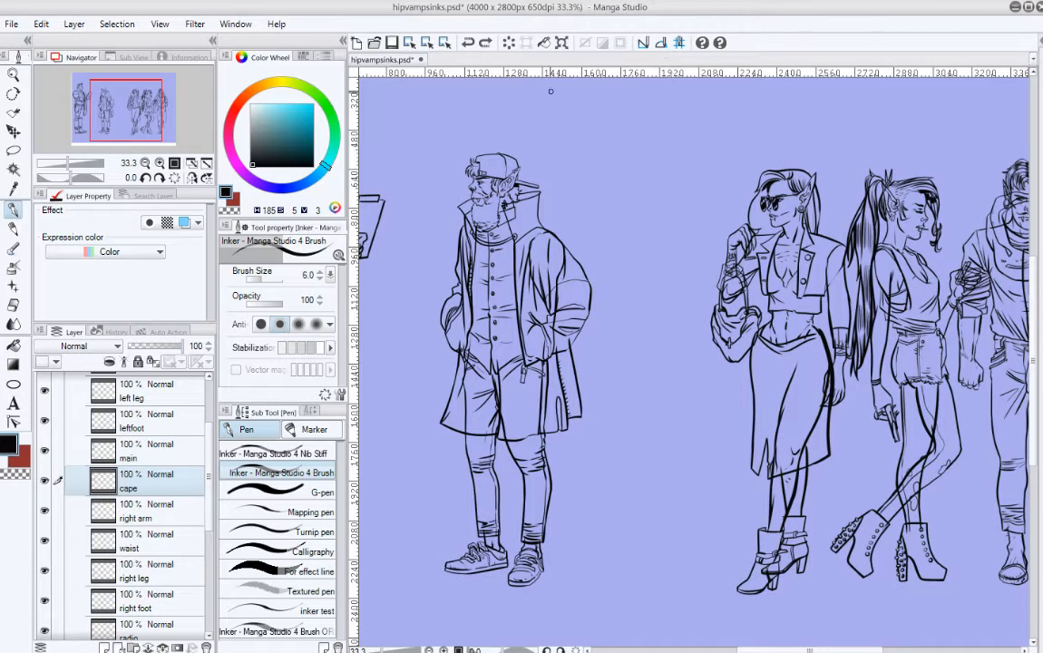
Step: Look over the inked character line-up and the separate body-part layers inside the bouncer folder
{"action": "left_click_drag", "start_coordinate": [613, 211], "coordinate": [823, 238]}
{"action": "key", "text": "Tab"}
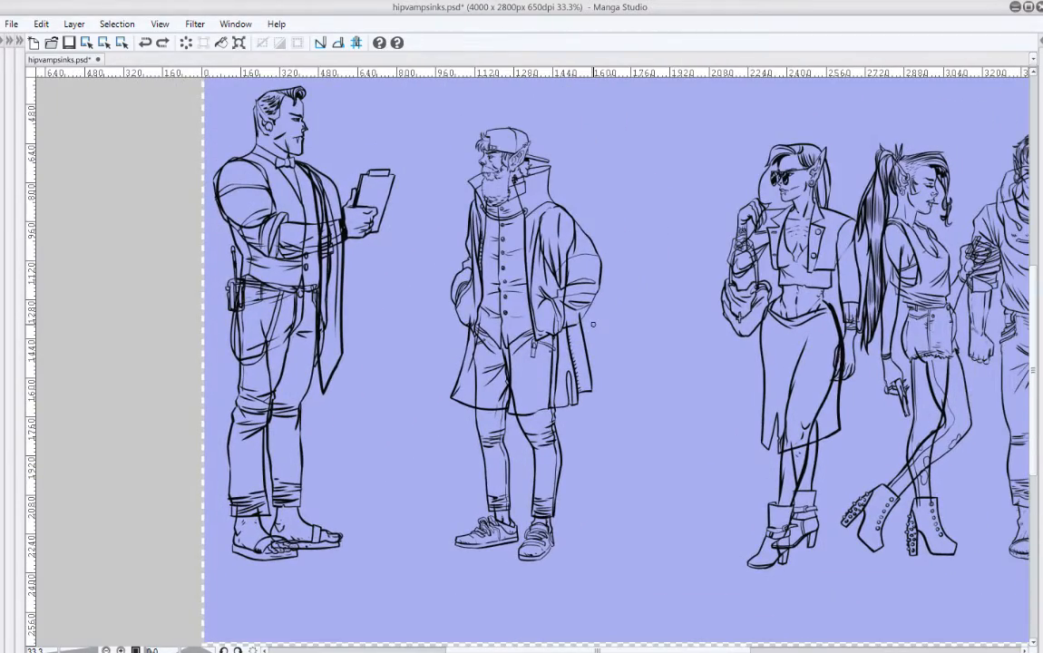
{"action": "key", "text": "Tab"}
{"action": "left_click_drag", "start_coordinate": [805, 296], "coordinate": [620, 268]}
{"action": "left_click_drag", "start_coordinate": [796, 333], "coordinate": [755, 277]}
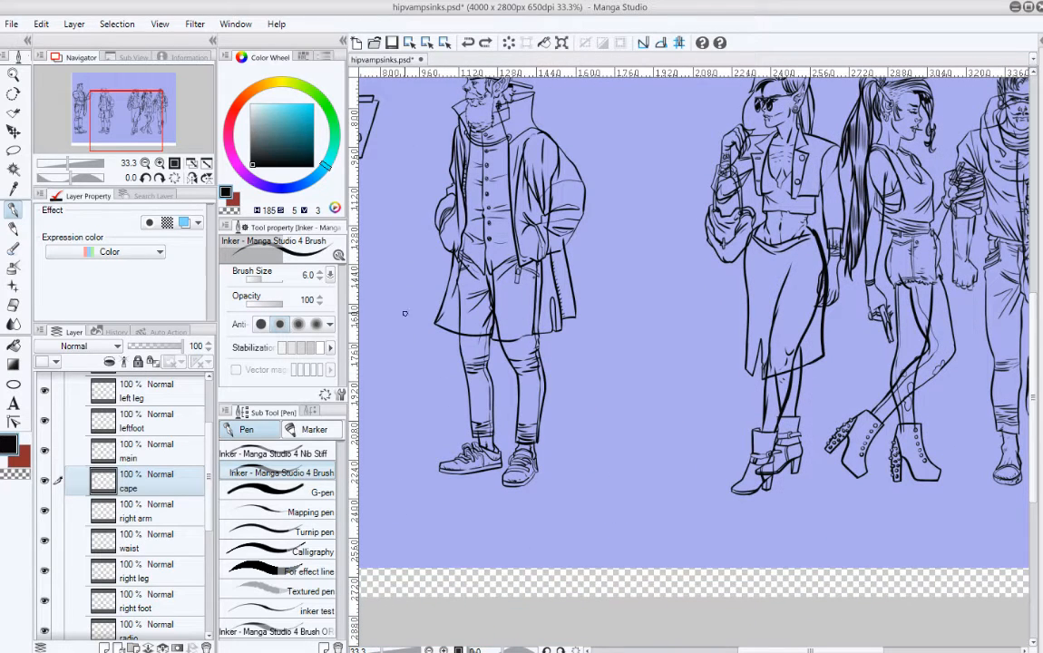
{"action": "scroll", "coordinate": [190, 417], "scroll_direction": "up", "scroll_amount": 3}
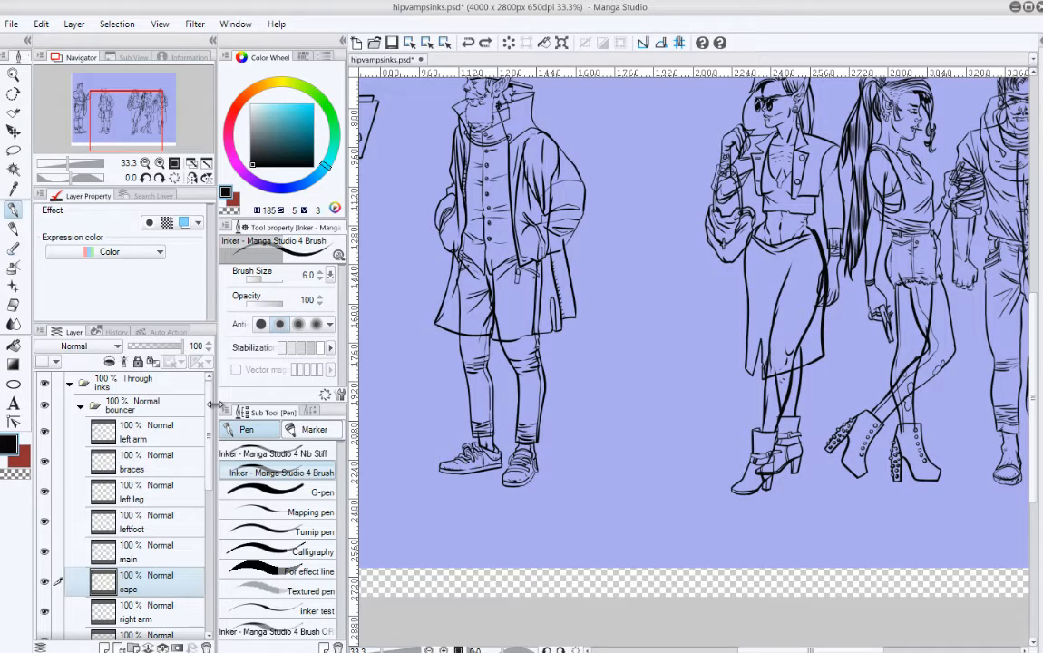
{"action": "left_click", "coordinate": [81, 407]}
{"action": "left_click", "coordinate": [81, 407]}
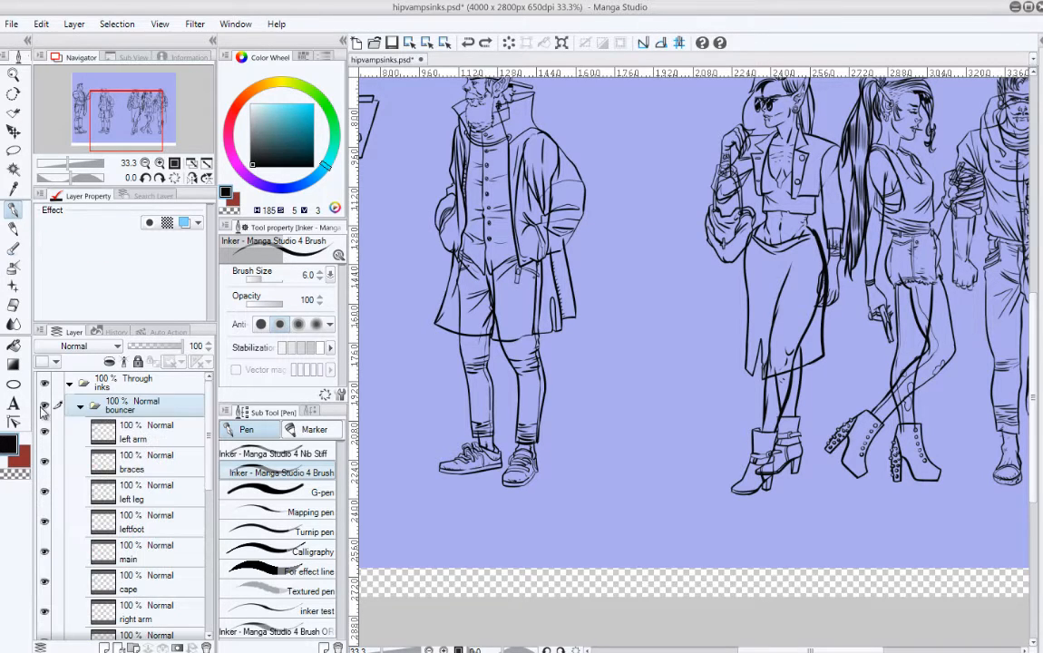
{"action": "scroll", "coordinate": [207, 483], "scroll_direction": "down", "scroll_amount": 3}
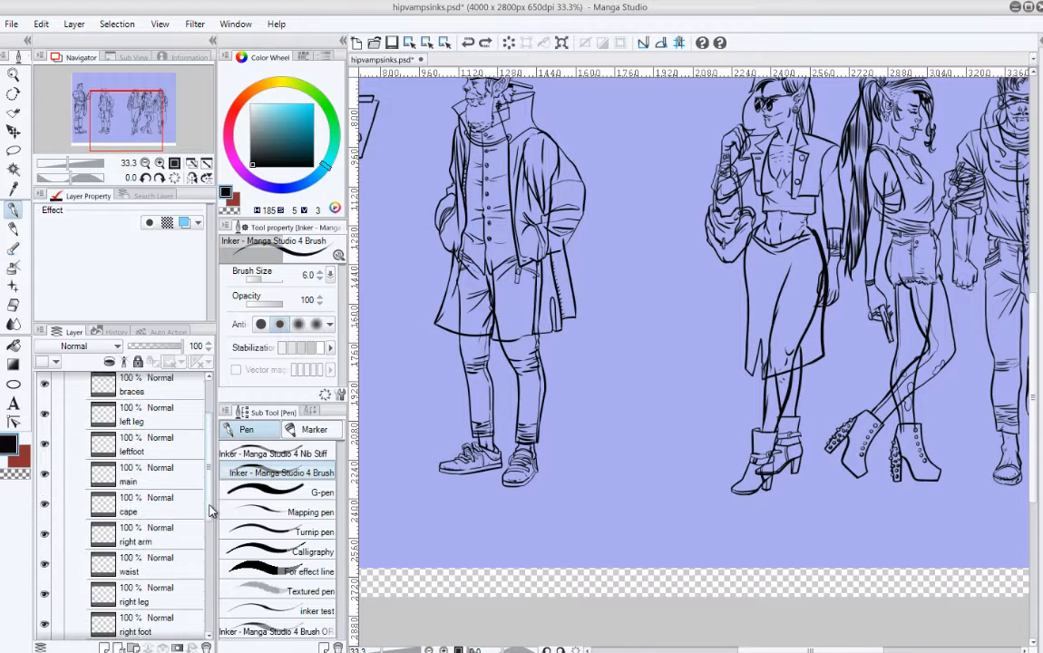
{"action": "left_click_drag", "start_coordinate": [45, 452], "coordinate": [45, 403]}
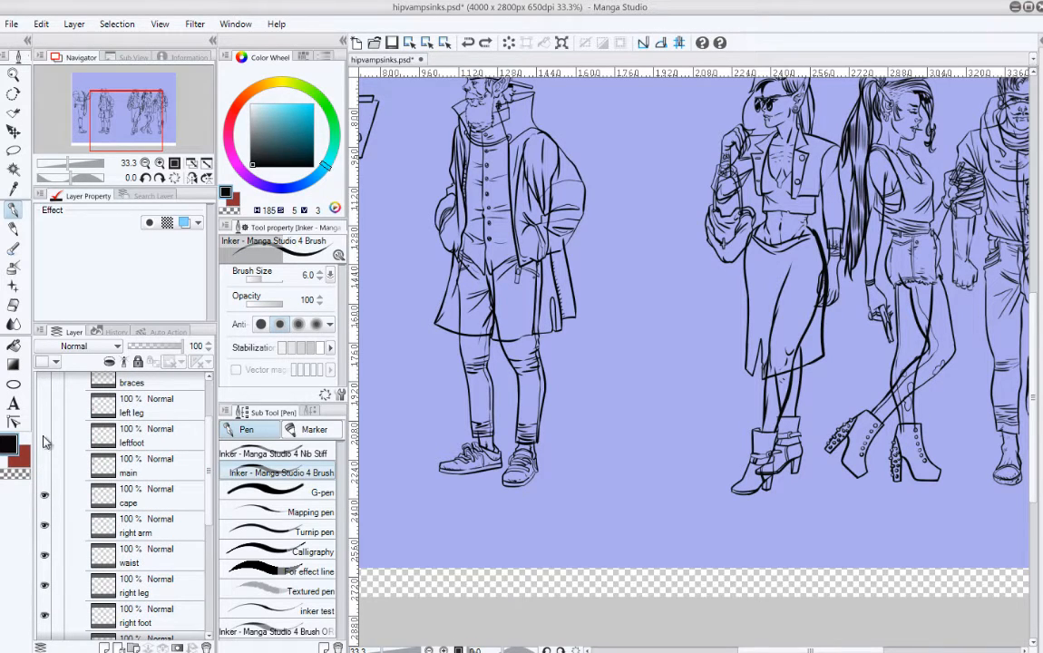
{"action": "scroll", "coordinate": [207, 492], "scroll_direction": "up", "scroll_amount": 2}
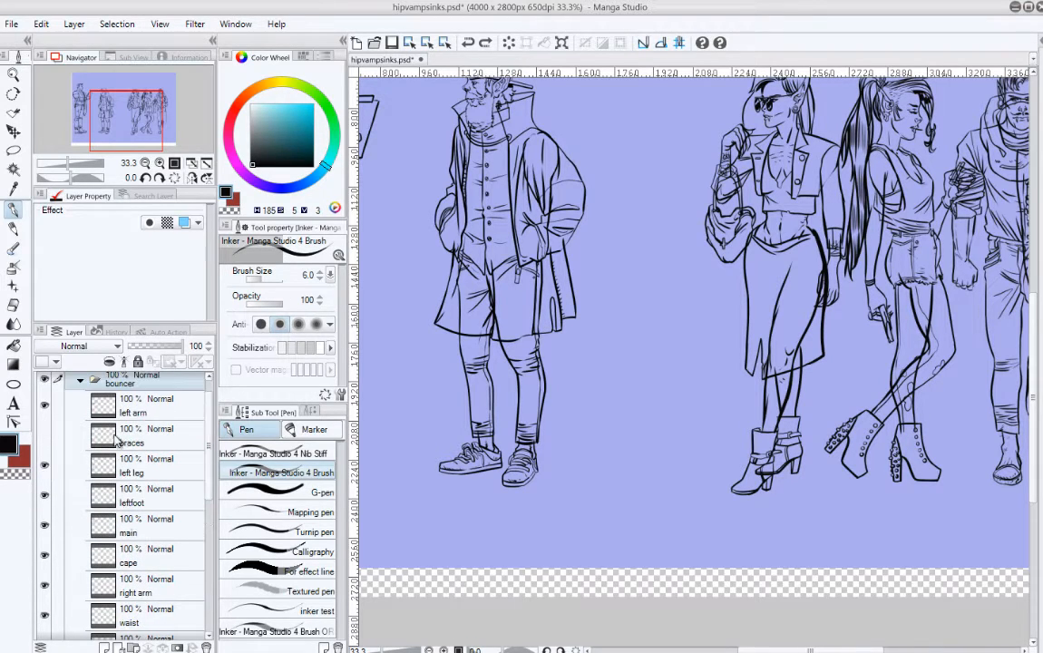
{"action": "left_click_drag", "start_coordinate": [617, 328], "coordinate": [488, 445]}
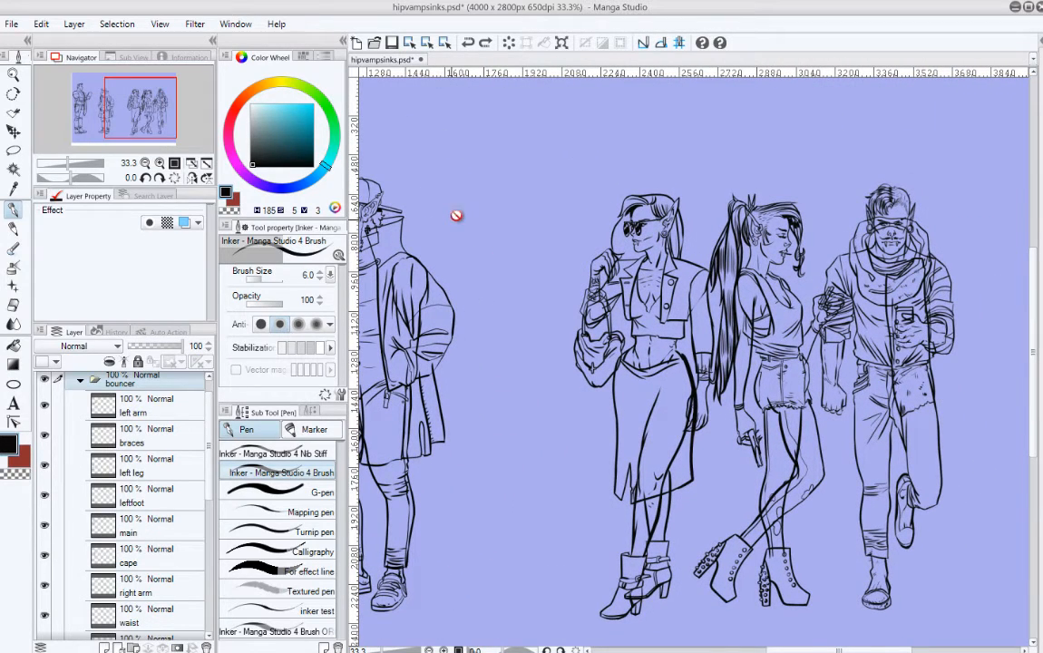
Step: Expand Folder 1 and show only sketch layer 2, hiding the bouncer and 1 sketch layers
{"action": "key", "text": "p"}
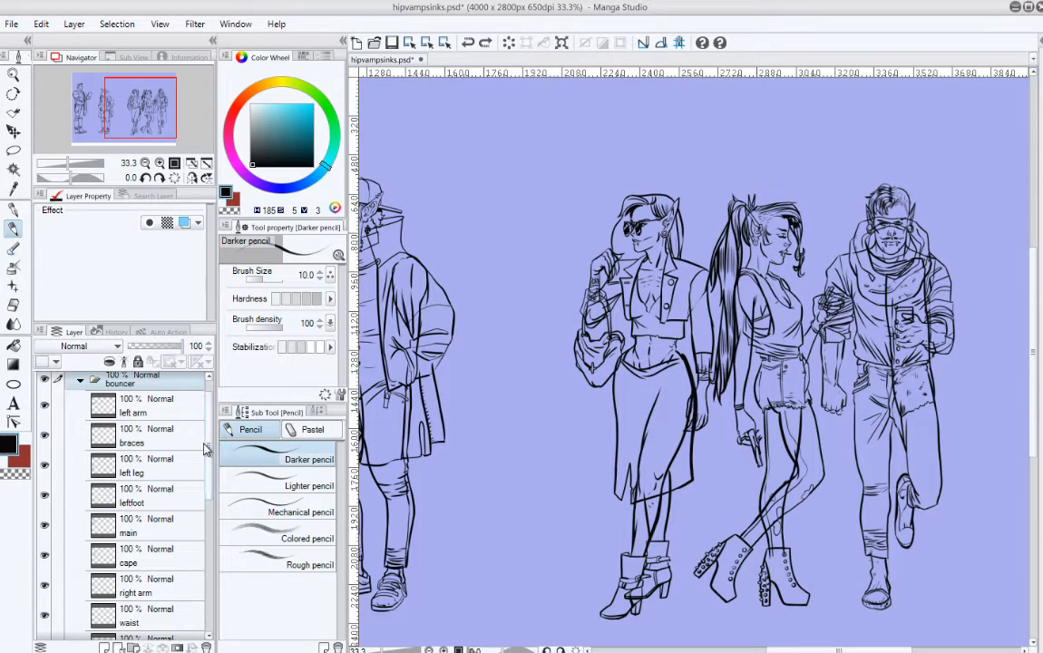
{"action": "left_click_drag", "start_coordinate": [208, 446], "coordinate": [212, 566]}
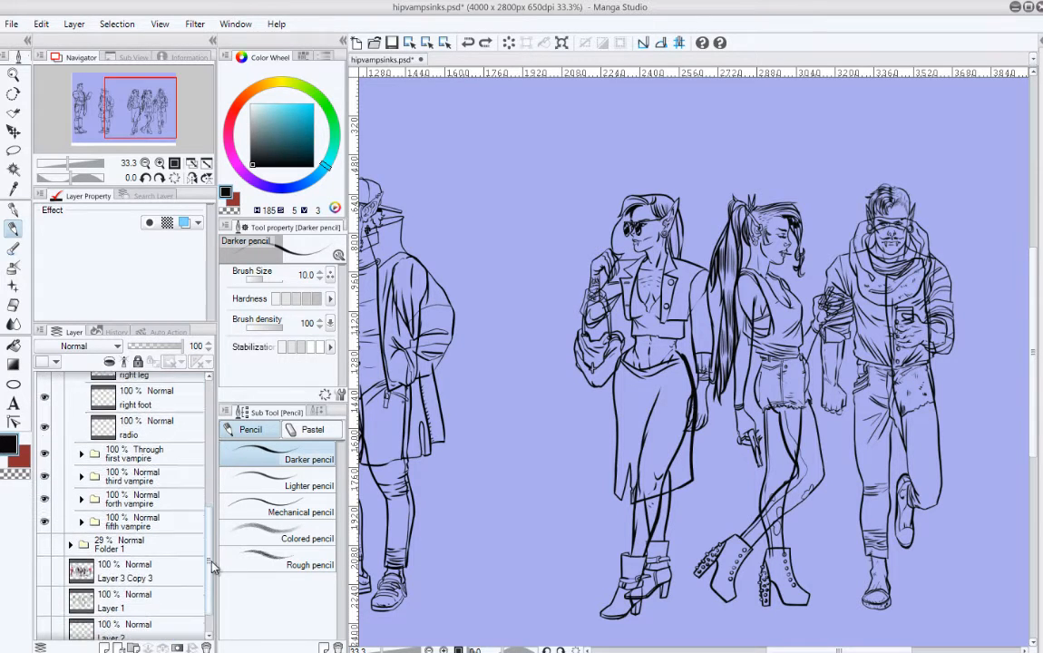
{"action": "left_click", "coordinate": [70, 539]}
{"action": "scroll", "coordinate": [163, 480], "scroll_direction": "down", "scroll_amount": 5}
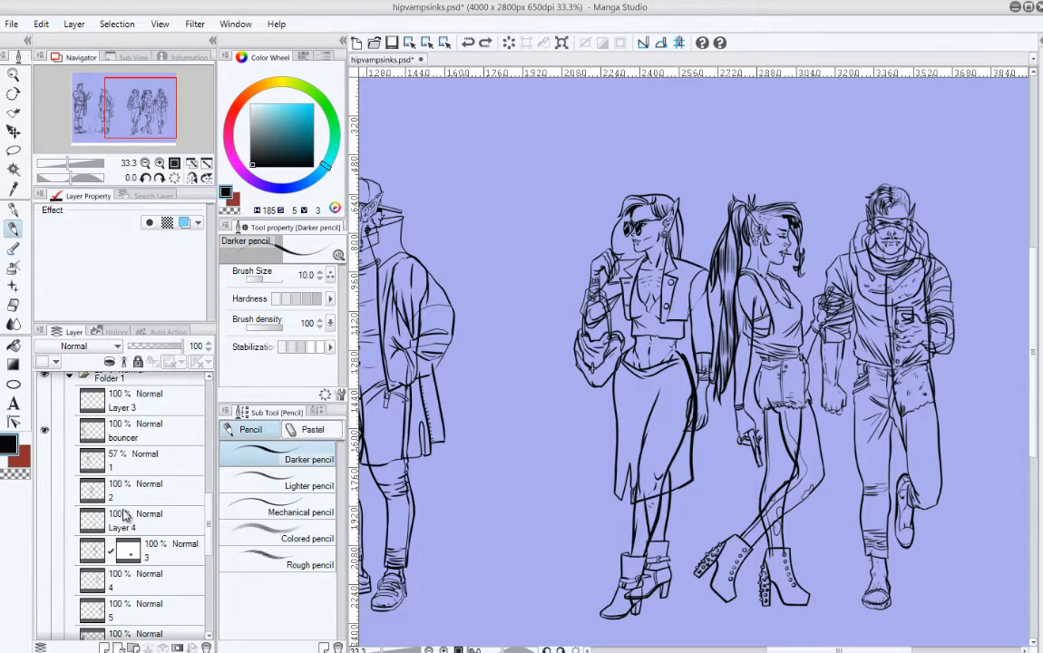
{"action": "left_click", "coordinate": [45, 460]}
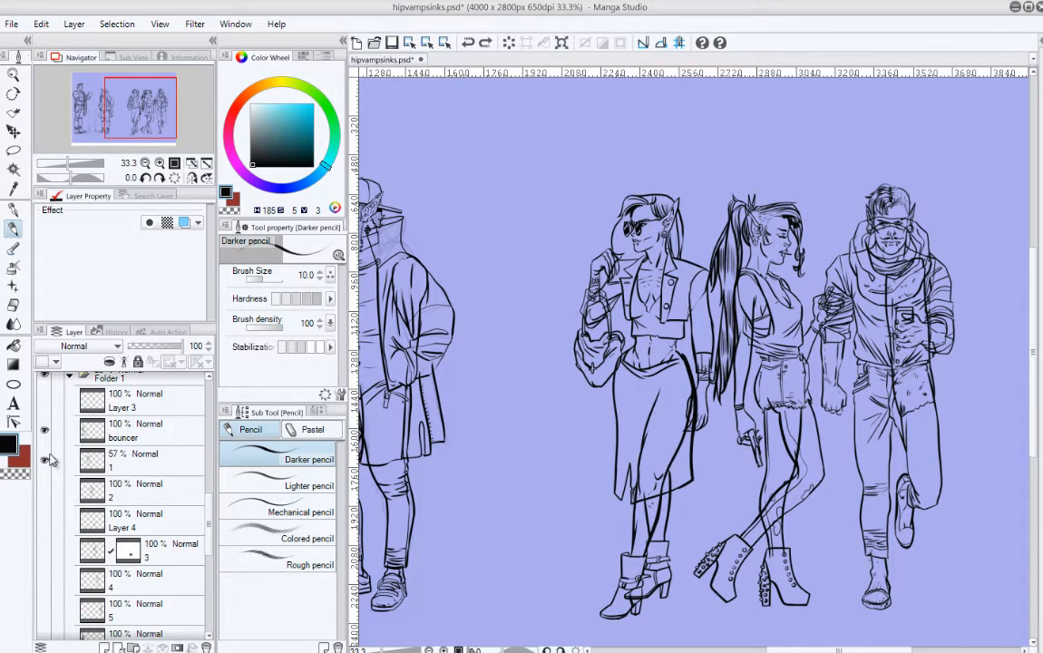
{"action": "left_click", "coordinate": [44, 429]}
{"action": "left_click", "coordinate": [44, 489]}
{"action": "left_click", "coordinate": [44, 460]}
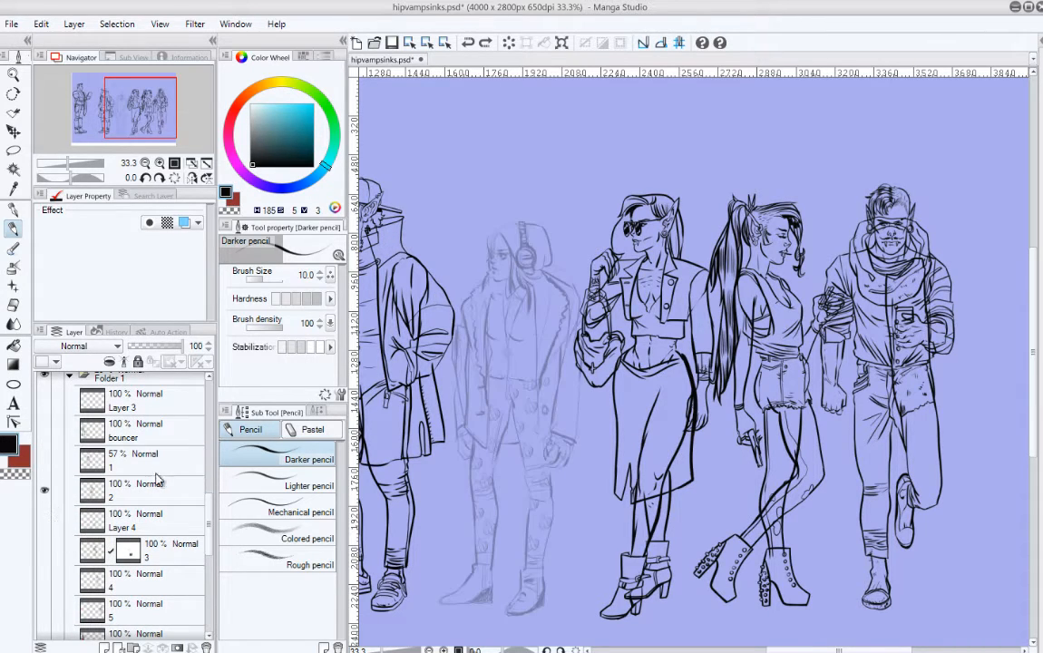
Step: Collapse the bouncer folder in the inks group and create a folder named "2nd vampire" above it
{"action": "left_click", "coordinate": [151, 442]}
{"action": "scroll", "coordinate": [189, 463], "scroll_direction": "up", "scroll_amount": 5}
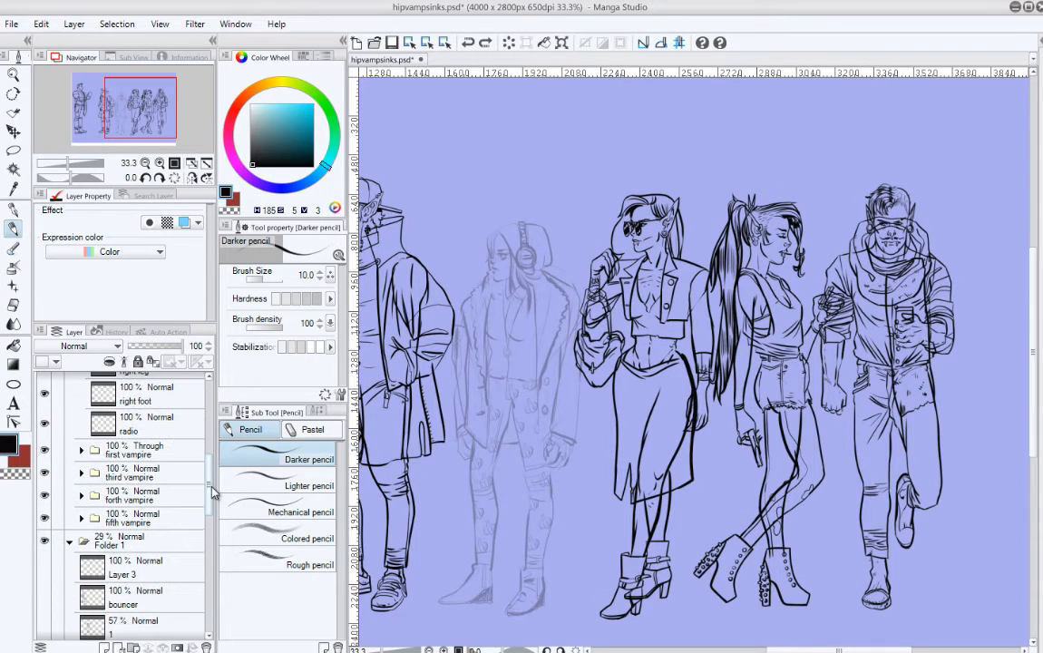
{"action": "scroll", "coordinate": [192, 449], "scroll_direction": "up", "scroll_amount": 6}
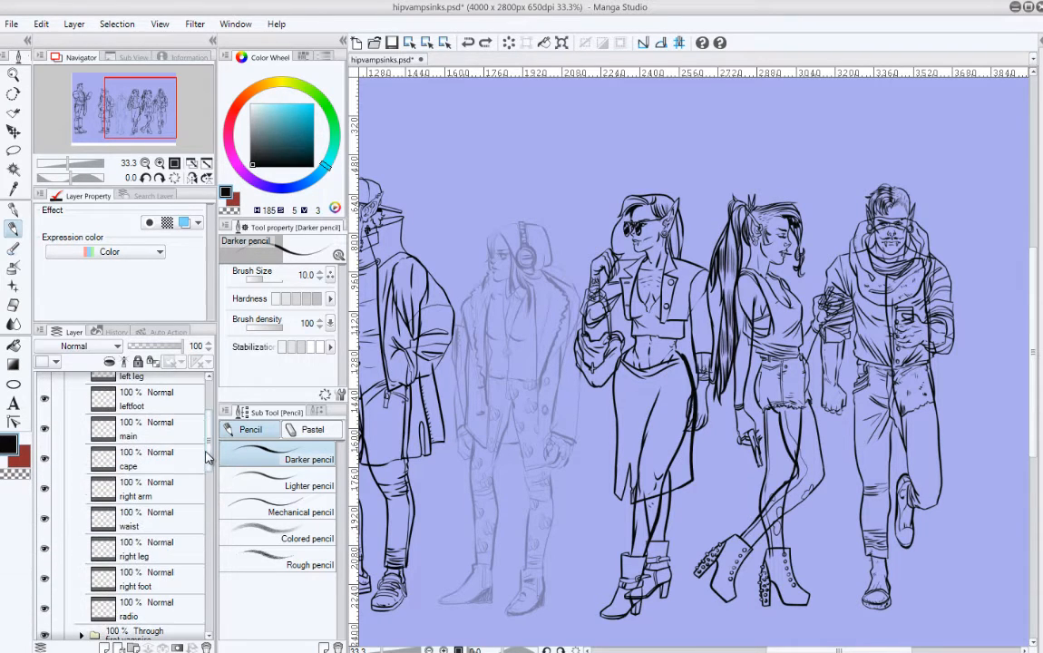
{"action": "scroll", "coordinate": [189, 401], "scroll_direction": "up", "scroll_amount": 5}
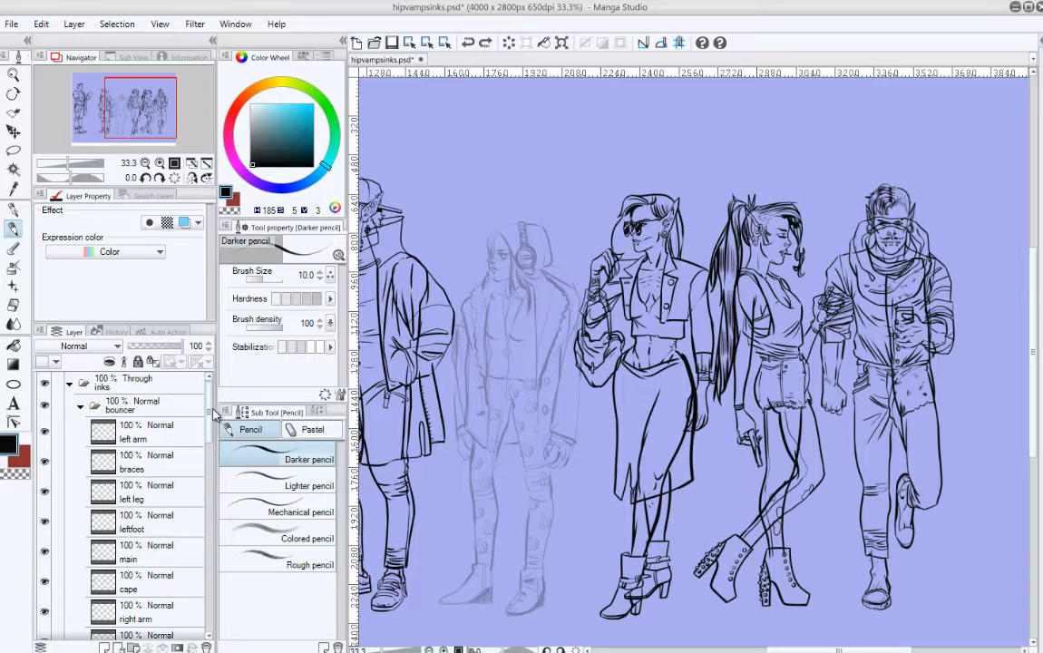
{"action": "left_click", "coordinate": [82, 405]}
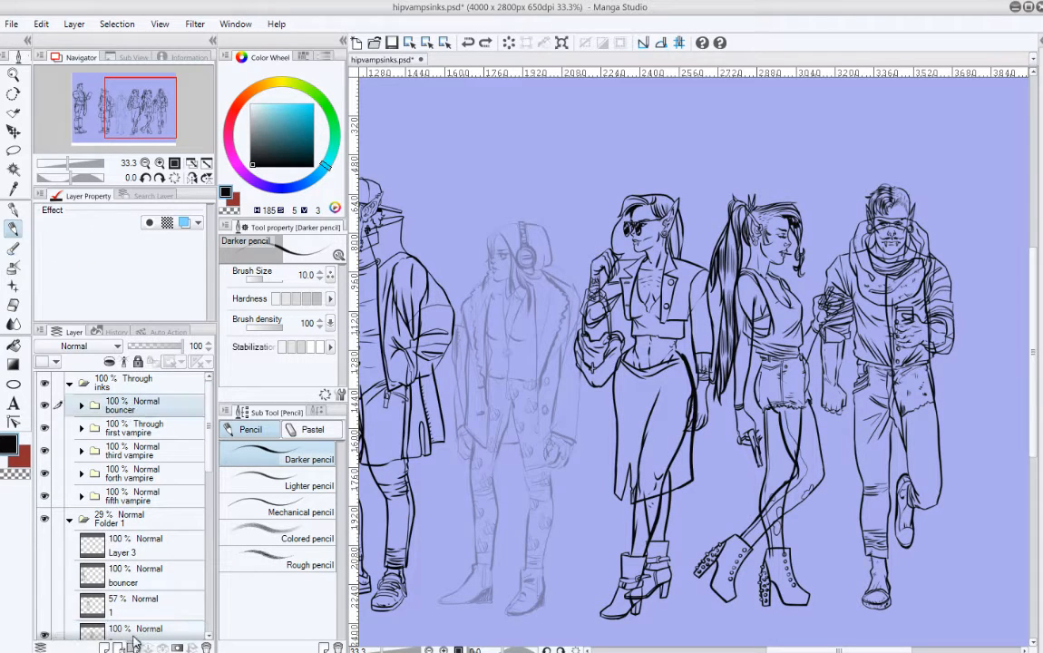
{"action": "key", "text": "ctrl+g"}
{"action": "double_click", "coordinate": [128, 411]}
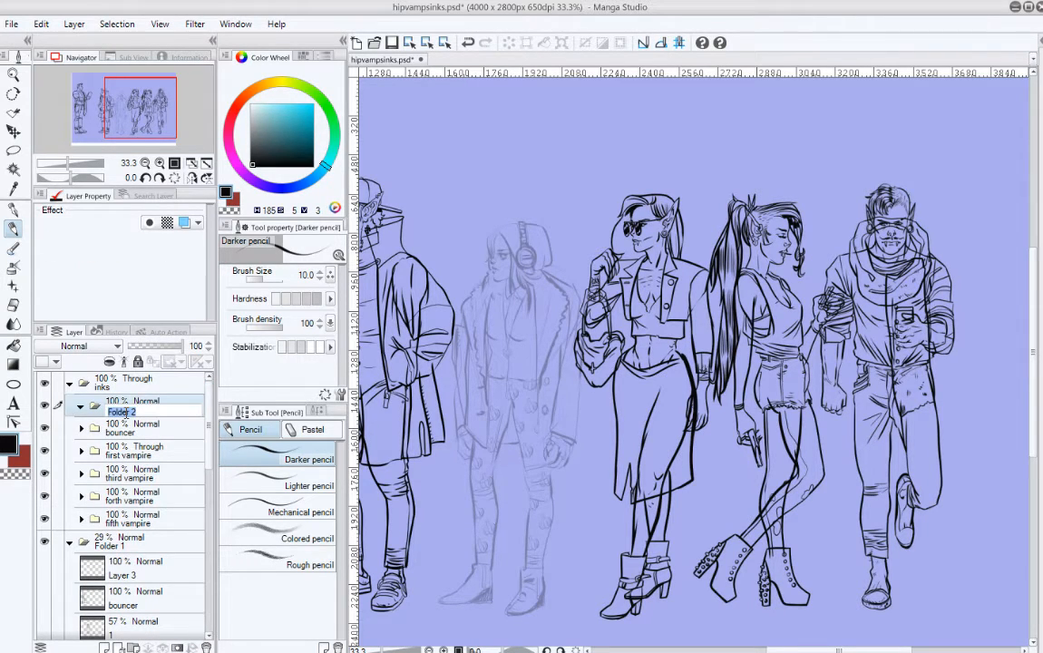
{"action": "type", "text": "2nd vampire"}
{"action": "key", "text": "Return"}
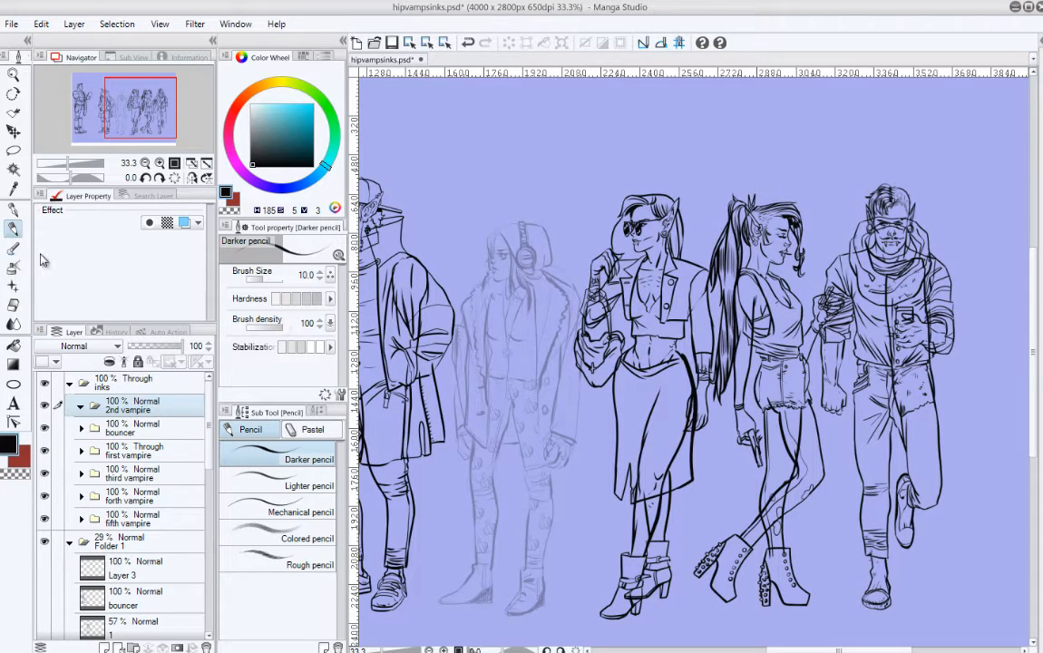
Step: Add a new layer inside the 2nd vampire folder and group it into a subfolder named "main"
{"action": "key", "text": "ctrl+shift+n"}
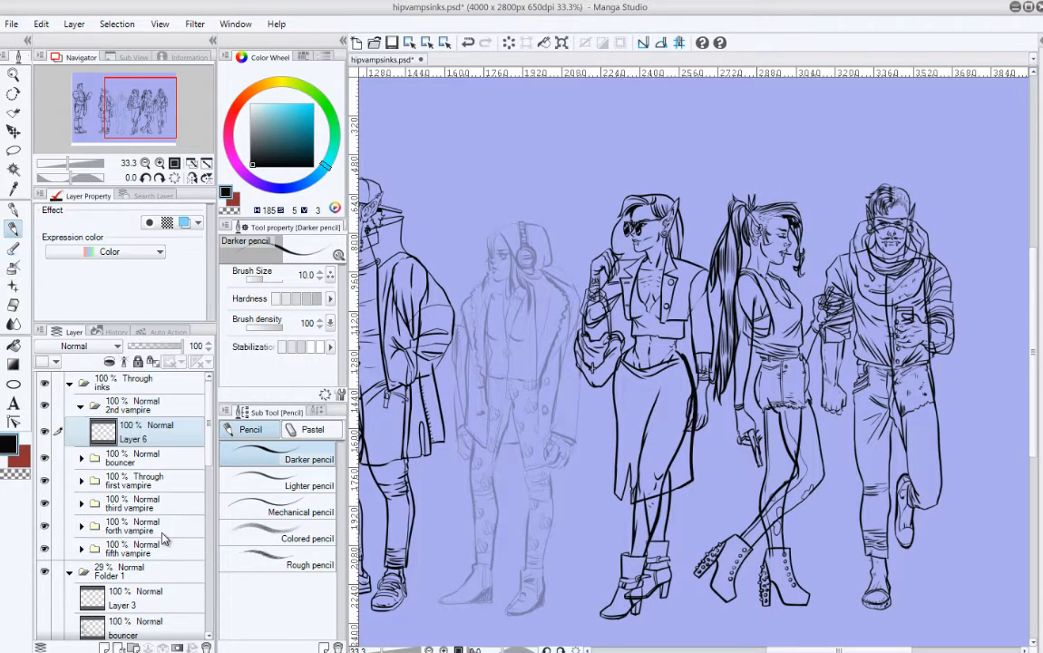
{"action": "key", "text": "ctrl+g"}
{"action": "double_click", "coordinate": [133, 435]}
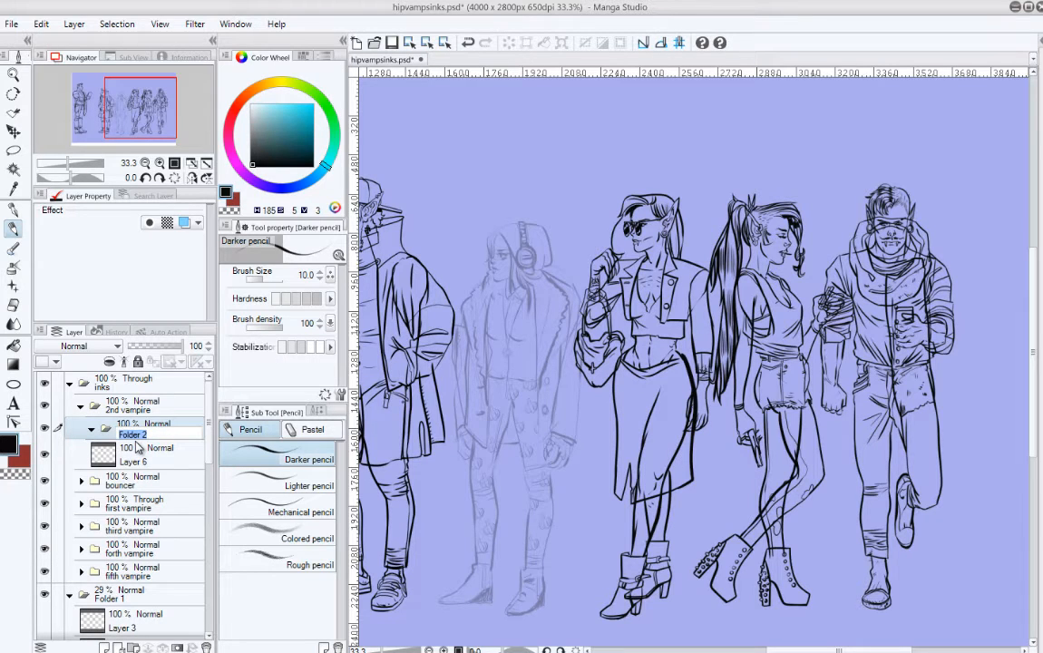
{"action": "type", "text": "main"}
{"action": "key", "text": "Return"}
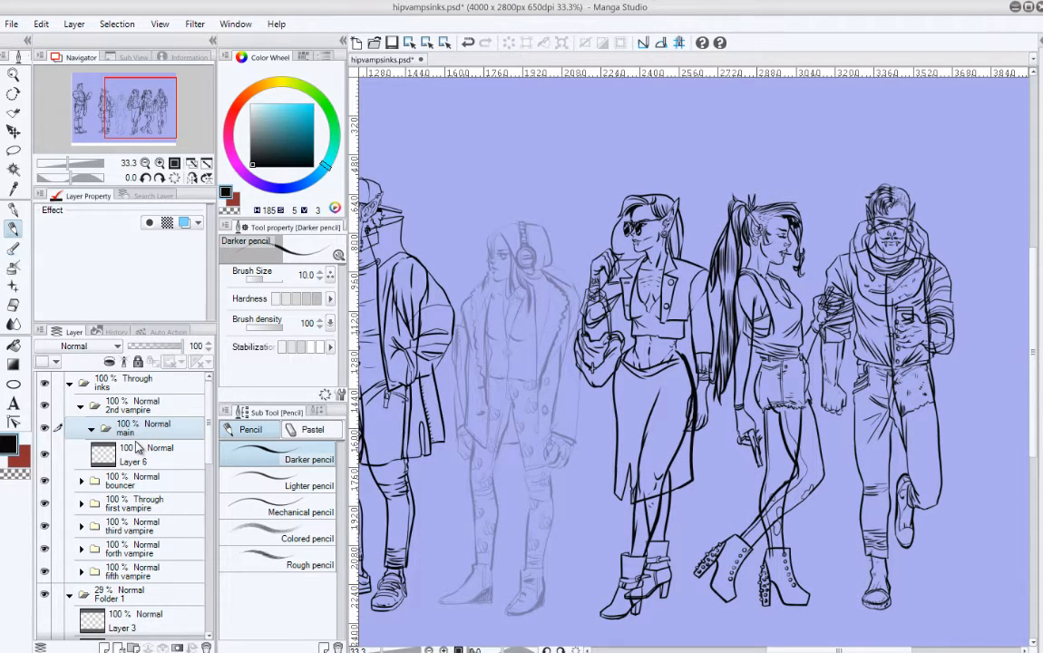
Step: Ink temporary arrows pointing down at the pencilled vampire's head, and undo them
{"action": "key", "text": "Tab"}
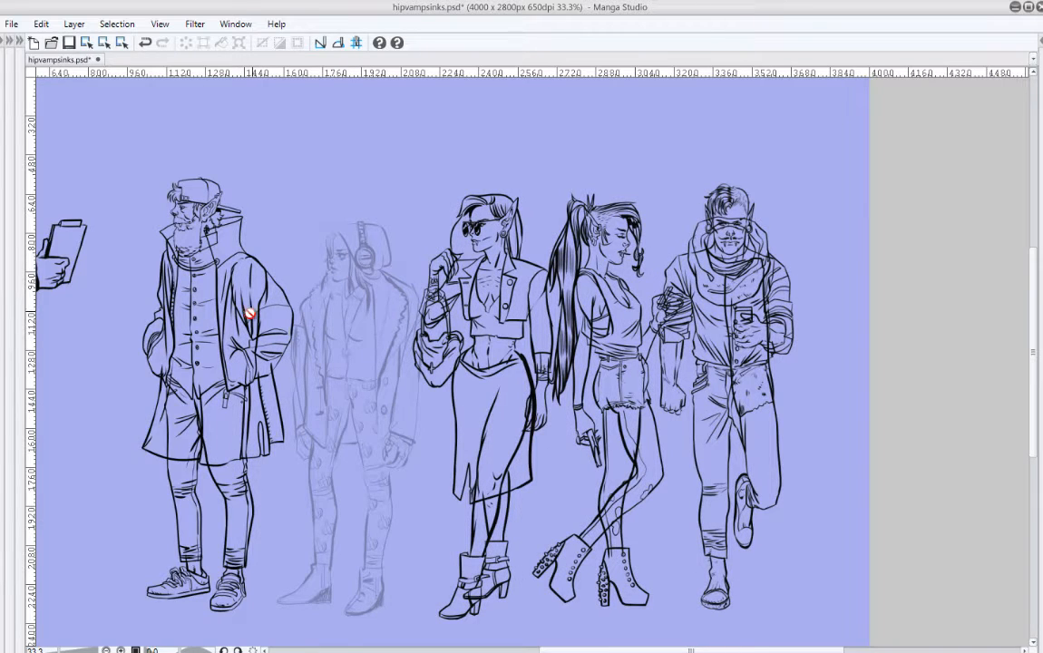
{"action": "key", "text": "Tab"}
{"action": "key", "text": "Tab"}
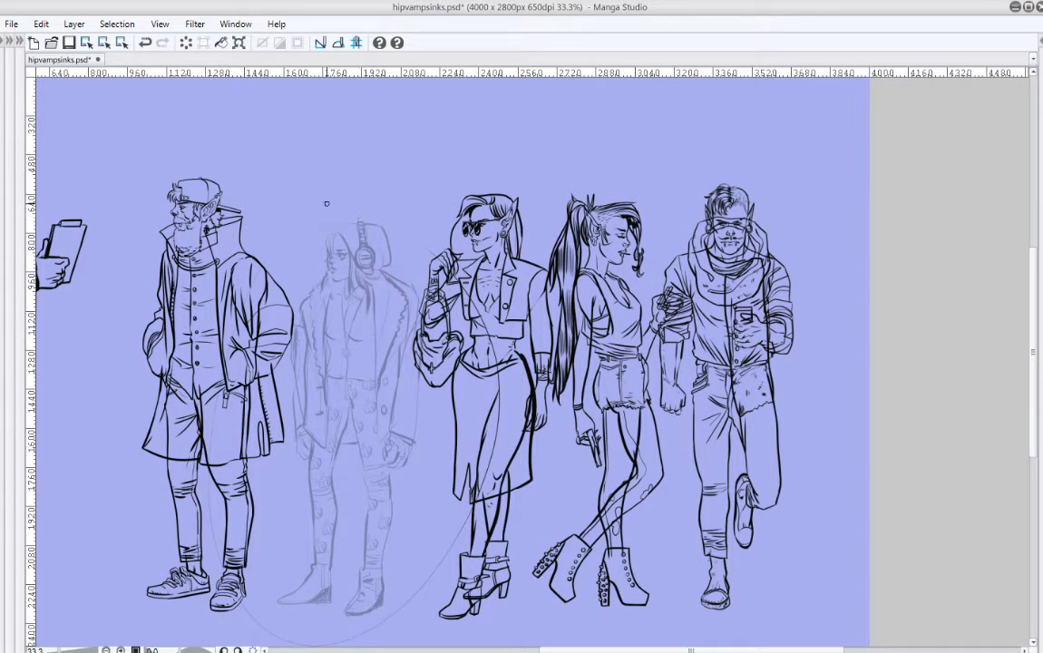
{"action": "mouse_move", "coordinate": [327, 203]}
{"action": "left_mouse_down"}
{"action": "mouse_move", "coordinate": [300, 212]}
{"action": "mouse_move", "coordinate": [341, 169]}
{"action": "mouse_move", "coordinate": [195, 462]}
{"action": "mouse_move", "coordinate": [192, 564]}
{"action": "mouse_move", "coordinate": [526, 355]}
{"action": "mouse_move", "coordinate": [413, 161]}
{"action": "mouse_move", "coordinate": [308, 231]}
{"action": "left_mouse_up"}
{"action": "key", "text": "ctrl+z"}
{"action": "left_click_drag", "start_coordinate": [353, 154], "coordinate": [356, 213]}
{"action": "left_click_drag", "start_coordinate": [415, 159], "coordinate": [397, 210]}
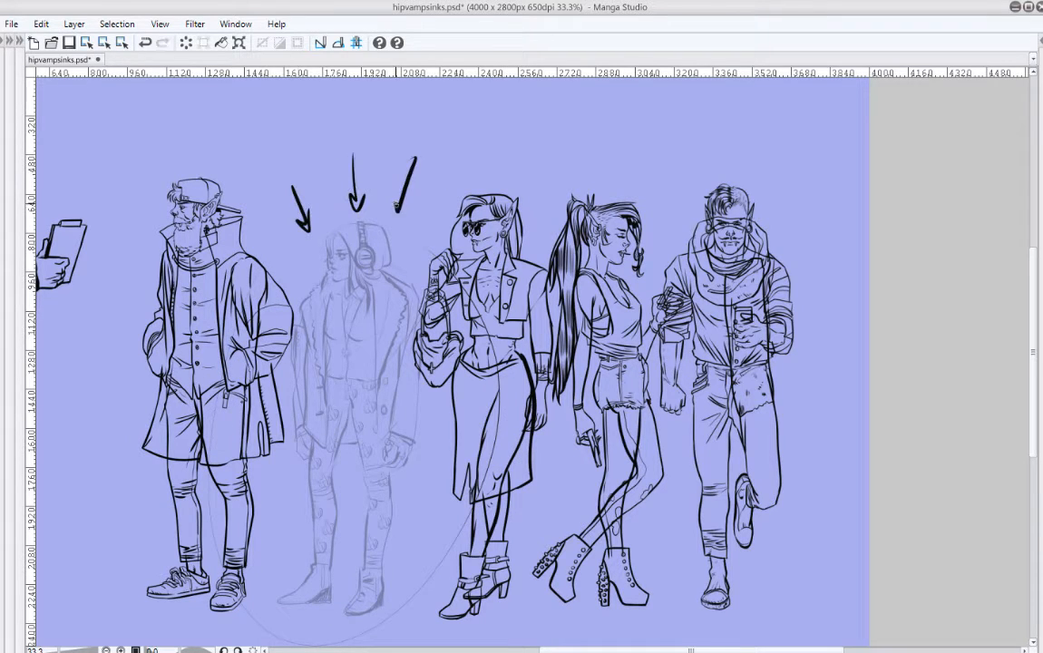
{"action": "key", "text": "ctrl+z"}
{"action": "key", "text": "ctrl+z"}
{"action": "key", "text": "ctrl+z"}
Step: Draw a test stroke over the clipboard-holding bouncer's cape and undo it
{"action": "mouse_move", "coordinate": [378, 449]}
{"action": "left_mouse_down"}
{"action": "mouse_move", "coordinate": [550, 371]}
{"action": "mouse_move", "coordinate": [590, 342]}
{"action": "left_mouse_up"}
{"action": "left_click_drag", "start_coordinate": [750, 418], "coordinate": [732, 384]}
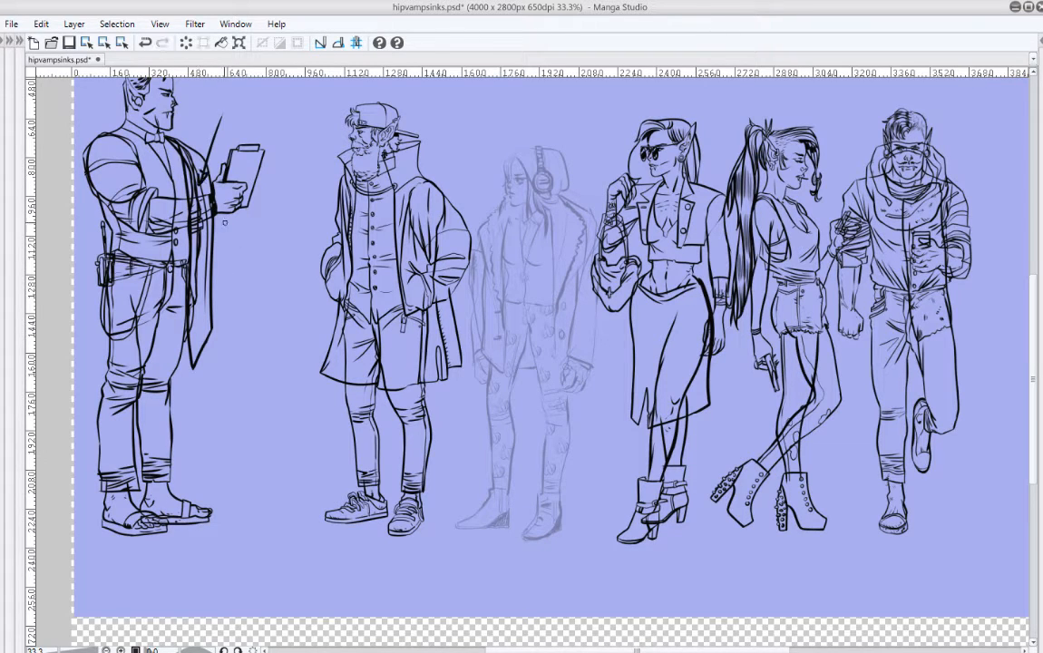
{"action": "left_click_drag", "start_coordinate": [220, 116], "coordinate": [238, 280]}
{"action": "key", "text": "ctrl+z"}
{"action": "left_click_drag", "start_coordinate": [281, 390], "coordinate": [272, 430]}
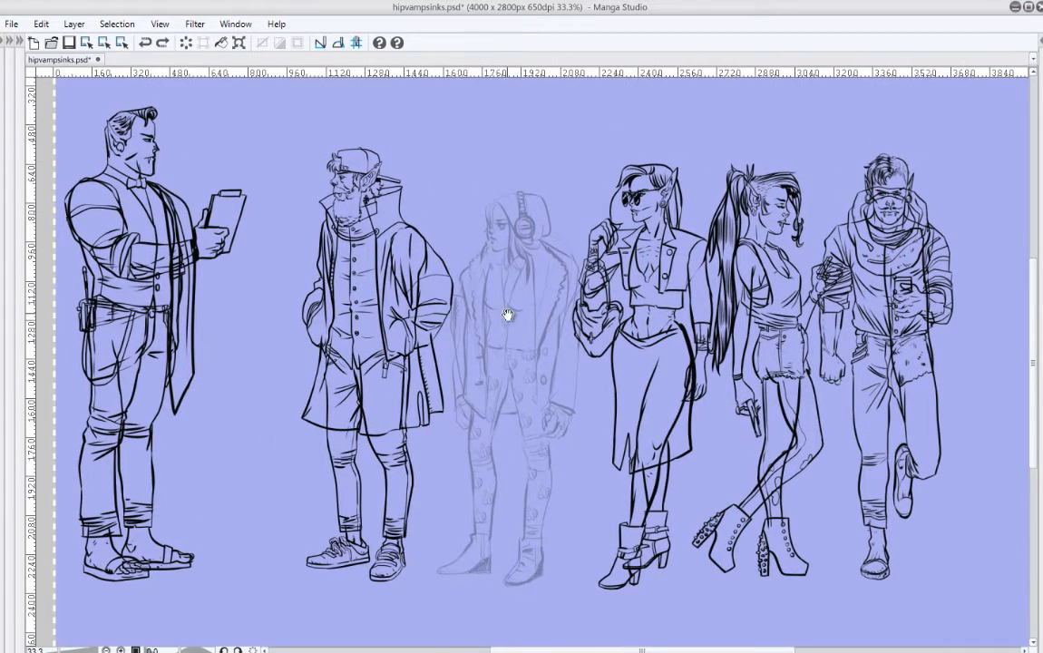
Step: Mark the hair, hood and headphones of the pencilled vampire with rough strokes, and undo them all
{"action": "left_click_drag", "start_coordinate": [516, 407], "coordinate": [406, 356]}
{"action": "left_click_drag", "start_coordinate": [353, 147], "coordinate": [377, 210]}
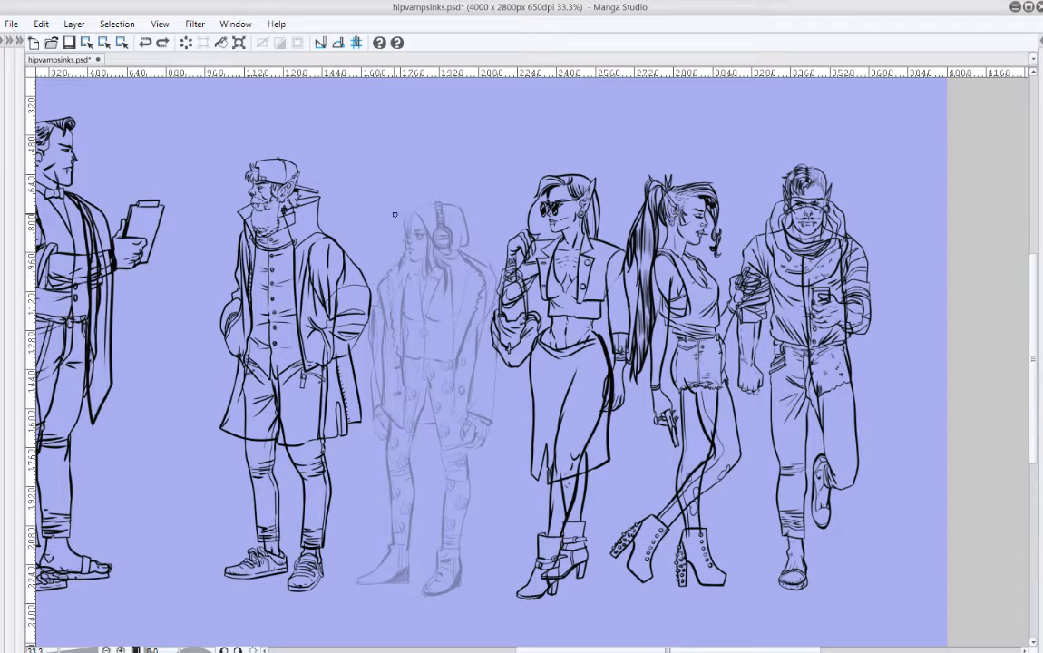
{"action": "mouse_move", "coordinate": [393, 209]}
{"action": "left_mouse_down"}
{"action": "mouse_move", "coordinate": [397, 217]}
{"action": "mouse_move", "coordinate": [410, 201]}
{"action": "left_mouse_up"}
{"action": "left_click_drag", "start_coordinate": [433, 187], "coordinate": [434, 193]}
{"action": "left_click_drag", "start_coordinate": [445, 188], "coordinate": [474, 212]}
{"action": "mouse_move", "coordinate": [398, 232]}
{"action": "left_mouse_down"}
{"action": "mouse_move", "coordinate": [439, 197]}
{"action": "mouse_move", "coordinate": [471, 245]}
{"action": "left_mouse_up"}
{"action": "key", "text": "ctrl+z"}
{"action": "mouse_move", "coordinate": [398, 232]}
{"action": "left_mouse_down"}
{"action": "mouse_move", "coordinate": [413, 206]}
{"action": "mouse_move", "coordinate": [464, 220]}
{"action": "left_mouse_up"}
{"action": "key", "text": "ctrl+z"}
{"action": "key", "text": "ctrl+z"}
{"action": "key", "text": "ctrl+z"}
{"action": "key", "text": "ctrl+z"}
{"action": "key", "text": "ctrl+z"}
{"action": "key", "text": "ctrl+z"}
{"action": "key", "text": "ctrl+z"}
Step: Mark the coat's sleeves and front edges on the pencilled vampire with rough strokes, and undo them
{"action": "mouse_move", "coordinate": [470, 264]}
{"action": "left_mouse_down"}
{"action": "mouse_move", "coordinate": [464, 412]}
{"action": "mouse_move", "coordinate": [489, 393]}
{"action": "mouse_move", "coordinate": [496, 282]}
{"action": "mouse_move", "coordinate": [471, 261]}
{"action": "left_mouse_up"}
{"action": "mouse_move", "coordinate": [400, 258]}
{"action": "left_mouse_down"}
{"action": "mouse_move", "coordinate": [371, 329]}
{"action": "mouse_move", "coordinate": [393, 412]}
{"action": "mouse_move", "coordinate": [410, 273]}
{"action": "mouse_move", "coordinate": [381, 265]}
{"action": "mouse_move", "coordinate": [393, 357]}
{"action": "mouse_move", "coordinate": [381, 270]}
{"action": "left_mouse_up"}
{"action": "key", "text": "ctrl+z"}
{"action": "mouse_move", "coordinate": [370, 395]}
{"action": "left_mouse_down"}
{"action": "mouse_move", "coordinate": [311, 355]}
{"action": "mouse_move", "coordinate": [318, 365]}
{"action": "left_mouse_up"}
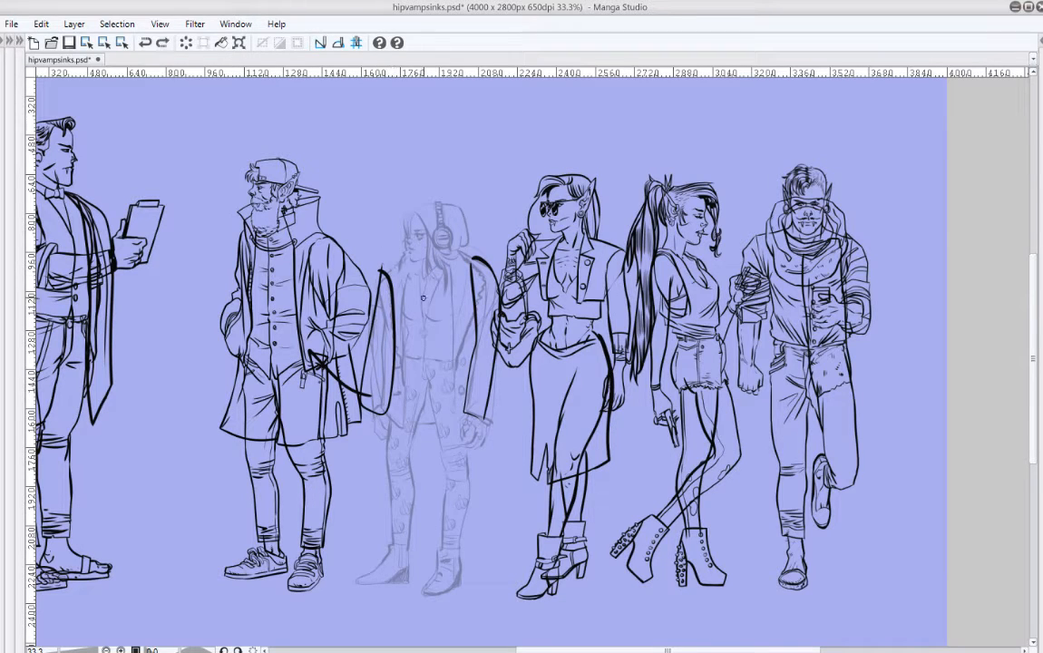
{"action": "key", "text": "ctrl+z"}
{"action": "key", "text": "ctrl+z"}
{"action": "left_click_drag", "start_coordinate": [400, 264], "coordinate": [381, 403]}
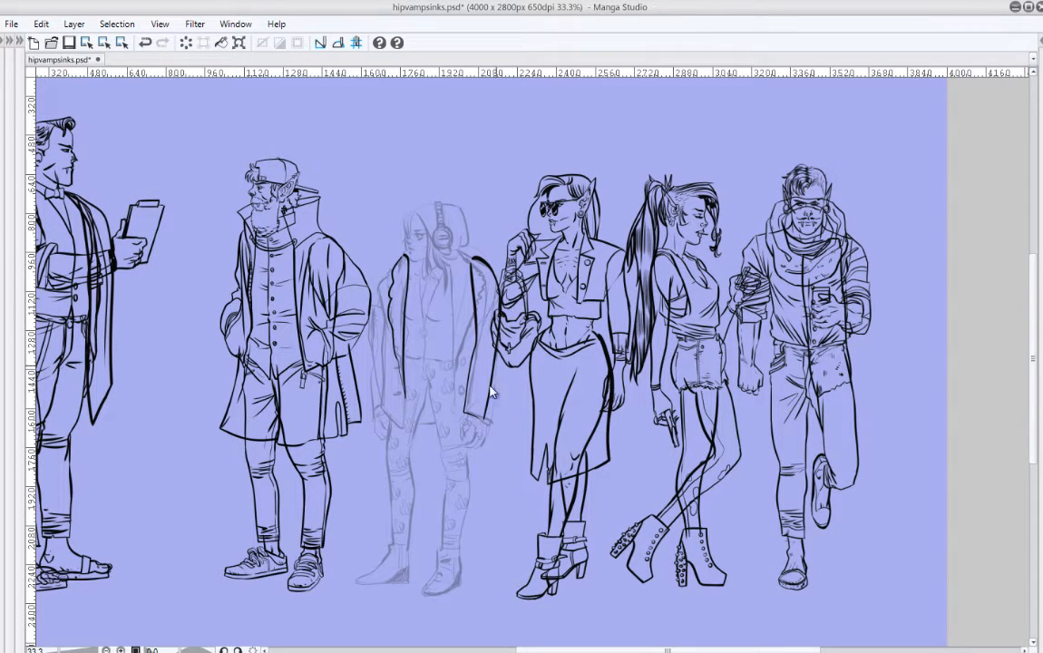
{"action": "key", "text": "ctrl+z"}
Step: Examine the pencilled second vampire in relation to the inked figures standing on both sides
{"action": "left_click_drag", "start_coordinate": [430, 286], "coordinate": [596, 300]}
{"action": "left_click_drag", "start_coordinate": [625, 393], "coordinate": [594, 359]}
{"action": "left_click_drag", "start_coordinate": [588, 413], "coordinate": [575, 399]}
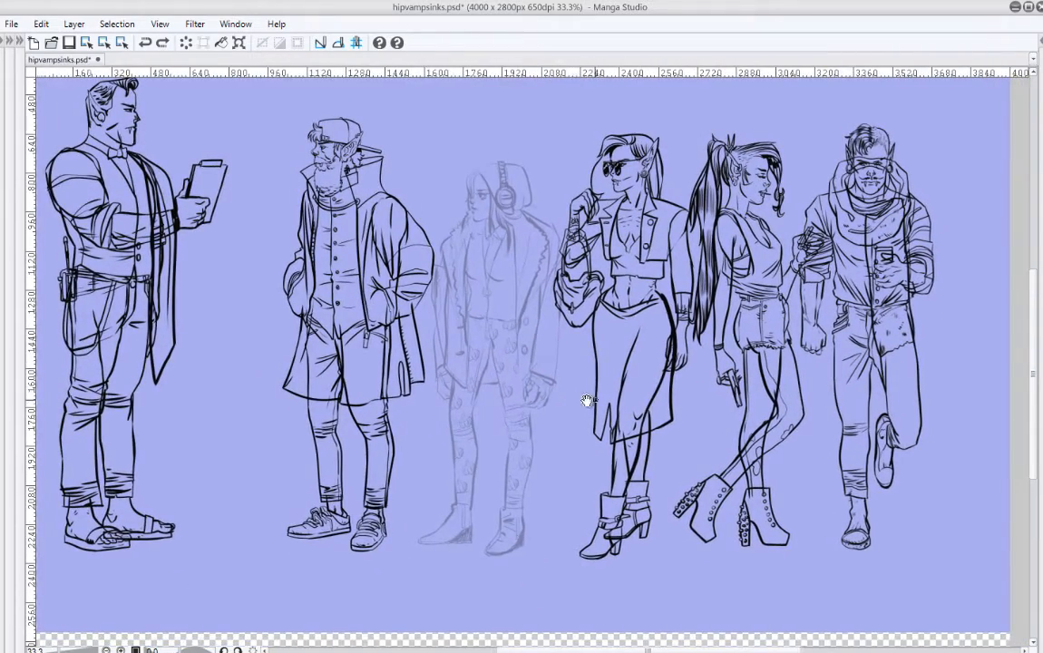
{"action": "left_click_drag", "start_coordinate": [811, 376], "coordinate": [735, 356]}
{"action": "left_click_drag", "start_coordinate": [614, 346], "coordinate": [589, 341]}
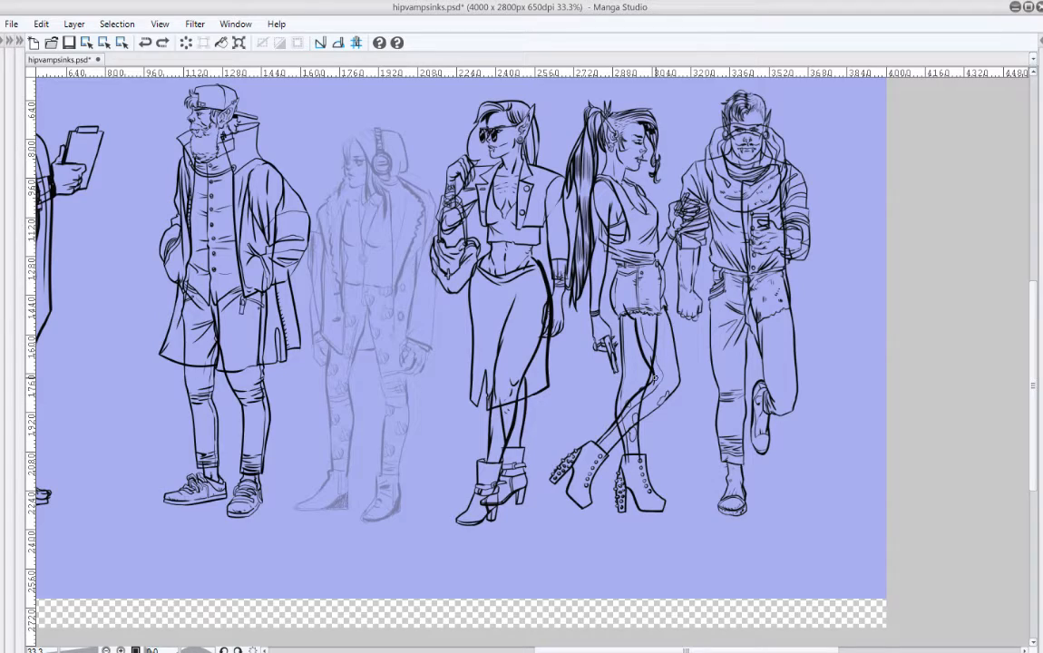
{"action": "left_click_drag", "start_coordinate": [384, 435], "coordinate": [575, 441]}
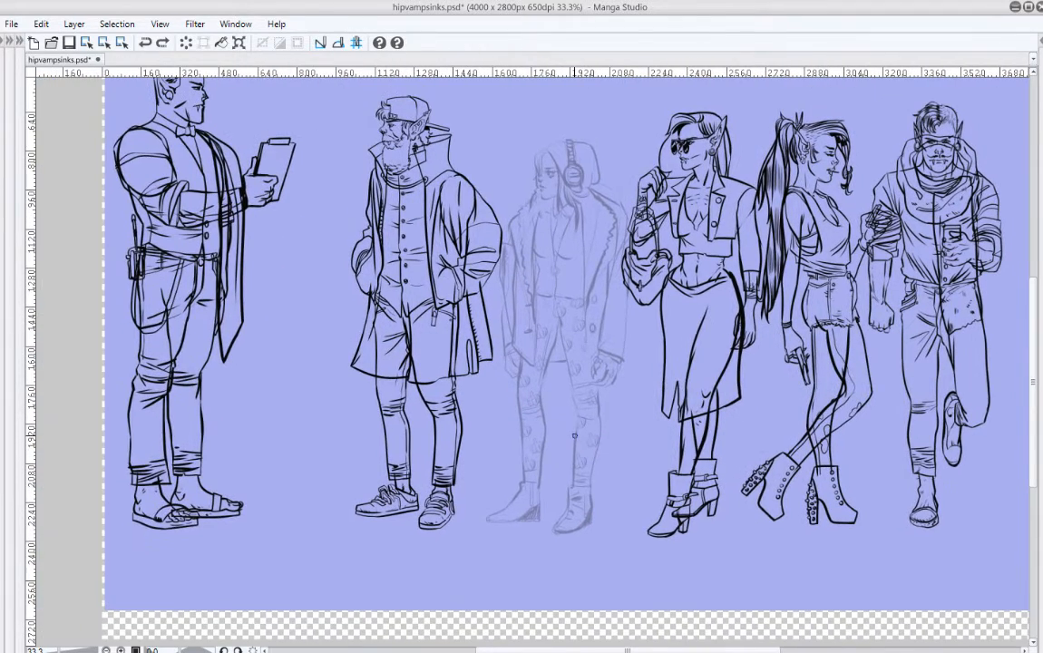
{"action": "key", "text": "Tab"}
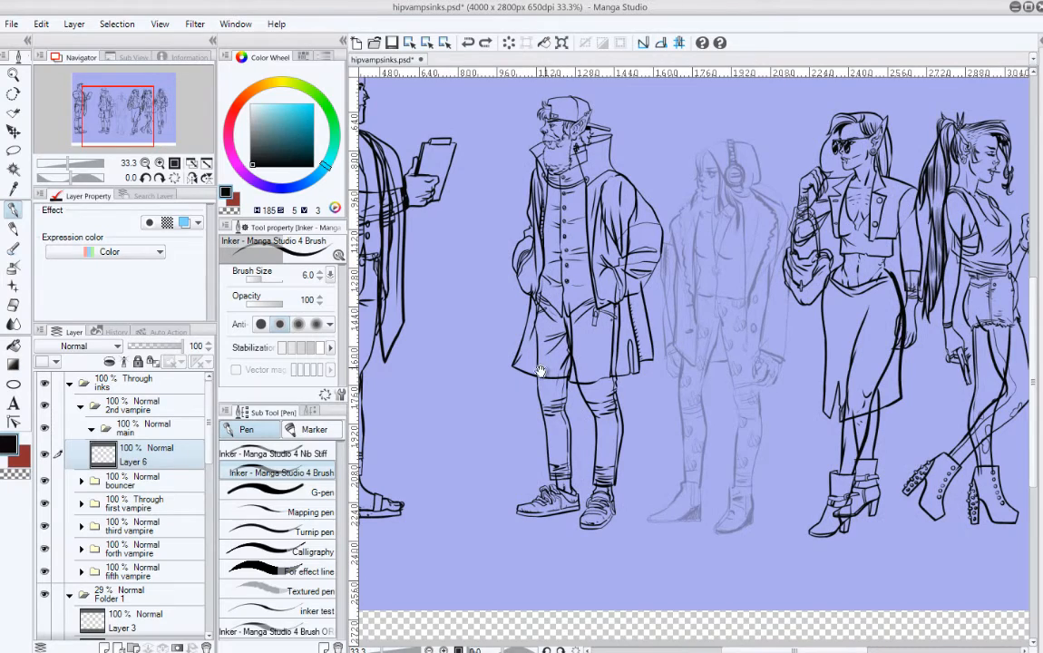
{"action": "left_click_drag", "start_coordinate": [536, 375], "coordinate": [548, 429]}
{"action": "left_click_drag", "start_coordinate": [546, 351], "coordinate": [550, 378]}
{"action": "key", "text": "Tab"}
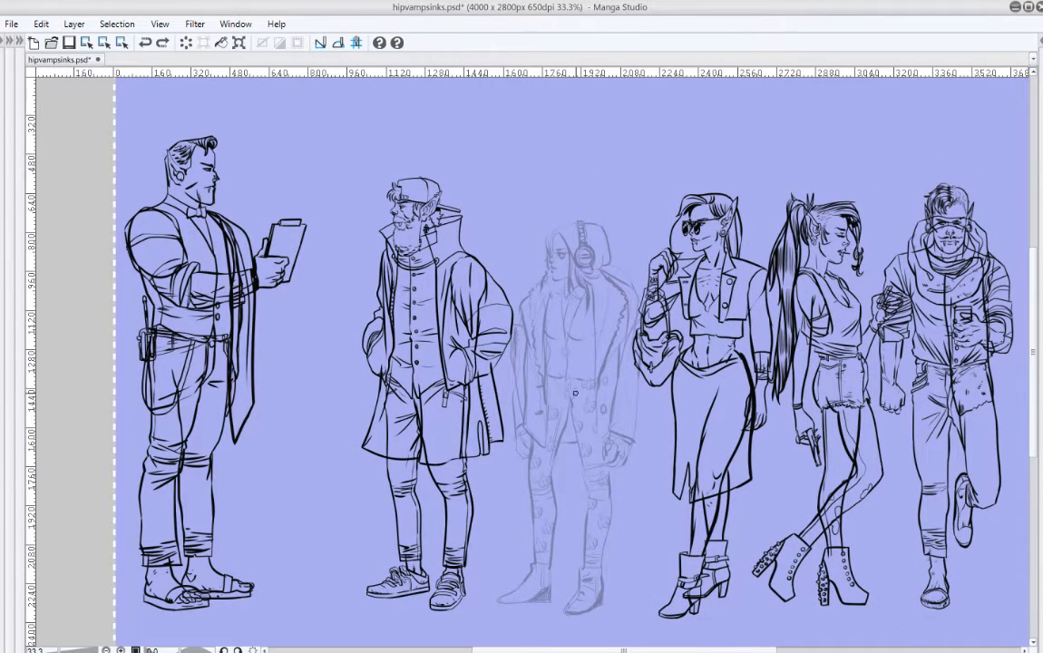
Step: Examine the pencilled second vampire up close alongside the inked line quality of the neighbouring figures
{"action": "scroll", "coordinate": [573, 392], "scroll_direction": "up", "scroll_amount": 1}
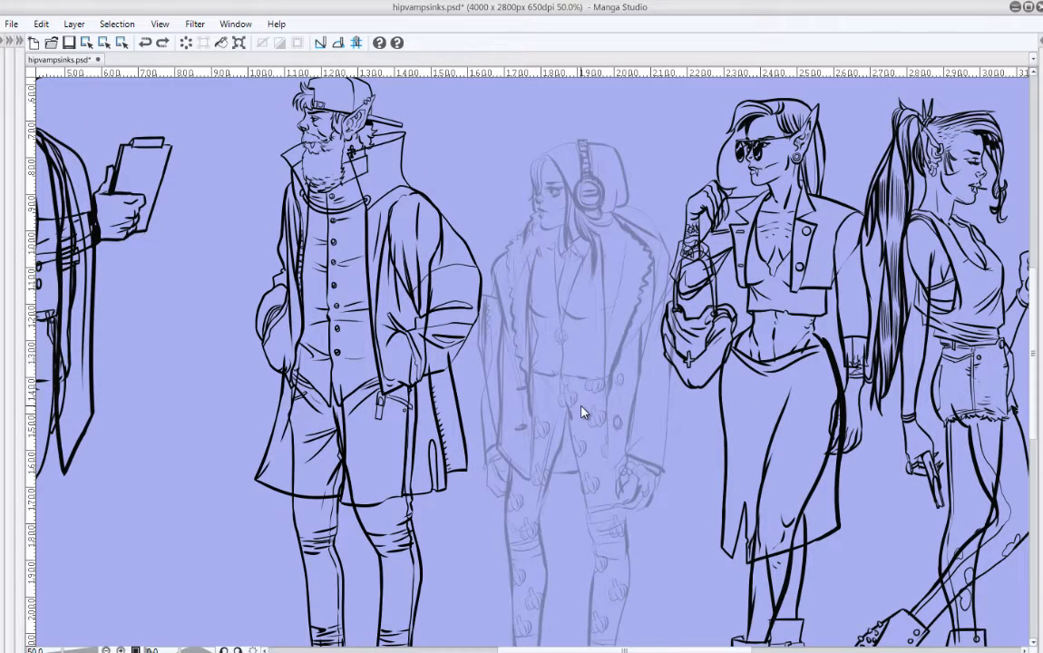
{"action": "scroll", "coordinate": [582, 413], "scroll_direction": "up", "scroll_amount": 1}
{"action": "scroll", "coordinate": [521, 371], "scroll_direction": "down", "scroll_amount": 1}
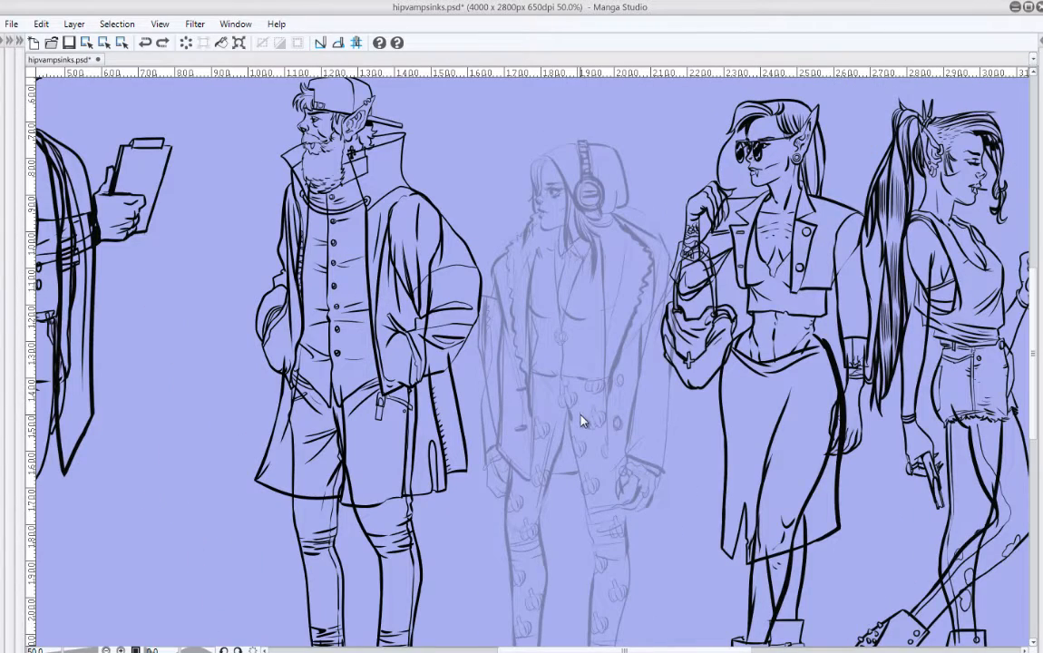
{"action": "left_click_drag", "start_coordinate": [519, 265], "coordinate": [379, 330]}
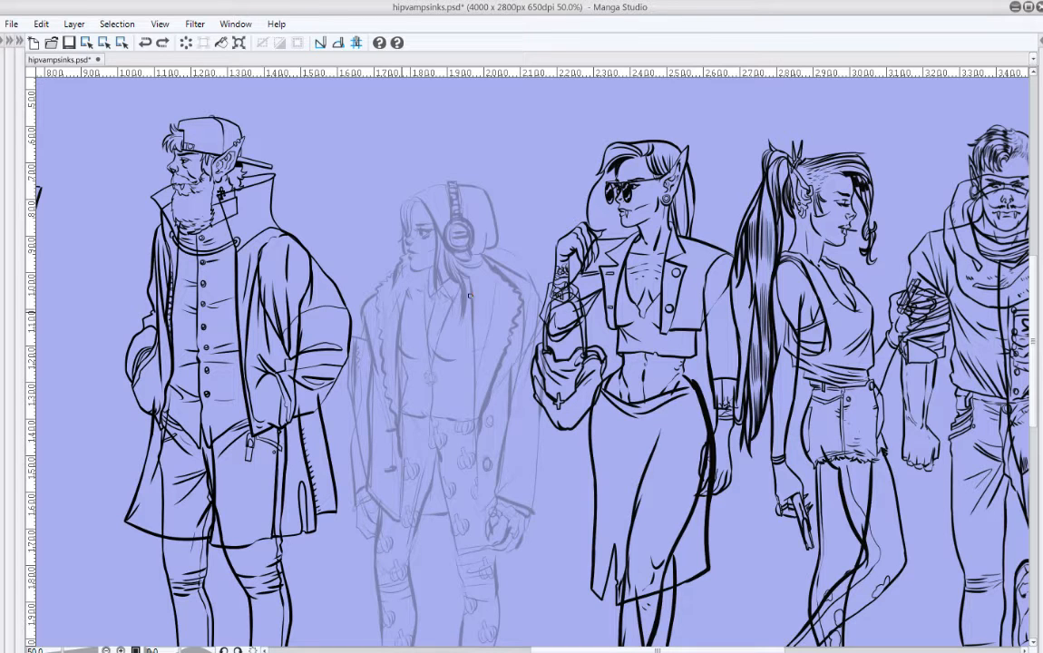
{"action": "left_click_drag", "start_coordinate": [468, 294], "coordinate": [532, 233]}
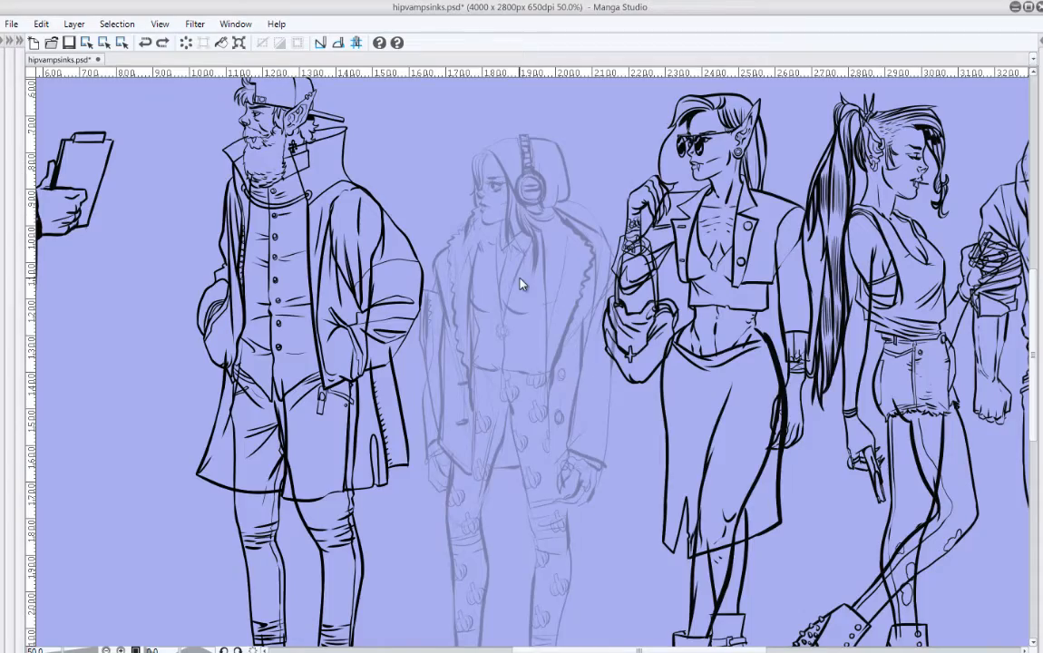
{"action": "scroll", "coordinate": [522, 284], "scroll_direction": "up", "scroll_amount": 2}
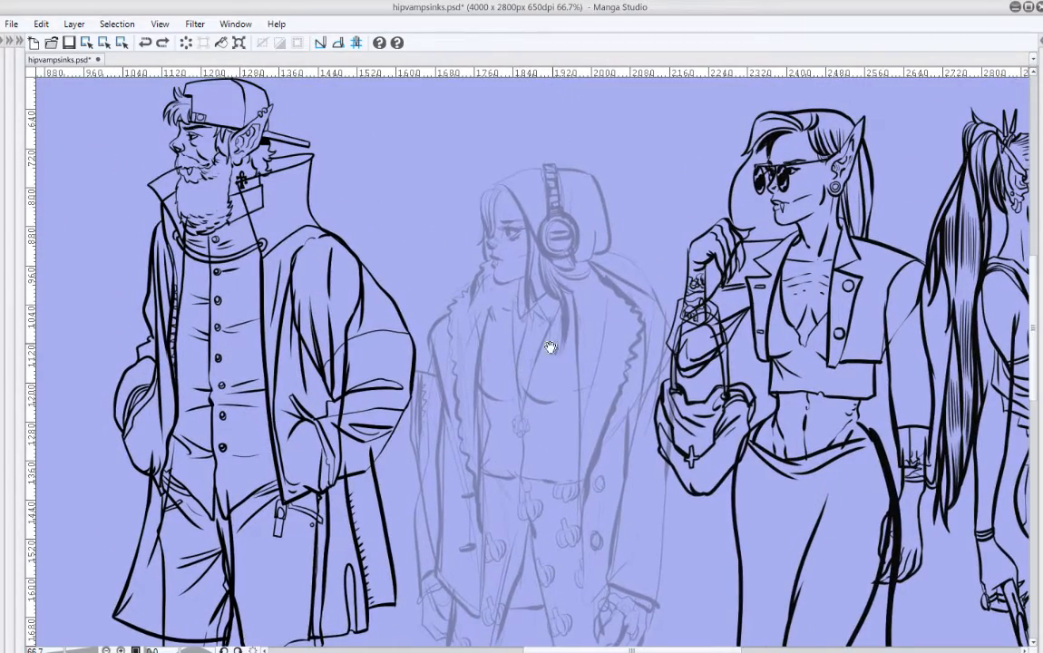
{"action": "left_click_drag", "start_coordinate": [596, 445], "coordinate": [411, 401]}
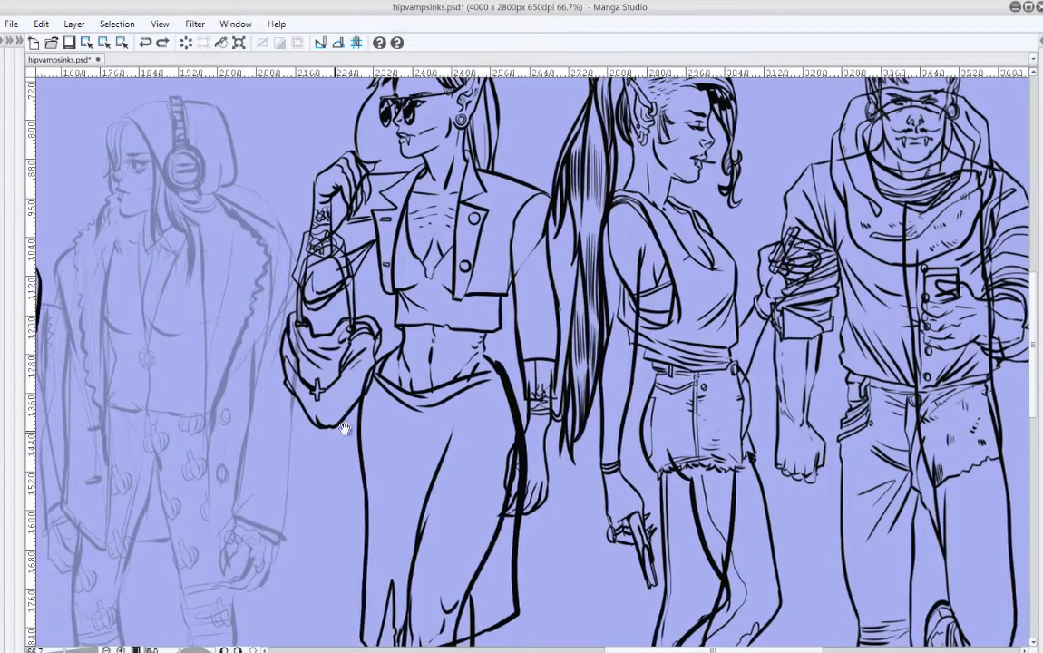
{"action": "left_click_drag", "start_coordinate": [345, 426], "coordinate": [605, 477]}
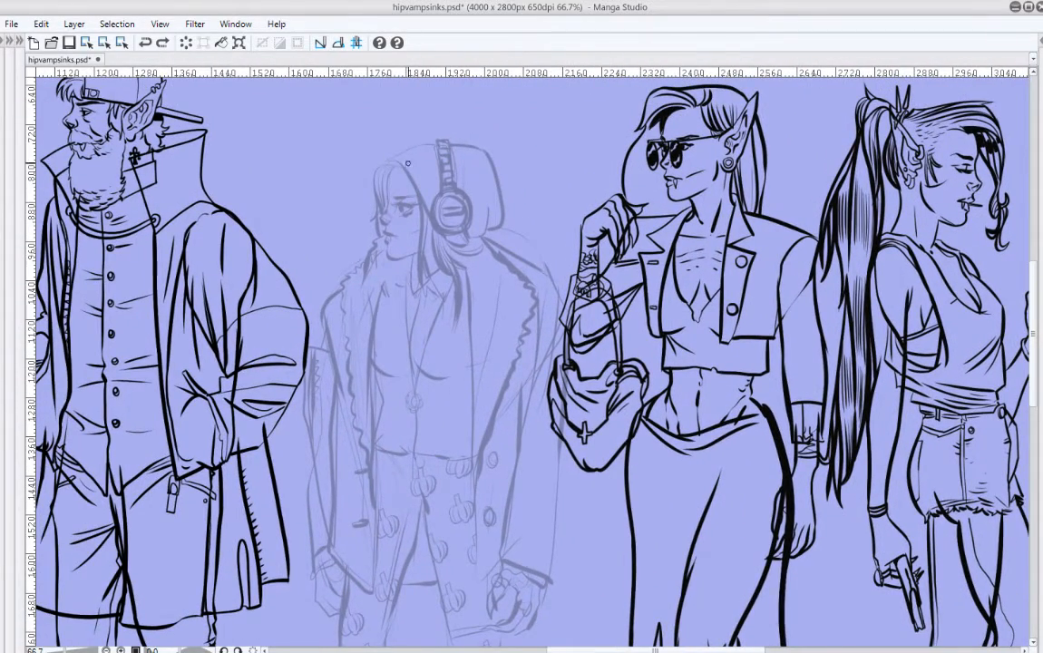
Step: Rename the ink layer inside the second vampire's main folder as head
{"action": "key", "text": "Tab"}
{"action": "double_click", "coordinate": [134, 461]}
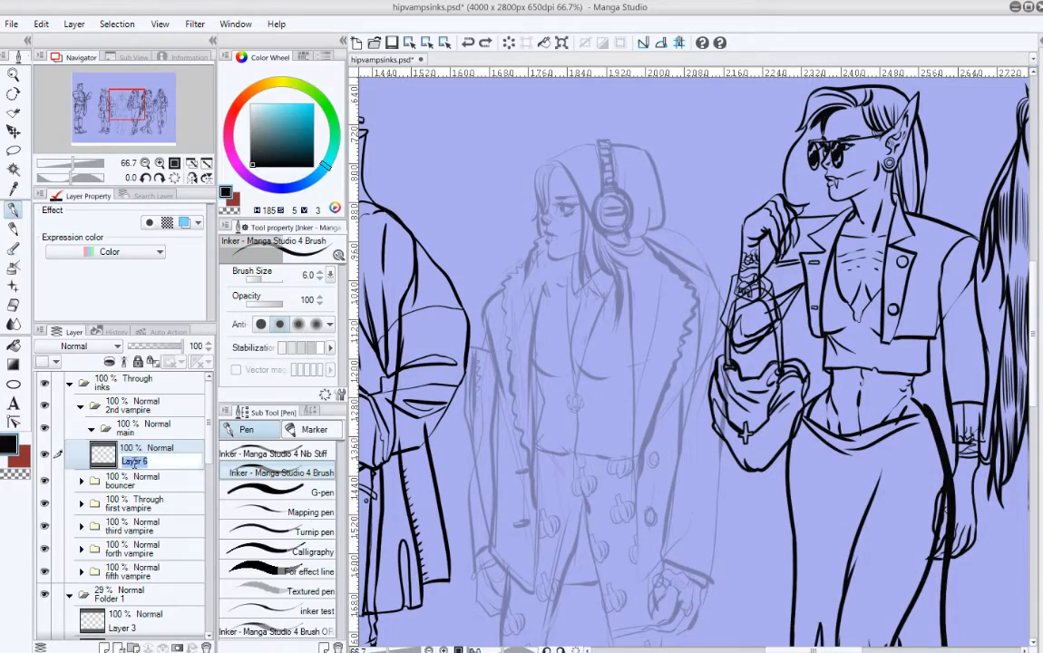
{"action": "type", "text": "head"}
{"action": "key", "text": "Return"}
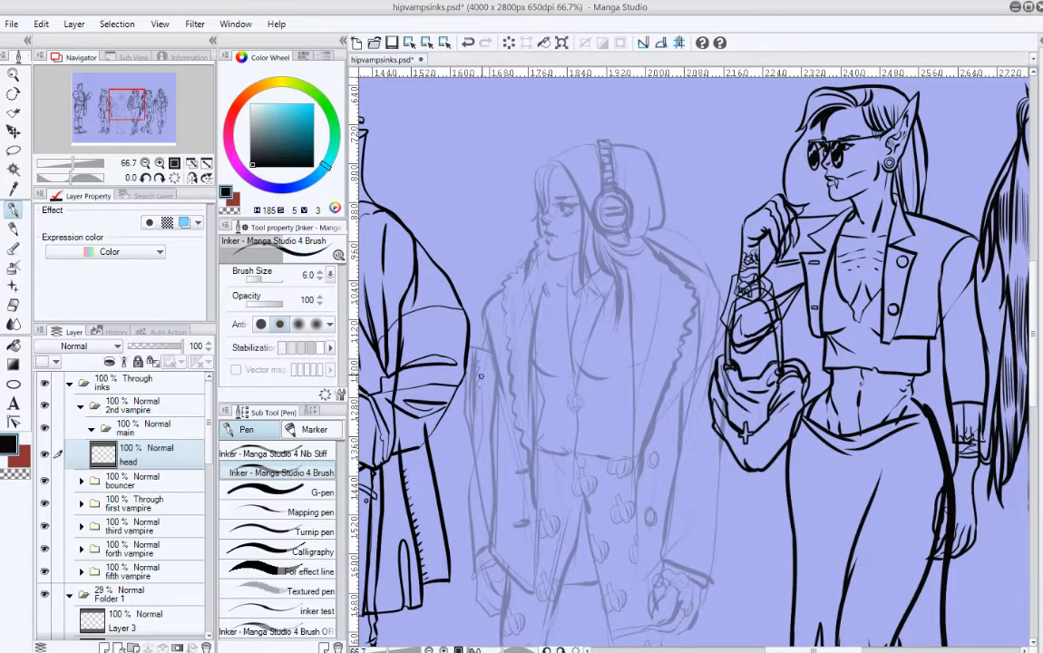
Step: Ink the lock of hair falling over the pencilled vampire's forehead, redoing unsatisfactory strokes
{"action": "scroll", "coordinate": [588, 289], "scroll_direction": "up", "scroll_amount": 1}
{"action": "scroll", "coordinate": [595, 308], "scroll_direction": "down", "scroll_amount": 1}
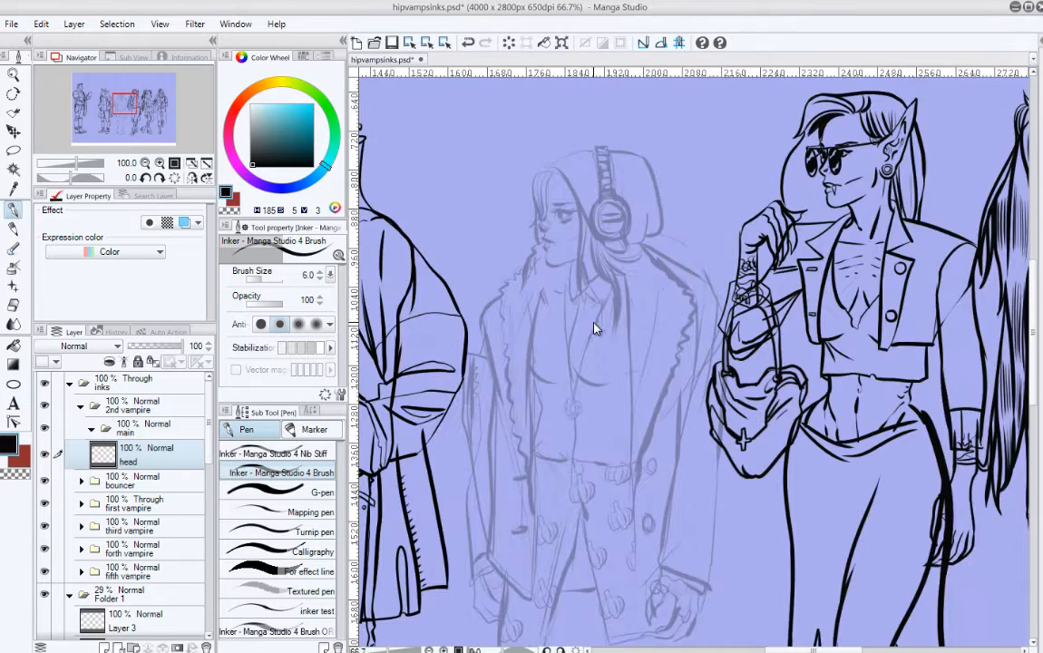
{"action": "left_click_drag", "start_coordinate": [534, 345], "coordinate": [502, 359]}
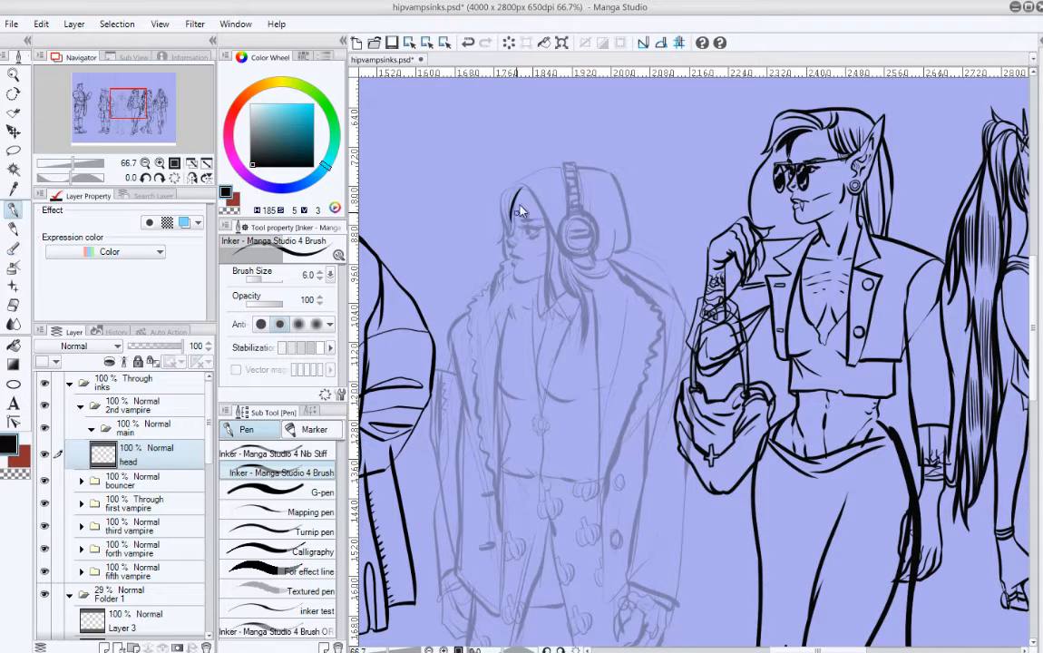
{"action": "left_click_drag", "start_coordinate": [523, 189], "coordinate": [513, 225]}
{"action": "key", "text": "ctrl+z"}
{"action": "key", "text": "ctrl+z"}
{"action": "left_click_drag", "start_coordinate": [530, 192], "coordinate": [504, 238]}
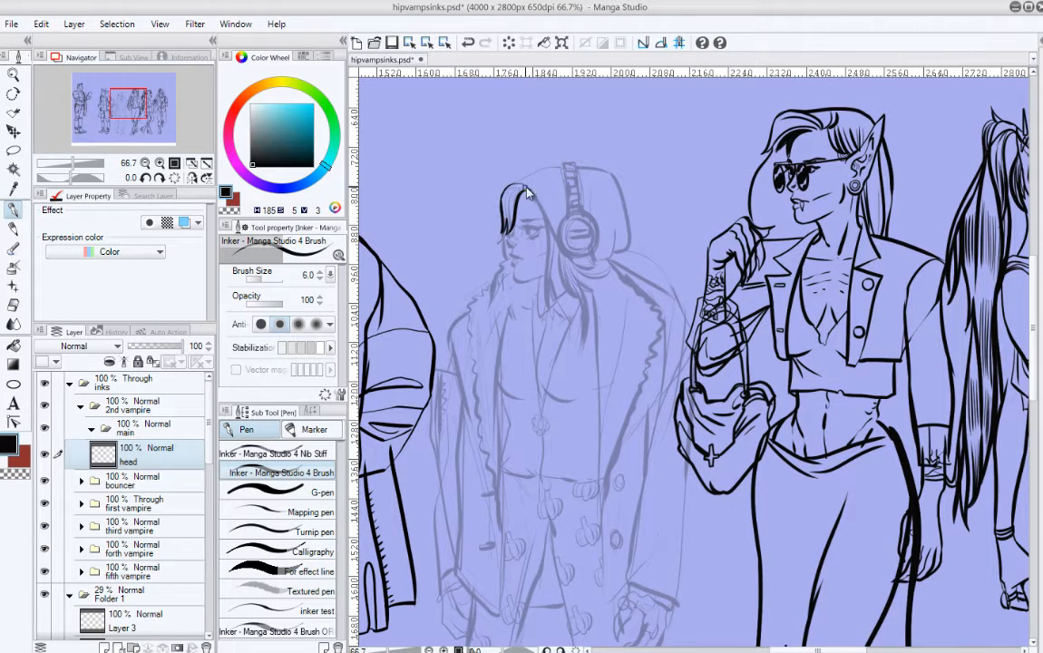
{"action": "left_click_drag", "start_coordinate": [526, 189], "coordinate": [503, 222]}
{"action": "key", "text": "ctrl+z"}
Step: Ink the pencilled vampire's eyebrow and nose on the head layer, redoing strokes until they fit the pencils
{"action": "left_click_drag", "start_coordinate": [521, 221], "coordinate": [528, 220]}
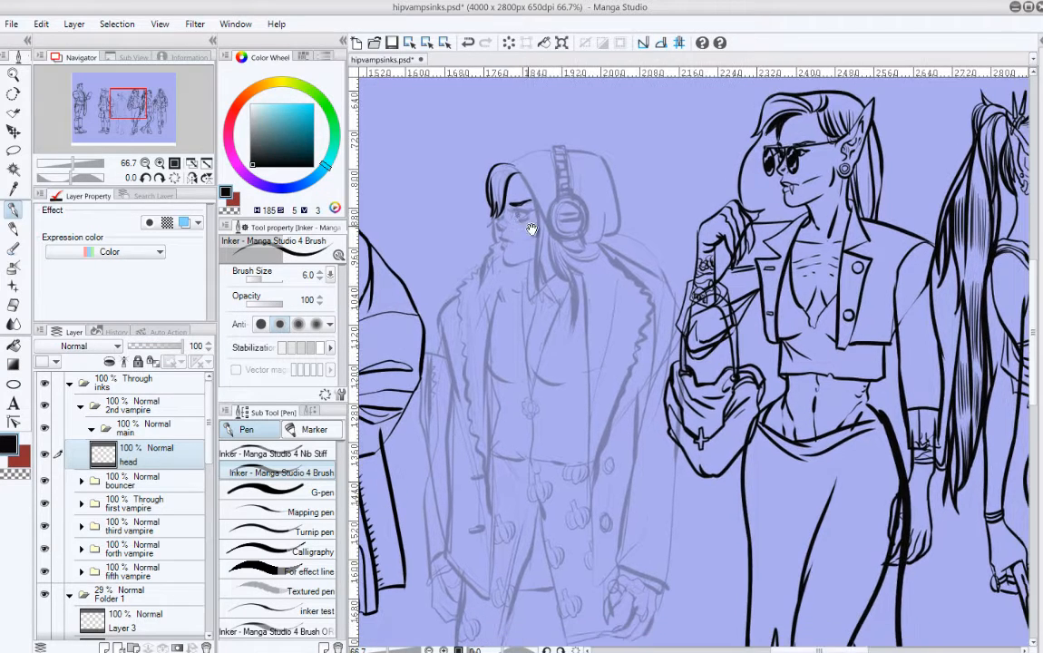
{"action": "mouse_move", "coordinate": [484, 220]}
{"action": "left_mouse_down"}
{"action": "mouse_move", "coordinate": [475, 205]}
{"action": "mouse_move", "coordinate": [503, 229]}
{"action": "left_mouse_up"}
{"action": "key", "text": "ctrl+z"}
{"action": "key", "text": "ctrl+z"}
{"action": "key", "text": "ctrl+z"}
{"action": "key", "text": "ctrl+z"}
{"action": "left_click_drag", "start_coordinate": [504, 204], "coordinate": [513, 205]}
{"action": "key", "text": "ctrl+z"}
{"action": "key", "text": "ctrl+z"}
{"action": "left_click_drag", "start_coordinate": [499, 226], "coordinate": [503, 230]}
Step: Sketch a simplified nose in the empty space beside the vampire's head and undo it
{"action": "left_click_drag", "start_coordinate": [538, 225], "coordinate": [558, 250]}
{"action": "mouse_move", "coordinate": [431, 251]}
{"action": "left_mouse_down"}
{"action": "mouse_move", "coordinate": [434, 218]}
{"action": "mouse_move", "coordinate": [451, 252]}
{"action": "left_mouse_up"}
{"action": "mouse_move", "coordinate": [451, 252]}
{"action": "left_mouse_down"}
{"action": "mouse_move", "coordinate": [450, 221]}
{"action": "mouse_move", "coordinate": [463, 234]}
{"action": "mouse_move", "coordinate": [461, 255]}
{"action": "left_mouse_up"}
{"action": "key", "text": "ctrl+z"}
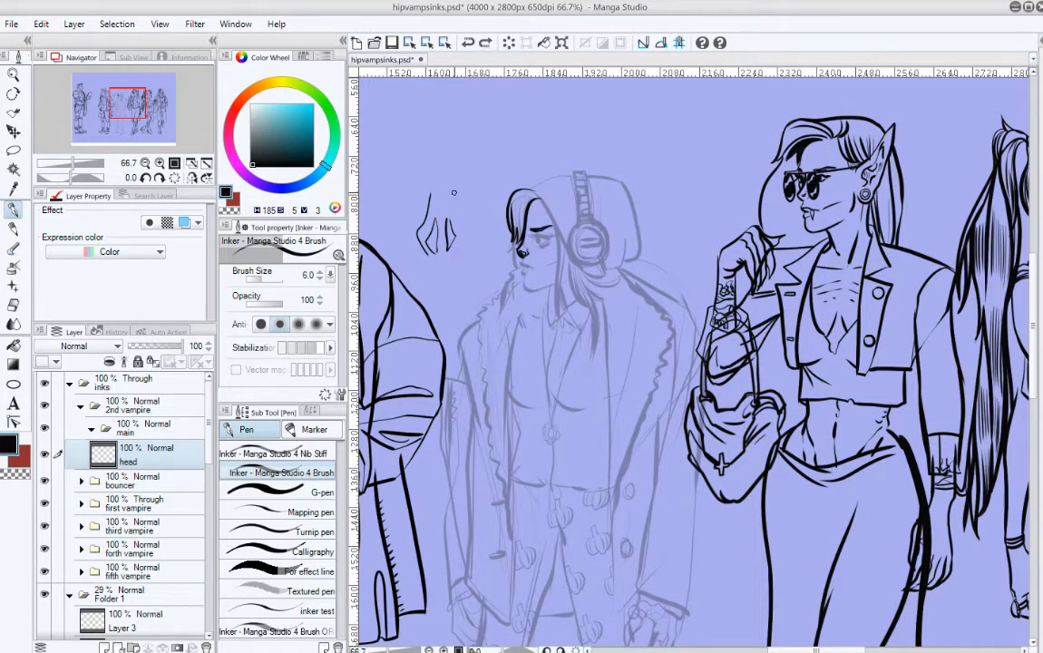
{"action": "left_click_drag", "start_coordinate": [454, 193], "coordinate": [452, 255]}
{"action": "mouse_move", "coordinate": [430, 194]}
{"action": "left_mouse_down"}
{"action": "mouse_move", "coordinate": [440, 167]}
{"action": "mouse_move", "coordinate": [452, 195]}
{"action": "left_mouse_up"}
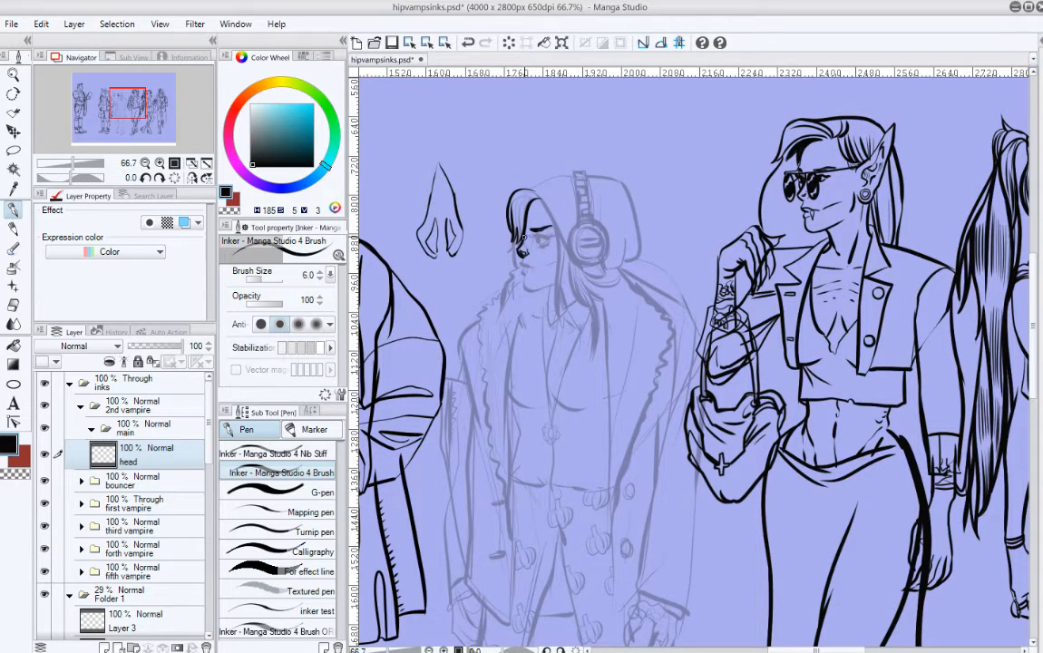
{"action": "key", "text": "ctrl+z"}
{"action": "key", "text": "ctrl+z"}
{"action": "key", "text": "ctrl+z"}
{"action": "key", "text": "ctrl+z"}
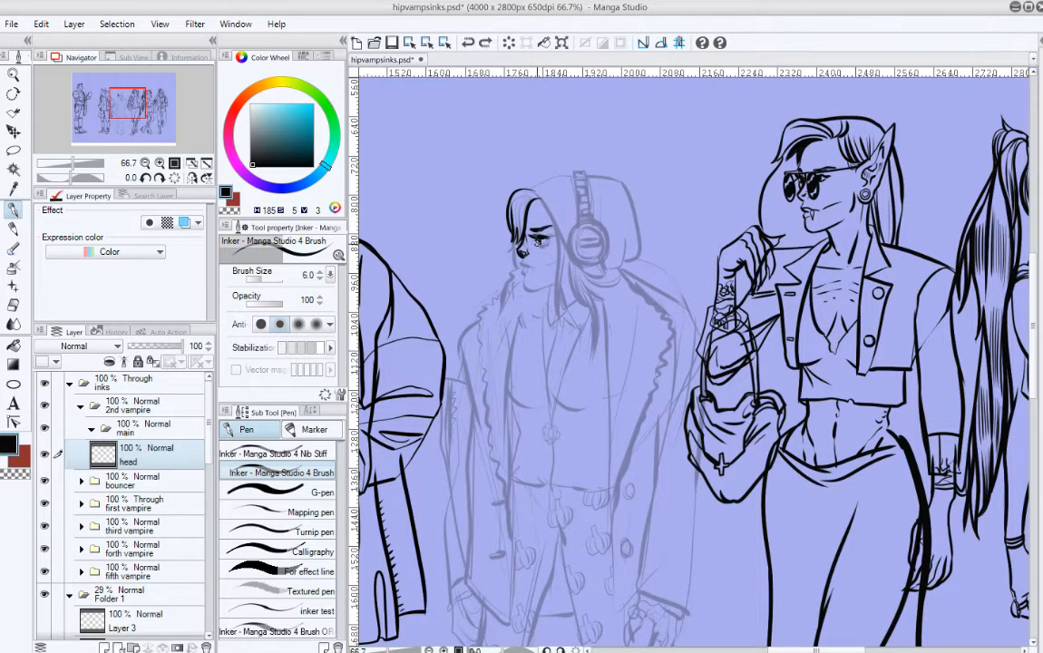
Step: Ink the pencilled vampire's dark eye beneath the eyebrow
{"action": "left_click_drag", "start_coordinate": [538, 242], "coordinate": [577, 235]}
{"action": "key", "text": "ctrl+z"}
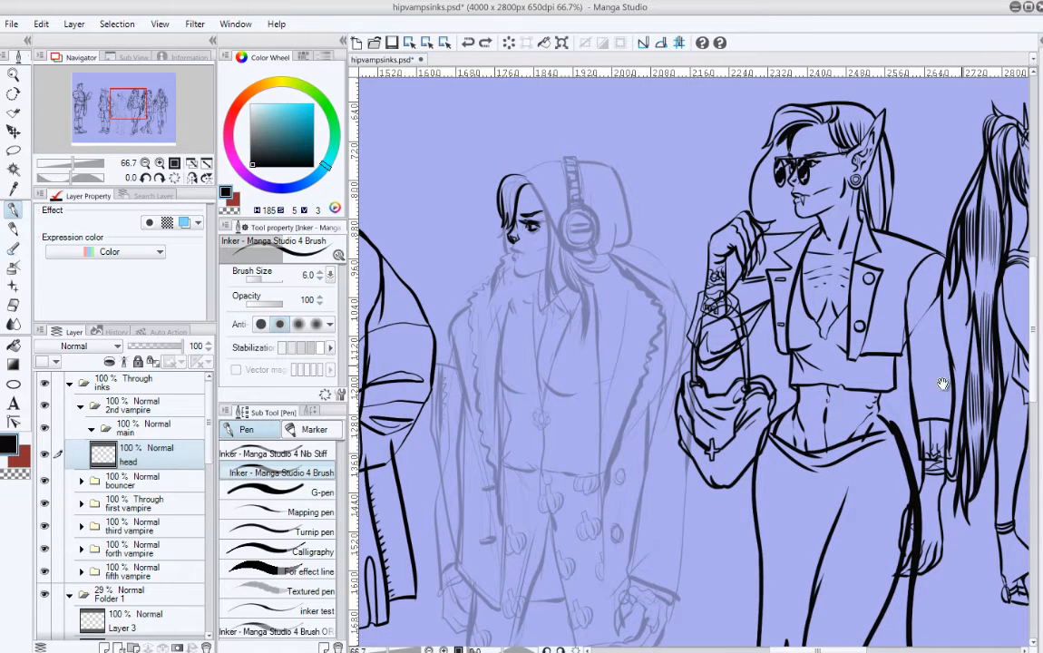
{"action": "left_click_drag", "start_coordinate": [805, 370], "coordinate": [738, 336]}
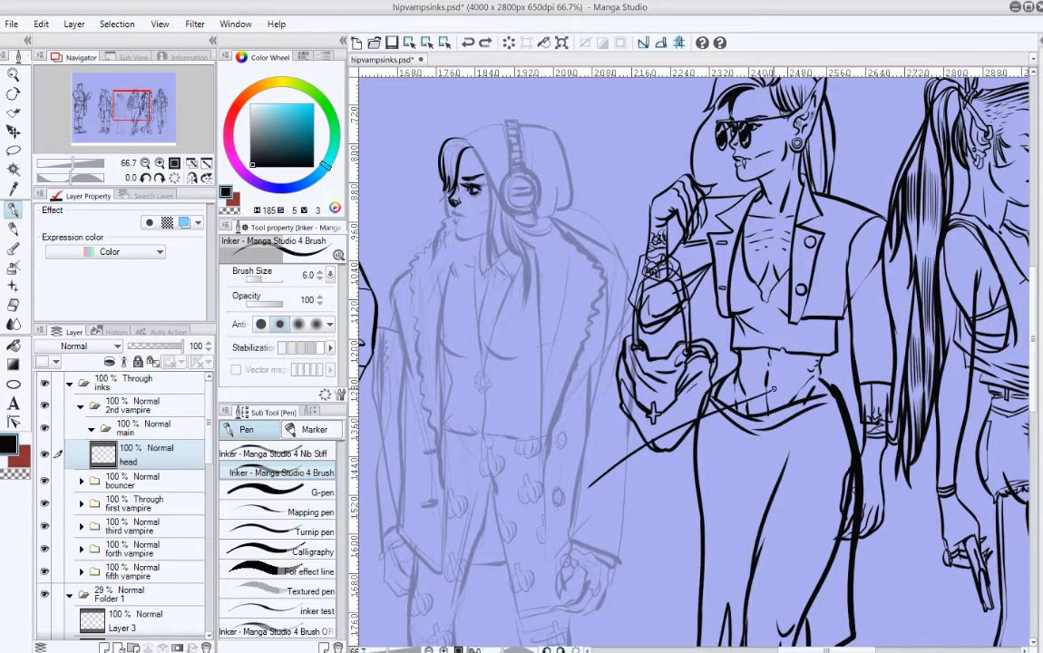
Step: Draw a long test stroke across the handbag and waist of the woman in sunglasses, and undo it
{"action": "left_click_drag", "start_coordinate": [589, 488], "coordinate": [816, 392]}
{"action": "key", "text": "ctrl+z"}
{"action": "key", "text": "ctrl+z"}
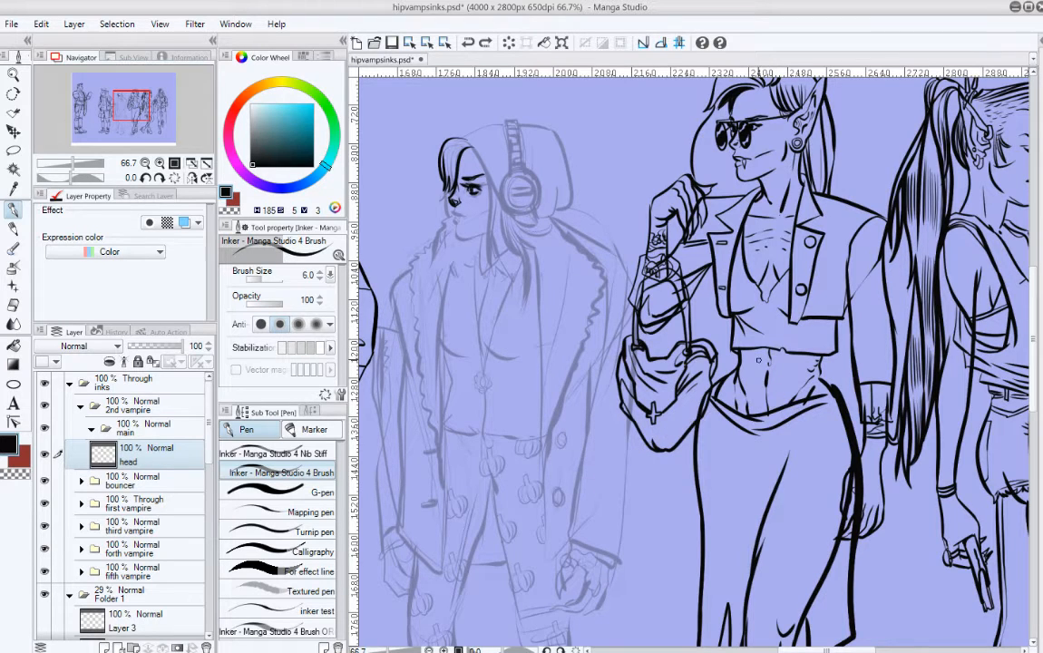
Step: Ink the pencilled vampire's lips, chin and jawline, redoing strokes that miss the pencils
{"action": "left_click_drag", "start_coordinate": [544, 318], "coordinate": [603, 436]}
{"action": "left_click_drag", "start_coordinate": [515, 277], "coordinate": [522, 291]}
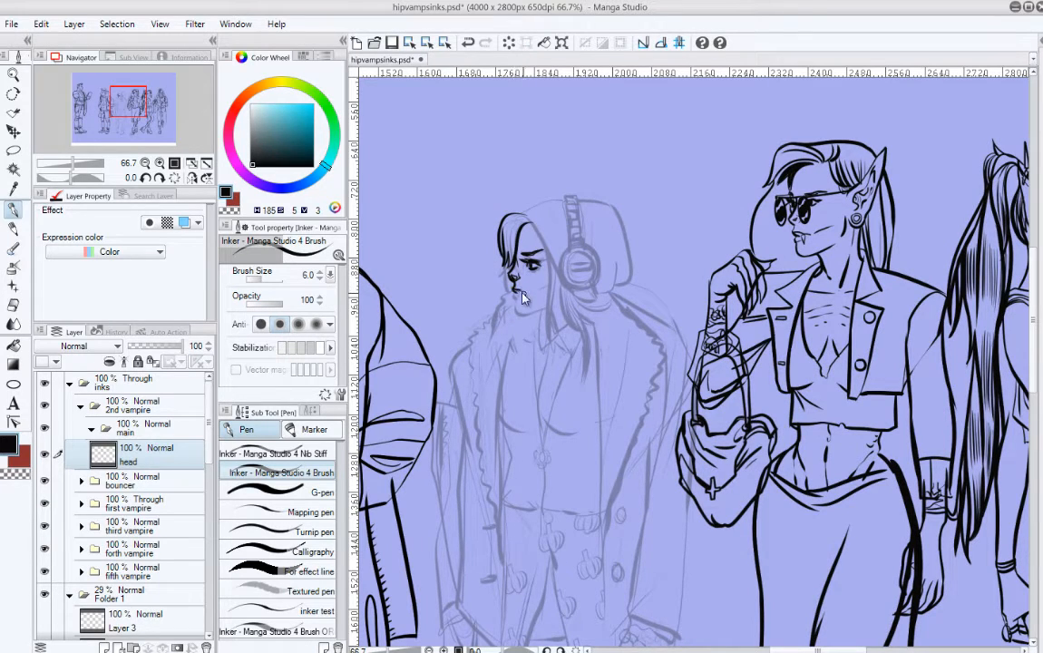
{"action": "key", "text": "ctrl+z"}
{"action": "key", "text": "ctrl+z"}
{"action": "key", "text": "ctrl+z"}
{"action": "left_click_drag", "start_coordinate": [513, 292], "coordinate": [522, 297]}
{"action": "key", "text": "ctrl+z"}
{"action": "left_click_drag", "start_coordinate": [515, 294], "coordinate": [537, 315]}
{"action": "key", "text": "ctrl+z"}
{"action": "mouse_move", "coordinate": [517, 299]}
{"action": "left_mouse_down"}
{"action": "mouse_move", "coordinate": [522, 316]}
{"action": "mouse_move", "coordinate": [535, 313]}
{"action": "left_mouse_up"}
{"action": "key", "text": "ctrl+z"}
{"action": "key", "text": "ctrl+z"}
{"action": "scroll", "coordinate": [522, 211], "scroll_direction": "down", "scroll_amount": 1}
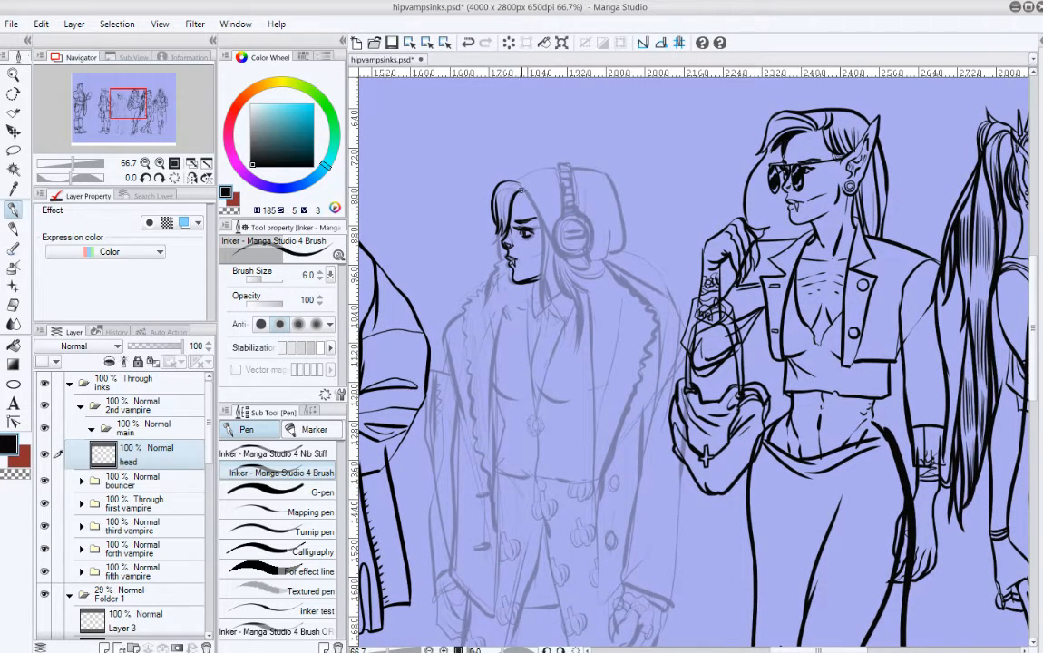
Step: Try extra strands in the fringe over the forehead, and remove the whole inked fringe
{"action": "key", "text": "e"}
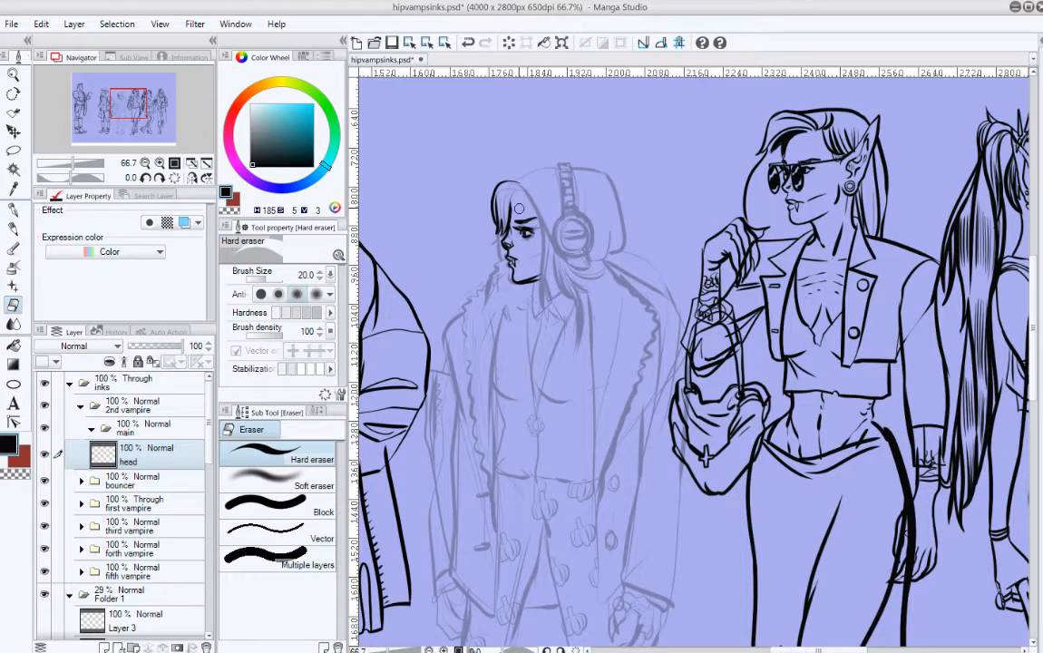
{"action": "key", "text": "p"}
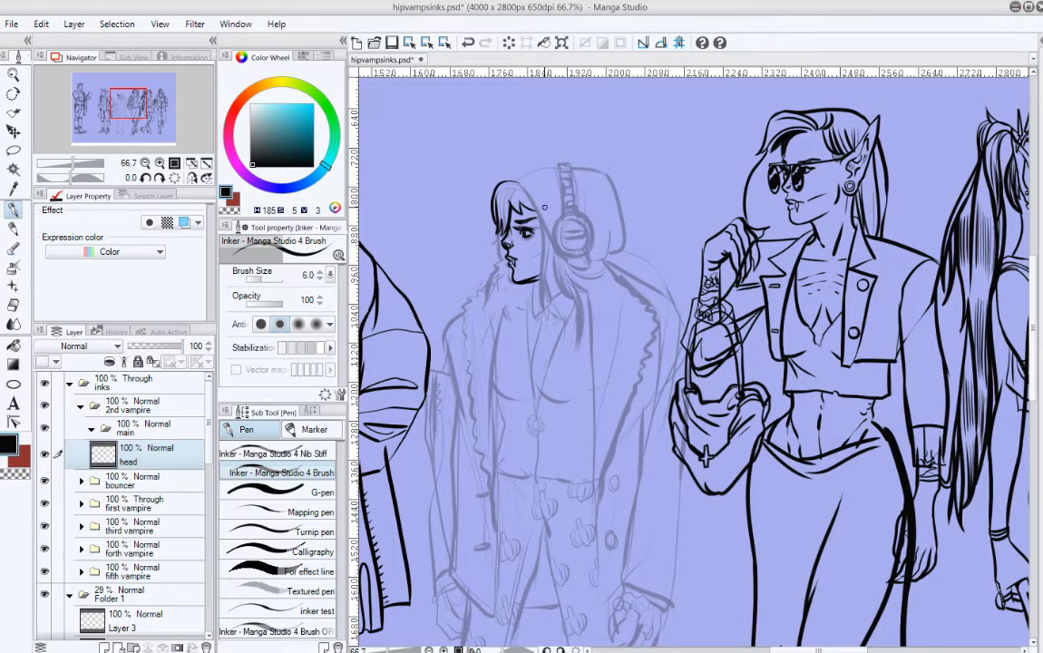
{"action": "key", "text": "ctrl+z"}
{"action": "key", "text": "ctrl+z"}
{"action": "mouse_move", "coordinate": [532, 196]}
{"action": "left_mouse_down"}
{"action": "mouse_move", "coordinate": [543, 218]}
{"action": "mouse_move", "coordinate": [520, 208]}
{"action": "mouse_move", "coordinate": [528, 220]}
{"action": "mouse_move", "coordinate": [514, 204]}
{"action": "mouse_move", "coordinate": [520, 190]}
{"action": "mouse_move", "coordinate": [523, 217]}
{"action": "mouse_move", "coordinate": [502, 227]}
{"action": "mouse_move", "coordinate": [518, 208]}
{"action": "mouse_move", "coordinate": [516, 178]}
{"action": "mouse_move", "coordinate": [502, 179]}
{"action": "mouse_move", "coordinate": [497, 220]}
{"action": "left_mouse_up"}
{"action": "key", "text": "ctrl+z"}
{"action": "key", "text": "ctrl+z"}
{"action": "key", "text": "ctrl+z"}
{"action": "key", "text": "ctrl+z"}
{"action": "key", "text": "ctrl+z"}
{"action": "key", "text": "ctrl+z"}
{"action": "key", "text": "ctrl+z"}
Step: Try new fringe strokes from the hood's front edge down over the forehead, and undo them
{"action": "key", "text": "e"}
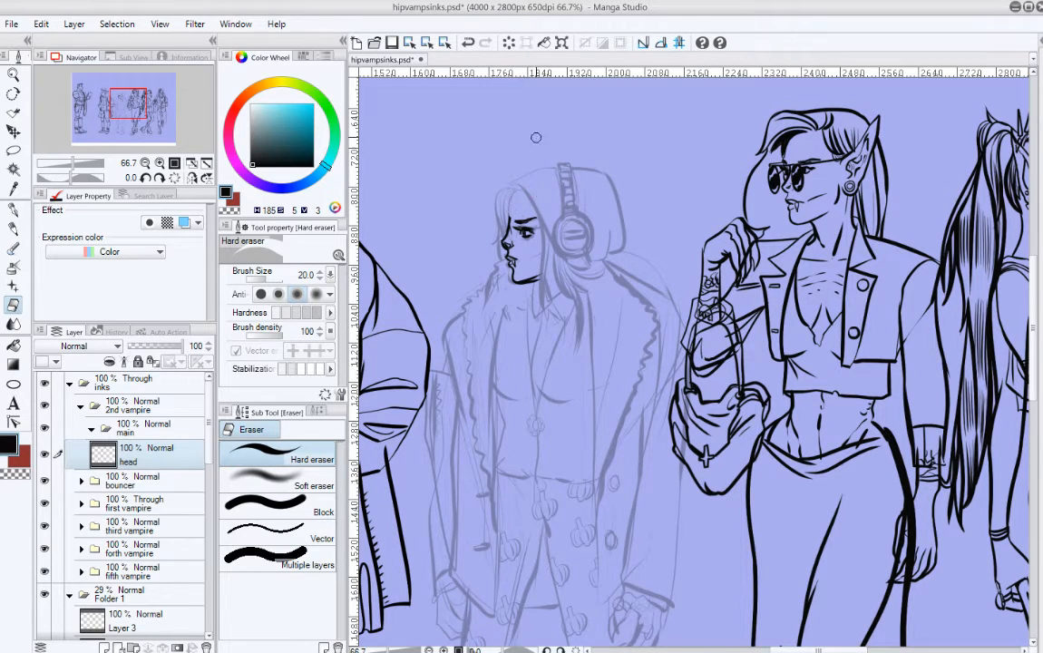
{"action": "key", "text": "p"}
{"action": "left_click_drag", "start_coordinate": [520, 187], "coordinate": [507, 220]}
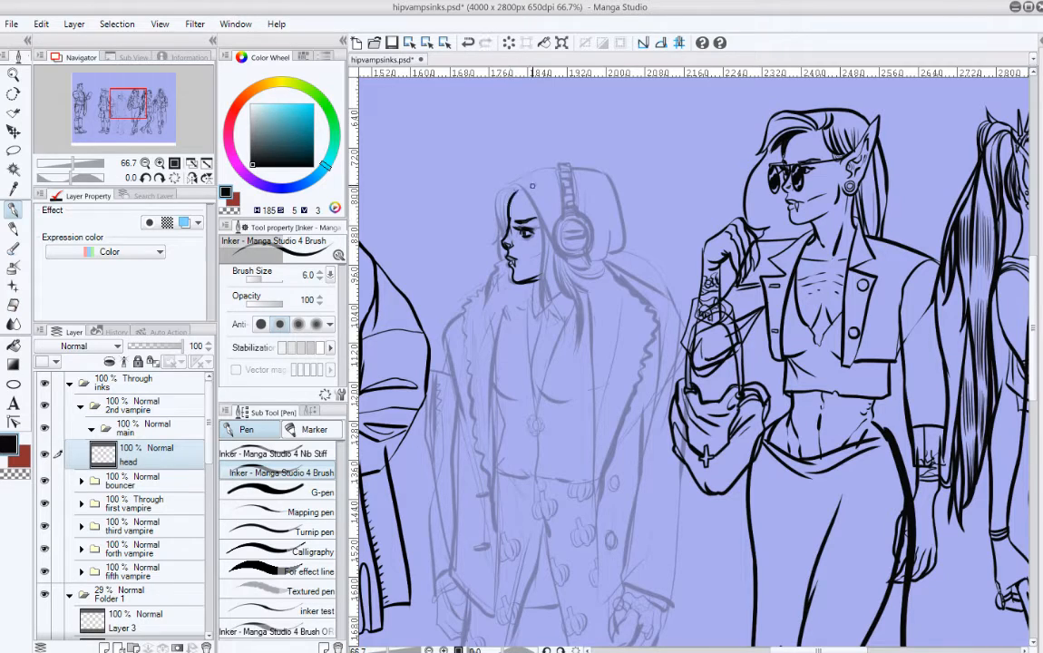
{"action": "mouse_move", "coordinate": [561, 179]}
{"action": "left_mouse_down"}
{"action": "mouse_move", "coordinate": [569, 167]}
{"action": "mouse_move", "coordinate": [511, 220]}
{"action": "left_mouse_up"}
{"action": "key", "text": "ctrl+z"}
{"action": "key", "text": "ctrl+z"}
{"action": "key", "text": "ctrl+z"}
{"action": "key", "text": "ctrl+z"}
{"action": "key", "text": "e"}
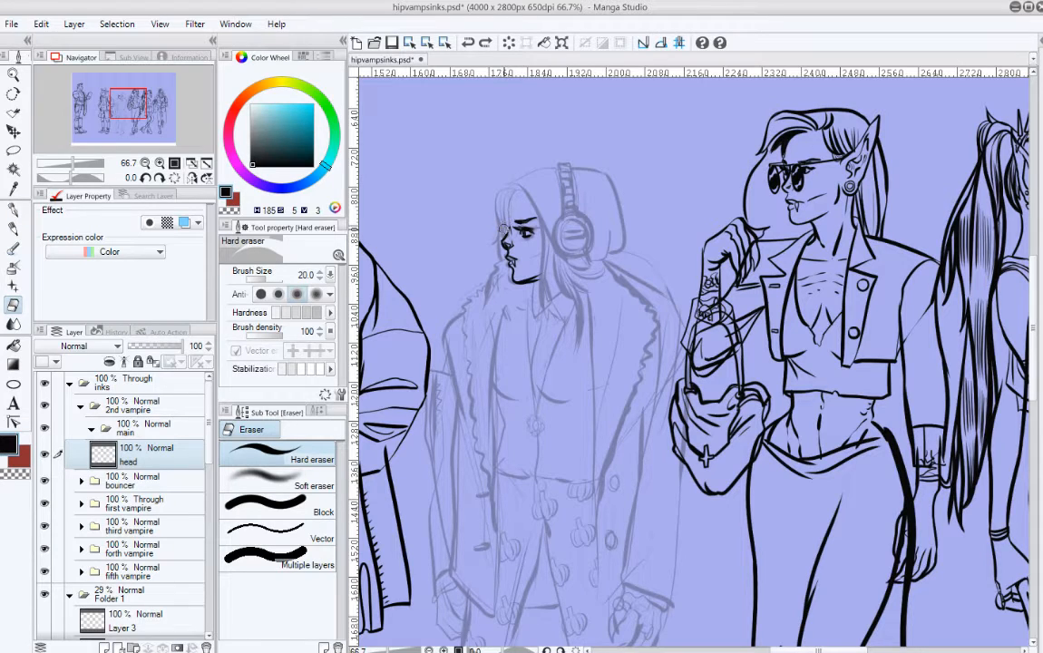
{"action": "key", "text": "p"}
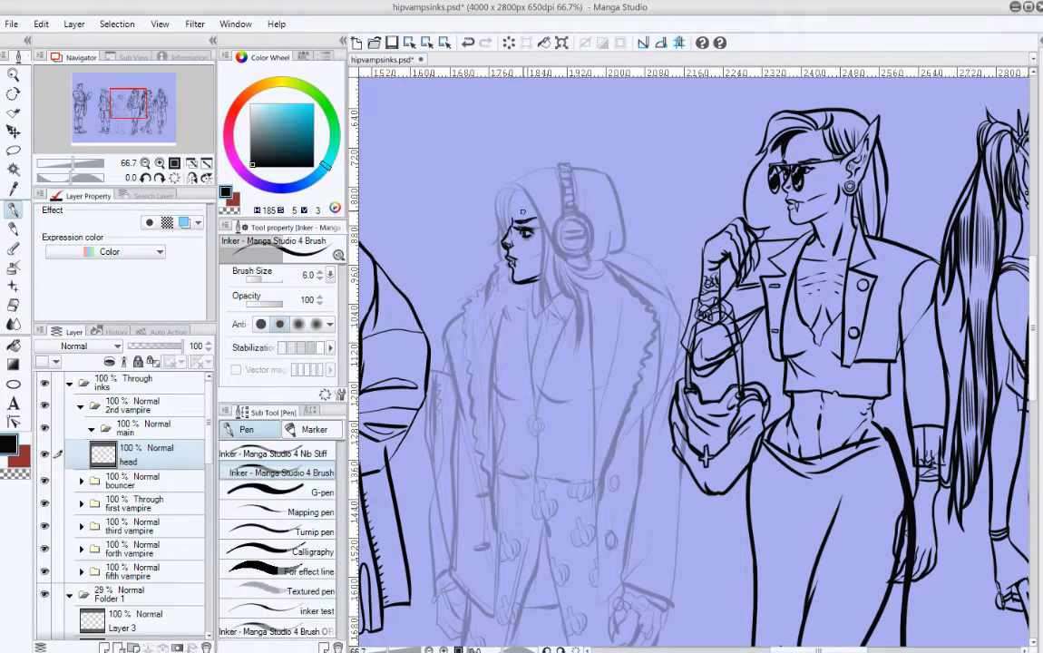
Step: Try a short forehead line just above the nose and undo it
{"action": "key", "text": "ctrl+z"}
{"action": "key", "text": "ctrl+z"}
{"action": "mouse_move", "coordinate": [508, 234]}
{"action": "left_mouse_down"}
{"action": "mouse_move", "coordinate": [515, 214]}
{"action": "mouse_move", "coordinate": [512, 224]}
{"action": "left_mouse_up"}
{"action": "key", "text": "ctrl+z"}
{"action": "key", "text": "ctrl+z"}
{"action": "key", "text": "ctrl+z"}
{"action": "key", "text": "ctrl+z"}
{"action": "key", "text": "ctrl+z"}
{"action": "key", "text": "ctrl+z"}
{"action": "key", "text": "ctrl+z"}
{"action": "key", "text": "ctrl+z"}
Step: Try a wider fringe sweeping out in front of the forehead, filled with dark strands
{"action": "mouse_move", "coordinate": [519, 187]}
{"action": "left_mouse_down"}
{"action": "mouse_move", "coordinate": [490, 209]}
{"action": "mouse_move", "coordinate": [499, 198]}
{"action": "mouse_move", "coordinate": [498, 267]}
{"action": "left_mouse_up"}
{"action": "key", "text": "ctrl+z"}
{"action": "key", "text": "ctrl+z"}
{"action": "mouse_move", "coordinate": [521, 186]}
{"action": "left_mouse_down"}
{"action": "mouse_move", "coordinate": [488, 231]}
{"action": "mouse_move", "coordinate": [499, 247]}
{"action": "left_mouse_up"}
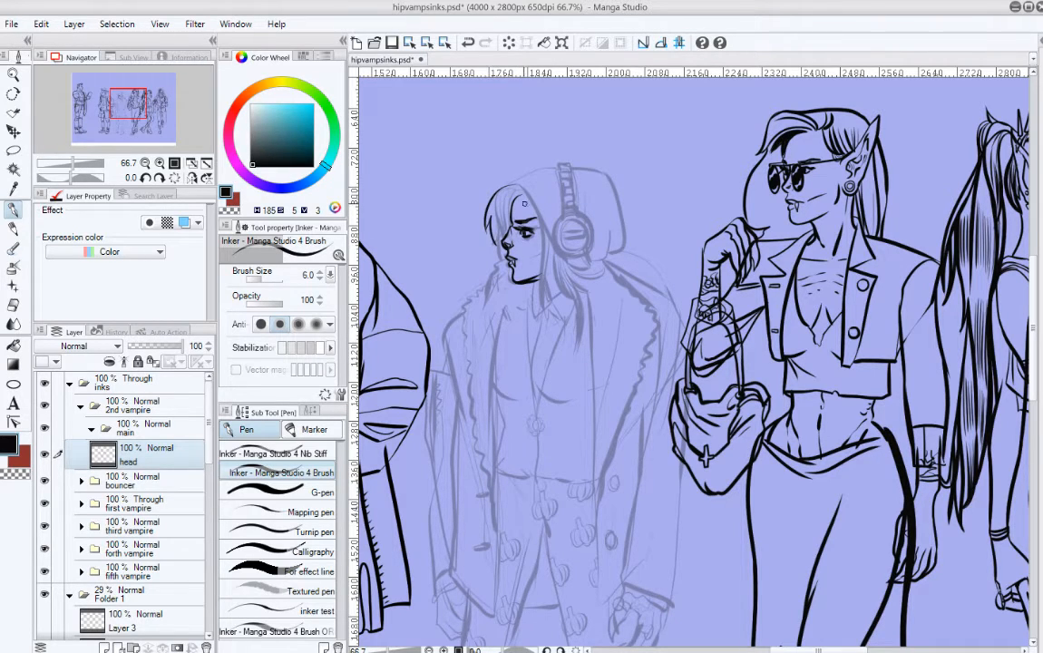
{"action": "key", "text": "ctrl+z"}
{"action": "left_click_drag", "start_coordinate": [524, 191], "coordinate": [494, 235]}
{"action": "key", "text": "ctrl+z"}
{"action": "mouse_move", "coordinate": [522, 190]}
{"action": "left_mouse_down"}
{"action": "mouse_move", "coordinate": [492, 232]}
{"action": "mouse_move", "coordinate": [497, 243]}
{"action": "mouse_move", "coordinate": [524, 191]}
{"action": "left_mouse_up"}
{"action": "key", "text": "ctrl+z"}
{"action": "key", "text": "ctrl+z"}
{"action": "key", "text": "ctrl+z"}
{"action": "key", "text": "ctrl+z"}
{"action": "key", "text": "ctrl+z"}
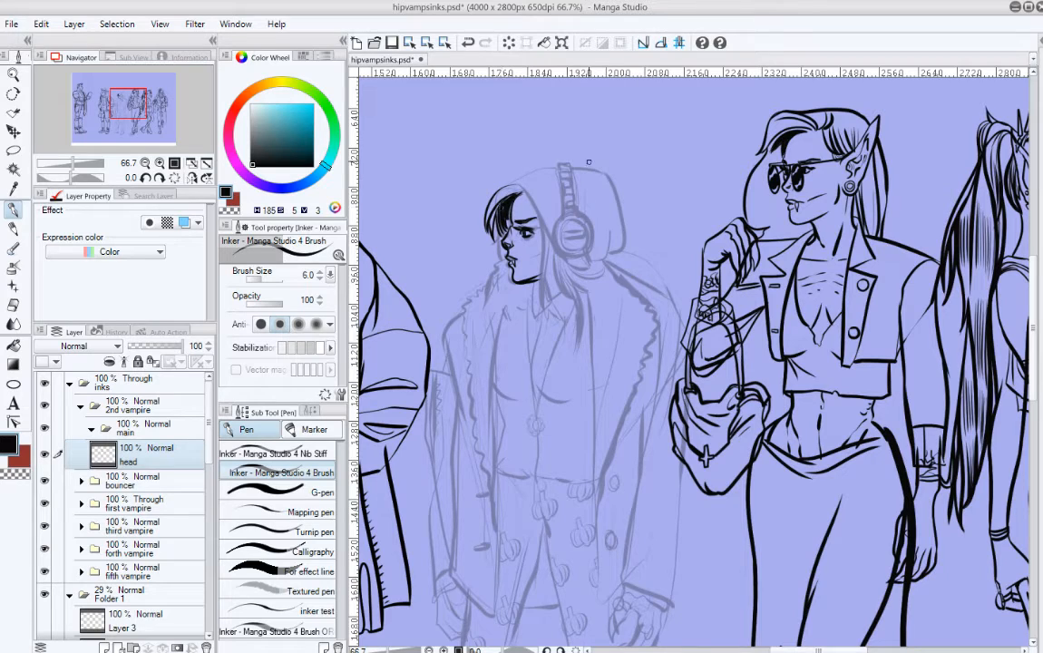
Step: Undo the strokes of the wide swept fringe
{"action": "key", "text": "ctrl+z"}
{"action": "key", "text": "ctrl+z"}
{"action": "key", "text": "ctrl+z"}
{"action": "key", "text": "ctrl+z"}
{"action": "key", "text": "ctrl+z"}
{"action": "key", "text": "ctrl+z"}
{"action": "key", "text": "ctrl+z"}
{"action": "key", "text": "ctrl+z"}
{"action": "key", "text": "ctrl+z"}
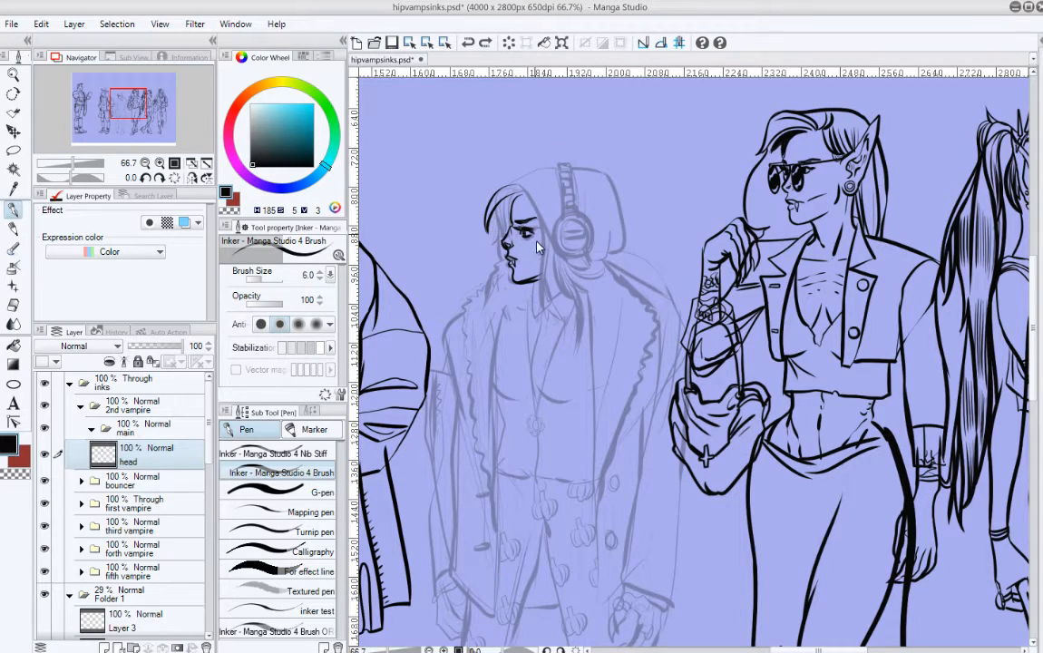
{"action": "key", "text": "ctrl+z"}
{"action": "key", "text": "ctrl+z"}
{"action": "key", "text": "ctrl+z"}
Step: Ink the fringe's outline close to the face, from the hood's front edge down past the brow
{"action": "left_click_drag", "start_coordinate": [515, 184], "coordinate": [496, 230]}
{"action": "key", "text": "ctrl+z"}
{"action": "key", "text": "ctrl+z"}
{"action": "key", "text": "ctrl+z"}
{"action": "key", "text": "ctrl+z"}
{"action": "left_click_drag", "start_coordinate": [517, 186], "coordinate": [498, 237]}
{"action": "key", "text": "ctrl+z"}
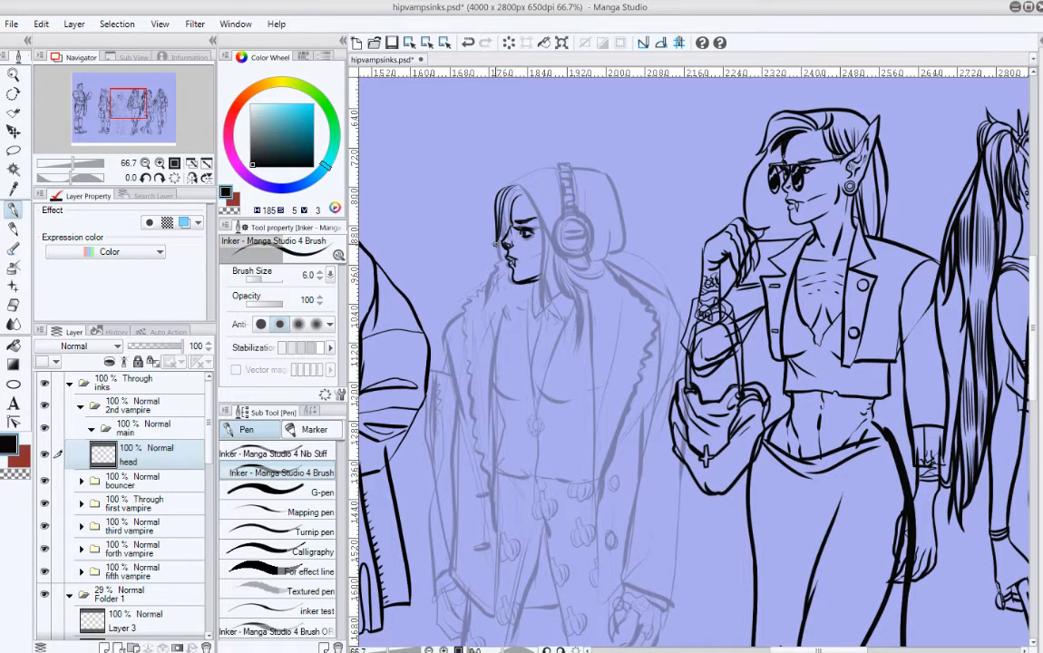
Step: Add inner hair strands to the fringe above the brow, redoing strokes as needed
{"action": "mouse_move", "coordinate": [510, 193]}
{"action": "left_mouse_down"}
{"action": "mouse_move", "coordinate": [511, 242]}
{"action": "mouse_move", "coordinate": [511, 201]}
{"action": "left_mouse_up"}
{"action": "key", "text": "ctrl+z"}
{"action": "key", "text": "ctrl+z"}
{"action": "key", "text": "ctrl+z"}
{"action": "key", "text": "ctrl+z"}
{"action": "left_click_drag", "start_coordinate": [515, 191], "coordinate": [510, 218]}
{"action": "key", "text": "ctrl+z"}
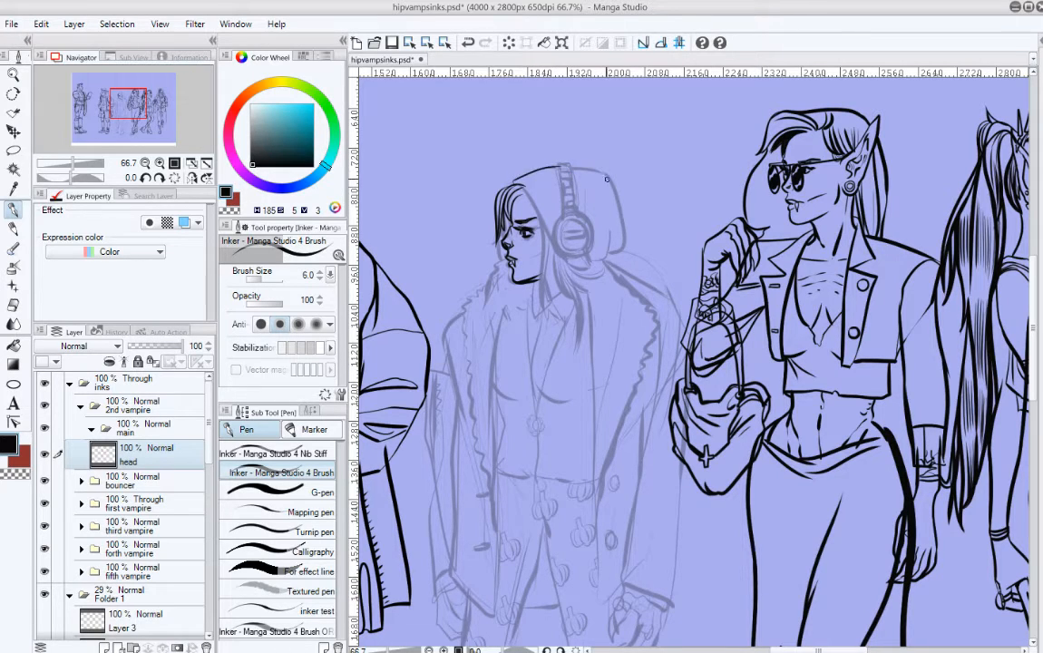
Step: Ink the hood's outline over the top of the head and down its back edge
{"action": "key", "text": "ctrl+z"}
{"action": "left_click_drag", "start_coordinate": [506, 184], "coordinate": [571, 166]}
{"action": "key", "text": "ctrl+z"}
{"action": "mouse_move", "coordinate": [566, 165]}
{"action": "left_mouse_down"}
{"action": "mouse_move", "coordinate": [585, 167]}
{"action": "mouse_move", "coordinate": [635, 252]}
{"action": "left_mouse_up"}
{"action": "key", "text": "ctrl+z"}
{"action": "mouse_move", "coordinate": [566, 165]}
{"action": "left_mouse_down"}
{"action": "mouse_move", "coordinate": [622, 216]}
{"action": "mouse_move", "coordinate": [618, 257]}
{"action": "left_mouse_up"}
{"action": "key", "text": "ctrl+z"}
Step: Ink the inner fold line at the back of the hood behind the headphones
{"action": "mouse_move", "coordinate": [623, 217]}
{"action": "left_mouse_down"}
{"action": "mouse_move", "coordinate": [609, 256]}
{"action": "mouse_move", "coordinate": [593, 77]}
{"action": "left_mouse_up"}
{"action": "key", "text": "space"}
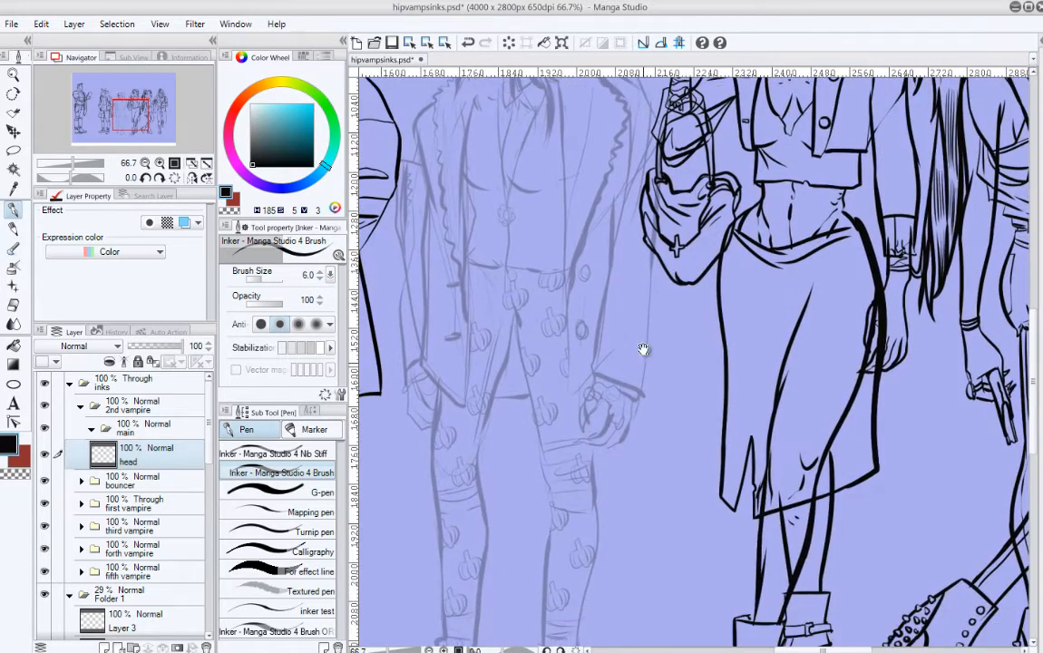
{"action": "left_click_drag", "start_coordinate": [642, 349], "coordinate": [588, 337]}
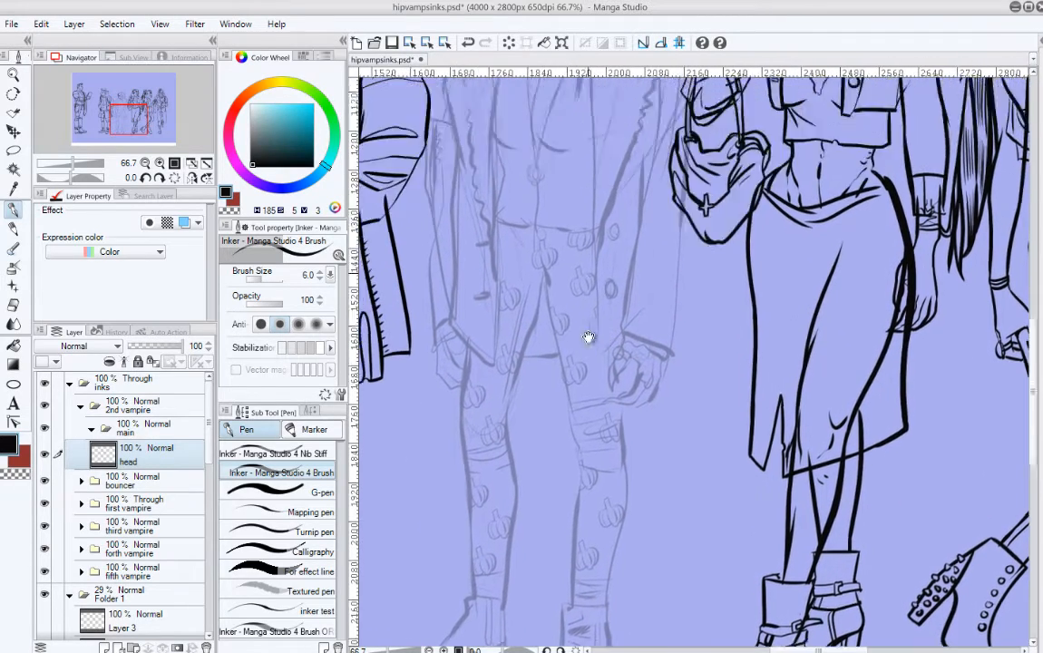
{"action": "left_click_drag", "start_coordinate": [606, 136], "coordinate": [629, 251]}
{"action": "left_click_drag", "start_coordinate": [633, 380], "coordinate": [635, 464]}
{"action": "mouse_move", "coordinate": [609, 194]}
{"action": "left_mouse_down"}
{"action": "mouse_move", "coordinate": [617, 245]}
{"action": "mouse_move", "coordinate": [606, 258]}
{"action": "left_mouse_up"}
{"action": "key", "text": "ctrl+z"}
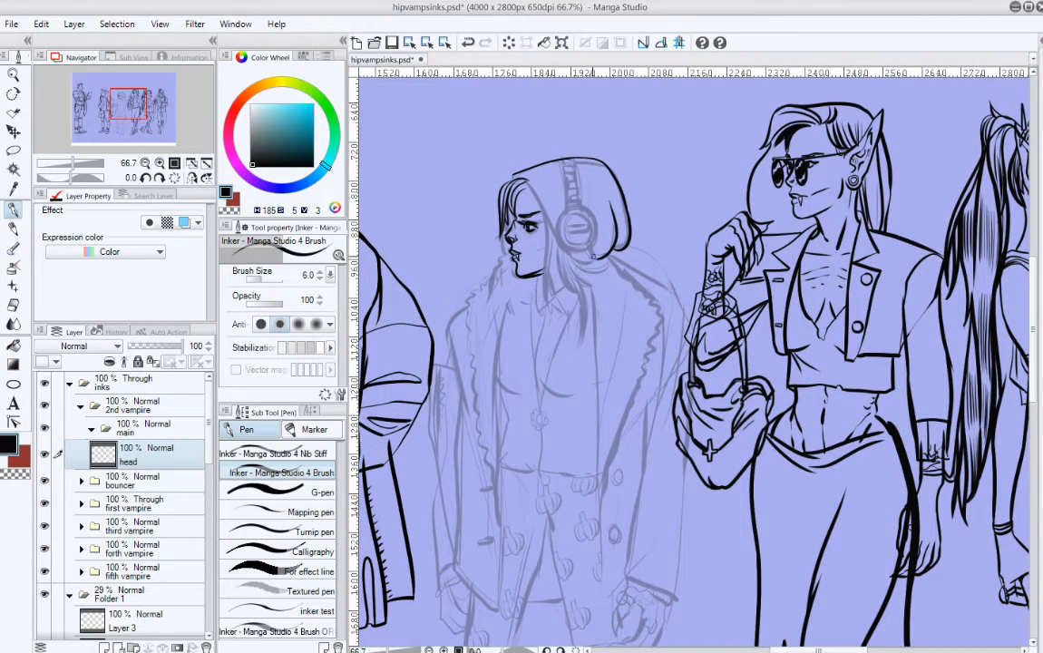
Step: Redraw the curved fold just inside the hood's back edge down to its lower corner
{"action": "left_click_drag", "start_coordinate": [615, 198], "coordinate": [610, 251]}
{"action": "key", "text": "ctrl+z"}
{"action": "left_click_drag", "start_coordinate": [615, 198], "coordinate": [608, 251]}
Step: Ink the hood's front edge from the forehead past the cheek and under the headphones, redoing the curve as needed
{"action": "left_click_drag", "start_coordinate": [518, 178], "coordinate": [557, 234]}
{"action": "key", "text": "ctrl+z"}
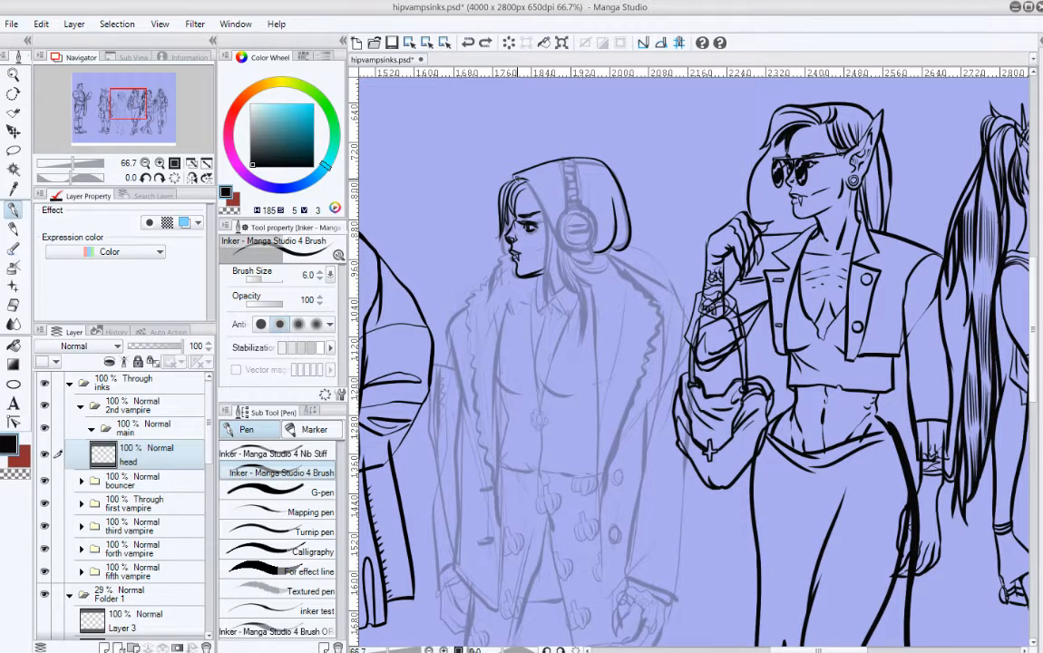
{"action": "mouse_move", "coordinate": [517, 177]}
{"action": "left_mouse_down"}
{"action": "mouse_move", "coordinate": [558, 213]}
{"action": "mouse_move", "coordinate": [546, 196]}
{"action": "mouse_move", "coordinate": [582, 256]}
{"action": "mouse_move", "coordinate": [552, 226]}
{"action": "mouse_move", "coordinate": [580, 257]}
{"action": "mouse_move", "coordinate": [600, 255]}
{"action": "left_mouse_up"}
{"action": "key", "text": "ctrl+z"}
{"action": "key", "text": "ctrl+z"}
{"action": "key", "text": "ctrl+z"}
{"action": "key", "text": "ctrl+z"}
{"action": "key", "text": "ctrl+z"}
{"action": "key", "text": "ctrl+z"}
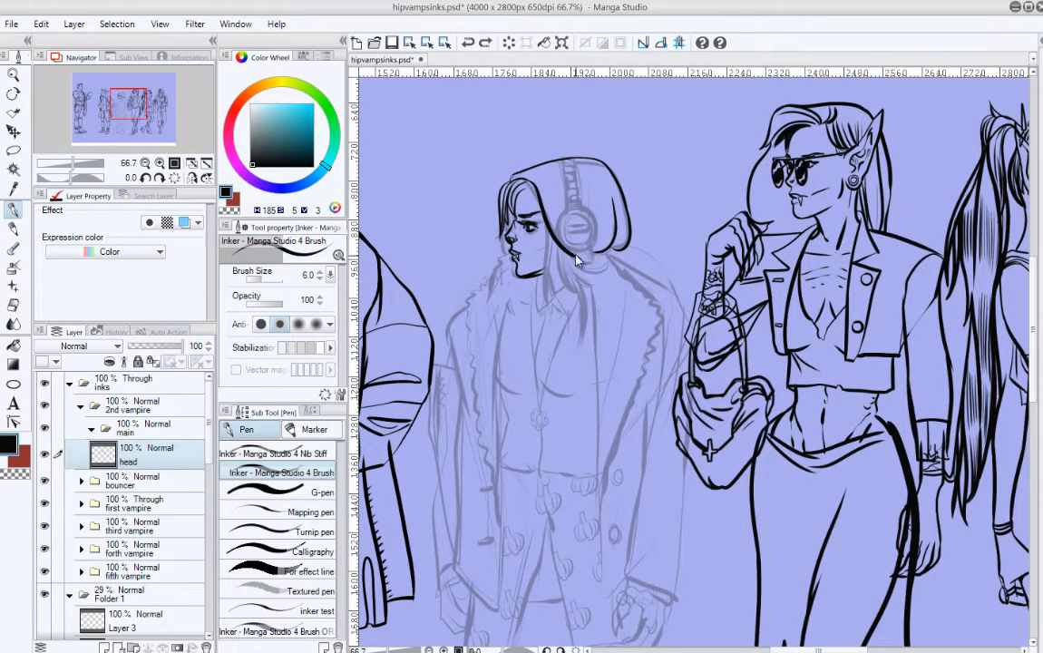
{"action": "key", "text": "ctrl+z"}
{"action": "left_click_drag", "start_coordinate": [569, 251], "coordinate": [610, 251]}
{"action": "left_click_drag", "start_coordinate": [660, 308], "coordinate": [649, 320]}
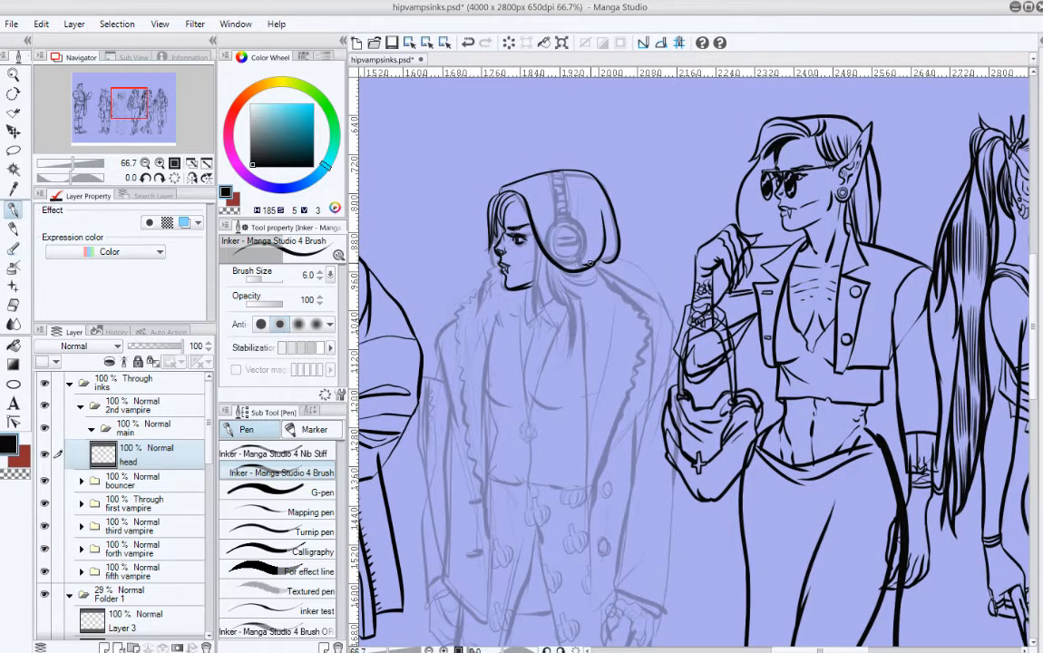
Step: Refine where the hood's lower edge meets its back corner, toggling the latest stroke off and on to compare
{"action": "key", "text": "ctrl+z"}
{"action": "mouse_move", "coordinate": [614, 233]}
{"action": "left_mouse_down"}
{"action": "mouse_move", "coordinate": [613, 254]}
{"action": "mouse_move", "coordinate": [619, 237]}
{"action": "left_mouse_up"}
{"action": "key", "text": "ctrl+z"}
{"action": "key", "text": "ctrl+z"}
{"action": "key", "text": "ctrl+y"}
{"action": "key", "text": "ctrl+z"}
{"action": "key", "text": "ctrl+y"}
{"action": "key", "text": "ctrl+z"}
{"action": "key", "text": "ctrl+y"}
{"action": "key", "text": "ctrl+z"}
{"action": "key", "text": "ctrl+y"}
{"action": "key", "text": "ctrl+z"}
{"action": "key", "text": "ctrl+y"}
{"action": "key", "text": "ctrl+z"}
{"action": "key", "text": "ctrl+y"}
{"action": "key", "text": "ctrl+z"}
{"action": "key", "text": "ctrl+y"}
{"action": "key", "text": "ctrl+z"}
{"action": "key", "text": "ctrl+y"}
{"action": "key", "text": "ctrl+z"}
{"action": "key", "text": "ctrl+y"}
{"action": "key", "text": "ctrl+z"}
{"action": "key", "text": "ctrl+y"}
{"action": "key", "text": "ctrl+z"}
{"action": "key", "text": "ctrl+y"}
{"action": "key", "text": "ctrl+z"}
{"action": "key", "text": "ctrl+y"}
{"action": "key", "text": "ctrl+z"}
{"action": "key", "text": "ctrl+y"}
{"action": "key", "text": "ctrl+z"}
{"action": "key", "text": "ctrl+y"}
{"action": "key", "text": "ctrl+z"}
{"action": "key", "text": "ctrl+y"}
{"action": "scroll", "coordinate": [634, 308], "scroll_direction": "down", "scroll_amount": 2}
{"action": "left_click_drag", "start_coordinate": [645, 306], "coordinate": [469, 338]}
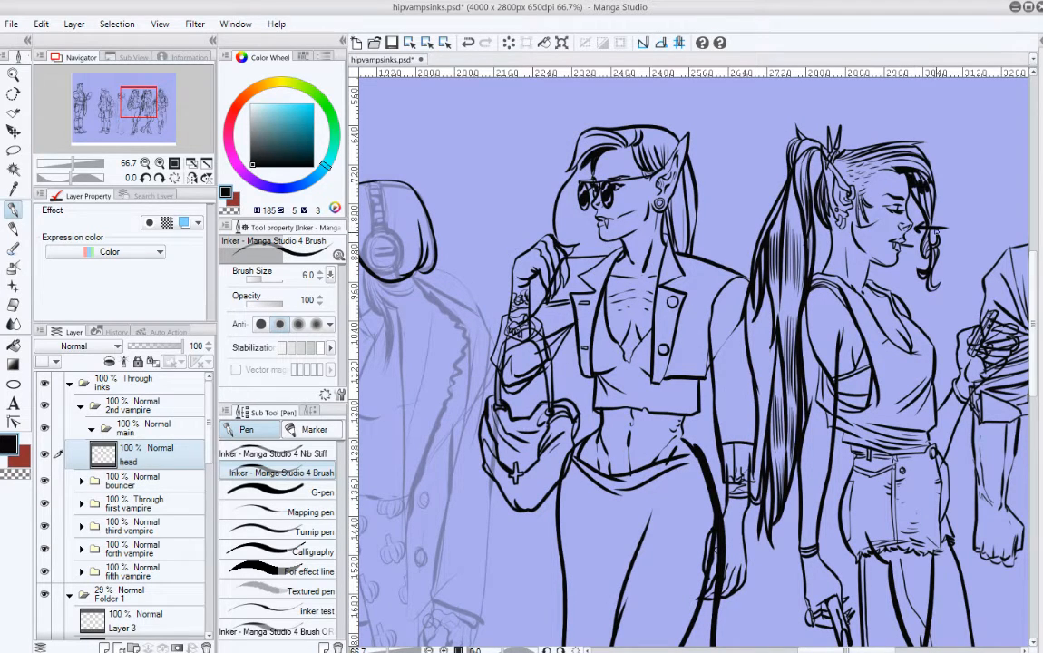
{"action": "key", "text": "ctrl+z"}
{"action": "left_click_drag", "start_coordinate": [894, 399], "coordinate": [543, 449]}
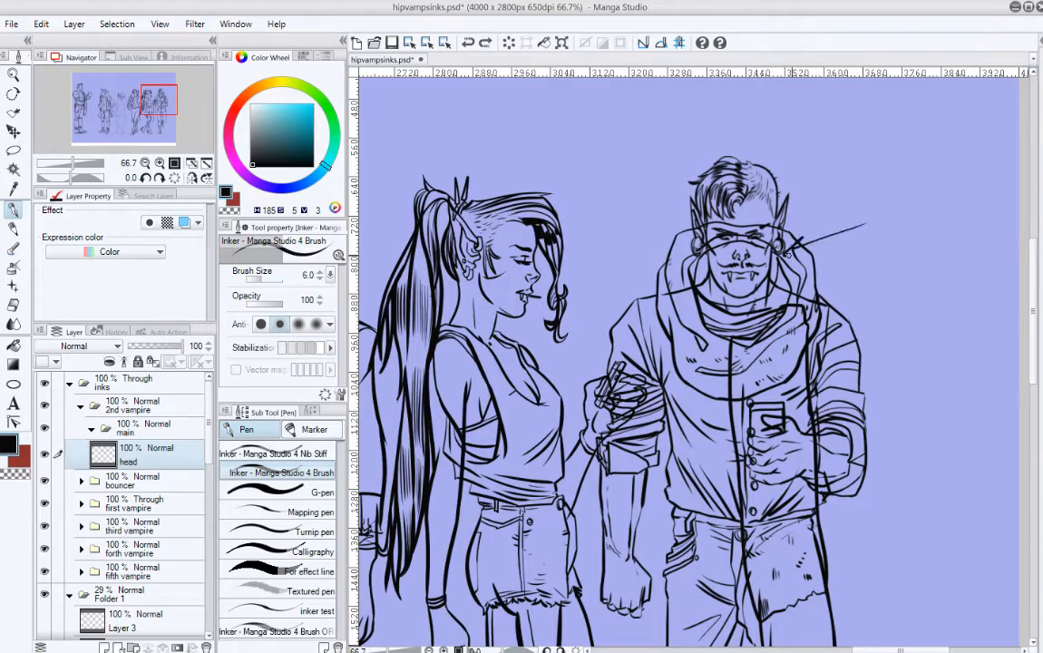
{"action": "left_click_drag", "start_coordinate": [408, 349], "coordinate": [1029, 359]}
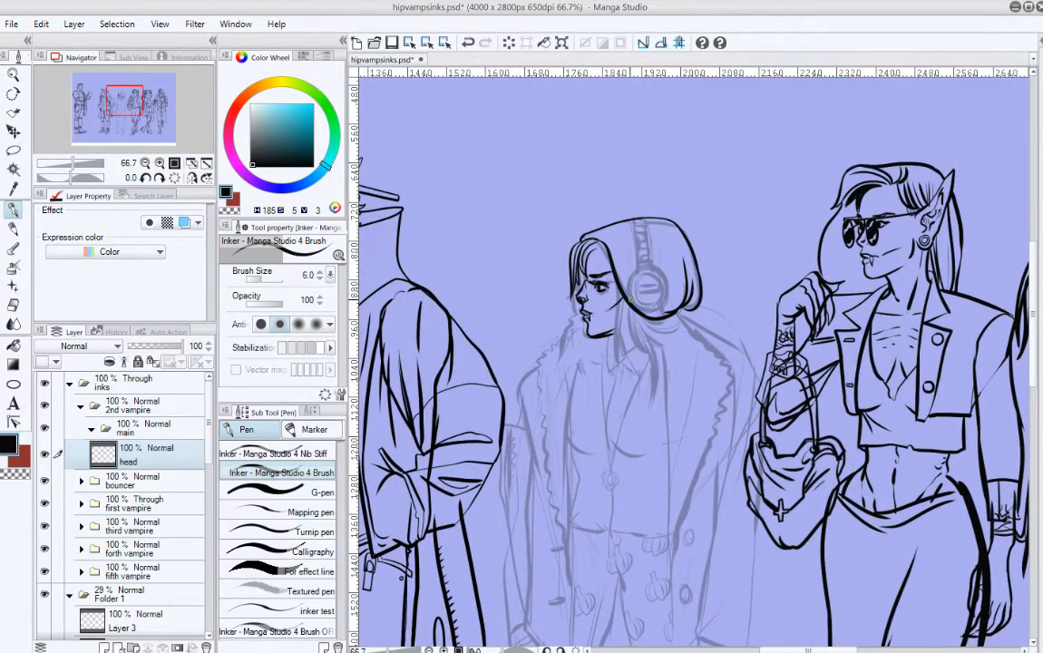
Step: Ink pointed hair strands hanging below the hood beside the neck
{"action": "left_click_drag", "start_coordinate": [625, 297], "coordinate": [621, 360]}
{"action": "left_click_drag", "start_coordinate": [628, 304], "coordinate": [624, 361]}
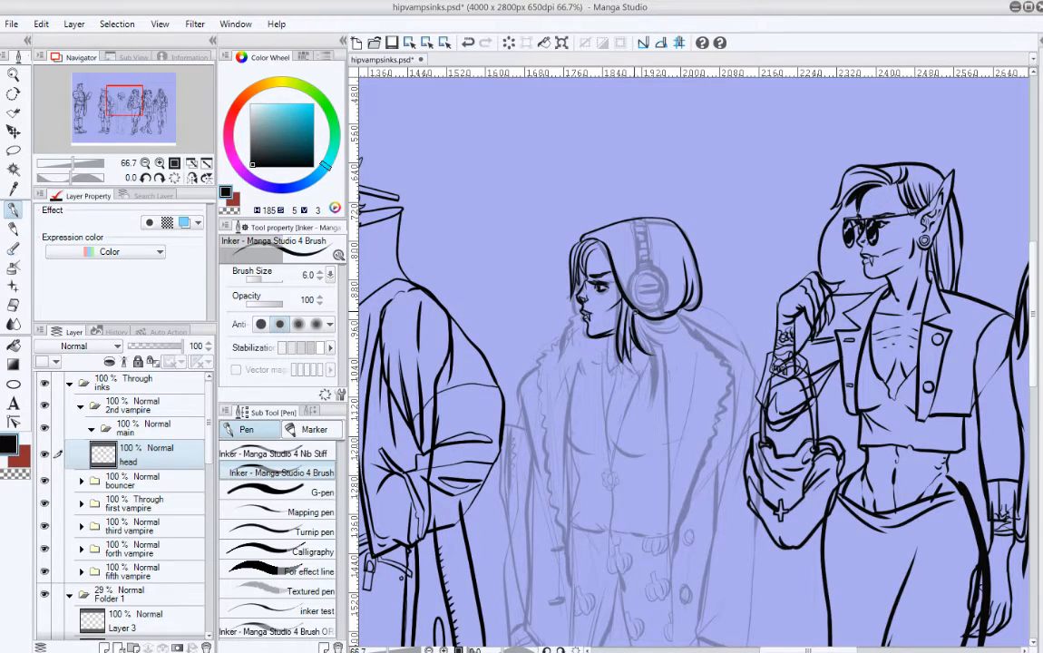
{"action": "mouse_move", "coordinate": [677, 340]}
{"action": "left_mouse_down"}
{"action": "mouse_move", "coordinate": [670, 355]}
{"action": "mouse_move", "coordinate": [690, 324]}
{"action": "left_mouse_up"}
{"action": "key", "text": "ctrl+z"}
{"action": "key", "text": "ctrl+z"}
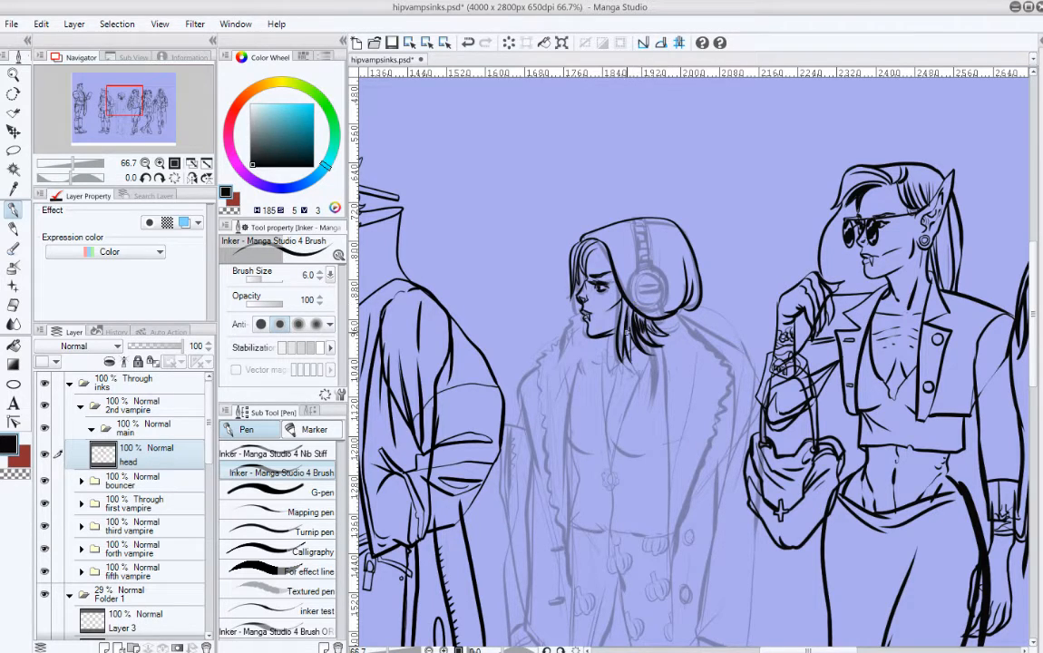
Step: Thicken the hair behind the jaw and in the fringe with extra strands, redoing strokes as needed
{"action": "left_click_drag", "start_coordinate": [625, 314], "coordinate": [616, 337]}
{"action": "key", "text": "ctrl+z"}
{"action": "mouse_move", "coordinate": [592, 249]}
{"action": "left_mouse_down"}
{"action": "mouse_move", "coordinate": [616, 265]}
{"action": "mouse_move", "coordinate": [614, 249]}
{"action": "left_mouse_up"}
{"action": "key", "text": "ctrl+z"}
{"action": "key", "text": "ctrl+z"}
{"action": "key", "text": "ctrl+z"}
{"action": "left_click_drag", "start_coordinate": [665, 392], "coordinate": [628, 332]}
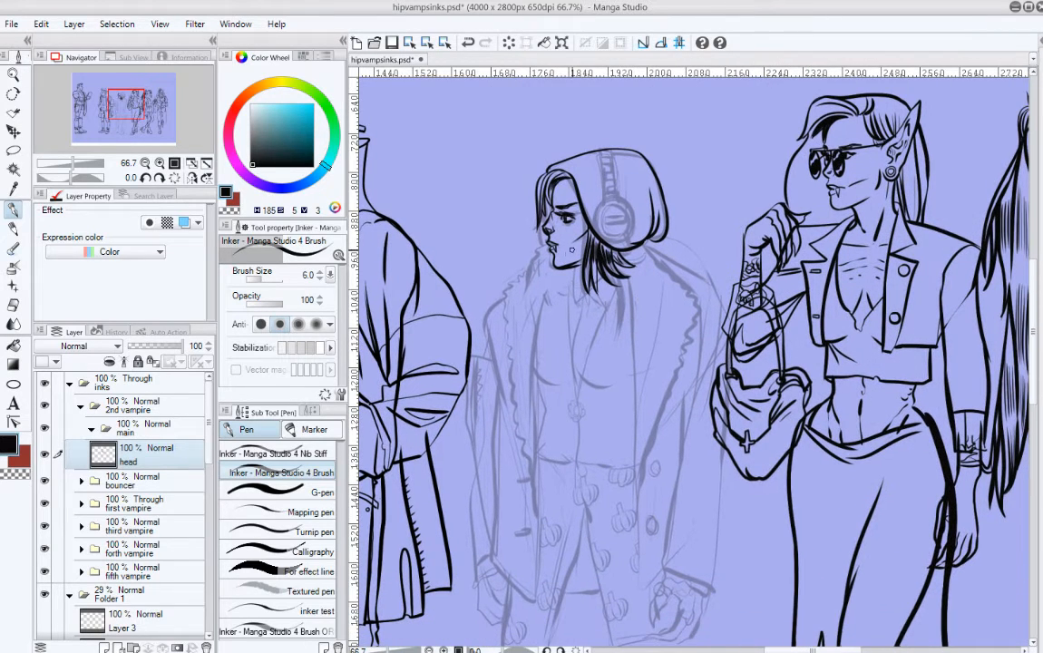
{"action": "left_click_drag", "start_coordinate": [563, 285], "coordinate": [557, 276]}
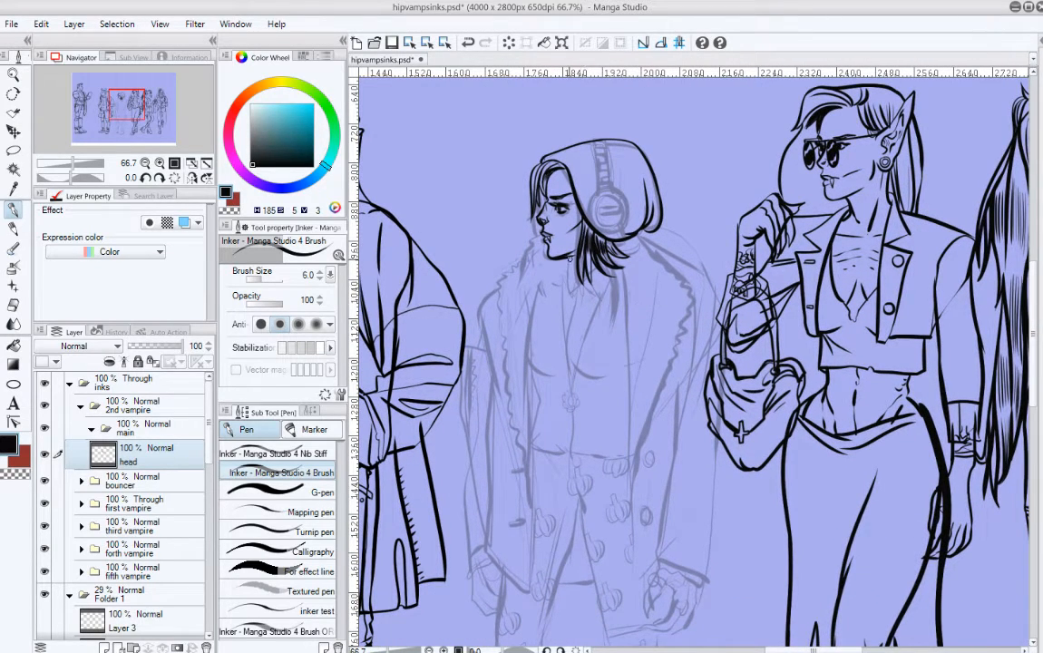
{"action": "key", "text": "ctrl+z"}
{"action": "key", "text": "ctrl+z"}
{"action": "key", "text": "ctrl+z"}
{"action": "left_click_drag", "start_coordinate": [568, 260], "coordinate": [573, 297]}
{"action": "key", "text": "ctrl+z"}
{"action": "key", "text": "ctrl+z"}
Step: Add a new layer beneath the head layer and lower the head layer's opacity to 24%
{"action": "left_click", "coordinate": [103, 646]}
{"action": "left_click_drag", "start_coordinate": [148, 486], "coordinate": [148, 497]}
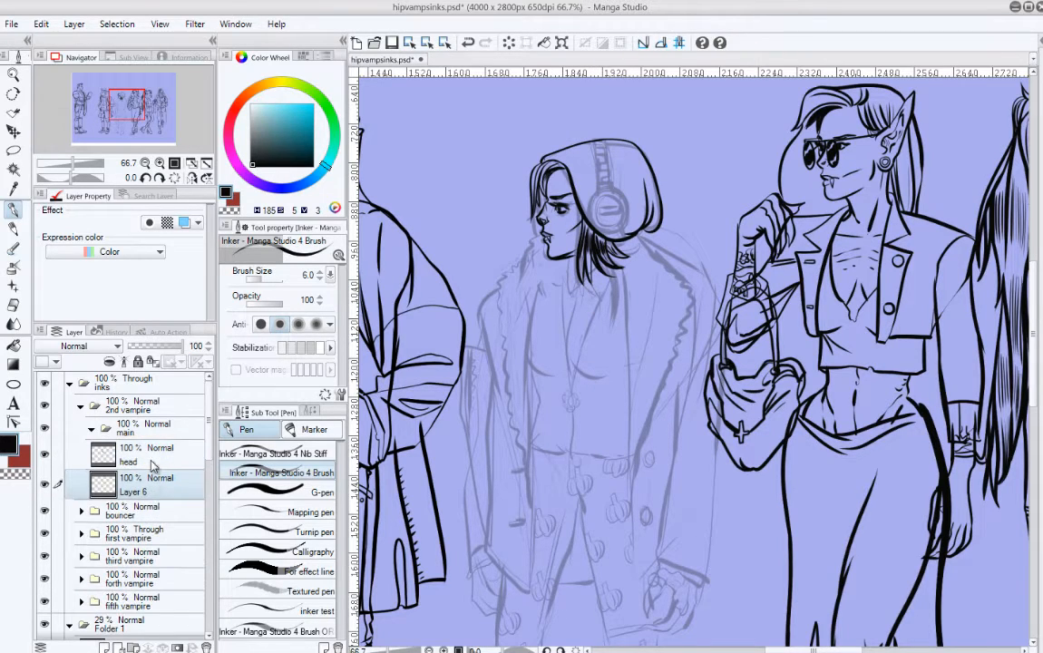
{"action": "left_click", "coordinate": [152, 462]}
{"action": "left_click", "coordinate": [45, 454]}
{"action": "left_click", "coordinate": [45, 454]}
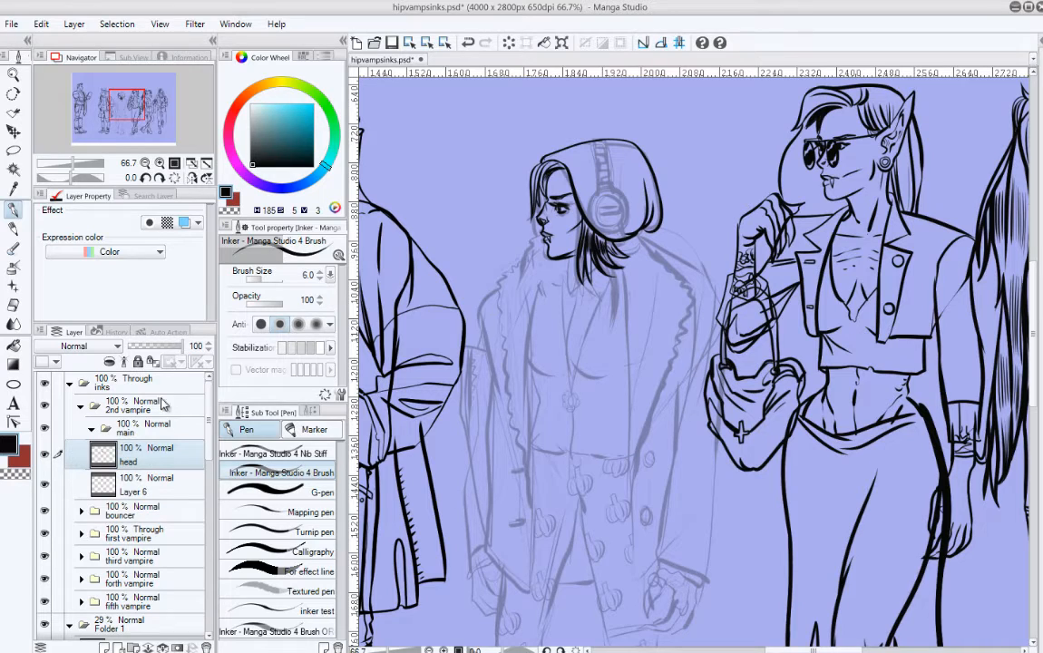
{"action": "left_click", "coordinate": [166, 348]}
{"action": "left_click_drag", "start_coordinate": [167, 351], "coordinate": [140, 348]}
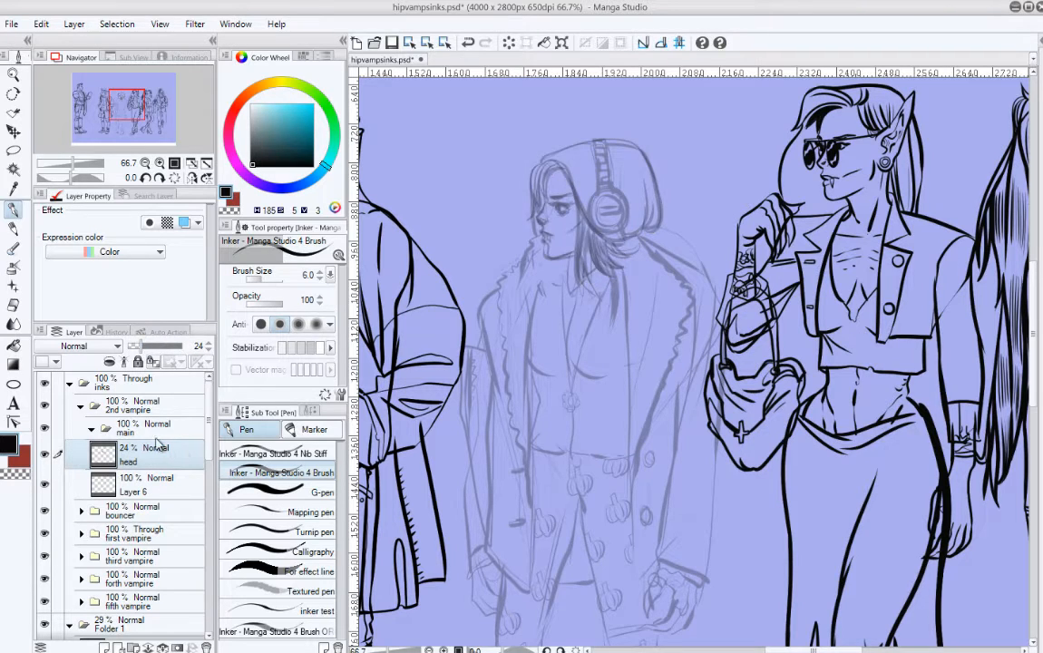
Step: Ink the pointed shirt collar below the chin on the new layer
{"action": "left_click", "coordinate": [151, 488]}
{"action": "left_click_drag", "start_coordinate": [555, 312], "coordinate": [543, 312]}
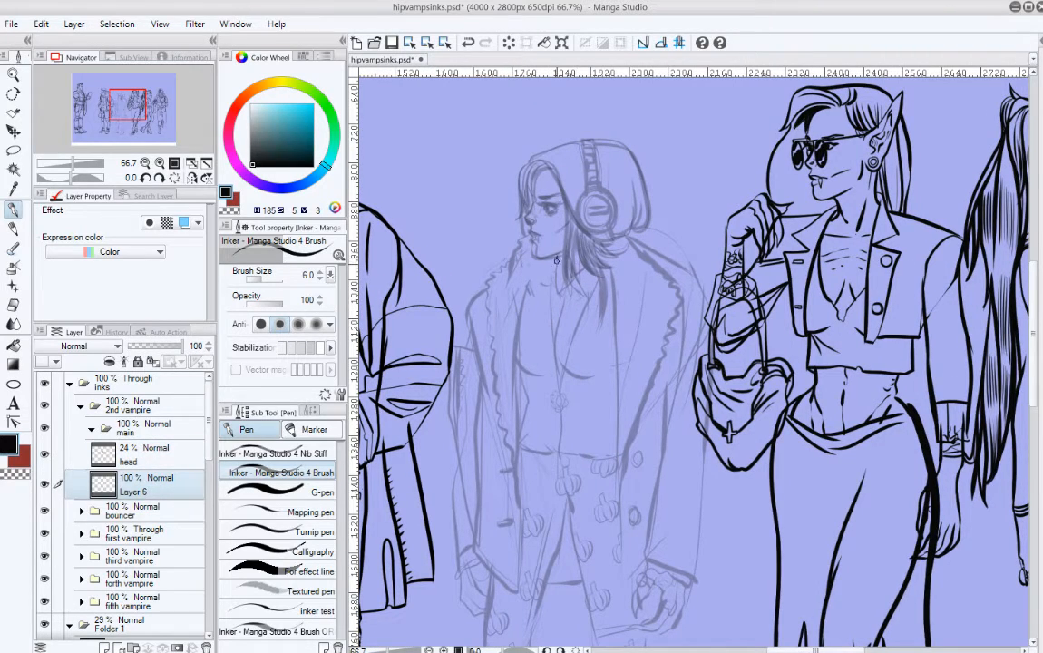
{"action": "mouse_move", "coordinate": [555, 259]}
{"action": "left_mouse_down"}
{"action": "mouse_move", "coordinate": [556, 290]}
{"action": "mouse_move", "coordinate": [567, 280]}
{"action": "mouse_move", "coordinate": [575, 291]}
{"action": "mouse_move", "coordinate": [613, 246]}
{"action": "left_mouse_up"}
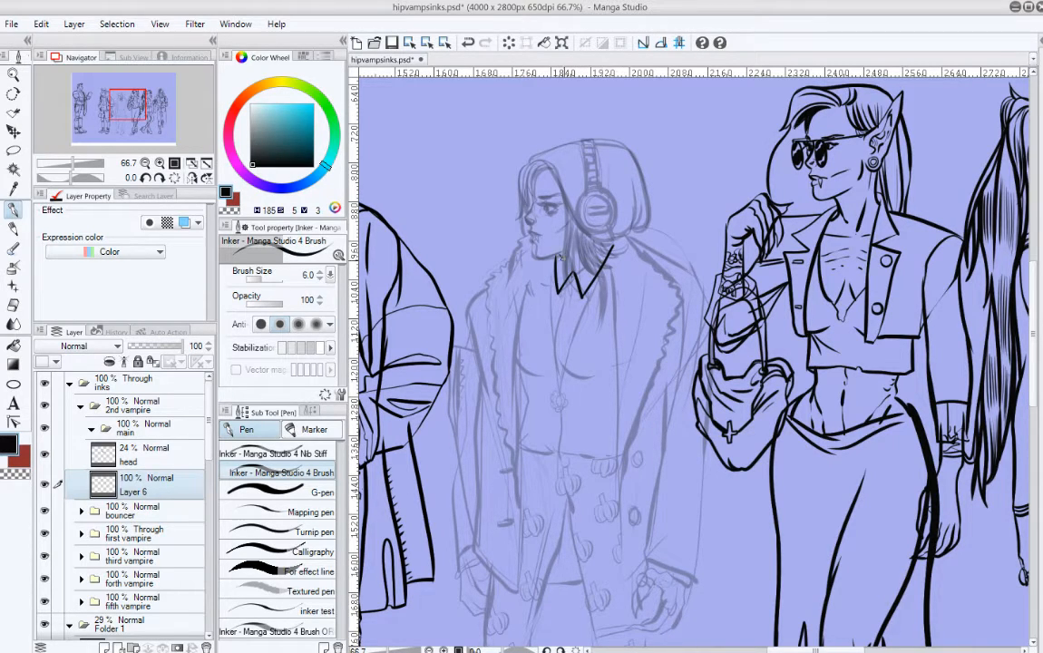
{"action": "mouse_move", "coordinate": [558, 259]}
{"action": "left_mouse_down"}
{"action": "mouse_move", "coordinate": [611, 238]}
{"action": "mouse_move", "coordinate": [584, 272]}
{"action": "mouse_move", "coordinate": [572, 269]}
{"action": "mouse_move", "coordinate": [613, 245]}
{"action": "left_mouse_up"}
{"action": "key", "text": "ctrl+z"}
{"action": "key", "text": "ctrl+z"}
{"action": "key", "text": "ctrl+z"}
{"action": "scroll", "coordinate": [553, 308], "scroll_direction": "down", "scroll_amount": 2}
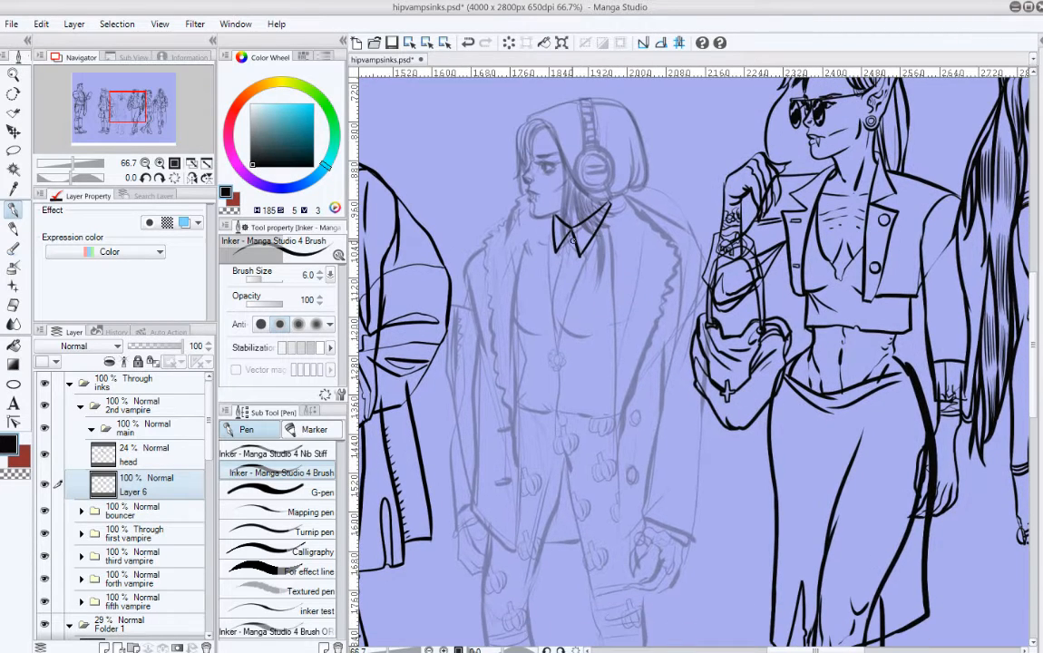
{"action": "mouse_move", "coordinate": [555, 260]}
{"action": "left_mouse_down"}
{"action": "mouse_move", "coordinate": [558, 239]}
{"action": "mouse_move", "coordinate": [575, 252]}
{"action": "left_mouse_up"}
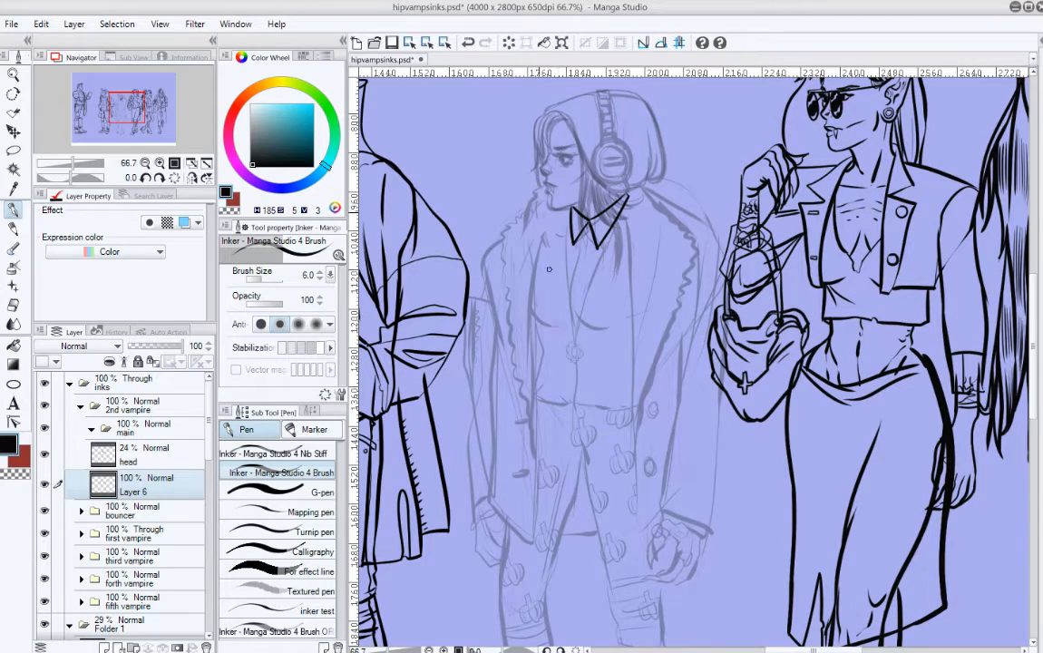
{"action": "key", "text": "ctrl+z"}
Step: Ink the shirt's outline on the side she faces, from below the shoulder down over the chest, redoing the curve as needed
{"action": "left_click_drag", "start_coordinate": [547, 221], "coordinate": [533, 297]}
{"action": "key", "text": "ctrl+z"}
{"action": "left_click_drag", "start_coordinate": [544, 223], "coordinate": [524, 310]}
{"action": "key", "text": "ctrl+z"}
{"action": "key", "text": "ctrl+z"}
{"action": "mouse_move", "coordinate": [543, 227]}
{"action": "left_mouse_down"}
{"action": "mouse_move", "coordinate": [524, 308]}
{"action": "mouse_move", "coordinate": [557, 285]}
{"action": "left_mouse_up"}
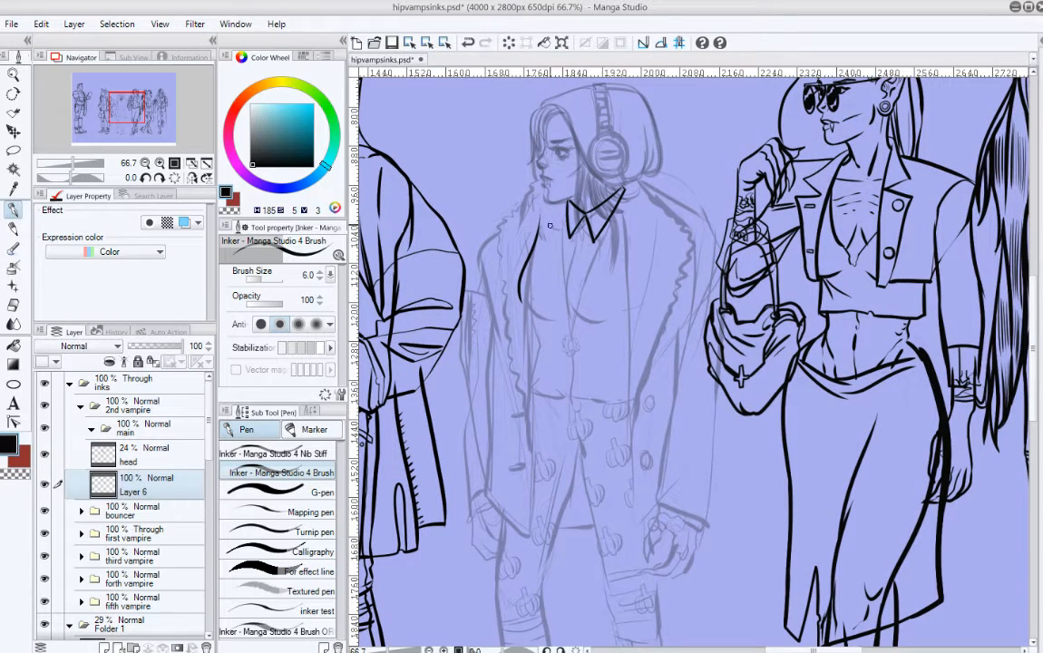
{"action": "key", "text": "ctrl+z"}
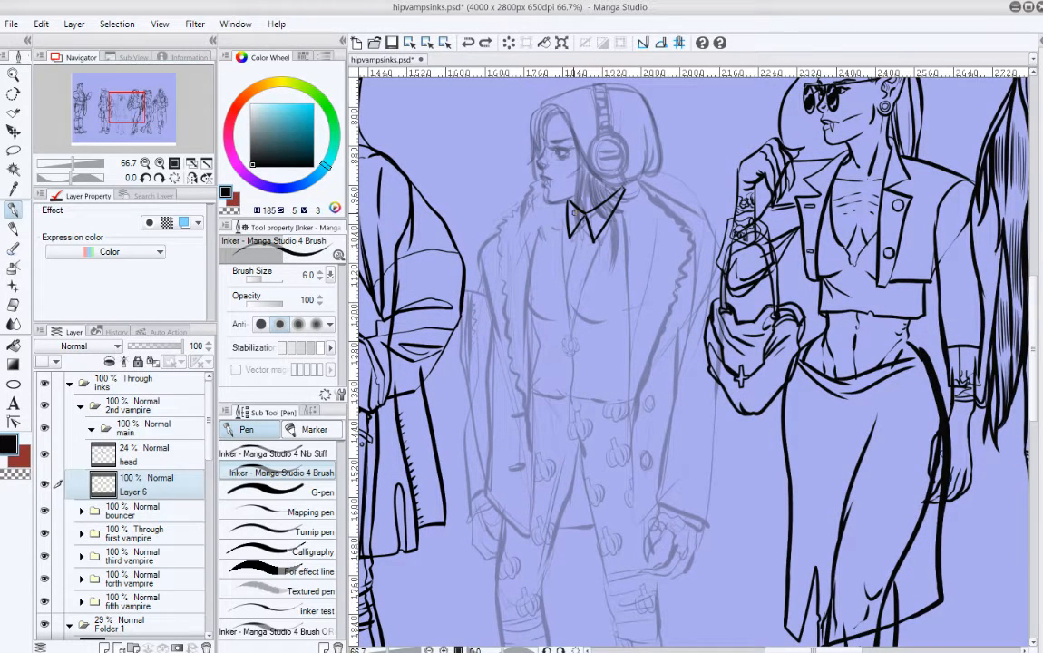
{"action": "left_click_drag", "start_coordinate": [543, 222], "coordinate": [524, 302]}
{"action": "key", "text": "ctrl+z"}
{"action": "key", "text": "ctrl+z"}
{"action": "mouse_move", "coordinate": [543, 220]}
{"action": "left_mouse_down"}
{"action": "mouse_move", "coordinate": [524, 306]}
{"action": "mouse_move", "coordinate": [544, 324]}
{"action": "left_mouse_up"}
{"action": "key", "text": "ctrl+z"}
Step: Continue the shirt's outline down to the waist and ink the gathered folds at its hem
{"action": "mouse_move", "coordinate": [525, 307]}
{"action": "left_mouse_down"}
{"action": "mouse_move", "coordinate": [536, 350]}
{"action": "mouse_move", "coordinate": [525, 372]}
{"action": "mouse_move", "coordinate": [598, 401]}
{"action": "left_mouse_up"}
{"action": "key", "text": "ctrl+z"}
{"action": "left_click_drag", "start_coordinate": [528, 381], "coordinate": [538, 399]}
{"action": "key", "text": "ctrl+z"}
{"action": "left_click_drag", "start_coordinate": [606, 393], "coordinate": [594, 374]}
Step: Ink the shirt's front placket line from the collar down to the hem, redoing sections as needed
{"action": "left_click_drag", "start_coordinate": [569, 196], "coordinate": [553, 288]}
{"action": "key", "text": "ctrl+z"}
{"action": "key", "text": "ctrl+z"}
{"action": "mouse_move", "coordinate": [568, 197]}
{"action": "left_mouse_down"}
{"action": "mouse_move", "coordinate": [555, 300]}
{"action": "mouse_move", "coordinate": [552, 262]}
{"action": "mouse_move", "coordinate": [562, 308]}
{"action": "left_mouse_up"}
{"action": "key", "text": "ctrl+z"}
{"action": "key", "text": "ctrl+z"}
{"action": "key", "text": "ctrl+z"}
{"action": "left_click_drag", "start_coordinate": [552, 269], "coordinate": [560, 360]}
{"action": "key", "text": "ctrl+z"}
{"action": "key", "text": "ctrl+z"}
{"action": "left_click_drag", "start_coordinate": [554, 304], "coordinate": [563, 375]}
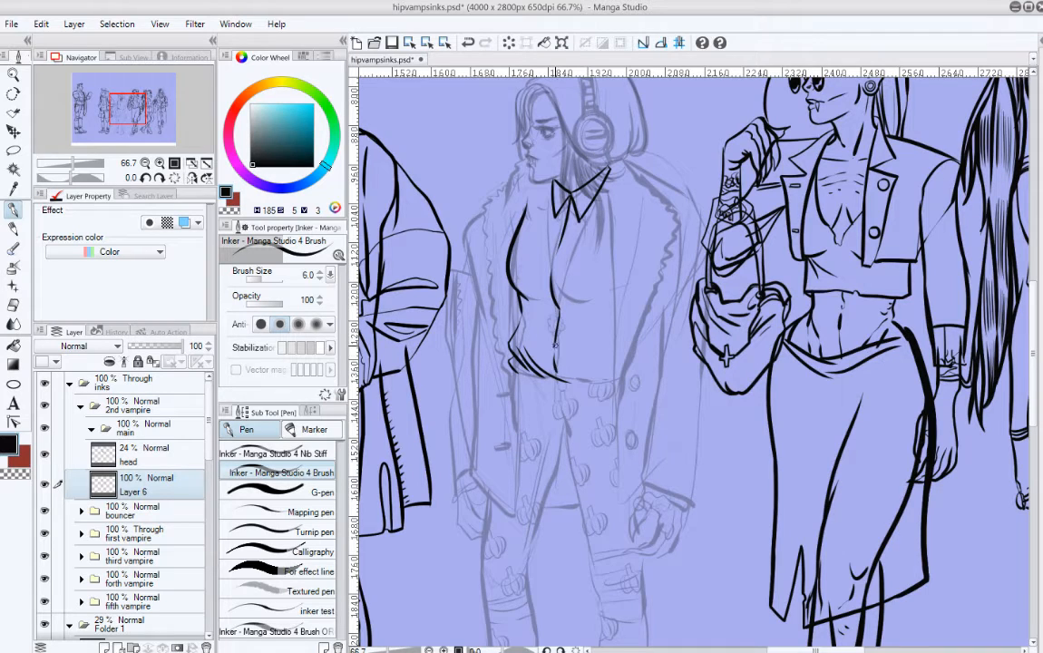
{"action": "key", "text": "ctrl+z"}
{"action": "left_click_drag", "start_coordinate": [555, 310], "coordinate": [557, 378]}
{"action": "key", "text": "ctrl+z"}
Step: Ink a row of small round buttons down the shirt's placket
{"action": "left_click", "coordinate": [561, 351]}
{"action": "key", "text": "ctrl+z"}
{"action": "left_click", "coordinate": [560, 271]}
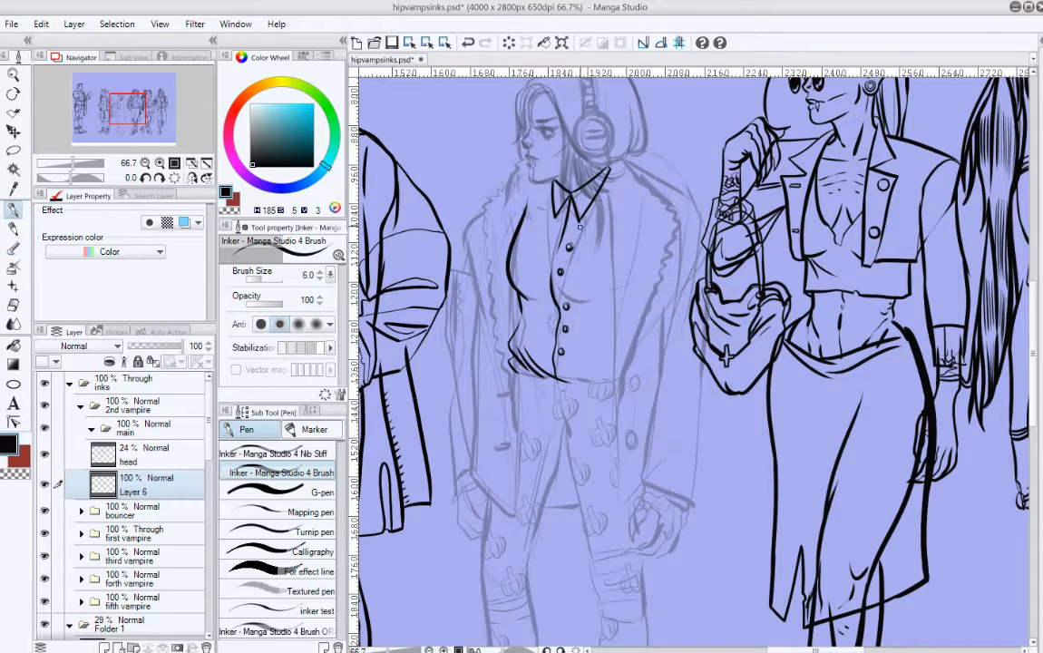
{"action": "key", "text": "ctrl+z"}
{"action": "left_click", "coordinate": [564, 245]}
{"action": "key", "text": "ctrl+z"}
Step: Ink the curve under the bust and short crease lines around the shirt's buttons
{"action": "mouse_move", "coordinate": [568, 336]}
{"action": "left_mouse_down"}
{"action": "mouse_move", "coordinate": [569, 365]}
{"action": "mouse_move", "coordinate": [593, 378]}
{"action": "left_mouse_up"}
{"action": "key", "text": "ctrl+z"}
{"action": "key", "text": "space"}
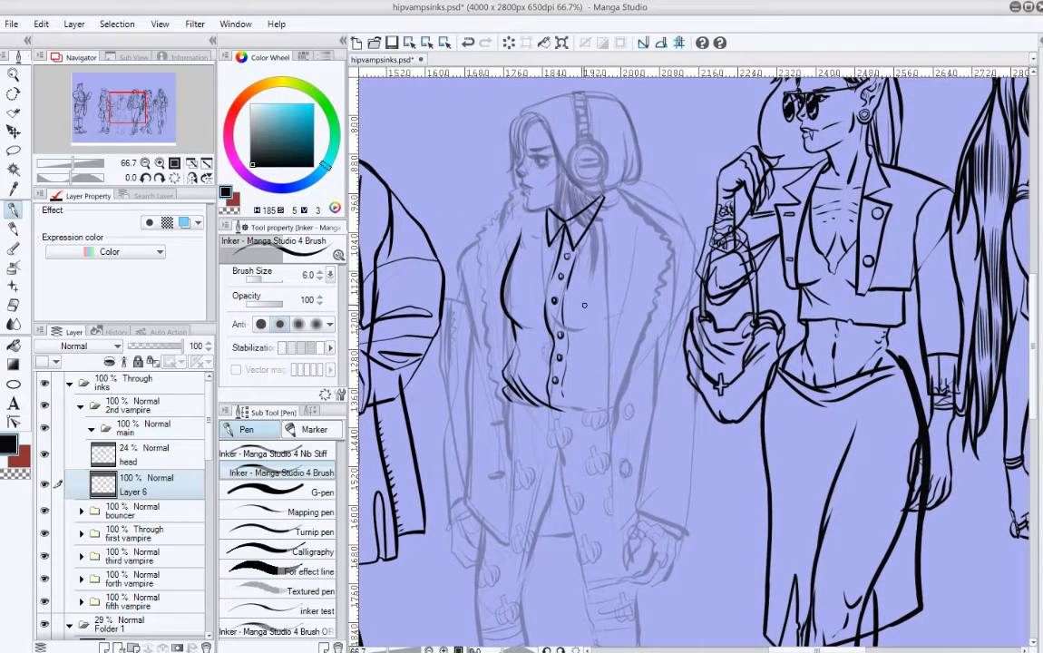
{"action": "left_click_drag", "start_coordinate": [568, 324], "coordinate": [592, 328]}
{"action": "left_click_drag", "start_coordinate": [595, 327], "coordinate": [606, 328]}
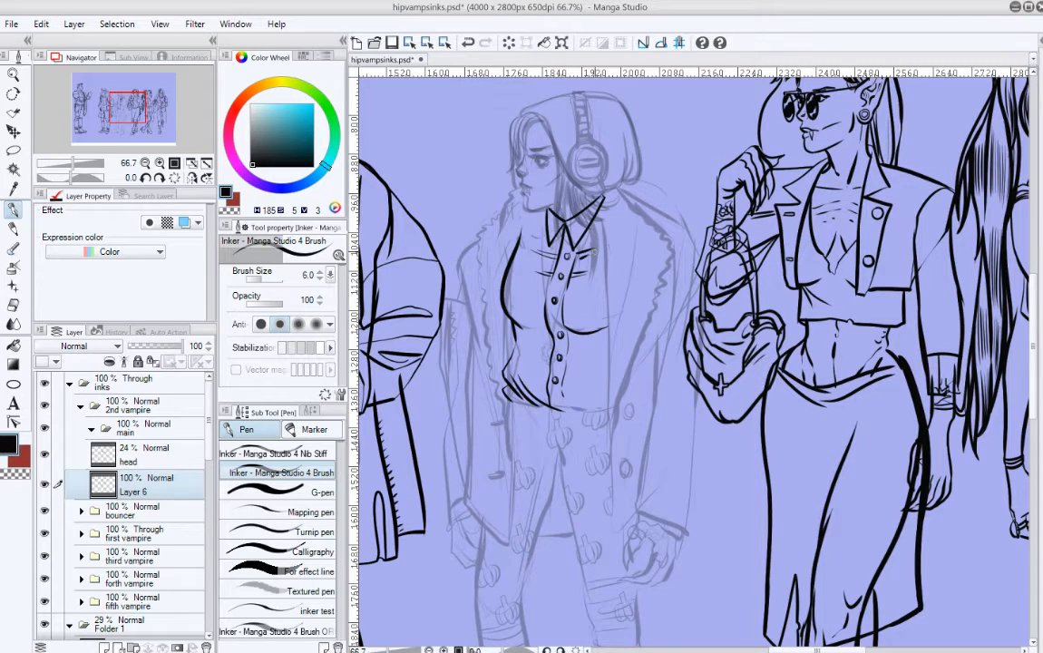
{"action": "scroll", "coordinate": [573, 287], "scroll_direction": "down", "scroll_amount": 2}
{"action": "left_click_drag", "start_coordinate": [556, 331], "coordinate": [602, 319]}
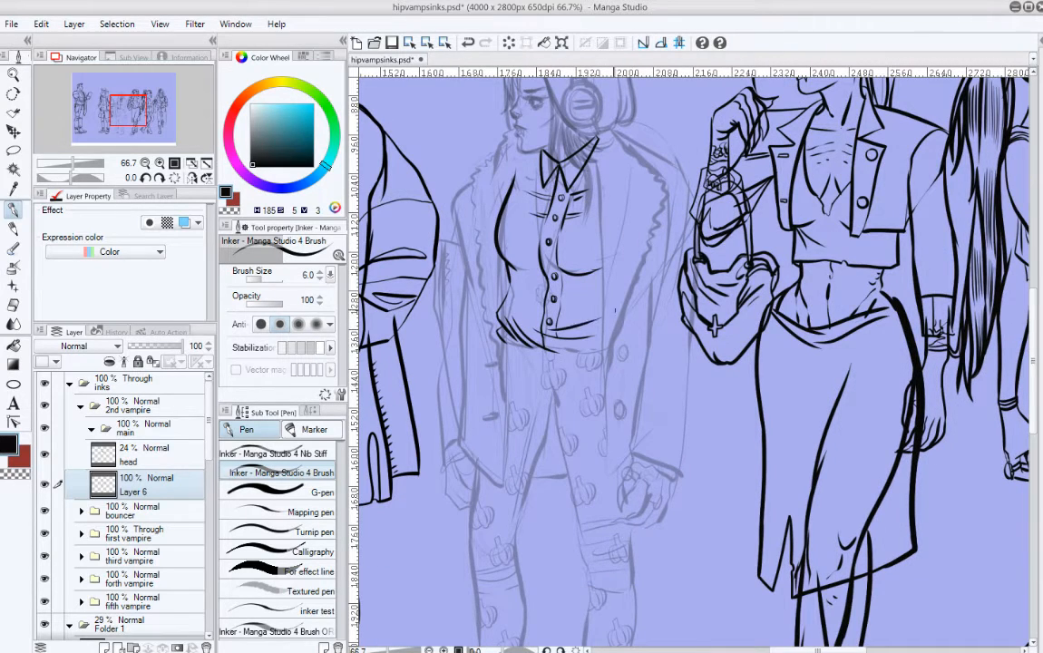
Step: Ink the shirt's opposite side from the chest to the waist and close the gathered hem
{"action": "mouse_move", "coordinate": [624, 267]}
{"action": "left_mouse_down"}
{"action": "mouse_move", "coordinate": [621, 334]}
{"action": "mouse_move", "coordinate": [602, 353]}
{"action": "mouse_move", "coordinate": [582, 352]}
{"action": "mouse_move", "coordinate": [593, 353]}
{"action": "left_mouse_up"}
{"action": "key", "text": "ctrl+z"}
{"action": "key", "text": "ctrl+z"}
{"action": "key", "text": "ctrl+z"}
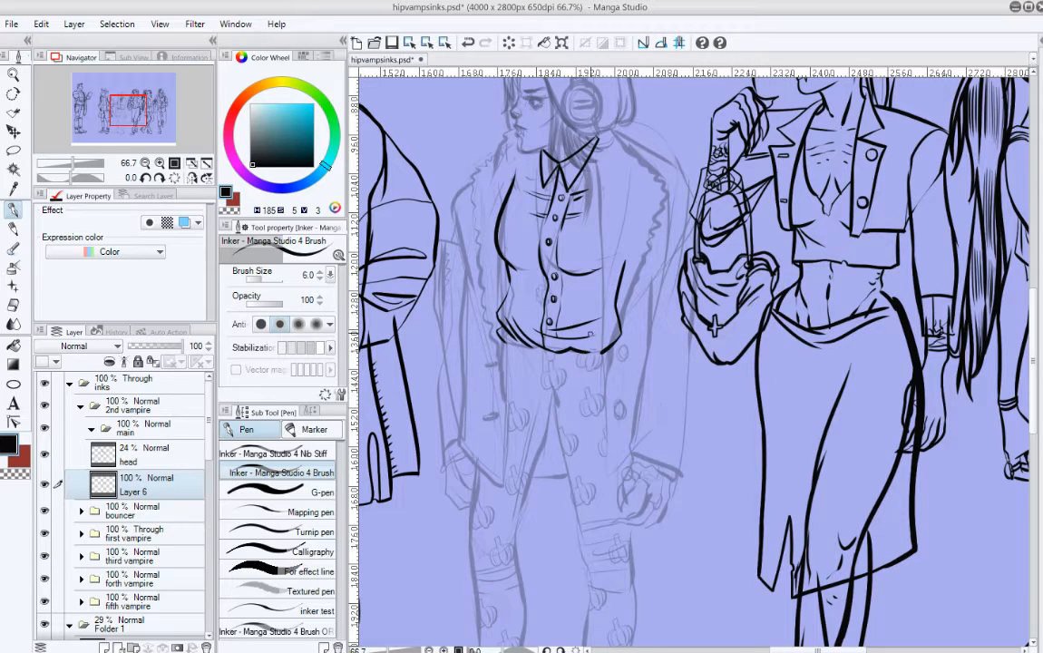
{"action": "key", "text": "ctrl+z"}
{"action": "left_click_drag", "start_coordinate": [556, 350], "coordinate": [602, 350]}
{"action": "key", "text": "ctrl+z"}
Step: Add crease lines across the shirt's midriff and ink the side curve of the chest
{"action": "left_click_drag", "start_coordinate": [504, 269], "coordinate": [522, 271]}
{"action": "left_click_drag", "start_coordinate": [519, 259], "coordinate": [532, 263]}
{"action": "mouse_move", "coordinate": [626, 240]}
{"action": "left_mouse_down"}
{"action": "mouse_move", "coordinate": [615, 290]}
{"action": "mouse_move", "coordinate": [586, 316]}
{"action": "left_mouse_up"}
{"action": "key", "text": "ctrl+z"}
{"action": "key", "text": "ctrl+z"}
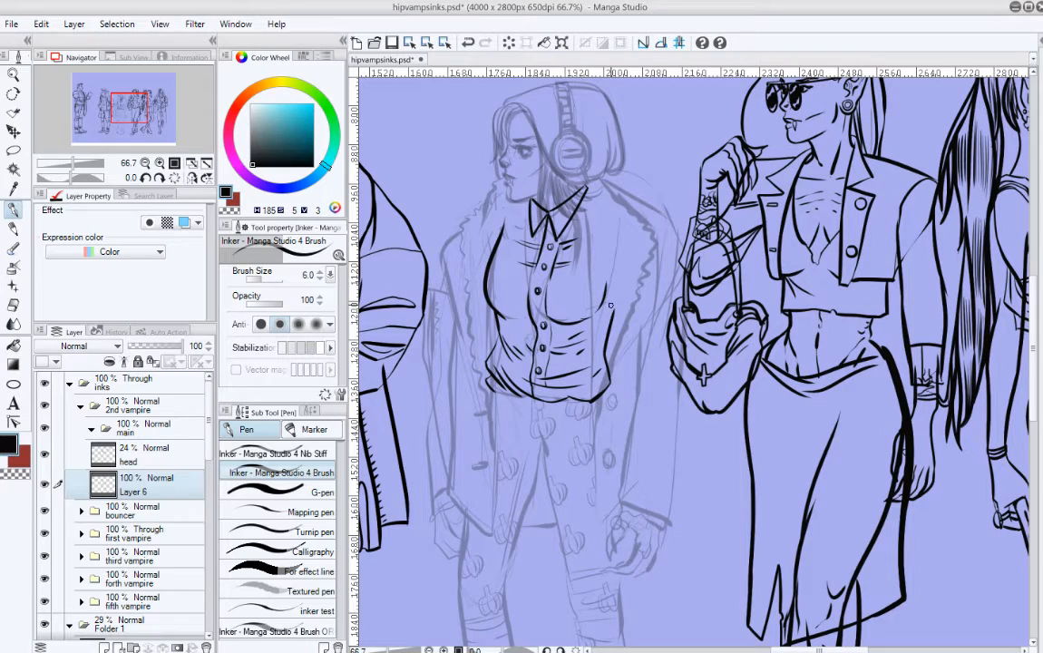
Step: Ink the shoulder line joining the collar to the shirt's outline on the side she faces
{"action": "left_click_drag", "start_coordinate": [532, 201], "coordinate": [502, 229]}
{"action": "key", "text": "ctrl+z"}
{"action": "key", "text": "ctrl+z"}
{"action": "left_click_drag", "start_coordinate": [587, 188], "coordinate": [605, 201]}
{"action": "key", "text": "ctrl+z"}
Step: Erase and redraw the collar wing below the headphones and ink the shoulder line beside it
{"action": "key", "text": "e"}
{"action": "mouse_move", "coordinate": [581, 207]}
{"action": "left_mouse_down"}
{"action": "mouse_move", "coordinate": [583, 220]}
{"action": "mouse_move", "coordinate": [558, 236]}
{"action": "left_mouse_up"}
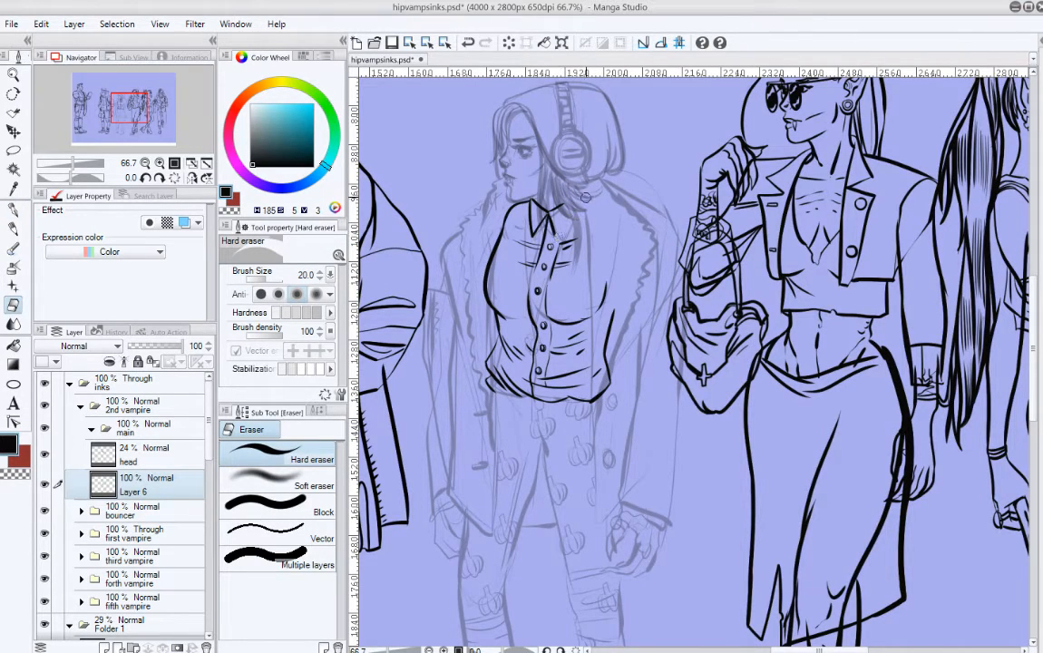
{"action": "key", "text": "p"}
{"action": "key", "text": "ctrl+z"}
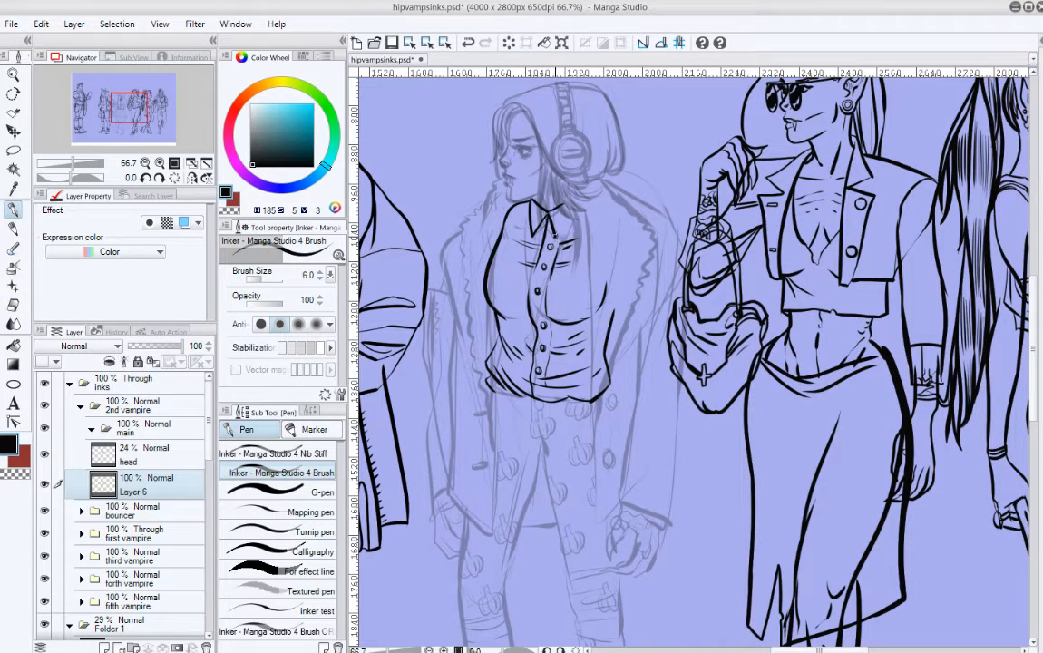
{"action": "mouse_move", "coordinate": [557, 238]}
{"action": "left_mouse_down"}
{"action": "mouse_move", "coordinate": [586, 180]}
{"action": "mouse_move", "coordinate": [595, 209]}
{"action": "left_mouse_up"}
{"action": "key", "text": "ctrl+z"}
{"action": "key", "text": "ctrl+z"}
{"action": "key", "text": "ctrl+z"}
{"action": "key", "text": "ctrl+z"}
{"action": "key", "text": "ctrl+y"}
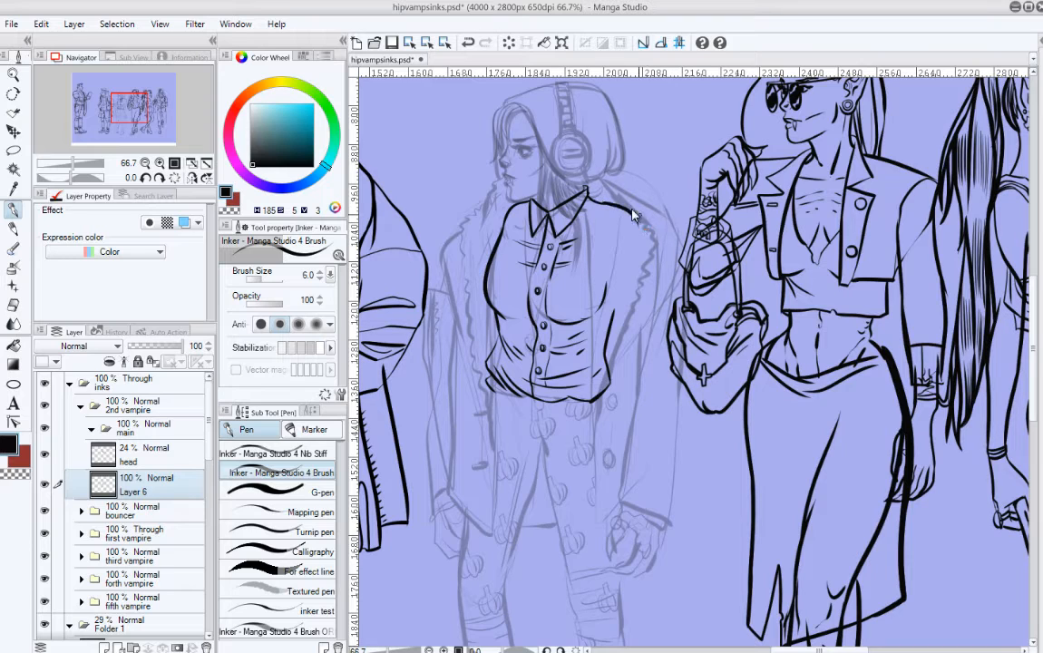
Step: Ink the shirt's shoulder curve on the headphone side and add a seam line running along it from the collar
{"action": "key", "text": "ctrl+z"}
{"action": "key", "text": "ctrl+y"}
{"action": "left_click_drag", "start_coordinate": [643, 230], "coordinate": [627, 279]}
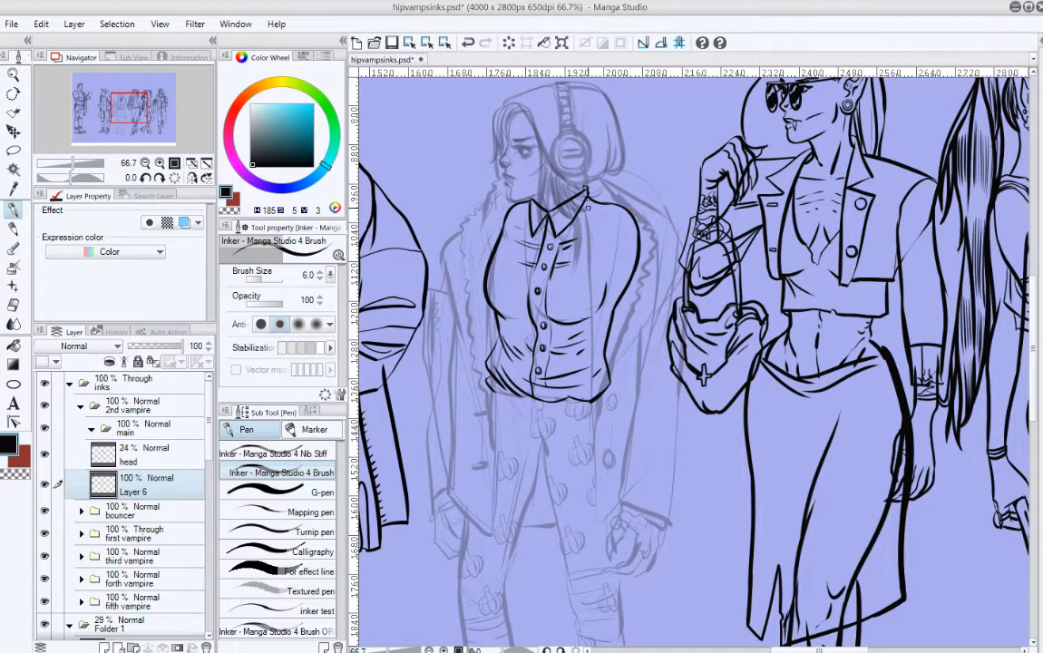
{"action": "mouse_move", "coordinate": [587, 196]}
{"action": "left_mouse_down"}
{"action": "mouse_move", "coordinate": [628, 213]}
{"action": "mouse_move", "coordinate": [587, 206]}
{"action": "mouse_move", "coordinate": [626, 210]}
{"action": "left_mouse_up"}
{"action": "key", "text": "ctrl+z"}
{"action": "key", "text": "ctrl+z"}
{"action": "left_click_drag", "start_coordinate": [585, 207], "coordinate": [629, 214]}
{"action": "key", "text": "ctrl+z"}
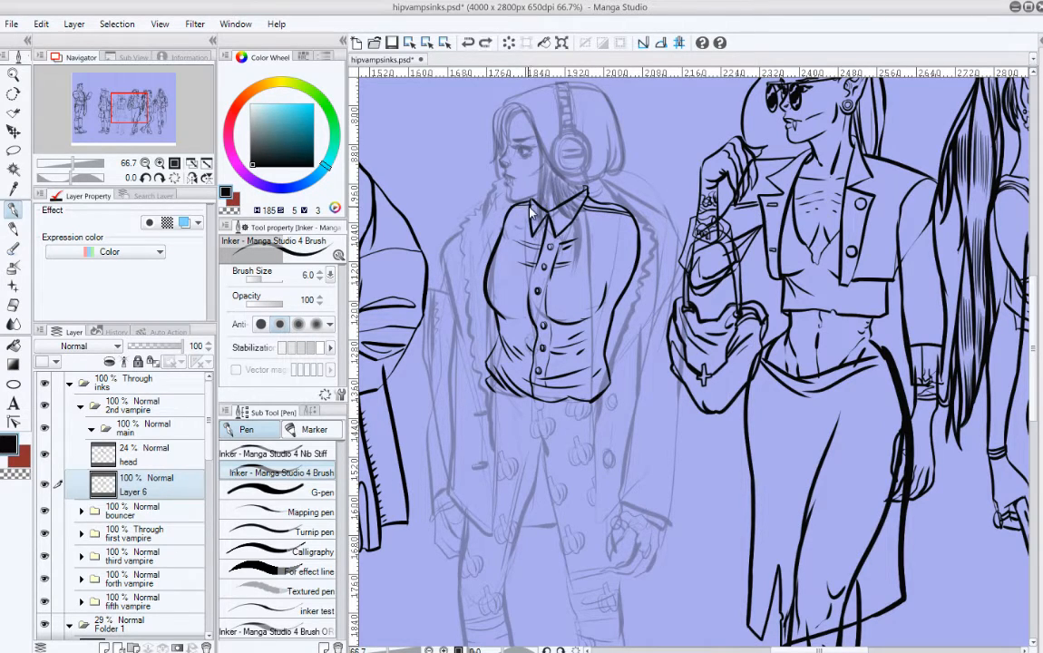
{"action": "left_click_drag", "start_coordinate": [530, 203], "coordinate": [540, 227]}
Step: Rename the shirt's ink layer as chest
{"action": "left_click_drag", "start_coordinate": [650, 300], "coordinate": [700, 263]}
{"action": "double_click", "coordinate": [143, 492]}
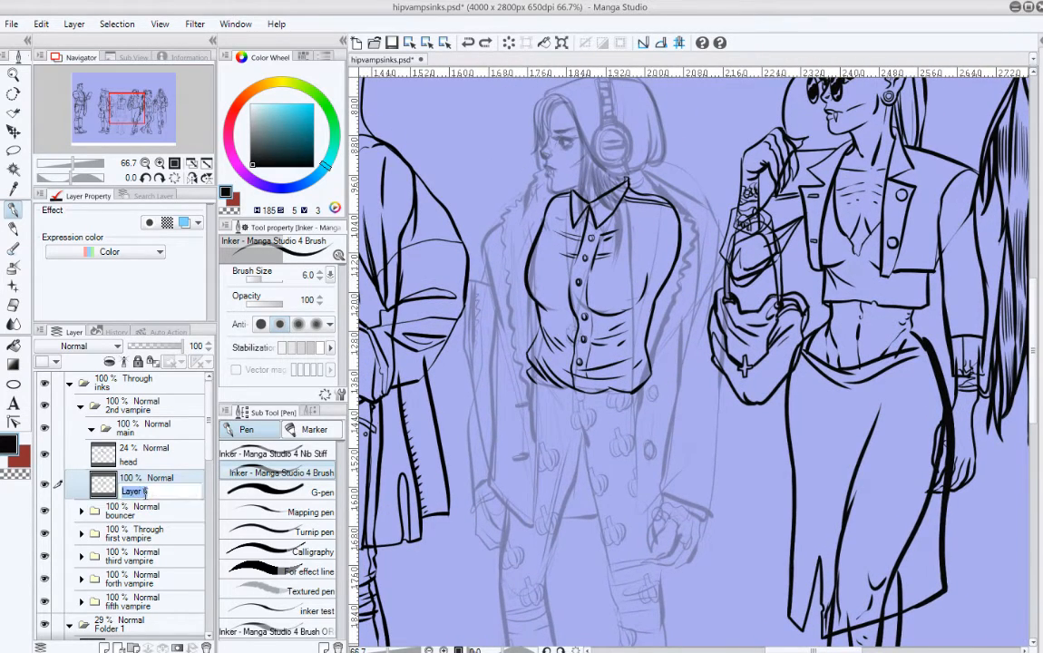
{"action": "type", "text": "chest"}
{"action": "key", "text": "Return"}
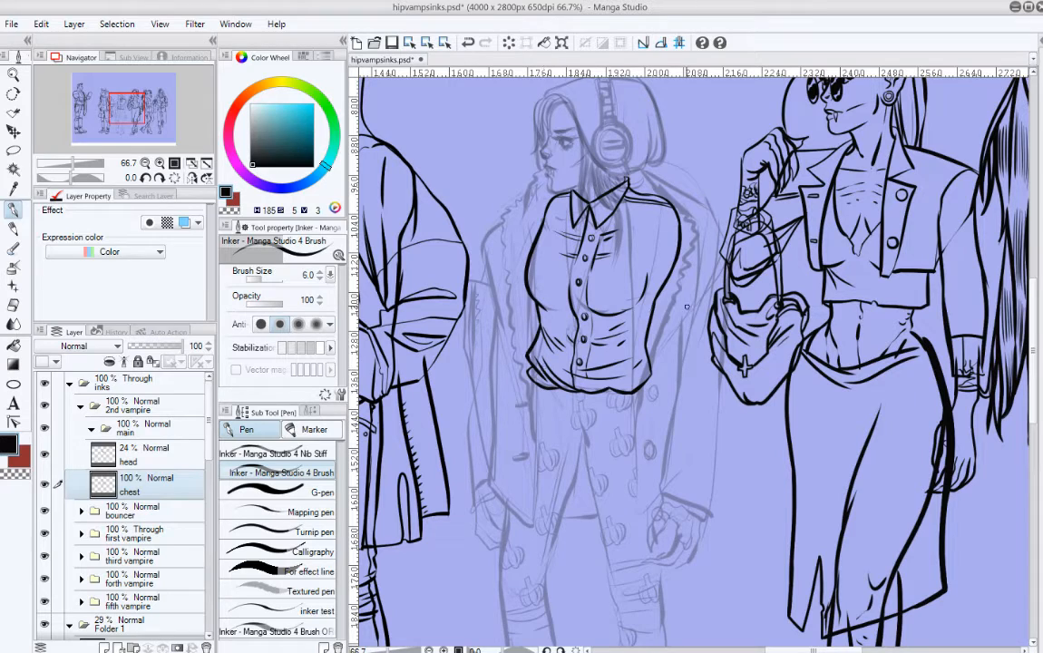
{"action": "key", "text": "e"}
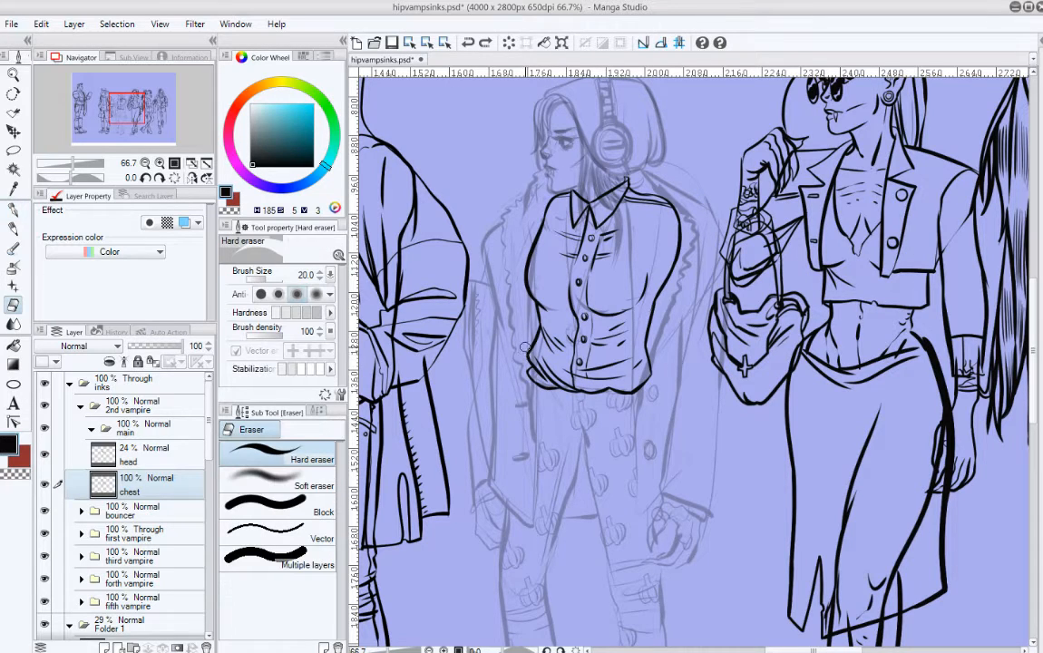
{"action": "key", "text": "p"}
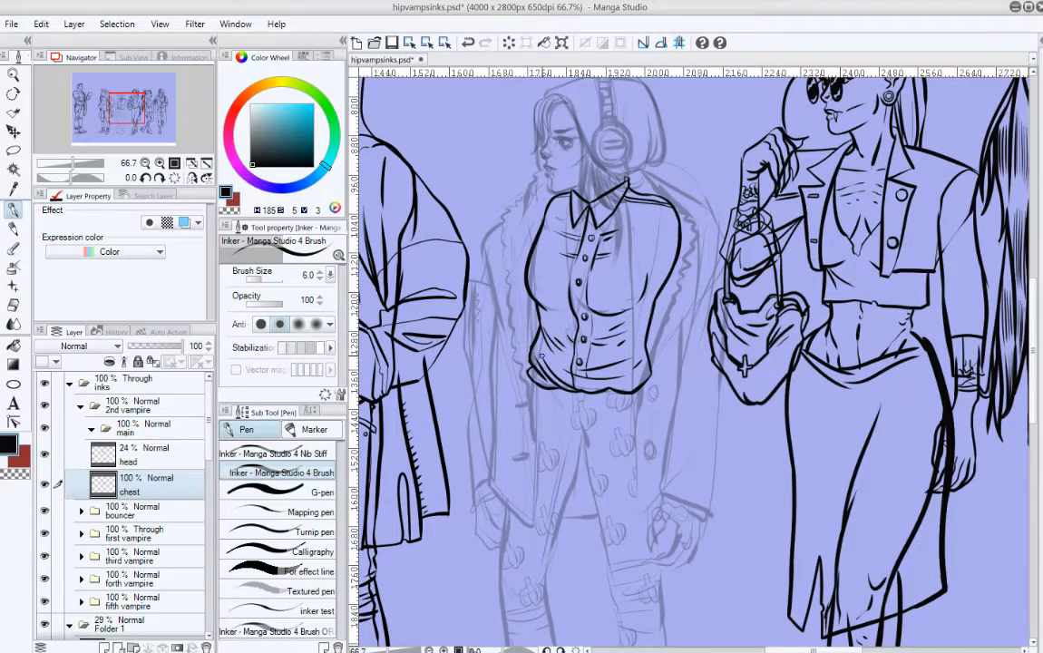
{"action": "left_click_drag", "start_coordinate": [677, 319], "coordinate": [692, 283]}
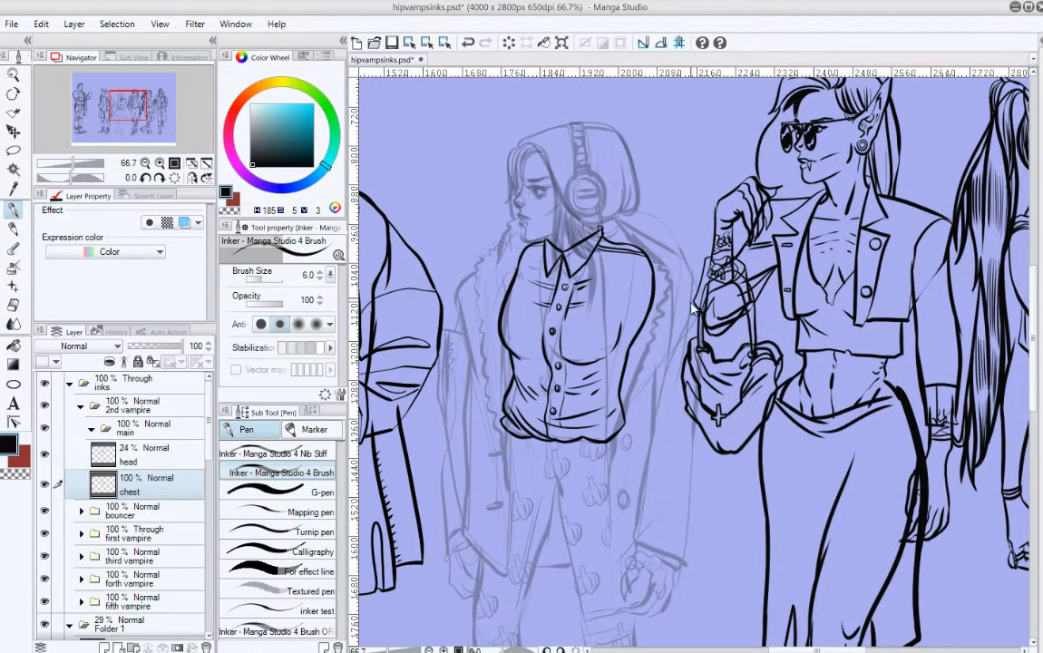
{"action": "scroll", "coordinate": [627, 272], "scroll_direction": "down", "scroll_amount": 2}
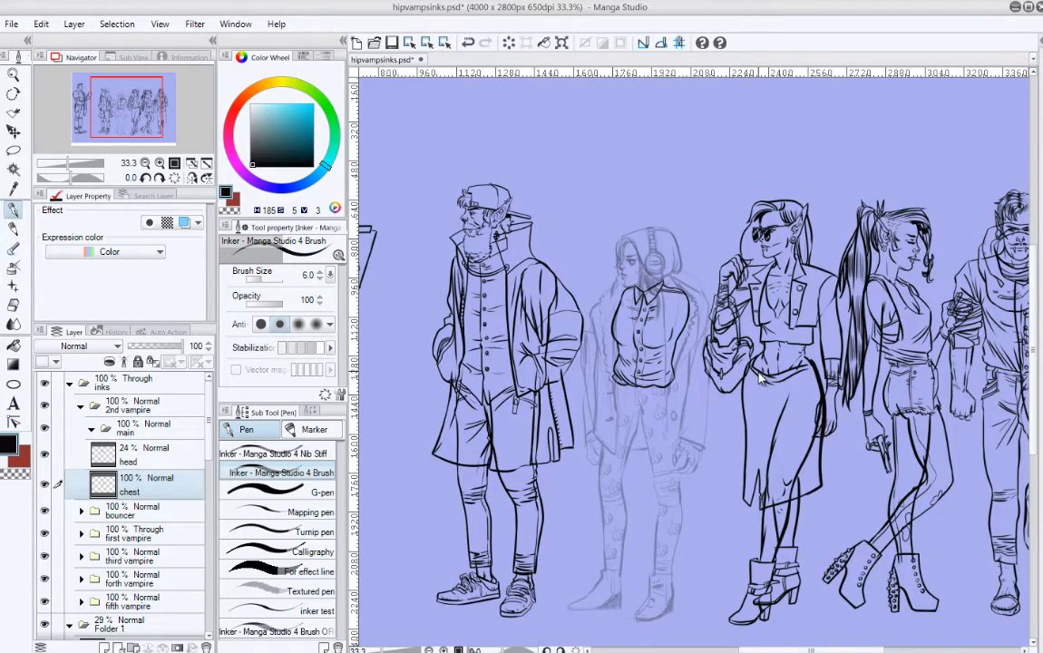
{"action": "scroll", "coordinate": [759, 377], "scroll_direction": "up", "scroll_amount": 2}
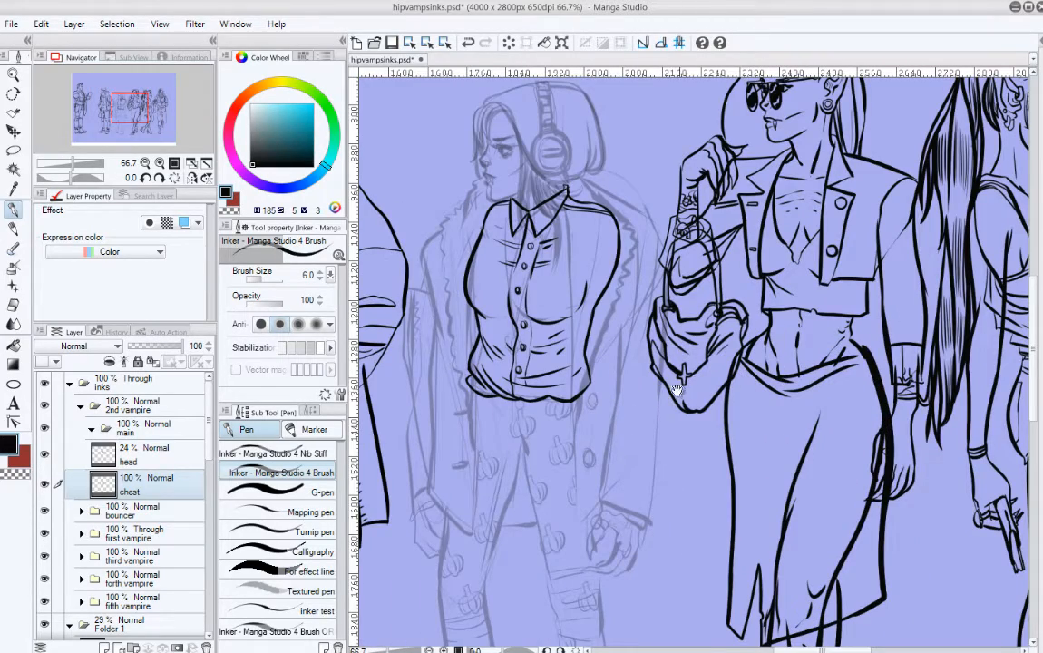
{"action": "left_click_drag", "start_coordinate": [664, 407], "coordinate": [768, 448]}
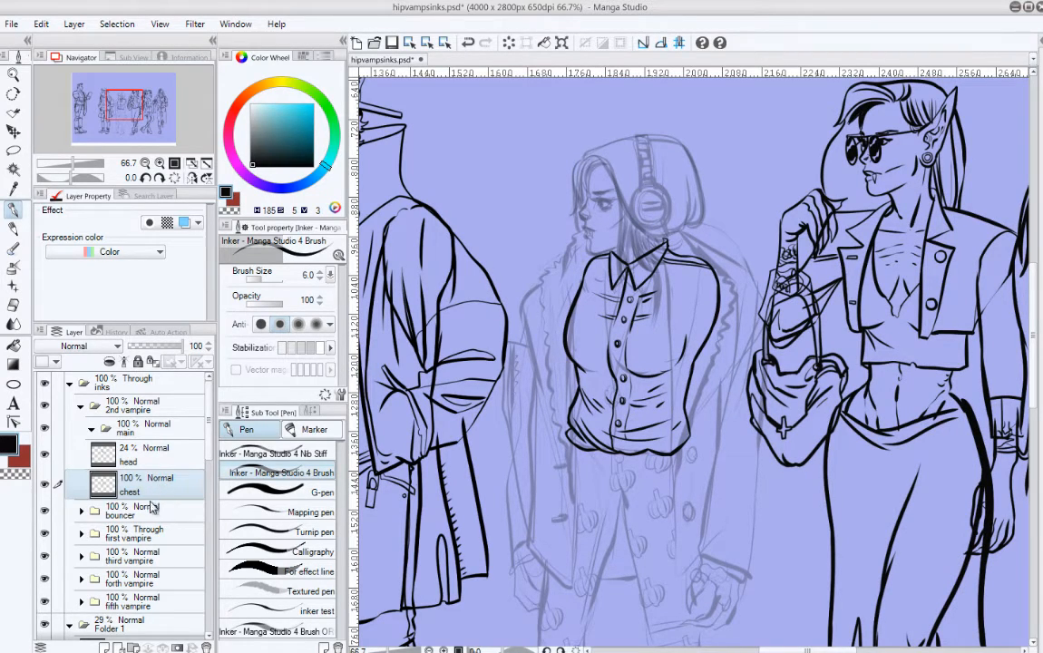
Step: Create a new layer above the chest layer and name it coat
{"action": "left_click", "coordinate": [105, 646]}
{"action": "double_click", "coordinate": [144, 491]}
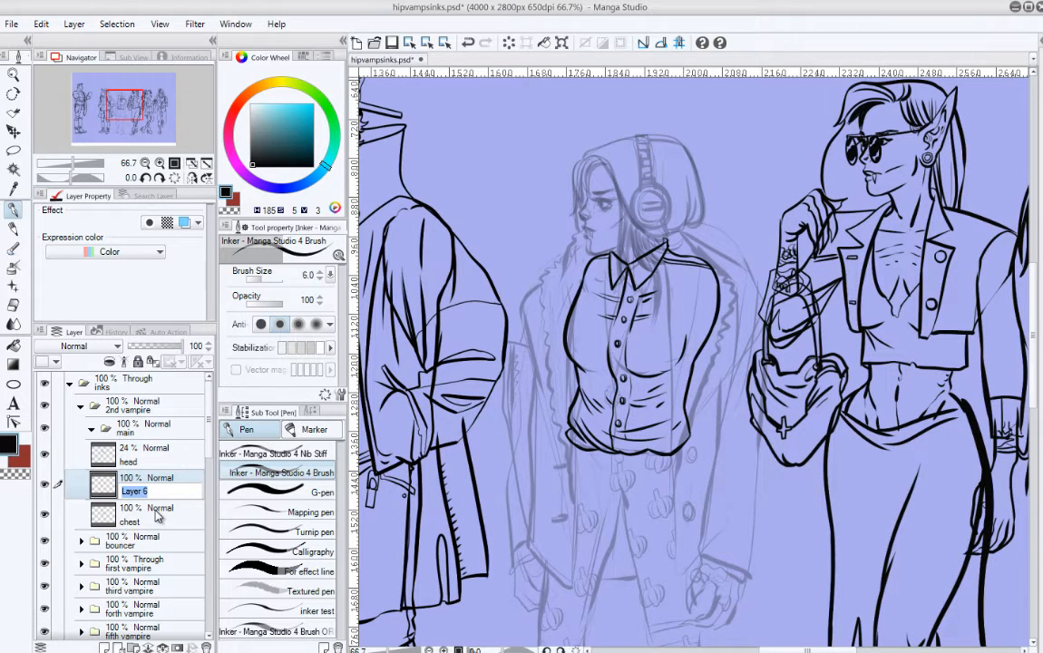
{"action": "type", "text": "coat"}
{"action": "key", "text": "Return"}
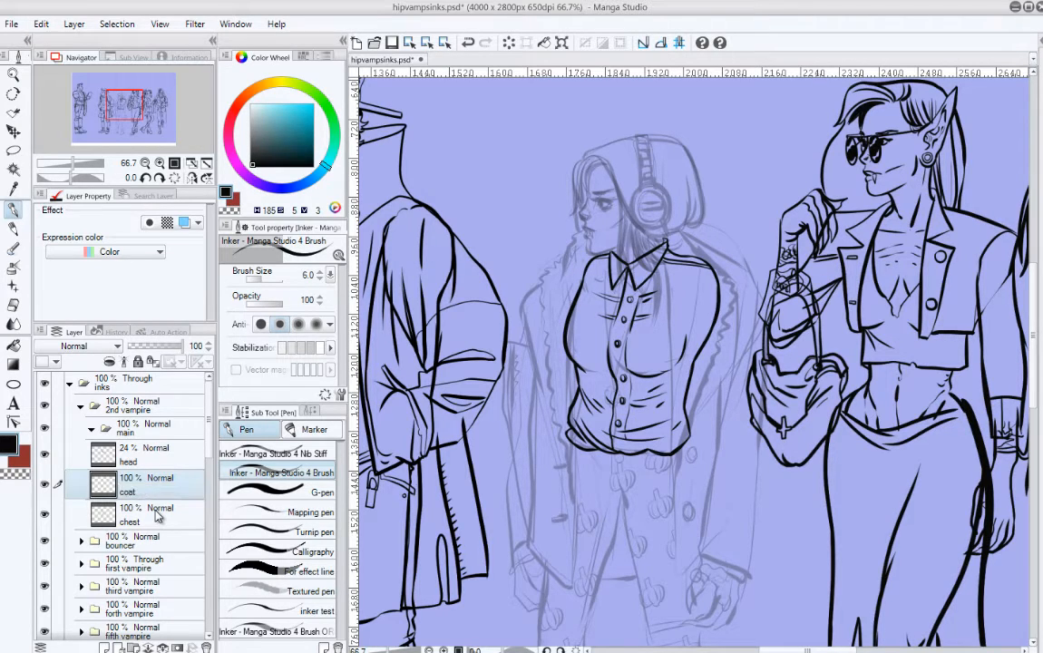
Step: Ink the bumpy outer edge of the coat's fur trim from below the chin past the waist on the facing side
{"action": "mouse_move", "coordinate": [634, 373]}
{"action": "left_mouse_down"}
{"action": "mouse_move", "coordinate": [676, 246]}
{"action": "mouse_move", "coordinate": [605, 259]}
{"action": "left_mouse_up"}
{"action": "left_click_drag", "start_coordinate": [566, 171], "coordinate": [613, 282]}
{"action": "left_click_drag", "start_coordinate": [609, 336], "coordinate": [550, 383]}
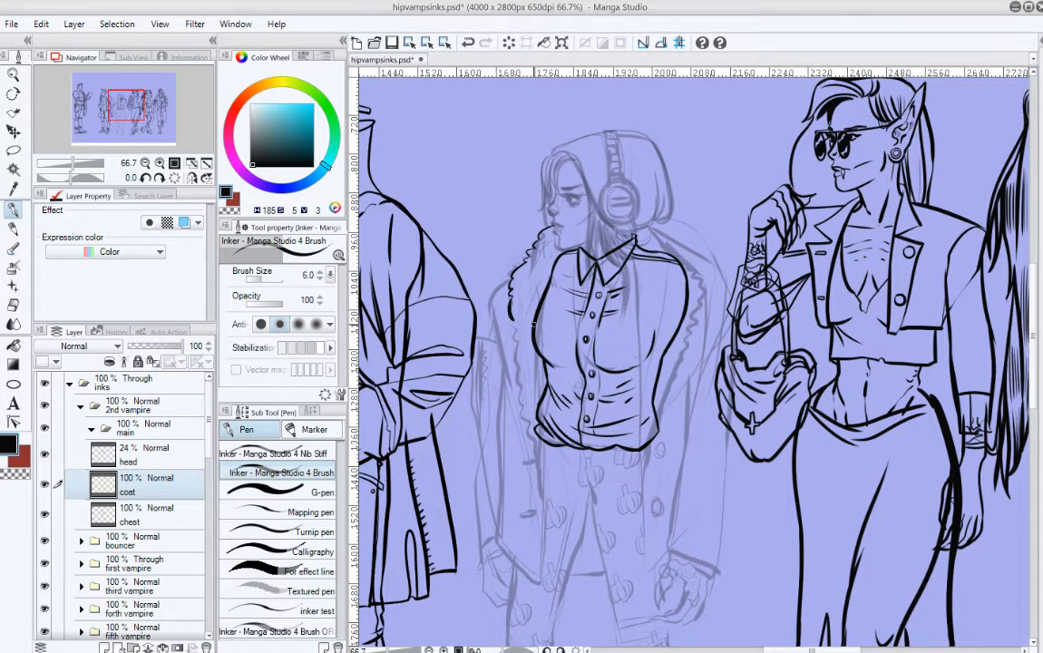
{"action": "left_click_drag", "start_coordinate": [535, 318], "coordinate": [514, 243]}
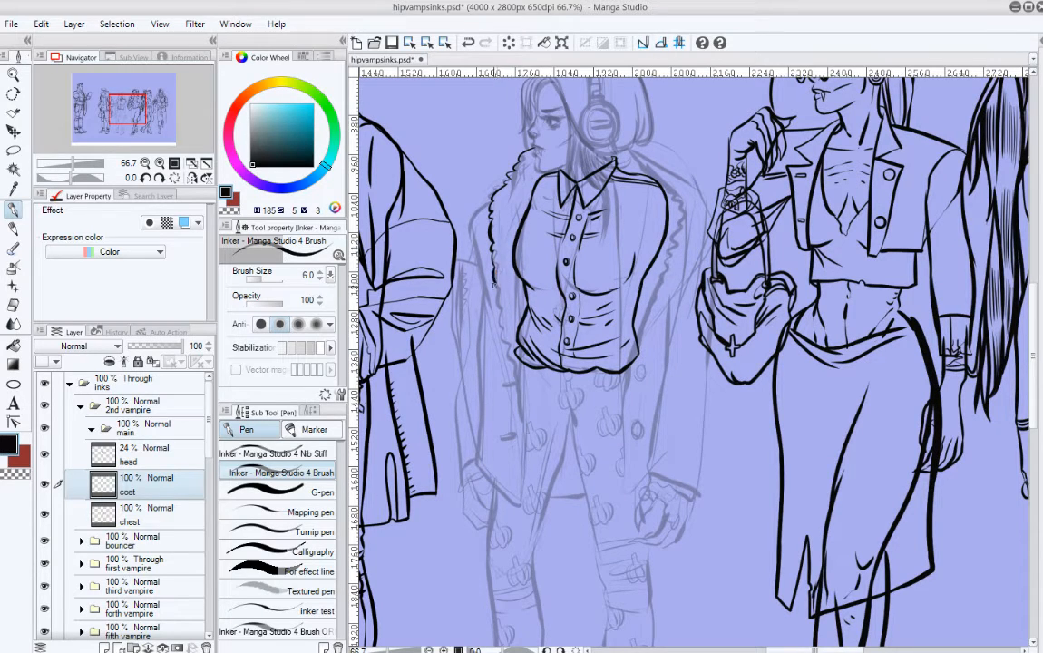
{"action": "left_click_drag", "start_coordinate": [497, 303], "coordinate": [508, 366]}
{"action": "key", "text": "ctrl+z"}
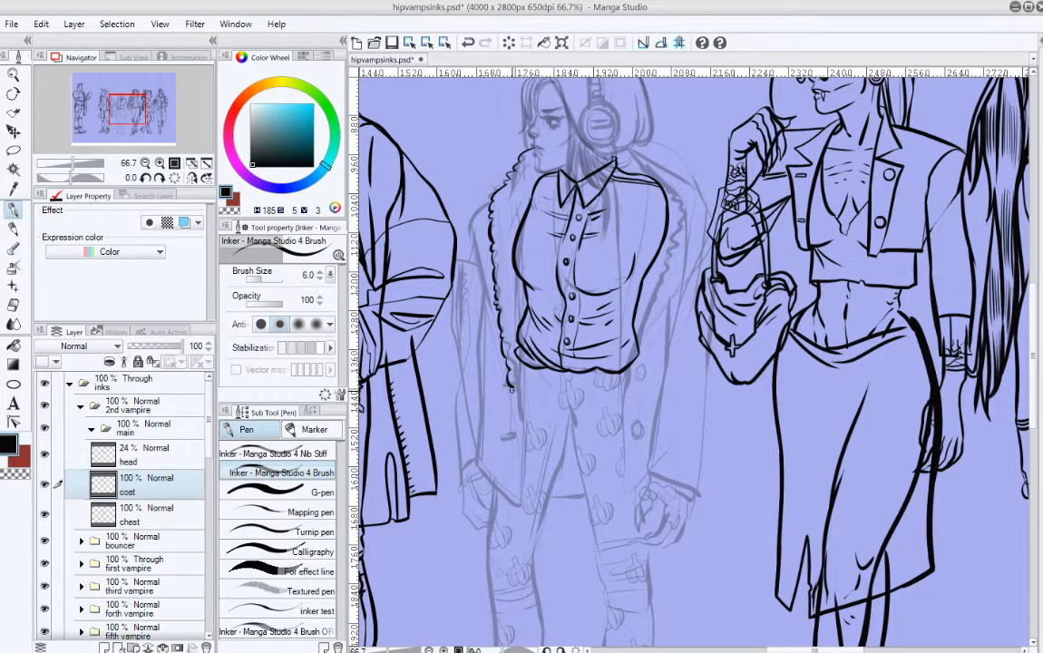
Step: Lower the chest layer's opacity to 67%, then make the coat layer active and toggle its visibility to check its lines
{"action": "left_click", "coordinate": [166, 523]}
{"action": "left_click_drag", "start_coordinate": [184, 345], "coordinate": [164, 345]}
{"action": "left_click", "coordinate": [144, 494]}
{"action": "left_click", "coordinate": [156, 463]}
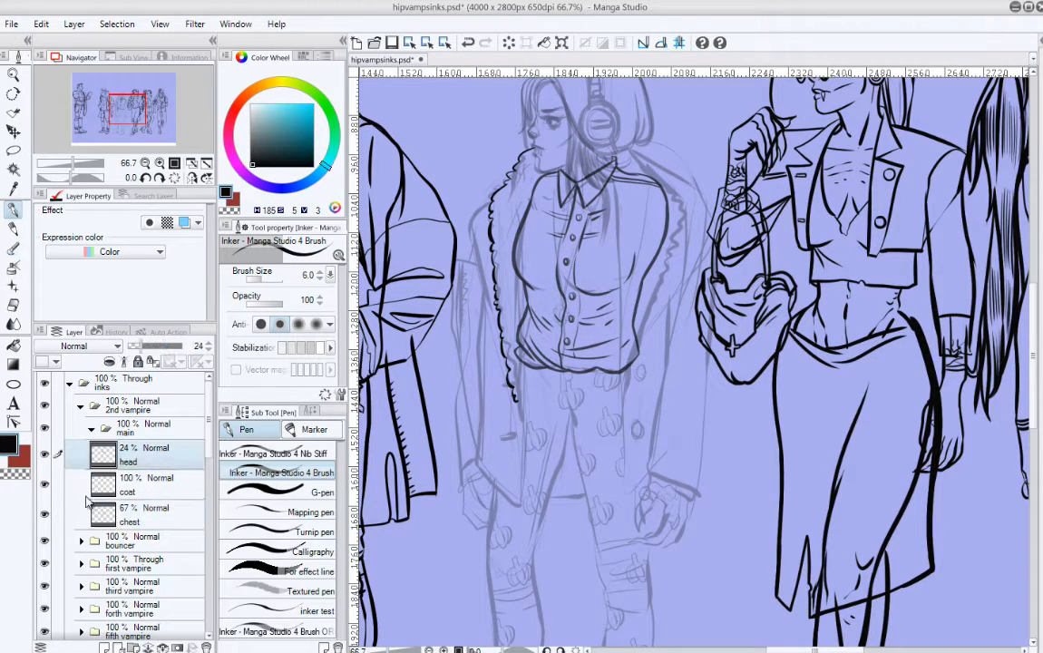
{"action": "left_click", "coordinate": [142, 490]}
{"action": "left_click", "coordinate": [44, 483]}
{"action": "left_click", "coordinate": [44, 483]}
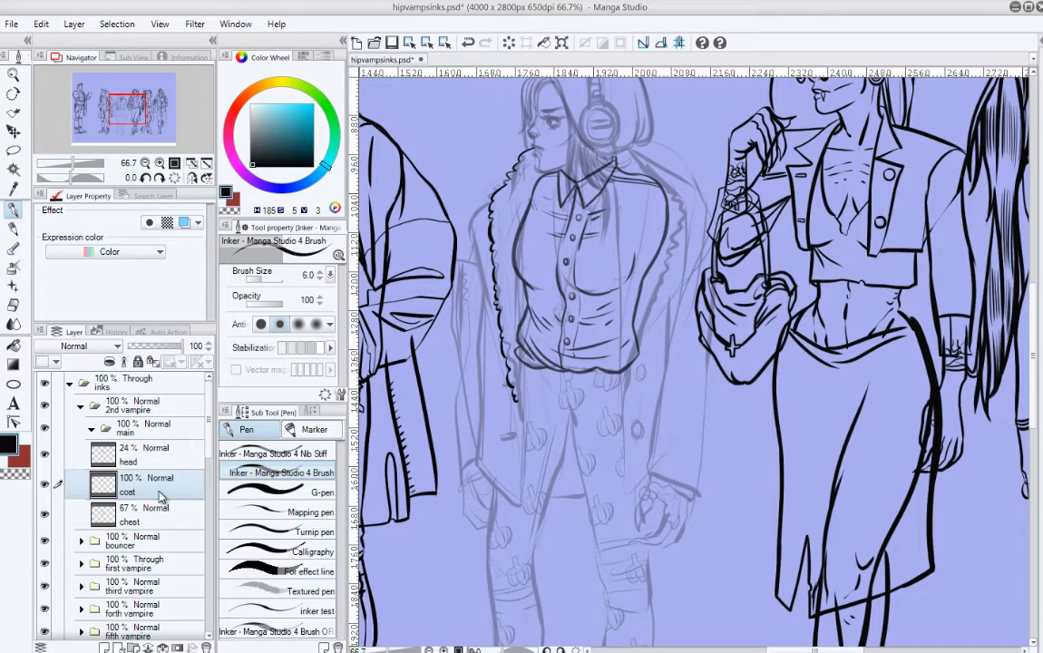
Step: Ink the wavy inner edge of the fur trim from the shirt collar down over the shirt's side to the hem
{"action": "mouse_move", "coordinate": [552, 170]}
{"action": "left_mouse_down"}
{"action": "mouse_move", "coordinate": [515, 308]}
{"action": "mouse_move", "coordinate": [515, 363]}
{"action": "left_mouse_up"}
{"action": "key", "text": "ctrl+z"}
{"action": "key", "text": "ctrl+z"}
{"action": "key", "text": "ctrl+z"}
{"action": "key", "text": "ctrl+z"}
{"action": "key", "text": "ctrl+z"}
{"action": "left_click_drag", "start_coordinate": [518, 314], "coordinate": [514, 379]}
{"action": "key", "text": "ctrl+z"}
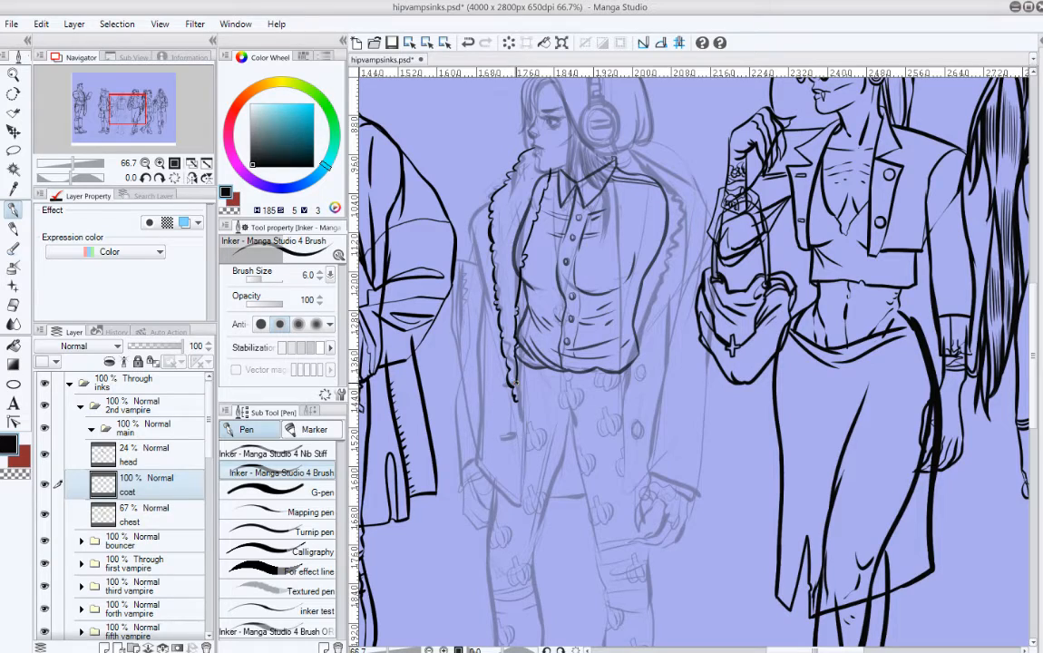
{"action": "left_click_drag", "start_coordinate": [514, 290], "coordinate": [561, 402]}
Step: Sketch Batman's angry brows, nose, eye and lower mask edge in the empty area above the figures
{"action": "left_click_drag", "start_coordinate": [635, 331], "coordinate": [605, 373]}
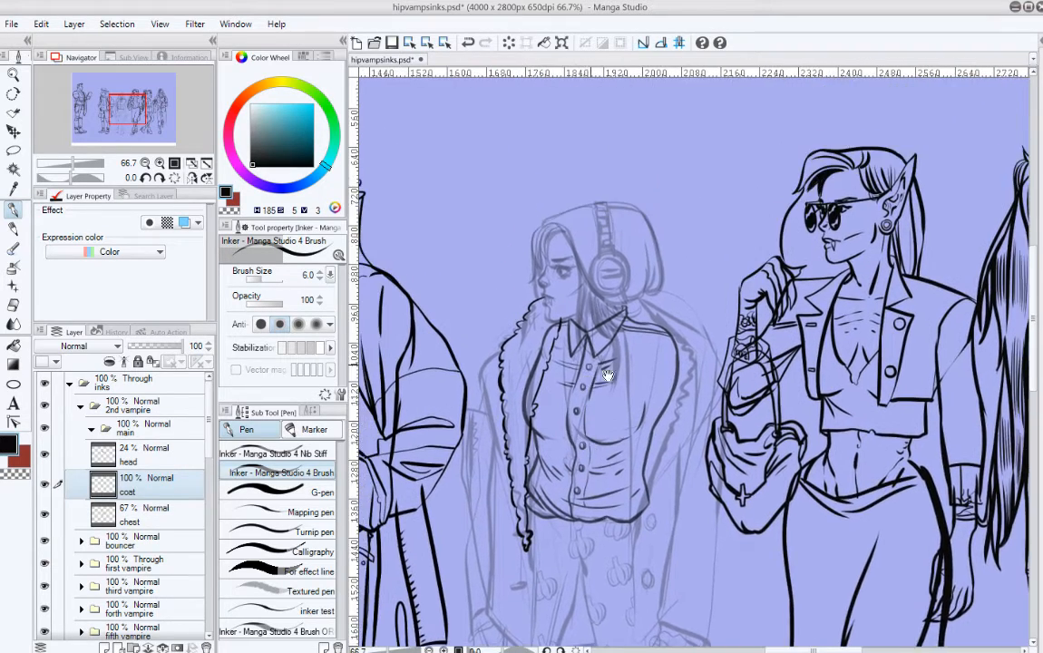
{"action": "left_click_drag", "start_coordinate": [611, 267], "coordinate": [735, 485]}
{"action": "left_click_drag", "start_coordinate": [690, 269], "coordinate": [700, 360]}
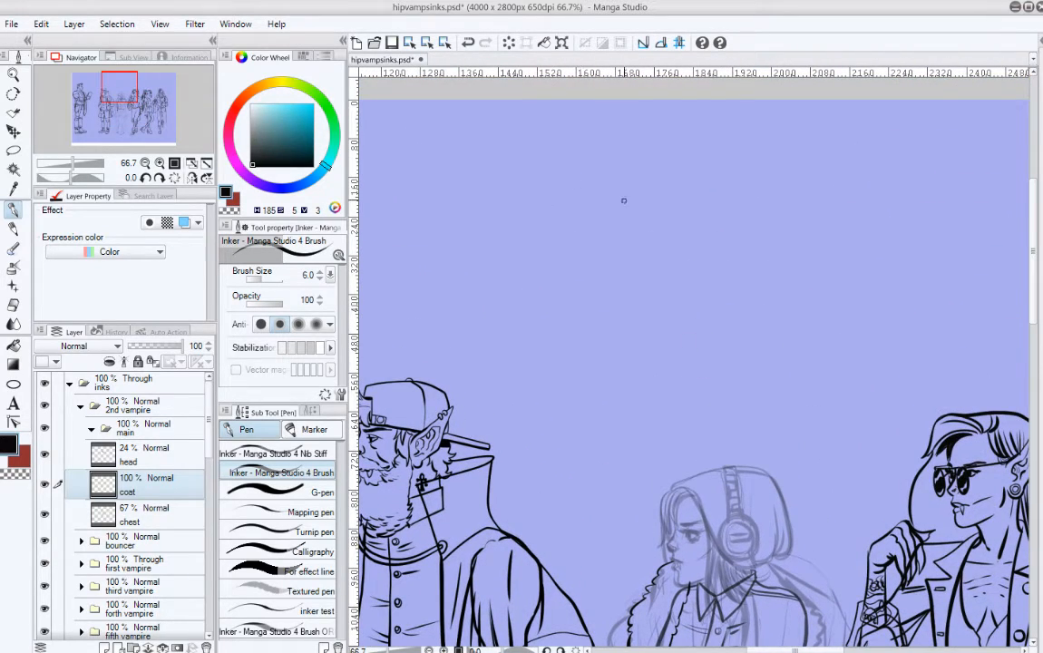
{"action": "mouse_move", "coordinate": [559, 185]}
{"action": "left_mouse_down"}
{"action": "mouse_move", "coordinate": [647, 230]}
{"action": "mouse_move", "coordinate": [590, 271]}
{"action": "mouse_move", "coordinate": [579, 169]}
{"action": "mouse_move", "coordinate": [552, 207]}
{"action": "mouse_move", "coordinate": [549, 190]}
{"action": "mouse_move", "coordinate": [540, 228]}
{"action": "mouse_move", "coordinate": [557, 238]}
{"action": "mouse_move", "coordinate": [557, 228]}
{"action": "mouse_move", "coordinate": [634, 217]}
{"action": "left_mouse_up"}
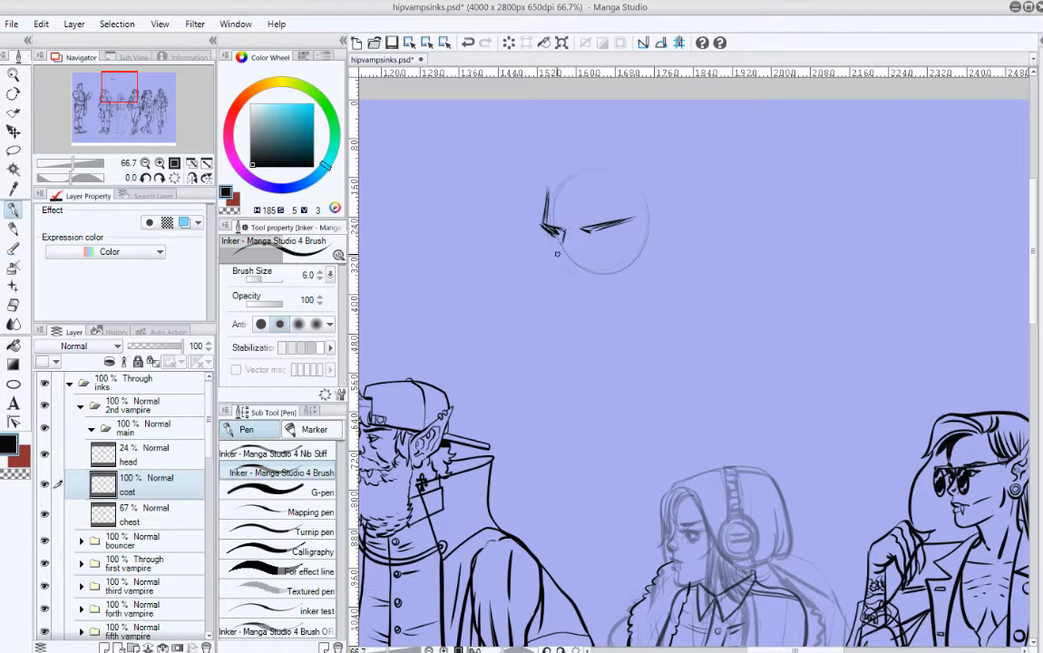
{"action": "left_click_drag", "start_coordinate": [559, 242], "coordinate": [552, 286]}
{"action": "mouse_move", "coordinate": [559, 243]}
{"action": "left_mouse_down"}
{"action": "mouse_move", "coordinate": [560, 281]}
{"action": "mouse_move", "coordinate": [589, 273]}
{"action": "left_mouse_up"}
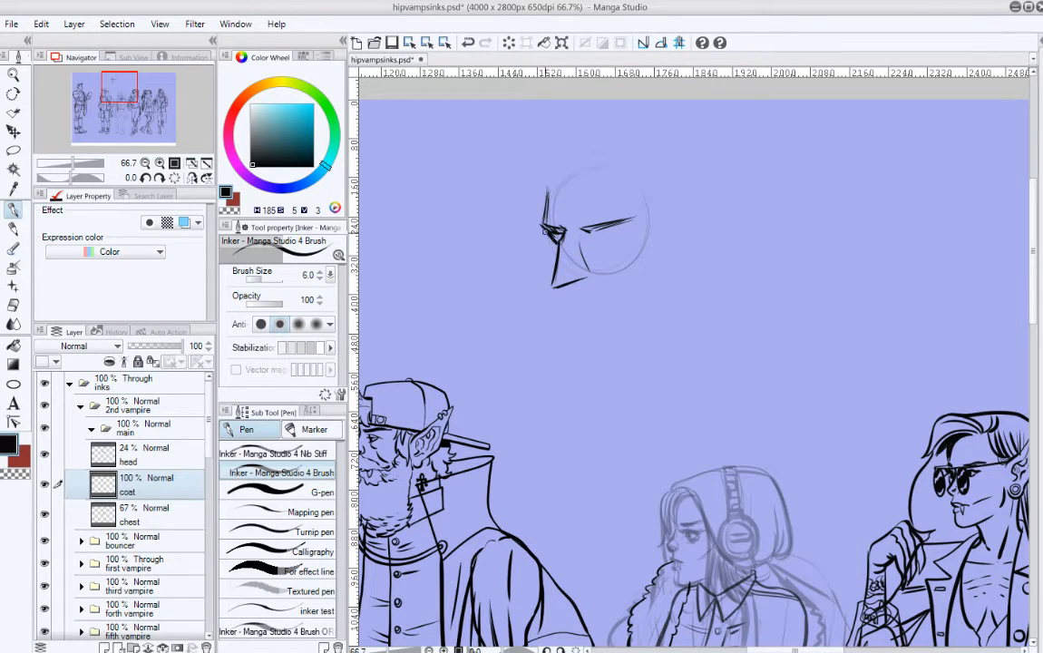
{"action": "left_click_drag", "start_coordinate": [597, 229], "coordinate": [618, 238]}
{"action": "mouse_move", "coordinate": [541, 237]}
{"action": "left_mouse_down"}
{"action": "mouse_move", "coordinate": [547, 277]}
{"action": "mouse_move", "coordinate": [573, 252]}
{"action": "mouse_move", "coordinate": [582, 274]}
{"action": "mouse_move", "coordinate": [641, 272]}
{"action": "left_mouse_up"}
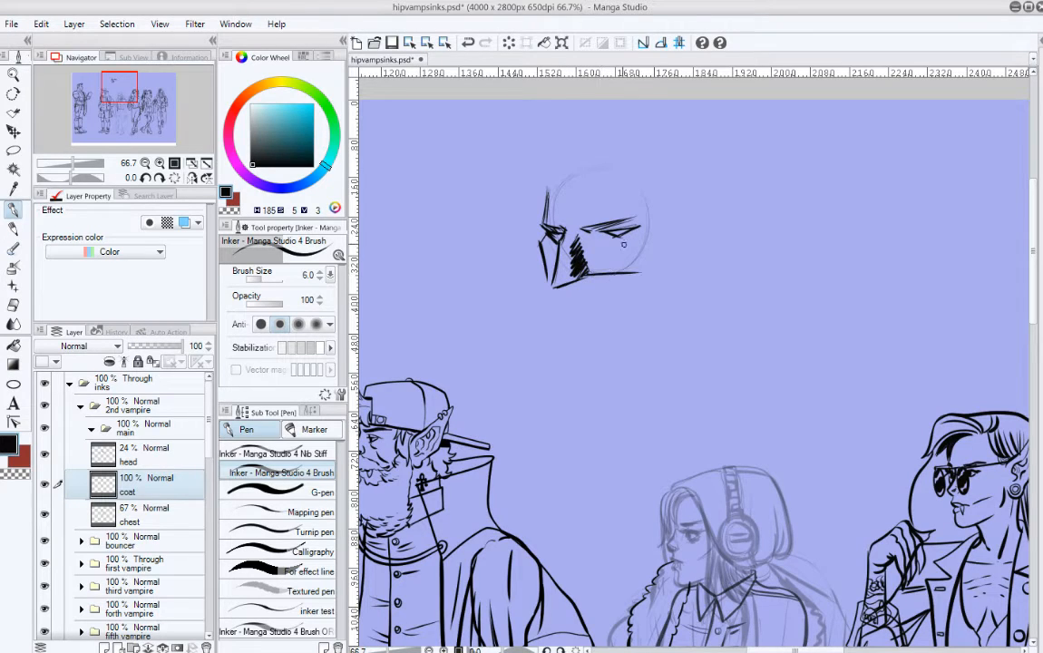
Step: Thicken the masked face's eye and brow lines and hatch shadows beside the nose and across the cheek
{"action": "mouse_move", "coordinate": [593, 231]}
{"action": "left_mouse_down"}
{"action": "mouse_move", "coordinate": [610, 240]}
{"action": "mouse_move", "coordinate": [622, 229]}
{"action": "mouse_move", "coordinate": [615, 238]}
{"action": "left_mouse_up"}
{"action": "mouse_move", "coordinate": [538, 174]}
{"action": "left_mouse_down"}
{"action": "mouse_move", "coordinate": [543, 261]}
{"action": "mouse_move", "coordinate": [547, 235]}
{"action": "mouse_move", "coordinate": [545, 257]}
{"action": "mouse_move", "coordinate": [551, 241]}
{"action": "mouse_move", "coordinate": [563, 257]}
{"action": "mouse_move", "coordinate": [604, 255]}
{"action": "left_mouse_up"}
{"action": "mouse_move", "coordinate": [597, 241]}
{"action": "left_mouse_down"}
{"action": "mouse_move", "coordinate": [612, 245]}
{"action": "mouse_move", "coordinate": [607, 259]}
{"action": "left_mouse_up"}
{"action": "left_click_drag", "start_coordinate": [617, 271], "coordinate": [618, 251]}
{"action": "left_click_drag", "start_coordinate": [626, 270], "coordinate": [633, 250]}
{"action": "mouse_move", "coordinate": [636, 270]}
{"action": "left_mouse_down"}
{"action": "mouse_move", "coordinate": [640, 251]}
{"action": "mouse_move", "coordinate": [594, 230]}
{"action": "mouse_move", "coordinate": [631, 218]}
{"action": "left_mouse_up"}
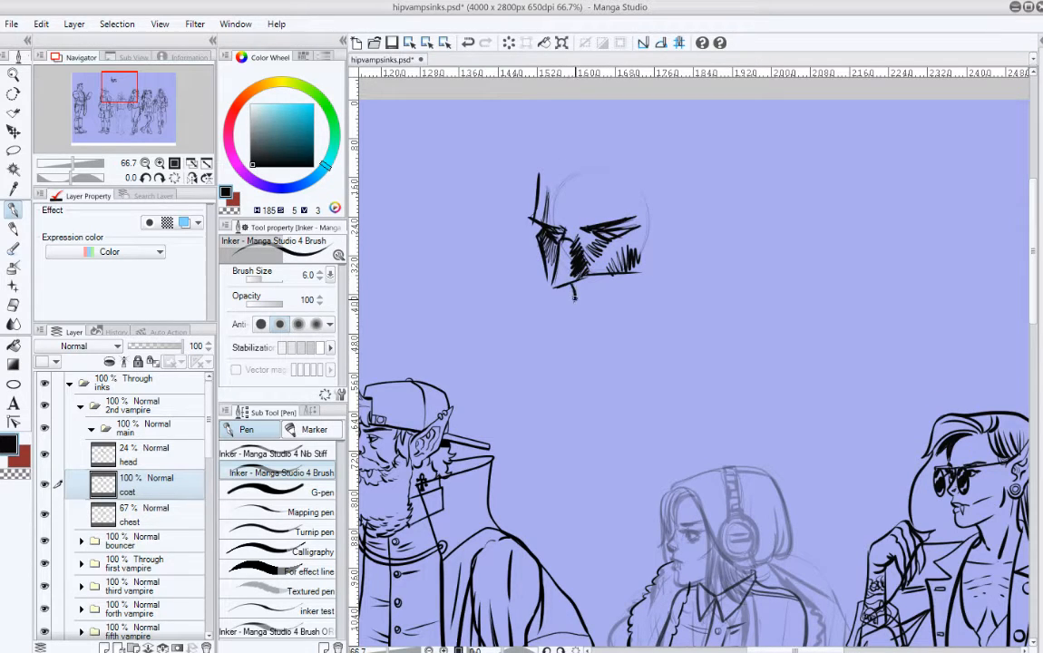
Step: Draw the masked face's mouth, chin and lower jaw line
{"action": "left_click_drag", "start_coordinate": [564, 300], "coordinate": [615, 306]}
{"action": "key", "text": "ctrl+z"}
{"action": "left_click_drag", "start_coordinate": [543, 265], "coordinate": [548, 288]}
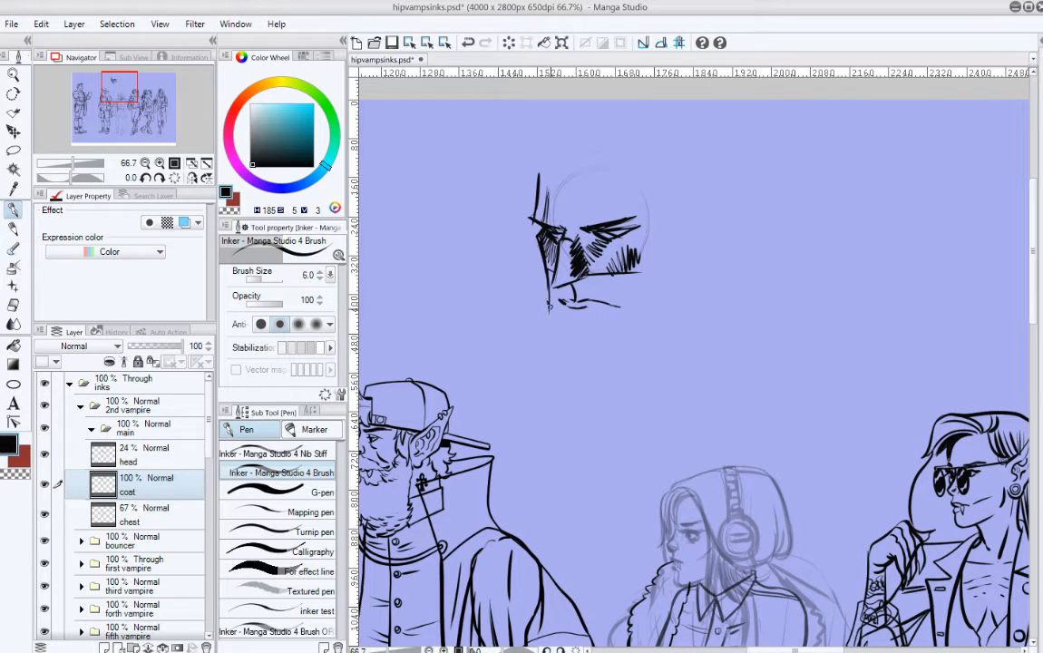
{"action": "scroll", "coordinate": [558, 329], "scroll_direction": "down", "scroll_amount": 2}
{"action": "left_click_drag", "start_coordinate": [544, 265], "coordinate": [551, 311]}
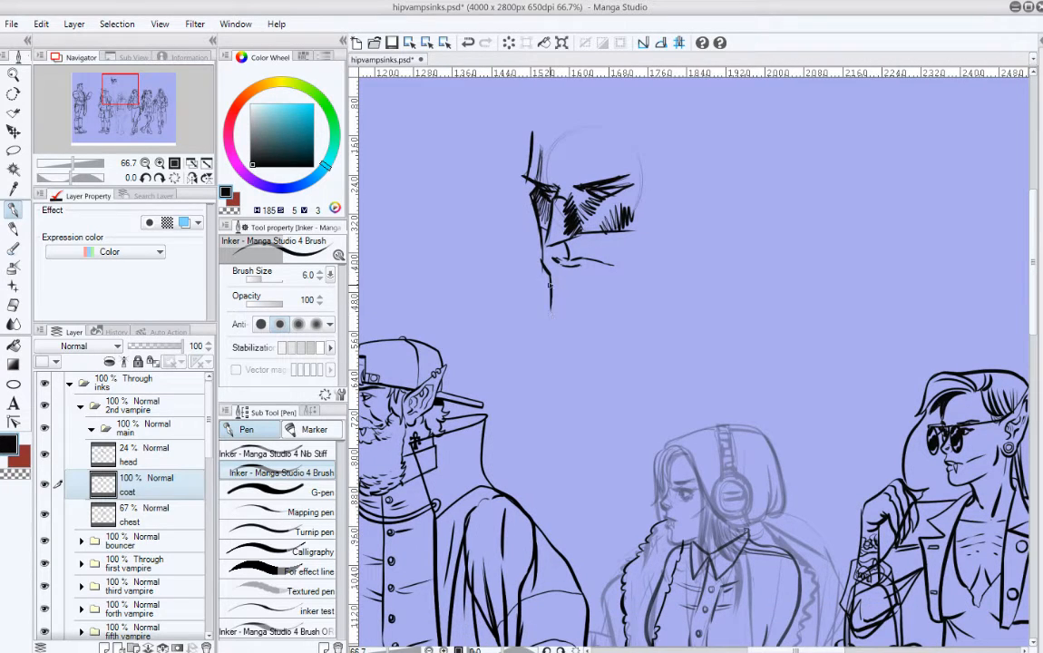
{"action": "key", "text": "ctrl+z"}
{"action": "mouse_move", "coordinate": [545, 265]}
{"action": "left_mouse_down"}
{"action": "mouse_move", "coordinate": [555, 307]}
{"action": "mouse_move", "coordinate": [649, 284]}
{"action": "left_mouse_up"}
{"action": "key", "text": "ctrl+z"}
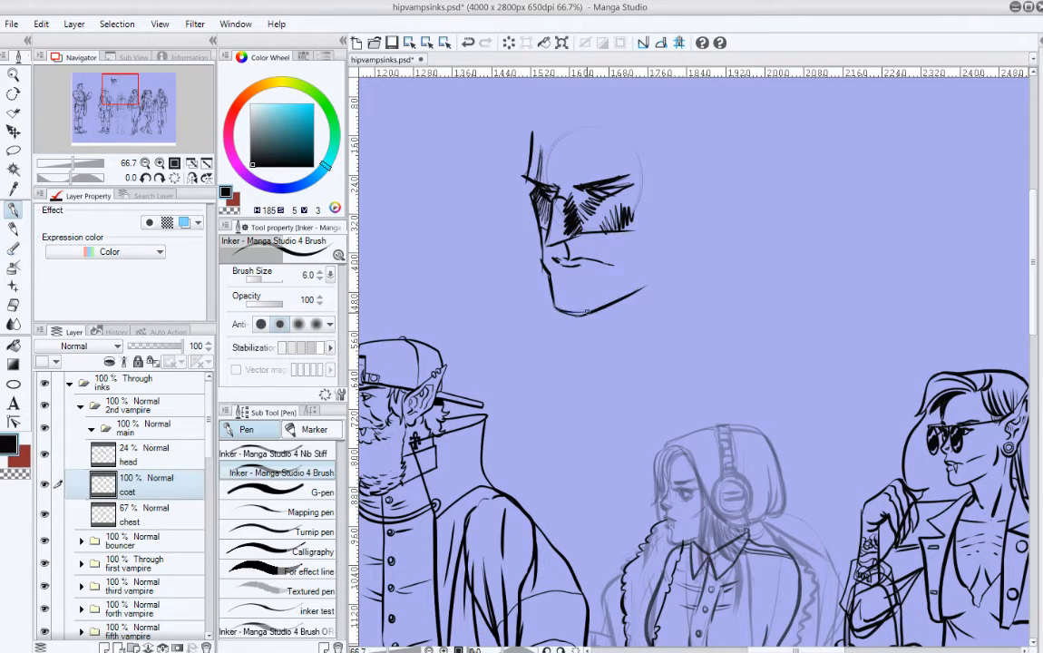
Step: Add the cheek plane and cowl side edge to the masked face and mark shadows around the mouth and chin
{"action": "left_click_drag", "start_coordinate": [625, 264], "coordinate": [606, 302]}
{"action": "mouse_move", "coordinate": [656, 237]}
{"action": "left_mouse_down"}
{"action": "mouse_move", "coordinate": [641, 294]}
{"action": "mouse_move", "coordinate": [599, 303]}
{"action": "left_mouse_up"}
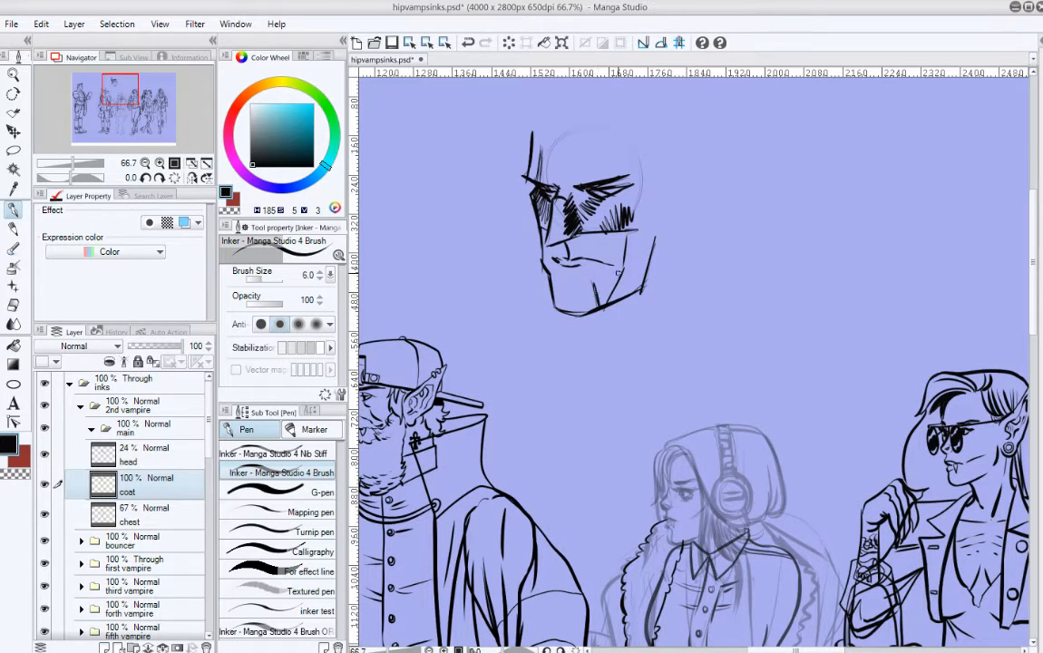
{"action": "left_click_drag", "start_coordinate": [582, 235], "coordinate": [609, 244]}
{"action": "left_click_drag", "start_coordinate": [537, 208], "coordinate": [549, 217]}
{"action": "left_click_drag", "start_coordinate": [542, 212], "coordinate": [550, 221]}
{"action": "left_click_drag", "start_coordinate": [535, 263], "coordinate": [524, 298]}
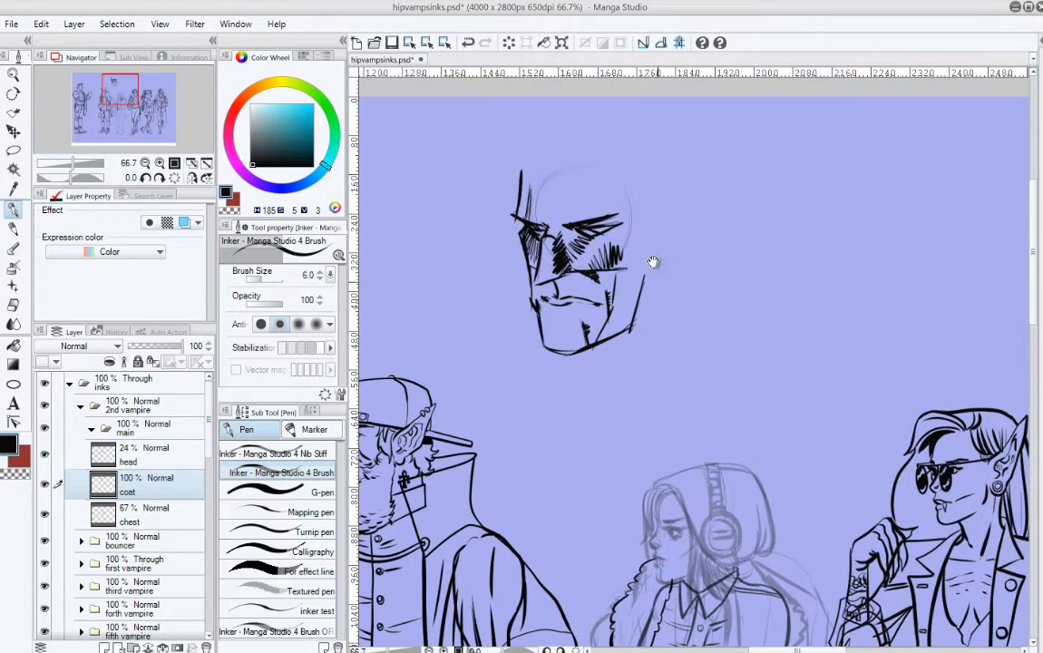
Step: Outline the cowl's crown, back of the head and neck, and add two pointed ears
{"action": "mouse_move", "coordinate": [520, 175]}
{"action": "left_mouse_down"}
{"action": "mouse_move", "coordinate": [625, 117]}
{"action": "mouse_move", "coordinate": [684, 203]}
{"action": "mouse_move", "coordinate": [672, 225]}
{"action": "mouse_move", "coordinate": [668, 265]}
{"action": "left_mouse_up"}
{"action": "left_click_drag", "start_coordinate": [687, 181], "coordinate": [706, 343]}
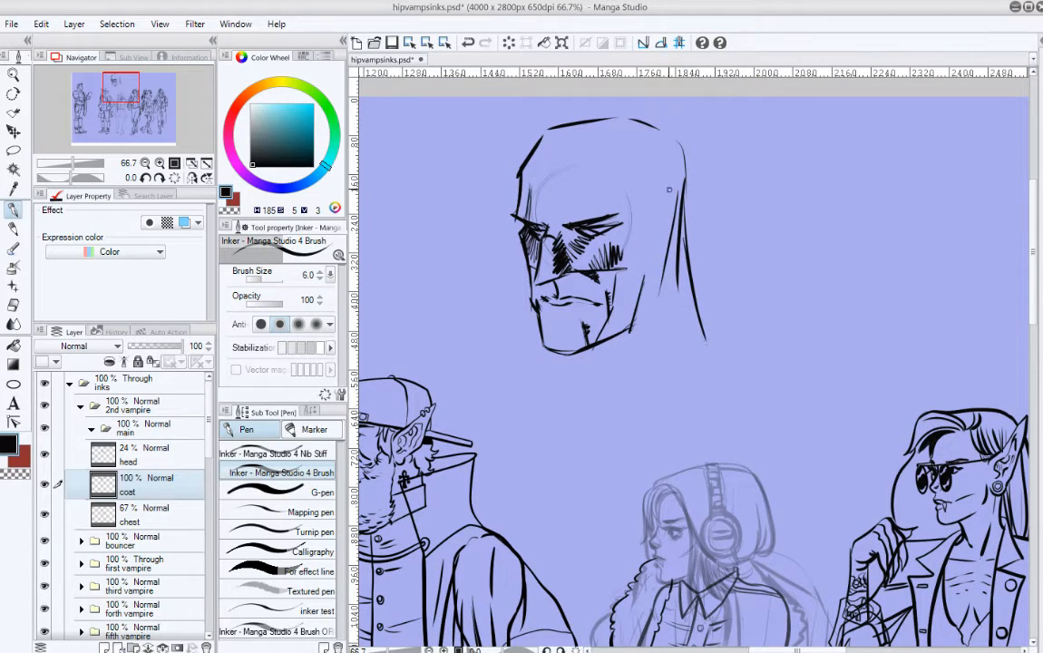
{"action": "left_click_drag", "start_coordinate": [647, 120], "coordinate": [680, 172]}
{"action": "mouse_move", "coordinate": [519, 165]}
{"action": "left_mouse_down"}
{"action": "mouse_move", "coordinate": [504, 110]}
{"action": "mouse_move", "coordinate": [528, 138]}
{"action": "left_mouse_up"}
{"action": "mouse_move", "coordinate": [635, 127]}
{"action": "left_mouse_down"}
{"action": "mouse_move", "coordinate": [637, 98]}
{"action": "mouse_move", "coordinate": [658, 140]}
{"action": "left_mouse_up"}
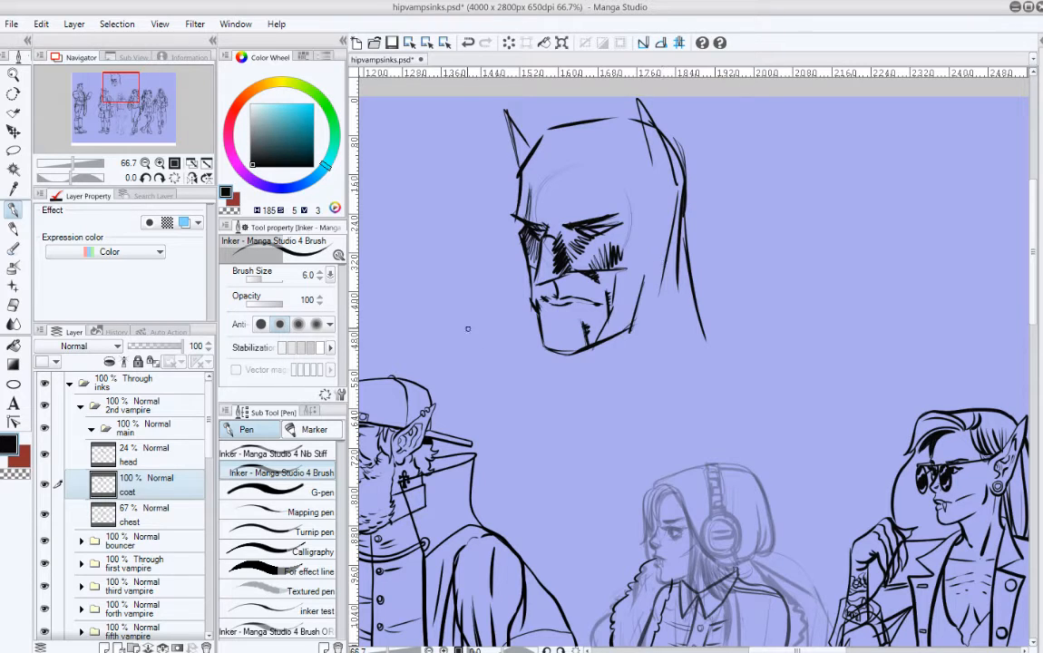
{"action": "mouse_move", "coordinate": [490, 324]}
{"action": "left_mouse_down"}
{"action": "mouse_move", "coordinate": [497, 305]}
{"action": "mouse_move", "coordinate": [468, 347]}
{"action": "left_mouse_up"}
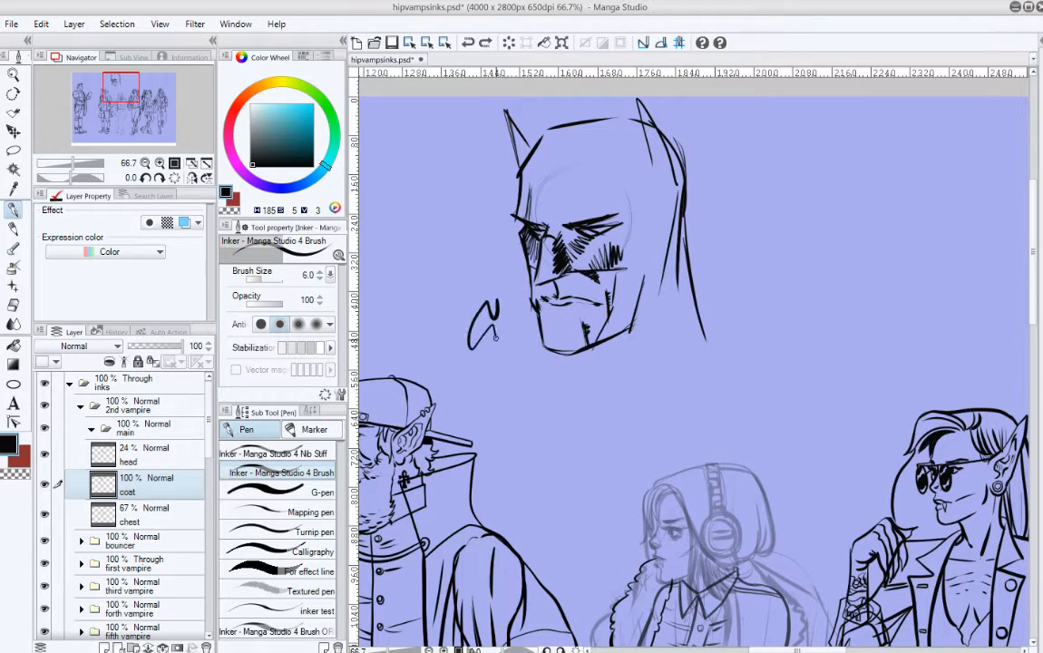
{"action": "left_click_drag", "start_coordinate": [444, 305], "coordinate": [492, 285]}
{"action": "key", "text": "ctrl+z"}
{"action": "key", "text": "ctrl+z"}
{"action": "key", "text": "ctrl+z"}
{"action": "key", "text": "ctrl+z"}
{"action": "key", "text": "ctrl+z"}
{"action": "key", "text": "ctrl+z"}
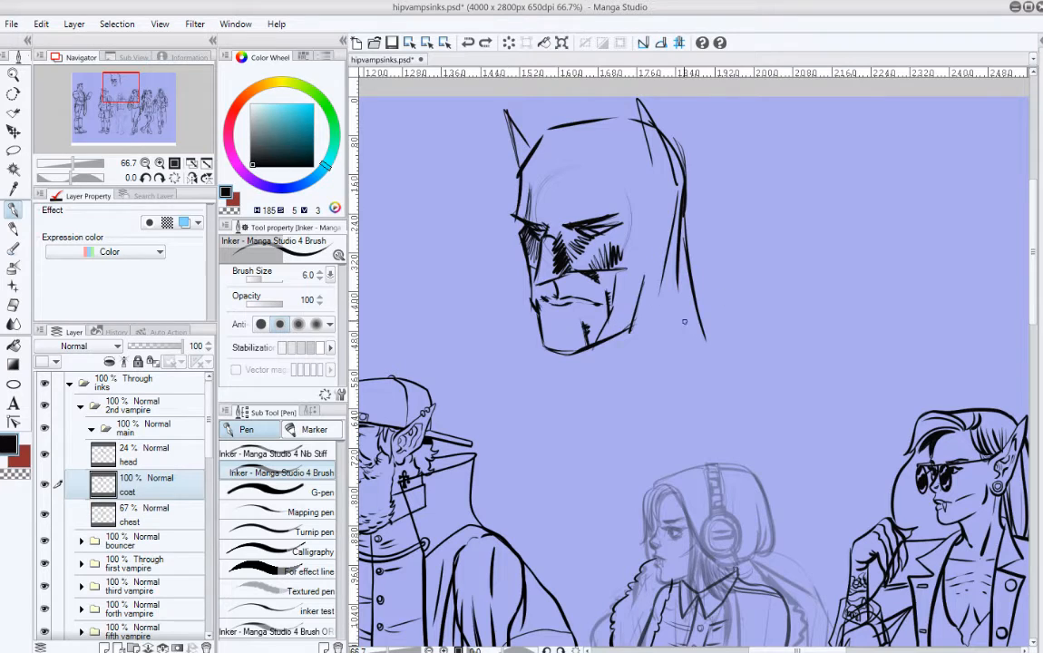
Step: Lasso the Batman sketch, delete it, clear the selection and return to the inking pen at the coat
{"action": "left_click", "coordinate": [13, 151]}
{"action": "scroll", "coordinate": [544, 271], "scroll_direction": "up", "scroll_amount": 1}
{"action": "mouse_move", "coordinate": [539, 136]}
{"action": "left_mouse_down"}
{"action": "mouse_move", "coordinate": [492, 272]}
{"action": "mouse_move", "coordinate": [589, 451]}
{"action": "mouse_move", "coordinate": [704, 422]}
{"action": "mouse_move", "coordinate": [708, 131]}
{"action": "mouse_move", "coordinate": [541, 134]}
{"action": "left_mouse_up"}
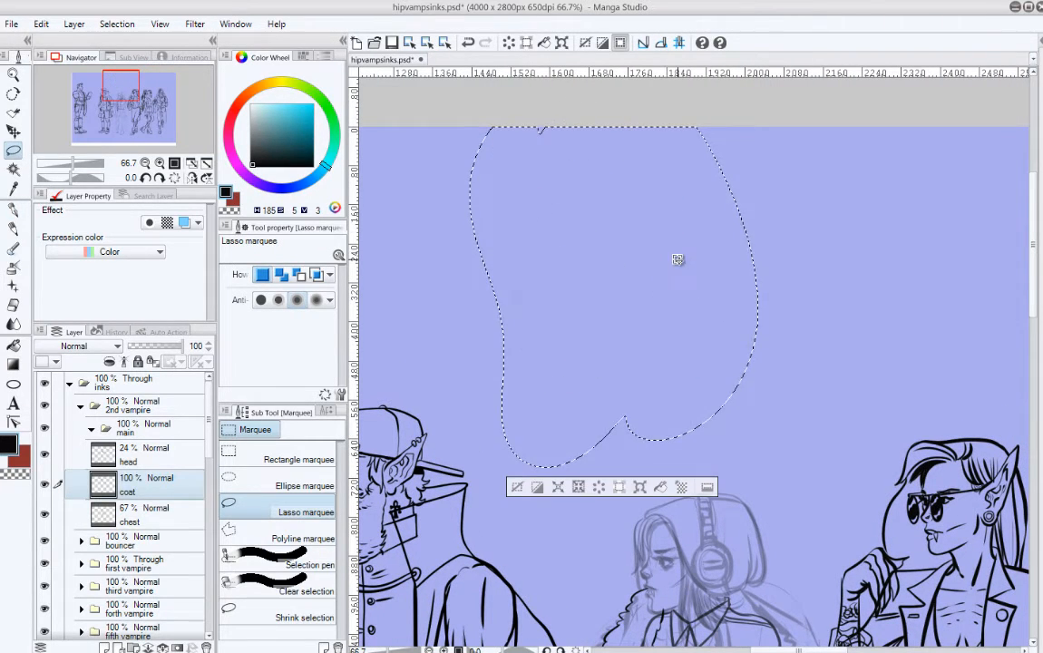
{"action": "key", "text": "ctrl+d"}
{"action": "mouse_move", "coordinate": [738, 493]}
{"action": "left_mouse_down"}
{"action": "mouse_move", "coordinate": [663, 296]}
{"action": "mouse_move", "coordinate": [636, 279]}
{"action": "mouse_move", "coordinate": [672, 109]}
{"action": "left_mouse_up"}
{"action": "key", "text": "p"}
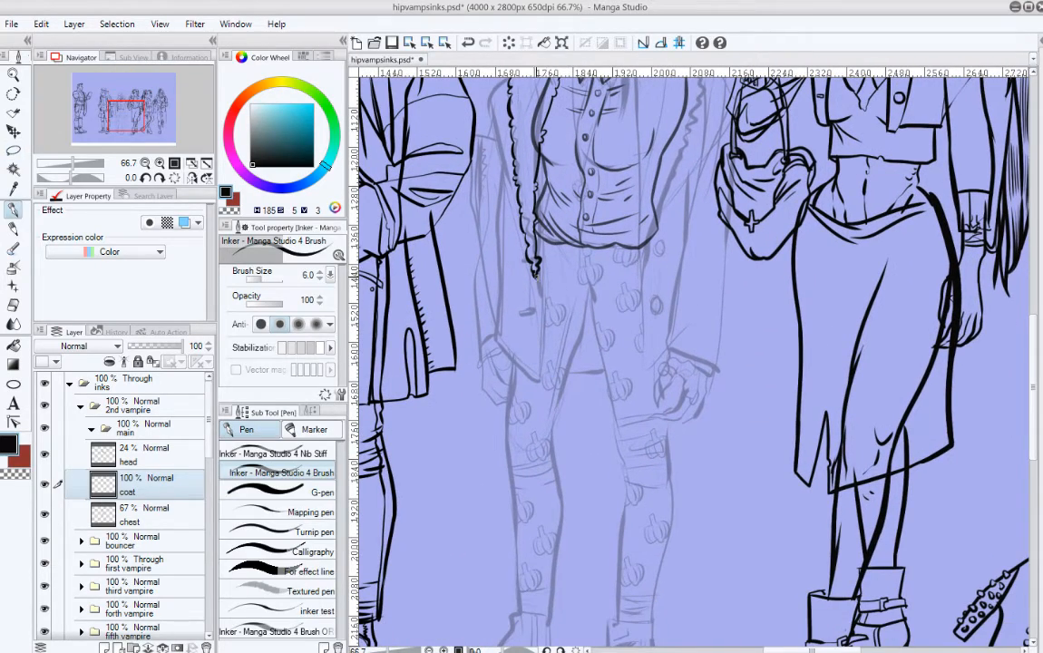
Step: Ink the coat's front edge below the fur trim and its long outer edge from the shoulder down to the hem
{"action": "left_click_drag", "start_coordinate": [541, 269], "coordinate": [544, 319]}
{"action": "scroll", "coordinate": [559, 276], "scroll_direction": "up", "scroll_amount": 3}
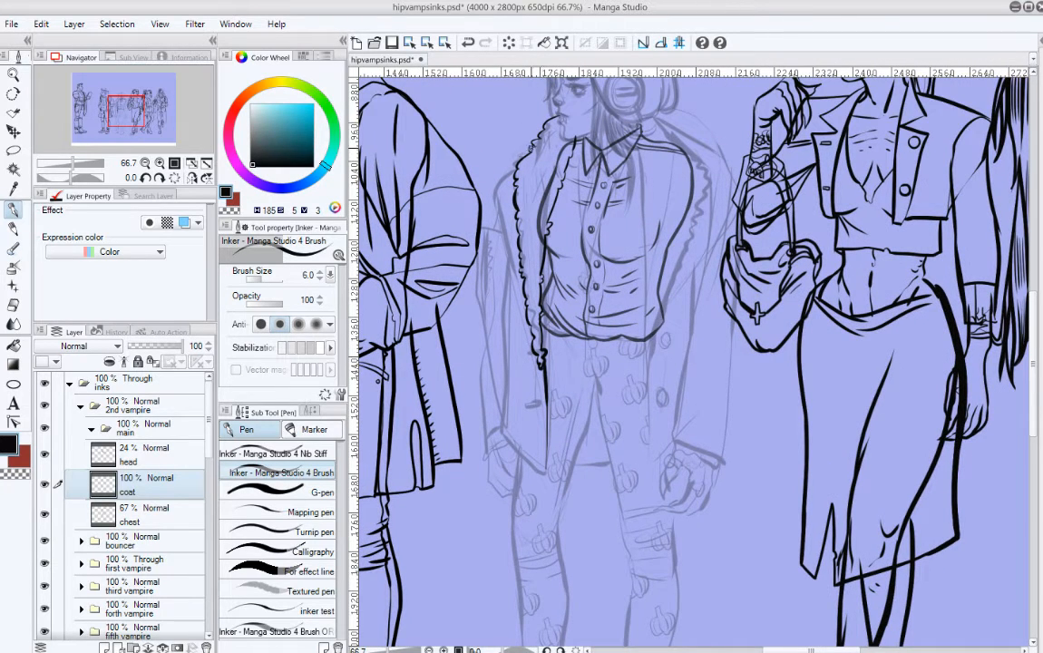
{"action": "left_click_drag", "start_coordinate": [531, 148], "coordinate": [492, 182]}
{"action": "key", "text": "ctrl+z"}
{"action": "mouse_move", "coordinate": [534, 143]}
{"action": "left_mouse_down"}
{"action": "mouse_move", "coordinate": [496, 171]}
{"action": "mouse_move", "coordinate": [495, 211]}
{"action": "left_mouse_up"}
{"action": "key", "text": "ctrl+z"}
{"action": "mouse_move", "coordinate": [532, 142]}
{"action": "left_mouse_down"}
{"action": "mouse_move", "coordinate": [508, 169]}
{"action": "mouse_move", "coordinate": [501, 436]}
{"action": "mouse_move", "coordinate": [496, 308]}
{"action": "left_mouse_up"}
{"action": "key", "text": "ctrl+z"}
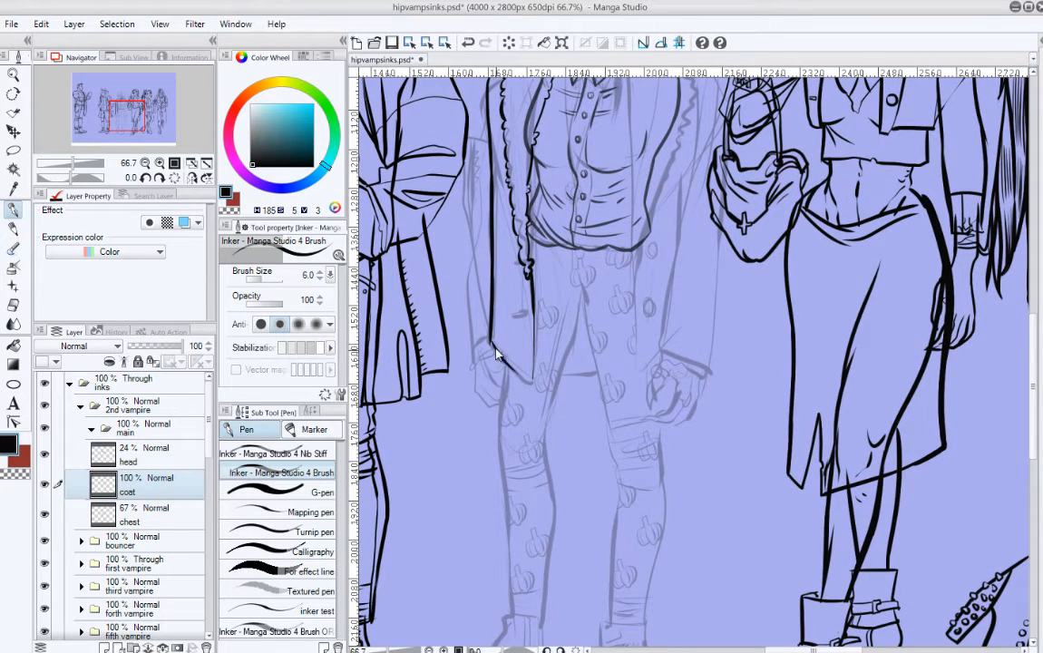
{"action": "key", "text": "ctrl+z"}
Step: Ink the front panel's pointed, notched hem and detail the panel with two buttonholes and small texture ticks
{"action": "left_click_drag", "start_coordinate": [493, 345], "coordinate": [533, 384]}
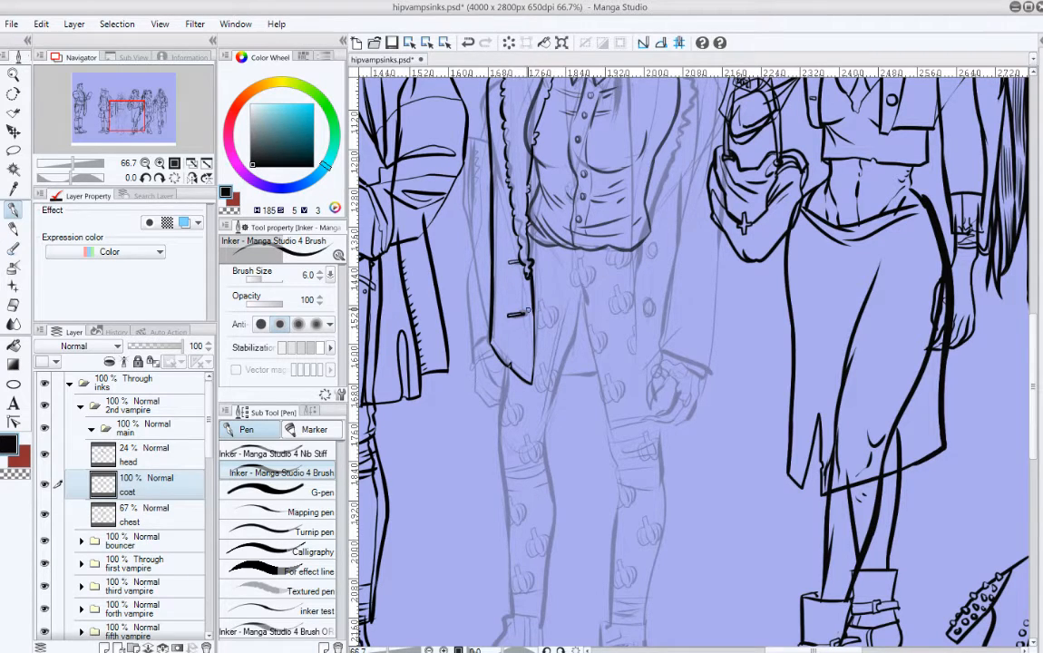
{"action": "scroll", "coordinate": [531, 334], "scroll_direction": "up", "scroll_amount": 3}
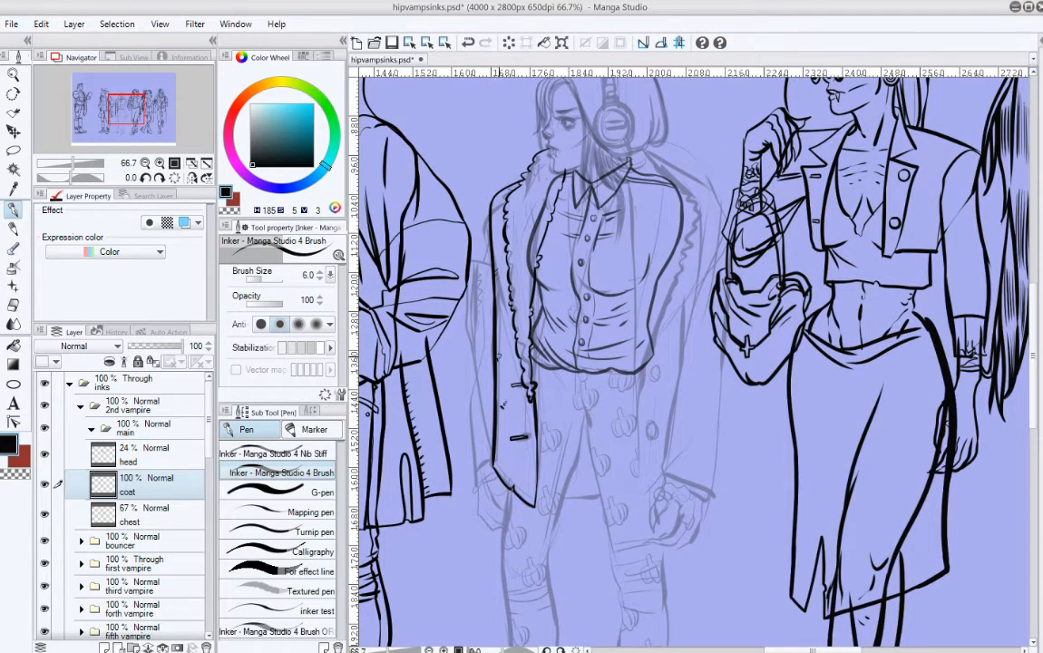
{"action": "scroll", "coordinate": [503, 356], "scroll_direction": "down", "scroll_amount": 2}
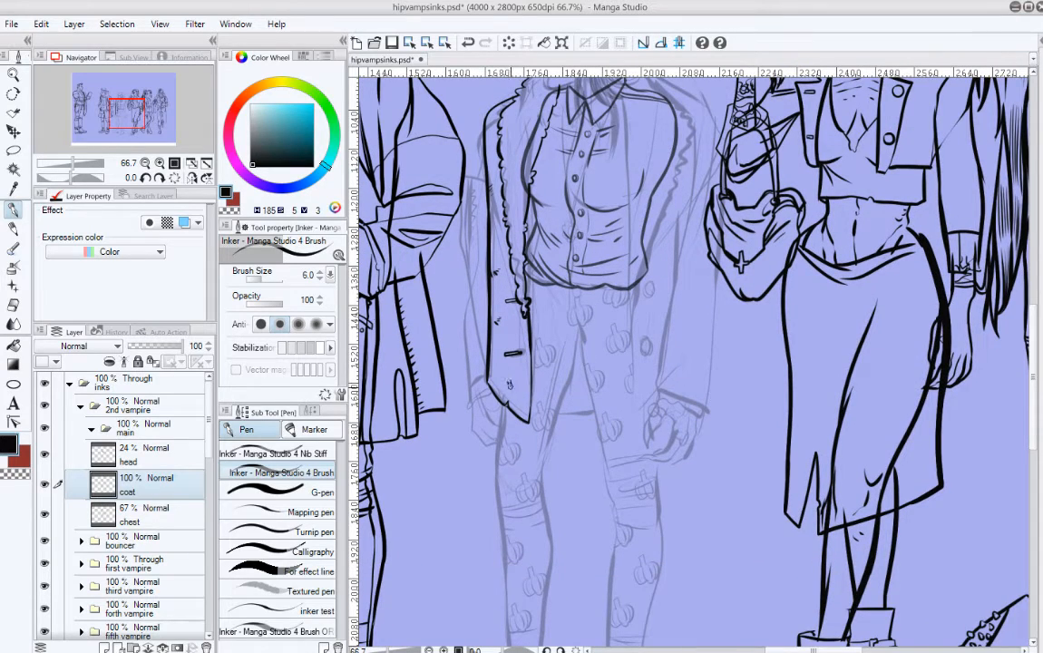
{"action": "scroll", "coordinate": [450, 224], "scroll_direction": "up", "scroll_amount": 1}
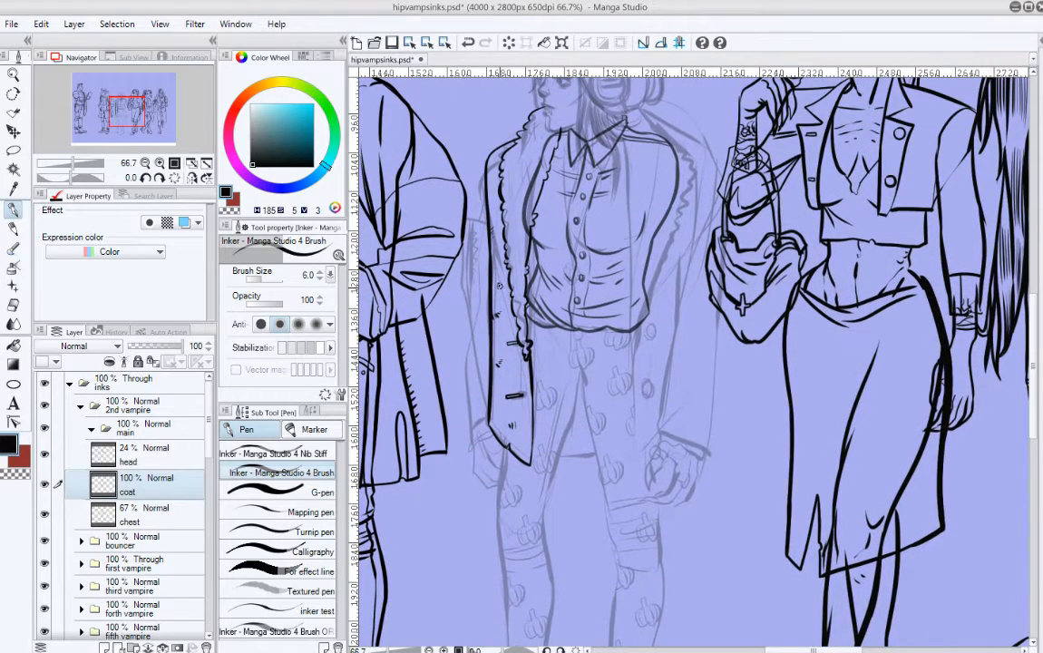
{"action": "left_click_drag", "start_coordinate": [500, 285], "coordinate": [625, 305]}
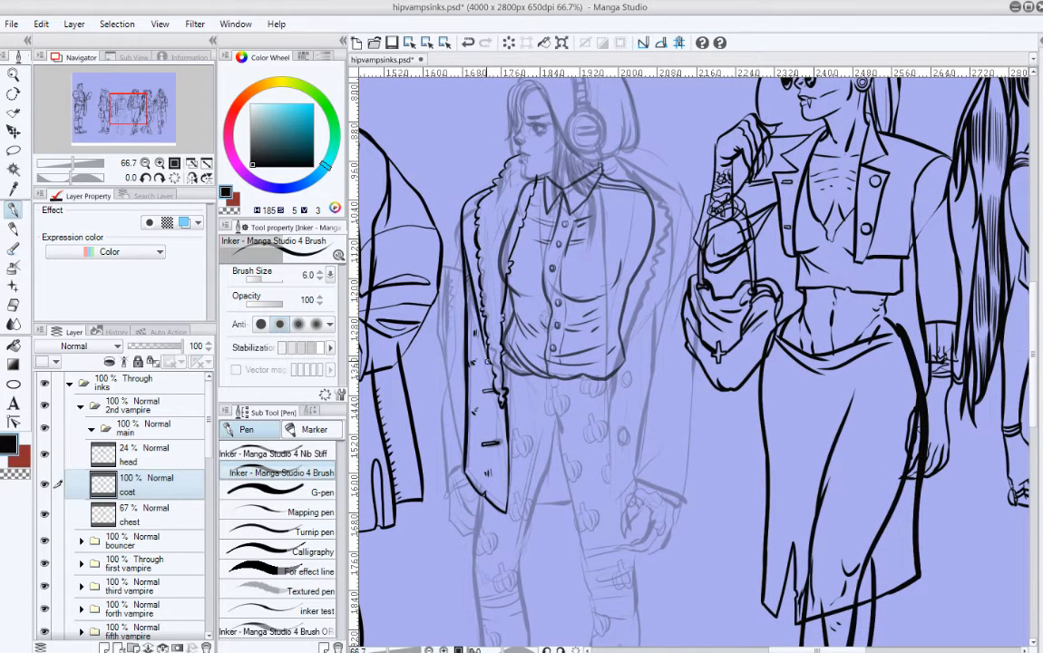
Step: Ink a long fold line down the coat panel between the outer edge and the fur trim, retrying strokes as needed
{"action": "key", "text": "ctrl+z"}
{"action": "left_click_drag", "start_coordinate": [466, 253], "coordinate": [486, 377]}
{"action": "key", "text": "ctrl+z"}
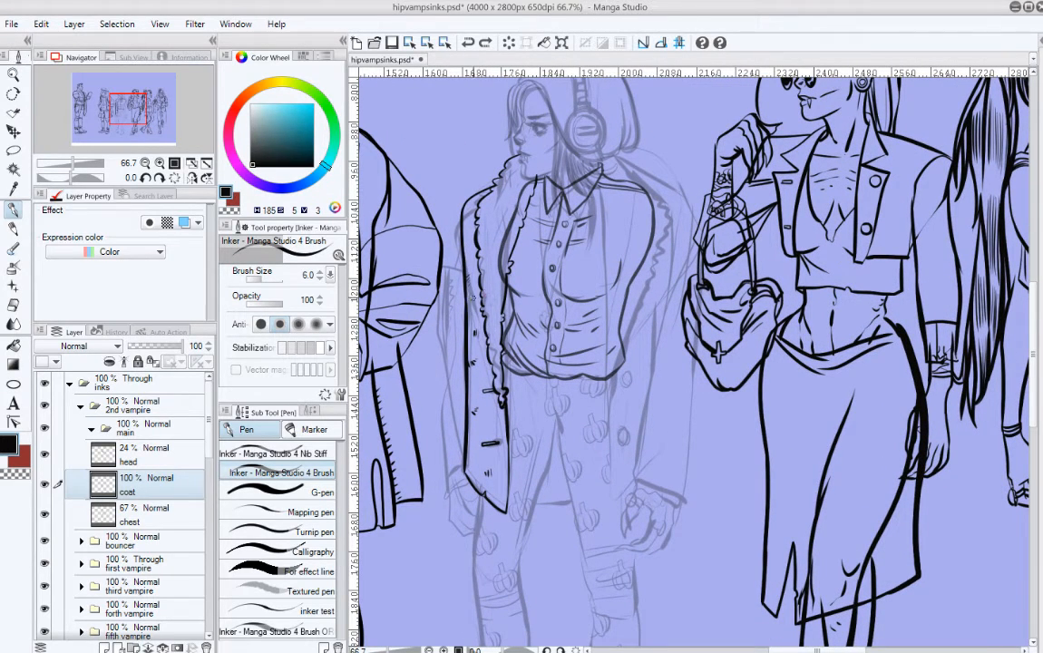
{"action": "mouse_move", "coordinate": [474, 241]}
{"action": "left_mouse_down"}
{"action": "mouse_move", "coordinate": [484, 324]}
{"action": "mouse_move", "coordinate": [476, 280]}
{"action": "left_mouse_up"}
{"action": "key", "text": "ctrl+z"}
{"action": "key", "text": "ctrl+z"}
{"action": "left_click_drag", "start_coordinate": [470, 232], "coordinate": [483, 323]}
{"action": "key", "text": "ctrl+z"}
{"action": "left_click_drag", "start_coordinate": [471, 275], "coordinate": [489, 370]}
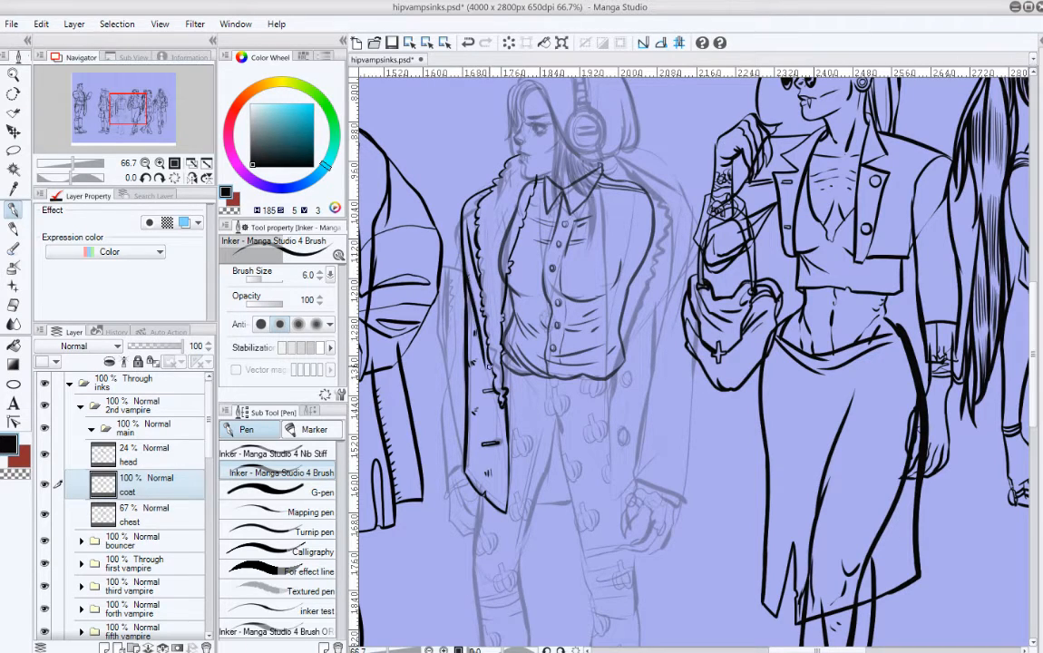
{"action": "key", "text": "ctrl+z"}
{"action": "mouse_move", "coordinate": [465, 272]}
{"action": "left_mouse_down"}
{"action": "mouse_move", "coordinate": [490, 377]}
{"action": "mouse_move", "coordinate": [472, 390]}
{"action": "mouse_move", "coordinate": [470, 362]}
{"action": "mouse_move", "coordinate": [487, 430]}
{"action": "mouse_move", "coordinate": [468, 364]}
{"action": "mouse_move", "coordinate": [478, 478]}
{"action": "left_mouse_up"}
{"action": "key", "text": "ctrl+z"}
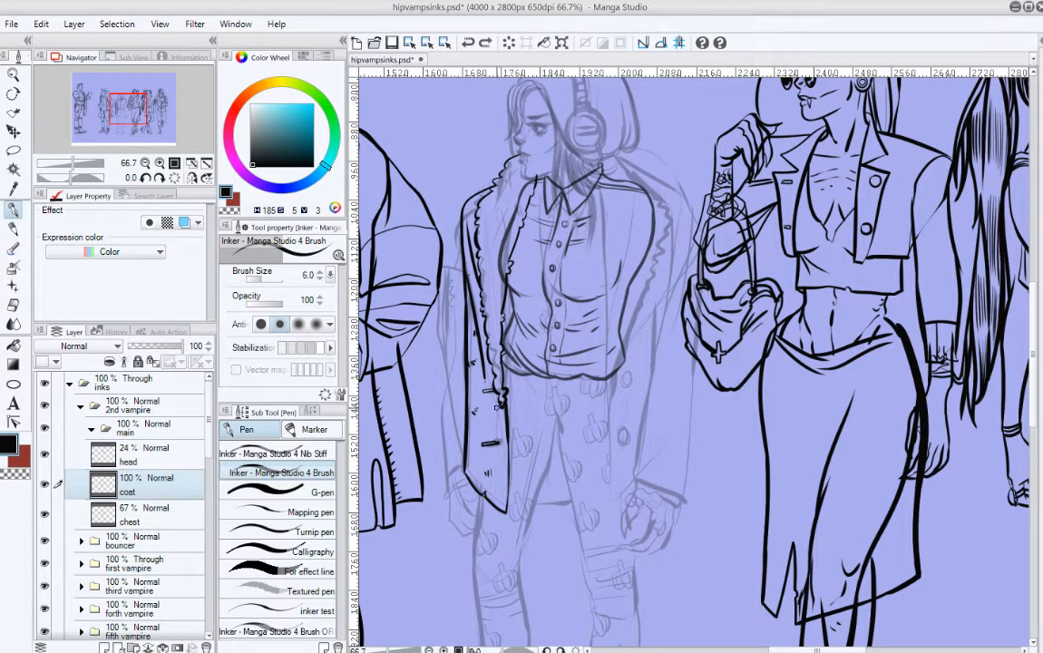
Step: Try a scalloped shading line down the lower coat panel beside the buttonholes
{"action": "mouse_move", "coordinate": [487, 399]}
{"action": "left_mouse_down"}
{"action": "mouse_move", "coordinate": [492, 430]}
{"action": "mouse_move", "coordinate": [473, 475]}
{"action": "left_mouse_up"}
{"action": "key", "text": "ctrl+z"}
{"action": "key", "text": "ctrl+z"}
{"action": "scroll", "coordinate": [472, 323], "scroll_direction": "up", "scroll_amount": 1}
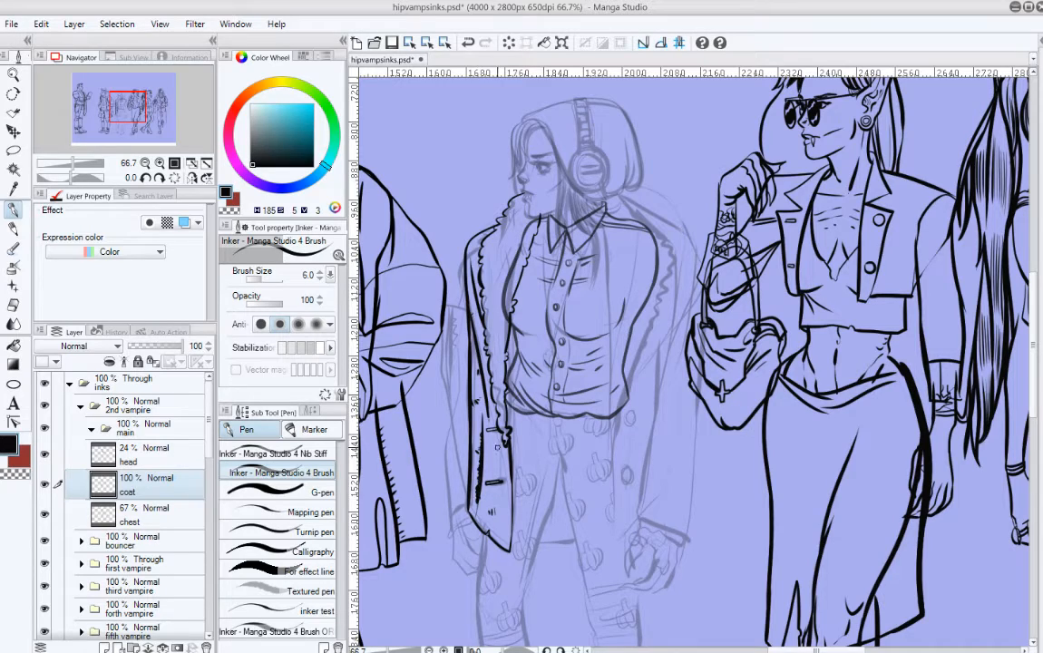
Step: Erase the scalloped shading line beside the buttonholes on the lower coat panel with the Hard eraser
{"action": "scroll", "coordinate": [497, 481], "scroll_direction": "down", "scroll_amount": 4}
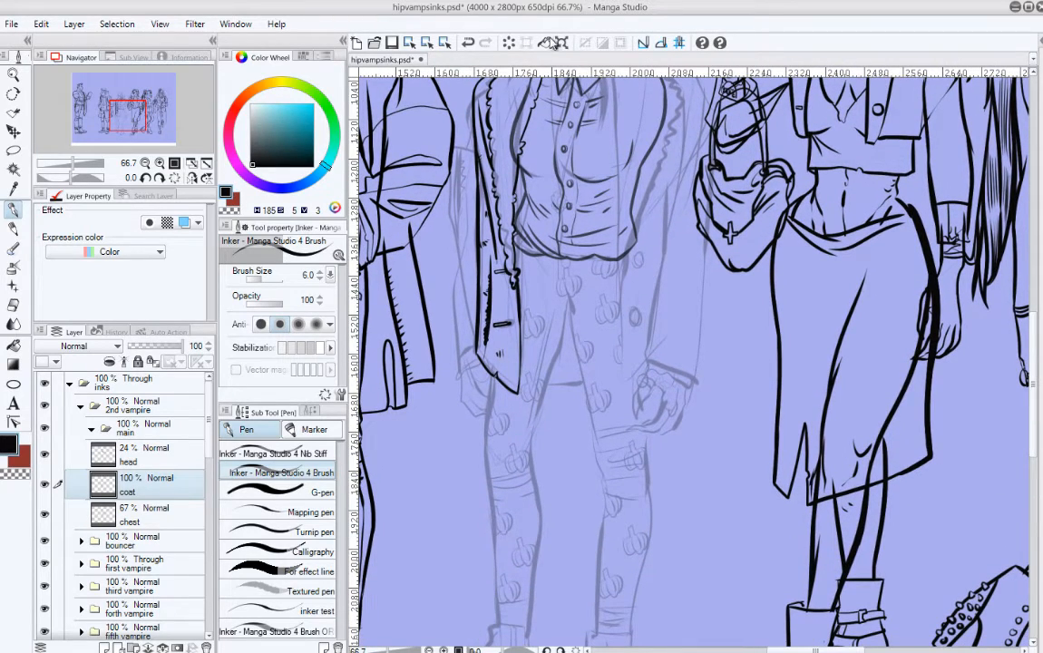
{"action": "left_click_drag", "start_coordinate": [460, 327], "coordinate": [522, 318]}
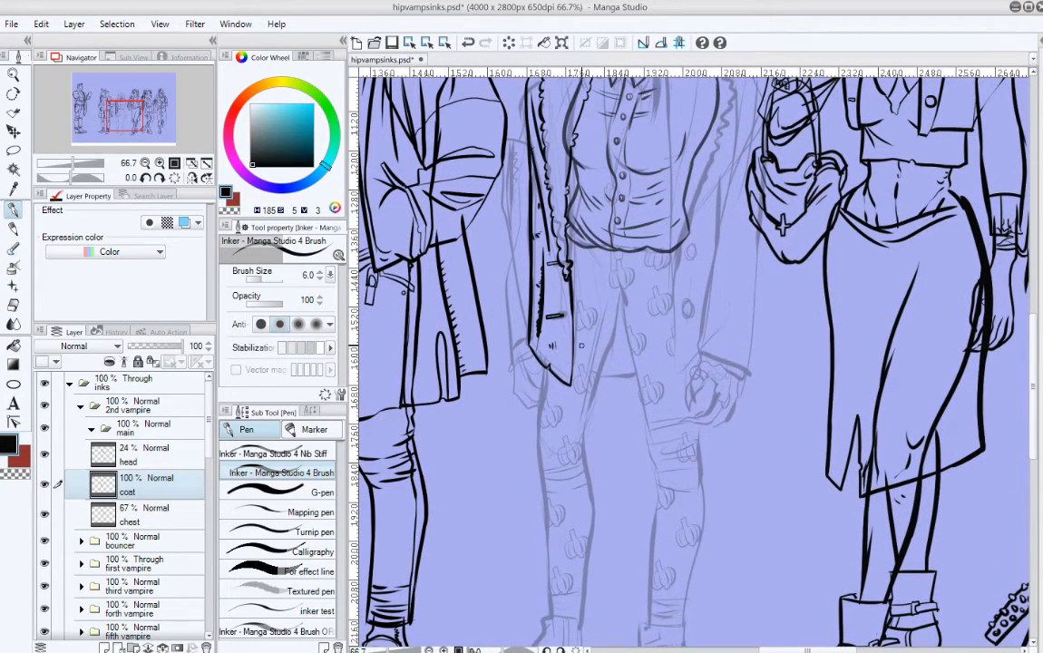
{"action": "key", "text": "ctrl+alt+0"}
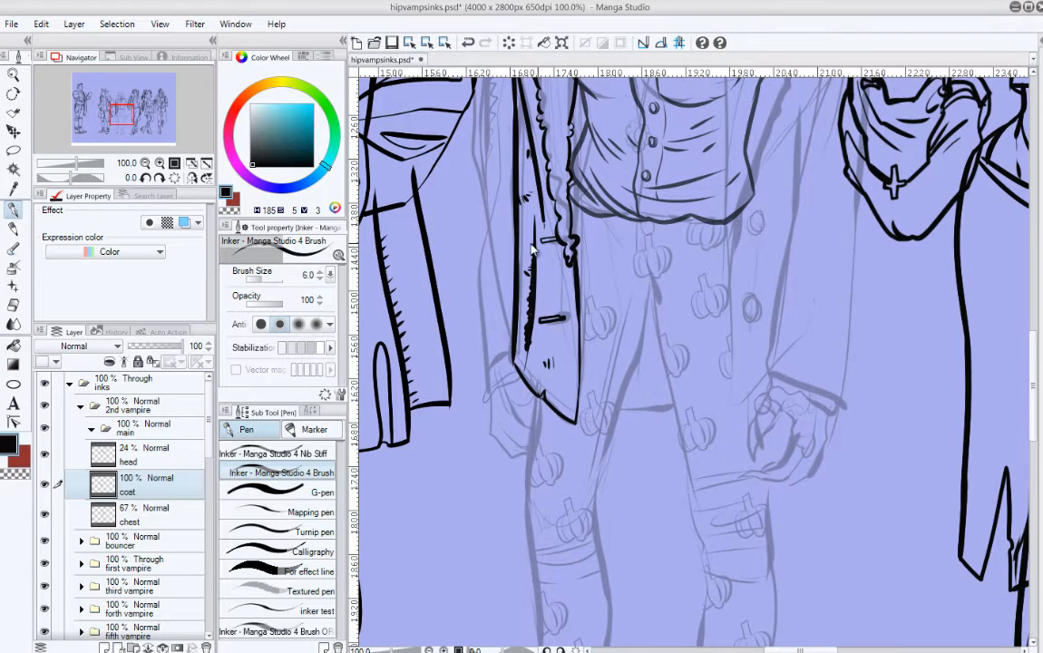
{"action": "scroll", "coordinate": [535, 292], "scroll_direction": "up", "scroll_amount": 1}
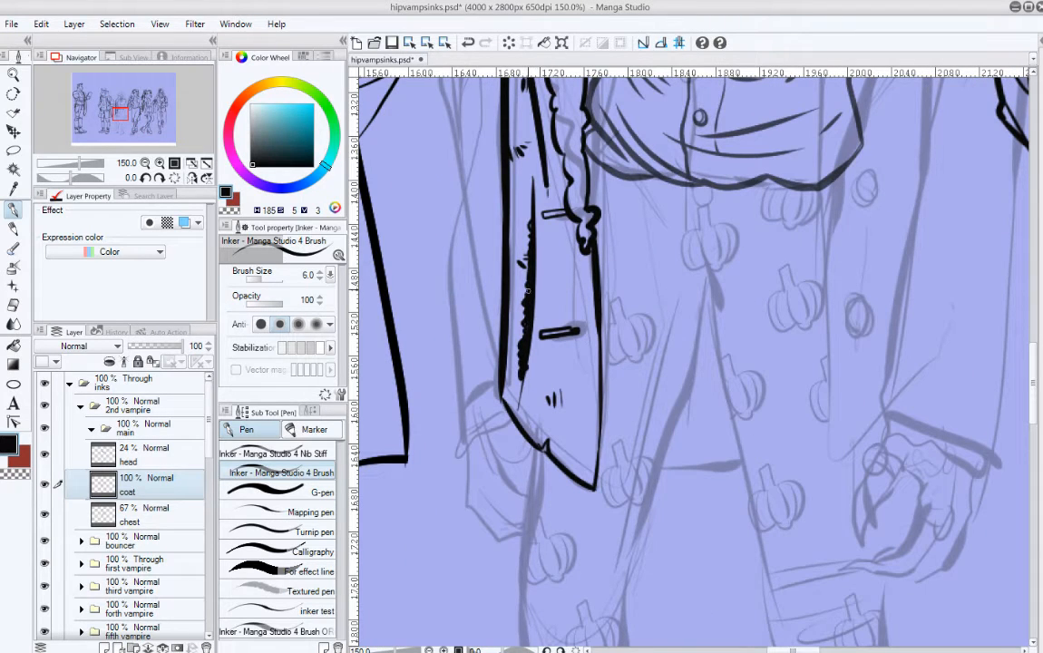
{"action": "key", "text": "e"}
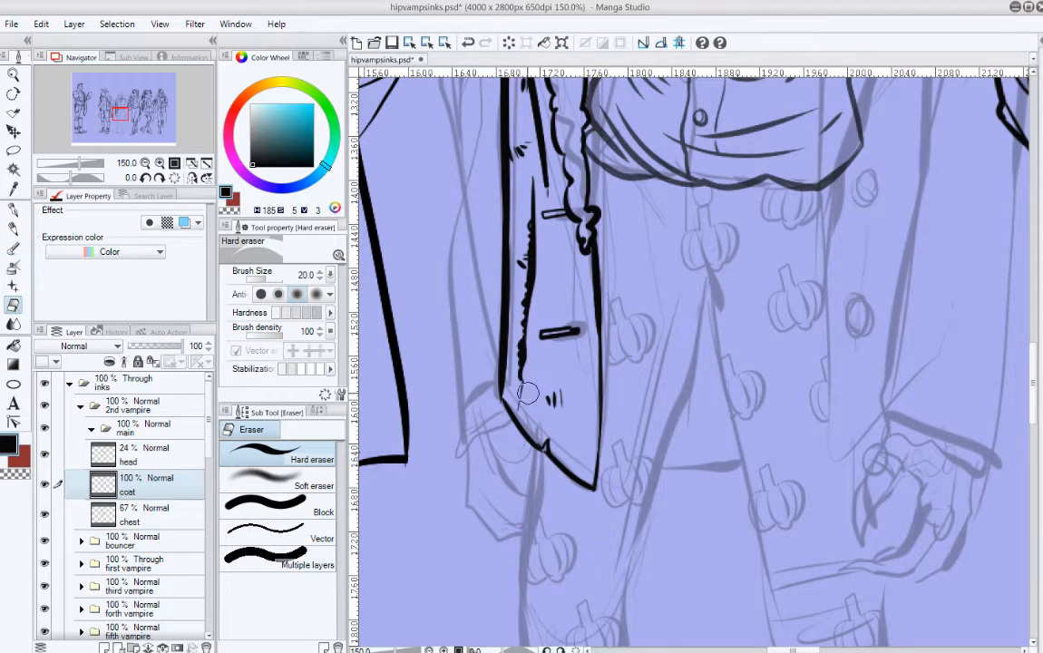
{"action": "left_click_drag", "start_coordinate": [556, 281], "coordinate": [545, 350]}
{"action": "left_click_drag", "start_coordinate": [521, 222], "coordinate": [515, 396]}
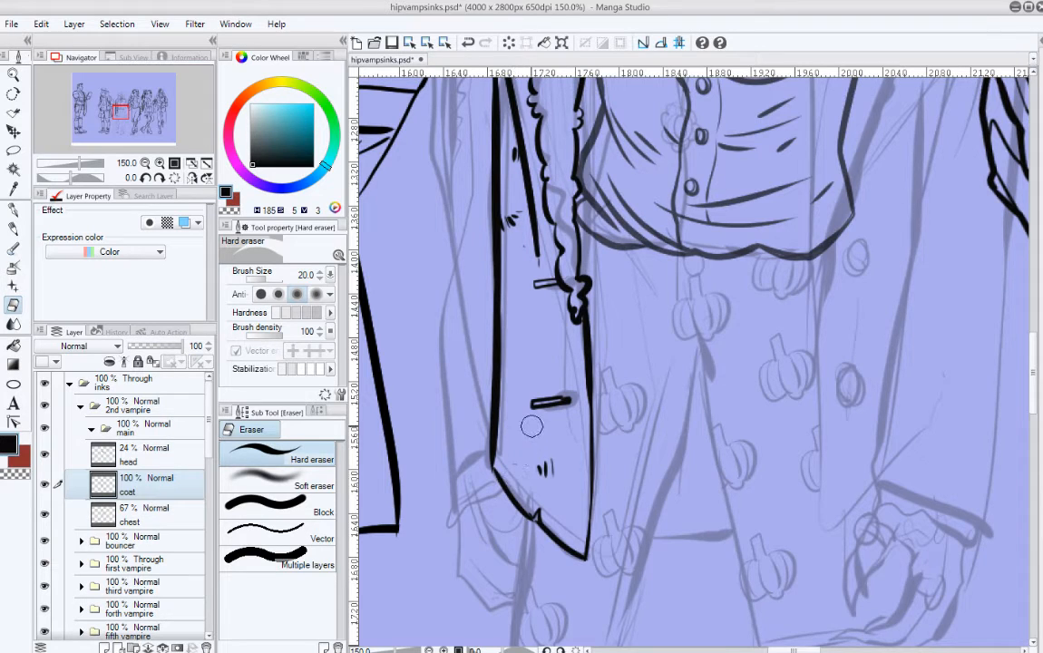
Step: Redraw a thin fold line with the inking pen from mid-panel toward the coat's outer edge
{"action": "scroll", "coordinate": [533, 415], "scroll_direction": "down", "scroll_amount": 1}
{"action": "key", "text": "p"}
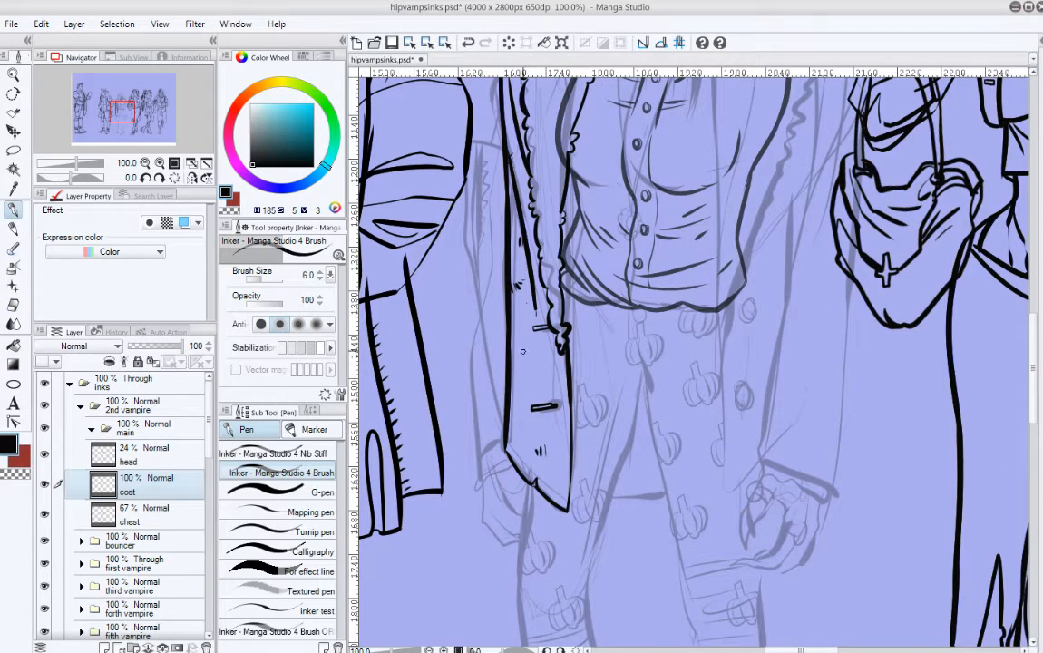
{"action": "mouse_move", "coordinate": [526, 333]}
{"action": "left_mouse_down"}
{"action": "mouse_move", "coordinate": [536, 408]}
{"action": "mouse_move", "coordinate": [523, 431]}
{"action": "left_mouse_up"}
{"action": "key", "text": "ctrl+z"}
{"action": "key", "text": "ctrl+z"}
{"action": "left_click_drag", "start_coordinate": [522, 237], "coordinate": [510, 386]}
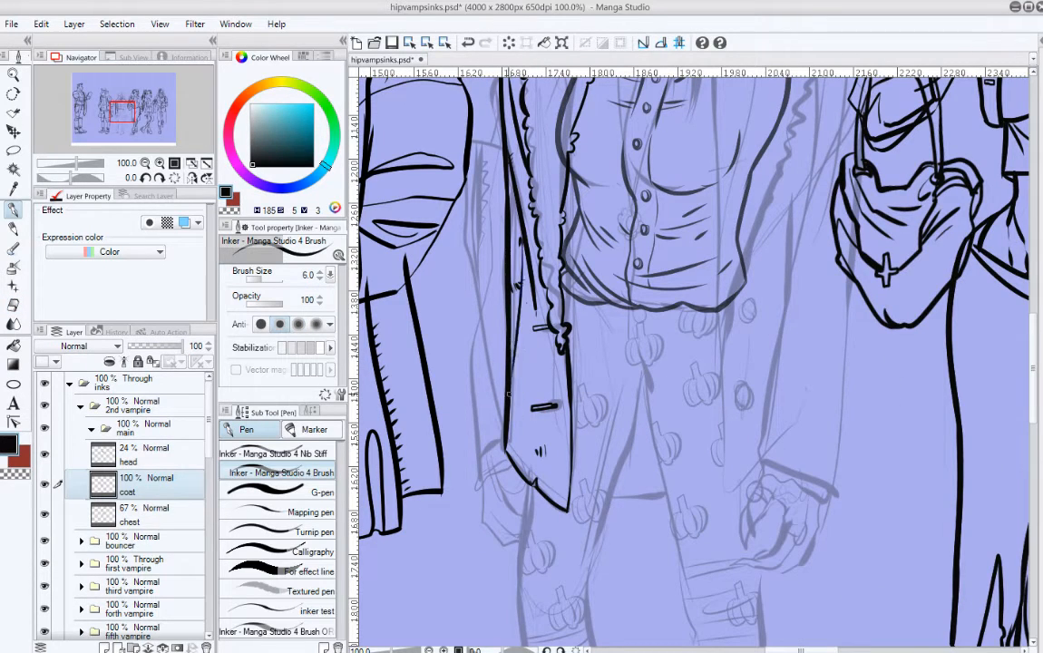
{"action": "key", "text": "ctrl+z"}
{"action": "left_click_drag", "start_coordinate": [519, 245], "coordinate": [508, 341]}
{"action": "key", "text": "ctrl+z"}
{"action": "left_click_drag", "start_coordinate": [521, 249], "coordinate": [509, 357]}
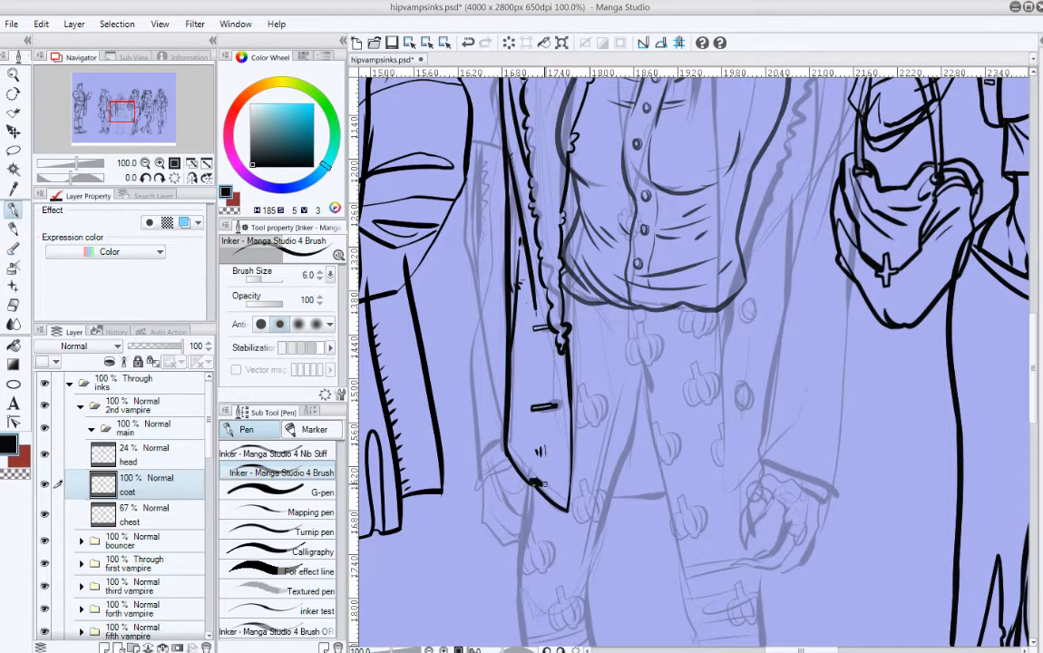
Step: Clean up the small notch in the coat panel's pointed hem with the eraser and pen
{"action": "key", "text": "e"}
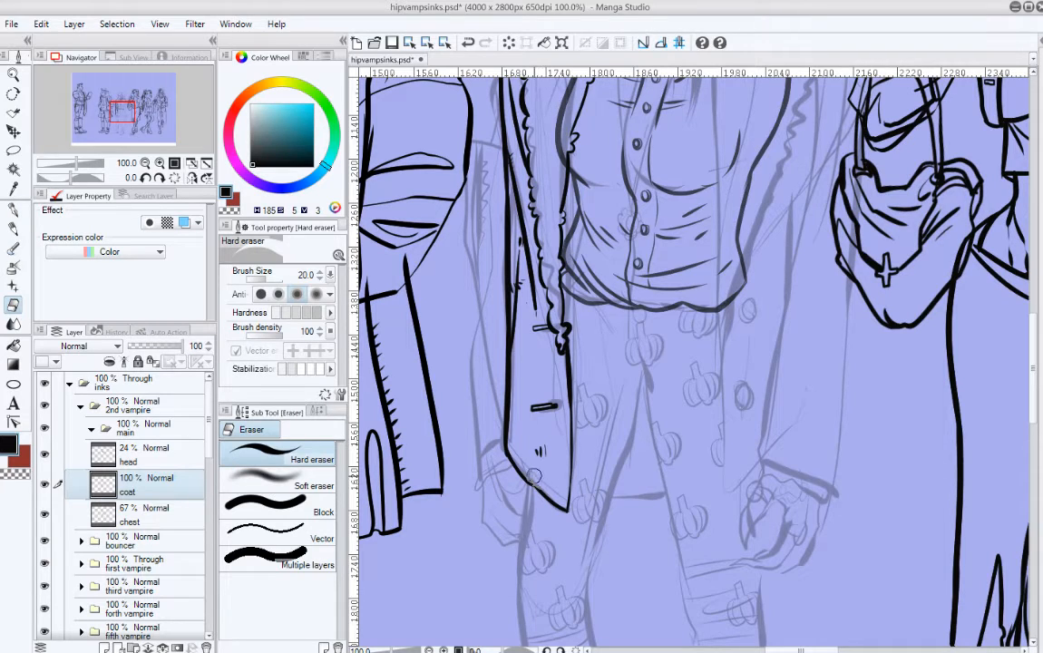
{"action": "key", "text": "p"}
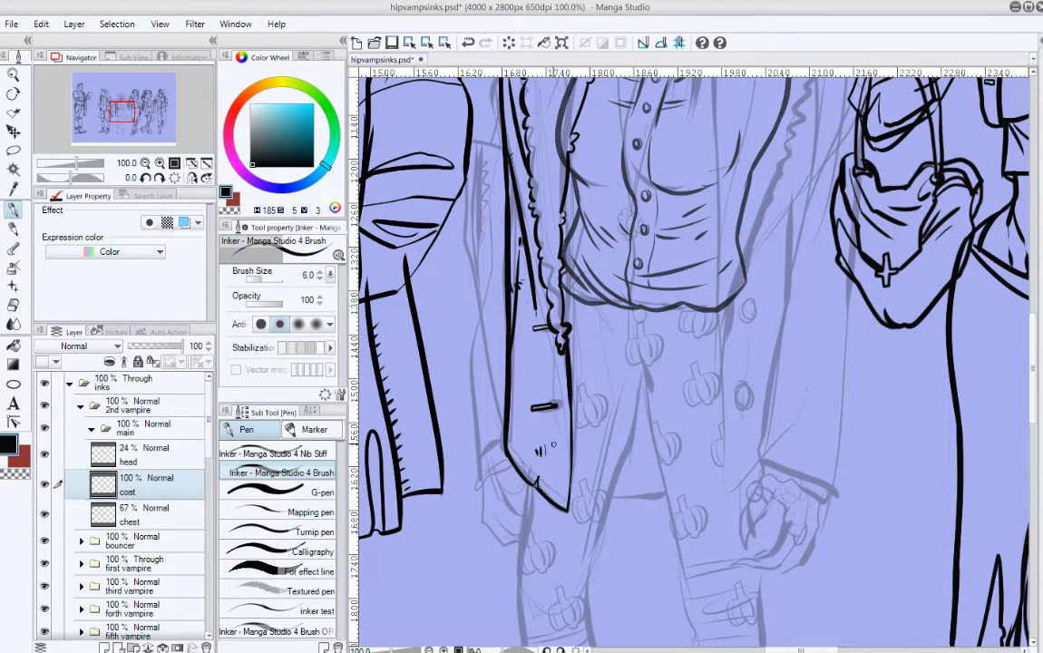
{"action": "key", "text": "e"}
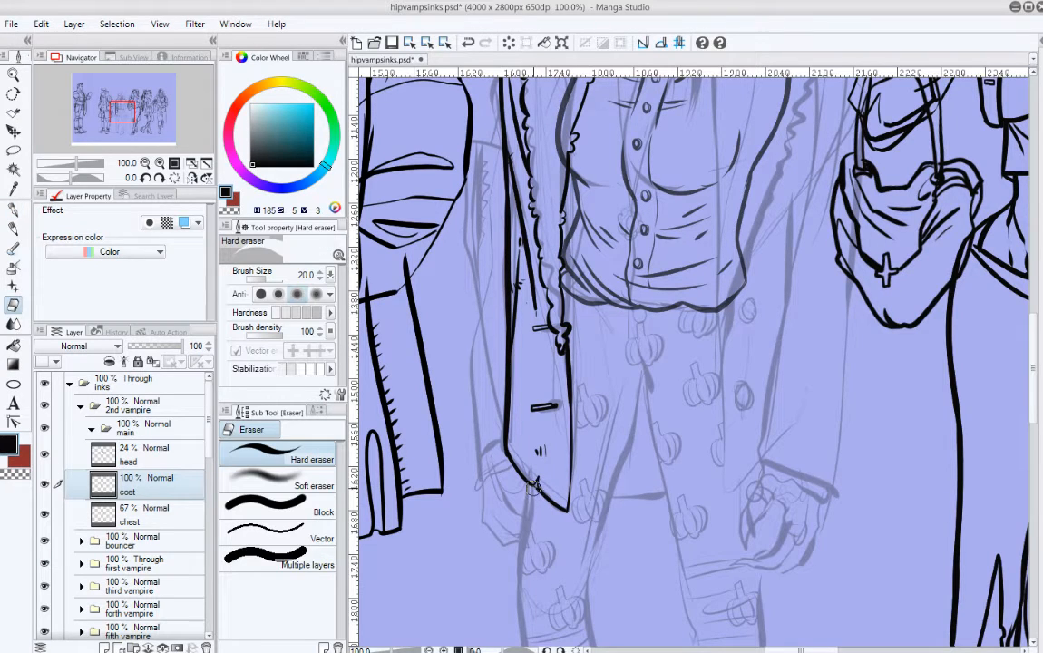
{"action": "key", "text": "p"}
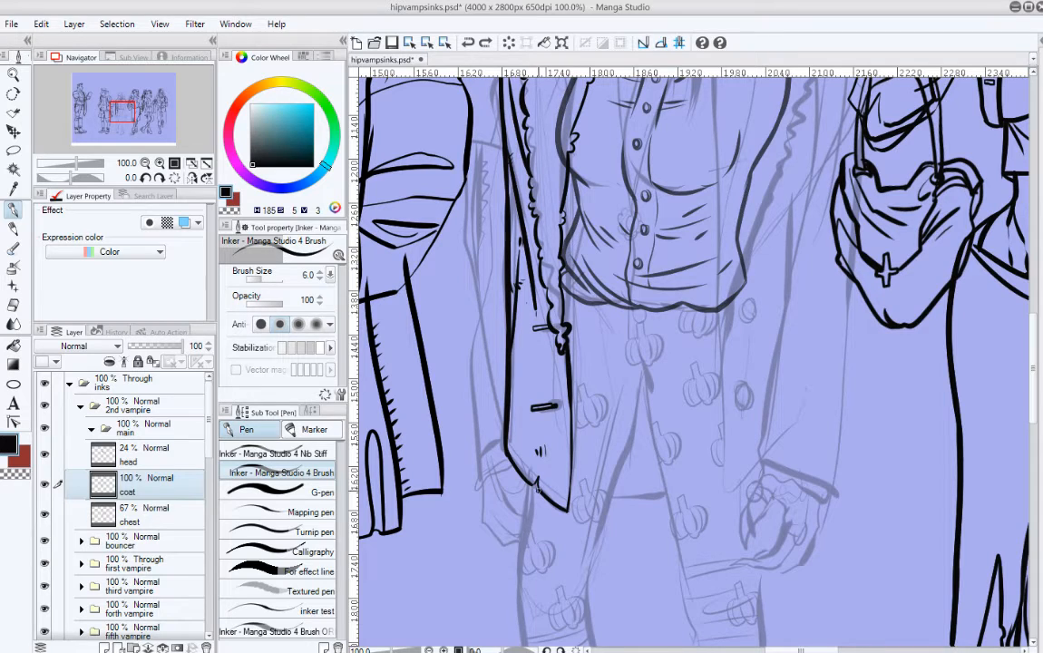
Step: Tidy the ink where the coat's shoulder line meets the fur collar, using the eraser
{"action": "left_click_drag", "start_coordinate": [548, 383], "coordinate": [553, 568]}
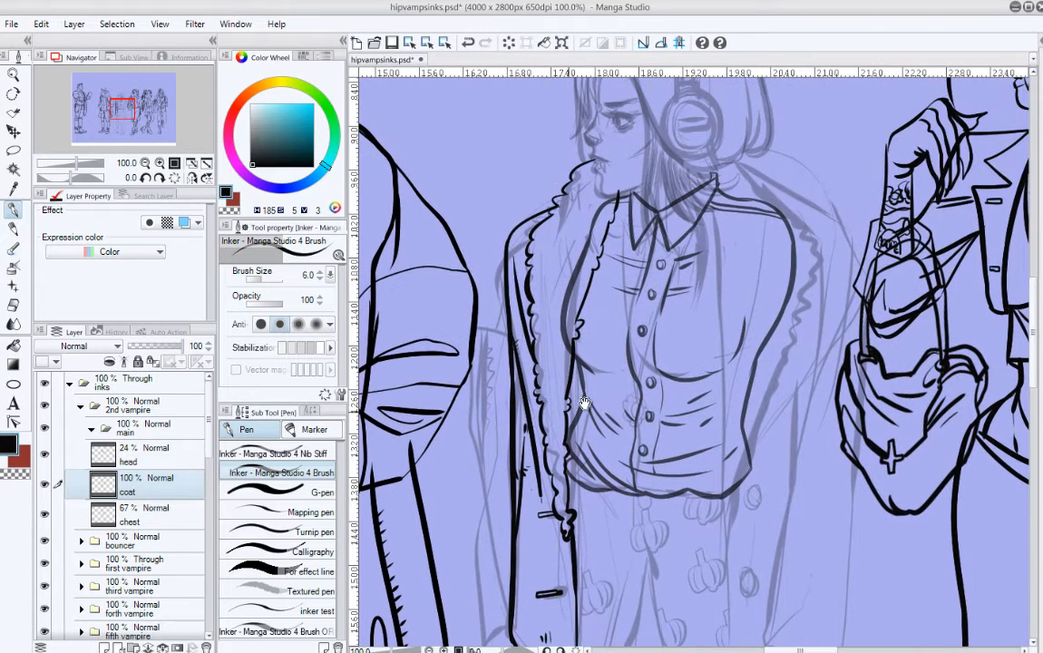
{"action": "key", "text": "e"}
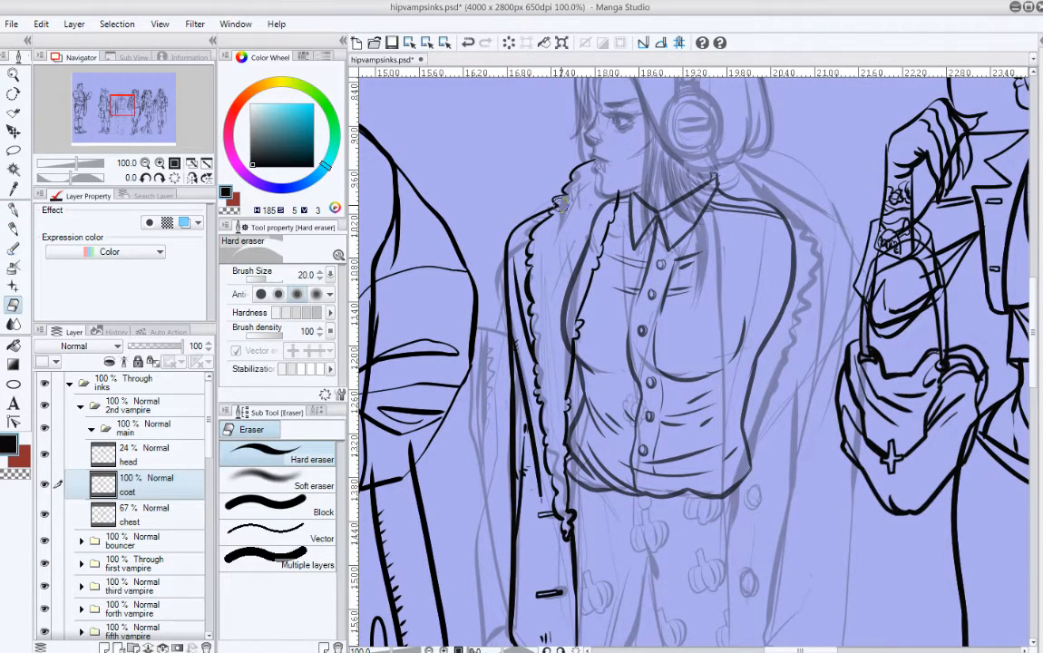
{"action": "key", "text": "p"}
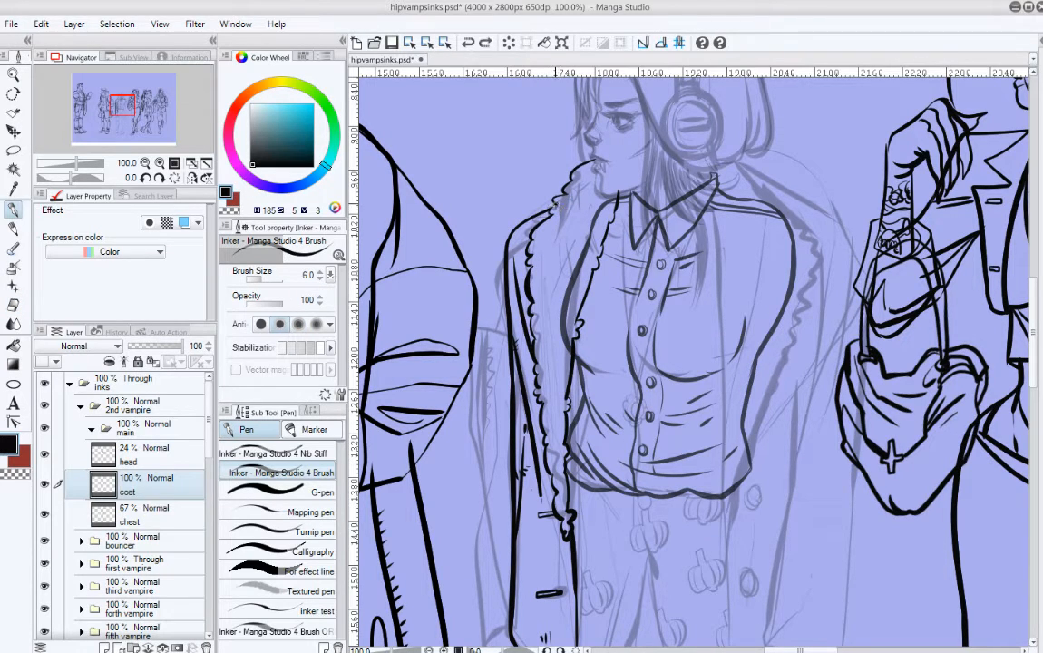
Step: Ink the fur collar's bumpy upper edge across the chin, close its end above the shirt collar and trim the overlap
{"action": "left_click_drag", "start_coordinate": [608, 285], "coordinate": [588, 301]}
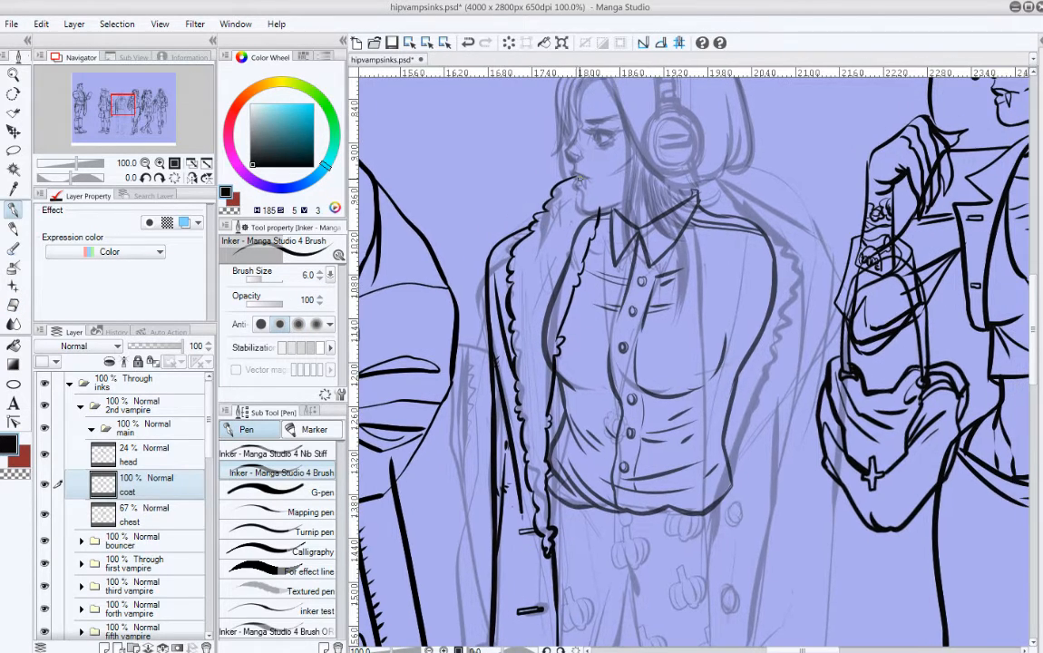
{"action": "left_click_drag", "start_coordinate": [576, 179], "coordinate": [613, 168]}
{"action": "key", "text": "ctrl+z"}
{"action": "left_click_drag", "start_coordinate": [599, 212], "coordinate": [641, 202]}
{"action": "key", "text": "ctrl+z"}
{"action": "mouse_move", "coordinate": [581, 170]}
{"action": "left_mouse_down"}
{"action": "mouse_move", "coordinate": [678, 157]}
{"action": "mouse_move", "coordinate": [728, 165]}
{"action": "left_mouse_up"}
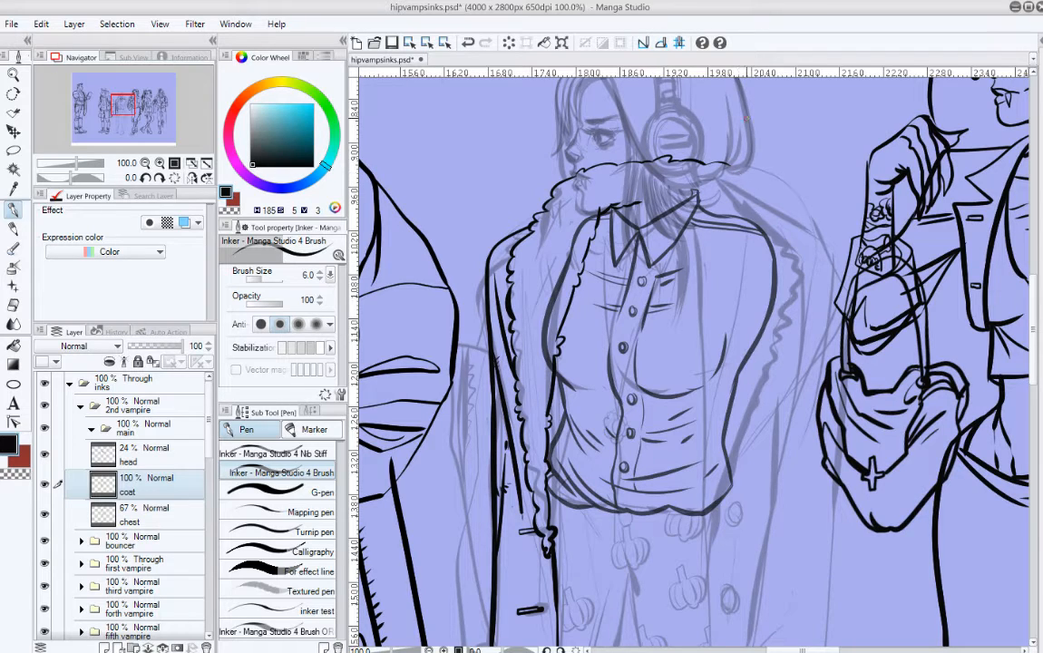
{"action": "key", "text": "ctrl+z"}
{"action": "key", "text": "ctrl+z"}
{"action": "left_click_drag", "start_coordinate": [667, 219], "coordinate": [664, 216]}
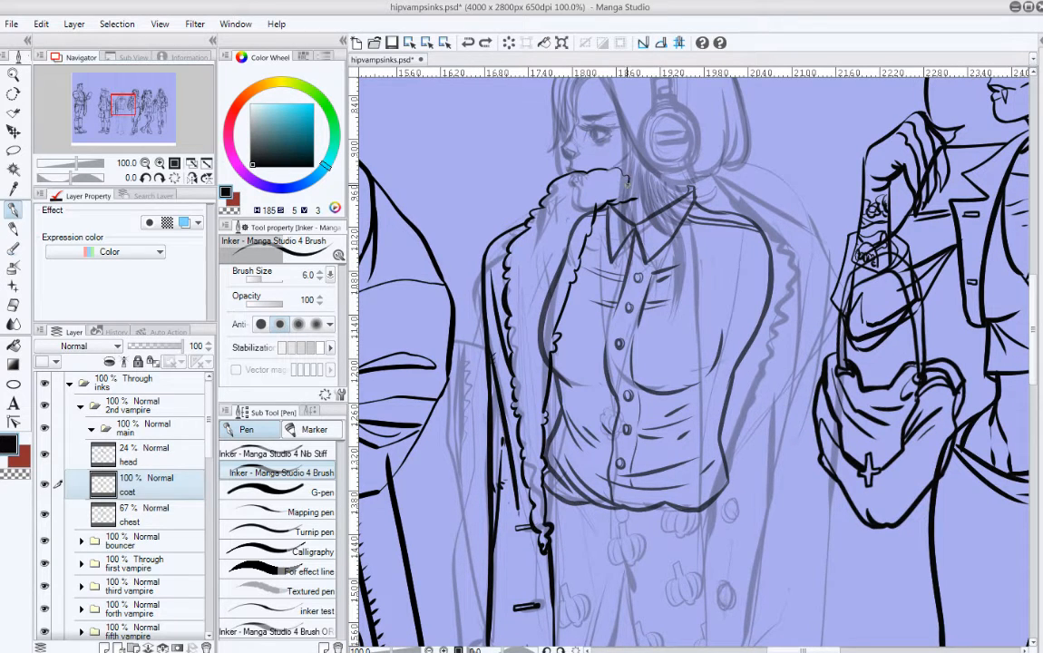
{"action": "key", "text": "e"}
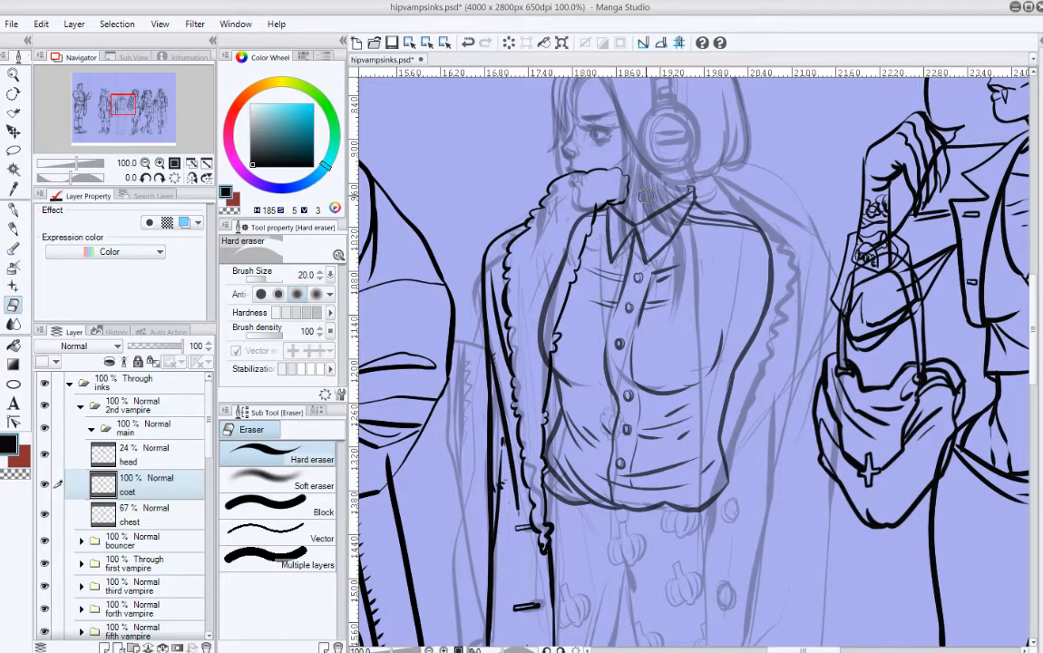
{"action": "key", "text": "p"}
Step: Ink the opposite side of the fur collar from below the headphones over the shoulder, and start its inner edge
{"action": "mouse_move", "coordinate": [721, 245]}
{"action": "left_mouse_down"}
{"action": "mouse_move", "coordinate": [685, 231]}
{"action": "mouse_move", "coordinate": [678, 167]}
{"action": "mouse_move", "coordinate": [665, 237]}
{"action": "mouse_move", "coordinate": [624, 160]}
{"action": "mouse_move", "coordinate": [697, 192]}
{"action": "left_mouse_up"}
{"action": "key", "text": "ctrl+z"}
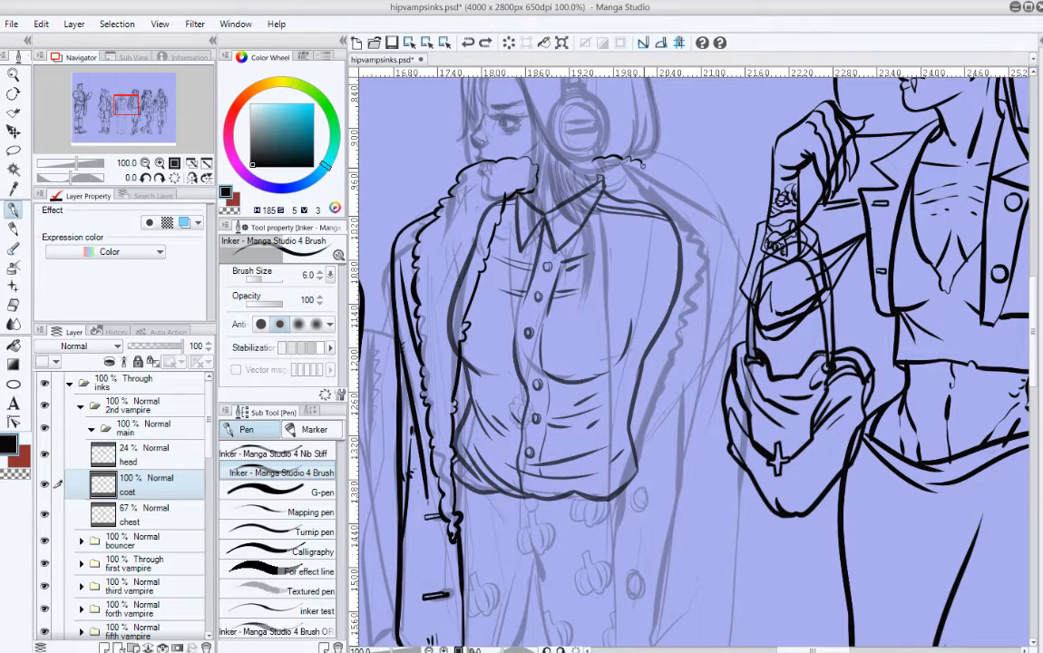
{"action": "left_click_drag", "start_coordinate": [641, 165], "coordinate": [673, 198]}
{"action": "left_click_drag", "start_coordinate": [676, 205], "coordinate": [688, 248]}
{"action": "key", "text": "ctrl+z"}
{"action": "left_click_drag", "start_coordinate": [594, 168], "coordinate": [600, 184]}
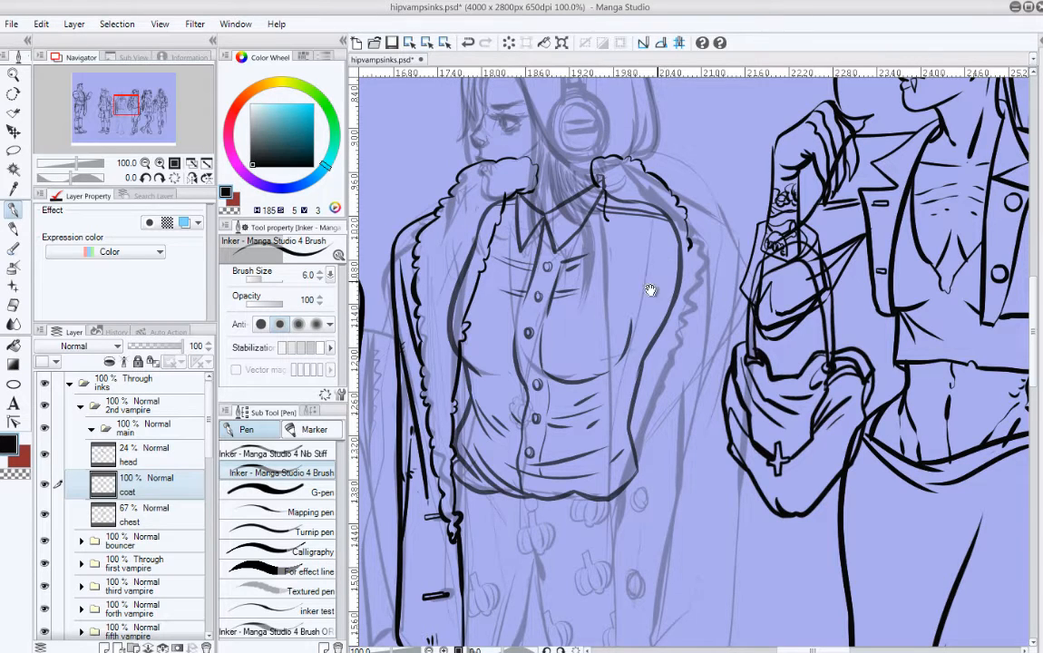
Step: Ink the opposite fur trim's wavy inner edge from the shirt collar down past the shirt's hem
{"action": "mouse_move", "coordinate": [612, 229]}
{"action": "left_mouse_down"}
{"action": "mouse_move", "coordinate": [597, 182]}
{"action": "mouse_move", "coordinate": [597, 247]}
{"action": "left_mouse_up"}
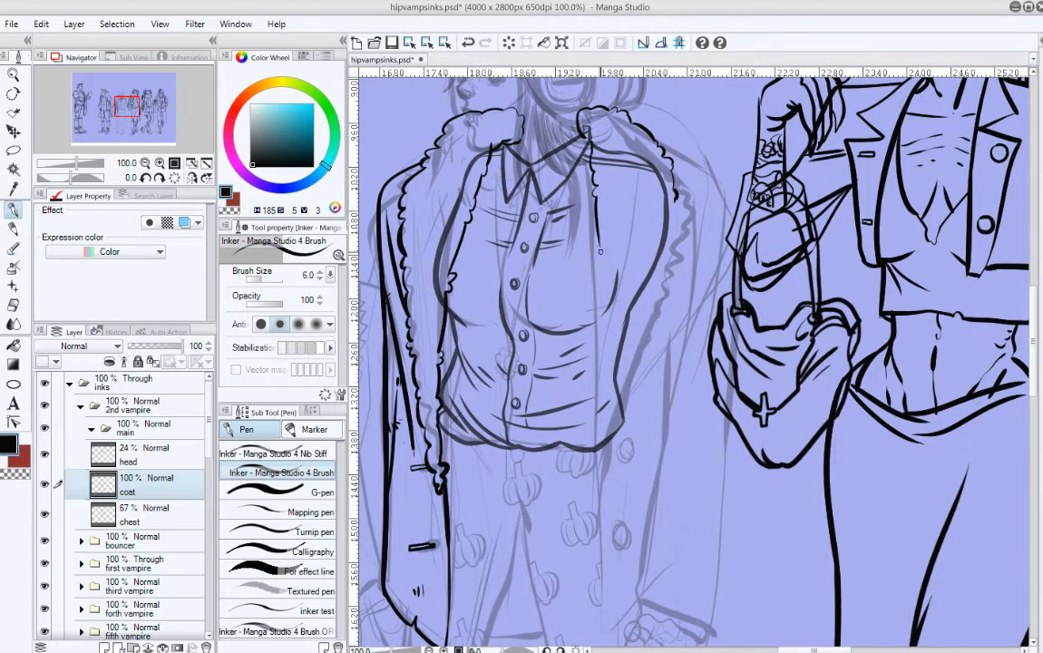
{"action": "key", "text": "ctrl+z"}
{"action": "mouse_move", "coordinate": [596, 197]}
{"action": "left_mouse_down"}
{"action": "mouse_move", "coordinate": [594, 429]}
{"action": "mouse_move", "coordinate": [612, 400]}
{"action": "mouse_move", "coordinate": [622, 310]}
{"action": "mouse_move", "coordinate": [605, 381]}
{"action": "left_mouse_up"}
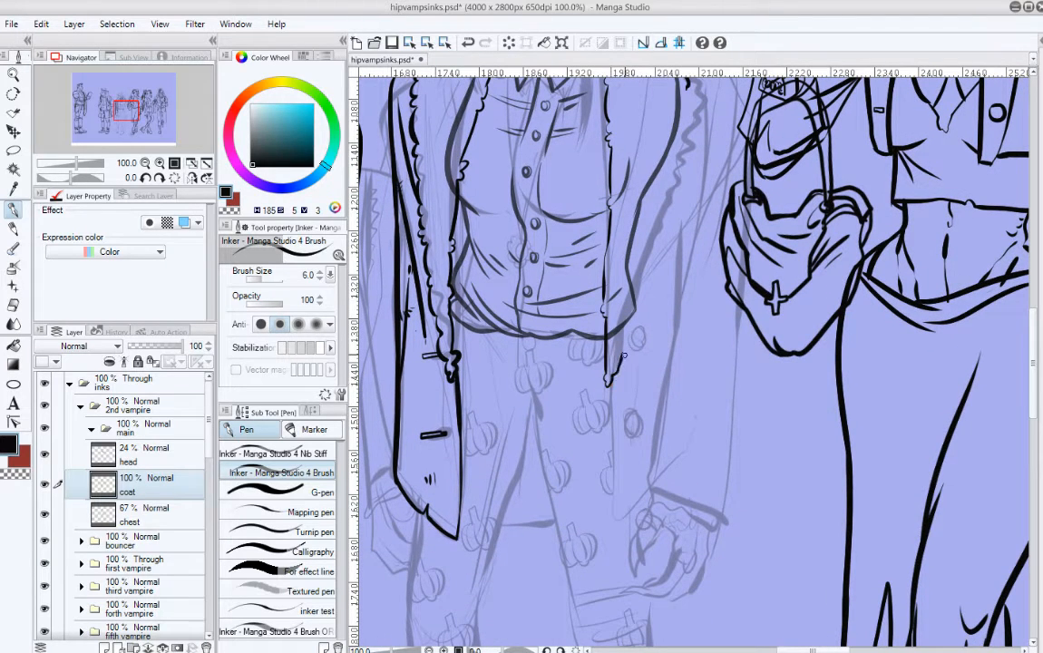
Step: Ink the bumpy outer edge of the fur trim on the headphone side, from the shoulder down to its pointed end below the shirt hem
{"action": "left_click_drag", "start_coordinate": [569, 272], "coordinate": [569, 337]}
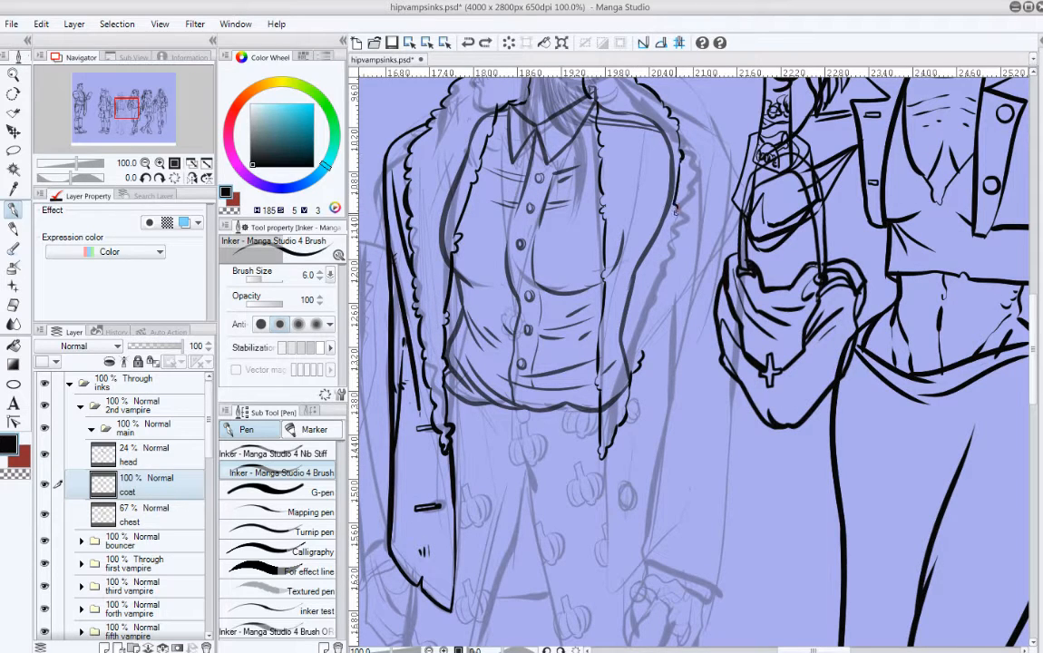
{"action": "left_click_drag", "start_coordinate": [605, 193], "coordinate": [668, 378]}
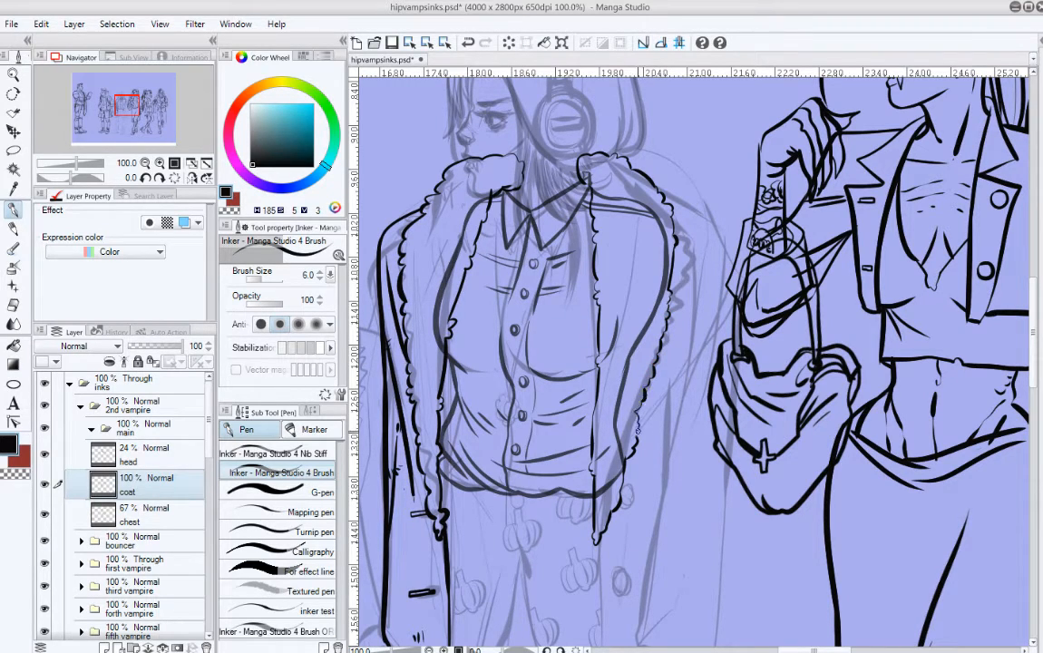
{"action": "scroll", "coordinate": [660, 413], "scroll_direction": "up", "scroll_amount": 3}
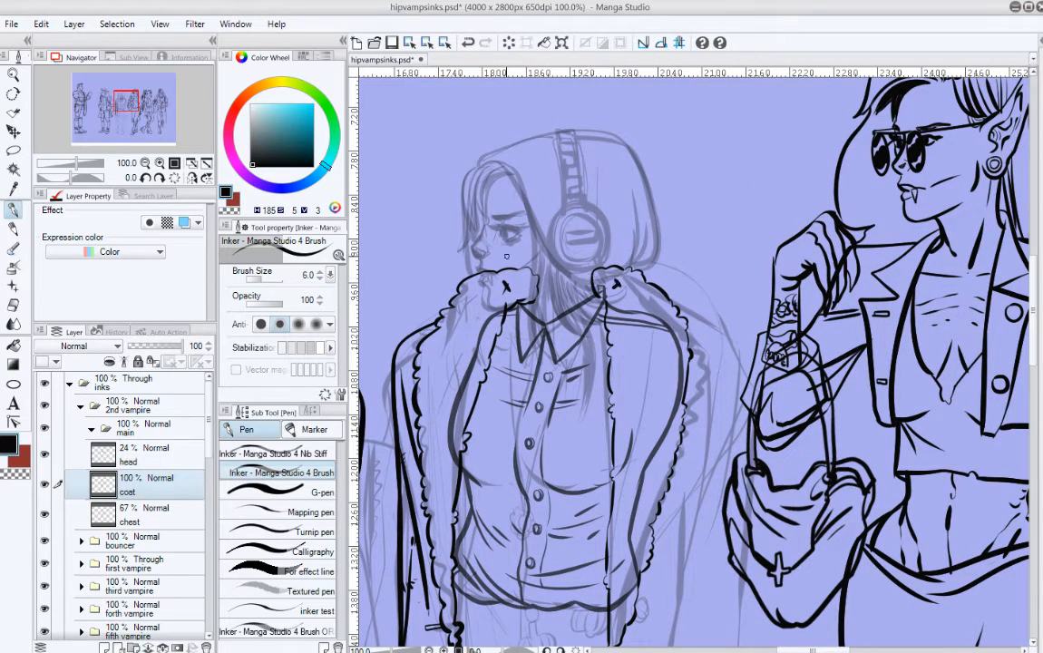
{"action": "left_click_drag", "start_coordinate": [489, 288], "coordinate": [508, 314]}
{"action": "key", "text": "ctrl+z"}
{"action": "key", "text": "ctrl+z"}
{"action": "key", "text": "ctrl+z"}
{"action": "key", "text": "ctrl+z"}
{"action": "mouse_move", "coordinate": [548, 301]}
{"action": "left_mouse_down"}
{"action": "mouse_move", "coordinate": [597, 271]}
{"action": "mouse_move", "coordinate": [614, 275]}
{"action": "left_mouse_up"}
{"action": "key", "text": "ctrl+z"}
{"action": "key", "text": "ctrl+z"}
Step: Ink the coat's shoulder line on the headphone side, from the fur collar over the shoulder, and start the outer edge downward
{"action": "left_click_drag", "start_coordinate": [632, 490], "coordinate": [674, 303]}
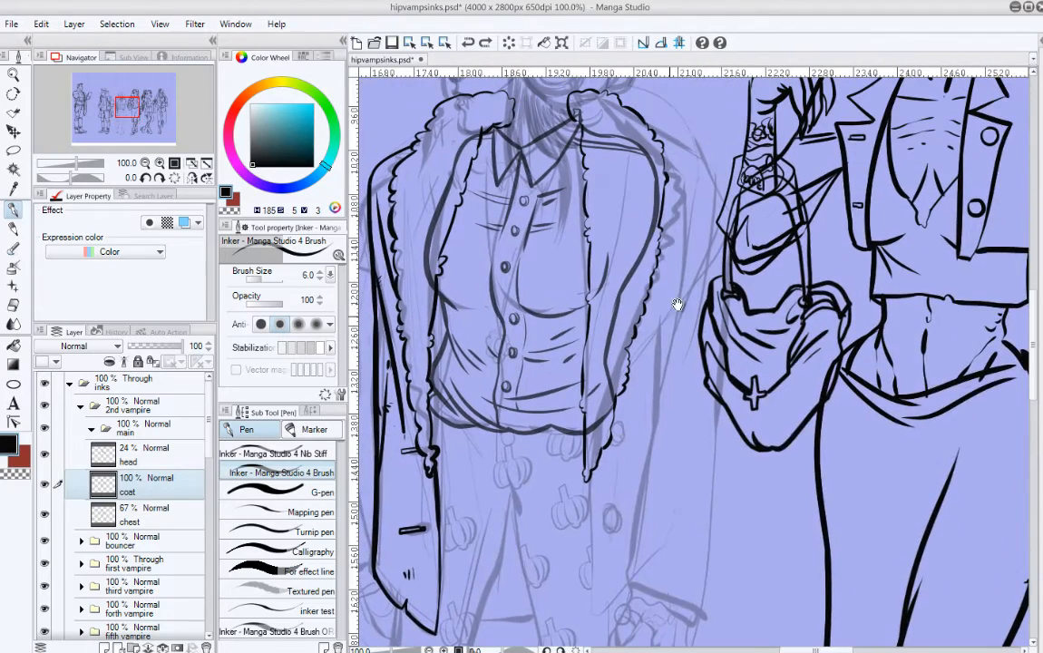
{"action": "mouse_move", "coordinate": [678, 137]}
{"action": "left_mouse_down"}
{"action": "mouse_move", "coordinate": [679, 190]}
{"action": "mouse_move", "coordinate": [715, 208]}
{"action": "left_mouse_up"}
{"action": "key", "text": "ctrl+z"}
{"action": "key", "text": "ctrl+z"}
{"action": "left_click_drag", "start_coordinate": [636, 173], "coordinate": [700, 213]}
{"action": "key", "text": "ctrl+z"}
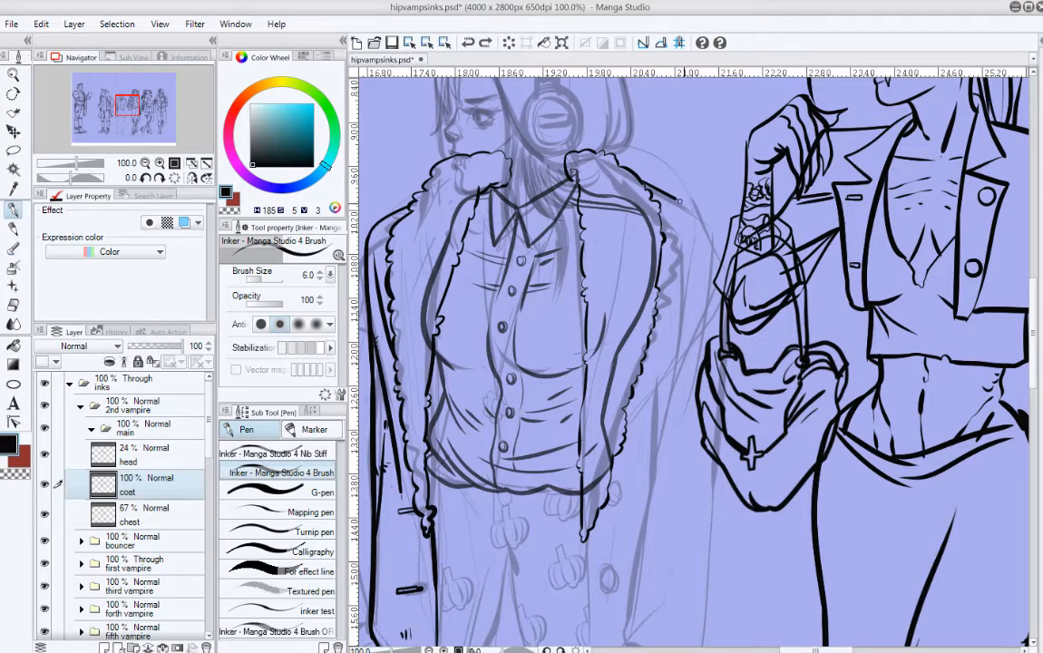
{"action": "left_click_drag", "start_coordinate": [610, 178], "coordinate": [635, 256]}
{"action": "left_click_drag", "start_coordinate": [698, 275], "coordinate": [674, 184]}
{"action": "mouse_move", "coordinate": [675, 459]}
{"action": "left_mouse_down"}
{"action": "mouse_move", "coordinate": [657, 365]}
{"action": "mouse_move", "coordinate": [671, 301]}
{"action": "mouse_move", "coordinate": [584, 378]}
{"action": "left_mouse_up"}
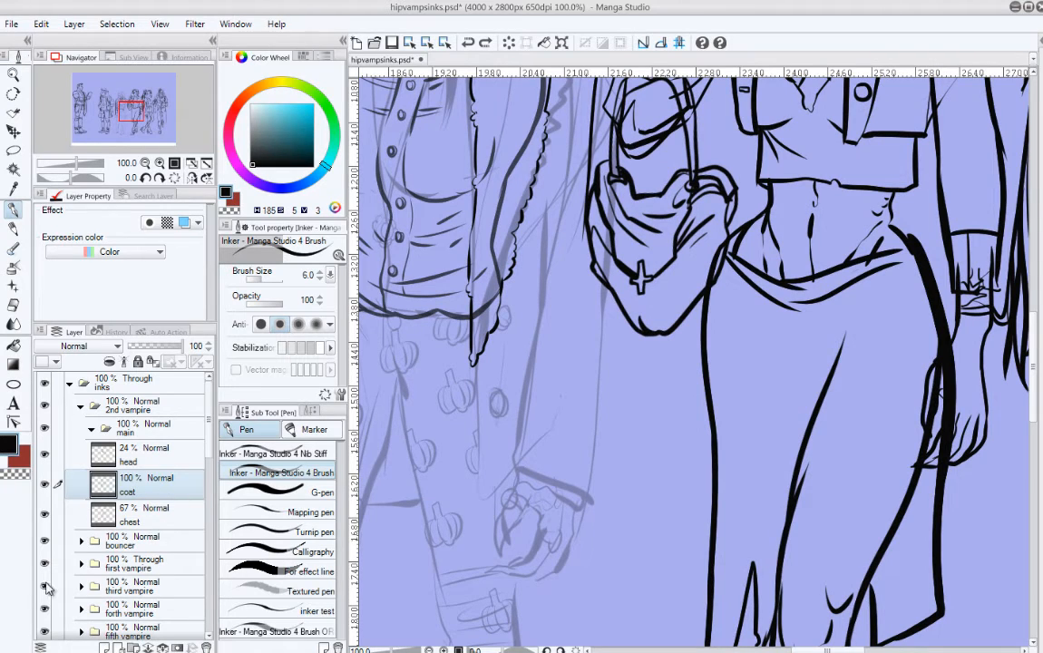
Step: Hide the third vampire's layer folder and ink the coat's long outer edge from the shoulder down towards the pencilled hand
{"action": "left_click", "coordinate": [44, 539]}
{"action": "left_click_drag", "start_coordinate": [559, 339], "coordinate": [578, 416]}
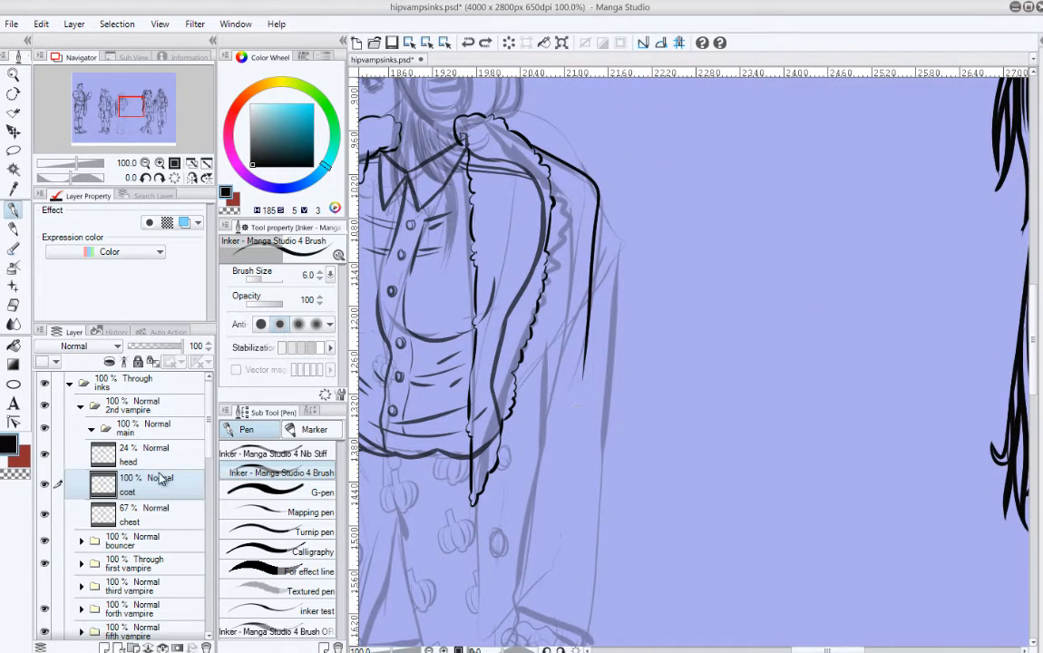
{"action": "left_click_drag", "start_coordinate": [588, 301], "coordinate": [572, 473]}
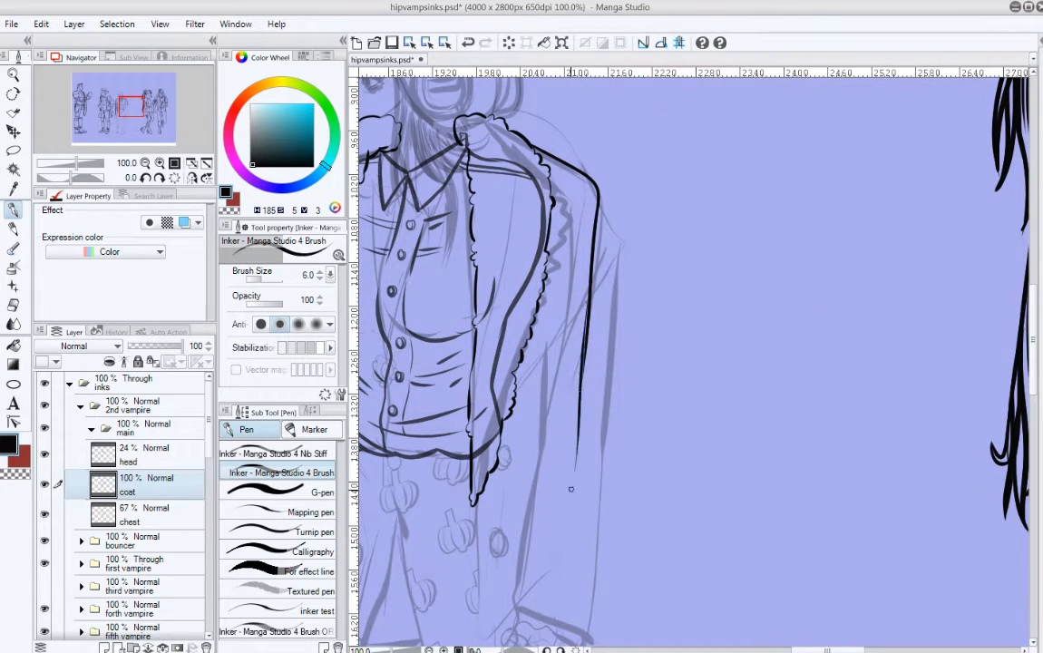
{"action": "left_click_drag", "start_coordinate": [596, 397], "coordinate": [595, 270]}
{"action": "key", "text": "ctrl+z"}
{"action": "left_click_drag", "start_coordinate": [592, 174], "coordinate": [567, 431]}
{"action": "key", "text": "ctrl+z"}
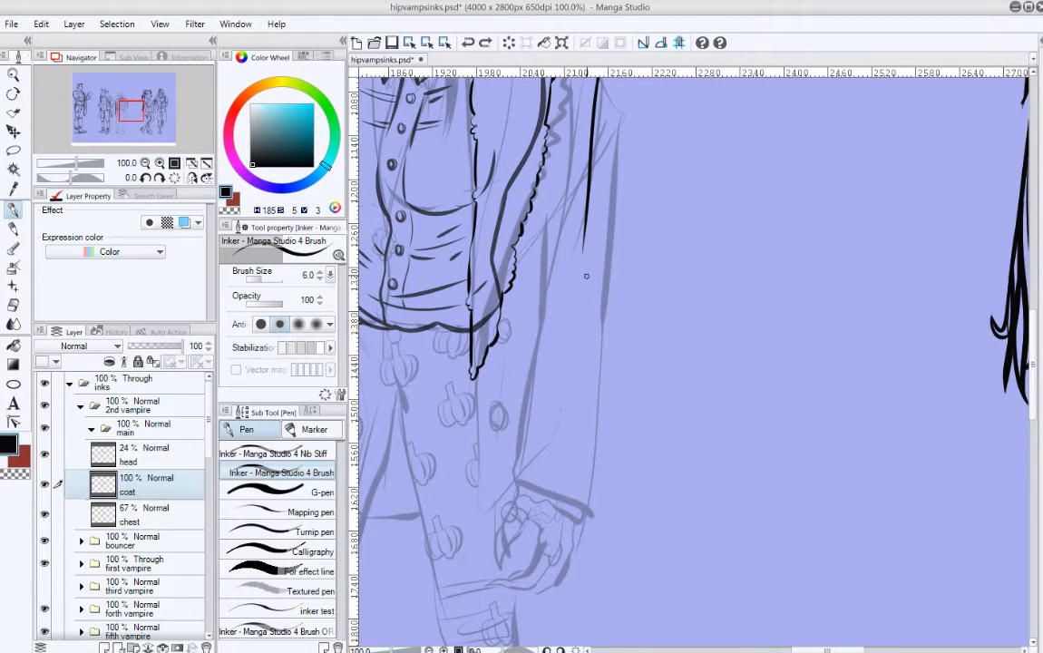
{"action": "left_click_drag", "start_coordinate": [596, 177], "coordinate": [563, 490]}
{"action": "mouse_move", "coordinate": [563, 473]}
{"action": "left_mouse_down"}
{"action": "mouse_move", "coordinate": [594, 353]}
{"action": "mouse_move", "coordinate": [590, 298]}
{"action": "left_mouse_up"}
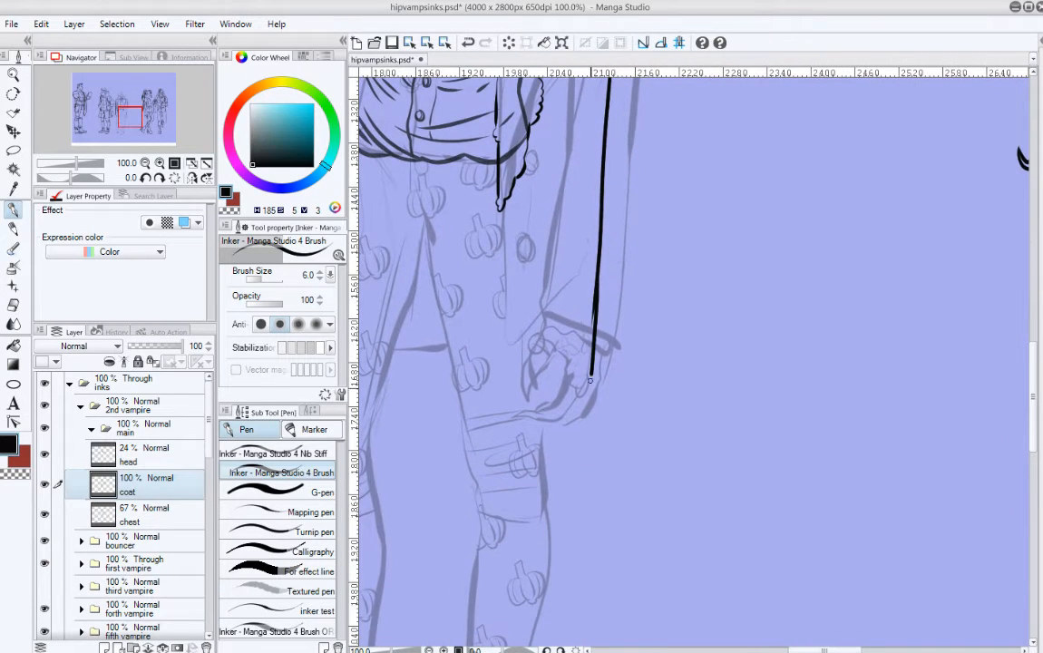
{"action": "key", "text": "ctrl+z"}
Step: Ink the front panel's straight inner edge and slanted hem below the fur trim, and erase the overshooting line at the outer corner
{"action": "left_click_drag", "start_coordinate": [499, 209], "coordinate": [504, 341]}
{"action": "key", "text": "ctrl+z"}
{"action": "mouse_move", "coordinate": [498, 208]}
{"action": "left_mouse_down"}
{"action": "mouse_move", "coordinate": [505, 352]}
{"action": "mouse_move", "coordinate": [573, 297]}
{"action": "left_mouse_up"}
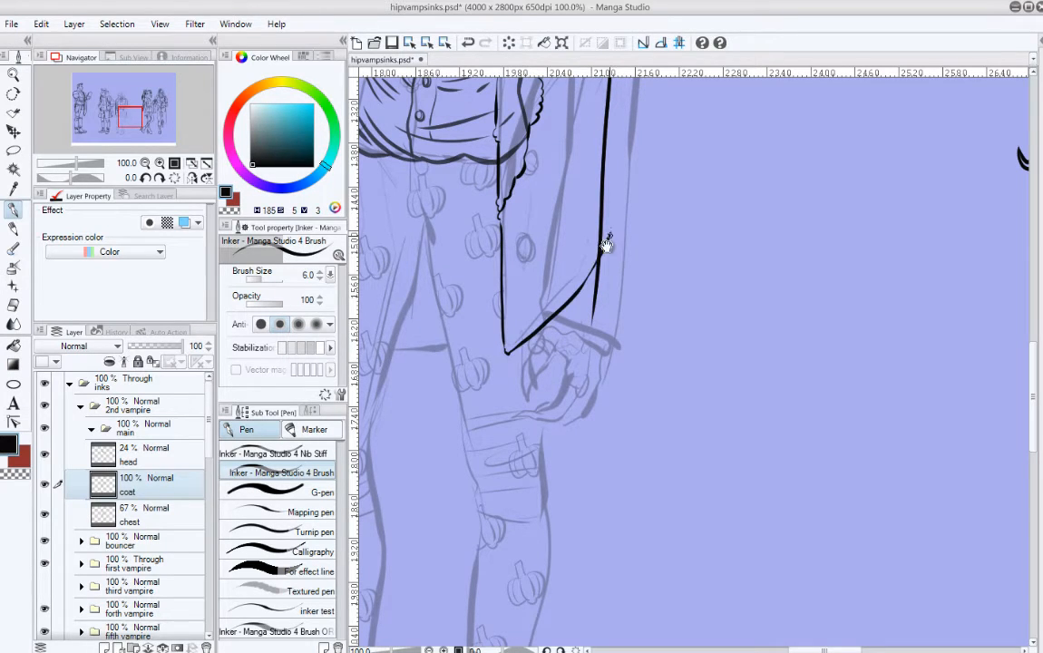
{"action": "mouse_move", "coordinate": [600, 239]}
{"action": "left_mouse_down"}
{"action": "mouse_move", "coordinate": [616, 417]}
{"action": "mouse_move", "coordinate": [621, 397]}
{"action": "mouse_move", "coordinate": [608, 467]}
{"action": "left_mouse_up"}
{"action": "key", "text": "e"}
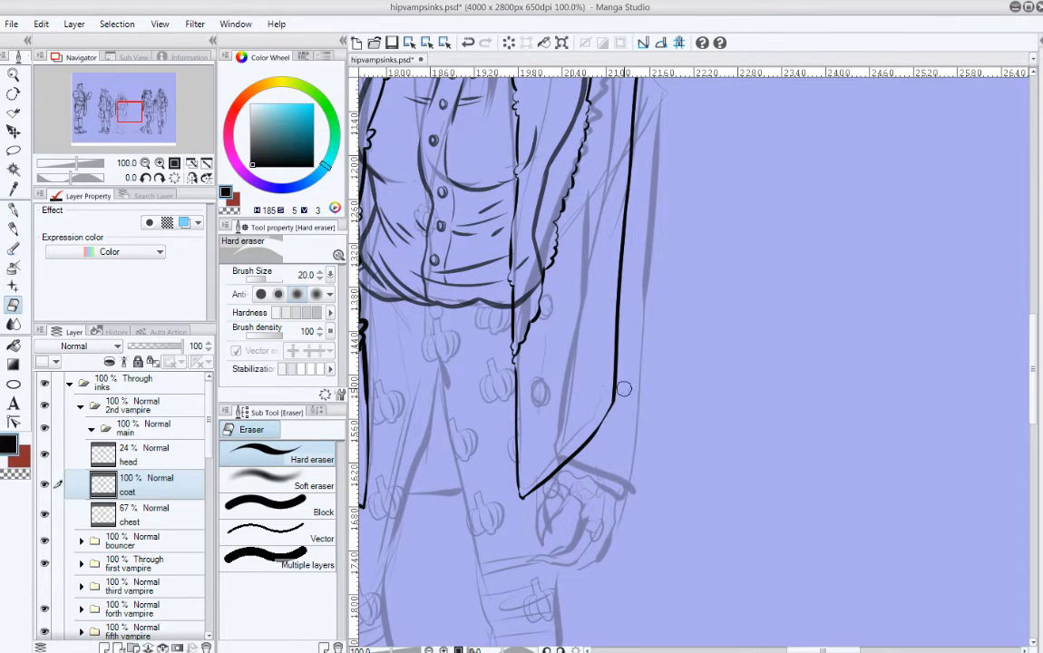
{"action": "mouse_move", "coordinate": [558, 354]}
{"action": "left_mouse_down"}
{"action": "mouse_move", "coordinate": [670, 438]}
{"action": "mouse_move", "coordinate": [672, 412]}
{"action": "mouse_move", "coordinate": [814, 283]}
{"action": "mouse_move", "coordinate": [805, 402]}
{"action": "mouse_move", "coordinate": [782, 356]}
{"action": "mouse_move", "coordinate": [824, 291]}
{"action": "mouse_move", "coordinate": [709, 427]}
{"action": "mouse_move", "coordinate": [663, 226]}
{"action": "left_mouse_up"}
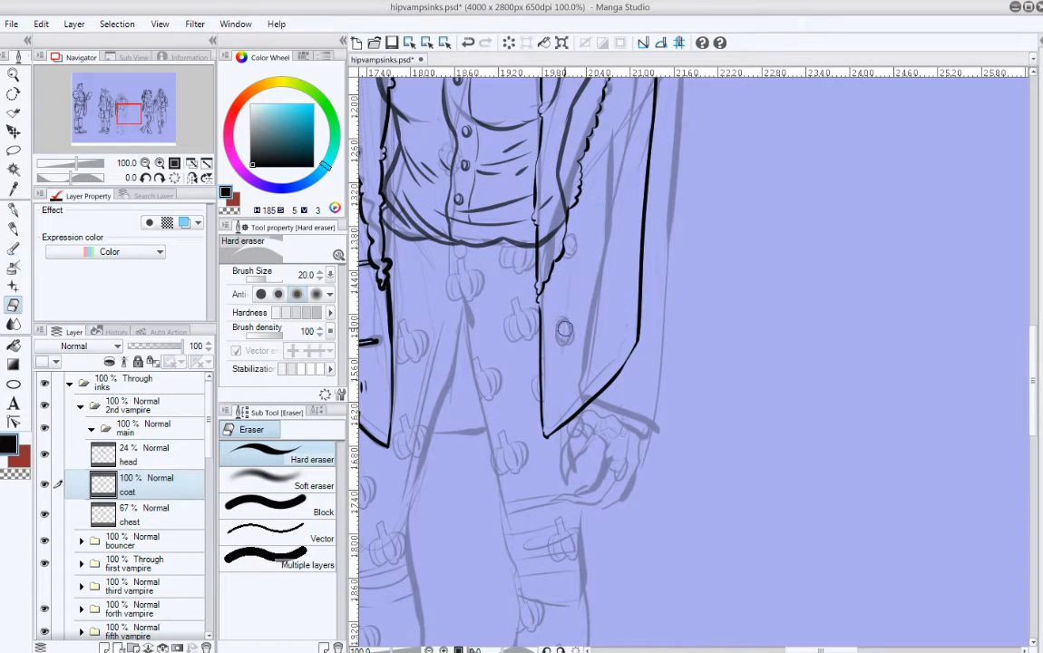
Step: Ink two round coat buttons with crossed stitches on the front panel, one beside the fur trim and one below it
{"action": "key", "text": "p"}
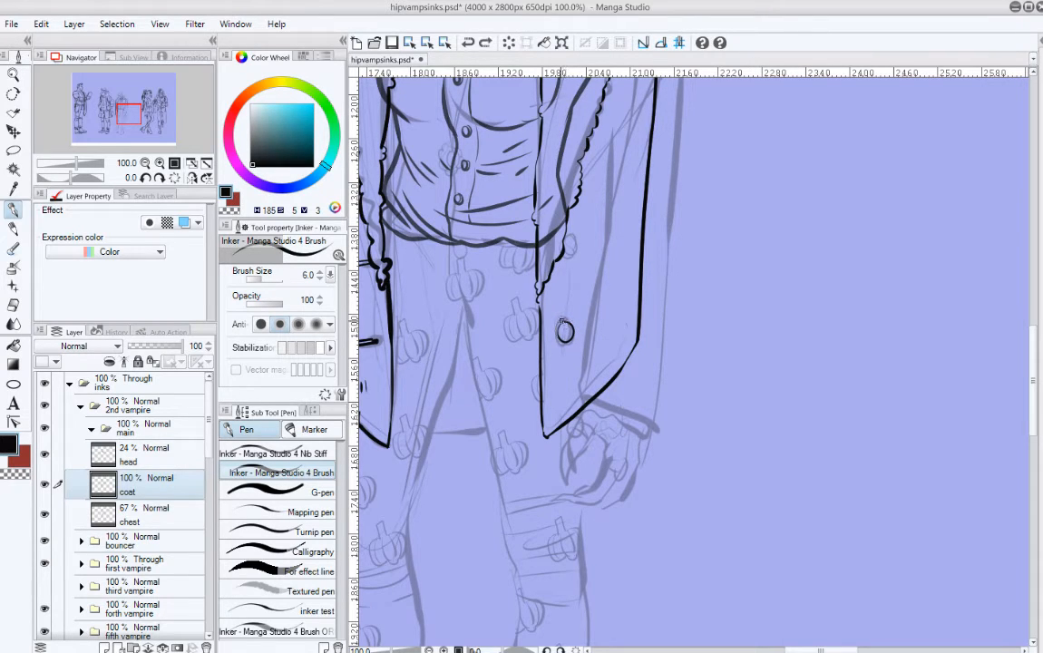
{"action": "key", "text": "ctrl+z"}
{"action": "key", "text": "ctrl+z"}
{"action": "left_click_drag", "start_coordinate": [569, 327], "coordinate": [561, 336]}
{"action": "left_click_drag", "start_coordinate": [561, 328], "coordinate": [568, 335]}
{"action": "left_click_drag", "start_coordinate": [564, 237], "coordinate": [573, 248]}
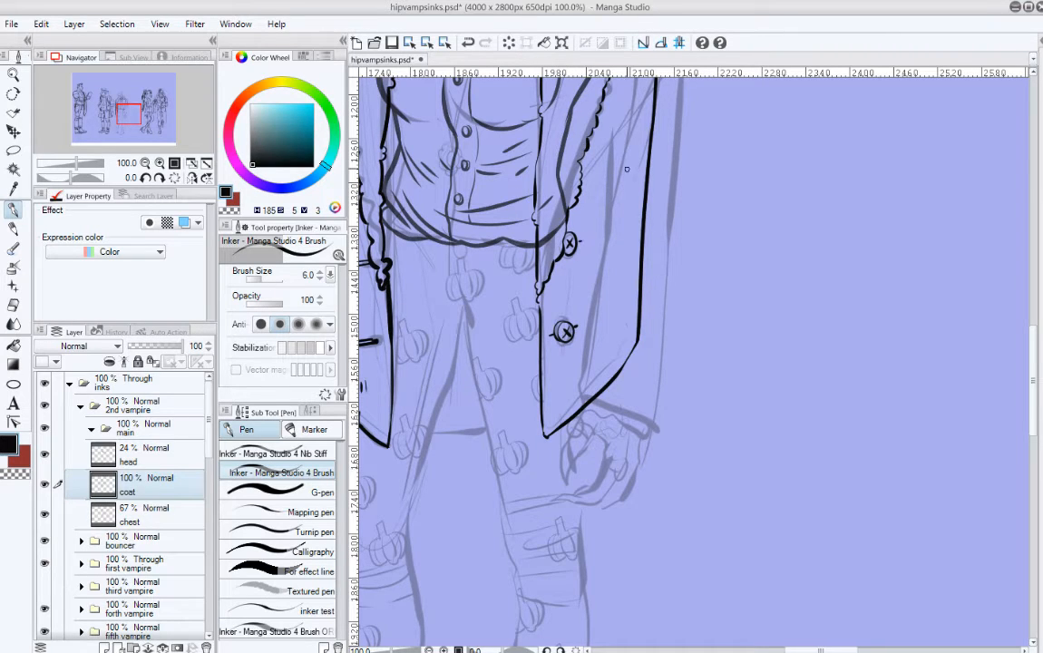
Step: Ink long fold lines down the buttoned front panel, from the shoulder and fur trim to the slanted hem
{"action": "left_click_drag", "start_coordinate": [614, 180], "coordinate": [610, 323]}
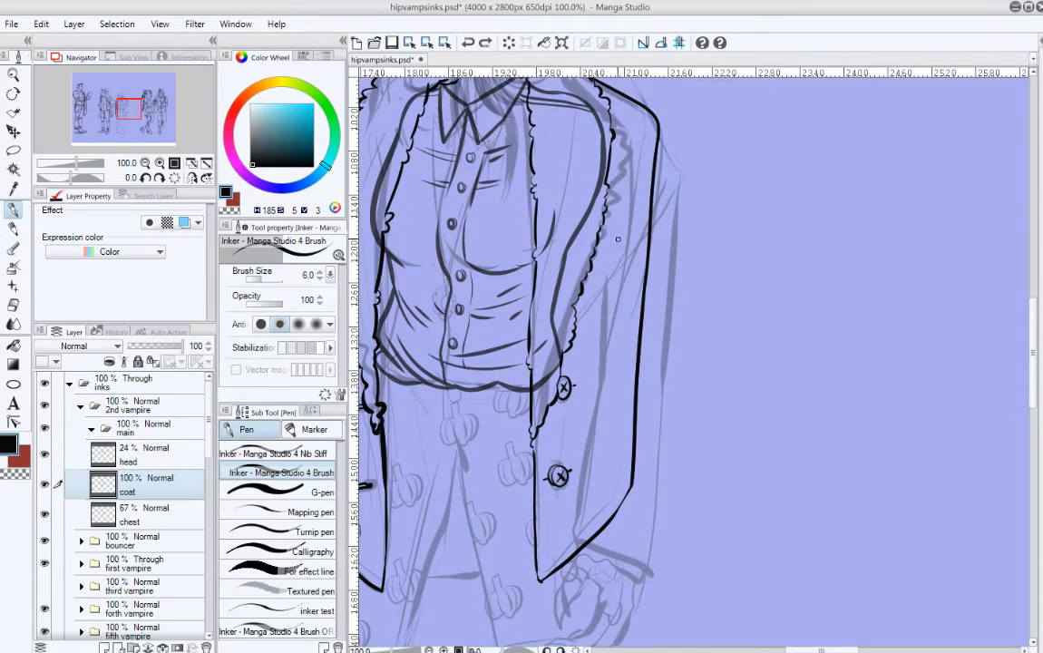
{"action": "left_click_drag", "start_coordinate": [639, 118], "coordinate": [590, 536]}
{"action": "left_click_drag", "start_coordinate": [638, 156], "coordinate": [575, 505]}
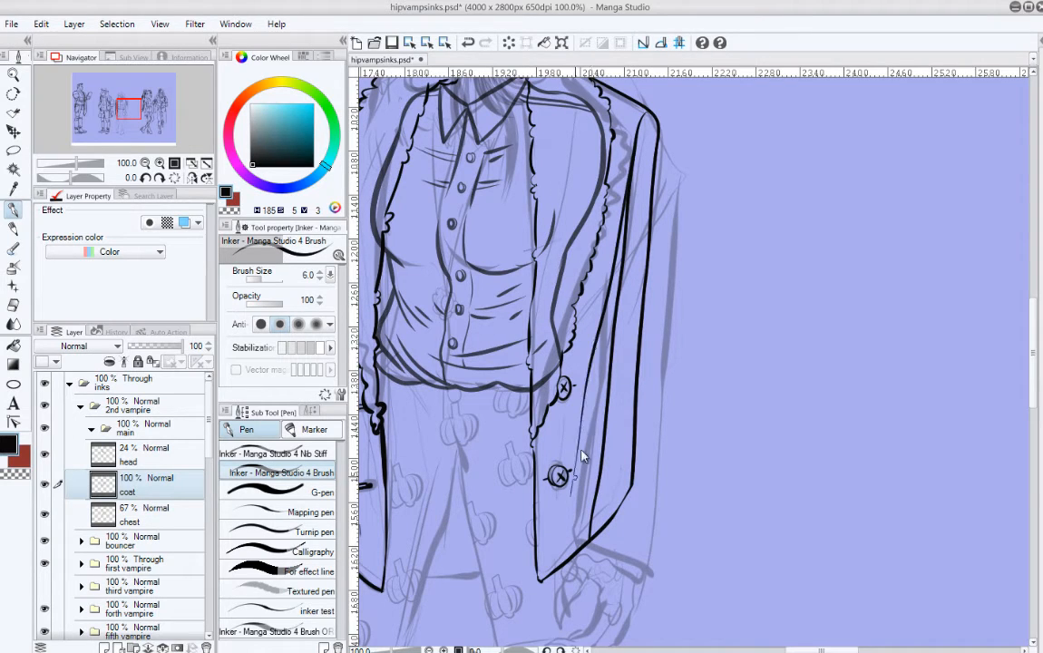
{"action": "key", "text": "ctrl+z"}
{"action": "mouse_move", "coordinate": [567, 547]}
{"action": "left_mouse_down"}
{"action": "mouse_move", "coordinate": [600, 232]}
{"action": "mouse_move", "coordinate": [578, 426]}
{"action": "left_mouse_up"}
{"action": "key", "text": "ctrl+z"}
{"action": "left_click_drag", "start_coordinate": [571, 489], "coordinate": [560, 560]}
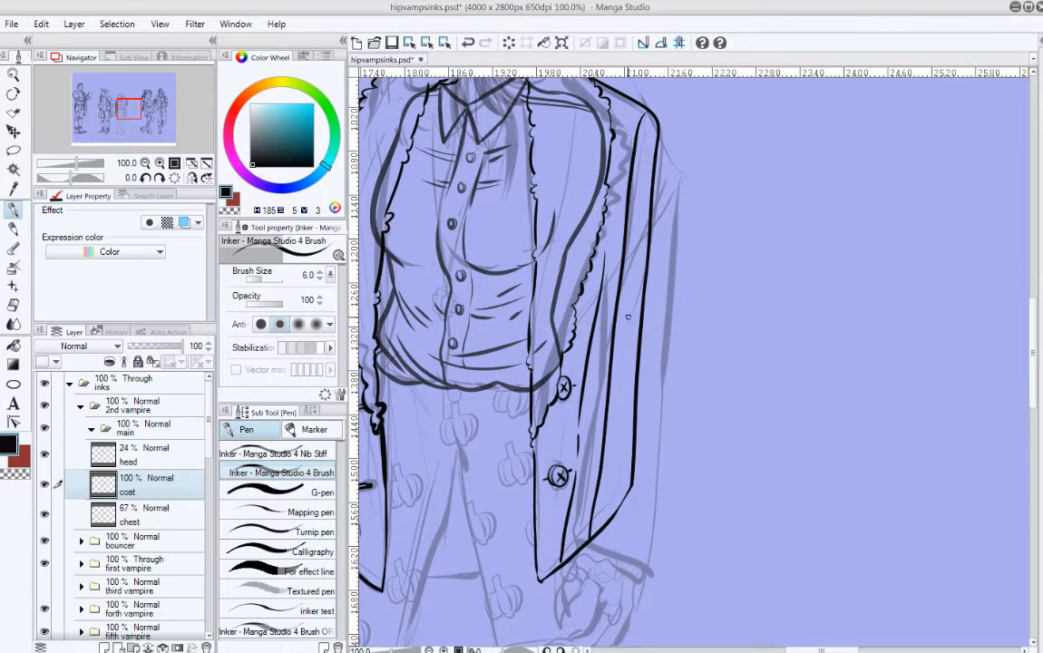
{"action": "left_click_drag", "start_coordinate": [632, 228], "coordinate": [633, 430]}
{"action": "key", "text": "ctrl+z"}
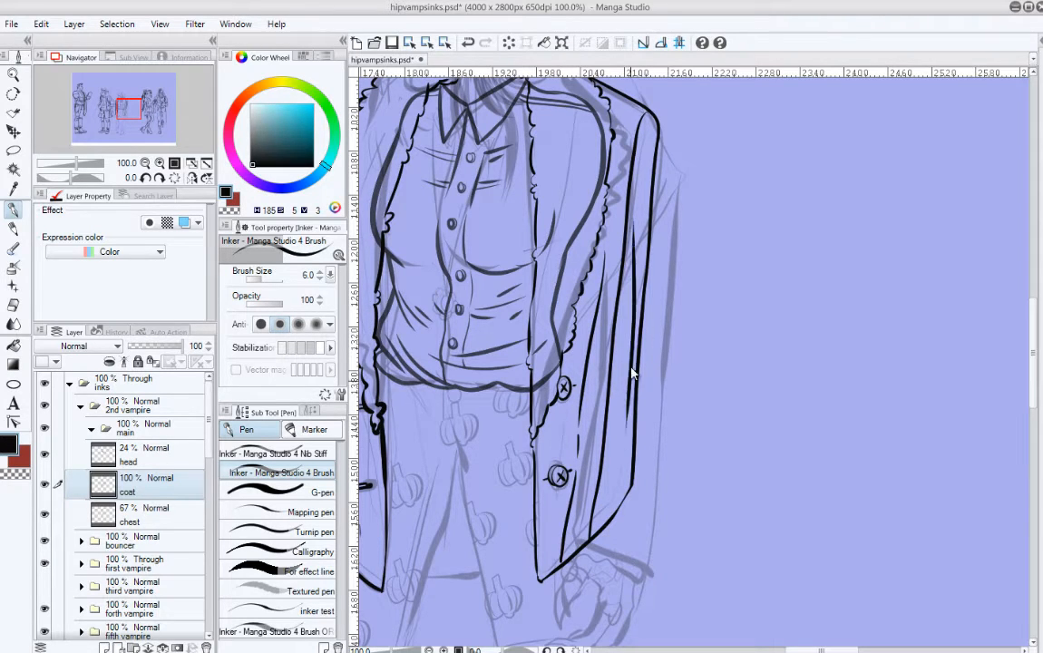
{"action": "key", "text": "ctrl+z"}
{"action": "left_click_drag", "start_coordinate": [618, 318], "coordinate": [626, 499]}
Step: Ink a thin fold line along the outer edge of the buttonhole-side coat panel, down to the hem
{"action": "left_click_drag", "start_coordinate": [646, 328], "coordinate": [777, 330]}
{"action": "left_click_drag", "start_coordinate": [809, 266], "coordinate": [813, 190]}
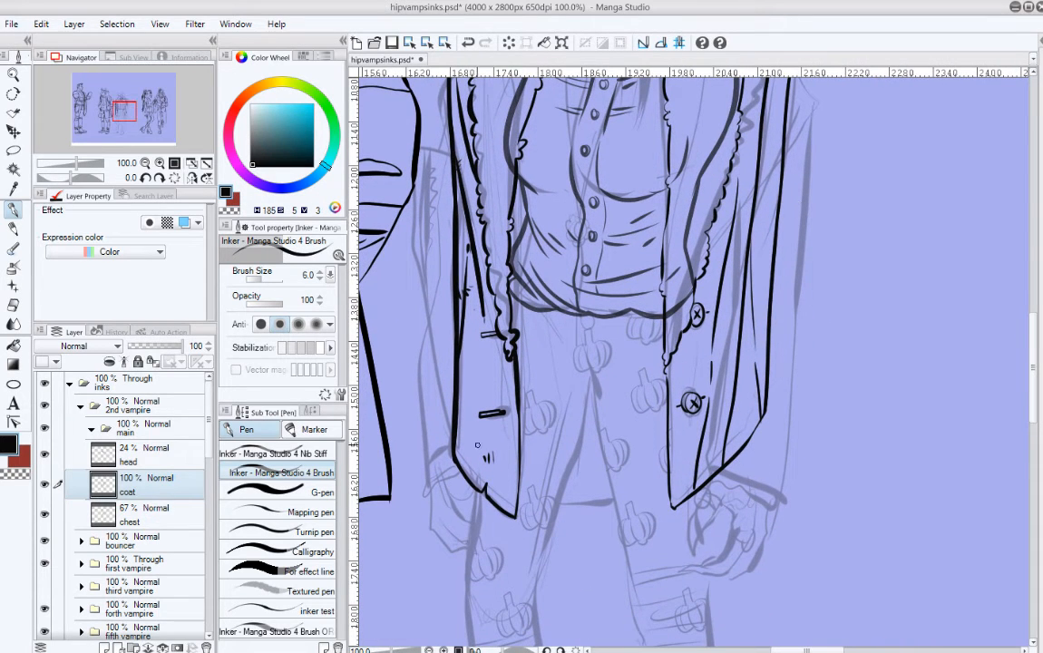
{"action": "left_click_drag", "start_coordinate": [474, 343], "coordinate": [474, 486]}
{"action": "key", "text": "ctrl+z"}
{"action": "left_click_drag", "start_coordinate": [474, 319], "coordinate": [468, 475]}
{"action": "key", "text": "ctrl+z"}
{"action": "left_click_drag", "start_coordinate": [471, 410], "coordinate": [465, 466]}
{"action": "key", "text": "ctrl+z"}
Step: Ink small fur tufts along the inner edge of the fur trim on the buttonhole side
{"action": "left_click_drag", "start_coordinate": [611, 339], "coordinate": [621, 468]}
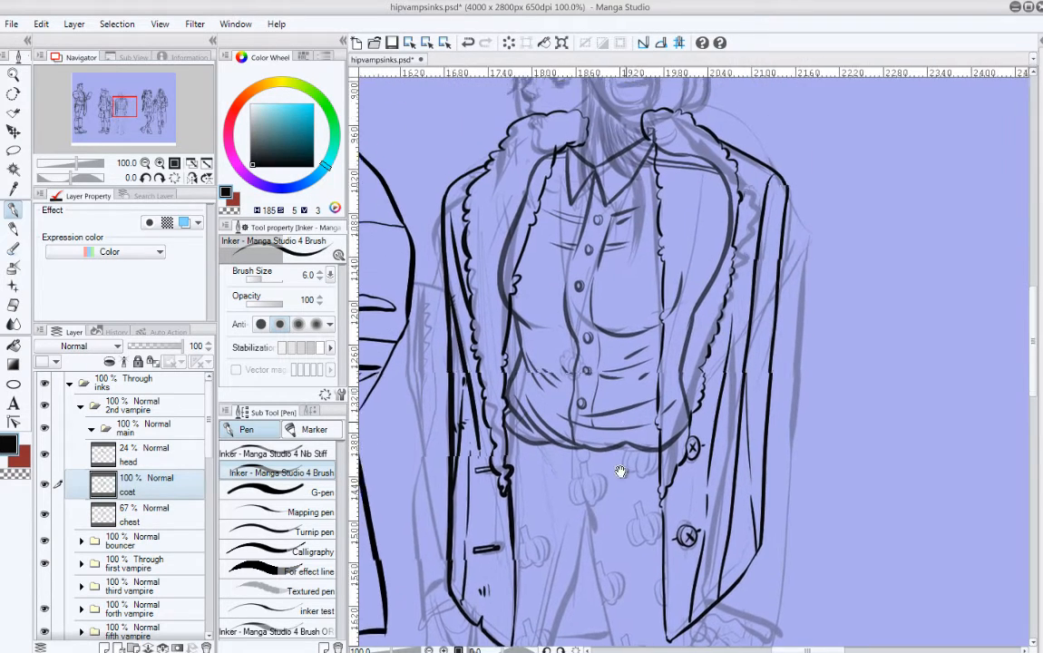
{"action": "mouse_move", "coordinate": [691, 318]}
{"action": "left_mouse_down"}
{"action": "mouse_move", "coordinate": [673, 396]}
{"action": "mouse_move", "coordinate": [691, 442]}
{"action": "mouse_move", "coordinate": [741, 442]}
{"action": "mouse_move", "coordinate": [741, 455]}
{"action": "left_mouse_up"}
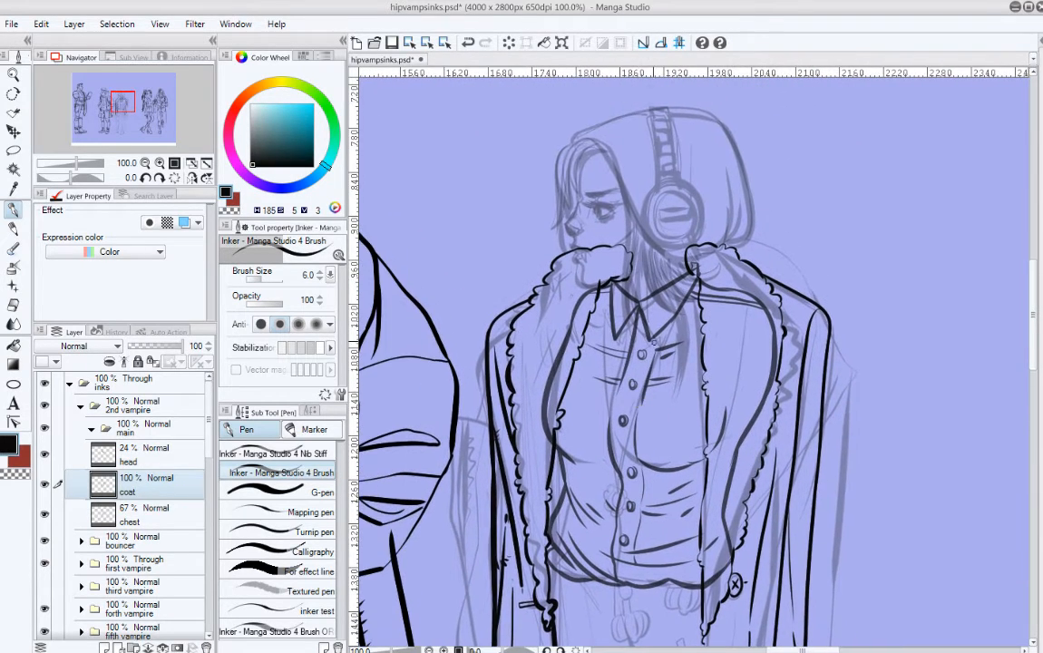
{"action": "scroll", "coordinate": [665, 435], "scroll_direction": "down", "scroll_amount": 4}
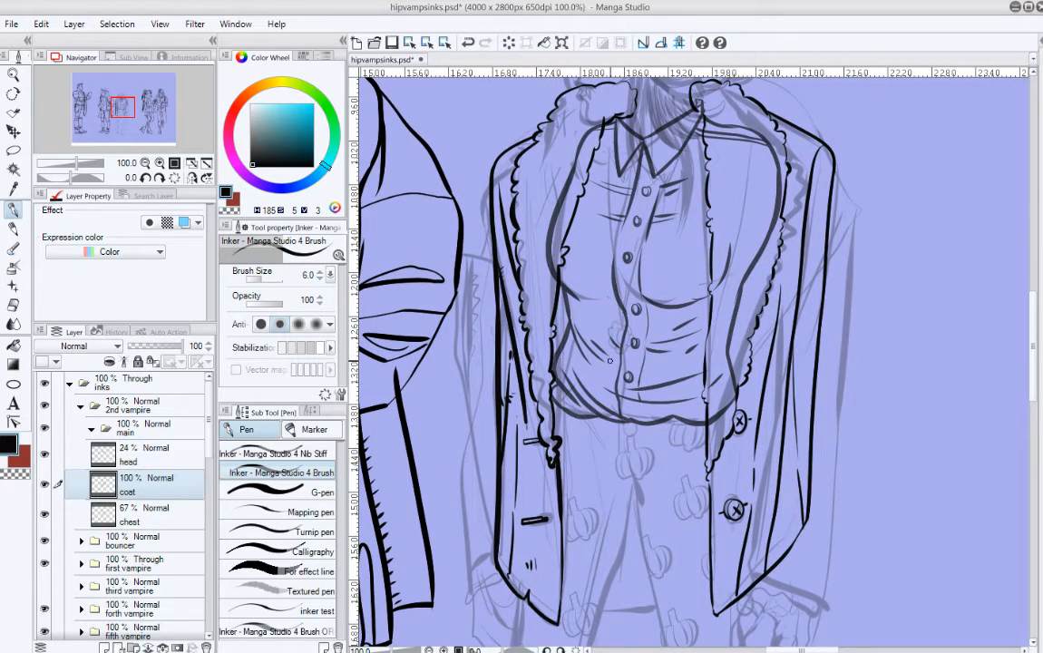
{"action": "left_click_drag", "start_coordinate": [550, 342], "coordinate": [547, 340]}
{"action": "key", "text": "ctrl+z"}
{"action": "key", "text": "ctrl+z"}
{"action": "left_click_drag", "start_coordinate": [487, 312], "coordinate": [500, 300]}
{"action": "mouse_move", "coordinate": [561, 257]}
{"action": "left_mouse_down"}
{"action": "mouse_move", "coordinate": [558, 279]}
{"action": "mouse_move", "coordinate": [545, 260]}
{"action": "left_mouse_up"}
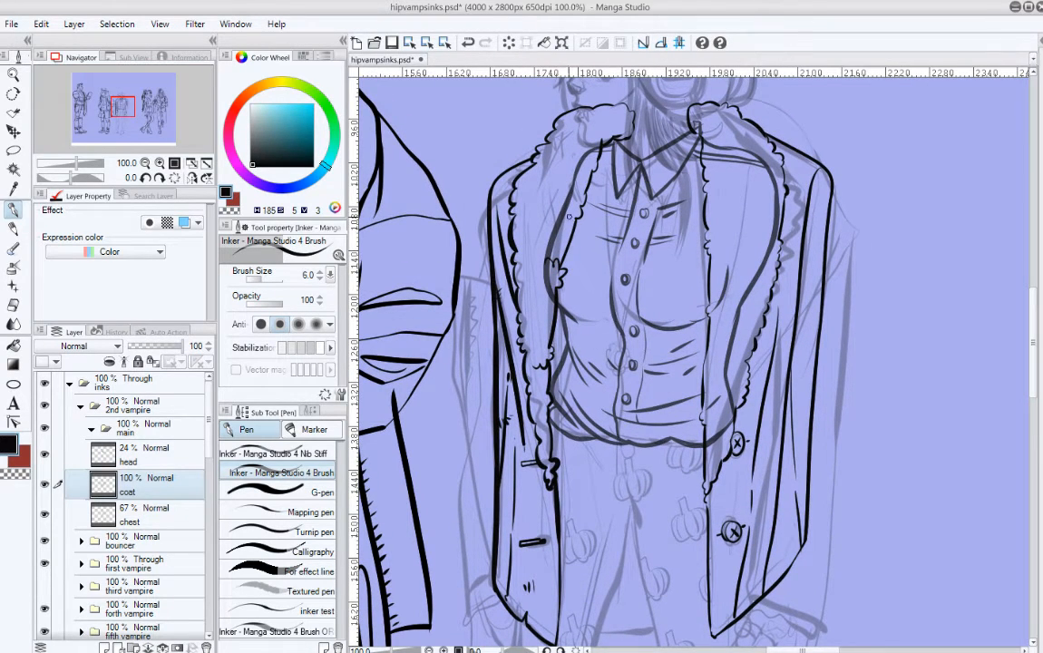
Step: Ink small curled texture marks across the fur collar and inside the fur trims on both sides
{"action": "key", "text": "ctrl+z"}
{"action": "left_click_drag", "start_coordinate": [532, 202], "coordinate": [542, 206]}
{"action": "mouse_move", "coordinate": [567, 134]}
{"action": "left_mouse_down"}
{"action": "mouse_move", "coordinate": [570, 147]}
{"action": "mouse_move", "coordinate": [576, 138]}
{"action": "left_mouse_up"}
{"action": "key", "text": "ctrl+z"}
{"action": "scroll", "coordinate": [730, 254], "scroll_direction": "down", "scroll_amount": 2}
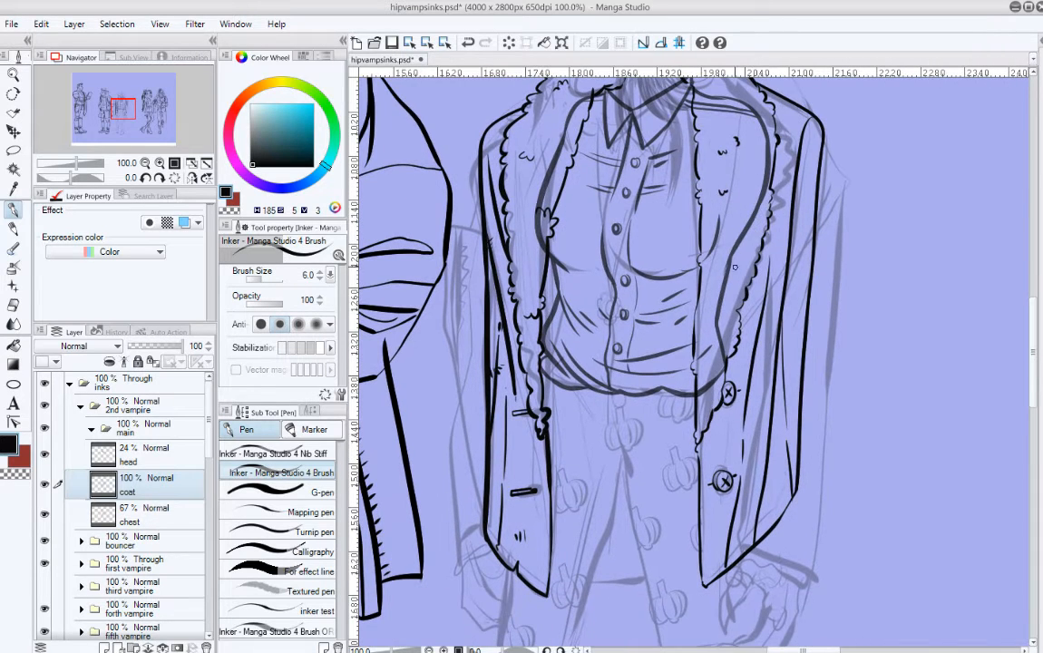
{"action": "scroll", "coordinate": [719, 282], "scroll_direction": "up", "scroll_amount": 2}
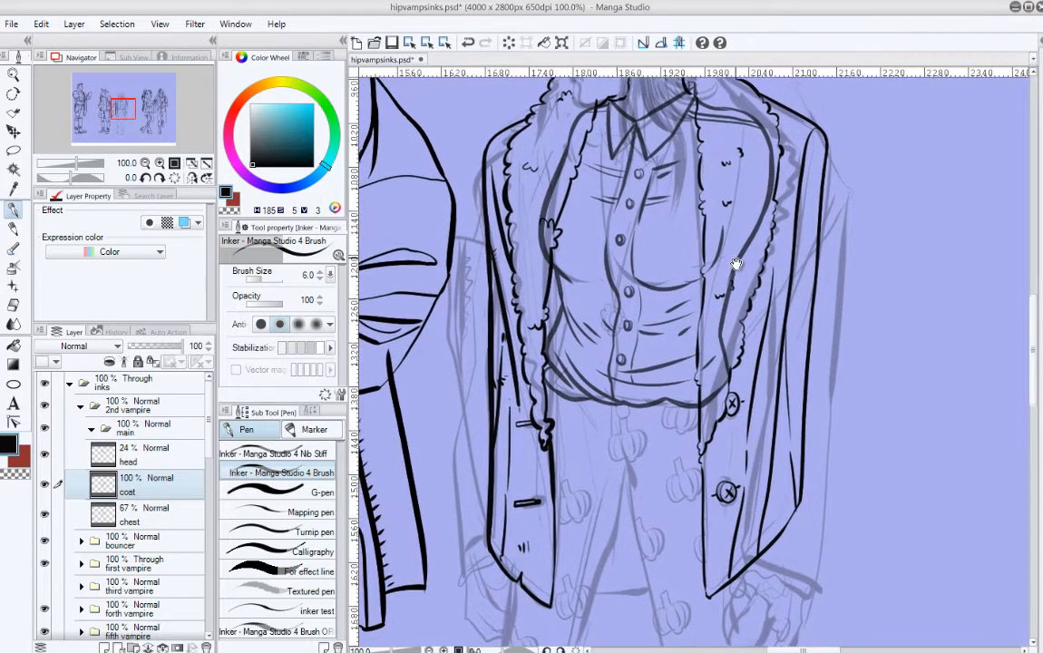
{"action": "left_click_drag", "start_coordinate": [736, 234], "coordinate": [738, 242]}
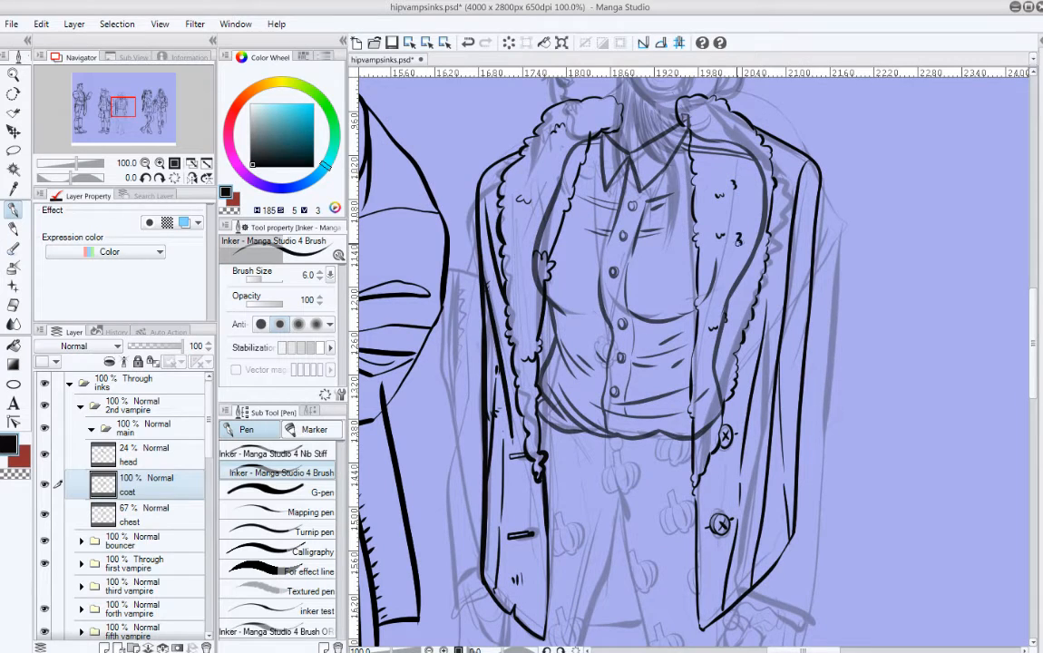
{"action": "key", "text": "ctrl+z"}
{"action": "left_click_drag", "start_coordinate": [816, 324], "coordinate": [809, 267]}
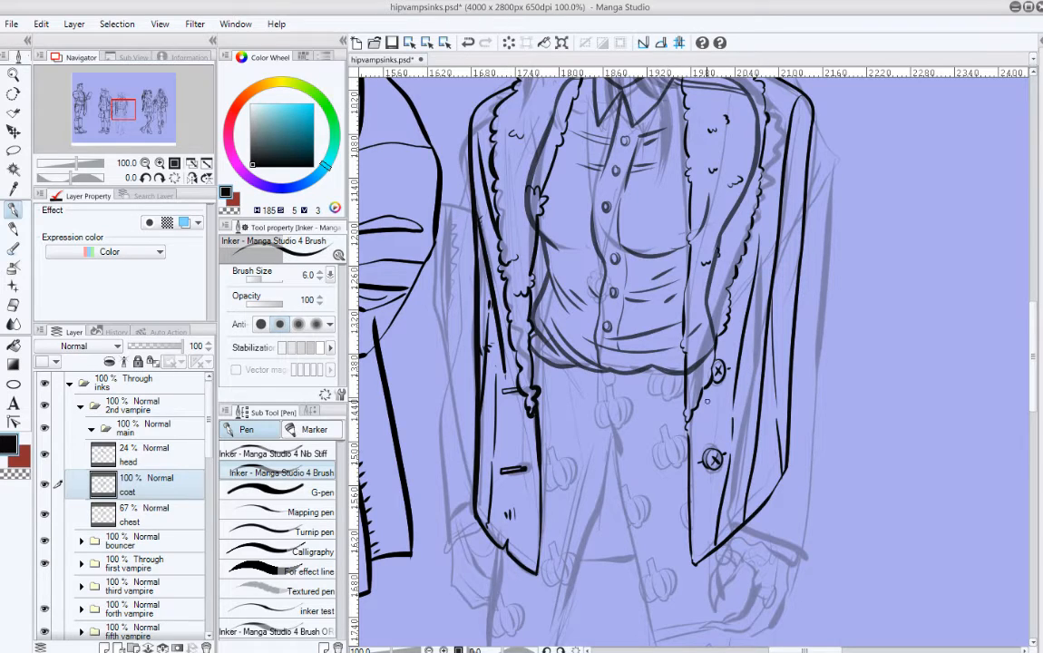
Step: Create a new layer below the chest layer and name it "left arm"
{"action": "mouse_move", "coordinate": [588, 413]}
{"action": "left_mouse_down"}
{"action": "mouse_move", "coordinate": [661, 356]}
{"action": "mouse_move", "coordinate": [620, 464]}
{"action": "mouse_move", "coordinate": [698, 424]}
{"action": "mouse_move", "coordinate": [705, 480]}
{"action": "mouse_move", "coordinate": [671, 501]}
{"action": "mouse_move", "coordinate": [689, 302]}
{"action": "mouse_move", "coordinate": [702, 355]}
{"action": "left_mouse_up"}
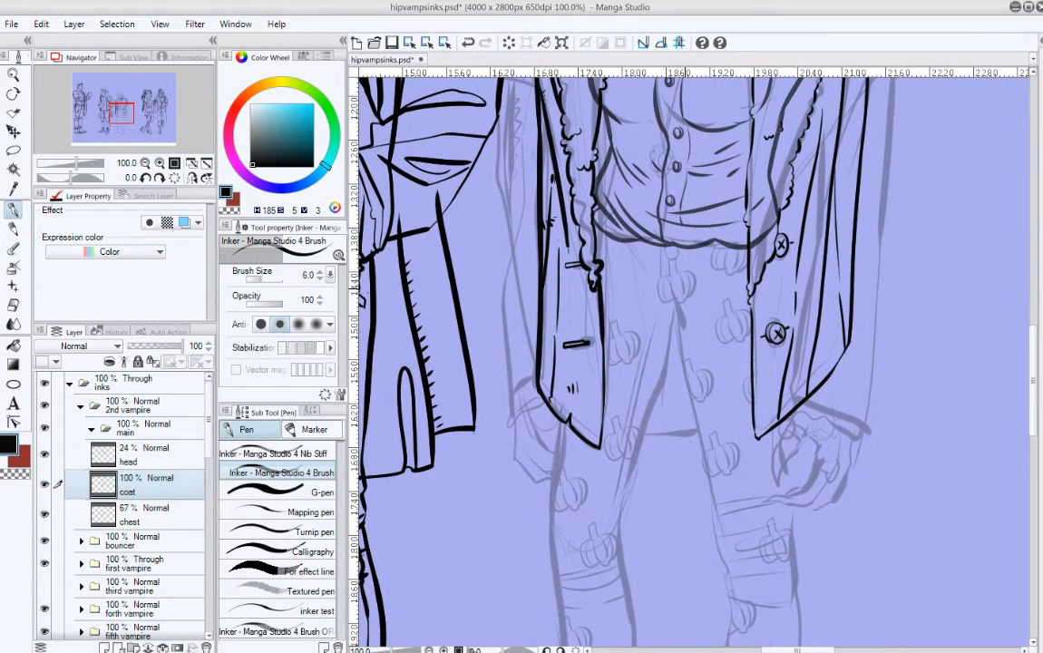
{"action": "left_click", "coordinate": [105, 647]}
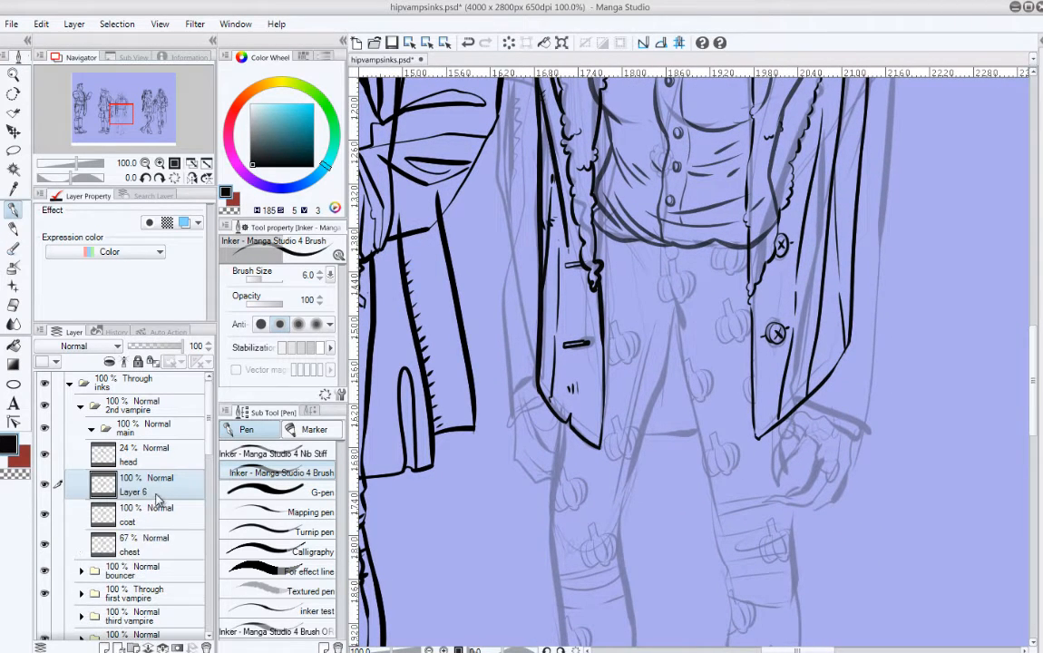
{"action": "left_click_drag", "start_coordinate": [156, 495], "coordinate": [156, 544]}
{"action": "double_click", "coordinate": [134, 550]}
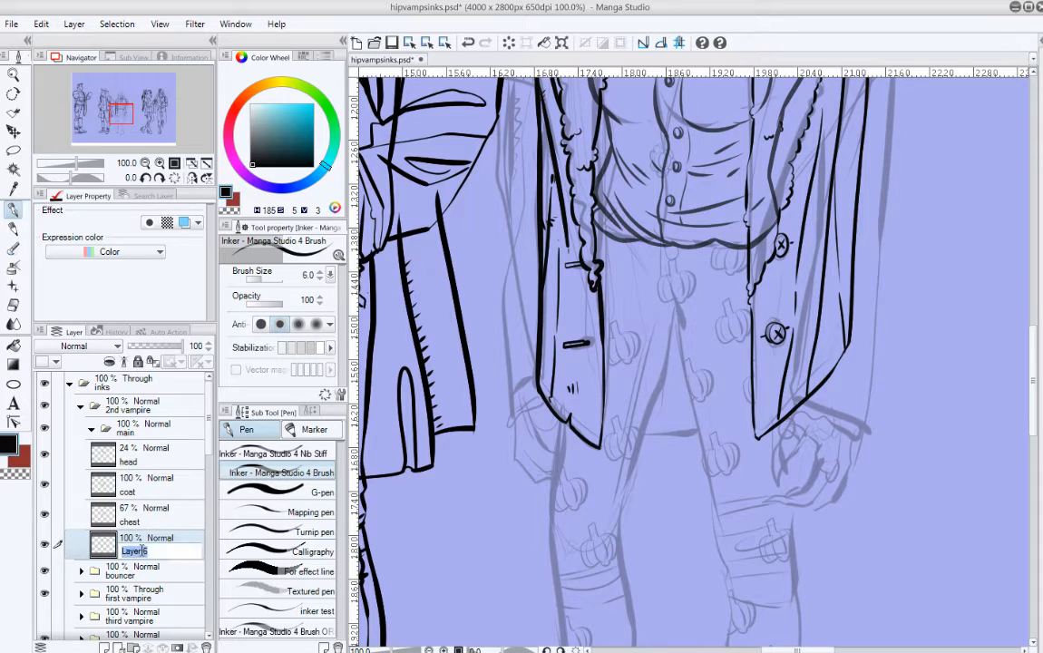
{"action": "key", "text": "BackSpace"}
{"action": "key", "text": "Return"}
{"action": "left_click_drag", "start_coordinate": [514, 342], "coordinate": [533, 383]}
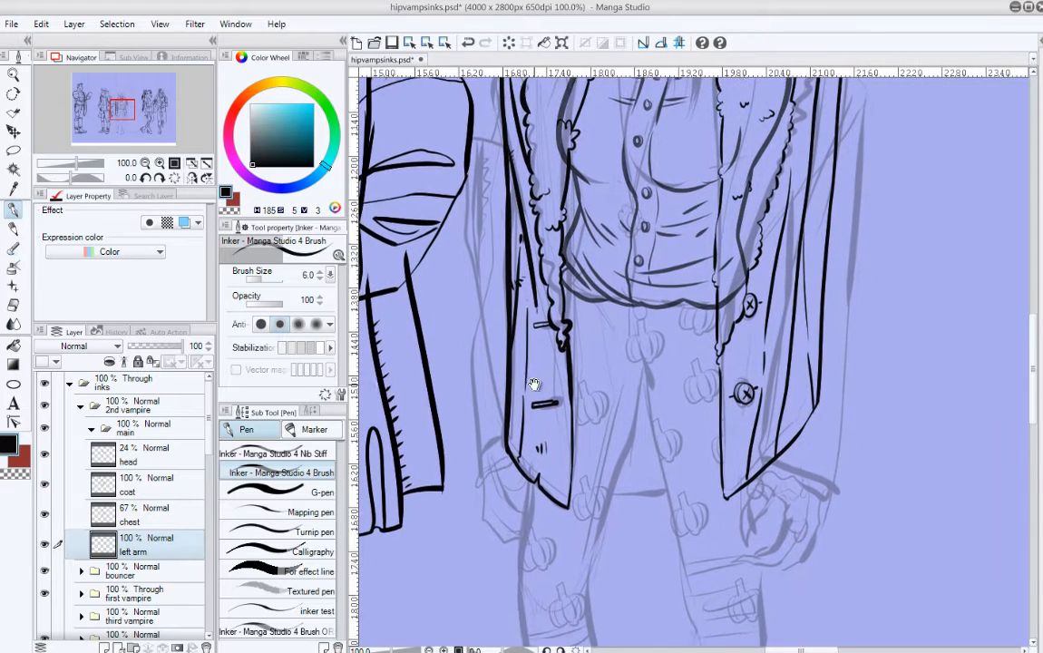
{"action": "left_click_drag", "start_coordinate": [502, 279], "coordinate": [509, 359]}
{"action": "mouse_move", "coordinate": [491, 218]}
{"action": "left_mouse_down"}
{"action": "mouse_move", "coordinate": [475, 489]}
{"action": "mouse_move", "coordinate": [508, 523]}
{"action": "left_mouse_up"}
{"action": "key", "text": "ctrl+z"}
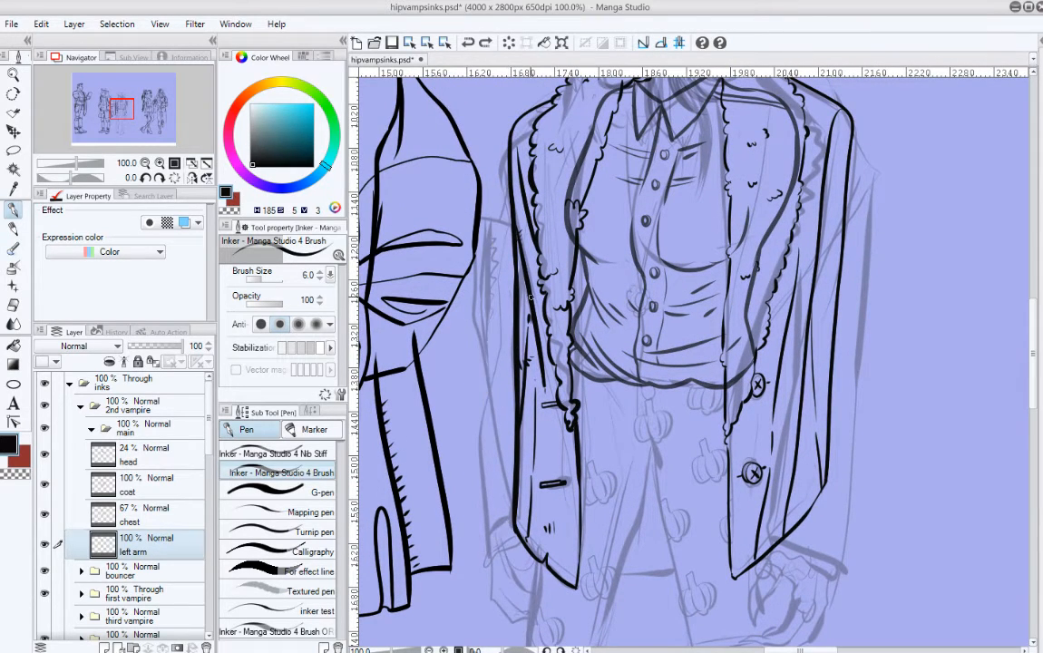
Step: Hide the first vampire's layer folder to clear the area around the pencilled arm beside the buttonhole-side panel
{"action": "left_click_drag", "start_coordinate": [512, 380], "coordinate": [610, 326]}
{"action": "left_click_drag", "start_coordinate": [209, 432], "coordinate": [211, 474]}
{"action": "left_click", "coordinate": [44, 462]}
{"action": "left_click_drag", "start_coordinate": [505, 347], "coordinate": [479, 384]}
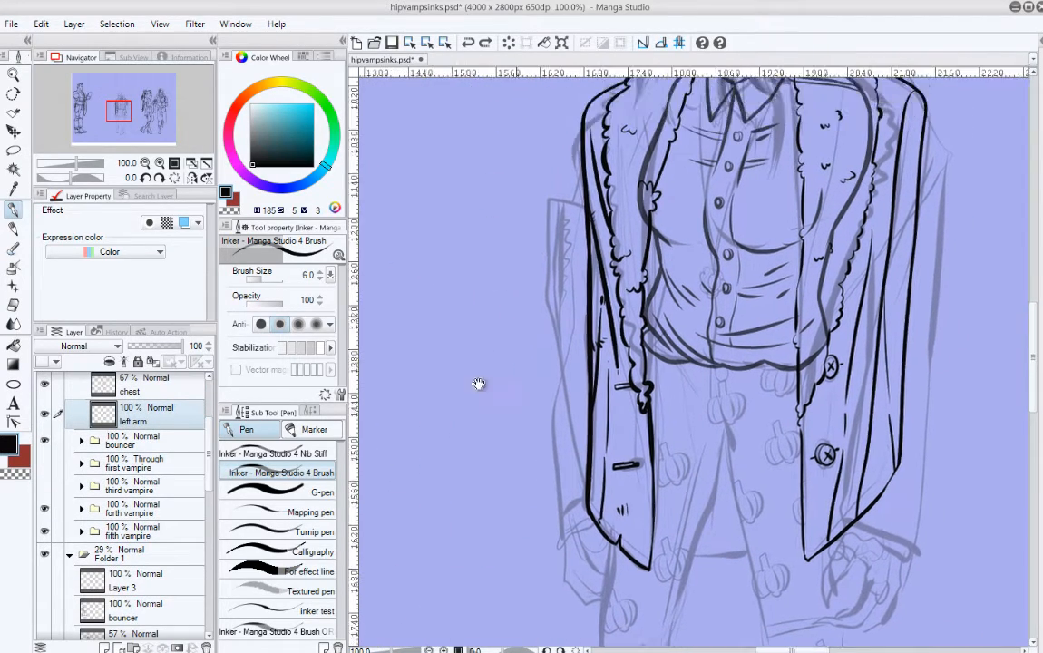
{"action": "left_click_drag", "start_coordinate": [555, 323], "coordinate": [404, 506]}
{"action": "left_click_drag", "start_coordinate": [553, 349], "coordinate": [596, 307]}
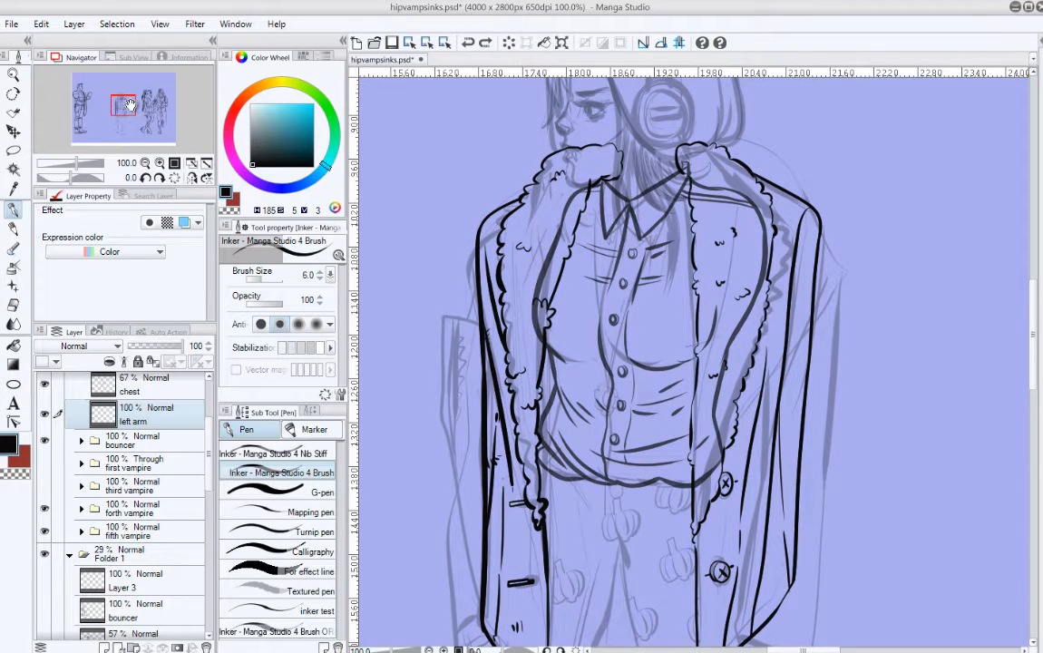
{"action": "left_click_drag", "start_coordinate": [130, 105], "coordinate": [129, 108]}
{"action": "left_click_drag", "start_coordinate": [691, 325], "coordinate": [668, 314]}
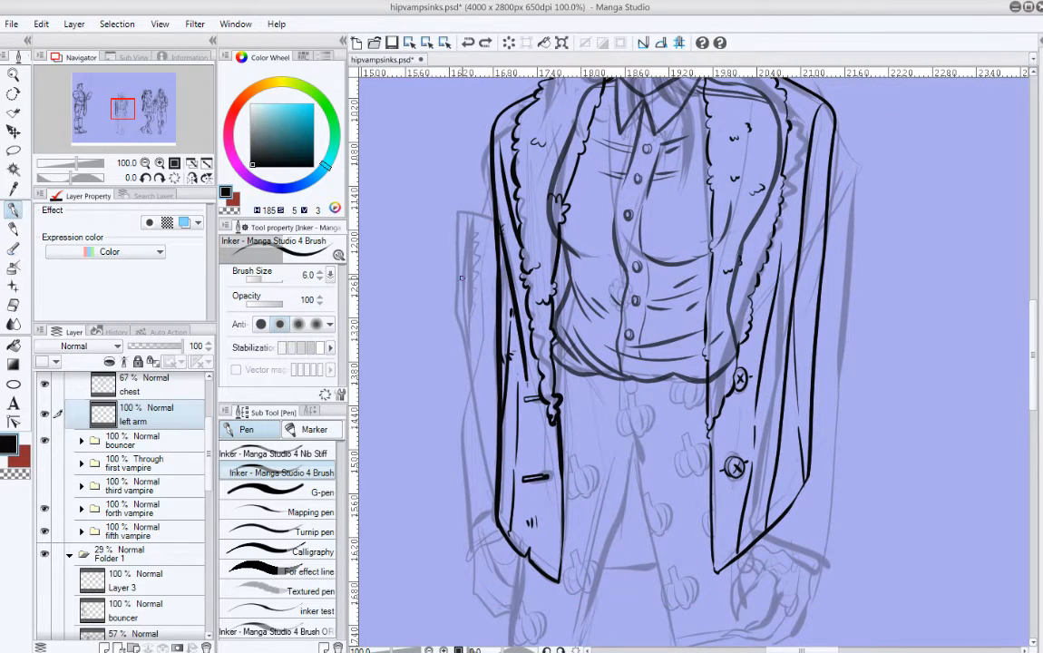
{"action": "left_click_drag", "start_coordinate": [495, 194], "coordinate": [499, 169]}
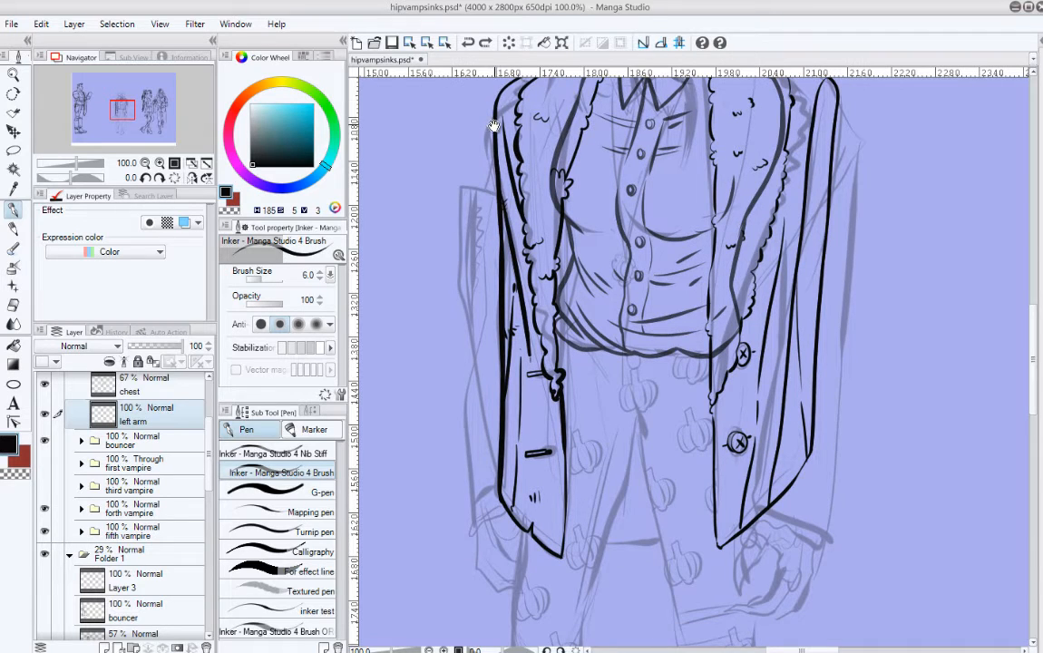
{"action": "left_click_drag", "start_coordinate": [494, 126], "coordinate": [498, 115]}
{"action": "left_click_drag", "start_coordinate": [507, 352], "coordinate": [487, 442]}
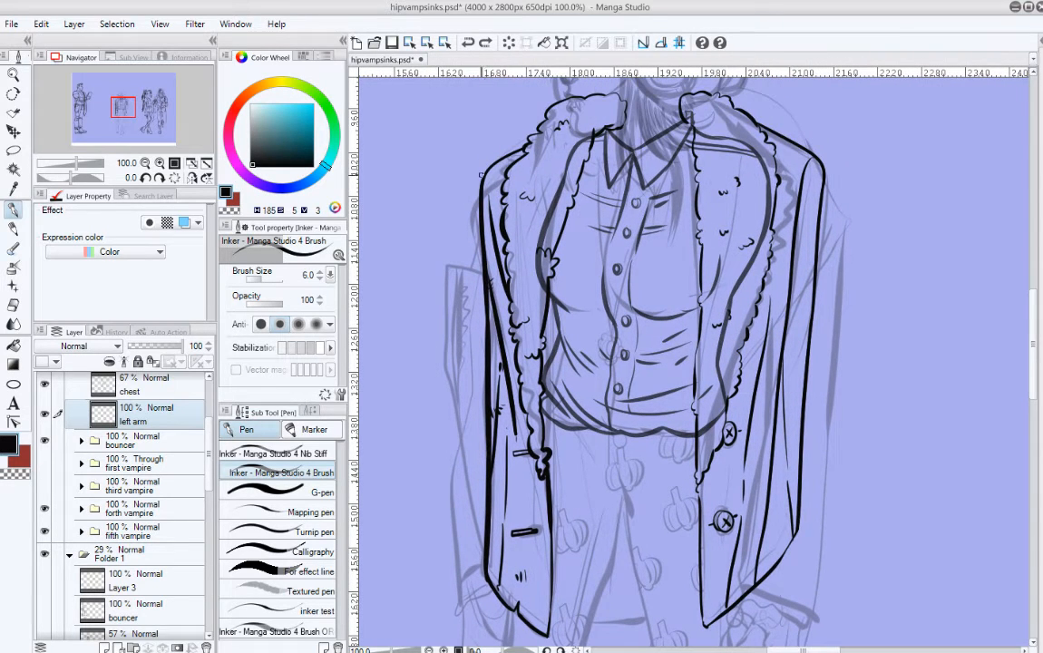
{"action": "left_click_drag", "start_coordinate": [479, 189], "coordinate": [462, 301]}
{"action": "key", "text": "ctrl+z"}
{"action": "left_click_drag", "start_coordinate": [477, 202], "coordinate": [458, 385]}
{"action": "key", "text": "ctrl+z"}
{"action": "left_click_drag", "start_coordinate": [482, 182], "coordinate": [462, 327]}
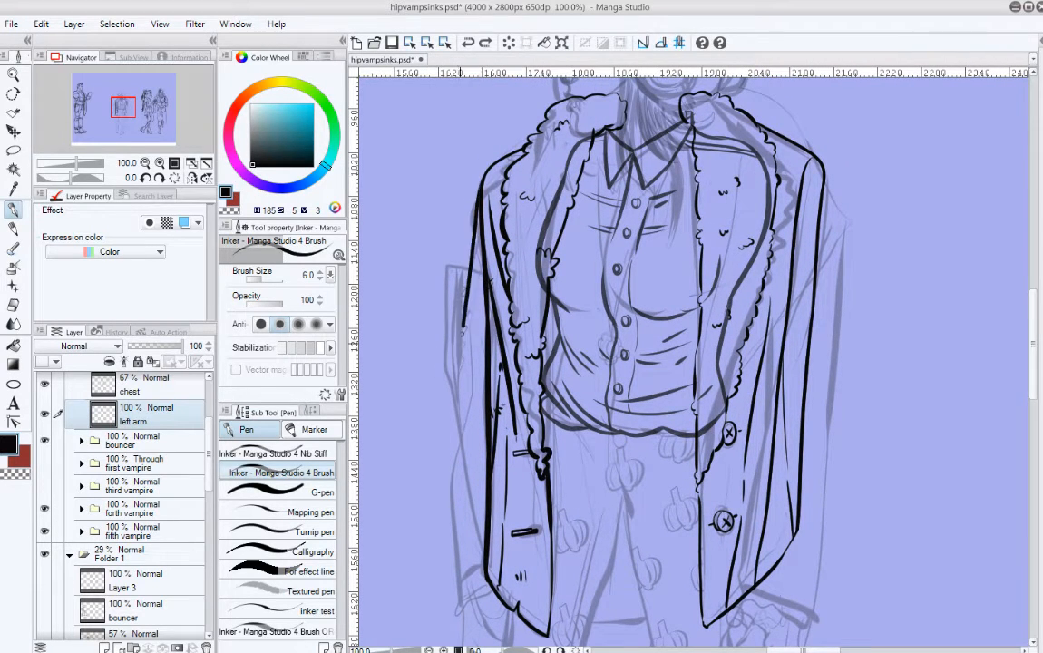
{"action": "left_click_drag", "start_coordinate": [463, 377], "coordinate": [503, 321]}
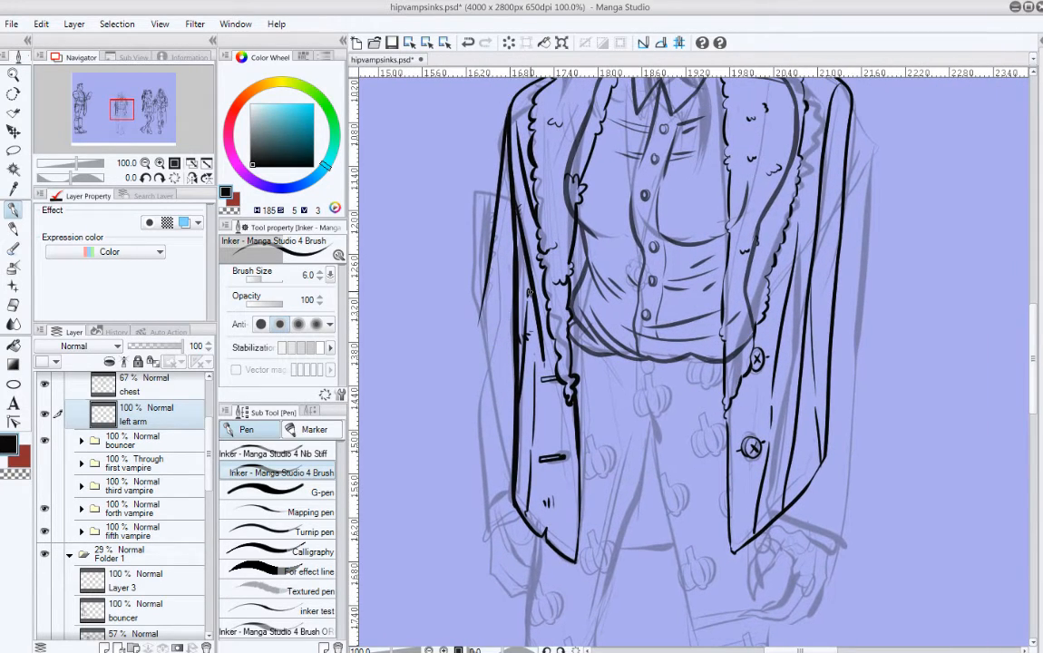
{"action": "key", "text": "ctrl+z"}
Step: Ink the outer edge of the left sleeve from the shoulder down to the cuff, with a short start of the cuff hem
{"action": "left_click_drag", "start_coordinate": [512, 107], "coordinate": [489, 331]}
{"action": "key", "text": "ctrl+z"}
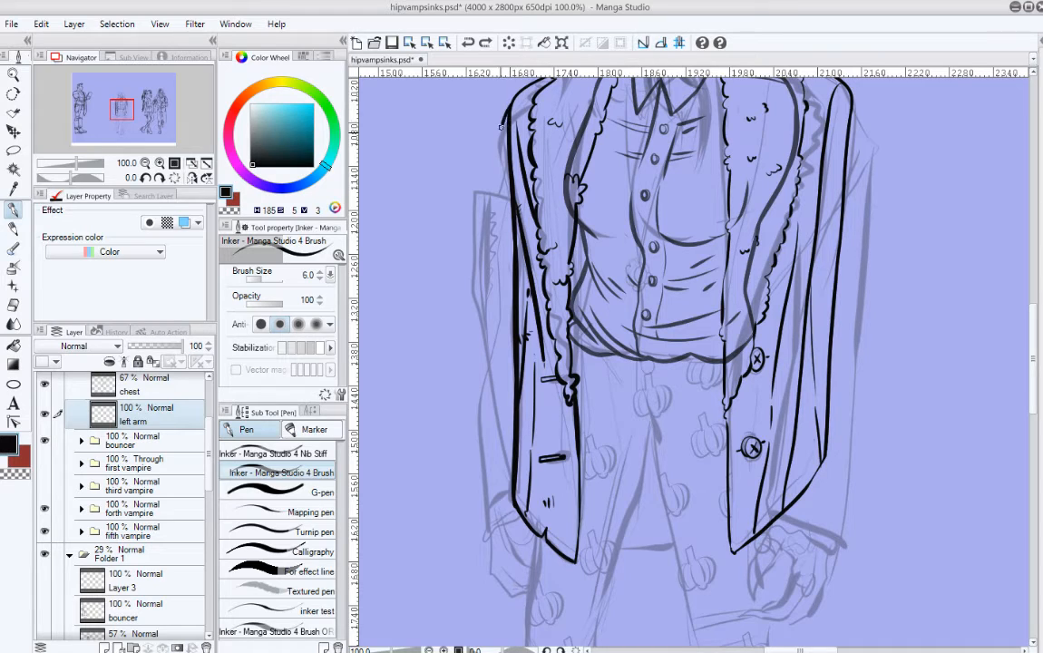
{"action": "left_click_drag", "start_coordinate": [511, 101], "coordinate": [490, 340]}
{"action": "key", "text": "ctrl+z"}
{"action": "left_click_drag", "start_coordinate": [513, 98], "coordinate": [490, 349]}
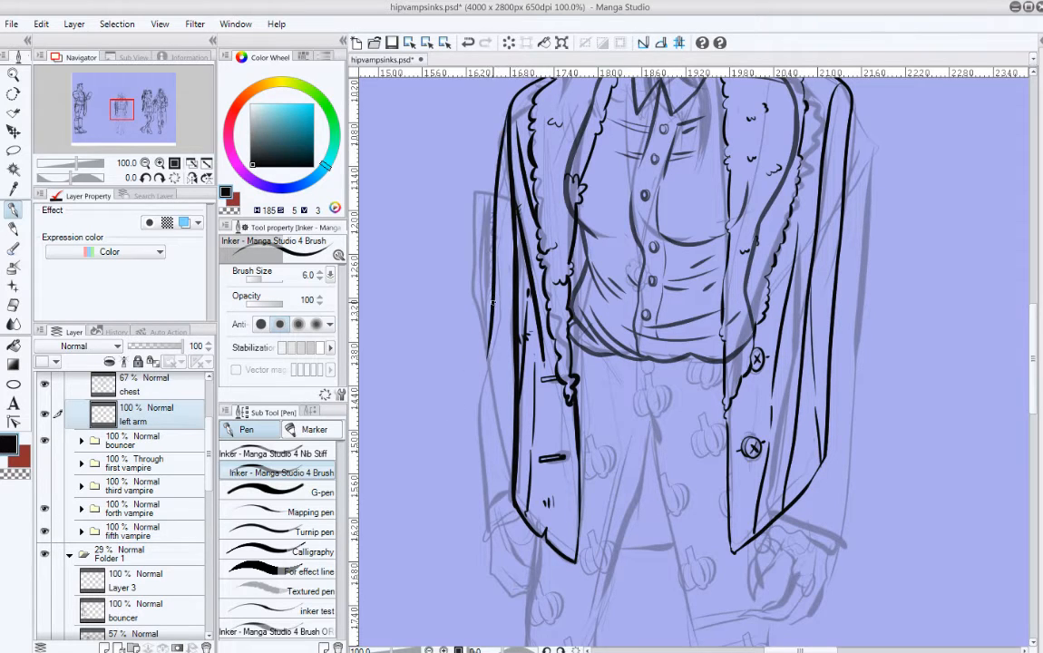
{"action": "key", "text": "ctrl+z"}
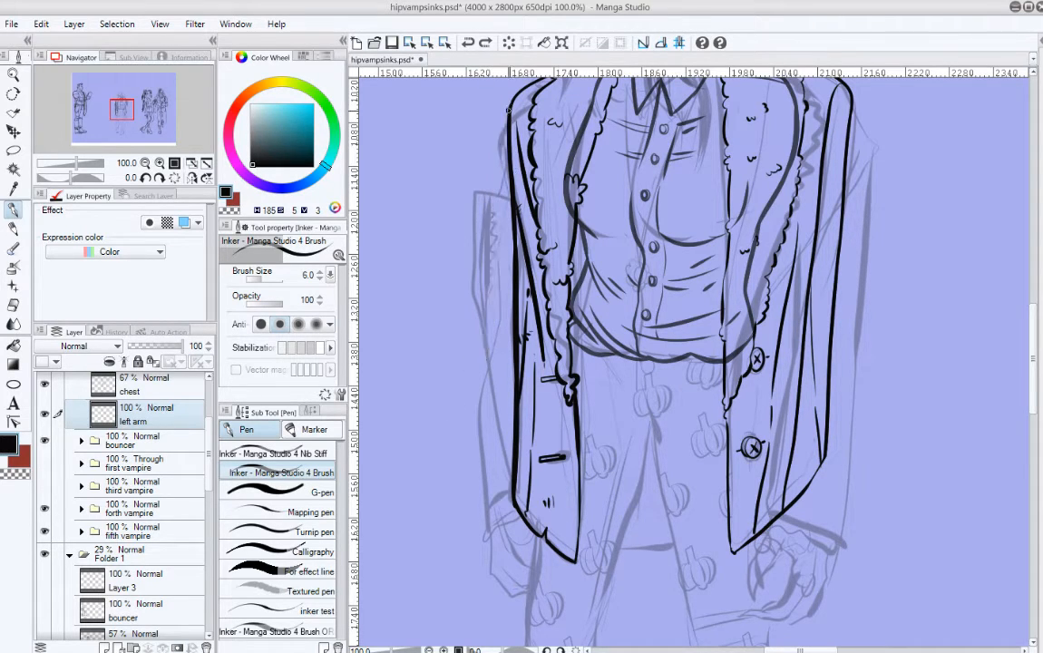
{"action": "left_click_drag", "start_coordinate": [509, 102], "coordinate": [494, 290]}
{"action": "key", "text": "ctrl+z"}
{"action": "mouse_move", "coordinate": [510, 102]}
{"action": "left_mouse_down"}
{"action": "mouse_move", "coordinate": [484, 400]}
{"action": "mouse_move", "coordinate": [524, 262]}
{"action": "mouse_move", "coordinate": [506, 459]}
{"action": "mouse_move", "coordinate": [547, 445]}
{"action": "left_mouse_up"}
{"action": "key", "text": "ctrl+z"}
{"action": "key", "text": "ctrl+z"}
{"action": "key", "text": "ctrl+y"}
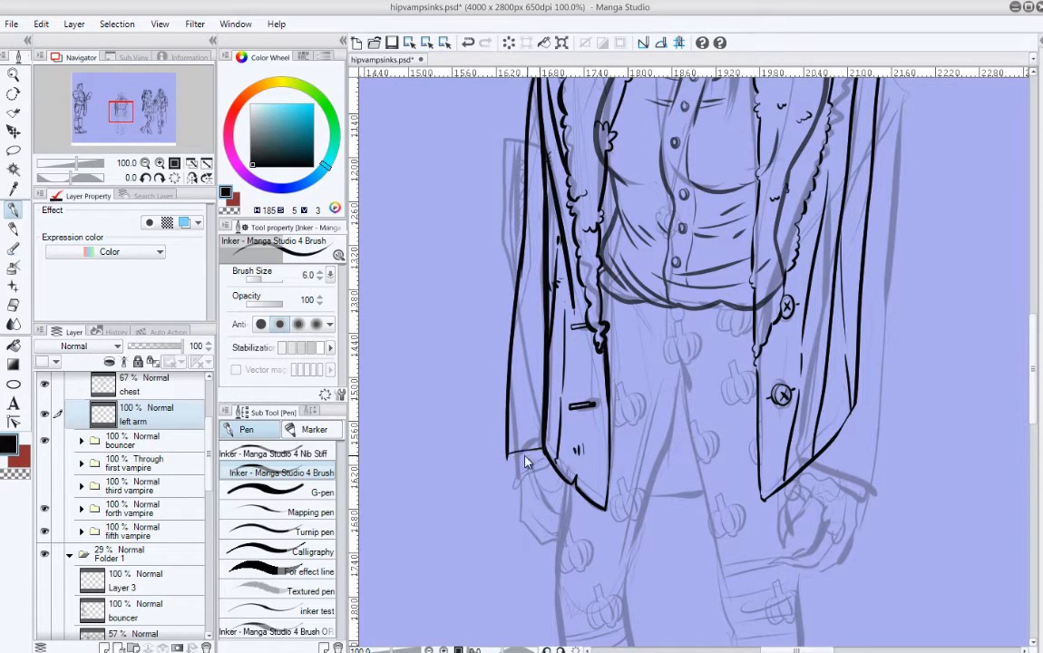
Step: Ink a short crease at the elbow of the left sleeve, branching inward from its outer edge
{"action": "left_click_drag", "start_coordinate": [526, 228], "coordinate": [524, 339]}
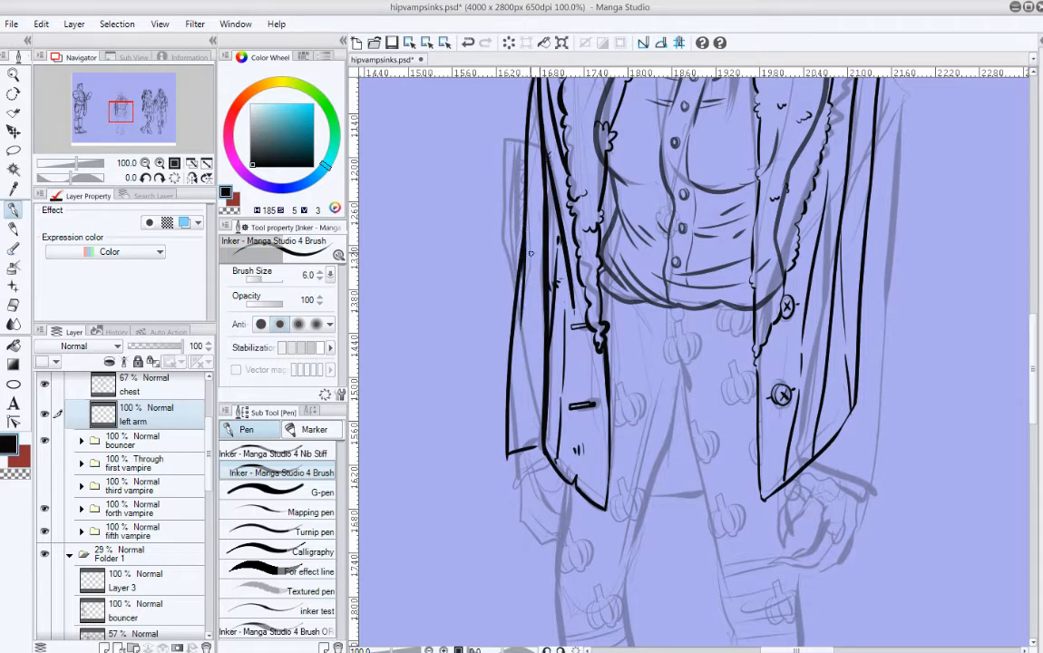
{"action": "key", "text": "ctrl+z"}
{"action": "left_click_drag", "start_coordinate": [535, 255], "coordinate": [520, 331]}
{"action": "key", "text": "ctrl+z"}
{"action": "key", "text": "ctrl+z"}
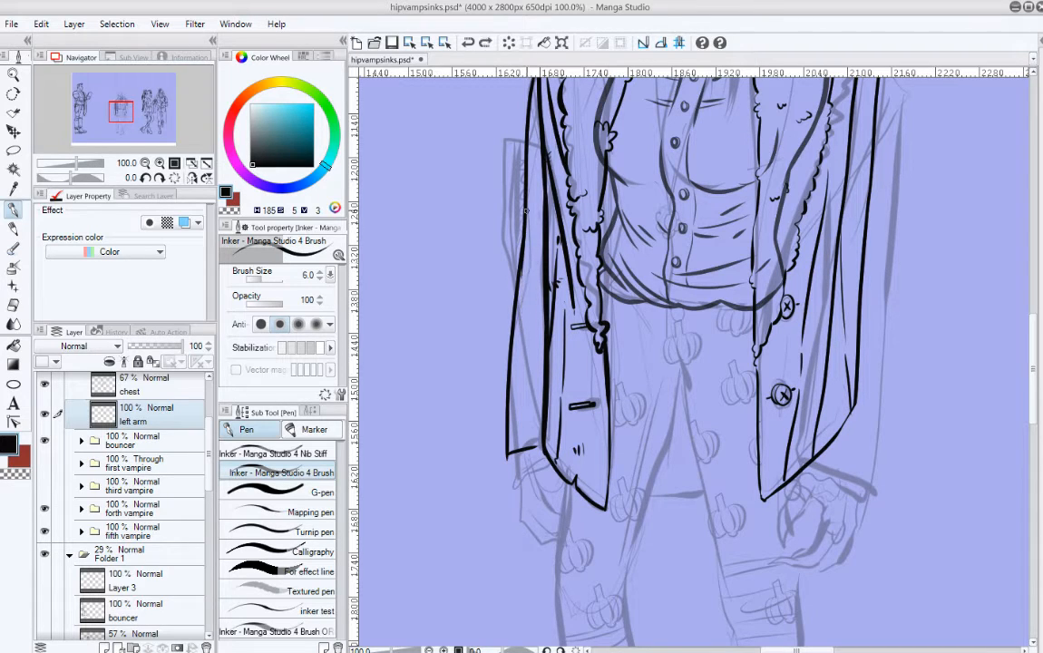
{"action": "left_click_drag", "start_coordinate": [529, 205], "coordinate": [520, 302]}
{"action": "key", "text": "ctrl+z"}
{"action": "left_click_drag", "start_coordinate": [529, 236], "coordinate": [520, 299]}
Step: Lower the coat layer's opacity to 36%
{"action": "scroll", "coordinate": [485, 263], "scroll_direction": "up", "scroll_amount": 3}
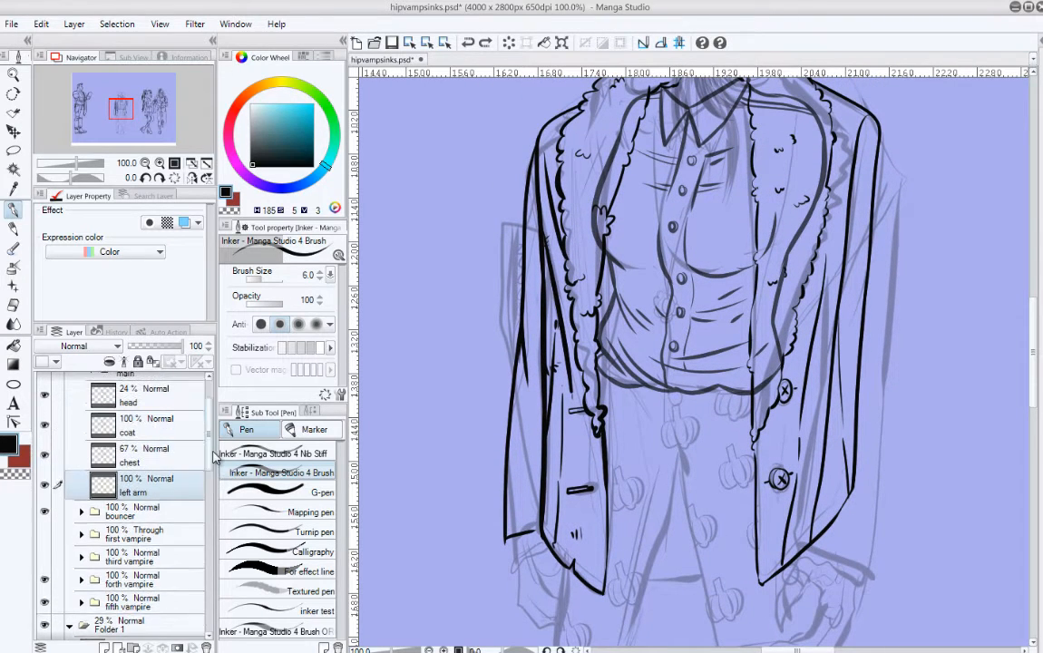
{"action": "scroll", "coordinate": [186, 399], "scroll_direction": "up", "scroll_amount": 3}
{"action": "left_click", "coordinate": [145, 484]}
{"action": "left_click_drag", "start_coordinate": [168, 347], "coordinate": [147, 352]}
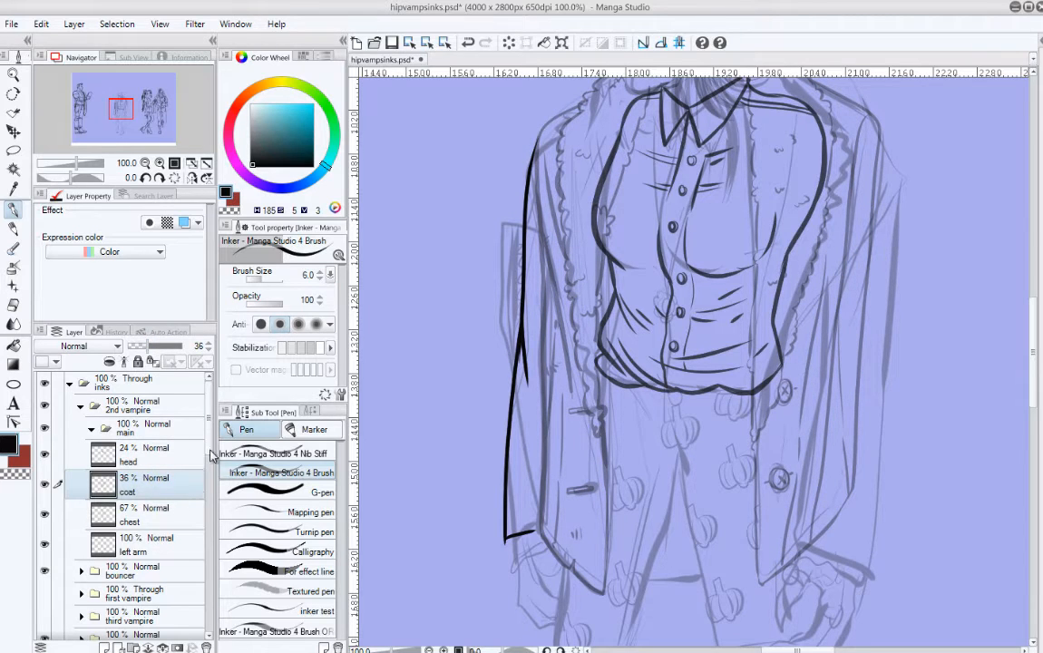
Step: Hide the pencil sketch folder "Folder 1" and the chest and coat layers, keeping the left arm layer visible
{"action": "scroll", "coordinate": [214, 454], "scroll_direction": "down", "scroll_amount": 3}
{"action": "scroll", "coordinate": [216, 472], "scroll_direction": "up", "scroll_amount": 2}
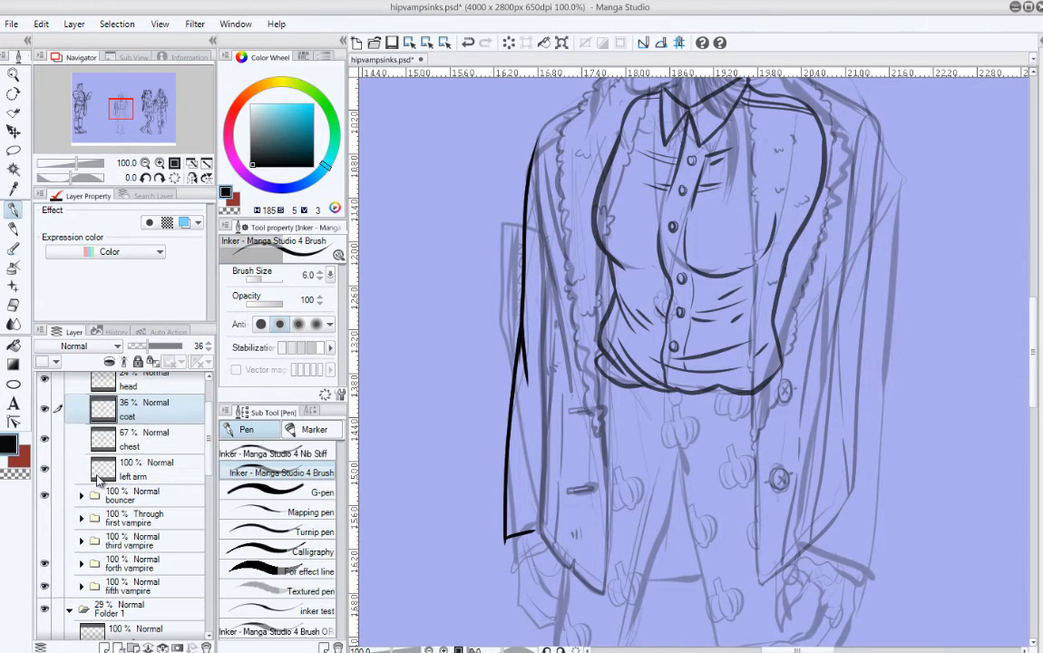
{"action": "scroll", "coordinate": [214, 481], "scroll_direction": "down", "scroll_amount": 3}
{"action": "left_click", "coordinate": [43, 482]}
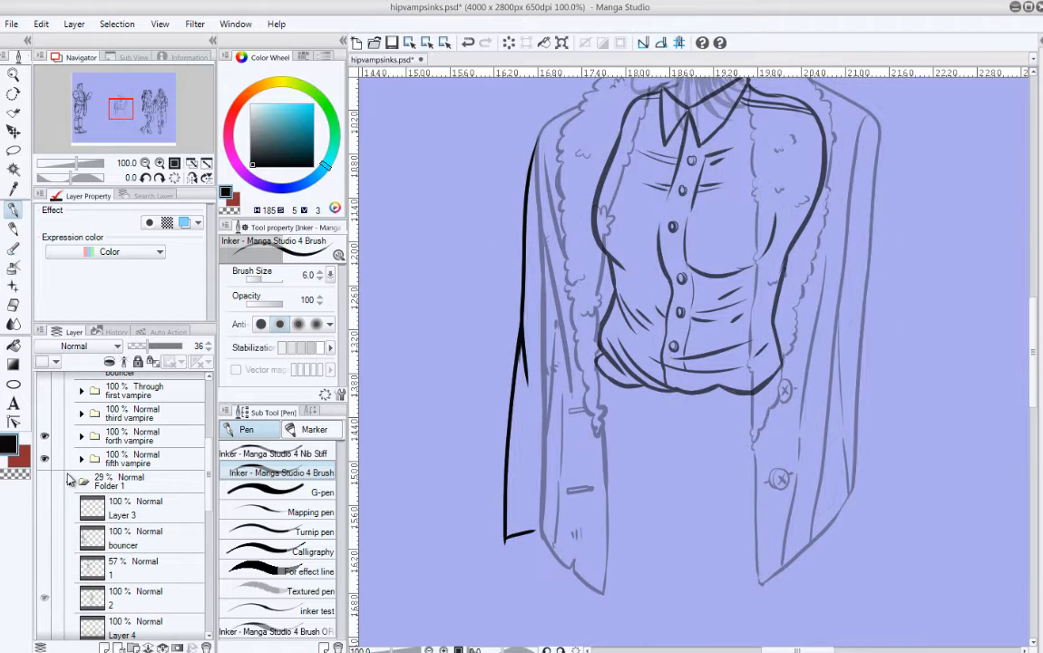
{"action": "scroll", "coordinate": [214, 471], "scroll_direction": "up", "scroll_amount": 3}
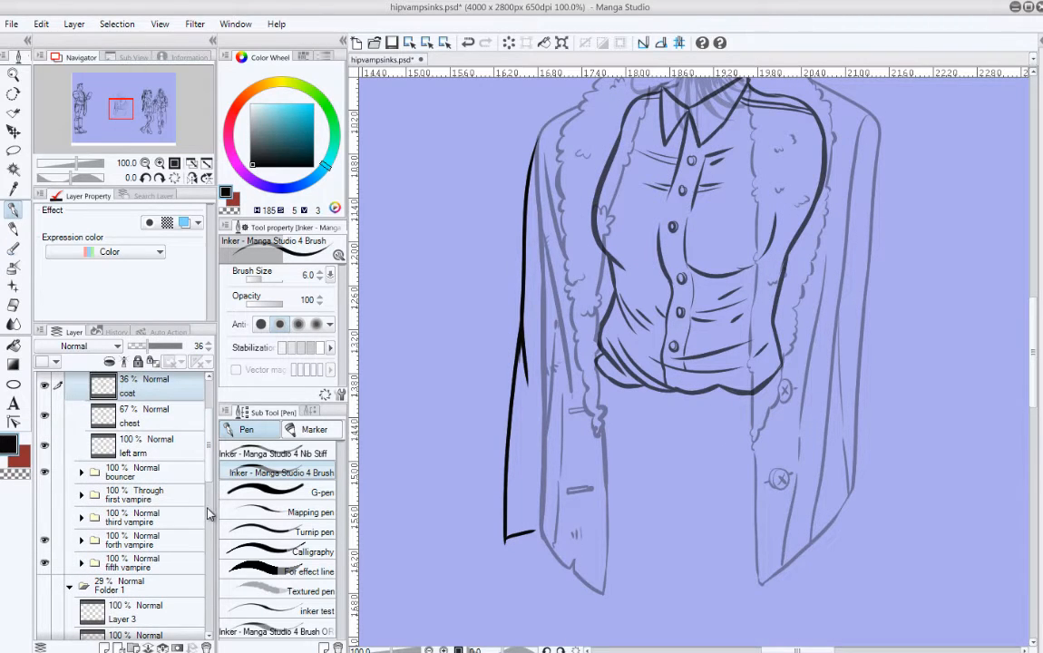
{"action": "scroll", "coordinate": [204, 461], "scroll_direction": "up", "scroll_amount": 1}
{"action": "scroll", "coordinate": [210, 461], "scroll_direction": "up", "scroll_amount": 3}
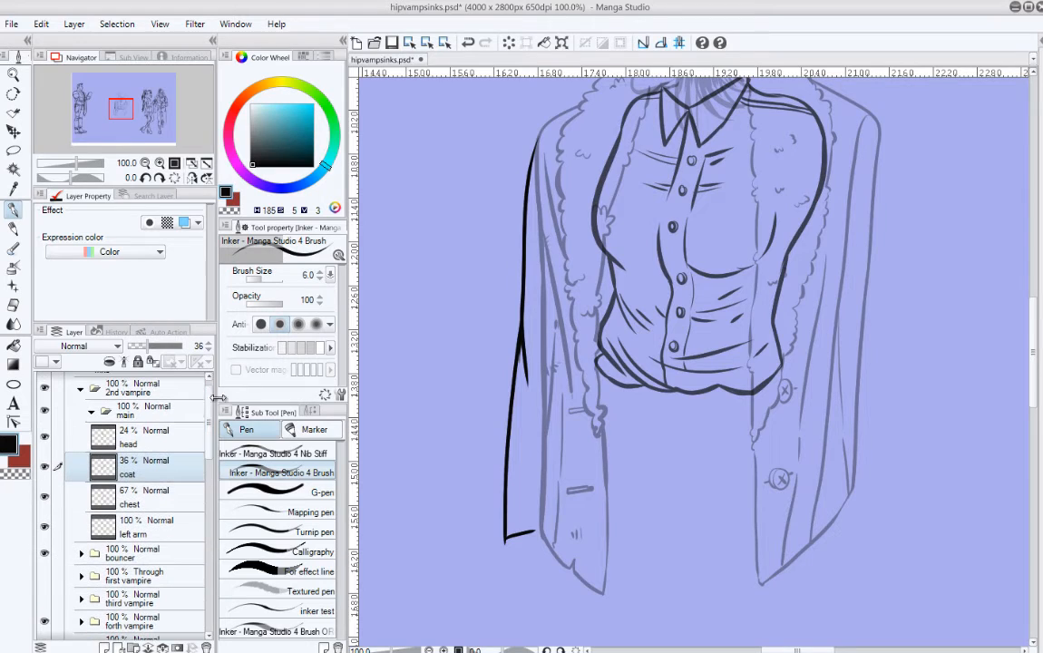
{"action": "left_click", "coordinate": [44, 497]}
{"action": "left_click", "coordinate": [45, 469]}
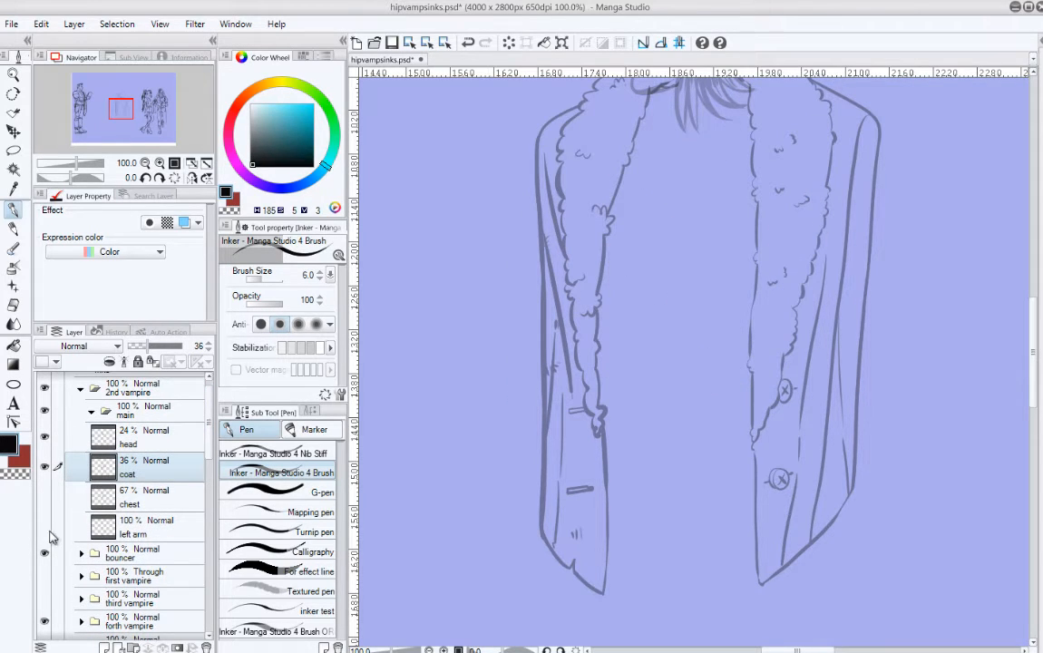
{"action": "left_click", "coordinate": [45, 469]}
{"action": "left_click", "coordinate": [45, 467]}
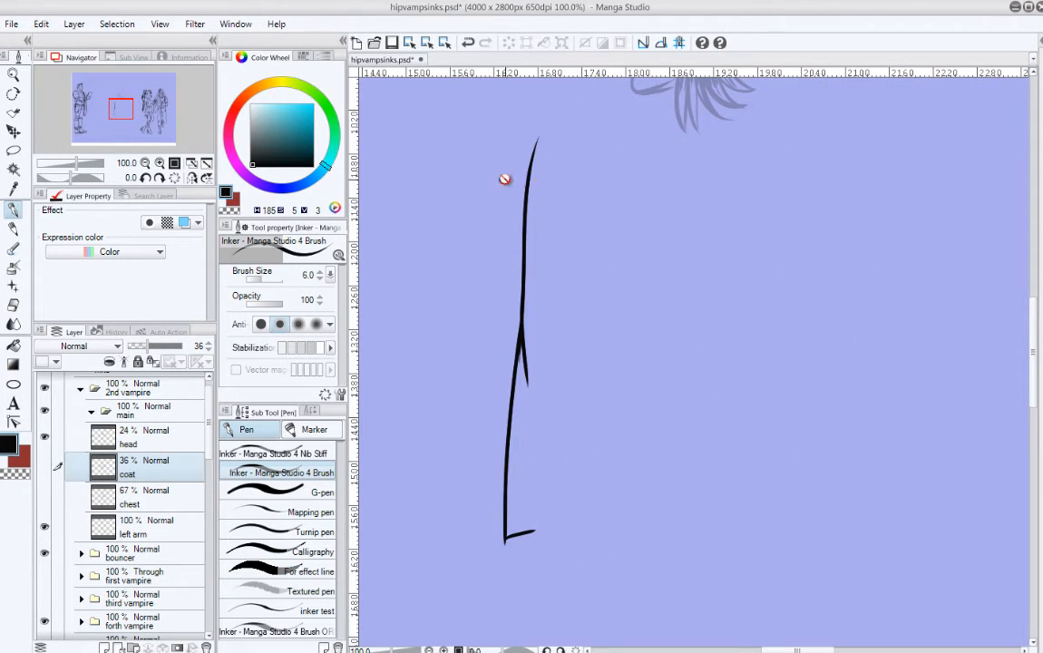
Step: On the "left arm" layer, ink the rounded shoulder top and the upper part of the sleeve's inner edge
{"action": "left_click", "coordinate": [161, 540]}
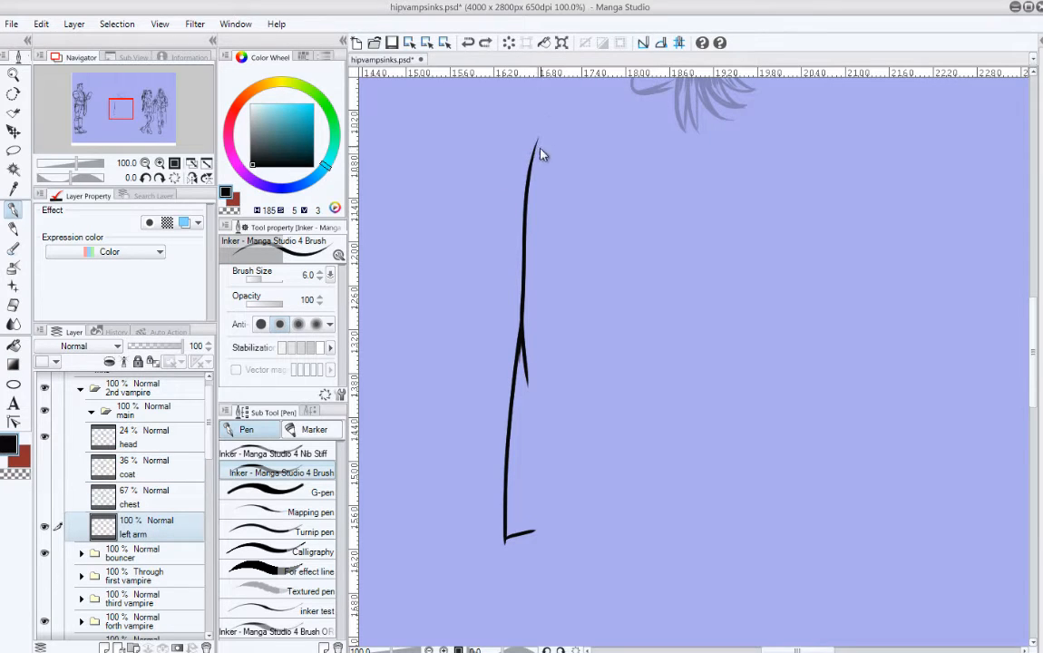
{"action": "mouse_move", "coordinate": [543, 155]}
{"action": "left_mouse_down"}
{"action": "mouse_move", "coordinate": [549, 125]}
{"action": "mouse_move", "coordinate": [582, 175]}
{"action": "mouse_move", "coordinate": [561, 119]}
{"action": "mouse_move", "coordinate": [589, 254]}
{"action": "left_mouse_up"}
{"action": "key", "text": "ctrl+z"}
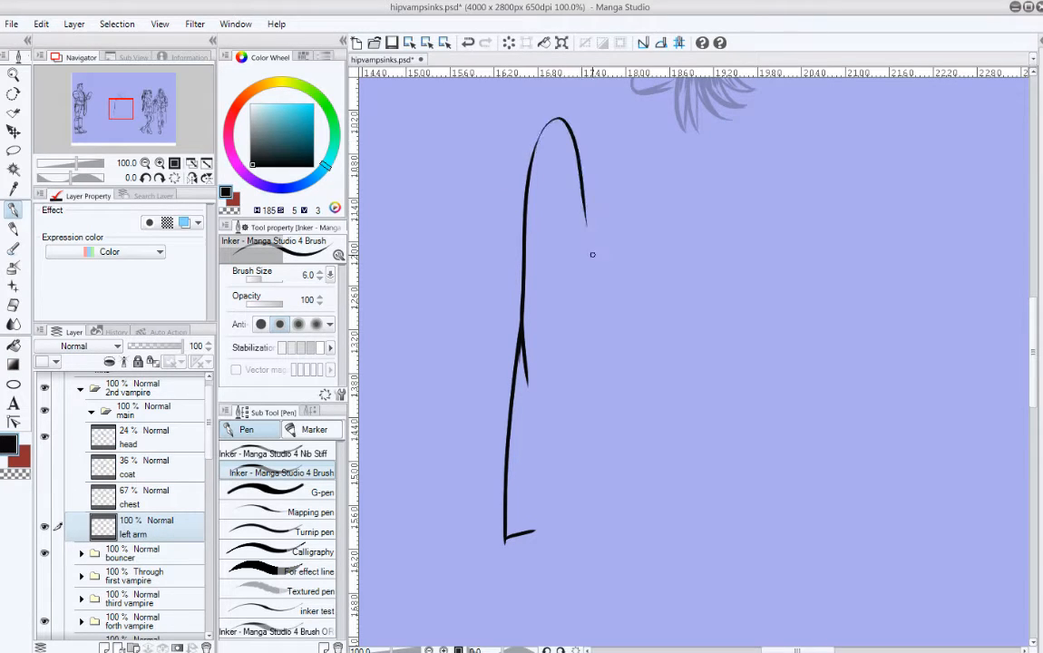
{"action": "key", "text": "ctrl+z"}
{"action": "key", "text": "ctrl+z"}
{"action": "mouse_move", "coordinate": [542, 141]}
{"action": "left_mouse_down"}
{"action": "mouse_move", "coordinate": [568, 120]}
{"action": "mouse_move", "coordinate": [589, 147]}
{"action": "mouse_move", "coordinate": [580, 136]}
{"action": "mouse_move", "coordinate": [588, 275]}
{"action": "mouse_move", "coordinate": [580, 132]}
{"action": "mouse_move", "coordinate": [600, 313]}
{"action": "left_mouse_up"}
{"action": "key", "text": "ctrl+z"}
{"action": "left_click_drag", "start_coordinate": [581, 130], "coordinate": [582, 388]}
Step: Ink the lower part of the sleeve's inner edge, tapering from the elbow toward the cuff
{"action": "mouse_move", "coordinate": [583, 388]}
{"action": "left_mouse_down"}
{"action": "mouse_move", "coordinate": [593, 308]}
{"action": "mouse_move", "coordinate": [579, 435]}
{"action": "left_mouse_up"}
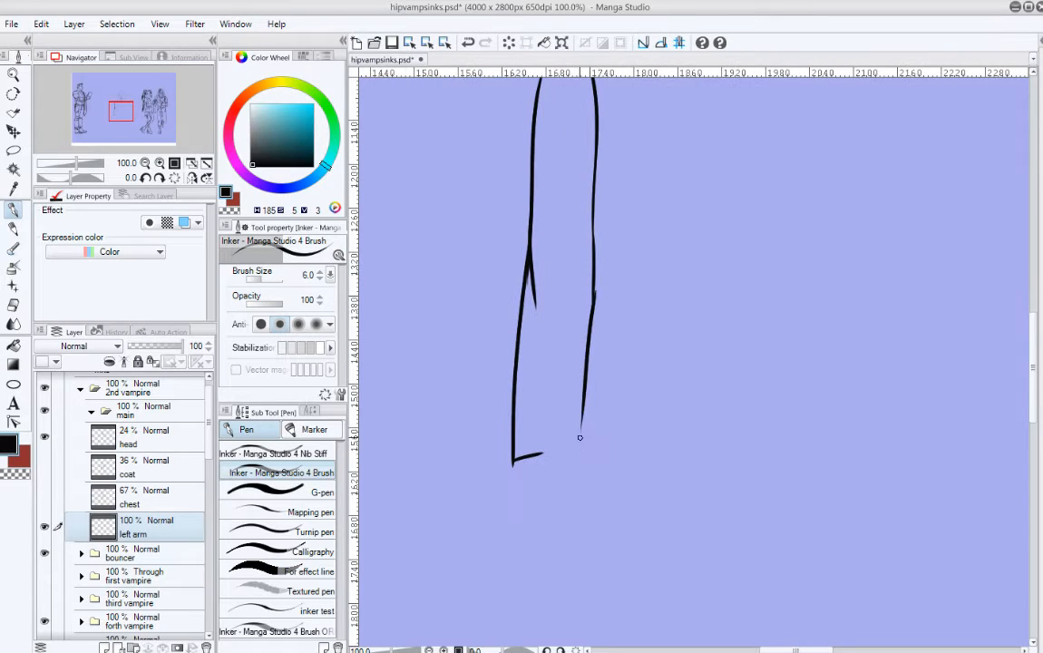
{"action": "key", "text": "ctrl+z"}
{"action": "left_click_drag", "start_coordinate": [591, 293], "coordinate": [569, 440]}
{"action": "key", "text": "ctrl+z"}
{"action": "left_click_drag", "start_coordinate": [593, 286], "coordinate": [572, 436]}
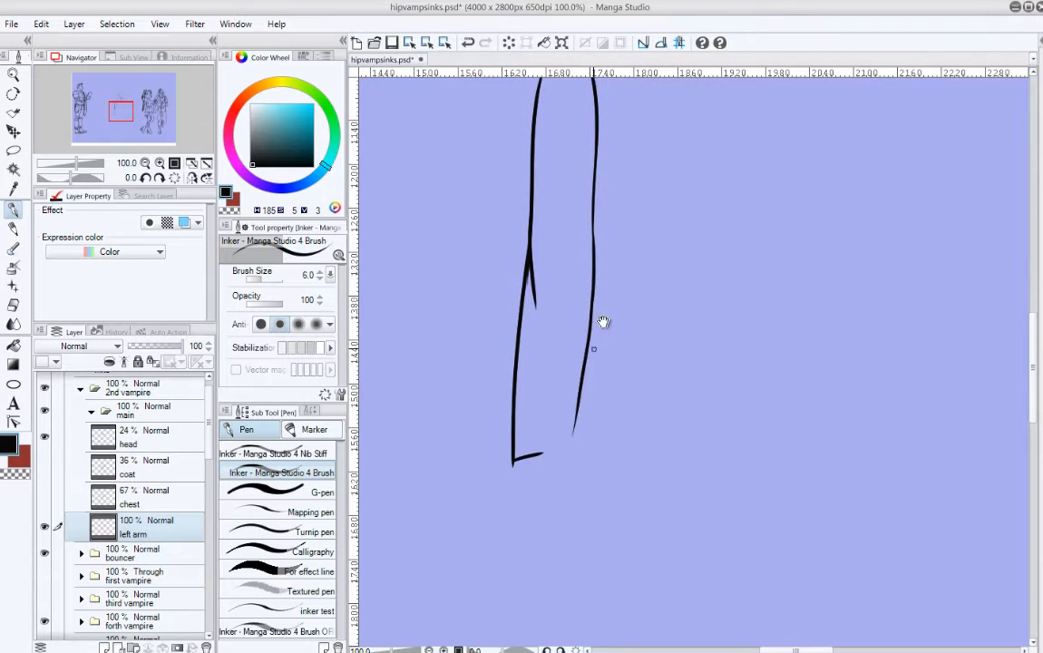
Step: Ink long fold lines inside the upper sleeve, running down from its outer and inner edges
{"action": "left_click_drag", "start_coordinate": [604, 243], "coordinate": [594, 349]}
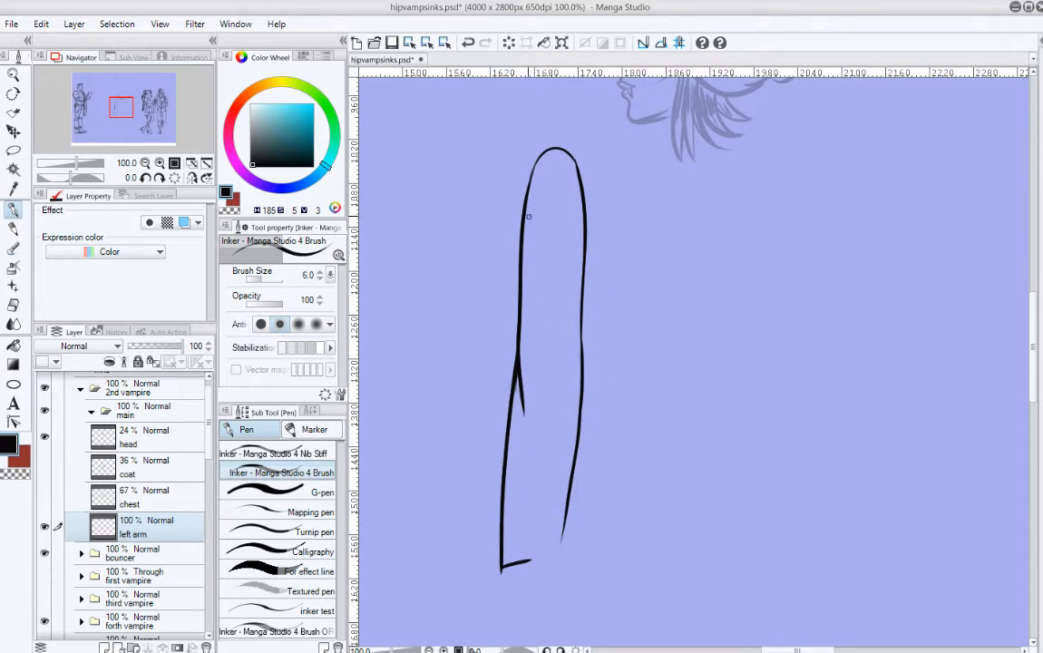
{"action": "left_click_drag", "start_coordinate": [524, 210], "coordinate": [535, 320]}
{"action": "key", "text": "ctrl+z"}
{"action": "left_click_drag", "start_coordinate": [524, 195], "coordinate": [534, 388]}
{"action": "key", "text": "ctrl+z"}
Step: Extend the sleeve's inner edge to the wrist and close the cuff with a straight slanted hem line
{"action": "scroll", "coordinate": [570, 380], "scroll_direction": "down", "scroll_amount": 3}
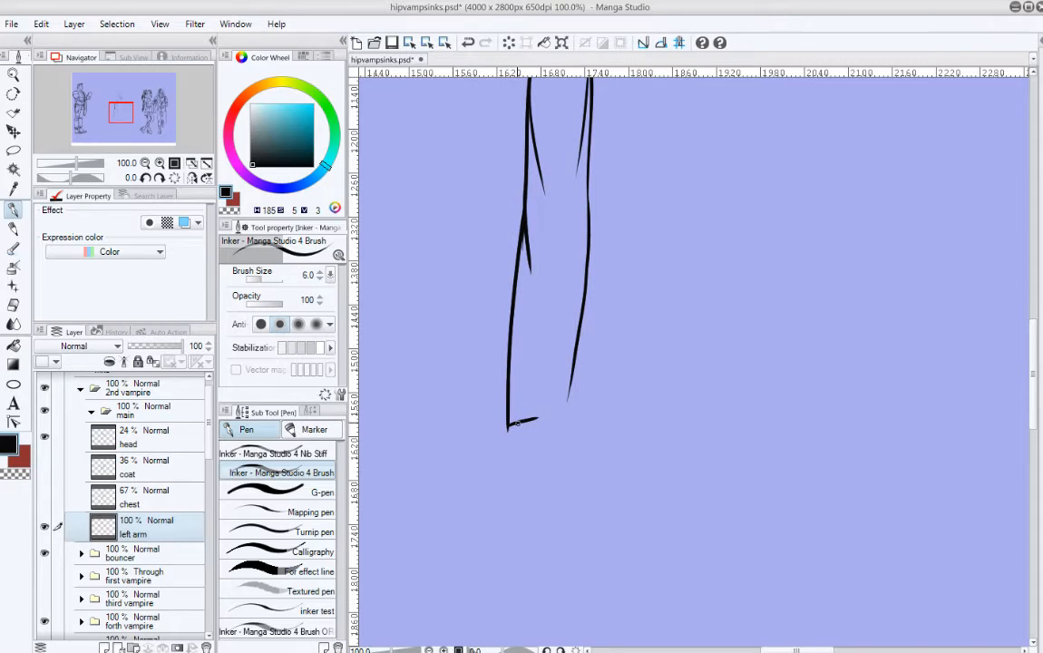
{"action": "key", "text": "e"}
{"action": "key", "text": "p"}
{"action": "left_click_drag", "start_coordinate": [571, 364], "coordinate": [566, 410]}
{"action": "scroll", "coordinate": [562, 409], "scroll_direction": "up", "scroll_amount": 3}
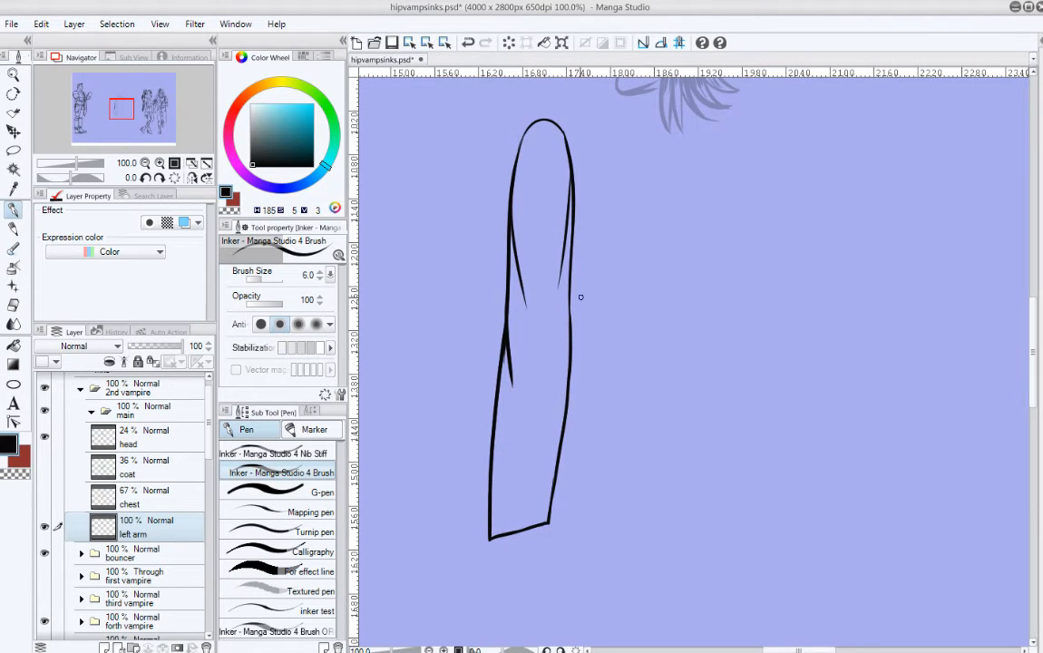
Step: Show the coat and chest layers and the pencil sketch folder "Folder 1" again
{"action": "left_click_drag", "start_coordinate": [525, 481], "coordinate": [544, 255]}
{"action": "left_click", "coordinate": [44, 467]}
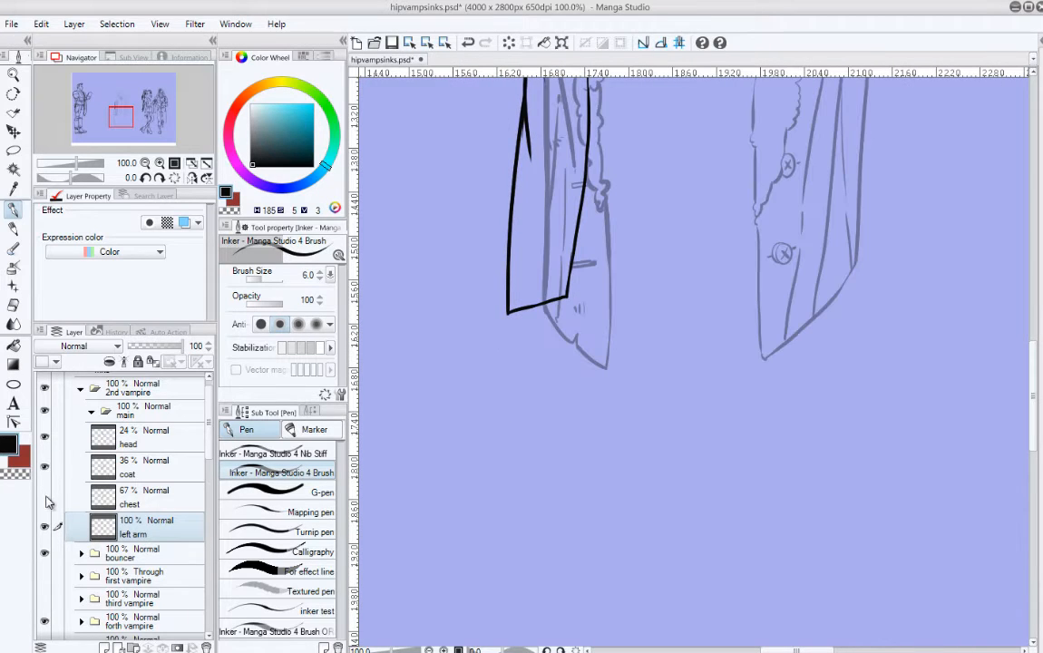
{"action": "left_click", "coordinate": [45, 496]}
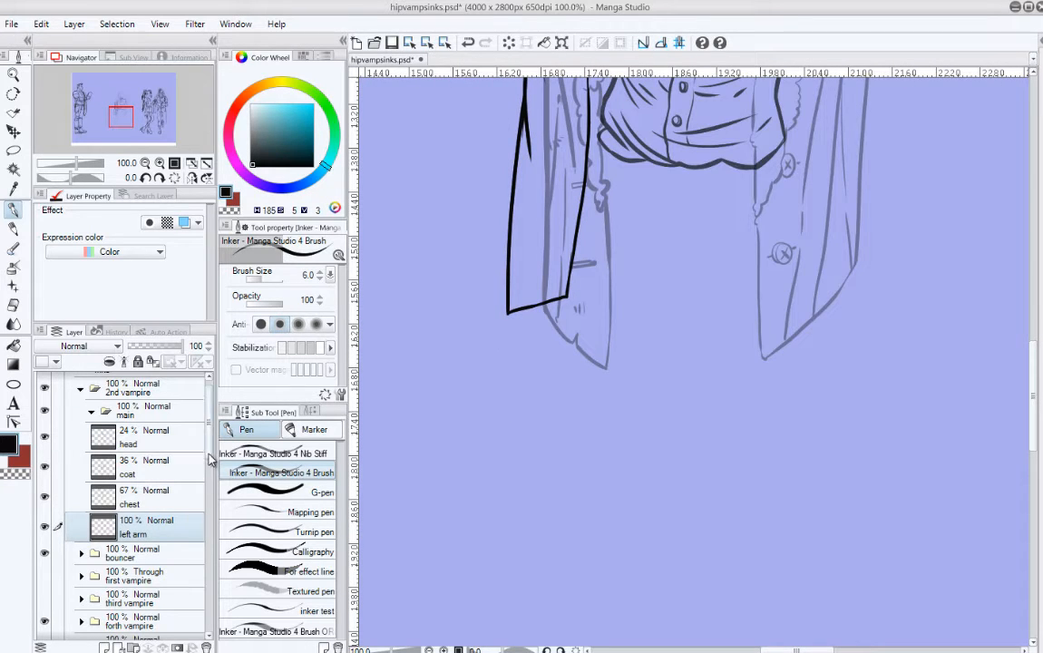
{"action": "scroll", "coordinate": [190, 417], "scroll_direction": "down", "scroll_amount": 5}
{"action": "left_click", "coordinate": [46, 450]}
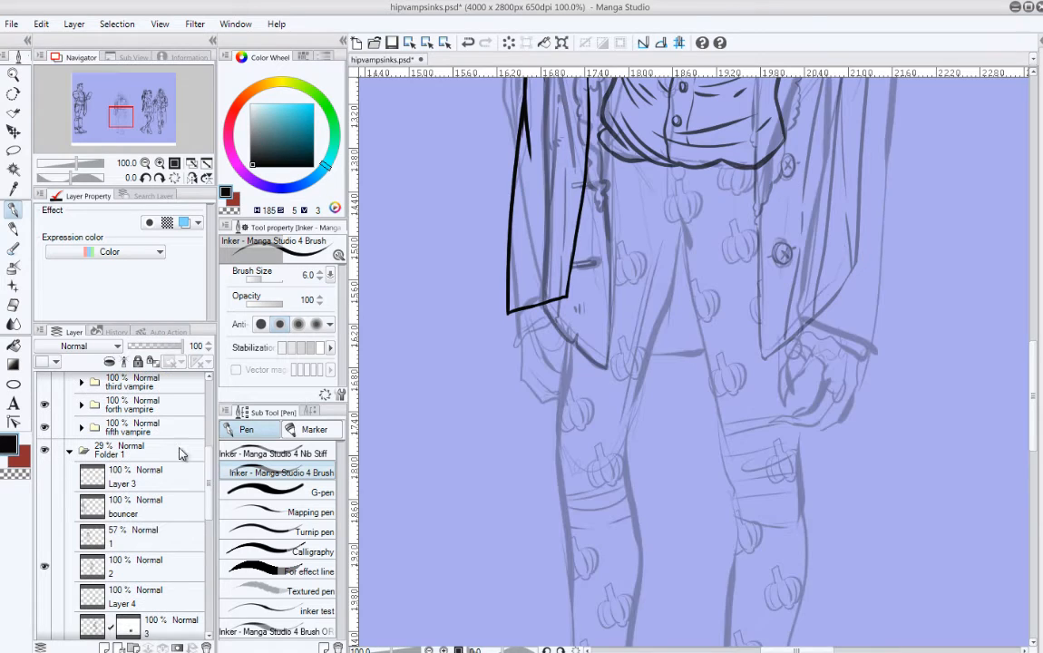
Step: On the "left arm" layer, ink a ruffled lace trim with small fold lines along the underside of the cuff
{"action": "left_click_drag", "start_coordinate": [492, 386], "coordinate": [451, 416]}
{"action": "scroll", "coordinate": [168, 499], "scroll_direction": "up", "scroll_amount": 5}
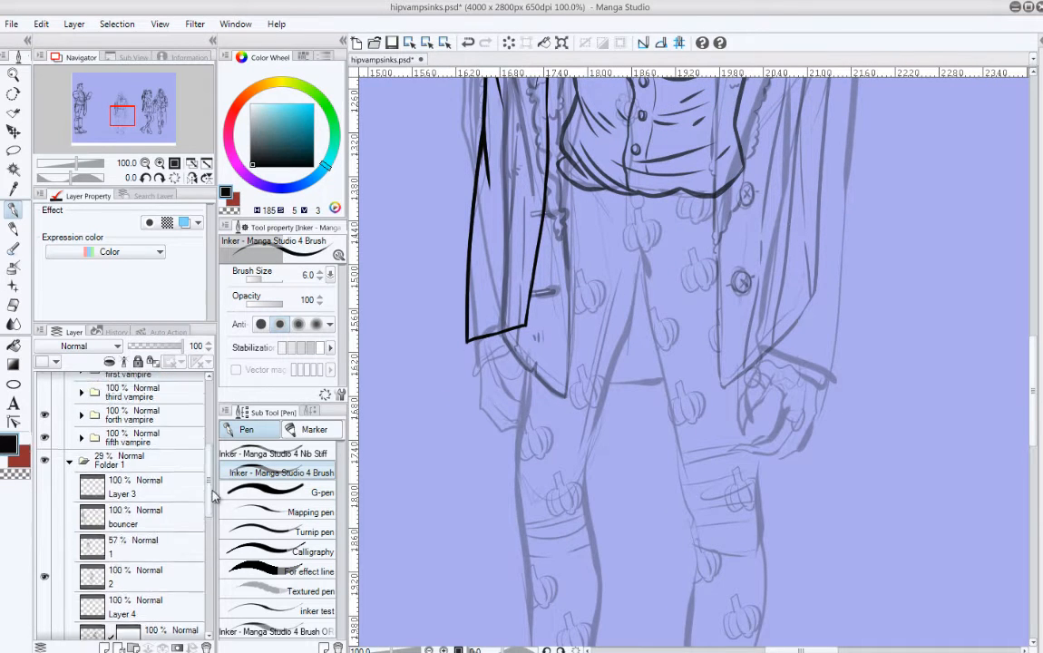
{"action": "left_click", "coordinate": [171, 503]}
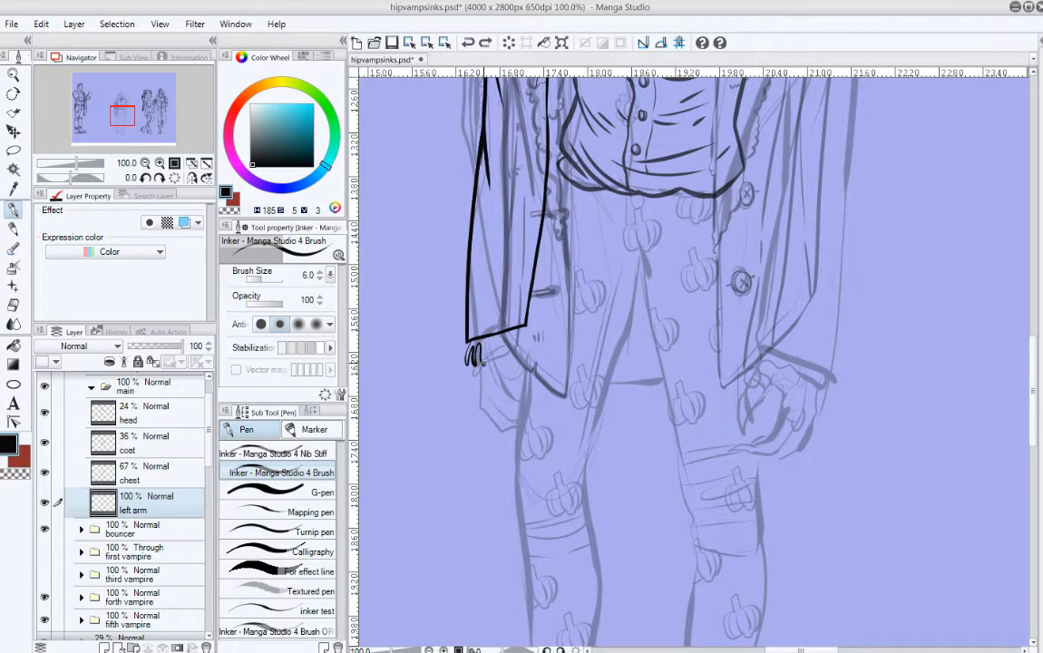
{"action": "key", "text": "ctrl+z"}
{"action": "mouse_move", "coordinate": [525, 339]}
{"action": "left_mouse_down"}
{"action": "mouse_move", "coordinate": [540, 334]}
{"action": "mouse_move", "coordinate": [527, 338]}
{"action": "left_mouse_up"}
{"action": "key", "text": "ctrl+z"}
{"action": "left_click_drag", "start_coordinate": [506, 342], "coordinate": [532, 328]}
{"action": "left_click_drag", "start_coordinate": [512, 342], "coordinate": [535, 335]}
{"action": "key", "text": "ctrl+z"}
{"action": "scroll", "coordinate": [607, 454], "scroll_direction": "up", "scroll_amount": 3}
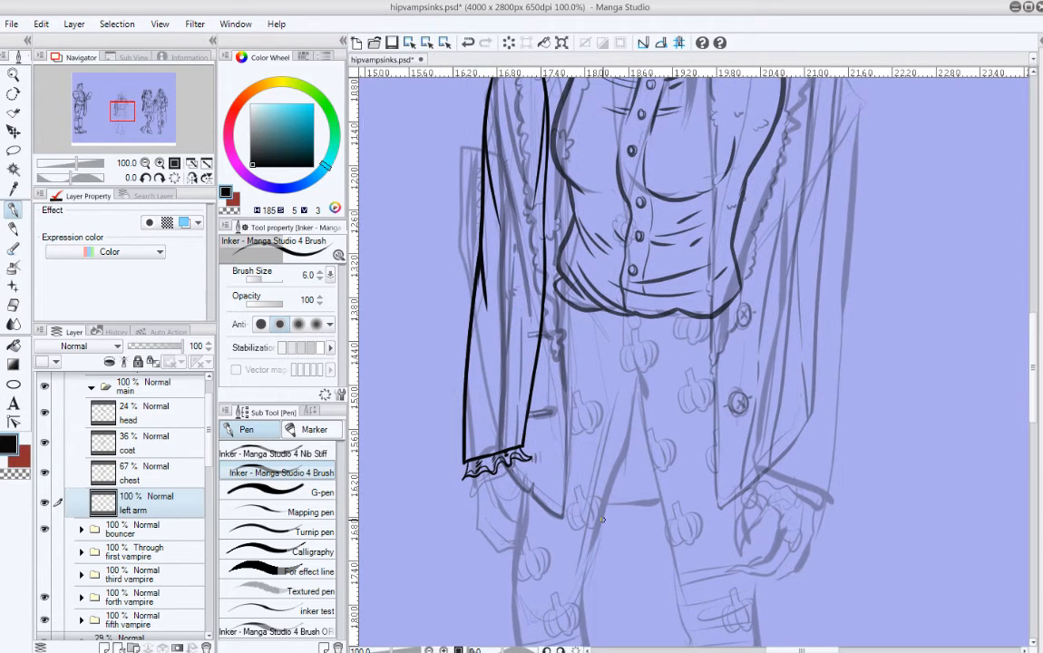
Step: Add a new layer below the "left arm" layer and name it "left hand"
{"action": "scroll", "coordinate": [566, 361], "scroll_direction": "down", "scroll_amount": 4}
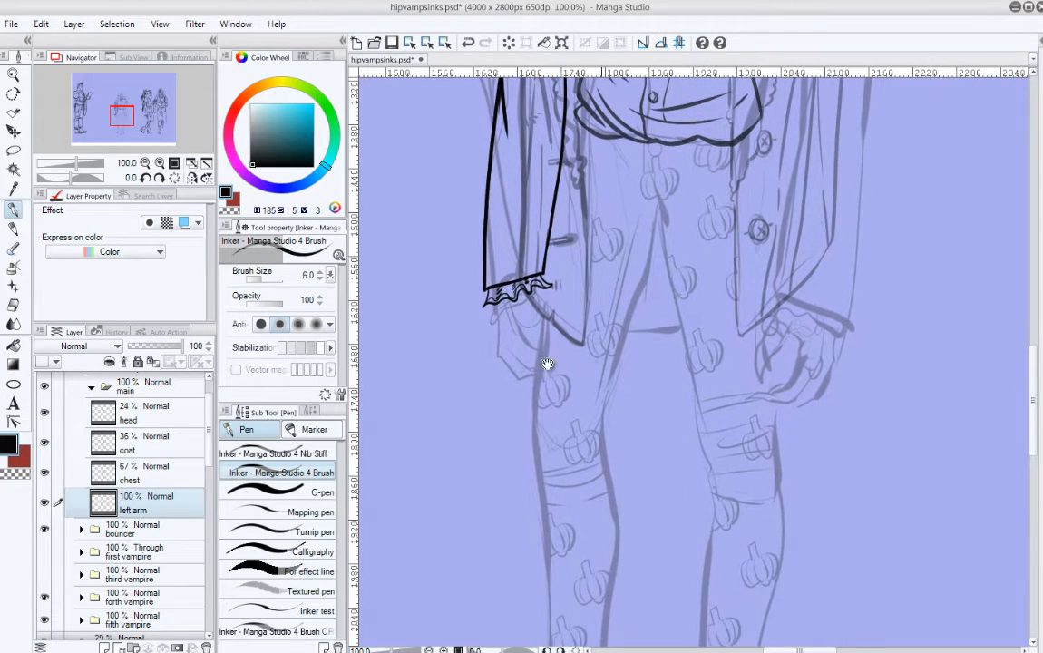
{"action": "left_click", "coordinate": [103, 646]}
{"action": "mouse_move", "coordinate": [164, 513]}
{"action": "left_mouse_down"}
{"action": "mouse_move", "coordinate": [173, 547]}
{"action": "mouse_move", "coordinate": [158, 535]}
{"action": "left_mouse_up"}
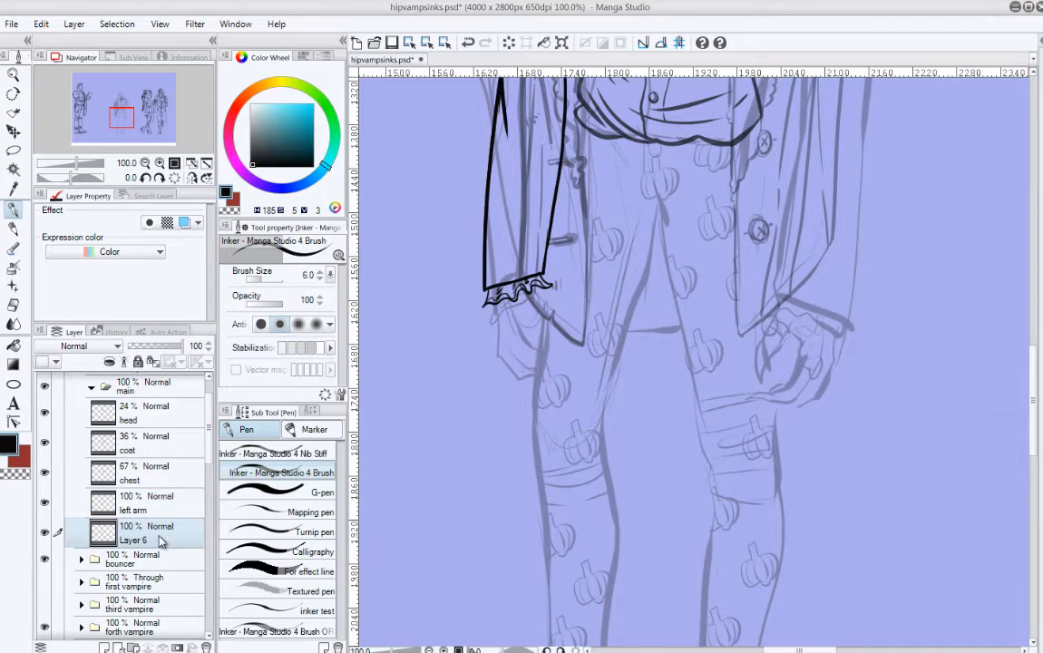
{"action": "double_click", "coordinate": [146, 539]}
{"action": "type", "text": "left"}
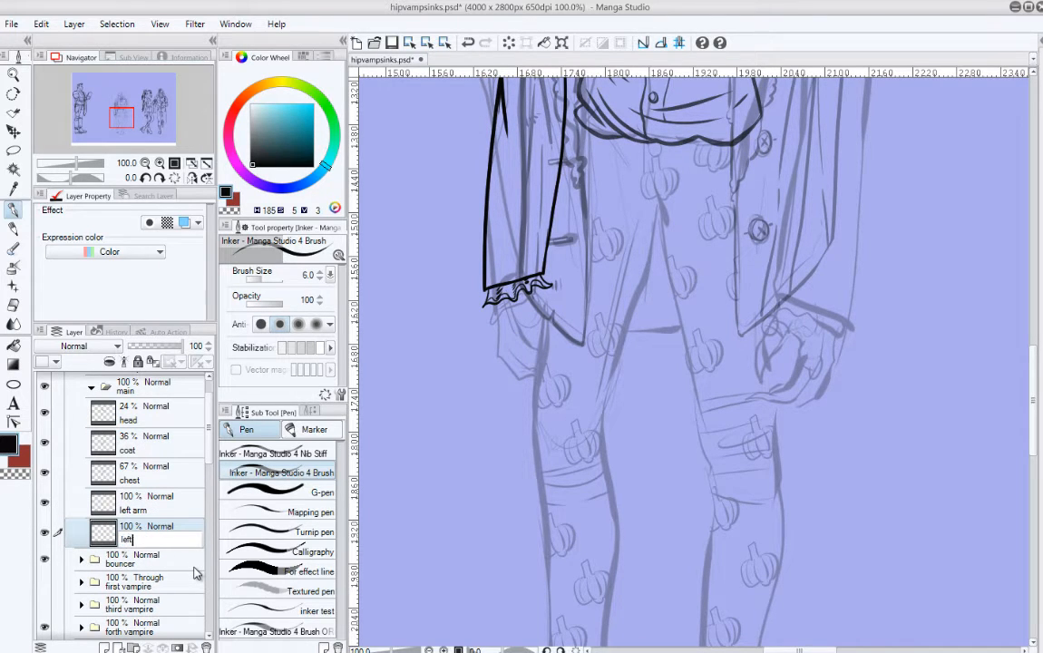
{"action": "key", "text": "Return"}
{"action": "left_click_drag", "start_coordinate": [604, 398], "coordinate": [545, 431]}
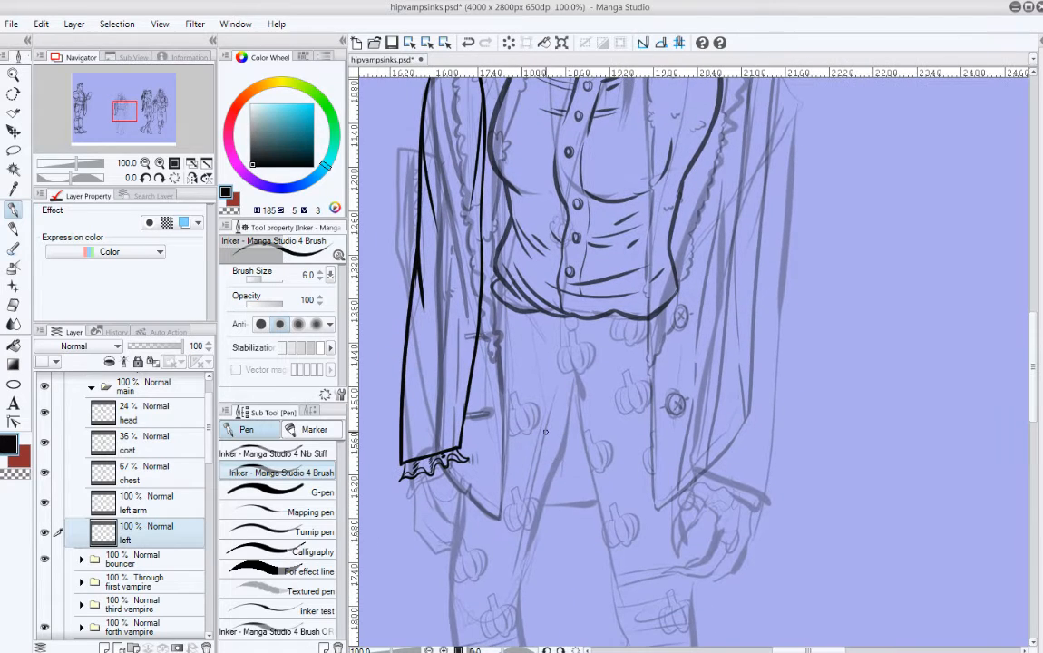
{"action": "double_click", "coordinate": [140, 540]}
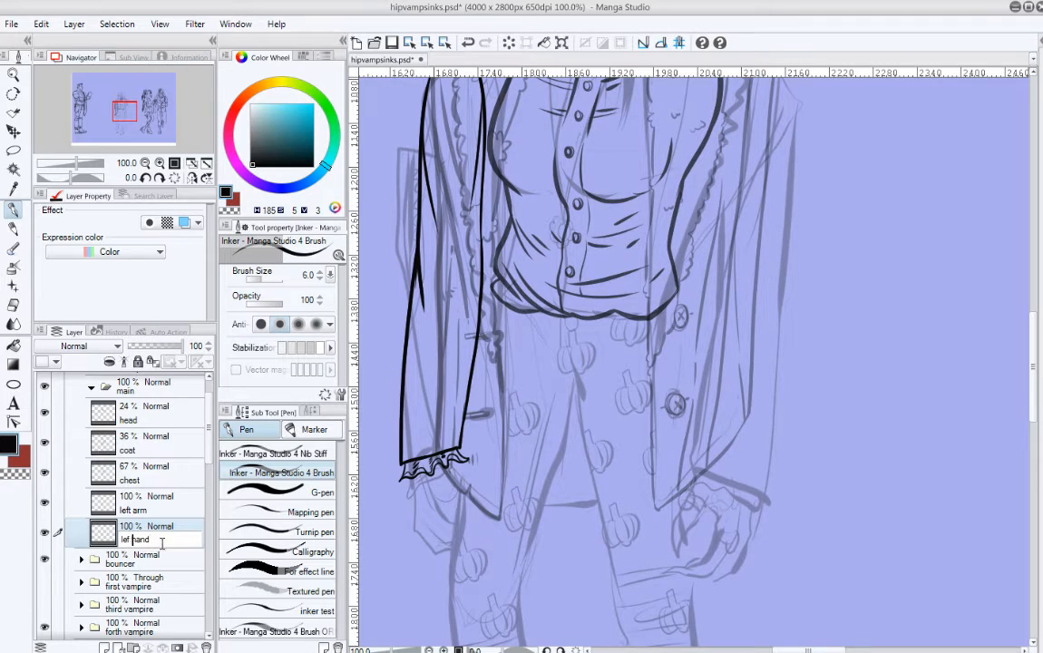
{"action": "type", "text": "hand"}
{"action": "key", "text": "Return"}
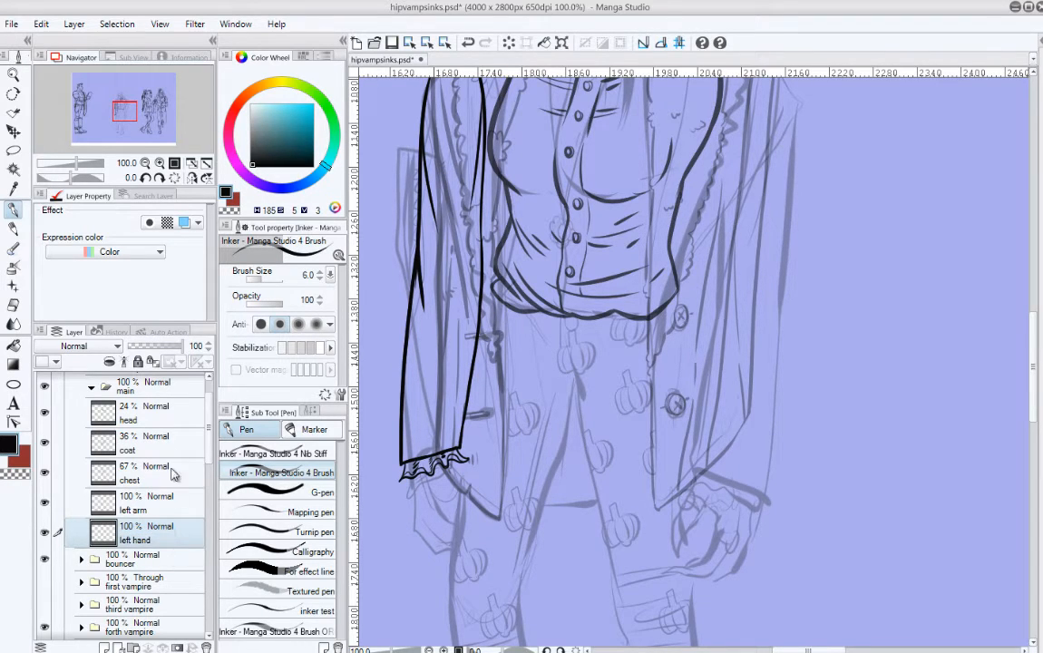
Step: Move the coat layer below the chest layer and add a layer named "rightarm" above the chest layer
{"action": "left_click", "coordinate": [145, 412]}
{"action": "left_click_drag", "start_coordinate": [160, 453], "coordinate": [165, 482]}
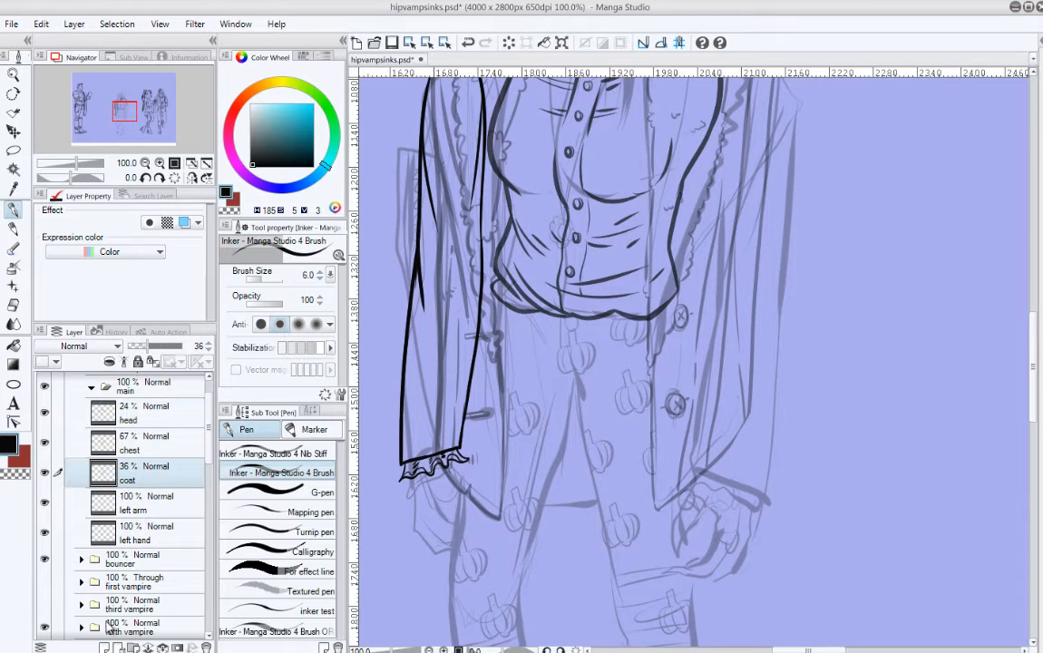
{"action": "left_click", "coordinate": [156, 453]}
{"action": "left_click", "coordinate": [107, 647]}
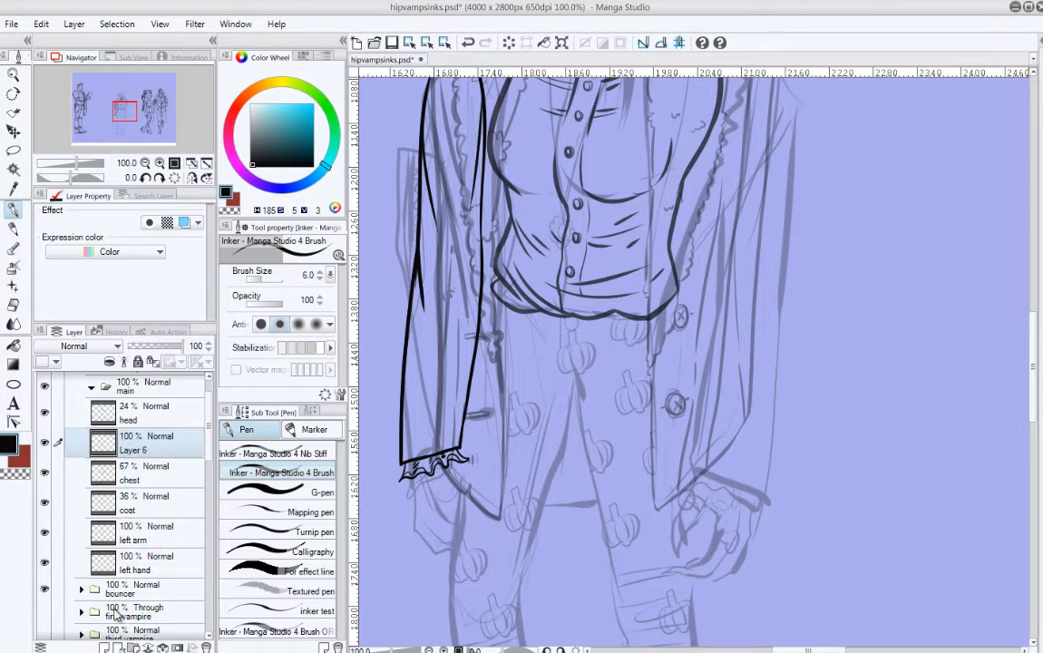
{"action": "double_click", "coordinate": [144, 449]}
{"action": "type", "text": "rightarm"}
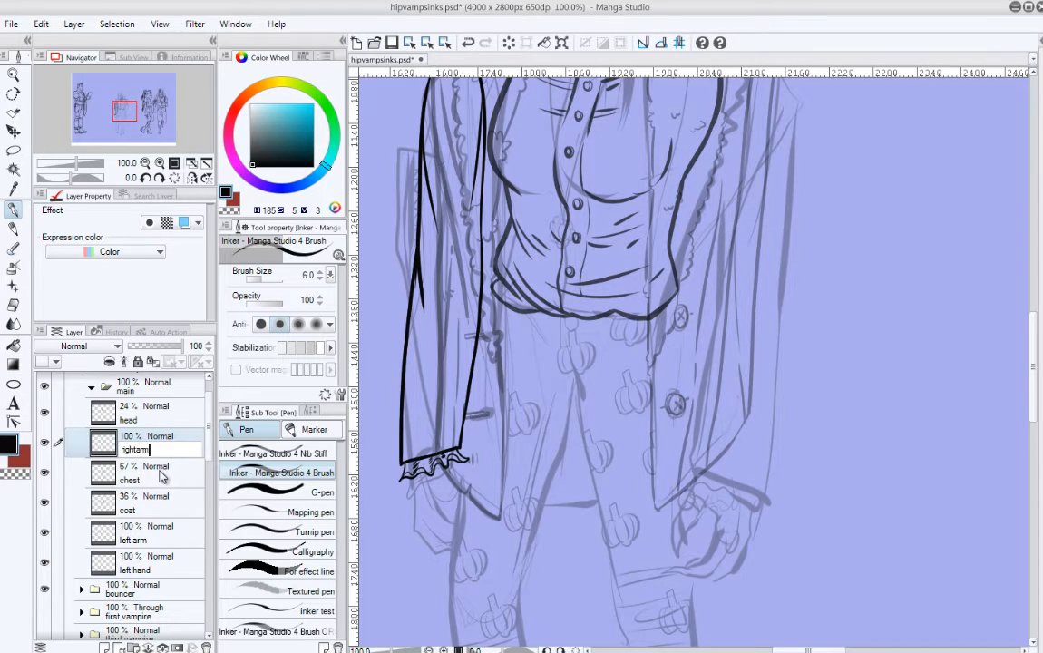
{"action": "key", "text": "Return"}
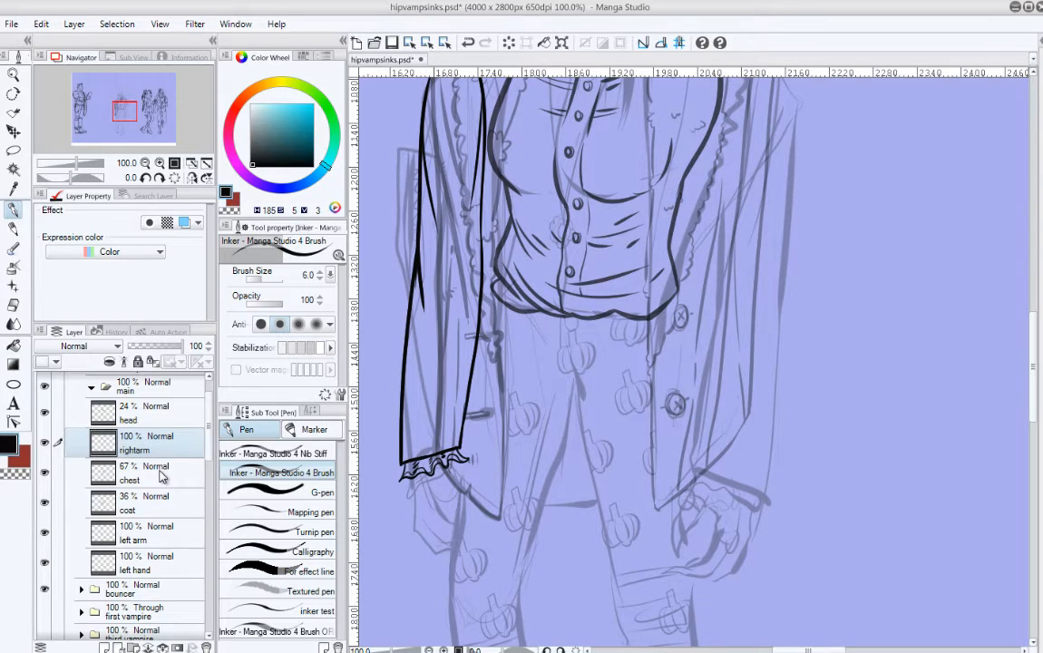
Step: Briefly hide and reshow the chest and coat layers to check what each contains, keeping the "rightarm" layer active
{"action": "left_click_drag", "start_coordinate": [803, 308], "coordinate": [744, 458]}
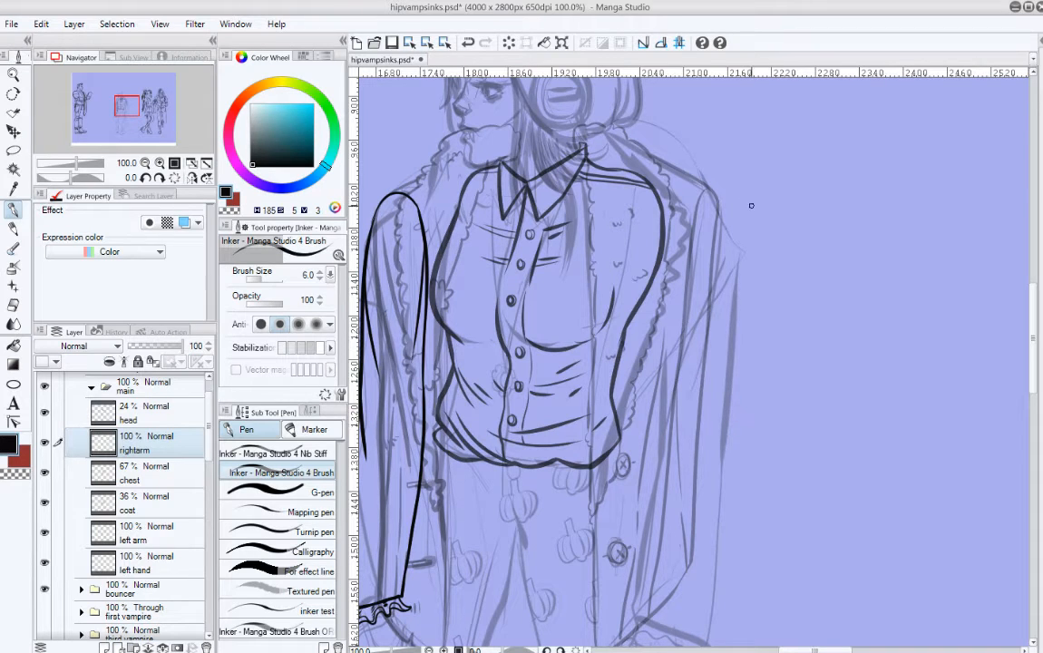
{"action": "left_click_drag", "start_coordinate": [759, 188], "coordinate": [772, 243]}
{"action": "key", "text": "ctrl+z"}
{"action": "mouse_move", "coordinate": [766, 382]}
{"action": "left_mouse_down"}
{"action": "mouse_move", "coordinate": [724, 479]}
{"action": "mouse_move", "coordinate": [718, 389]}
{"action": "mouse_move", "coordinate": [717, 446]}
{"action": "left_mouse_up"}
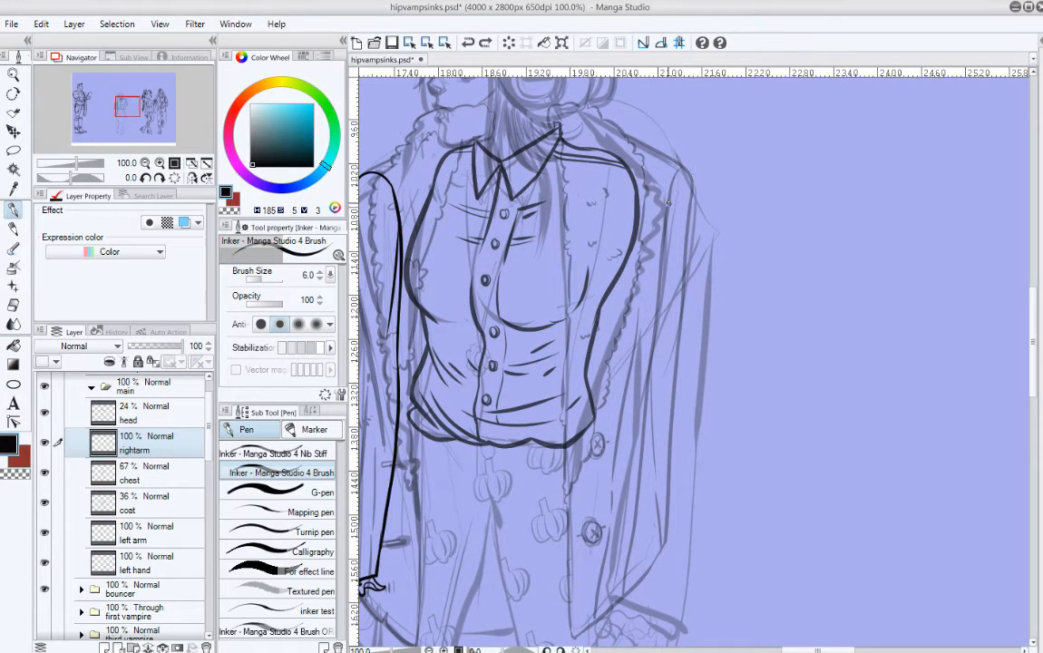
{"action": "left_click", "coordinate": [44, 472]}
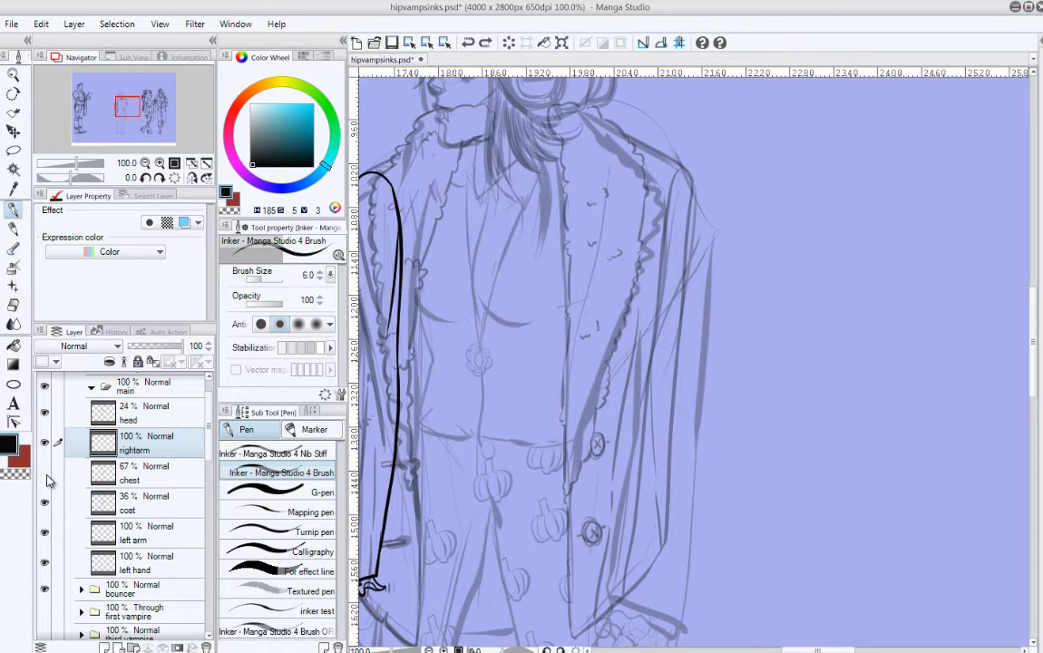
{"action": "left_click", "coordinate": [44, 472]}
{"action": "left_click", "coordinate": [44, 502]}
{"action": "left_click", "coordinate": [44, 502]}
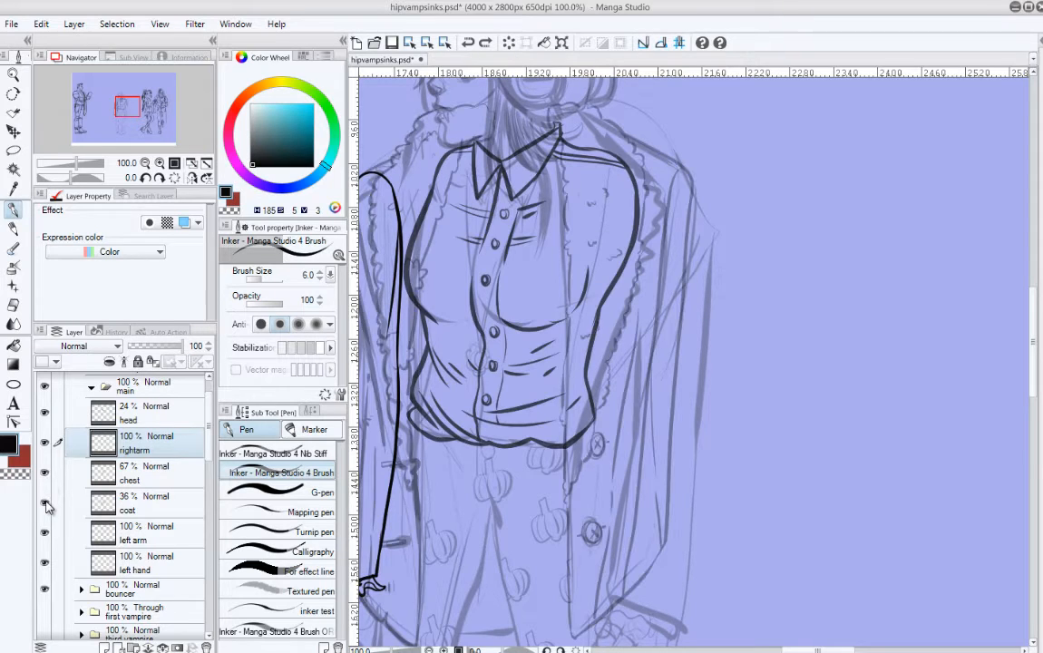
{"action": "left_click", "coordinate": [105, 500]}
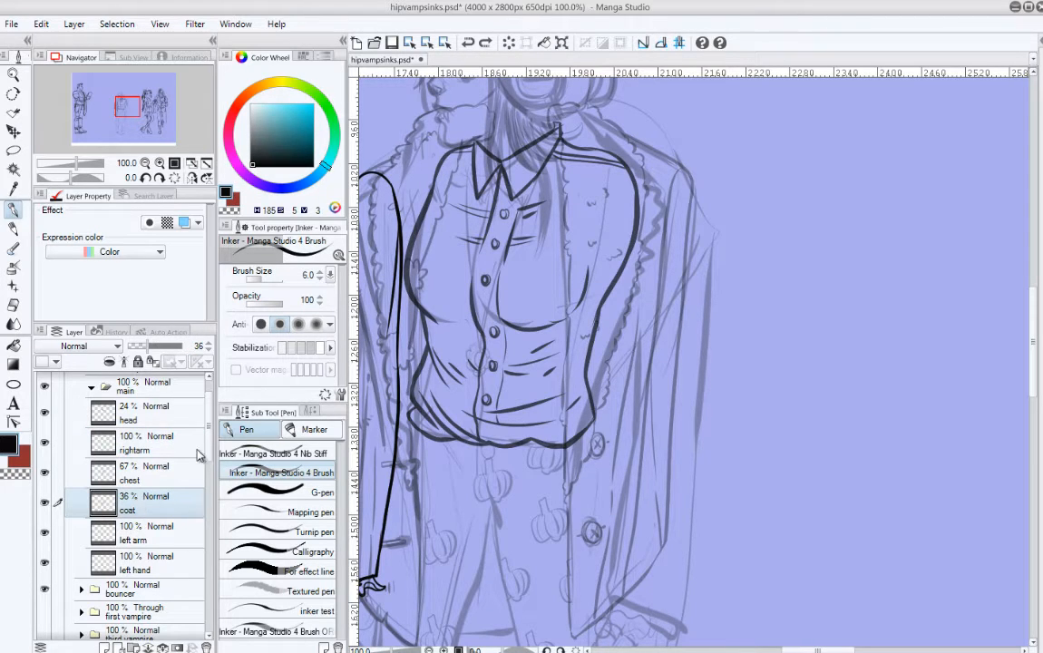
{"action": "left_click", "coordinate": [163, 444]}
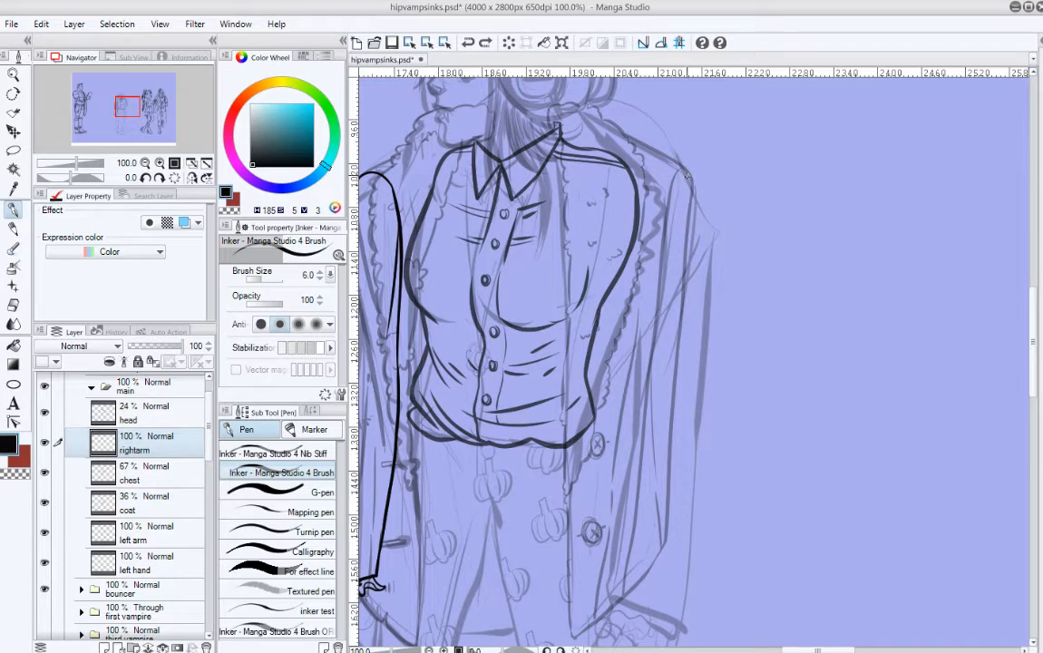
Step: On the "rightarm" layer, ink the sleeve's outer edge from the shoulder past the elbow down to the wrist
{"action": "left_click_drag", "start_coordinate": [684, 165], "coordinate": [706, 238]}
{"action": "key", "text": "ctrl+z"}
{"action": "mouse_move", "coordinate": [682, 165]}
{"action": "left_mouse_down"}
{"action": "mouse_move", "coordinate": [709, 325]}
{"action": "mouse_move", "coordinate": [722, 293]}
{"action": "mouse_move", "coordinate": [704, 290]}
{"action": "mouse_move", "coordinate": [703, 350]}
{"action": "left_mouse_up"}
{"action": "key", "text": "ctrl+z"}
{"action": "mouse_move", "coordinate": [707, 304]}
{"action": "left_mouse_down"}
{"action": "mouse_move", "coordinate": [718, 357]}
{"action": "mouse_move", "coordinate": [719, 226]}
{"action": "mouse_move", "coordinate": [689, 426]}
{"action": "left_mouse_up"}
{"action": "key", "text": "ctrl+z"}
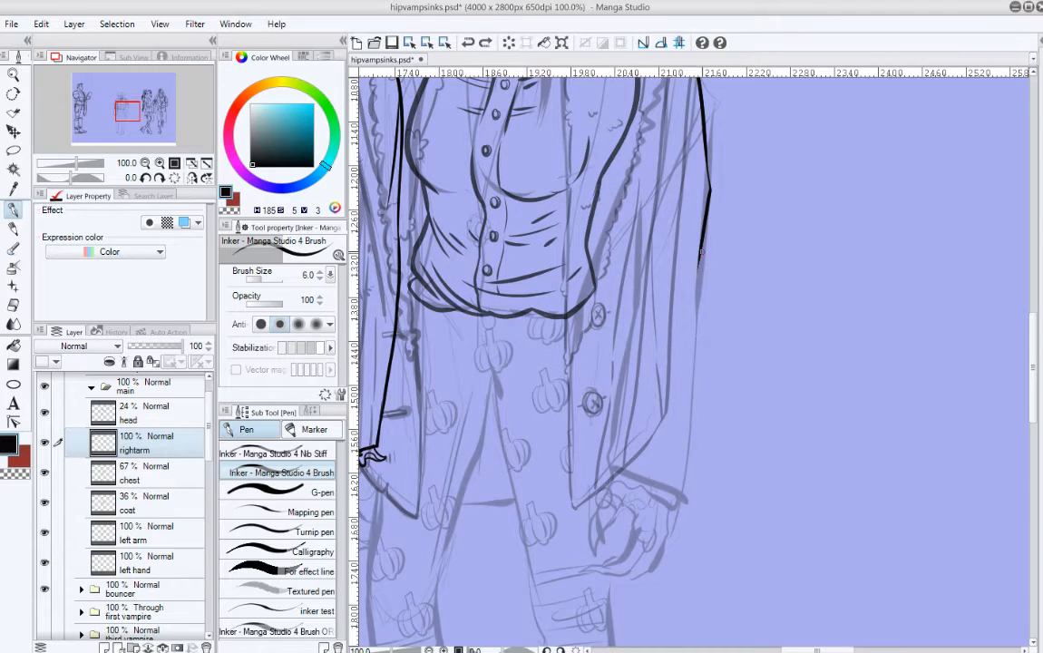
{"action": "left_click_drag", "start_coordinate": [704, 256], "coordinate": [688, 481]}
{"action": "key", "text": "ctrl+z"}
{"action": "left_click_drag", "start_coordinate": [705, 254], "coordinate": [682, 489]}
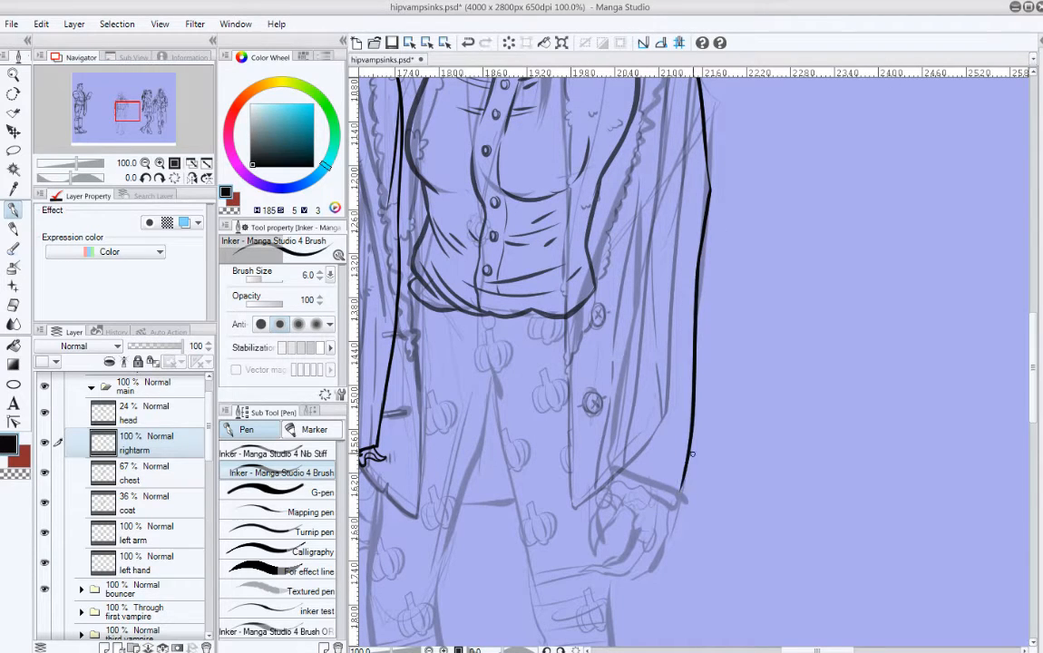
{"action": "key", "text": "ctrl+z"}
{"action": "left_click_drag", "start_coordinate": [704, 243], "coordinate": [684, 488]}
Step: Ink the right sleeve's inner edge from the shoulder down the forearm, overlapping the two lines at the elbow
{"action": "scroll", "coordinate": [683, 488], "scroll_direction": "up", "scroll_amount": 5}
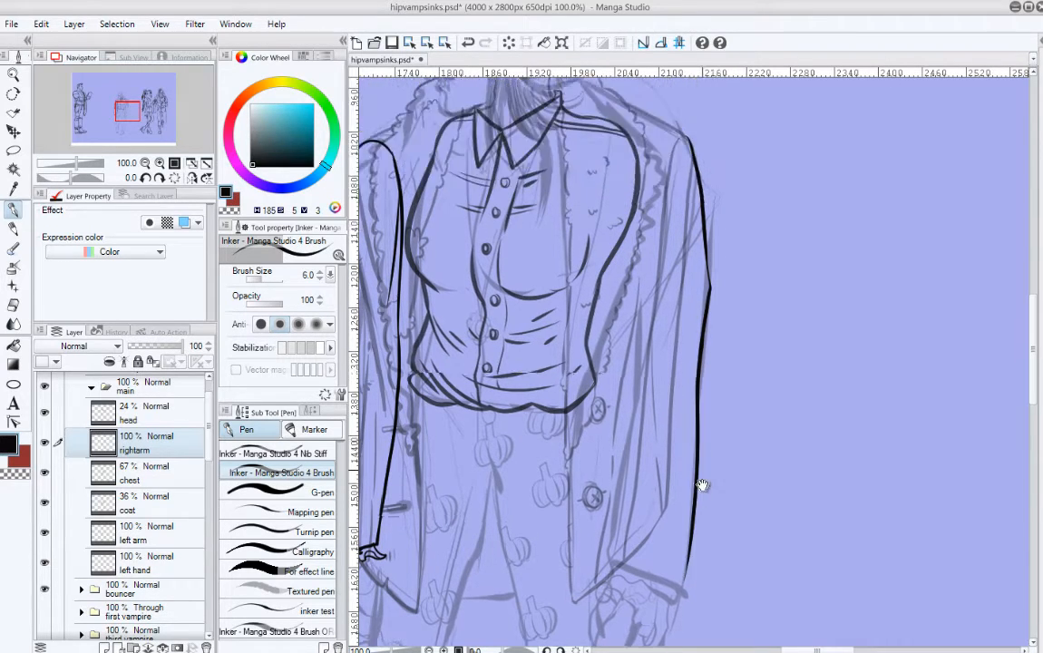
{"action": "key", "text": "ctrl+z"}
{"action": "mouse_move", "coordinate": [679, 160]}
{"action": "left_mouse_down"}
{"action": "mouse_move", "coordinate": [655, 248]}
{"action": "mouse_move", "coordinate": [638, 412]}
{"action": "left_mouse_up"}
{"action": "mouse_move", "coordinate": [677, 304]}
{"action": "left_mouse_down"}
{"action": "mouse_move", "coordinate": [640, 427]}
{"action": "mouse_move", "coordinate": [683, 304]}
{"action": "left_mouse_up"}
{"action": "key", "text": "ctrl+z"}
{"action": "left_click_drag", "start_coordinate": [695, 219], "coordinate": [661, 388]}
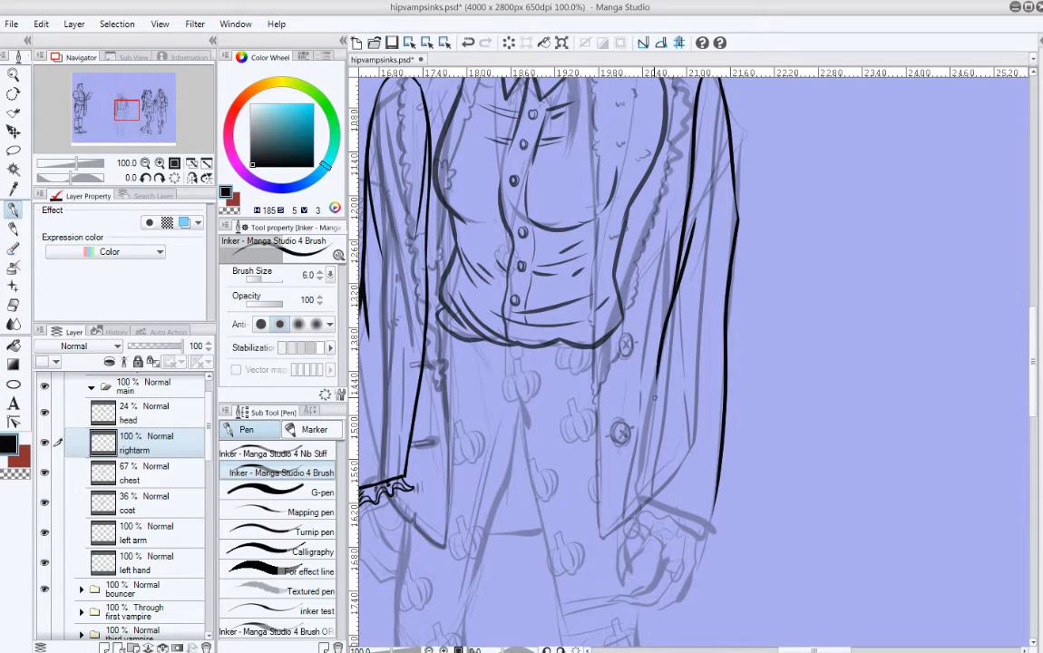
{"action": "key", "text": "ctrl+z"}
{"action": "left_click_drag", "start_coordinate": [671, 312], "coordinate": [635, 483]}
{"action": "left_click_drag", "start_coordinate": [675, 418], "coordinate": [675, 324]}
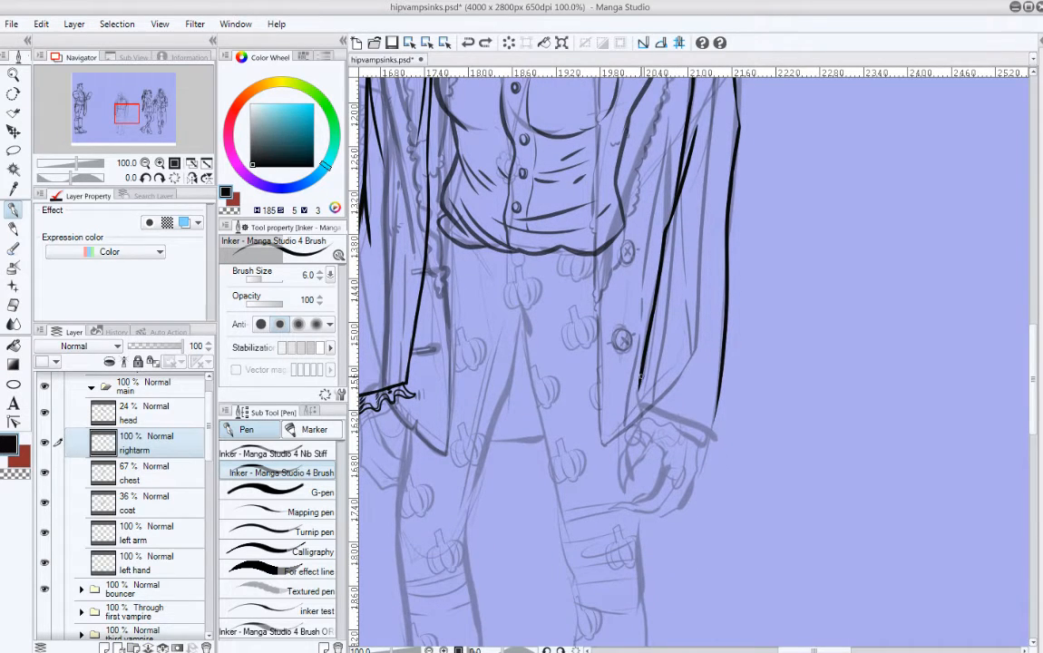
Step: Extend the right sleeve's inner edge to the wrist and close the cuff with a slanted hem meeting the outer edge
{"action": "left_click_drag", "start_coordinate": [640, 377], "coordinate": [636, 419]}
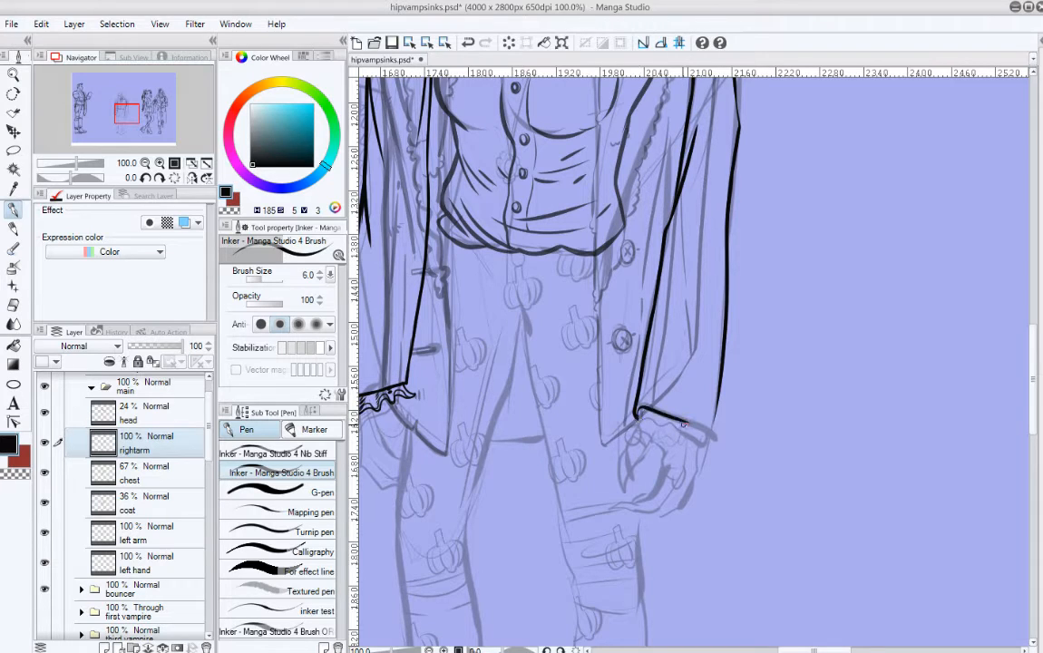
{"action": "left_click_drag", "start_coordinate": [684, 422], "coordinate": [715, 436]}
{"action": "key", "text": "ctrl+z"}
{"action": "left_click_drag", "start_coordinate": [719, 395], "coordinate": [706, 443]}
{"action": "key", "text": "ctrl+z"}
{"action": "key", "text": "ctrl+z"}
{"action": "key", "text": "ctrl+z"}
{"action": "left_click_drag", "start_coordinate": [722, 392], "coordinate": [706, 443]}
Step: Ink a small round button near the outer corner of the right cuff
{"action": "left_click_drag", "start_coordinate": [756, 328], "coordinate": [736, 451]}
{"action": "scroll", "coordinate": [689, 325], "scroll_direction": "down", "scroll_amount": 3}
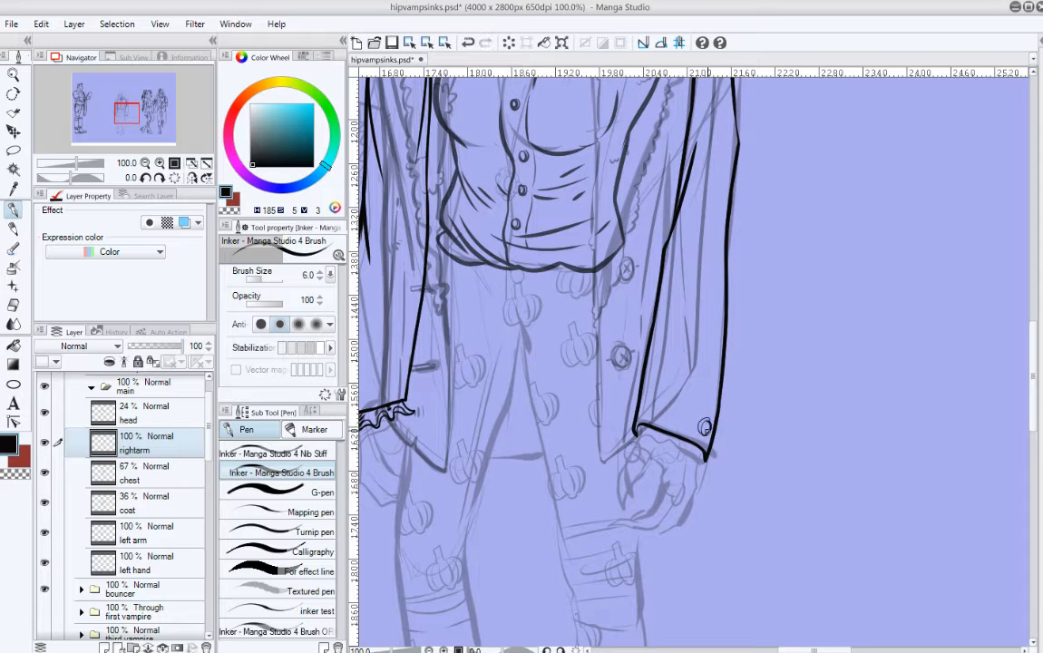
{"action": "key", "text": "ctrl+z"}
{"action": "mouse_move", "coordinate": [708, 422]}
{"action": "left_mouse_down"}
{"action": "mouse_move", "coordinate": [711, 430]}
{"action": "mouse_move", "coordinate": [726, 407]}
{"action": "mouse_move", "coordinate": [863, 312]}
{"action": "mouse_move", "coordinate": [734, 496]}
{"action": "mouse_move", "coordinate": [714, 400]}
{"action": "mouse_move", "coordinate": [781, 226]}
{"action": "mouse_move", "coordinate": [689, 347]}
{"action": "left_mouse_up"}
{"action": "key", "text": "ctrl+z"}
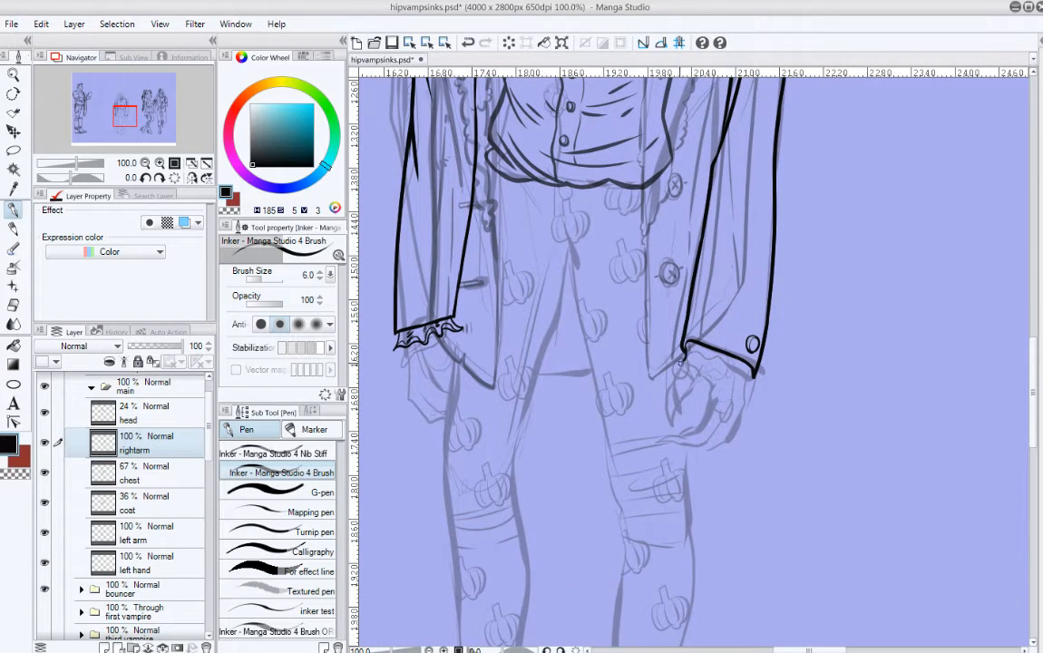
Step: Ink a ruffled lace trim with small fold lines along the underside of the right cuff
{"action": "key", "text": "ctrl+z"}
{"action": "left_click_drag", "start_coordinate": [722, 363], "coordinate": [758, 395]}
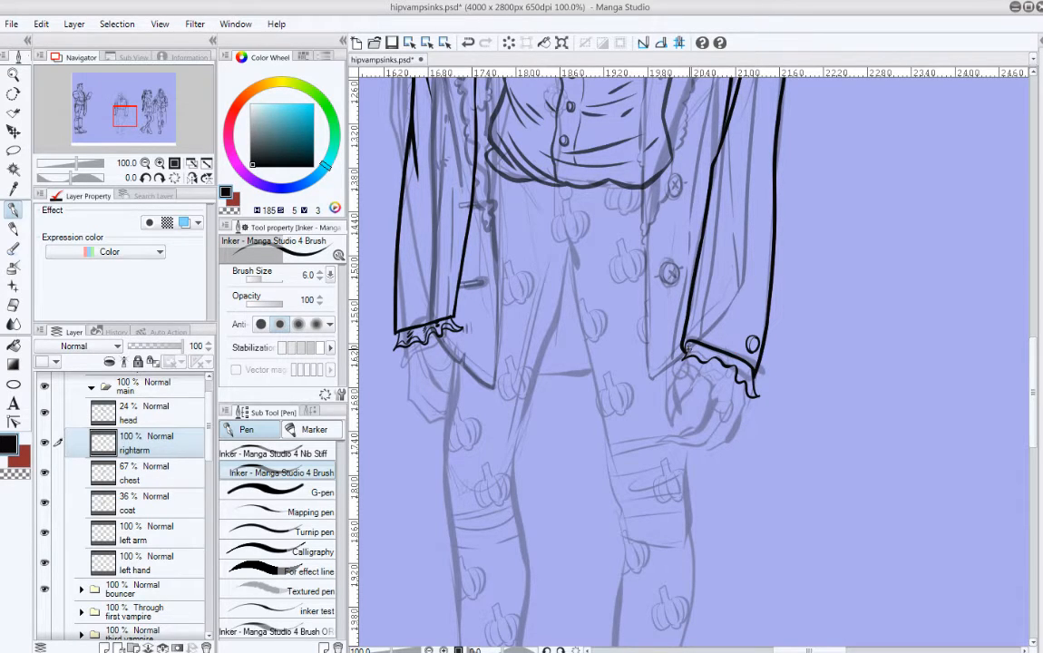
{"action": "key", "text": "ctrl+z"}
{"action": "left_click_drag", "start_coordinate": [688, 348], "coordinate": [698, 352]}
{"action": "scroll", "coordinate": [797, 408], "scroll_direction": "up", "scroll_amount": 5}
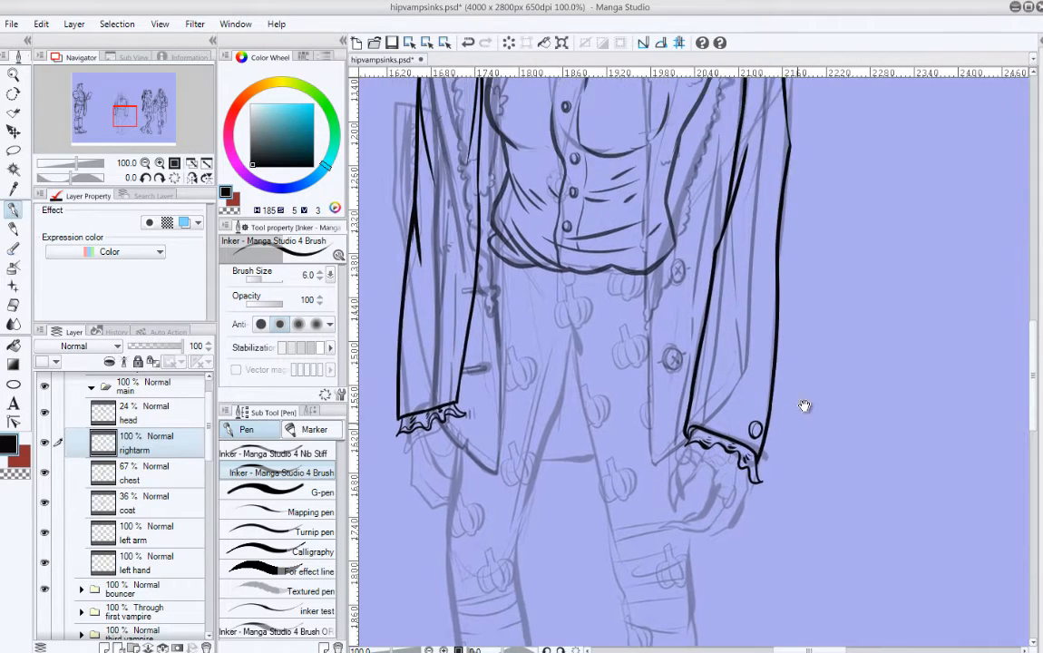
Step: Add a new layer above the chest layer and name it "right hand"
{"action": "scroll", "coordinate": [795, 406], "scroll_direction": "up", "scroll_amount": 5}
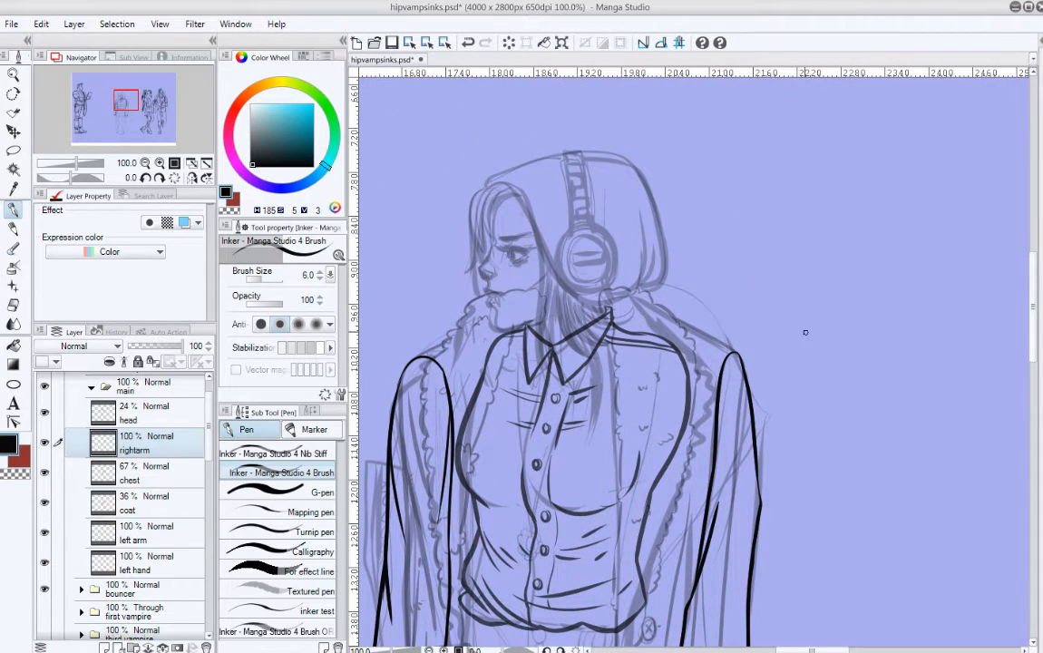
{"action": "scroll", "coordinate": [753, 290], "scroll_direction": "down", "scroll_amount": 10}
{"action": "left_click_drag", "start_coordinate": [766, 390], "coordinate": [800, 208]}
{"action": "left_click", "coordinate": [159, 474]}
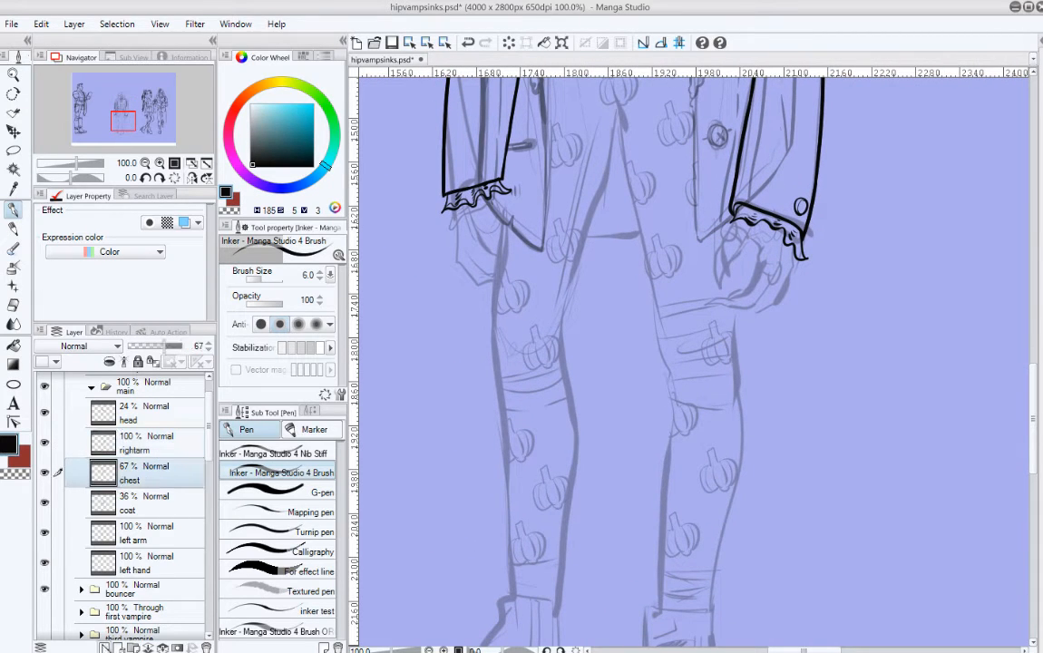
{"action": "left_click", "coordinate": [105, 647]}
{"action": "double_click", "coordinate": [134, 478]}
{"action": "type", "text": "f"}
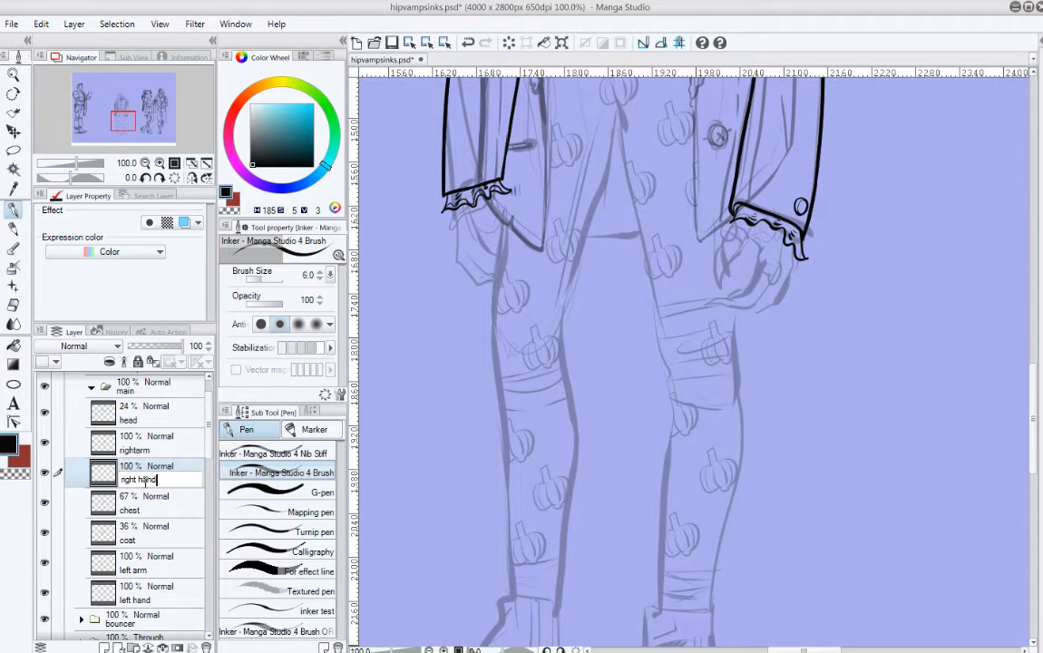
{"action": "key", "text": "Return"}
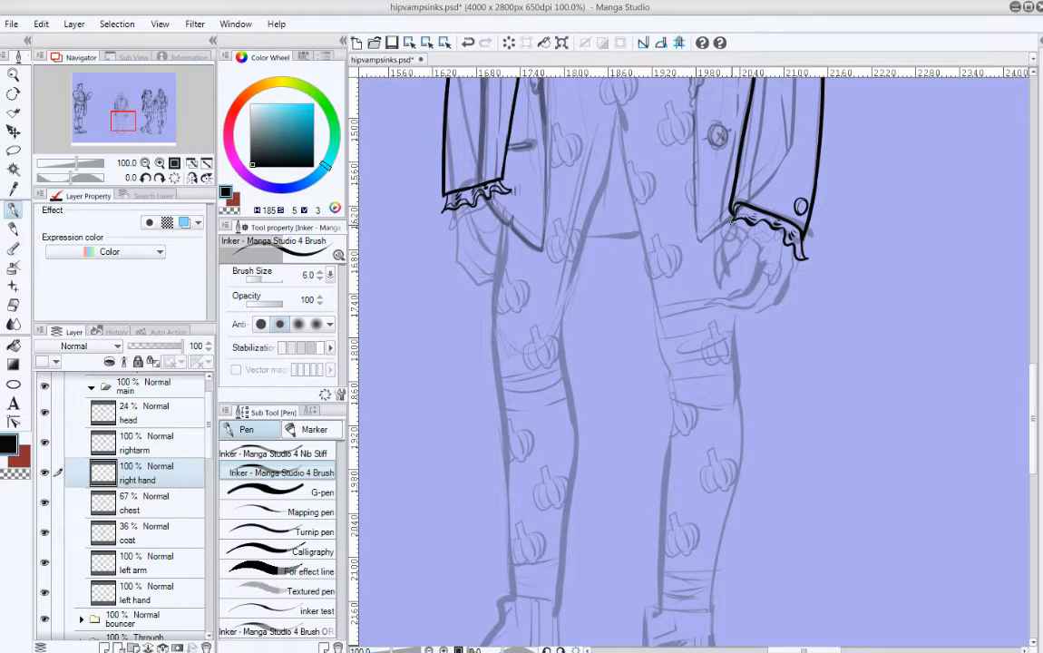
Step: On the "right hand" layer, ink the thumb with its pointed nail and the curve of the palm beneath the lace
{"action": "key", "text": "ctrl+z"}
{"action": "left_click_drag", "start_coordinate": [732, 219], "coordinate": [715, 273]}
{"action": "key", "text": "ctrl+z"}
{"action": "mouse_move", "coordinate": [714, 249]}
{"action": "left_mouse_down"}
{"action": "mouse_move", "coordinate": [720, 285]}
{"action": "mouse_move", "coordinate": [736, 240]}
{"action": "mouse_move", "coordinate": [764, 230]}
{"action": "mouse_move", "coordinate": [763, 245]}
{"action": "mouse_move", "coordinate": [779, 251]}
{"action": "mouse_move", "coordinate": [770, 236]}
{"action": "mouse_move", "coordinate": [721, 262]}
{"action": "left_mouse_up"}
{"action": "key", "text": "ctrl+z"}
{"action": "key", "text": "ctrl+z"}
{"action": "key", "text": "ctrl+z"}
{"action": "key", "text": "ctrl+z"}
{"action": "key", "text": "ctrl+z"}
{"action": "key", "text": "ctrl+z"}
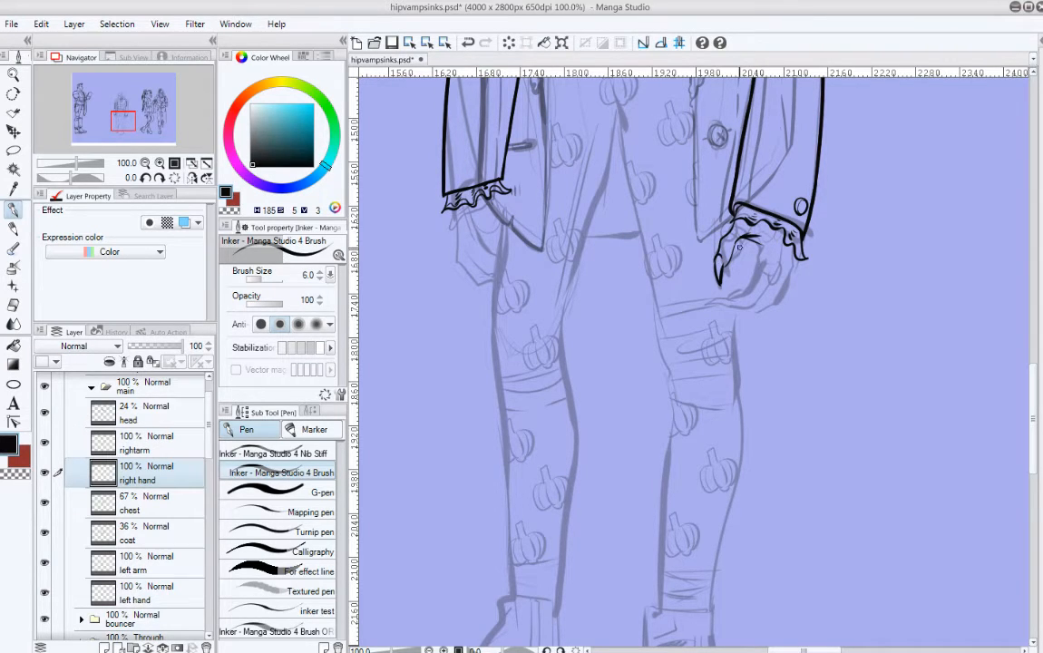
Step: Ink a ring with an oval stone on the right hand's finger and erase the excess line above it
{"action": "left_click_drag", "start_coordinate": [789, 267], "coordinate": [739, 290]}
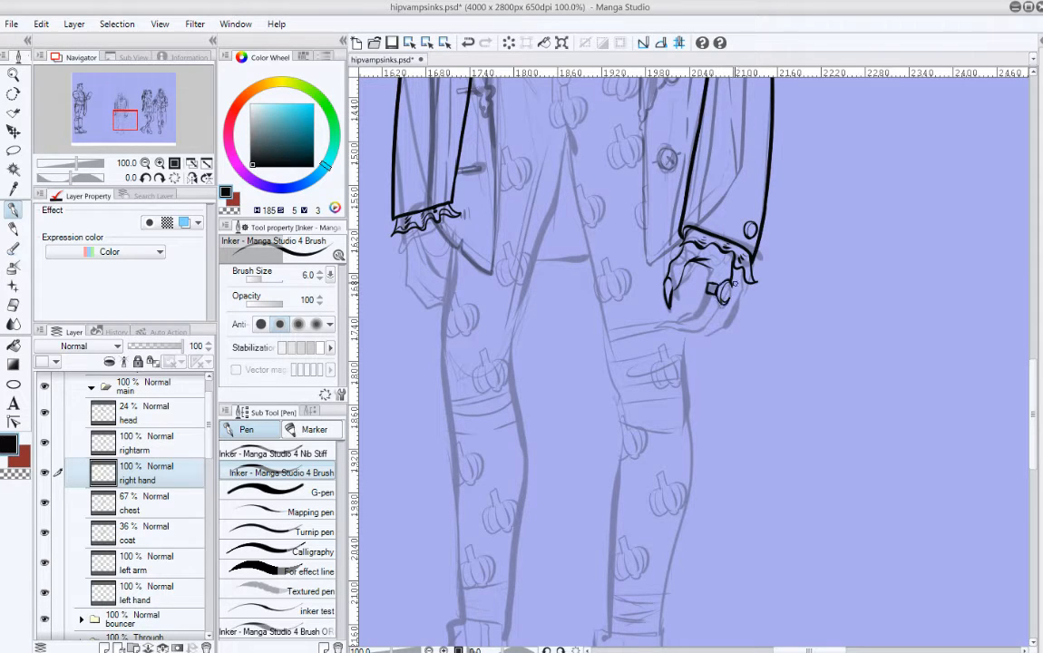
{"action": "left_click_drag", "start_coordinate": [724, 288], "coordinate": [723, 301]}
{"action": "key", "text": "ctrl+z"}
{"action": "left_click_drag", "start_coordinate": [733, 285], "coordinate": [739, 302]}
{"action": "key", "text": "ctrl+z"}
{"action": "key", "text": "e"}
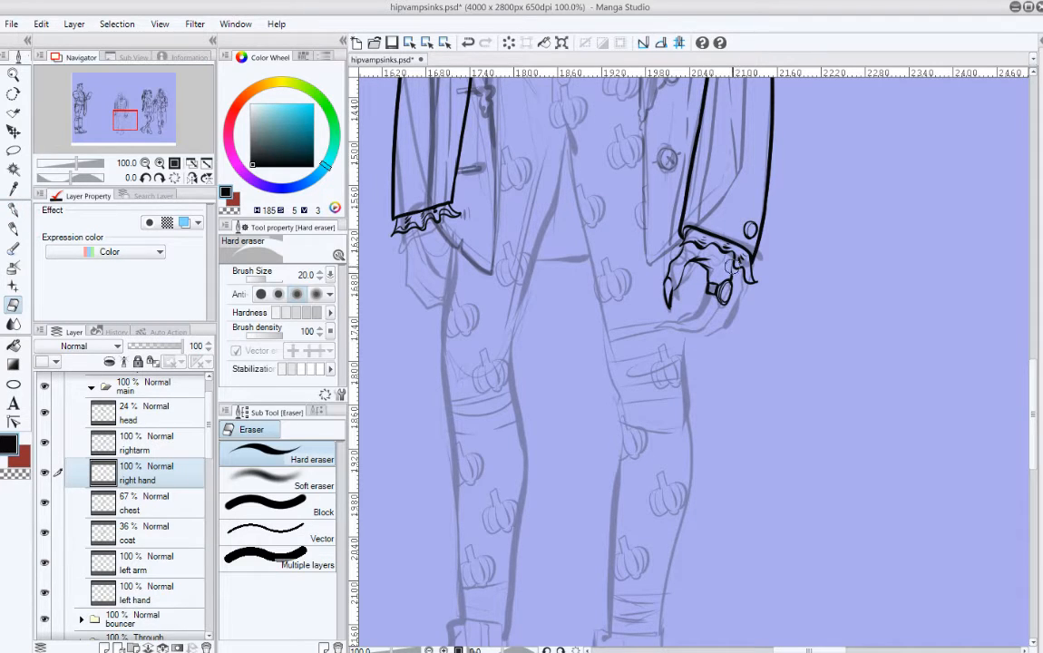
{"action": "key", "text": "p"}
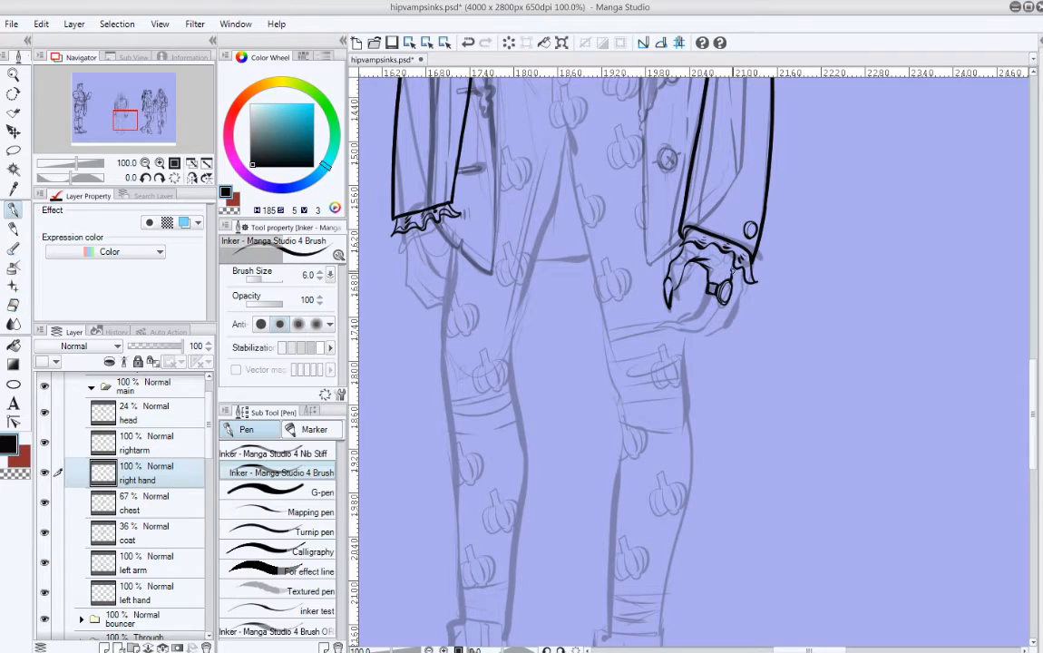
Step: Ink the curled finger of the right hand from the ring down to its pointed tip
{"action": "key", "text": "ctrl+z"}
{"action": "mouse_move", "coordinate": [730, 277]}
{"action": "left_mouse_down"}
{"action": "mouse_move", "coordinate": [721, 290]}
{"action": "mouse_move", "coordinate": [735, 301]}
{"action": "mouse_move", "coordinate": [698, 314]}
{"action": "mouse_move", "coordinate": [704, 309]}
{"action": "mouse_move", "coordinate": [709, 332]}
{"action": "mouse_move", "coordinate": [681, 319]}
{"action": "left_mouse_up"}
{"action": "key", "text": "ctrl+z"}
{"action": "key", "text": "ctrl+z"}
{"action": "key", "text": "ctrl+z"}
{"action": "key", "text": "ctrl+z"}
{"action": "left_click_drag", "start_coordinate": [669, 328], "coordinate": [695, 325]}
{"action": "mouse_move", "coordinate": [661, 327]}
{"action": "left_mouse_down"}
{"action": "mouse_move", "coordinate": [704, 321]}
{"action": "mouse_move", "coordinate": [738, 298]}
{"action": "left_mouse_up"}
{"action": "key", "text": "ctrl+z"}
{"action": "key", "text": "ctrl+z"}
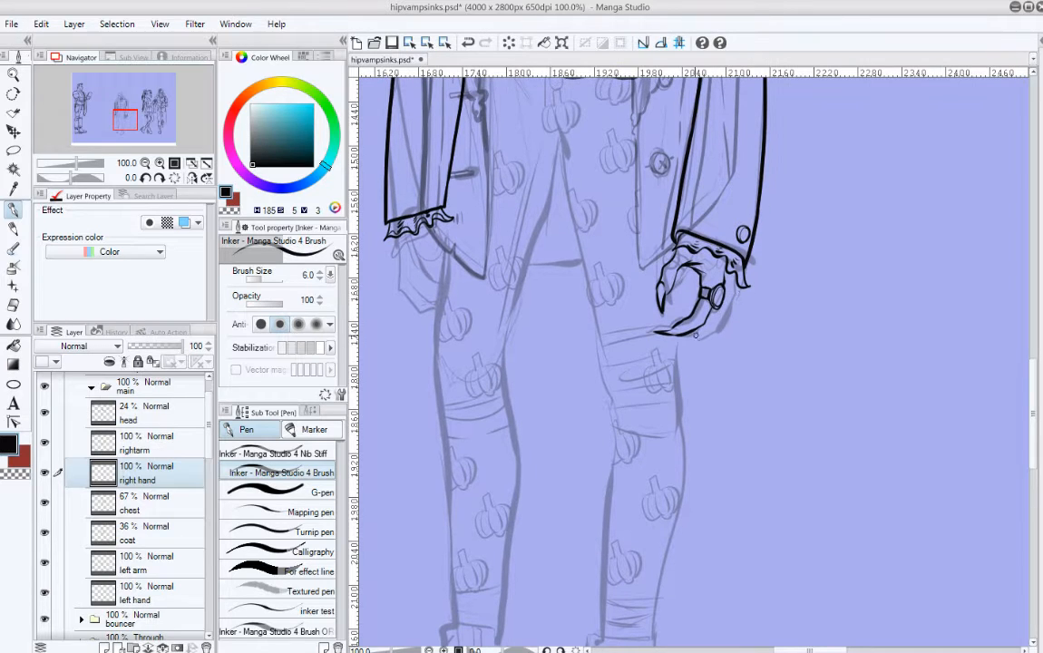
Step: Replace the last stroke with an inked outer curve for the finger behind the ringed finger on the right hand
{"action": "key", "text": "ctrl+z"}
{"action": "left_click_drag", "start_coordinate": [691, 335], "coordinate": [721, 311]}
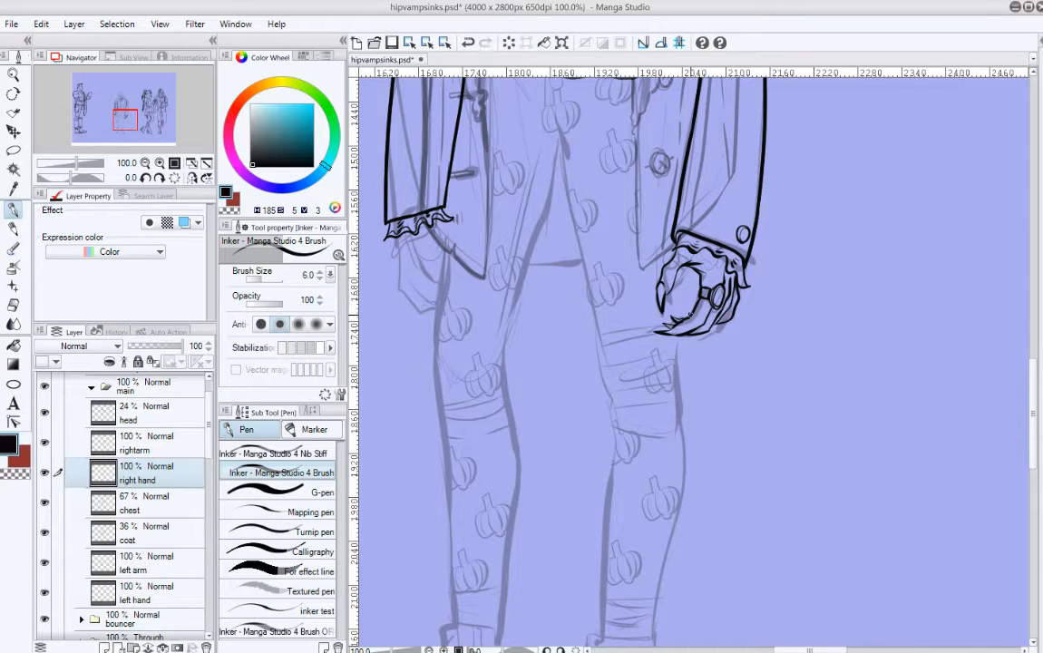
{"action": "mouse_move", "coordinate": [793, 274]}
{"action": "left_mouse_down"}
{"action": "mouse_move", "coordinate": [734, 491]}
{"action": "mouse_move", "coordinate": [856, 258]}
{"action": "mouse_move", "coordinate": [789, 315]}
{"action": "mouse_move", "coordinate": [619, 251]}
{"action": "left_mouse_up"}
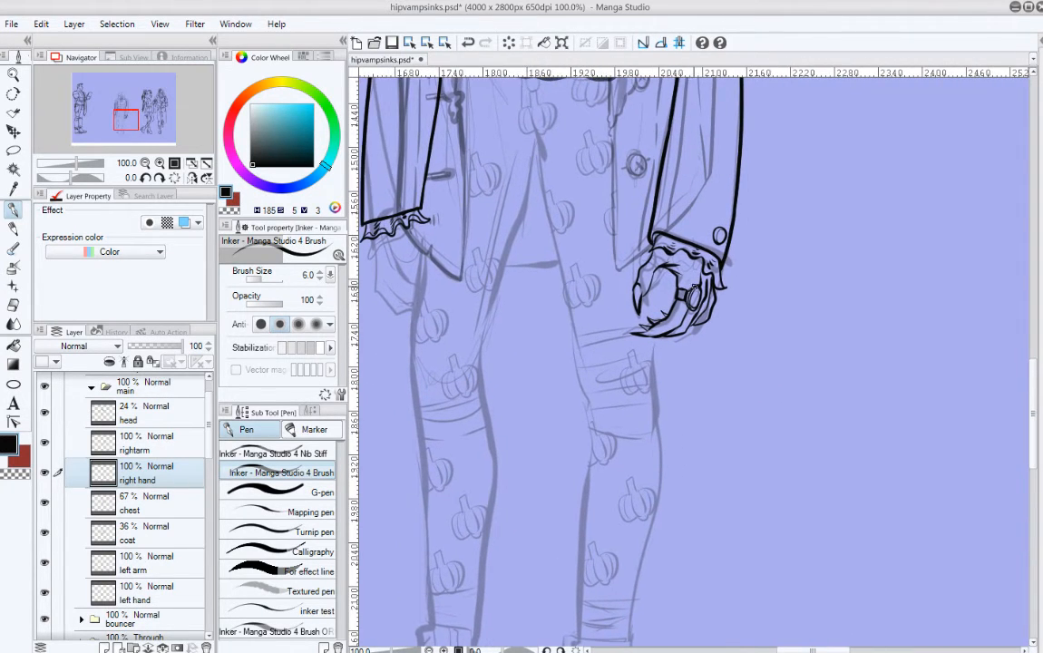
Step: Refine the small knuckle and crease lines on the back of the right hand around the ring
{"action": "key", "text": "ctrl+z"}
{"action": "mouse_move", "coordinate": [692, 260]}
{"action": "left_mouse_down"}
{"action": "mouse_move", "coordinate": [700, 279]}
{"action": "mouse_move", "coordinate": [659, 276]}
{"action": "mouse_move", "coordinate": [655, 286]}
{"action": "left_mouse_up"}
{"action": "key", "text": "ctrl+z"}
{"action": "key", "text": "ctrl+z"}
{"action": "key", "text": "ctrl+z"}
{"action": "key", "text": "ctrl+z"}
{"action": "left_click_drag", "start_coordinate": [676, 298], "coordinate": [679, 289]}
{"action": "key", "text": "ctrl+z"}
{"action": "left_click_drag", "start_coordinate": [666, 274], "coordinate": [676, 277]}
{"action": "key", "text": "ctrl+z"}
Step: Try inking the outer edge of the finger behind the ring
{"action": "mouse_move", "coordinate": [732, 283]}
{"action": "left_mouse_down"}
{"action": "mouse_move", "coordinate": [716, 316]}
{"action": "mouse_move", "coordinate": [643, 313]}
{"action": "mouse_move", "coordinate": [649, 322]}
{"action": "mouse_move", "coordinate": [658, 316]}
{"action": "mouse_move", "coordinate": [632, 306]}
{"action": "mouse_move", "coordinate": [655, 306]}
{"action": "left_mouse_up"}
{"action": "key", "text": "ctrl+z"}
{"action": "key", "text": "ctrl+z"}
{"action": "key", "text": "ctrl+z"}
{"action": "left_click_drag", "start_coordinate": [740, 298], "coordinate": [733, 324]}
{"action": "key", "text": "ctrl+z"}
{"action": "left_click_drag", "start_coordinate": [633, 326], "coordinate": [619, 352]}
{"action": "key", "text": "ctrl+z"}
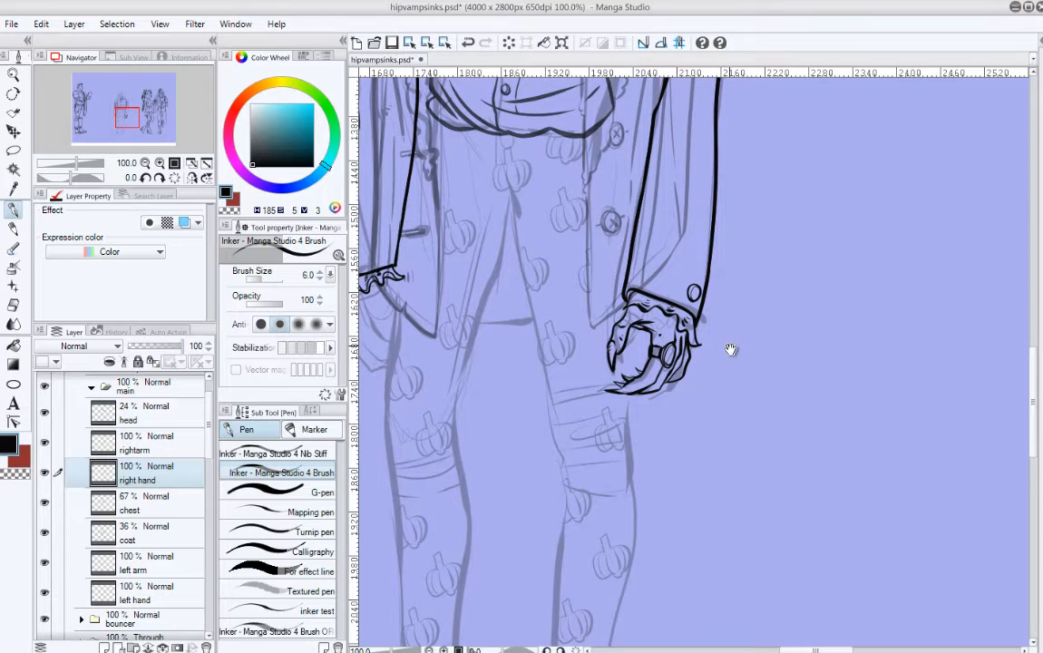
Step: Erase the outer finger's lines beside the ring with the Hard eraser and return to the inking brush
{"action": "mouse_move", "coordinate": [731, 284]}
{"action": "left_mouse_down"}
{"action": "mouse_move", "coordinate": [811, 384]}
{"action": "mouse_move", "coordinate": [806, 353]}
{"action": "left_mouse_up"}
{"action": "key", "text": "e"}
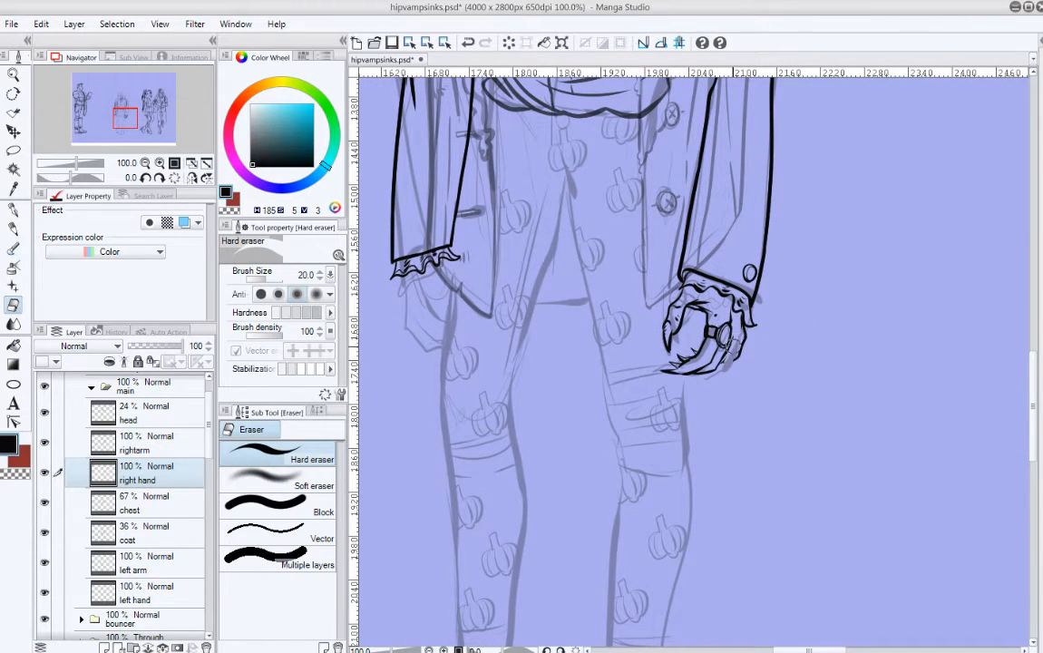
{"action": "mouse_move", "coordinate": [730, 344]}
{"action": "left_mouse_down"}
{"action": "mouse_move", "coordinate": [741, 357]}
{"action": "mouse_move", "coordinate": [749, 331]}
{"action": "mouse_move", "coordinate": [736, 364]}
{"action": "left_mouse_up"}
{"action": "key", "text": "p"}
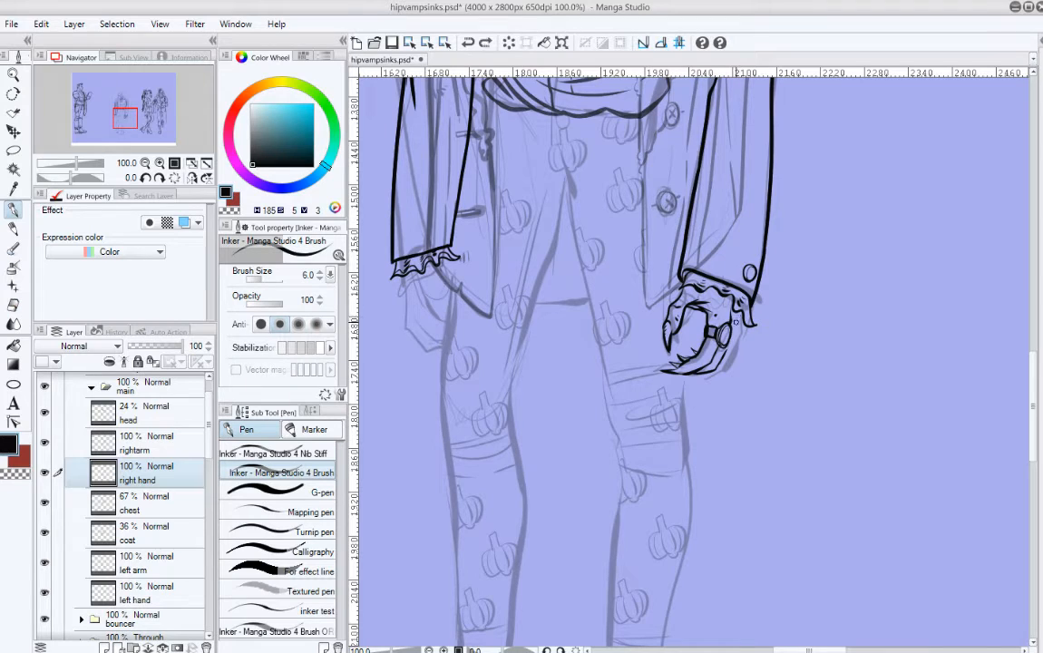
Step: Re-ink the finger behind the ringed one, from the lace cuff down to its curved lower edge
{"action": "key", "text": "ctrl+z"}
{"action": "key", "text": "ctrl+z"}
{"action": "left_click_drag", "start_coordinate": [724, 353], "coordinate": [737, 319]}
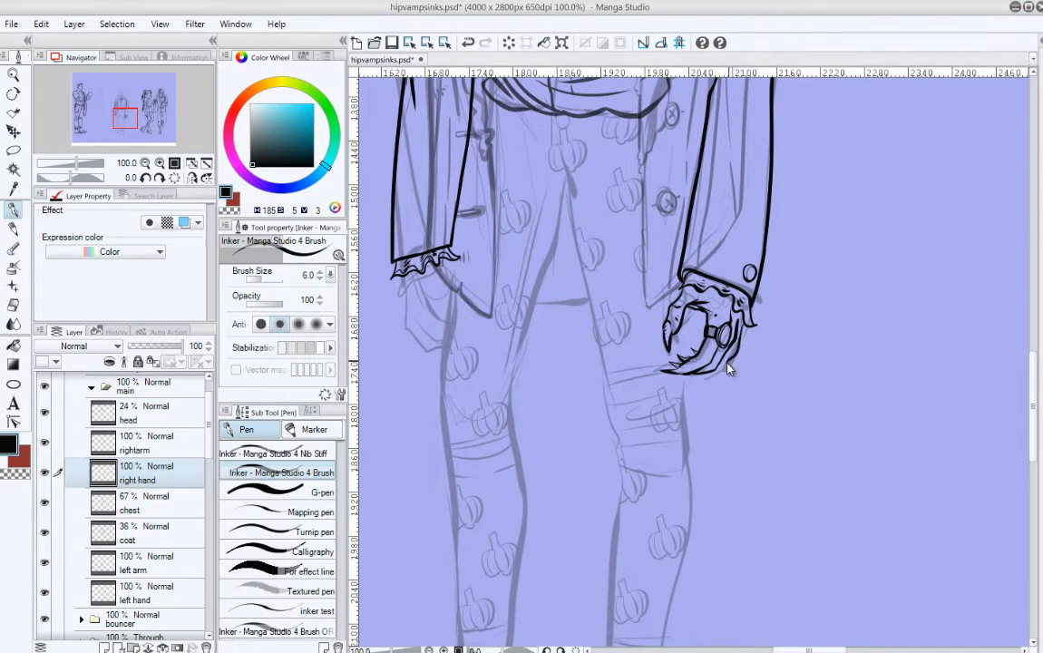
{"action": "key", "text": "ctrl+z"}
{"action": "key", "text": "ctrl+z"}
{"action": "left_click_drag", "start_coordinate": [719, 367], "coordinate": [726, 361]}
{"action": "key", "text": "ctrl+z"}
{"action": "left_click_drag", "start_coordinate": [725, 368], "coordinate": [734, 353]}
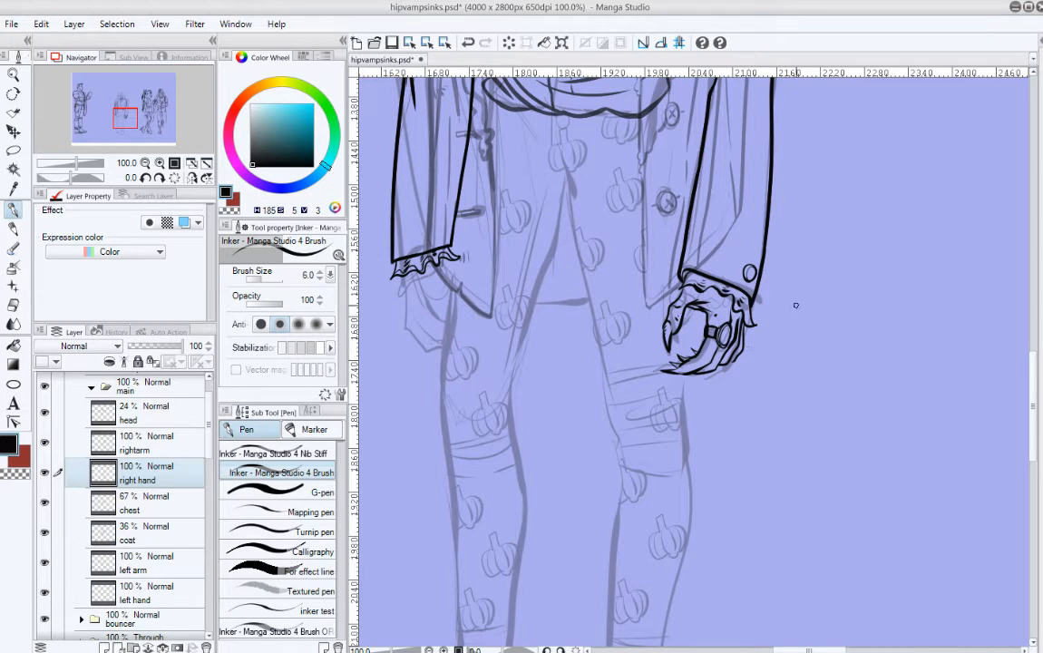
Step: Ink the outermost finger of the right hand, curling beneath the others to a pointed tip
{"action": "key", "text": "ctrl+z"}
{"action": "mouse_move", "coordinate": [743, 367]}
{"action": "left_mouse_down"}
{"action": "mouse_move", "coordinate": [734, 388]}
{"action": "mouse_move", "coordinate": [728, 373]}
{"action": "mouse_move", "coordinate": [710, 388]}
{"action": "left_mouse_up"}
{"action": "key", "text": "ctrl+z"}
{"action": "left_click_drag", "start_coordinate": [743, 324], "coordinate": [734, 363]}
{"action": "key", "text": "ctrl+z"}
{"action": "mouse_move", "coordinate": [730, 367]}
{"action": "left_mouse_down"}
{"action": "mouse_move", "coordinate": [714, 382]}
{"action": "mouse_move", "coordinate": [723, 373]}
{"action": "left_mouse_up"}
{"action": "key", "text": "ctrl+z"}
{"action": "key", "text": "ctrl+z"}
{"action": "key", "text": "ctrl+z"}
{"action": "key", "text": "ctrl+z"}
{"action": "left_click_drag", "start_coordinate": [782, 324], "coordinate": [826, 424]}
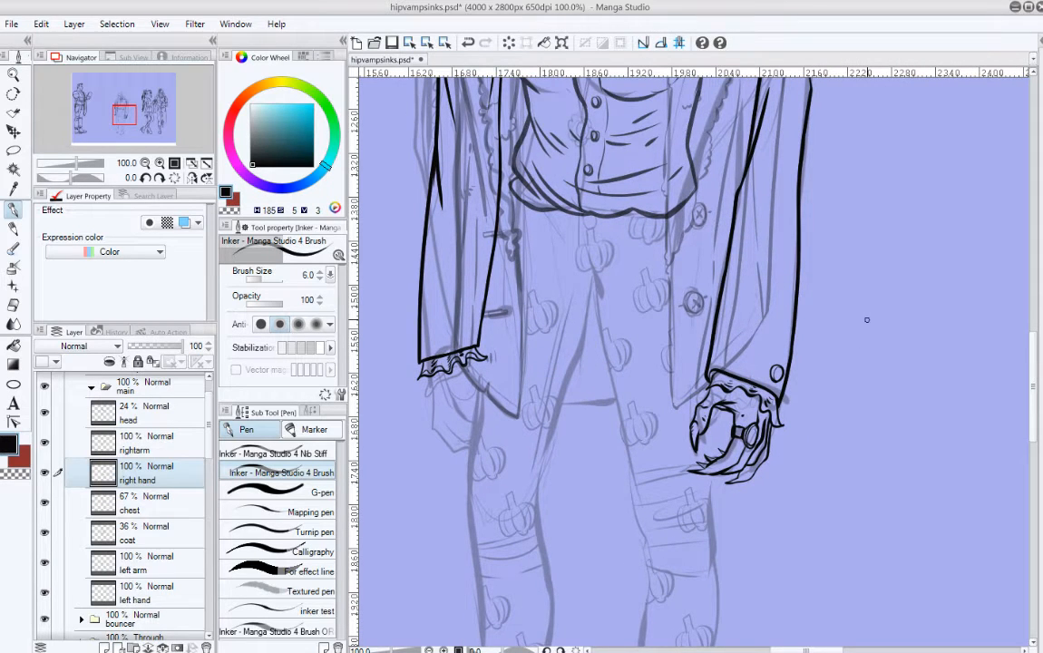
Step: Add a short crease line to the right hand's finger just below the ring
{"action": "mouse_move", "coordinate": [758, 497]}
{"action": "left_mouse_down"}
{"action": "mouse_move", "coordinate": [647, 419]}
{"action": "mouse_move", "coordinate": [617, 369]}
{"action": "left_mouse_up"}
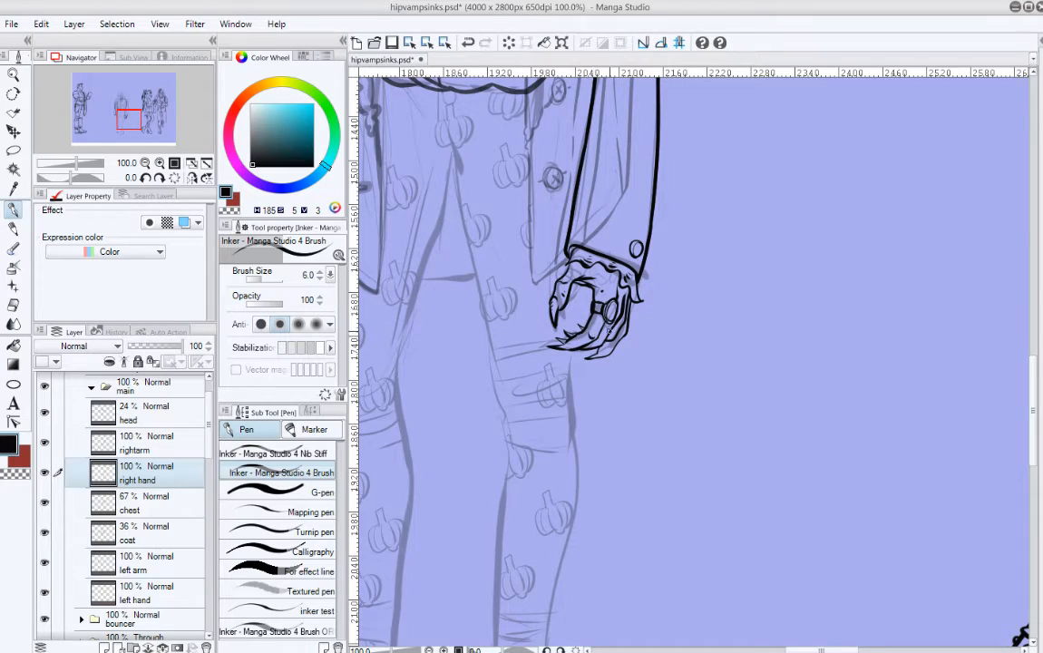
{"action": "left_click_drag", "start_coordinate": [597, 338], "coordinate": [609, 330]}
{"action": "left_click_drag", "start_coordinate": [656, 316], "coordinate": [834, 278]}
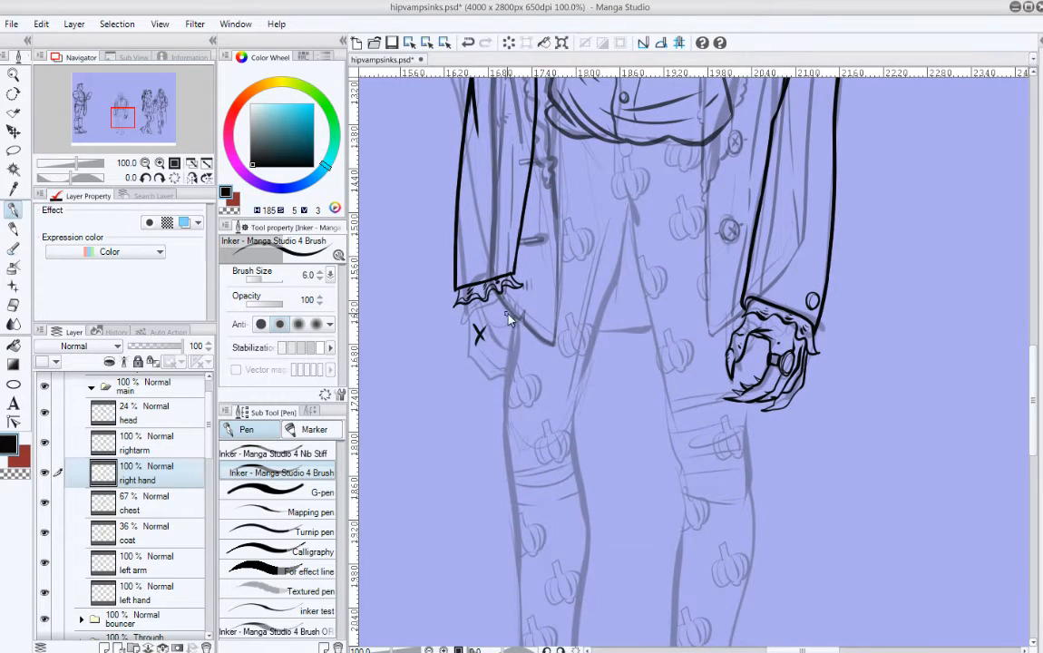
{"action": "left_click_drag", "start_coordinate": [579, 484], "coordinate": [585, 401]}
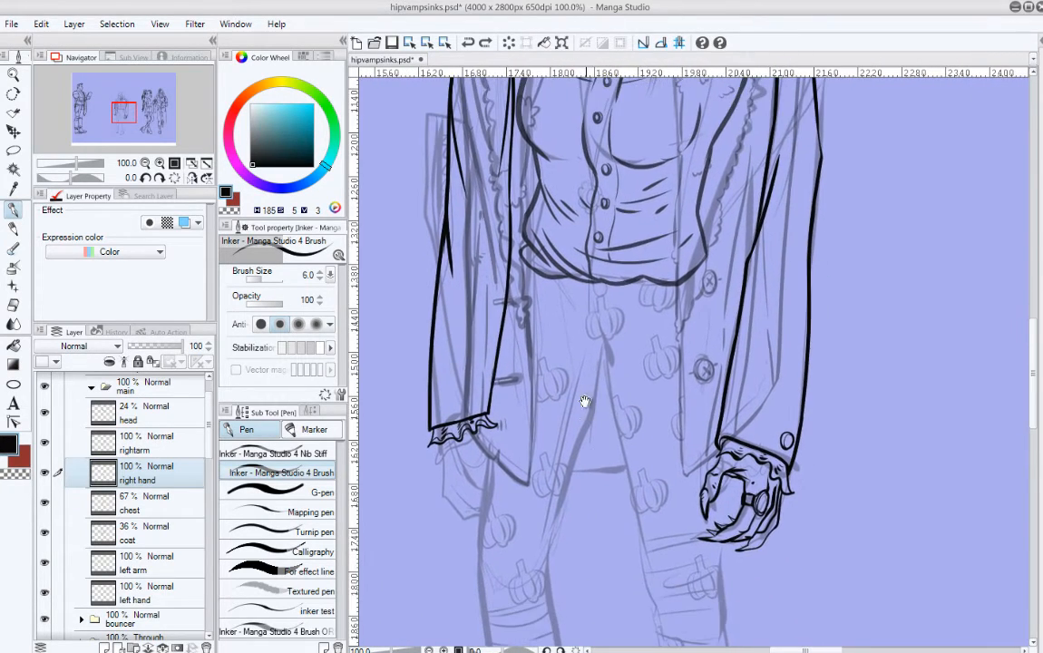
Step: Restore the head, chest and coat layers to 100% opacity
{"action": "left_click", "coordinate": [145, 413]}
{"action": "left_click_drag", "start_coordinate": [138, 345], "coordinate": [192, 346]}
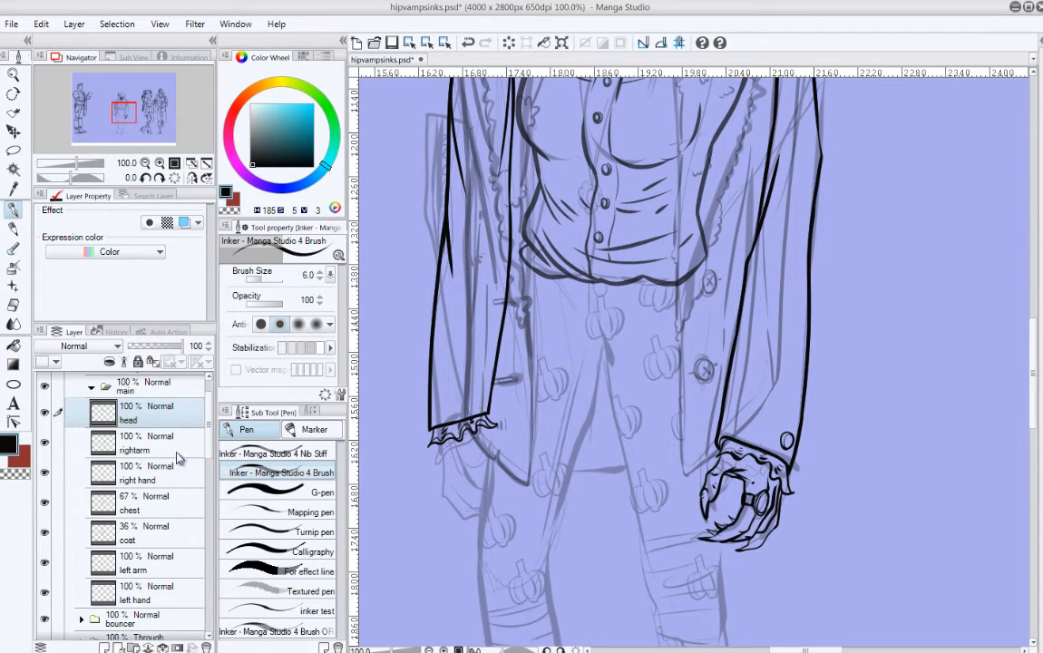
{"action": "left_click", "coordinate": [169, 509]}
{"action": "left_click_drag", "start_coordinate": [160, 346], "coordinate": [187, 347]}
{"action": "left_click", "coordinate": [165, 529]}
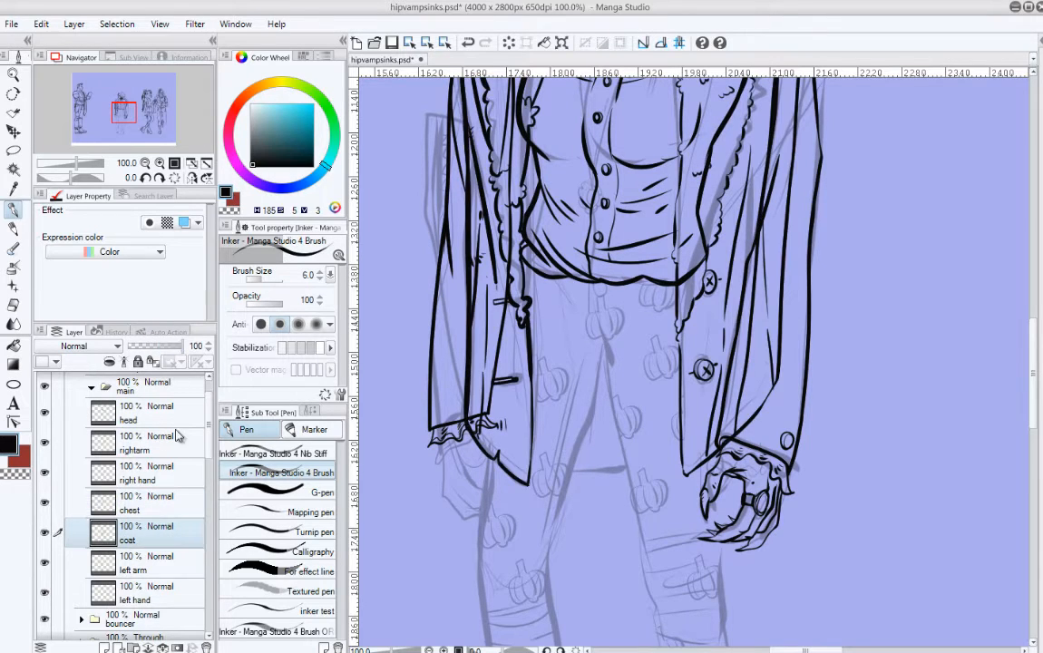
Step: Add a new layer directly below the left hand layer and name it "waist"
{"action": "scroll", "coordinate": [214, 508], "scroll_direction": "down", "scroll_amount": 5}
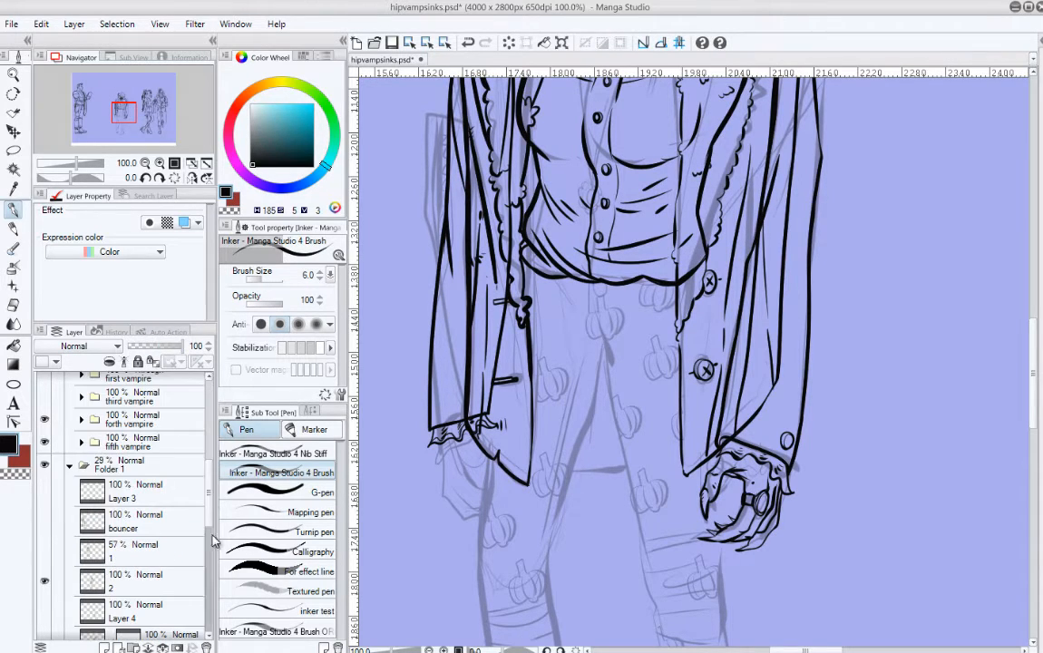
{"action": "scroll", "coordinate": [214, 494], "scroll_direction": "up", "scroll_amount": 2}
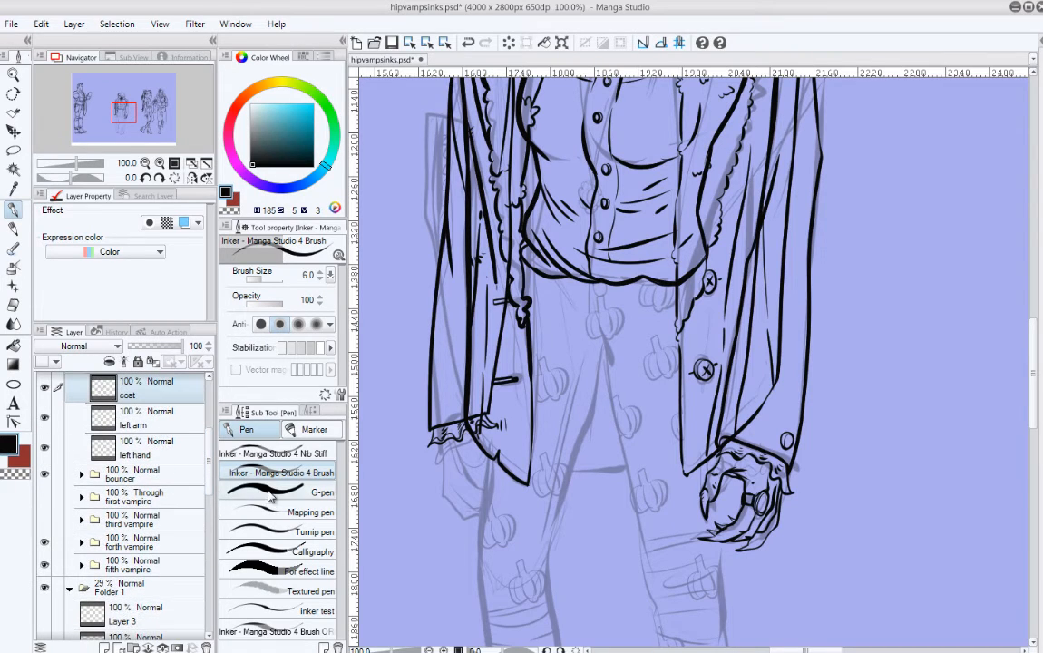
{"action": "mouse_move", "coordinate": [596, 410]}
{"action": "left_mouse_down"}
{"action": "mouse_move", "coordinate": [575, 479]}
{"action": "mouse_move", "coordinate": [588, 309]}
{"action": "left_mouse_up"}
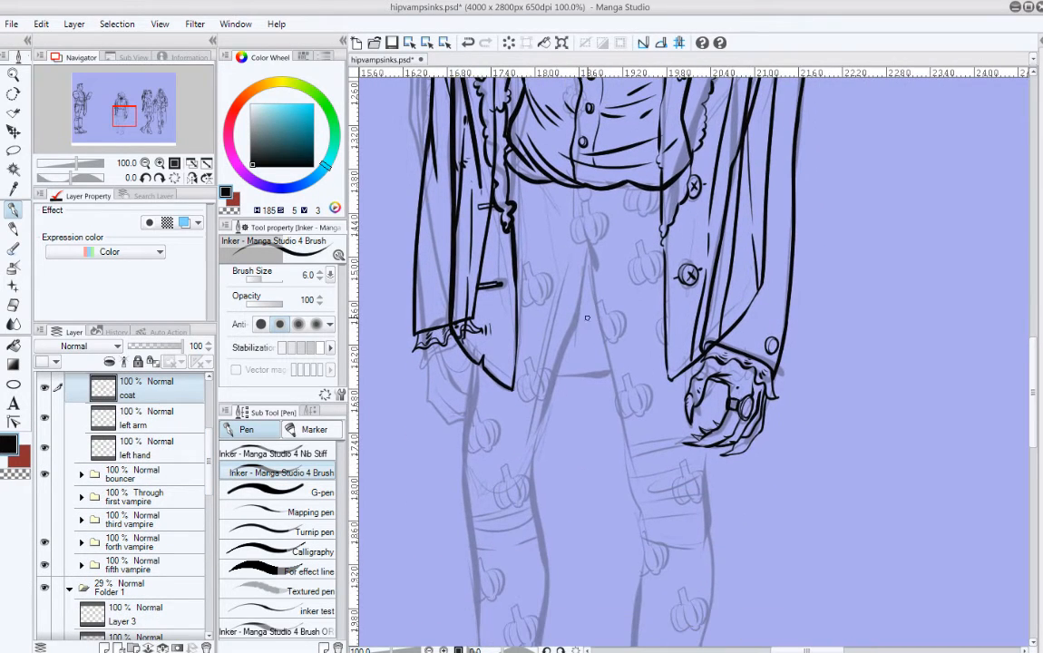
{"action": "left_click", "coordinate": [163, 447]}
{"action": "key", "text": "ctrl+shift+n"}
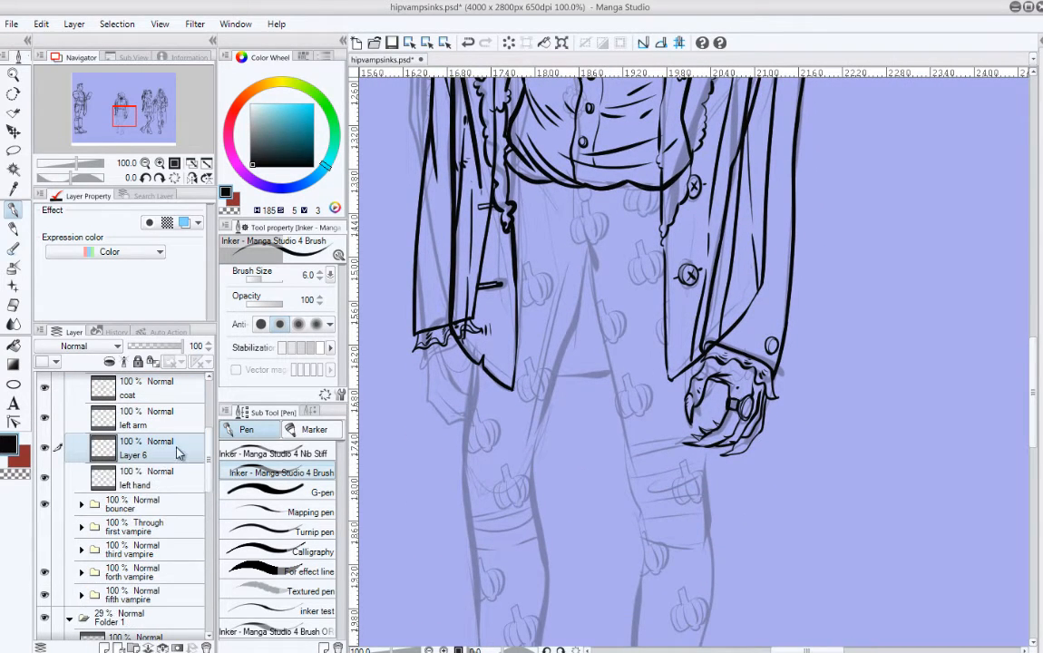
{"action": "left_click_drag", "start_coordinate": [161, 451], "coordinate": [165, 485]}
{"action": "double_click", "coordinate": [145, 481]}
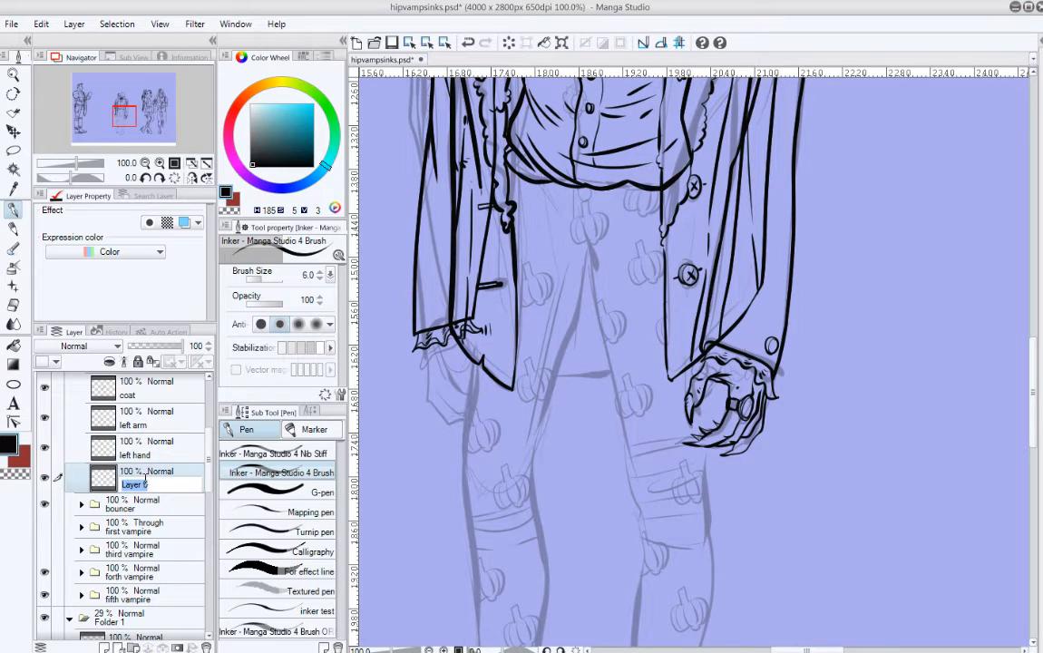
{"action": "type", "text": "waist"}
{"action": "key", "text": "Return"}
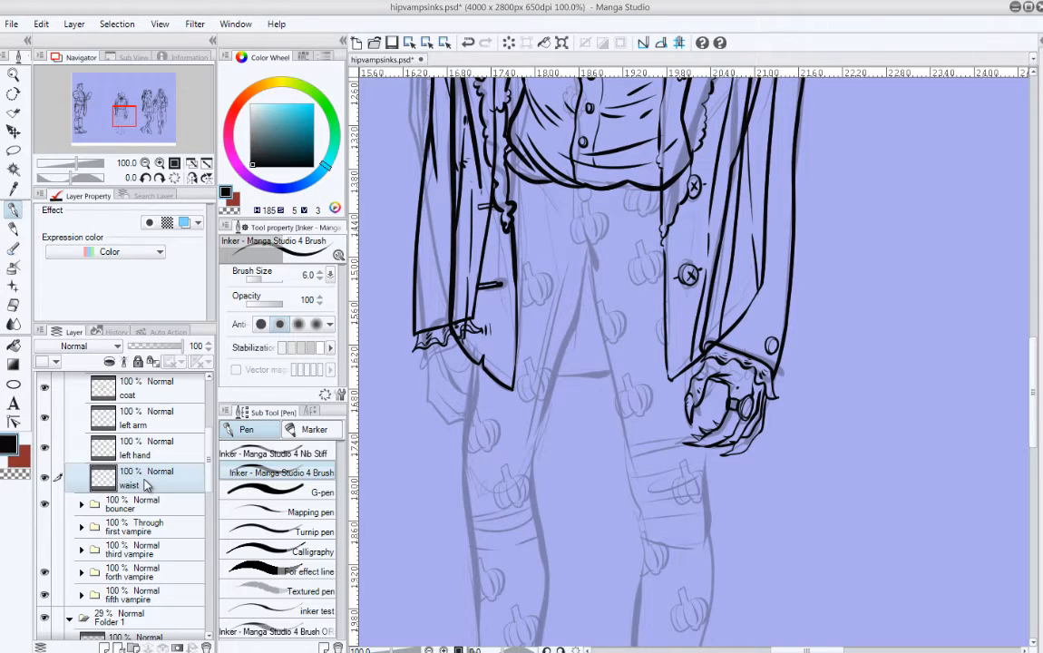
Step: Hide the inked layers from head through left hand so only the figure's rough sketch shows
{"action": "scroll", "coordinate": [499, 236], "scroll_direction": "down", "scroll_amount": 2}
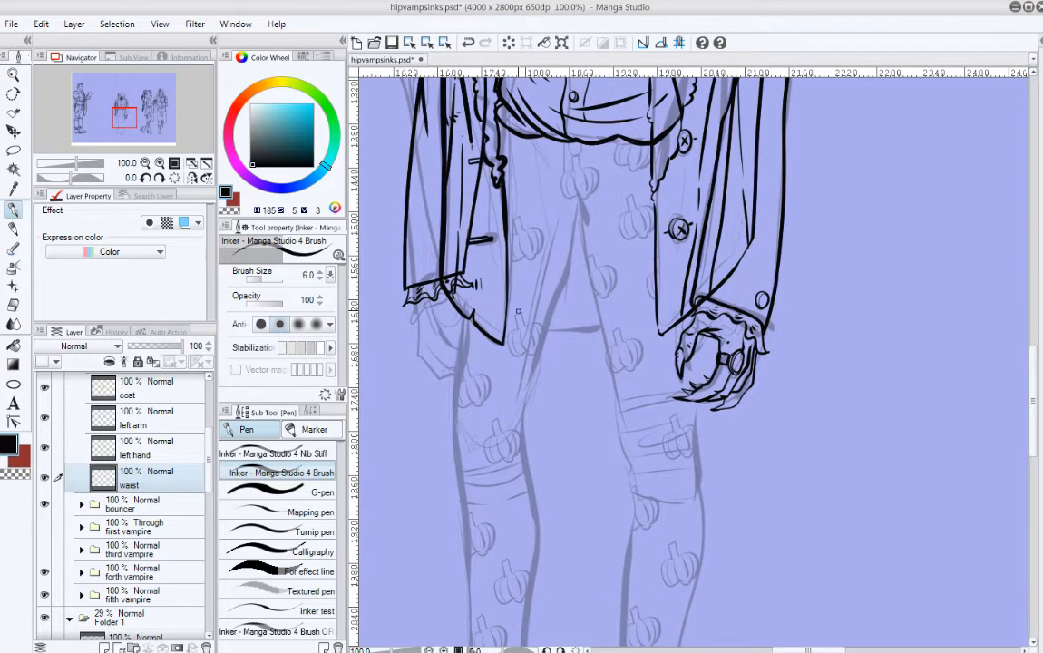
{"action": "scroll", "coordinate": [520, 315], "scroll_direction": "down", "scroll_amount": 2}
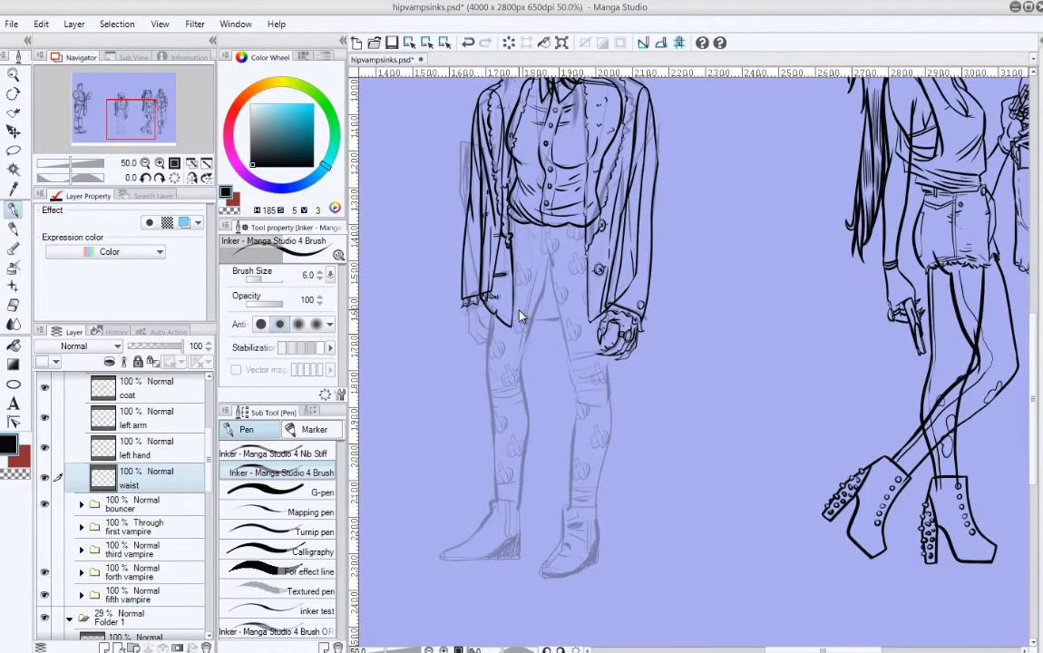
{"action": "scroll", "coordinate": [677, 411], "scroll_direction": "up", "scroll_amount": 2}
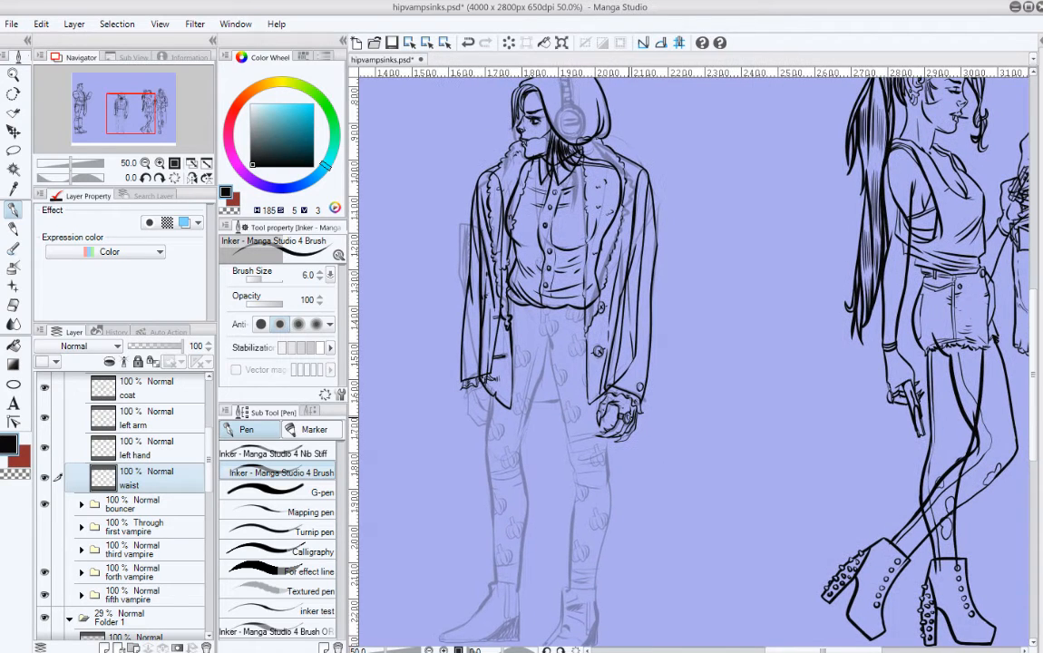
{"action": "scroll", "coordinate": [190, 399], "scroll_direction": "up", "scroll_amount": 3}
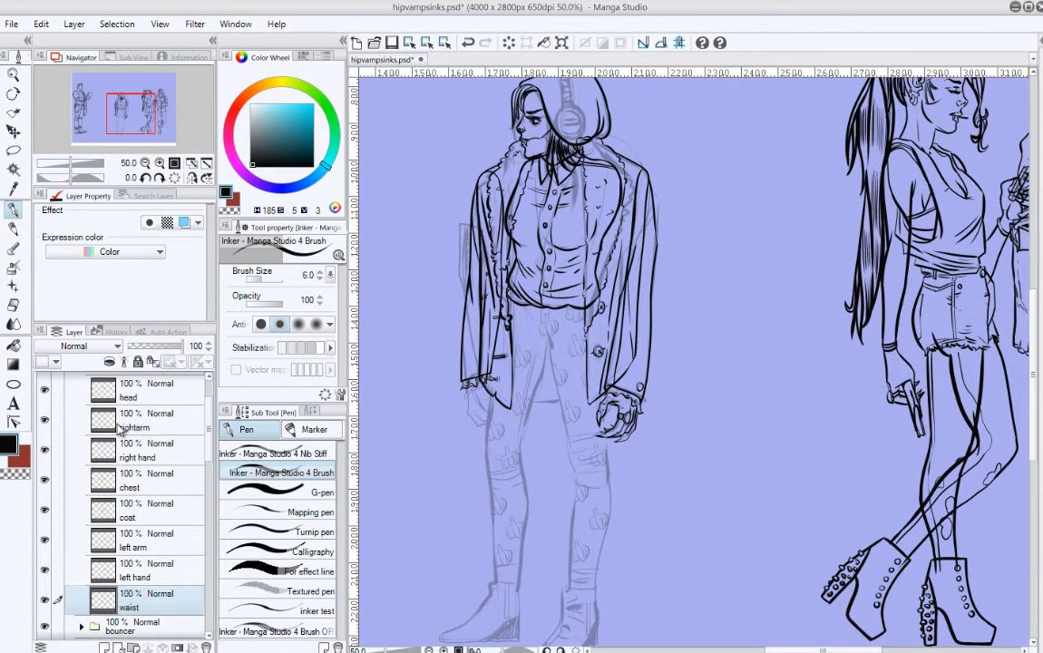
{"action": "left_click_drag", "start_coordinate": [46, 392], "coordinate": [45, 569]}
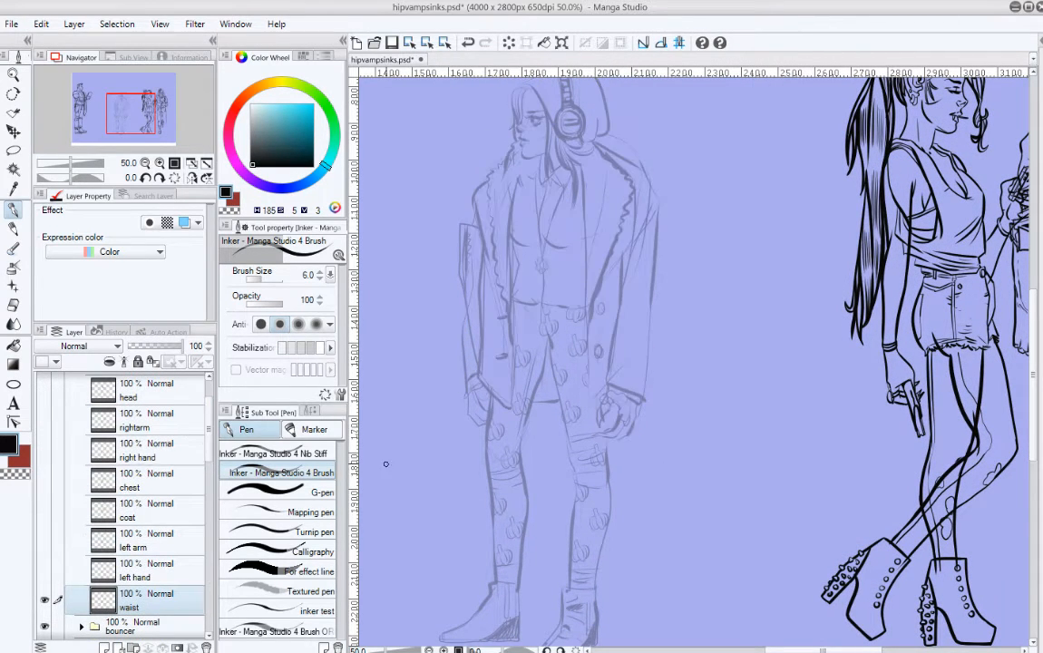
Step: Sketch flow lines through both legs of the rough figure with the Darker pencil
{"action": "left_click_drag", "start_coordinate": [564, 405], "coordinate": [566, 368]}
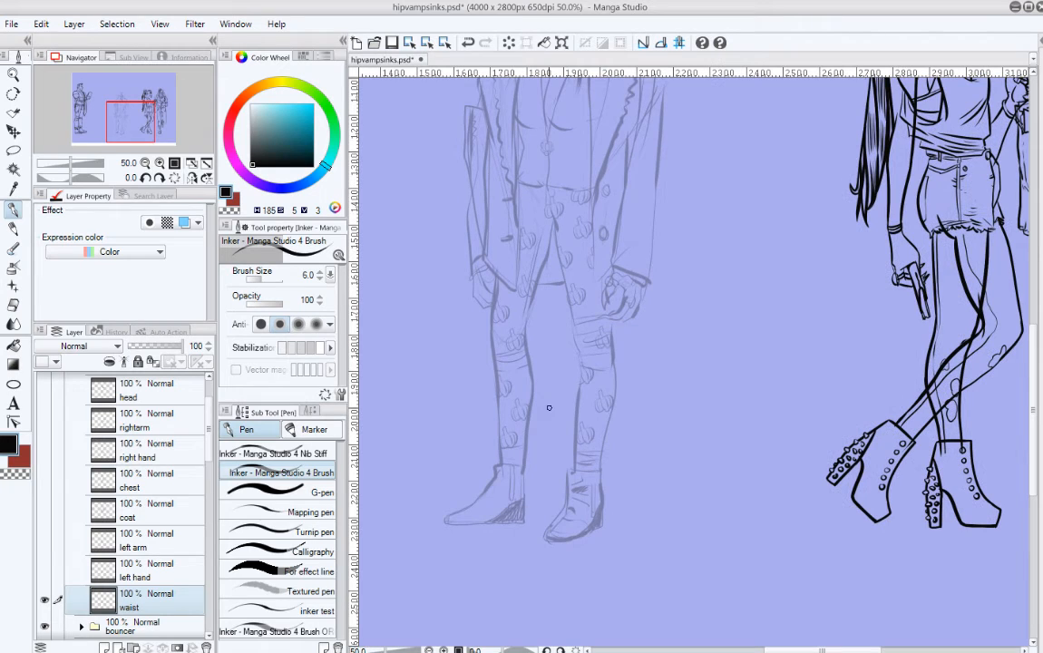
{"action": "key", "text": "p"}
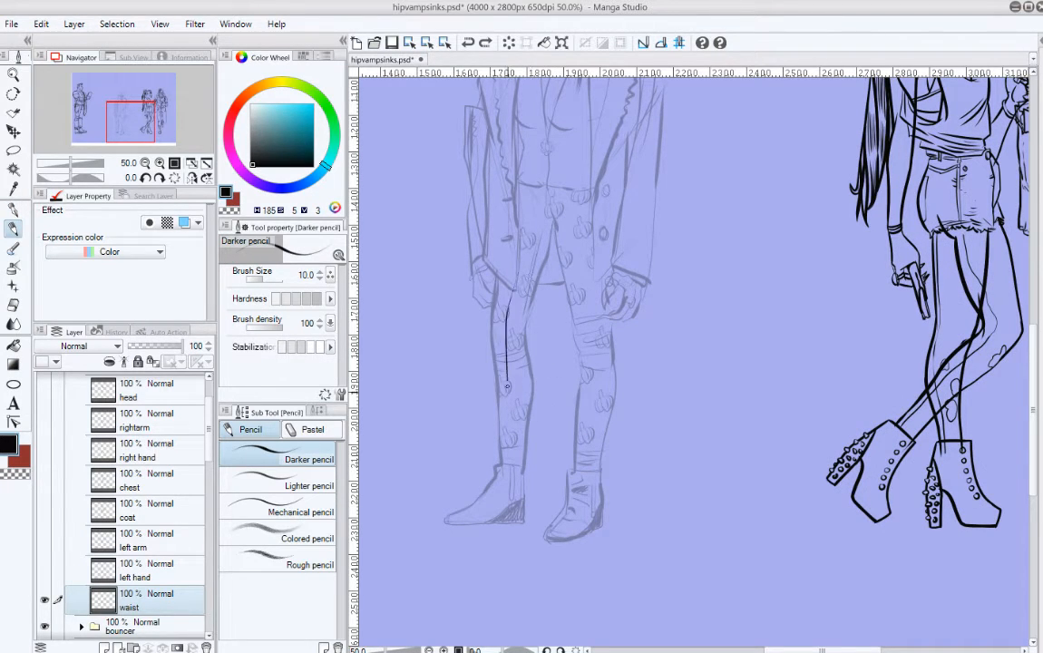
{"action": "left_click_drag", "start_coordinate": [514, 447], "coordinate": [537, 206]}
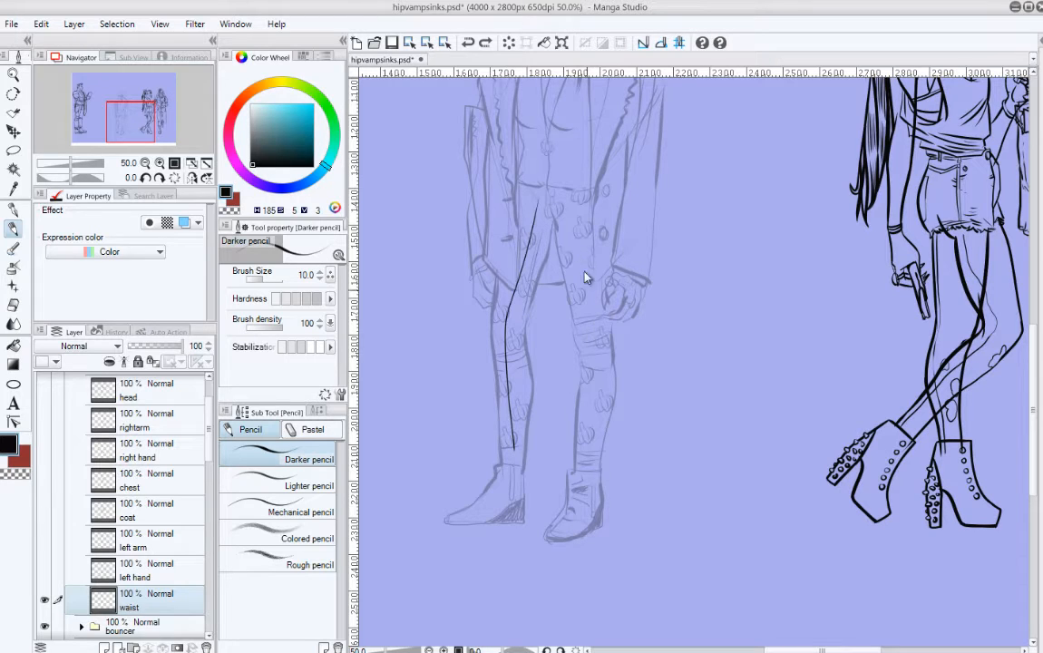
{"action": "left_click_drag", "start_coordinate": [597, 345], "coordinate": [603, 460]}
{"action": "key", "text": "ctrl+z"}
{"action": "mouse_move", "coordinate": [582, 216]}
{"action": "left_mouse_down"}
{"action": "mouse_move", "coordinate": [591, 311]}
{"action": "mouse_move", "coordinate": [582, 456]}
{"action": "left_mouse_up"}
{"action": "mouse_move", "coordinate": [594, 292]}
{"action": "left_mouse_down"}
{"action": "mouse_move", "coordinate": [591, 437]}
{"action": "mouse_move", "coordinate": [633, 362]}
{"action": "left_mouse_up"}
Step: Try curved pencil gesture lines running from the collar through the hips and down the weight-bearing leg
{"action": "mouse_move", "coordinate": [621, 117]}
{"action": "left_mouse_down"}
{"action": "mouse_move", "coordinate": [574, 222]}
{"action": "mouse_move", "coordinate": [629, 429]}
{"action": "mouse_move", "coordinate": [586, 543]}
{"action": "left_mouse_up"}
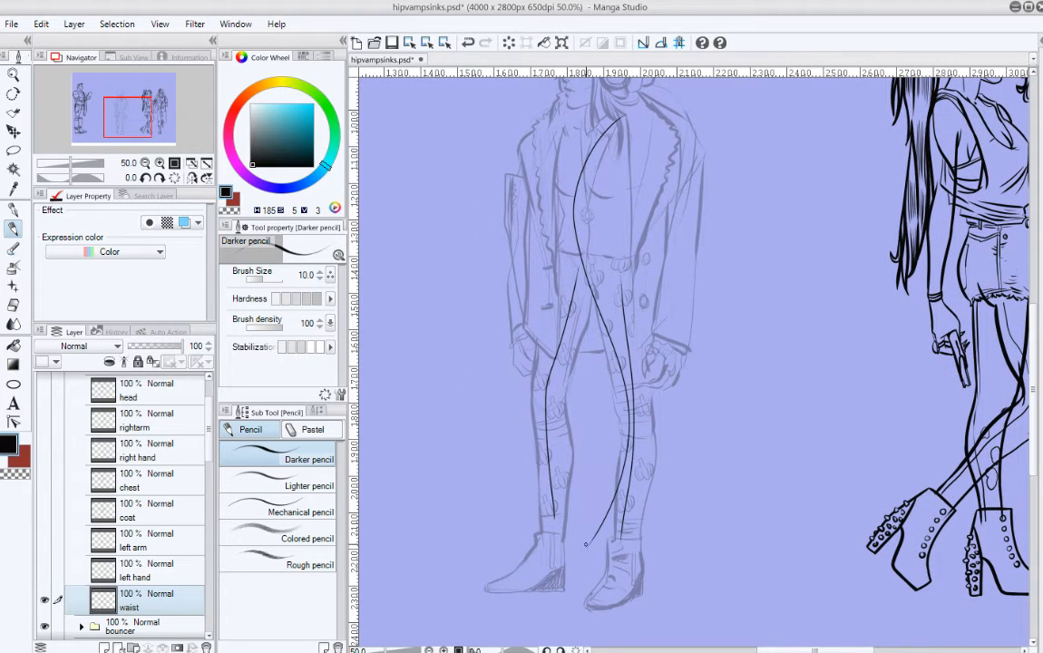
{"action": "key", "text": "ctrl+z"}
{"action": "mouse_move", "coordinate": [583, 110]}
{"action": "left_mouse_down"}
{"action": "mouse_move", "coordinate": [584, 182]}
{"action": "mouse_move", "coordinate": [622, 517]}
{"action": "left_mouse_up"}
{"action": "key", "text": "ctrl+z"}
{"action": "mouse_move", "coordinate": [622, 118]}
{"action": "left_mouse_down"}
{"action": "mouse_move", "coordinate": [601, 276]}
{"action": "mouse_move", "coordinate": [632, 529]}
{"action": "mouse_move", "coordinate": [643, 499]}
{"action": "mouse_move", "coordinate": [613, 138]}
{"action": "left_mouse_up"}
{"action": "key", "text": "ctrl+z"}
{"action": "key", "text": "ctrl+z"}
{"action": "left_click_drag", "start_coordinate": [533, 104], "coordinate": [567, 476]}
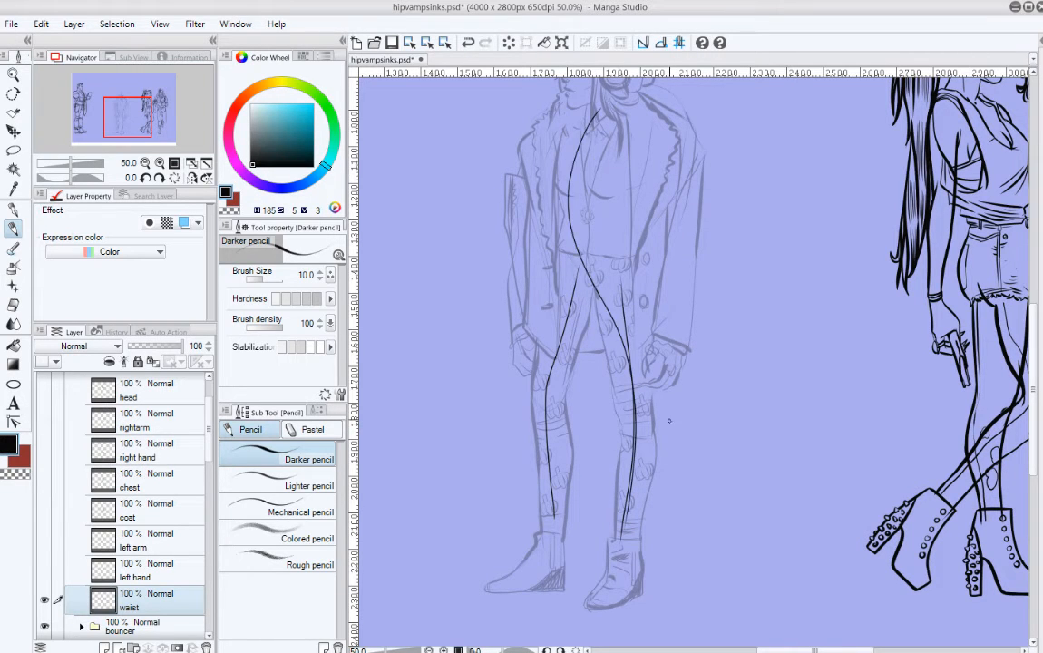
Step: Undo the pencil gesture lines on the torso and legs
{"action": "left_click_drag", "start_coordinate": [615, 316], "coordinate": [562, 447]}
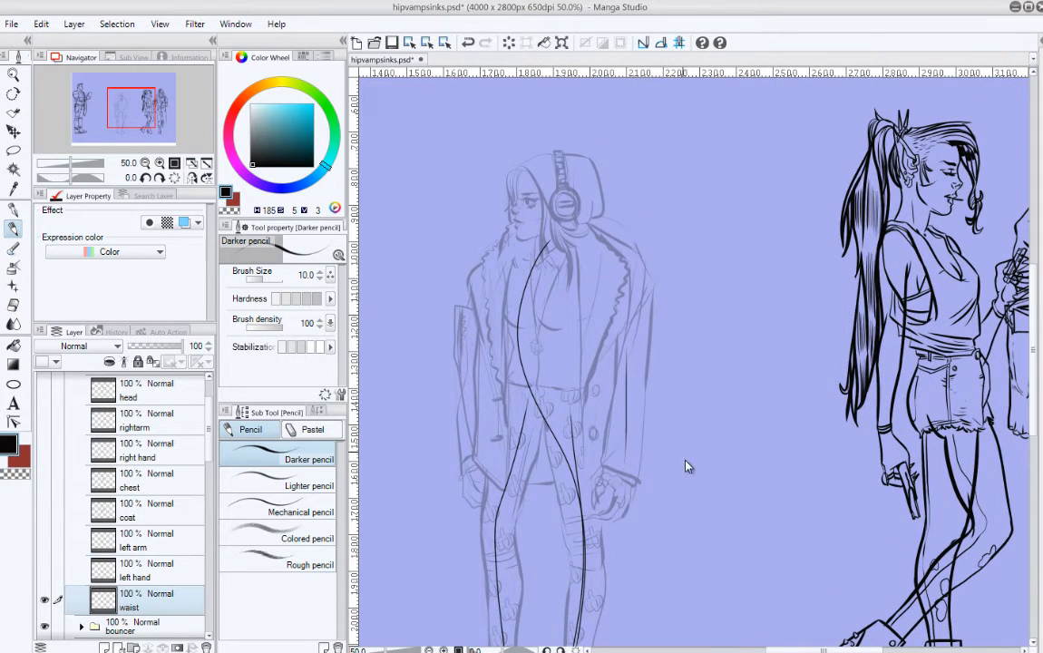
{"action": "key", "text": "ctrl+z"}
{"action": "scroll", "coordinate": [634, 399], "scroll_direction": "down", "scroll_amount": 5}
{"action": "key", "text": "ctrl+z"}
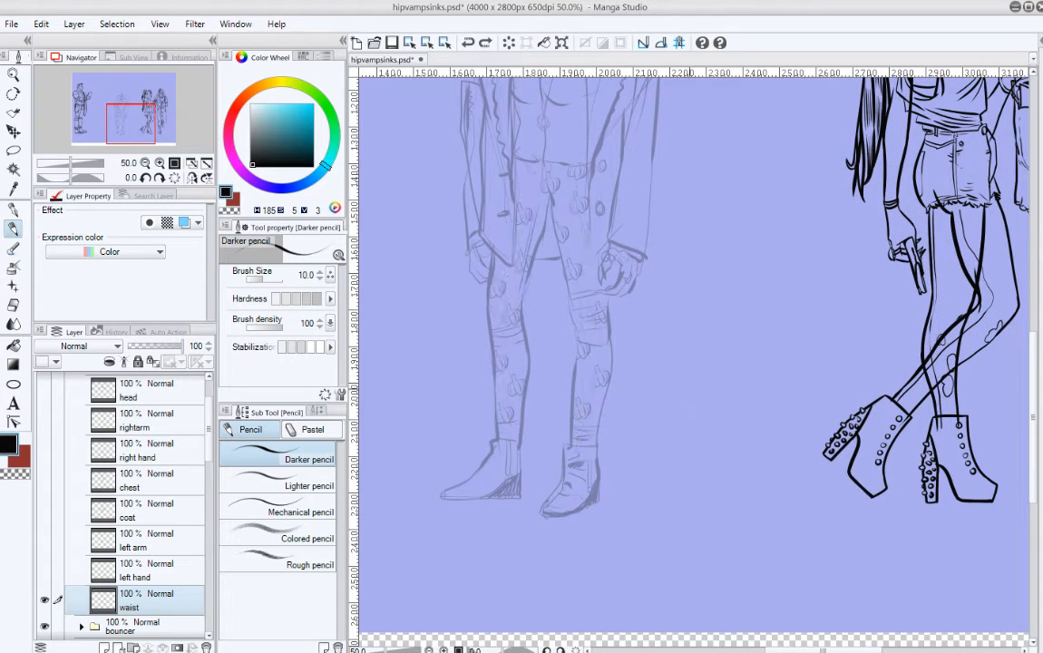
Step: Switch back to the Inker brush, show the chest layer at 55% opacity, and make the waist layer active
{"action": "left_click_drag", "start_coordinate": [565, 372], "coordinate": [587, 348]}
{"action": "key", "text": "p"}
{"action": "scroll", "coordinate": [588, 397], "scroll_direction": "up", "scroll_amount": 3}
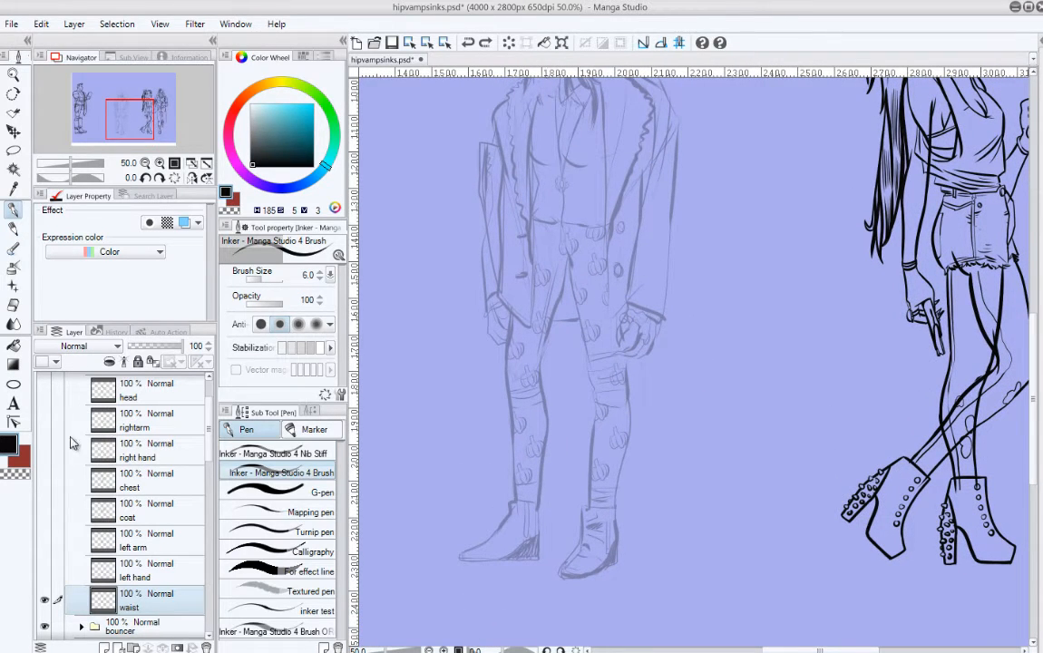
{"action": "scroll", "coordinate": [145, 472], "scroll_direction": "down", "scroll_amount": 2}
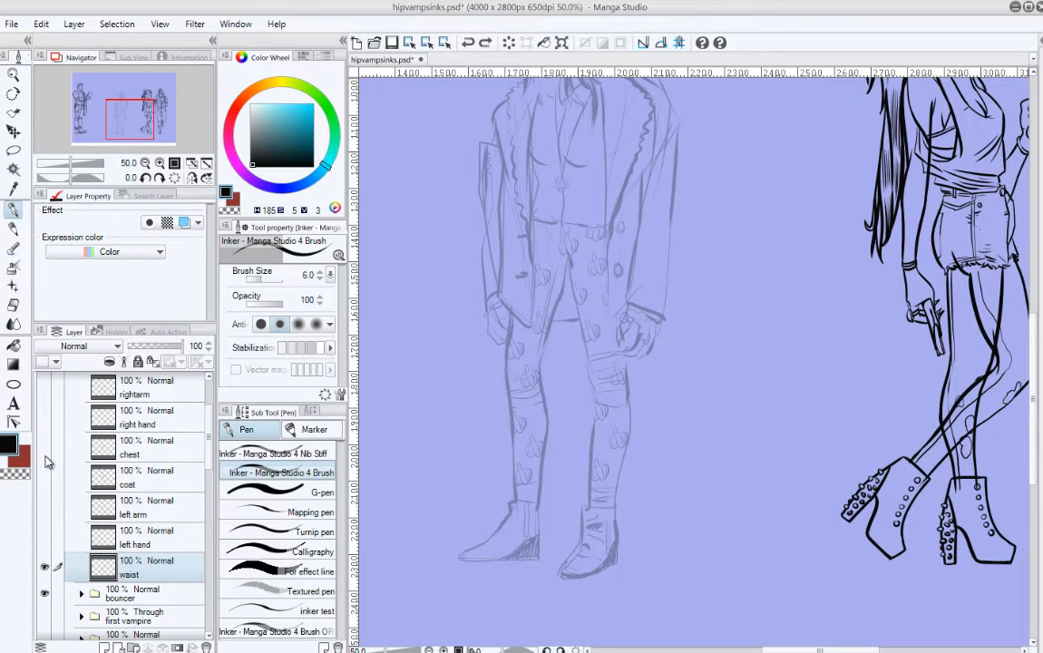
{"action": "left_click", "coordinate": [45, 446]}
{"action": "left_click", "coordinate": [127, 446]}
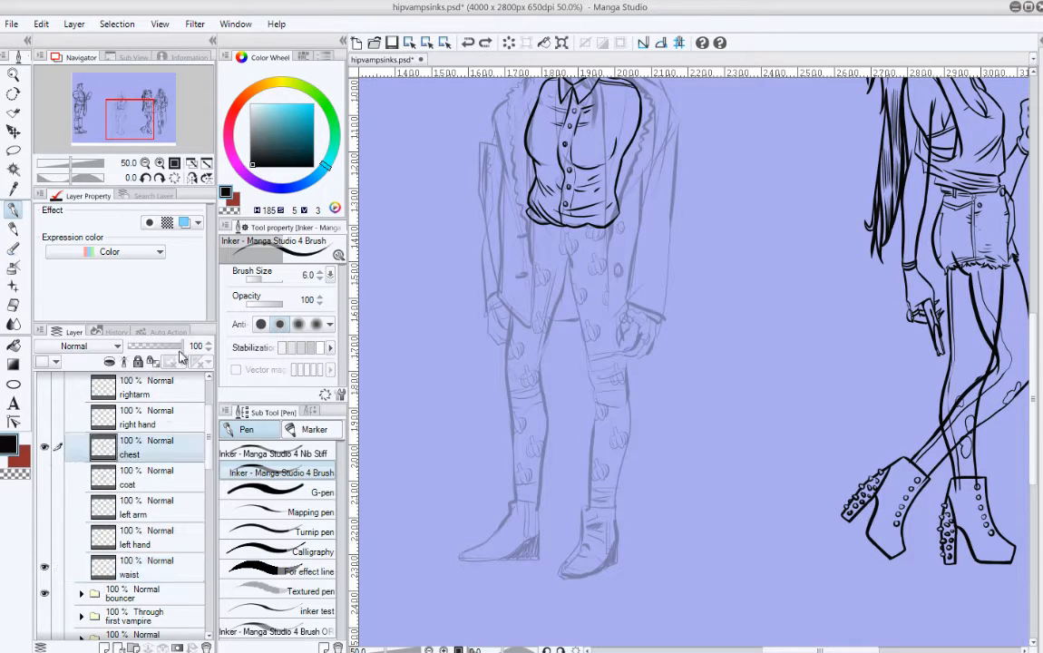
{"action": "left_click_drag", "start_coordinate": [181, 346], "coordinate": [163, 350]}
{"action": "left_click", "coordinate": [136, 567]}
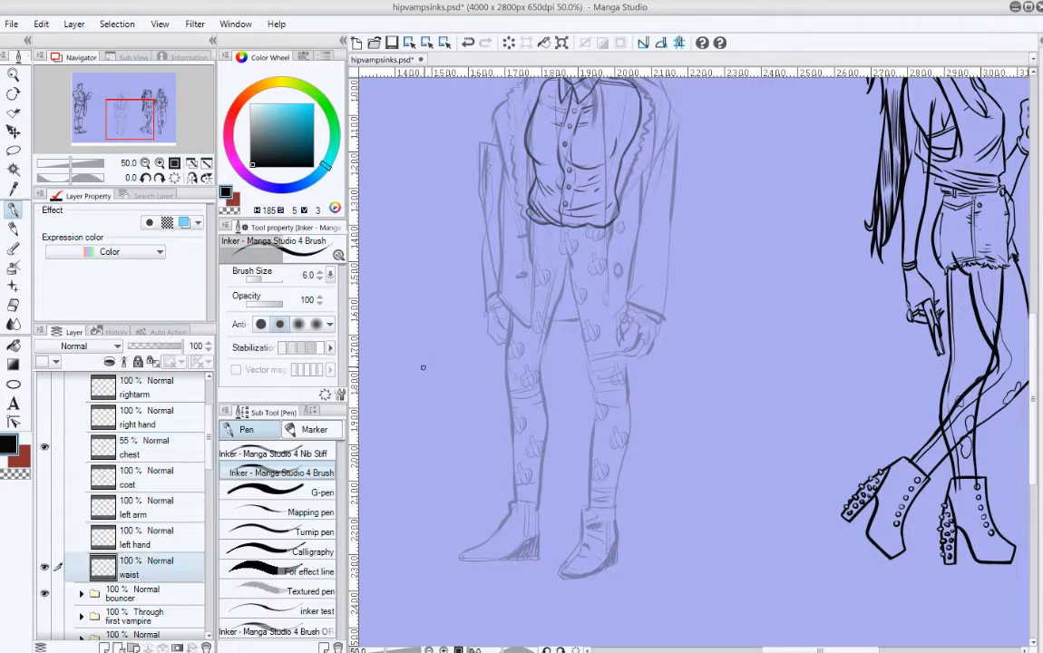
Step: Ink the left hip edge, the waistband lines below the shirt hem and the trouser button
{"action": "scroll", "coordinate": [583, 369], "scroll_direction": "up", "scroll_amount": 1}
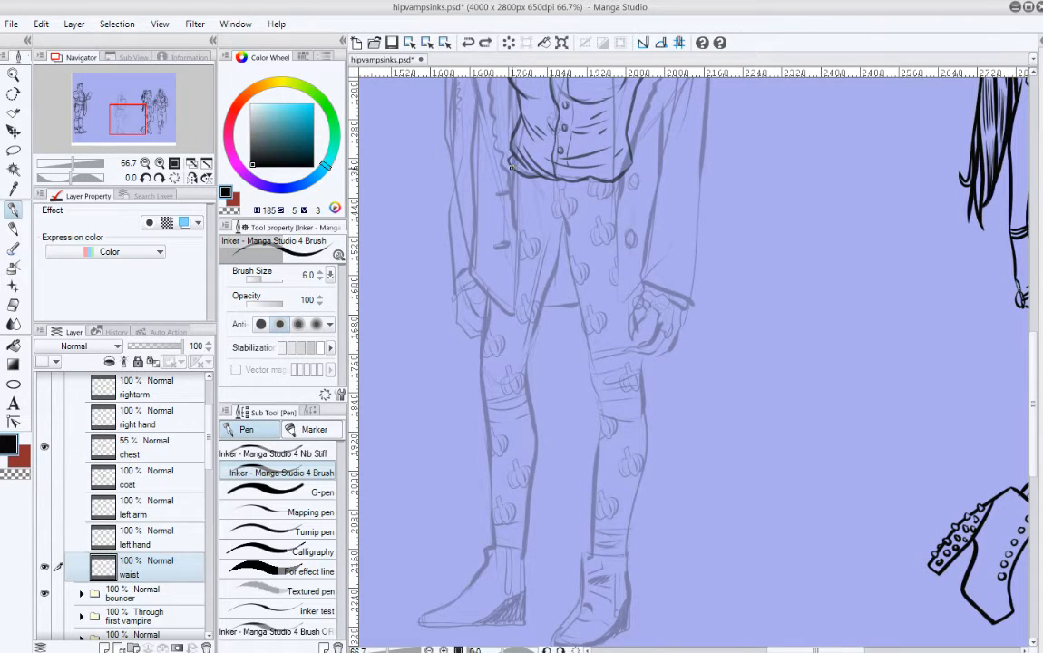
{"action": "key", "text": "ctrl+z"}
{"action": "left_click_drag", "start_coordinate": [506, 174], "coordinate": [505, 191]}
{"action": "key", "text": "ctrl+z"}
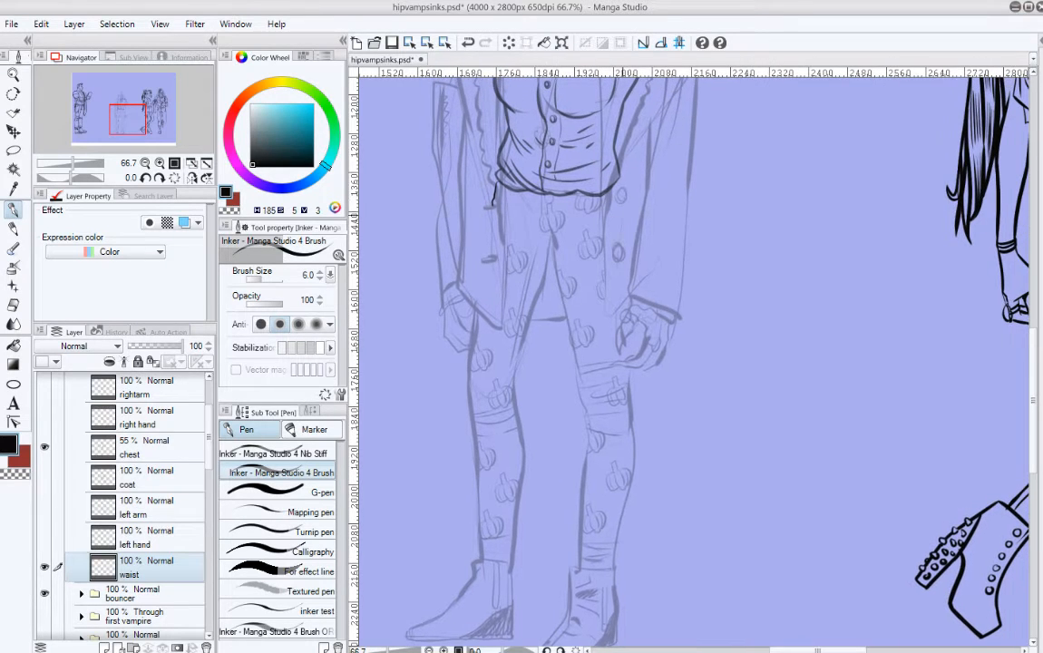
{"action": "mouse_move", "coordinate": [498, 187]}
{"action": "left_mouse_down"}
{"action": "mouse_move", "coordinate": [499, 201]}
{"action": "mouse_move", "coordinate": [540, 217]}
{"action": "mouse_move", "coordinate": [542, 200]}
{"action": "left_mouse_up"}
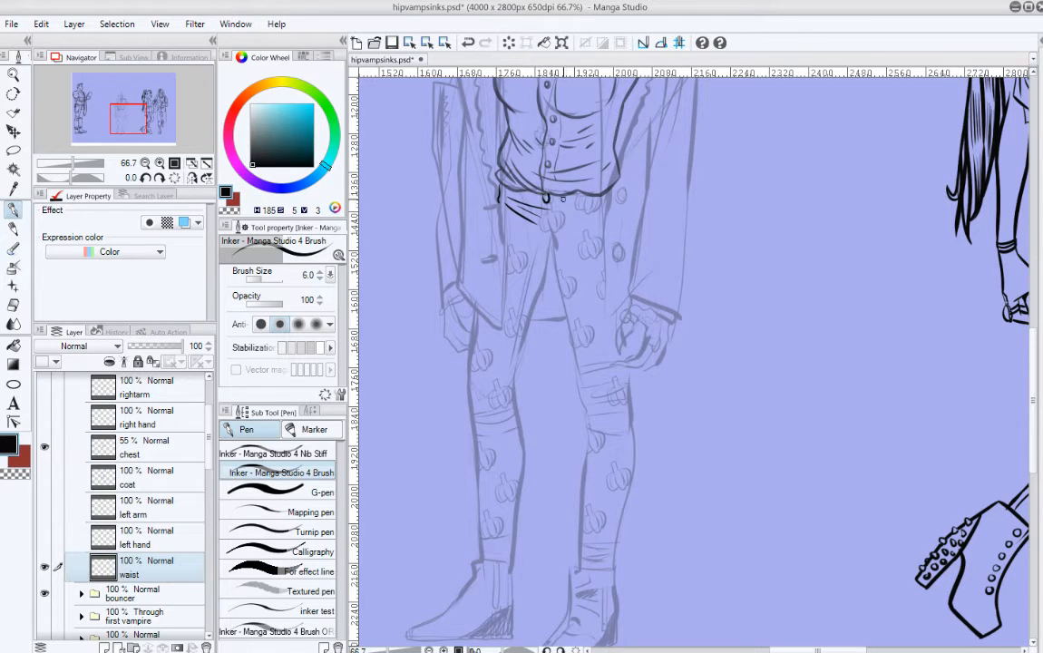
{"action": "mouse_move", "coordinate": [560, 207]}
{"action": "left_mouse_down"}
{"action": "mouse_move", "coordinate": [609, 199]}
{"action": "mouse_move", "coordinate": [612, 228]}
{"action": "mouse_move", "coordinate": [600, 231]}
{"action": "left_mouse_up"}
{"action": "key", "text": "ctrl+z"}
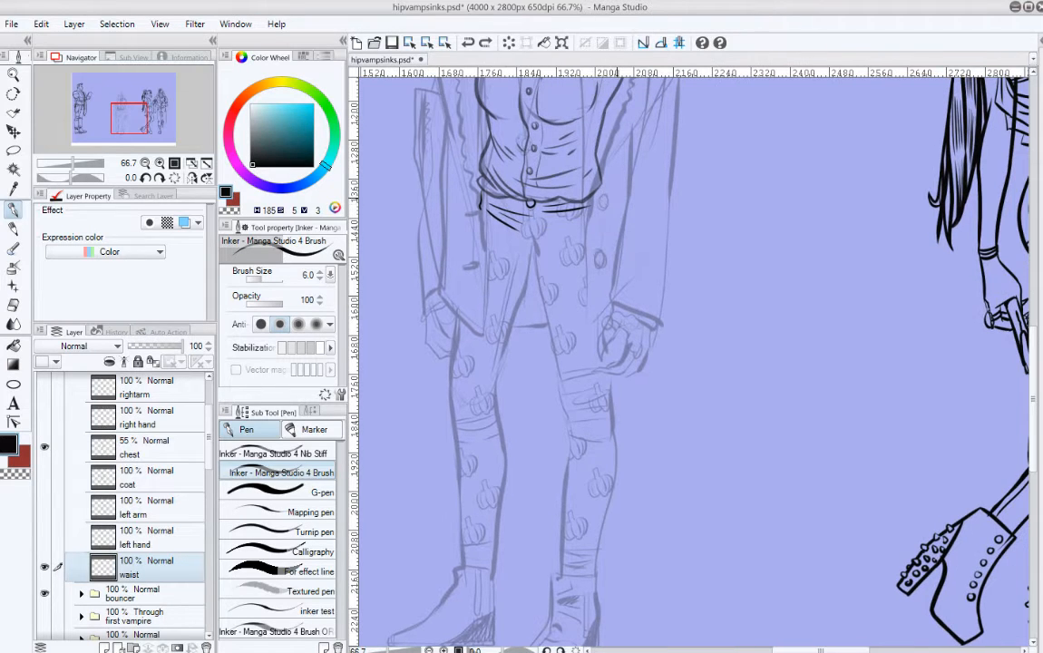
Step: Ink the right outer hip line and the short crotch curve of the trousers
{"action": "left_click_drag", "start_coordinate": [600, 188], "coordinate": [607, 265]}
{"action": "left_click_drag", "start_coordinate": [431, 197], "coordinate": [407, 325]}
{"action": "key", "text": "ctrl+z"}
{"action": "mouse_move", "coordinate": [482, 205]}
{"action": "left_mouse_down"}
{"action": "mouse_move", "coordinate": [472, 233]}
{"action": "mouse_move", "coordinate": [523, 269]}
{"action": "left_mouse_up"}
{"action": "key", "text": "ctrl+z"}
{"action": "mouse_move", "coordinate": [482, 236]}
{"action": "left_mouse_down"}
{"action": "mouse_move", "coordinate": [525, 269]}
{"action": "mouse_move", "coordinate": [492, 239]}
{"action": "mouse_move", "coordinate": [545, 263]}
{"action": "mouse_move", "coordinate": [573, 358]}
{"action": "mouse_move", "coordinate": [573, 308]}
{"action": "left_mouse_up"}
{"action": "key", "text": "ctrl+z"}
{"action": "key", "text": "ctrl+z"}
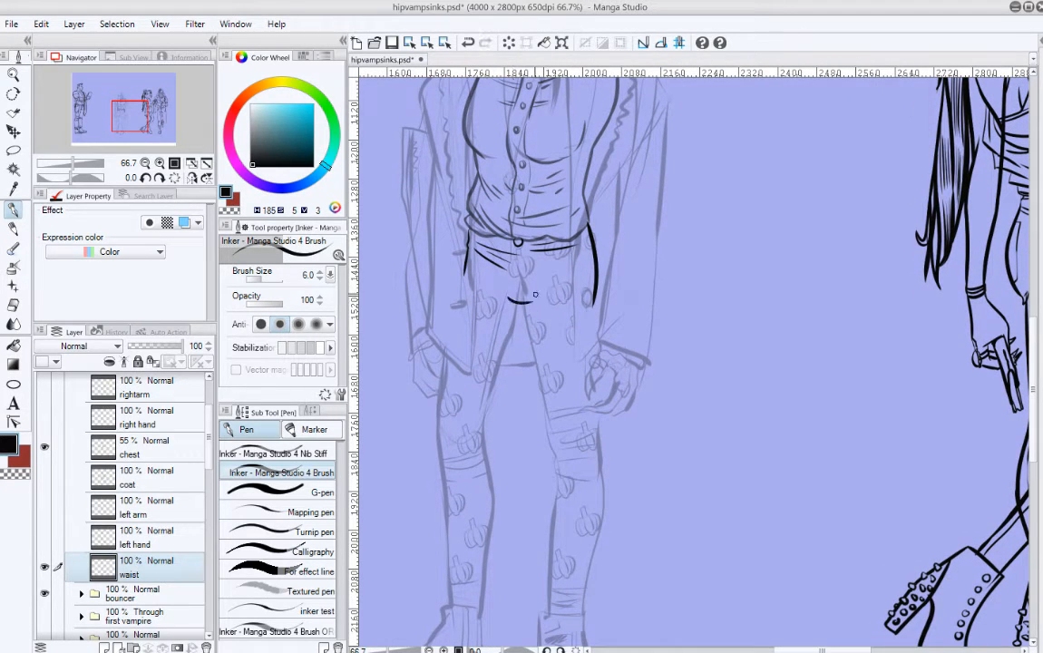
Step: Ink the fly seam from the trouser button down to the crotch curve
{"action": "left_click_drag", "start_coordinate": [514, 248], "coordinate": [516, 296]}
{"action": "key", "text": "ctrl+z"}
{"action": "left_click_drag", "start_coordinate": [514, 245], "coordinate": [518, 281]}
{"action": "scroll", "coordinate": [605, 365], "scroll_direction": "up", "scroll_amount": 2}
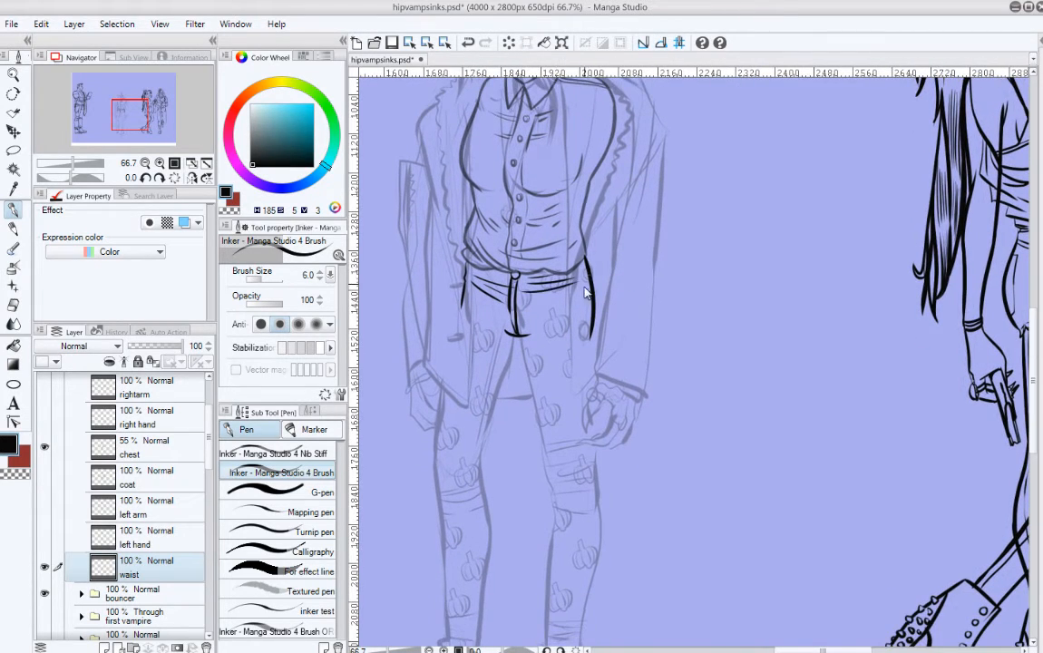
Step: Ink crease lines spreading from both sides of the fly toward the hips
{"action": "key", "text": "ctrl+z"}
{"action": "mouse_move", "coordinate": [529, 289]}
{"action": "left_mouse_down"}
{"action": "mouse_move", "coordinate": [576, 279]}
{"action": "mouse_move", "coordinate": [577, 291]}
{"action": "left_mouse_up"}
{"action": "key", "text": "ctrl+z"}
{"action": "left_click_drag", "start_coordinate": [515, 315], "coordinate": [550, 305]}
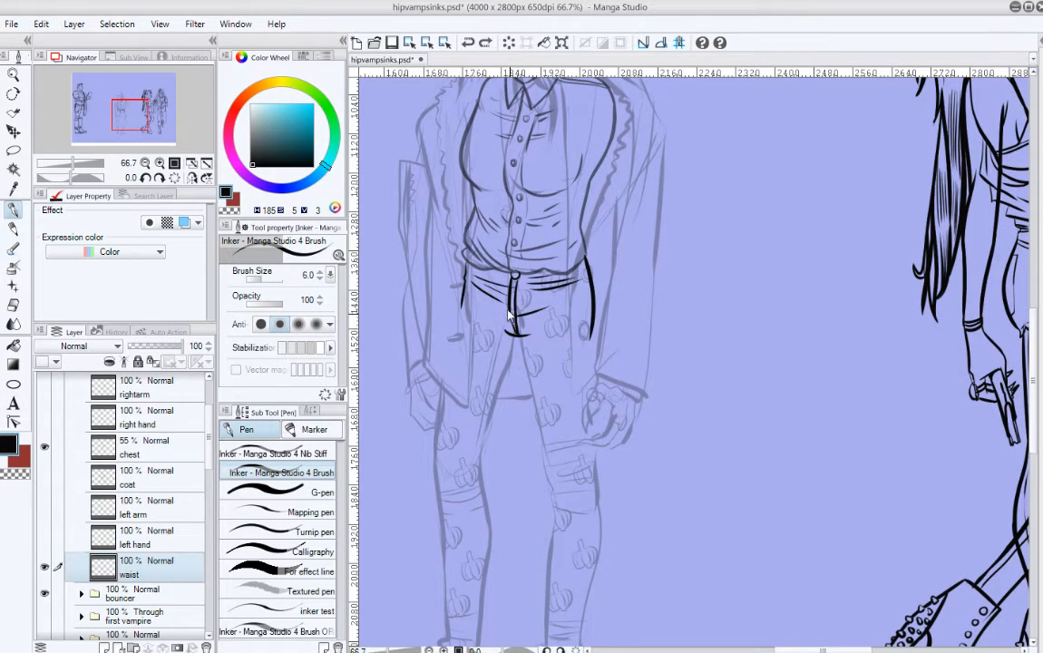
{"action": "left_click_drag", "start_coordinate": [510, 315], "coordinate": [483, 296]}
Step: Touch up the top of the left hip line where it meets the shirt hem
{"action": "mouse_move", "coordinate": [551, 338]}
{"action": "left_mouse_down"}
{"action": "mouse_move", "coordinate": [561, 372]}
{"action": "mouse_move", "coordinate": [649, 354]}
{"action": "mouse_move", "coordinate": [647, 426]}
{"action": "mouse_move", "coordinate": [618, 253]}
{"action": "mouse_move", "coordinate": [629, 201]}
{"action": "left_mouse_up"}
{"action": "mouse_move", "coordinate": [458, 211]}
{"action": "left_mouse_down"}
{"action": "mouse_move", "coordinate": [450, 261]}
{"action": "mouse_move", "coordinate": [520, 271]}
{"action": "left_mouse_up"}
{"action": "key", "text": "ctrl+z"}
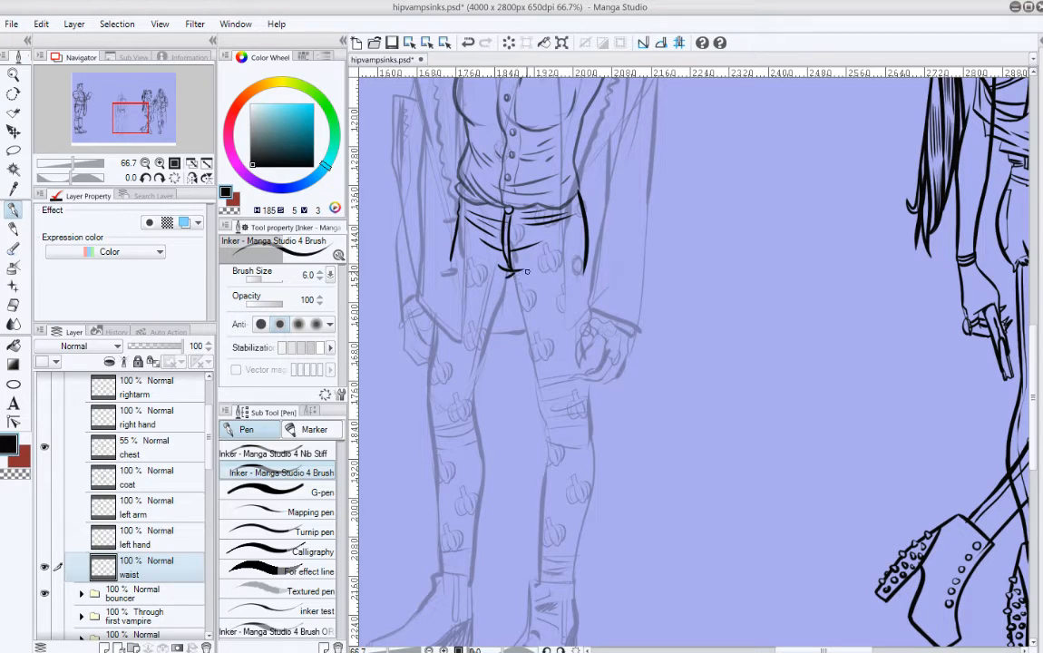
{"action": "key", "text": "ctrl+z"}
{"action": "mouse_move", "coordinate": [579, 377]}
{"action": "left_mouse_down"}
{"action": "mouse_move", "coordinate": [596, 323]}
{"action": "mouse_move", "coordinate": [642, 539]}
{"action": "mouse_move", "coordinate": [670, 416]}
{"action": "mouse_move", "coordinate": [661, 534]}
{"action": "left_mouse_up"}
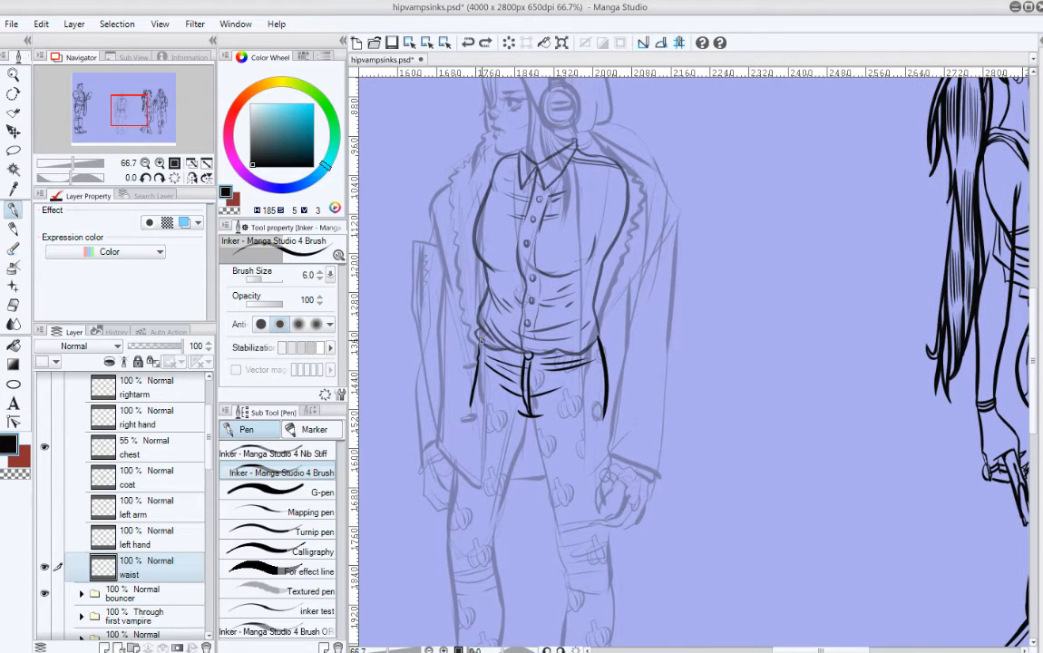
{"action": "left_click_drag", "start_coordinate": [482, 339], "coordinate": [478, 349]}
{"action": "mouse_move", "coordinate": [673, 299]}
{"action": "left_mouse_down"}
{"action": "mouse_move", "coordinate": [666, 432]}
{"action": "mouse_move", "coordinate": [627, 266]}
{"action": "left_mouse_up"}
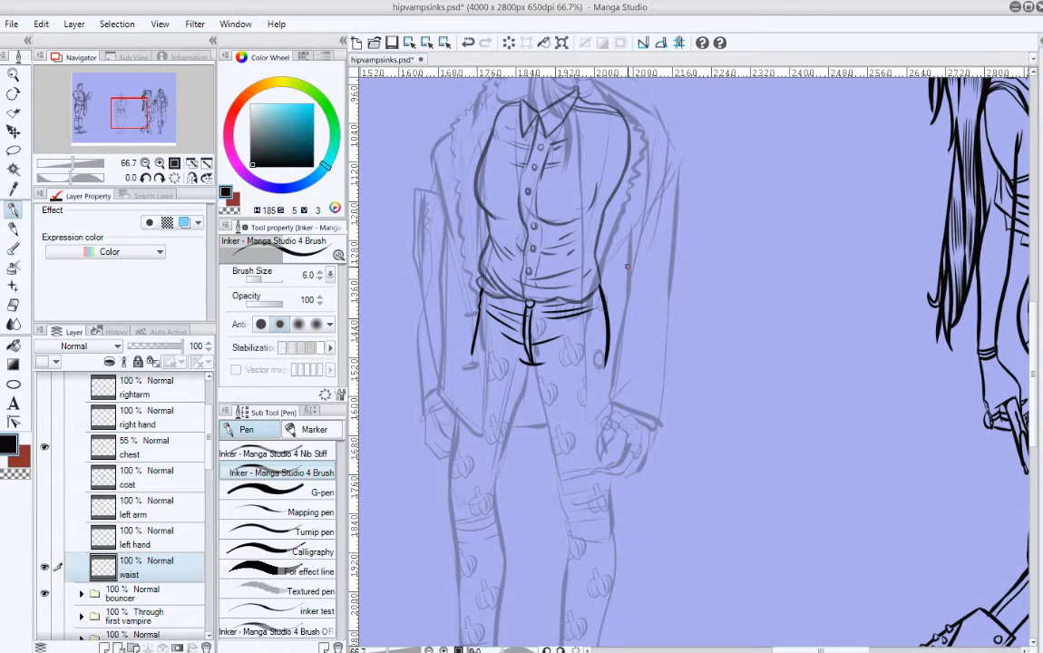
{"action": "left_click_drag", "start_coordinate": [665, 422], "coordinate": [674, 319]}
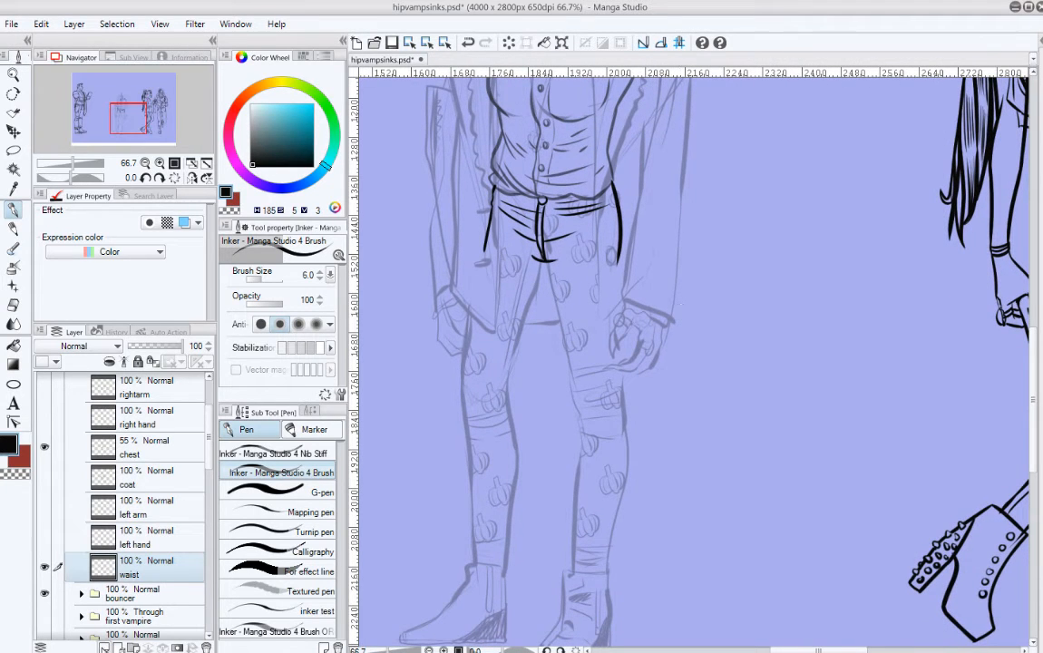
Step: Add a new layer above the waist layer and name it "left leg"
{"action": "left_click", "coordinate": [105, 647]}
{"action": "double_click", "coordinate": [146, 574]}
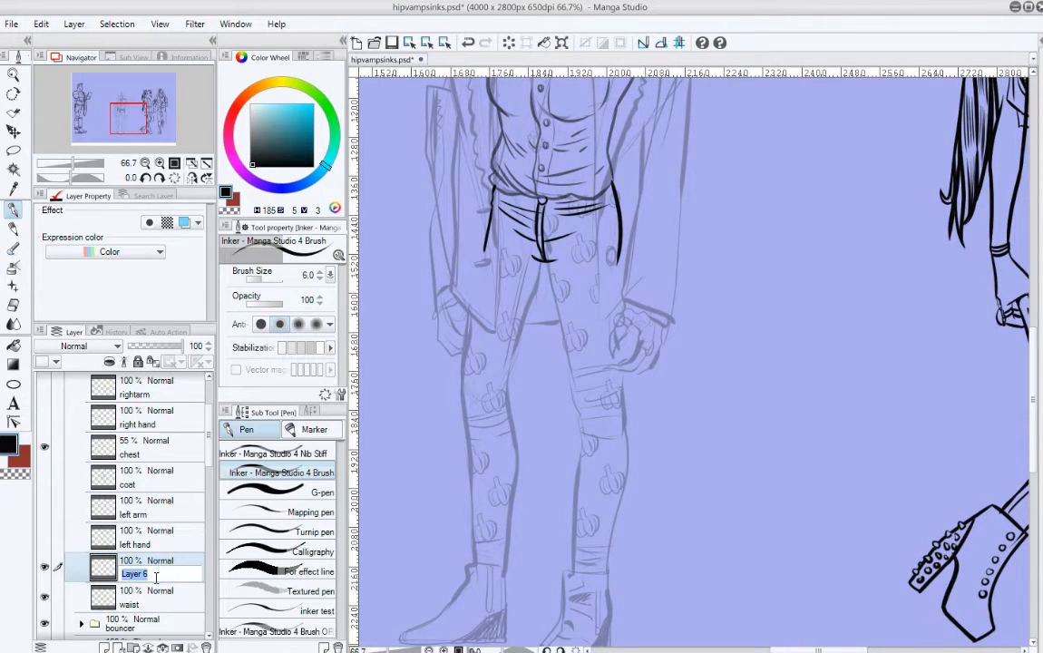
{"action": "type", "text": "left leg"}
{"action": "key", "text": "Return"}
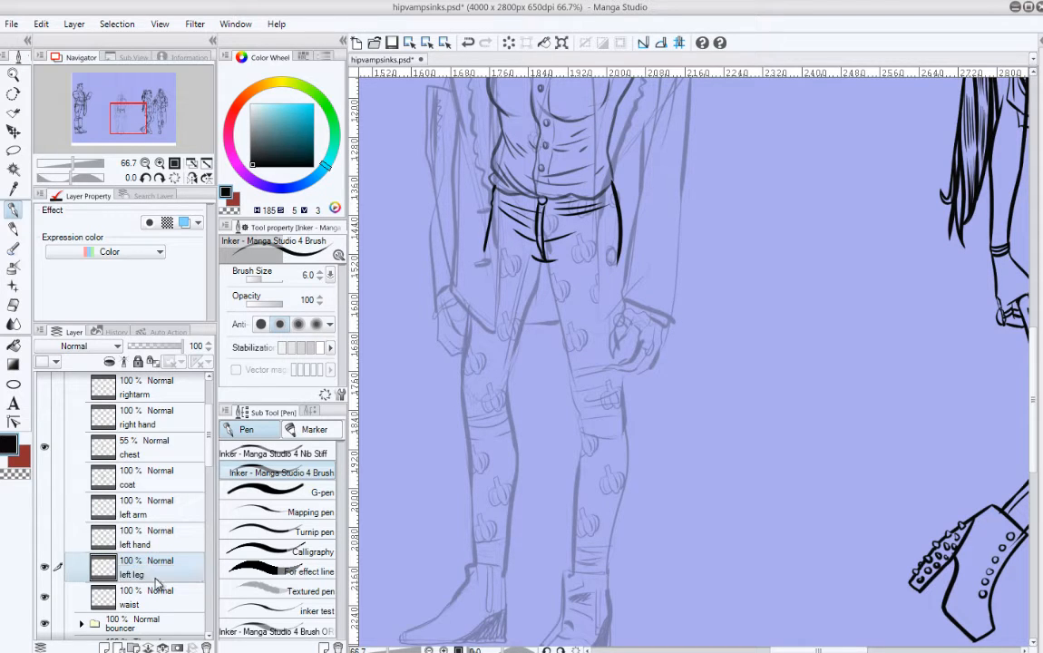
Step: Ink the outer contour of the left thigh from the hip line down to the knee
{"action": "left_click_drag", "start_coordinate": [569, 314], "coordinate": [624, 233]}
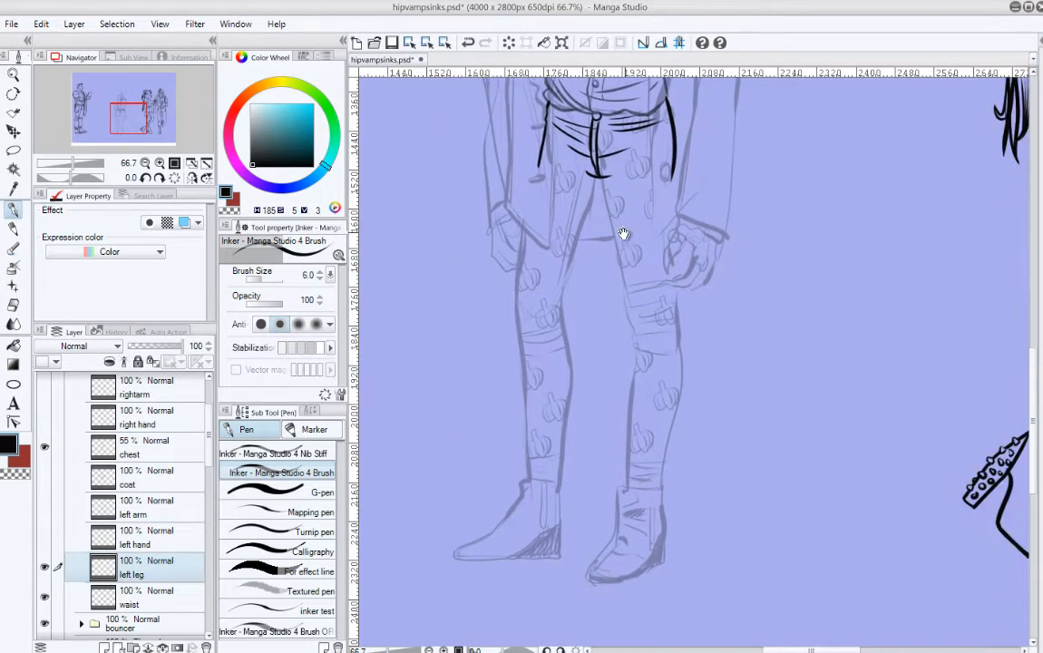
{"action": "mouse_move", "coordinate": [543, 159]}
{"action": "left_mouse_down"}
{"action": "mouse_move", "coordinate": [522, 285]}
{"action": "mouse_move", "coordinate": [518, 268]}
{"action": "left_mouse_up"}
{"action": "key", "text": "ctrl+z"}
{"action": "key", "text": "ctrl+z"}
{"action": "key", "text": "ctrl+z"}
{"action": "mouse_move", "coordinate": [542, 156]}
{"action": "left_mouse_down"}
{"action": "mouse_move", "coordinate": [517, 301]}
{"action": "mouse_move", "coordinate": [526, 330]}
{"action": "mouse_move", "coordinate": [520, 318]}
{"action": "left_mouse_up"}
{"action": "key", "text": "ctrl+z"}
{"action": "key", "text": "ctrl+z"}
{"action": "left_click_drag", "start_coordinate": [540, 156], "coordinate": [531, 193]}
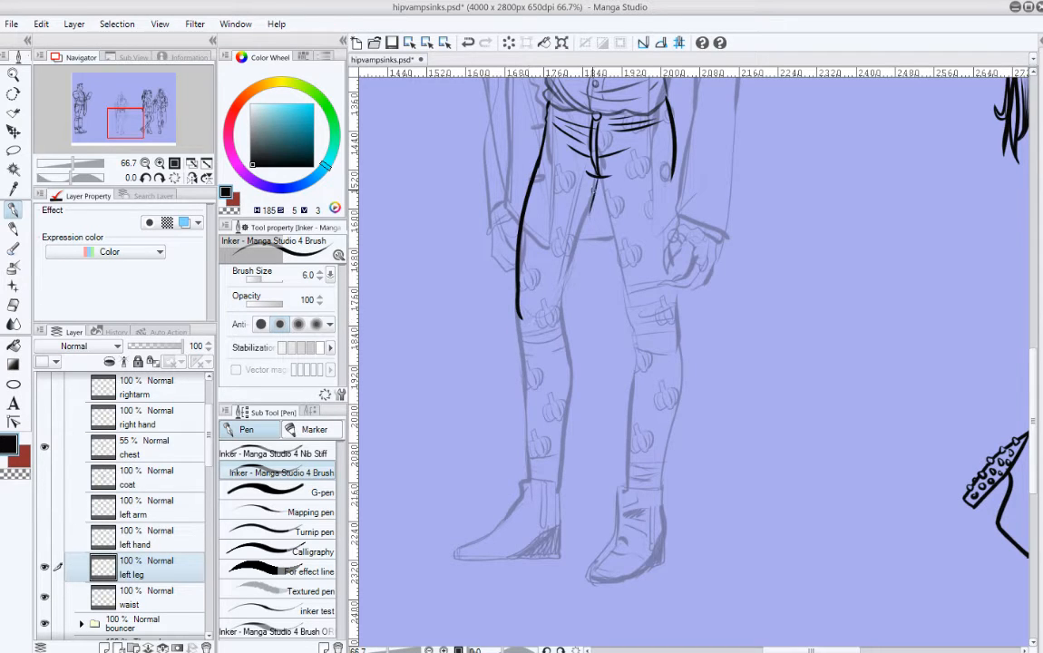
{"action": "key", "text": "ctrl+z"}
Step: Clean up the hip line on the waist layer with the Hard eraser, and return to the pen on the left leg layer
{"action": "key", "text": "e"}
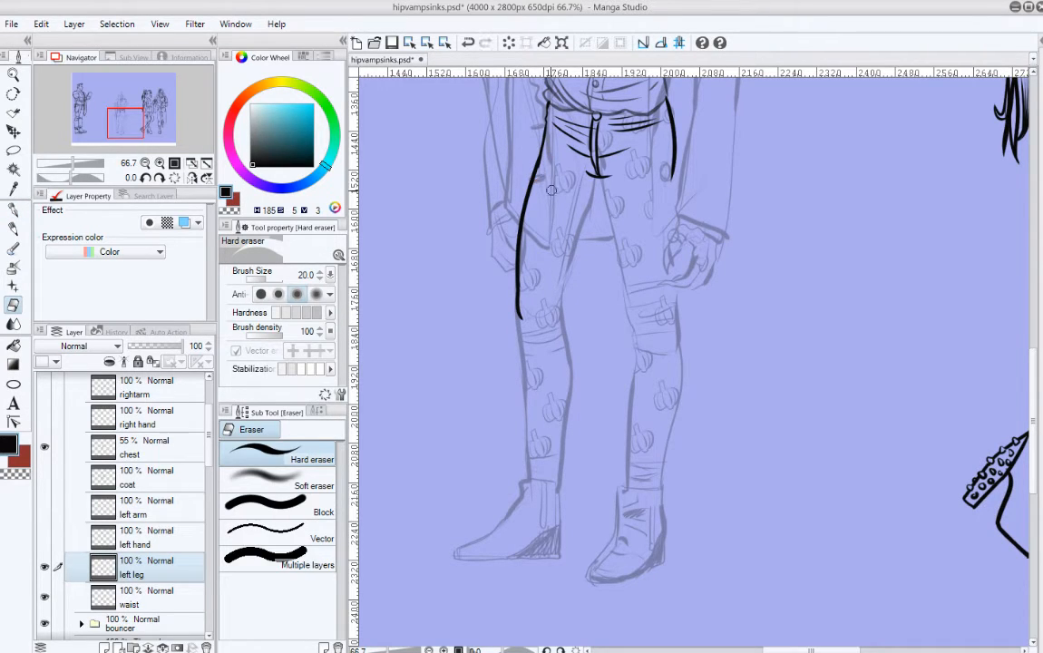
{"action": "left_click", "coordinate": [147, 590]}
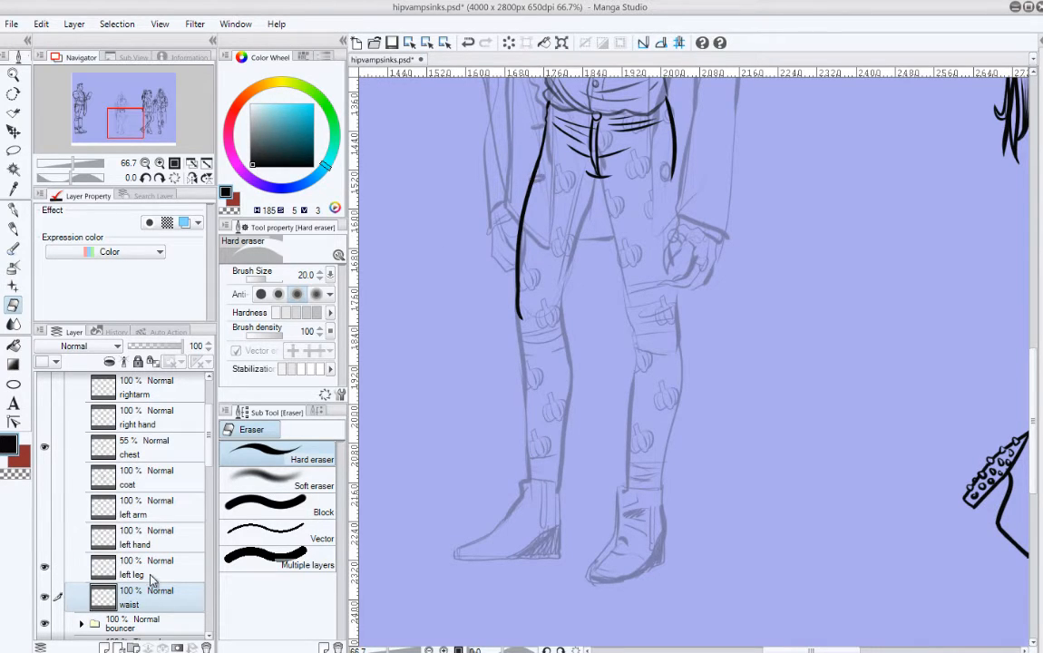
{"action": "left_click", "coordinate": [145, 566]}
{"action": "key", "text": "p"}
Step: Ink the inner contour of the left thigh from the crotch curve down to the knee
{"action": "key", "text": "ctrl+z"}
{"action": "left_click_drag", "start_coordinate": [599, 176], "coordinate": [567, 304]}
{"action": "key", "text": "ctrl+z"}
{"action": "left_click_drag", "start_coordinate": [599, 178], "coordinate": [562, 299]}
{"action": "key", "text": "ctrl+z"}
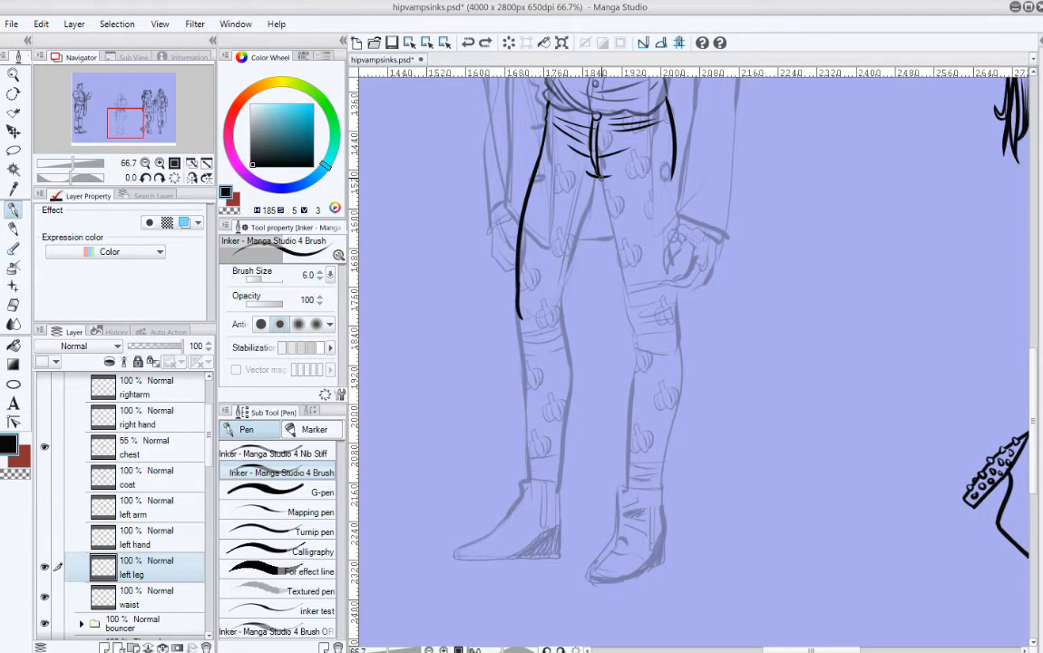
{"action": "mouse_move", "coordinate": [599, 178]}
{"action": "left_mouse_down"}
{"action": "mouse_move", "coordinate": [559, 310]}
{"action": "mouse_move", "coordinate": [595, 193]}
{"action": "mouse_move", "coordinate": [559, 307]}
{"action": "mouse_move", "coordinate": [583, 228]}
{"action": "mouse_move", "coordinate": [559, 295]}
{"action": "left_mouse_up"}
{"action": "key", "text": "ctrl+z"}
{"action": "key", "text": "ctrl+z"}
{"action": "key", "text": "ctrl+z"}
{"action": "left_click_drag", "start_coordinate": [599, 177], "coordinate": [566, 288]}
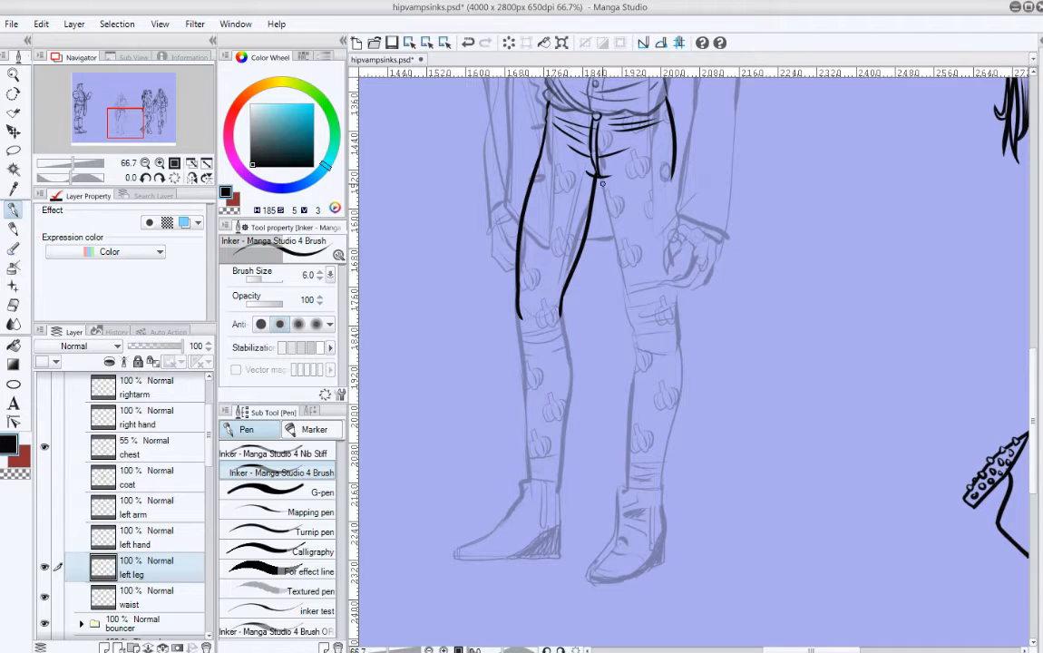
Step: Extend the outer contour past the left knee and ink bunched fold lines across the knee
{"action": "left_click_drag", "start_coordinate": [633, 195], "coordinate": [614, 277]}
{"action": "left_click_drag", "start_coordinate": [603, 323], "coordinate": [603, 204]}
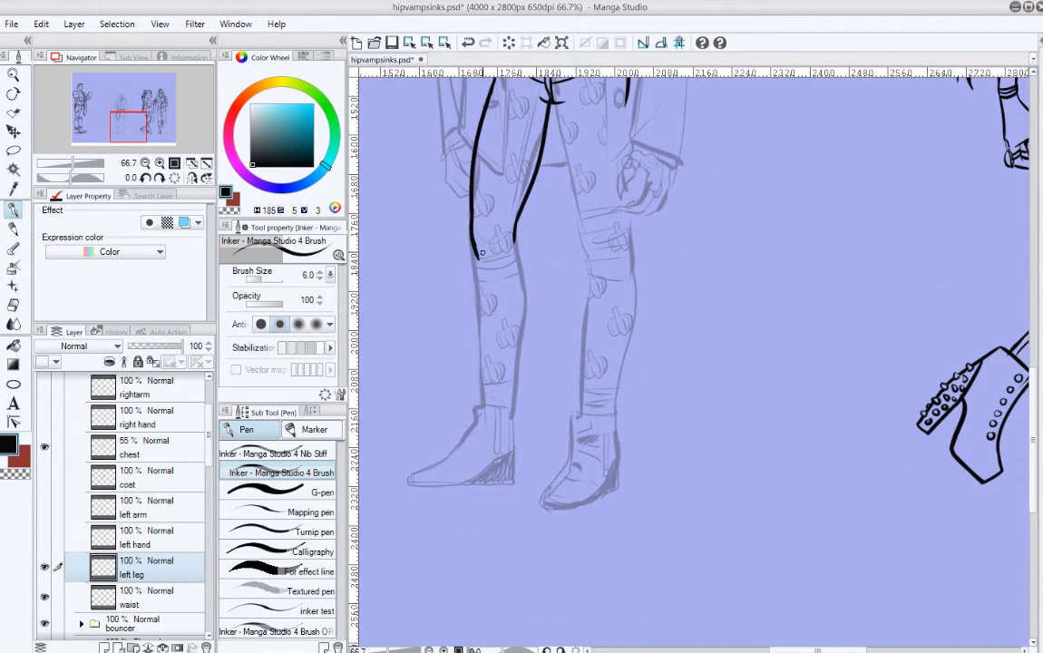
{"action": "left_click_drag", "start_coordinate": [472, 241], "coordinate": [479, 263]}
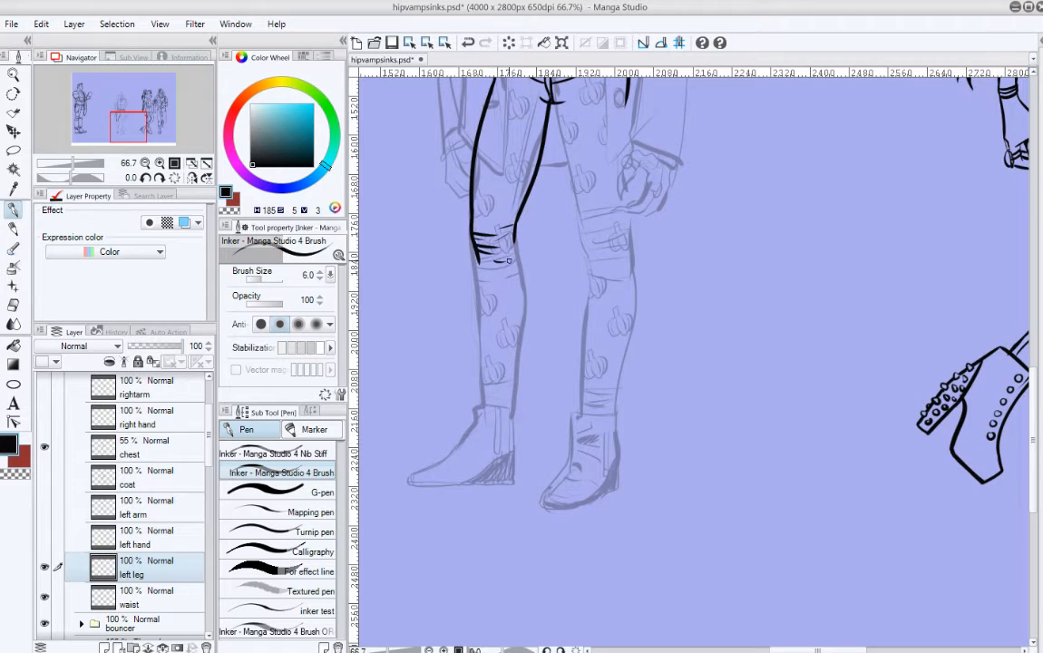
{"action": "scroll", "coordinate": [545, 261], "scroll_direction": "up", "scroll_amount": 3}
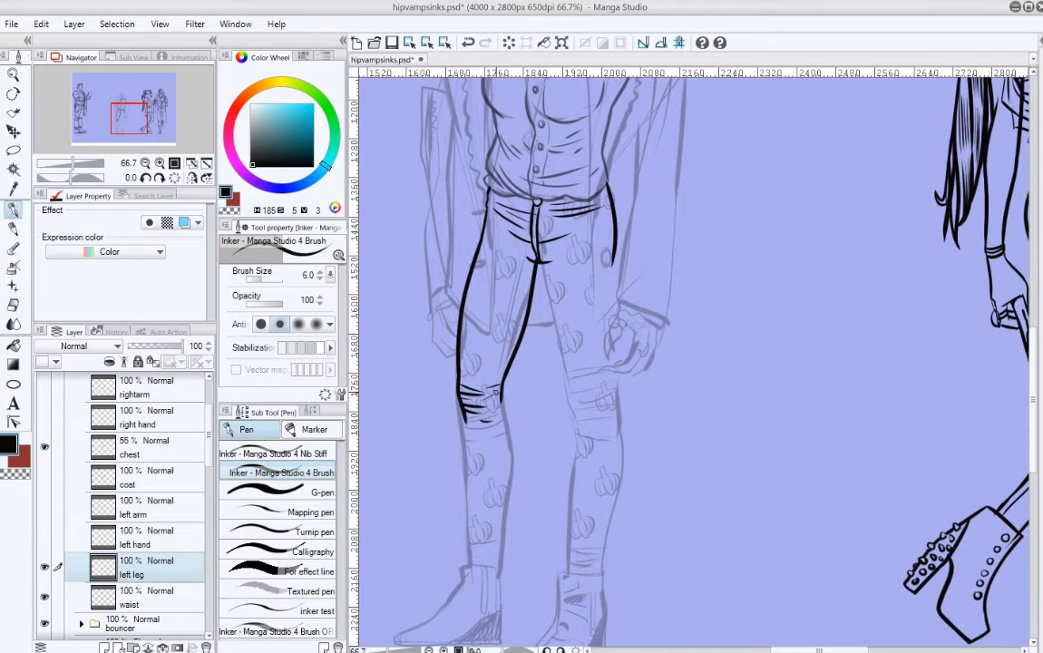
{"action": "key", "text": "ctrl+z"}
{"action": "key", "text": "ctrl+z"}
{"action": "mouse_move", "coordinate": [490, 400]}
{"action": "left_mouse_down"}
{"action": "mouse_move", "coordinate": [501, 403]}
{"action": "mouse_move", "coordinate": [486, 408]}
{"action": "mouse_move", "coordinate": [477, 387]}
{"action": "left_mouse_up"}
{"action": "mouse_move", "coordinate": [540, 374]}
{"action": "left_mouse_down"}
{"action": "mouse_move", "coordinate": [529, 319]}
{"action": "mouse_move", "coordinate": [522, 390]}
{"action": "left_mouse_up"}
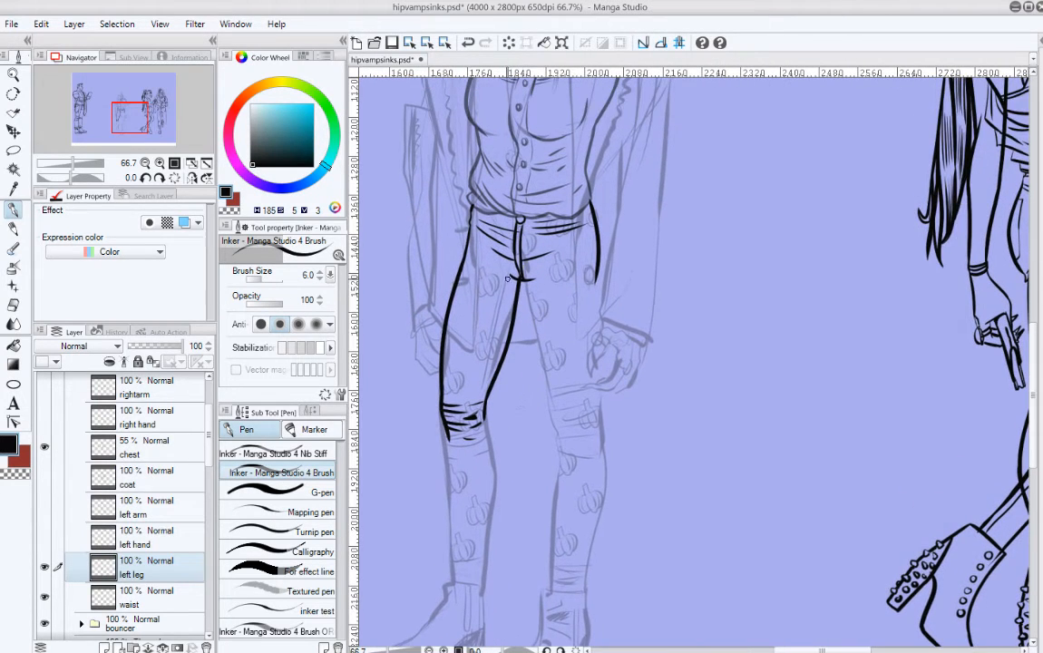
Step: Ink short crease lines running from the crotch across the top of the left thigh
{"action": "mouse_move", "coordinate": [520, 277]}
{"action": "left_mouse_down"}
{"action": "mouse_move", "coordinate": [458, 284]}
{"action": "mouse_move", "coordinate": [473, 297]}
{"action": "left_mouse_up"}
{"action": "key", "text": "ctrl+z"}
{"action": "key", "text": "ctrl+z"}
{"action": "key", "text": "ctrl+z"}
{"action": "mouse_move", "coordinate": [521, 275]}
{"action": "left_mouse_down"}
{"action": "mouse_move", "coordinate": [464, 289]}
{"action": "mouse_move", "coordinate": [473, 303]}
{"action": "mouse_move", "coordinate": [549, 246]}
{"action": "mouse_move", "coordinate": [558, 389]}
{"action": "mouse_move", "coordinate": [582, 304]}
{"action": "mouse_move", "coordinate": [596, 310]}
{"action": "left_mouse_up"}
{"action": "key", "text": "ctrl+z"}
{"action": "key", "text": "ctrl+z"}
{"action": "left_click_drag", "start_coordinate": [495, 334], "coordinate": [520, 299]}
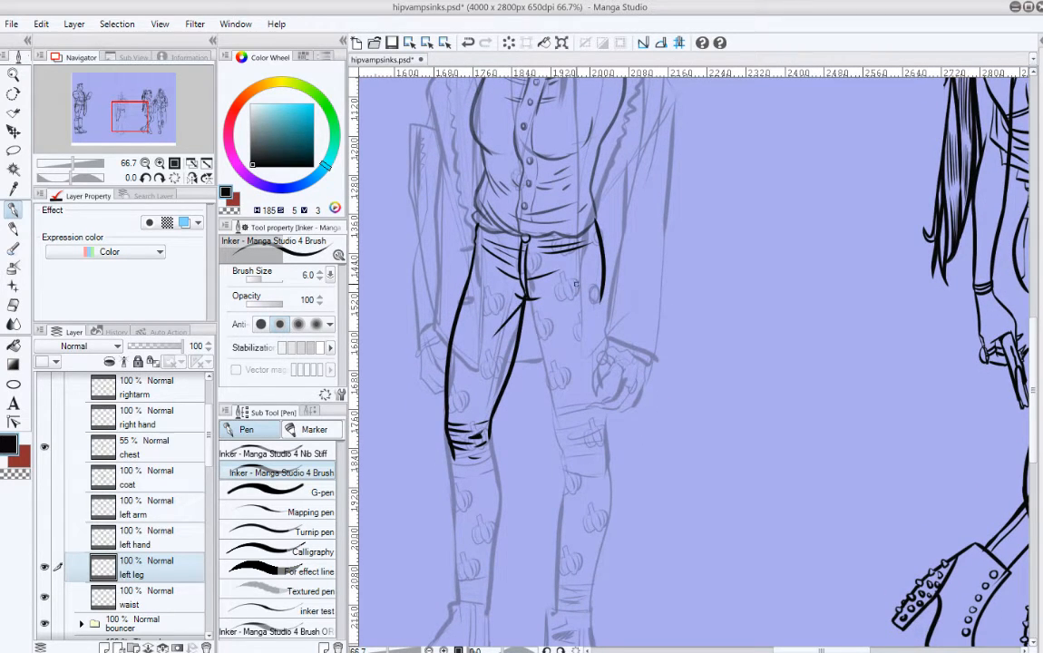
{"action": "scroll", "coordinate": [575, 285], "scroll_direction": "up", "scroll_amount": 2}
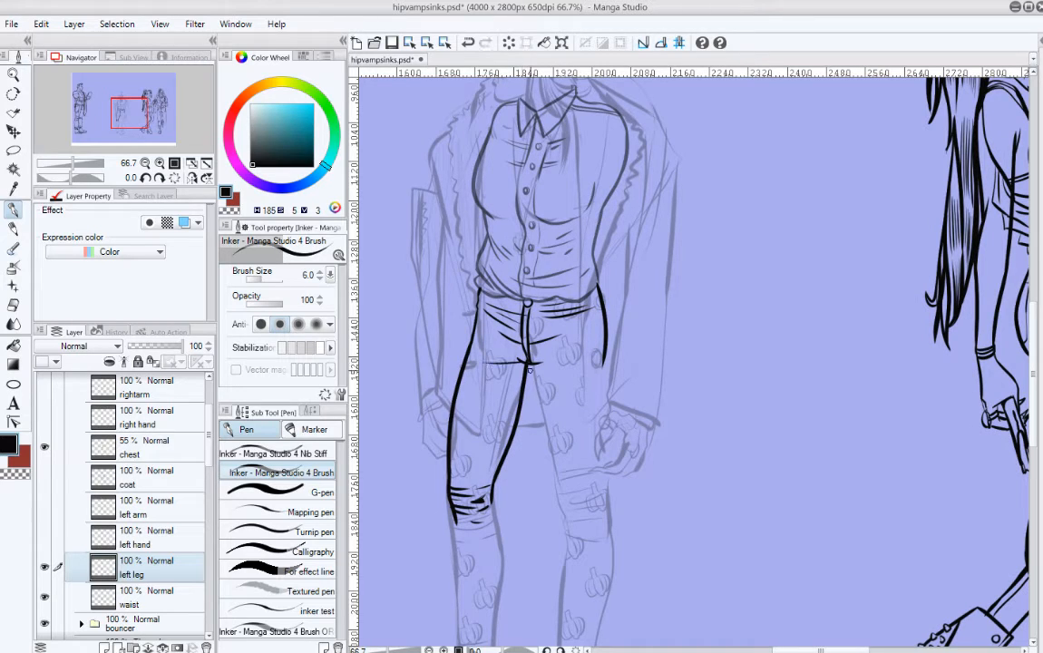
{"action": "mouse_move", "coordinate": [529, 363]}
{"action": "left_mouse_down"}
{"action": "mouse_move", "coordinate": [482, 383]}
{"action": "mouse_move", "coordinate": [528, 363]}
{"action": "mouse_move", "coordinate": [502, 370]}
{"action": "left_mouse_up"}
{"action": "key", "text": "ctrl+z"}
{"action": "key", "text": "ctrl+z"}
{"action": "left_click_drag", "start_coordinate": [477, 372], "coordinate": [508, 364]}
Step: Add a new layer above the left leg layer and name it "left shin"
{"action": "left_click_drag", "start_coordinate": [590, 307], "coordinate": [614, 192]}
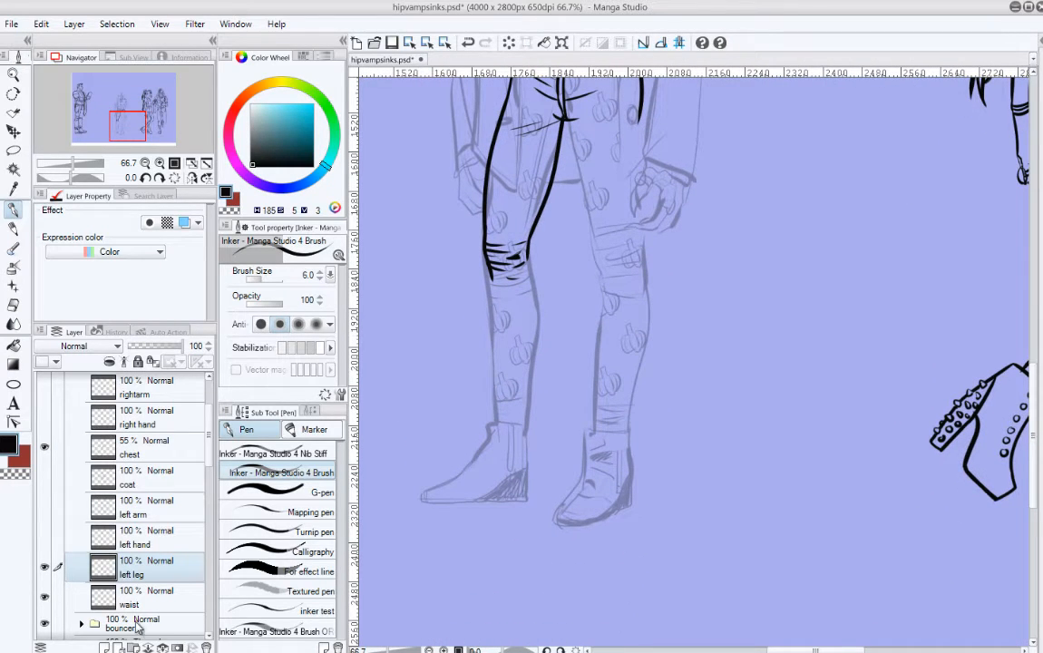
{"action": "key", "text": "ctrl+shift+n"}
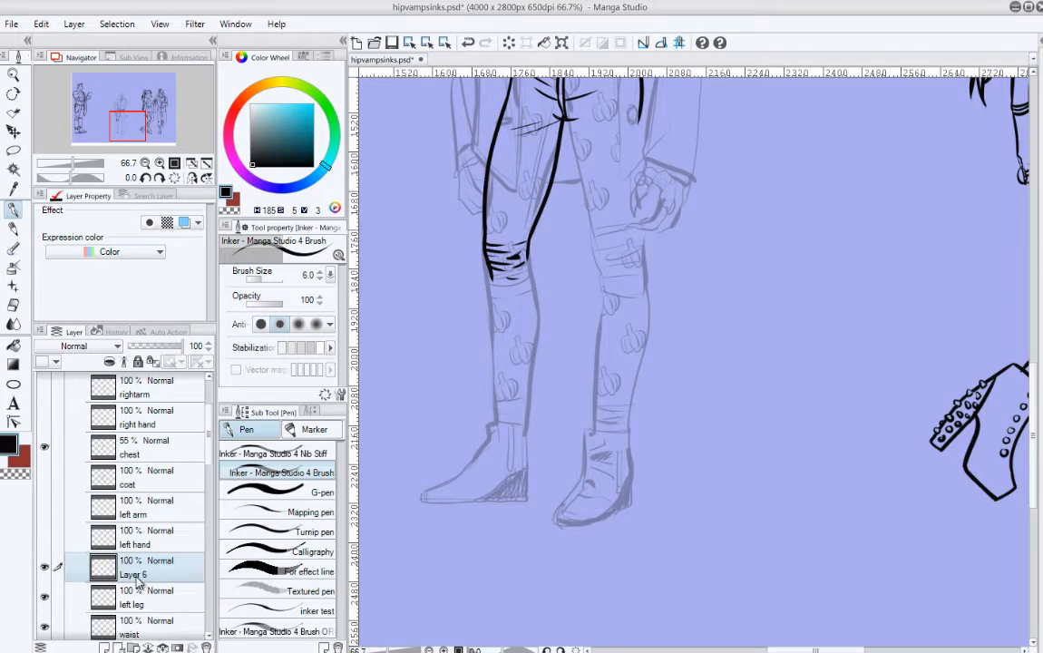
{"action": "double_click", "coordinate": [134, 573]}
{"action": "type", "text": "left sh"}
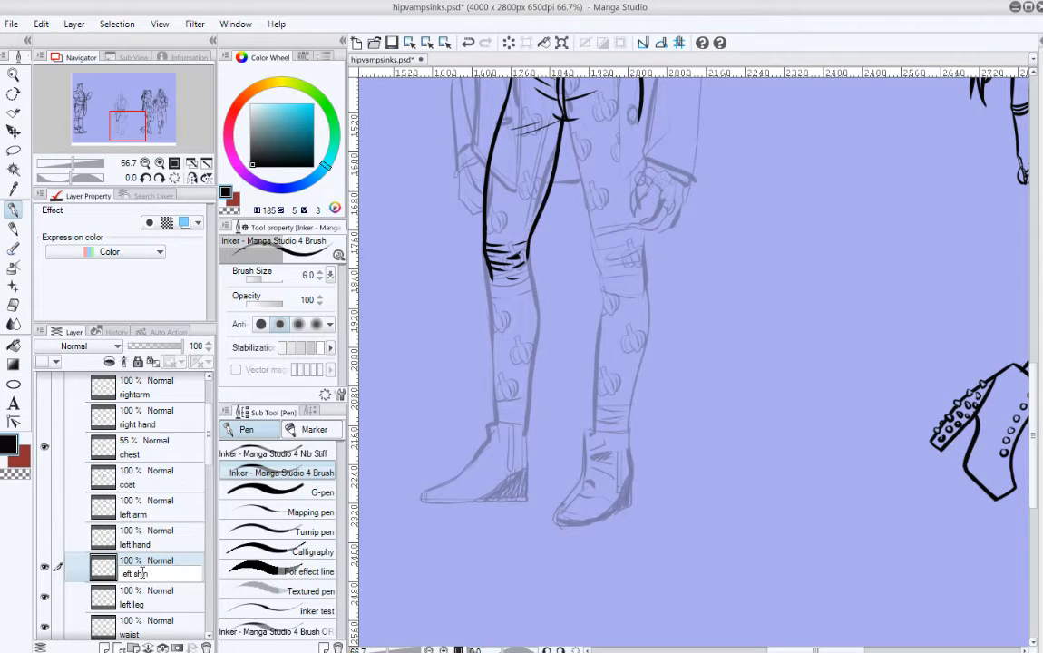
{"action": "type", "text": "in"}
{"action": "key", "text": "Return"}
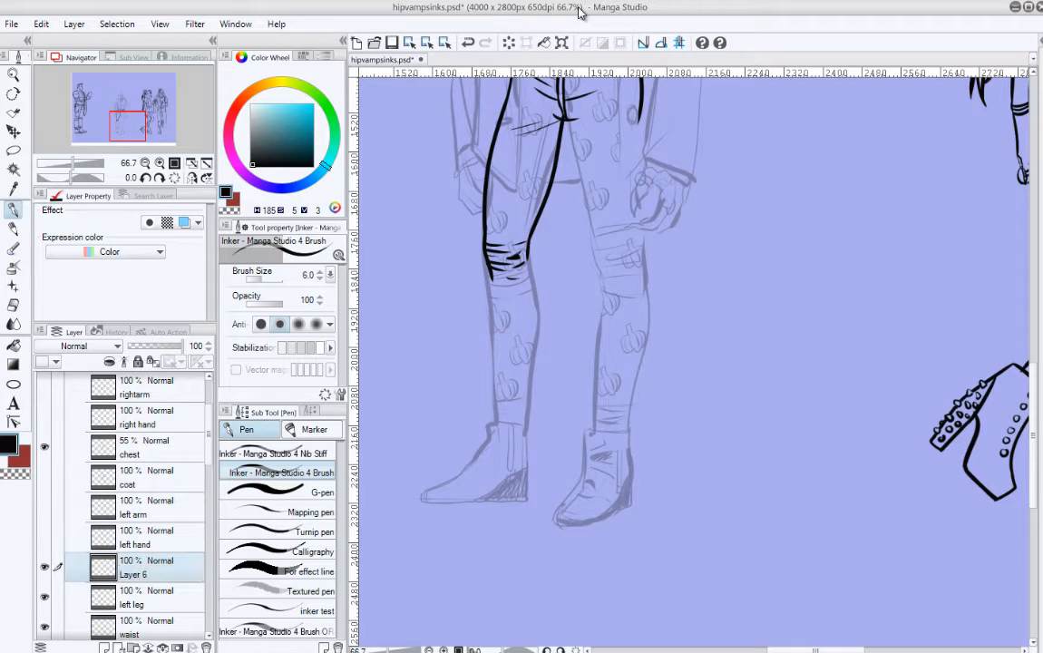
Step: Ink the front contour of the left shin from the knee folds down to the ankle
{"action": "left_click_drag", "start_coordinate": [513, 310], "coordinate": [533, 235]}
{"action": "key", "text": "ctrl+z"}
{"action": "left_click_drag", "start_coordinate": [499, 179], "coordinate": [507, 300]}
{"action": "key", "text": "ctrl+z"}
{"action": "left_click_drag", "start_coordinate": [500, 182], "coordinate": [508, 299]}
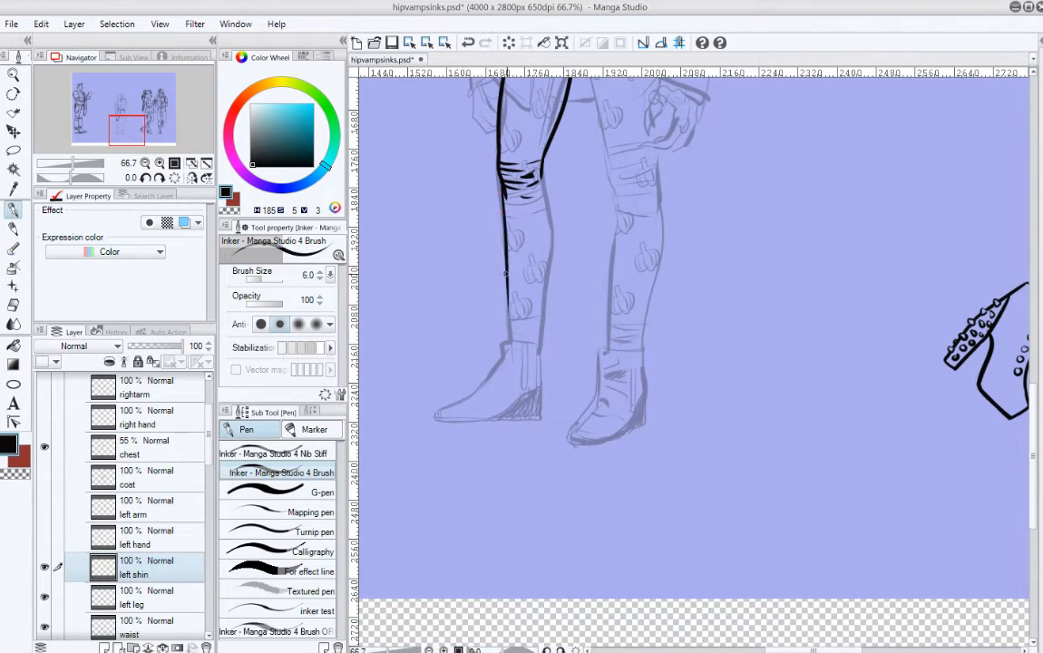
{"action": "left_click_drag", "start_coordinate": [500, 180], "coordinate": [509, 337]}
{"action": "key", "text": "ctrl+z"}
{"action": "left_click_drag", "start_coordinate": [500, 177], "coordinate": [510, 340]}
Step: Ink the curved calf contour of the left leg from the knee down to the ankle
{"action": "left_click_drag", "start_coordinate": [542, 171], "coordinate": [553, 250]}
{"action": "key", "text": "ctrl+z"}
{"action": "left_click_drag", "start_coordinate": [542, 171], "coordinate": [554, 253]}
{"action": "key", "text": "ctrl+z"}
{"action": "left_click_drag", "start_coordinate": [542, 171], "coordinate": [541, 346]}
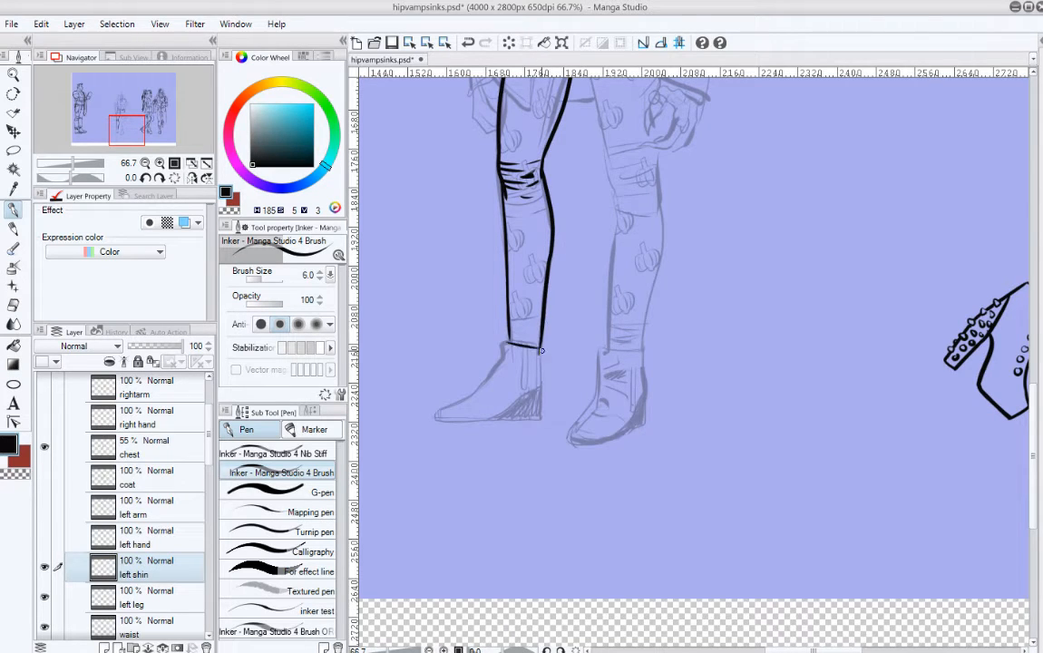
Step: Remove the ankle hem line, extend the shin contours downward and ink fold lines across the left ankle
{"action": "mouse_move", "coordinate": [504, 339]}
{"action": "left_mouse_down"}
{"action": "mouse_move", "coordinate": [545, 342]}
{"action": "mouse_move", "coordinate": [511, 360]}
{"action": "left_mouse_up"}
{"action": "key", "text": "ctrl+z"}
{"action": "key", "text": "ctrl+z"}
{"action": "left_click_drag", "start_coordinate": [506, 330], "coordinate": [543, 325]}
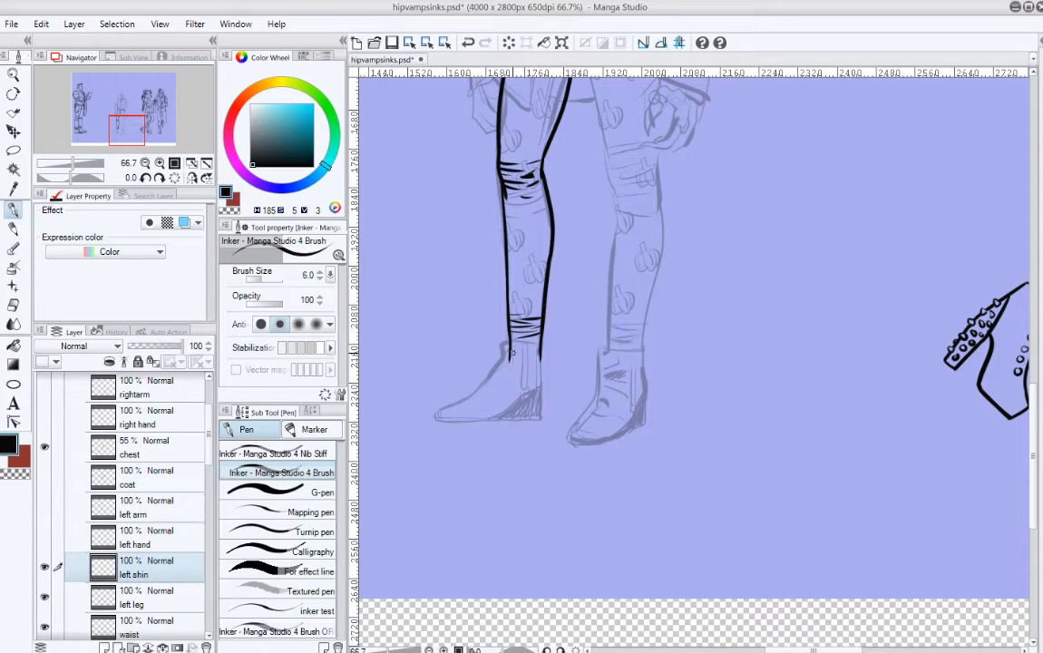
Step: Erase the lower end of the front shin line, redraw it and close the trouser leg with a hem line
{"action": "key", "text": "e"}
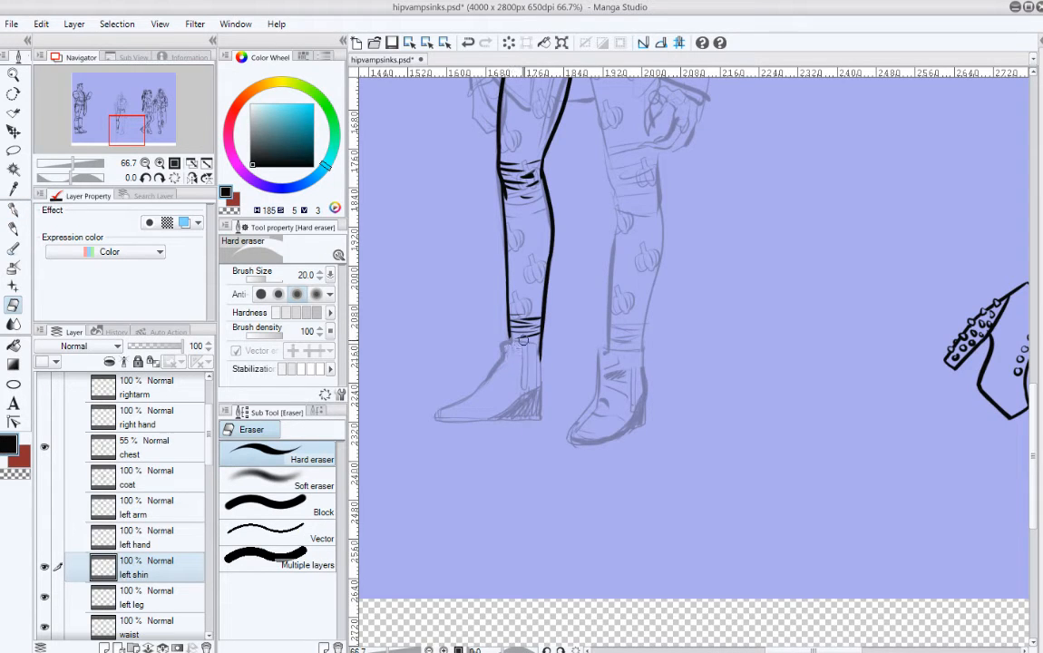
{"action": "key", "text": "p"}
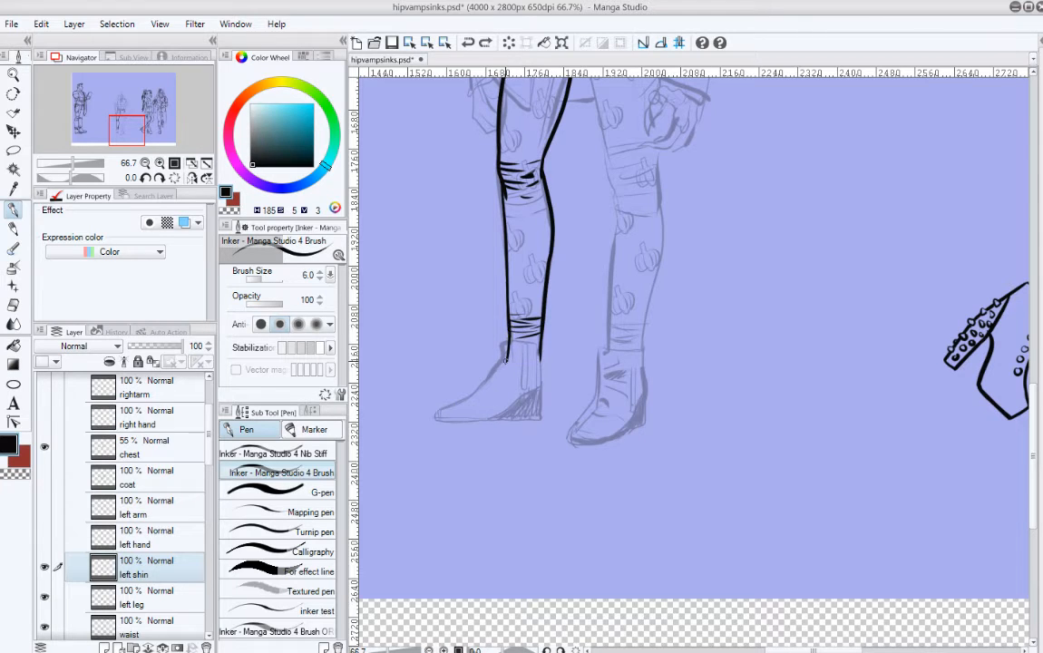
{"action": "left_click_drag", "start_coordinate": [505, 362], "coordinate": [523, 364]}
{"action": "scroll", "coordinate": [556, 288], "scroll_direction": "up", "scroll_amount": 3}
{"action": "scroll", "coordinate": [556, 270], "scroll_direction": "up", "scroll_amount": 3}
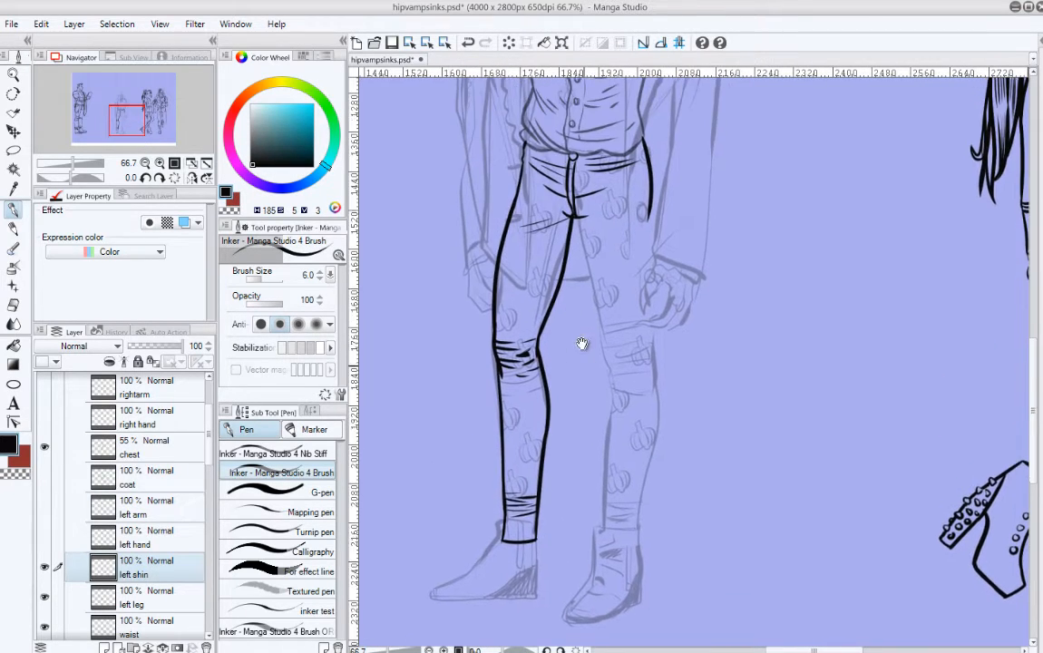
{"action": "left_click_drag", "start_coordinate": [598, 298], "coordinate": [650, 368]}
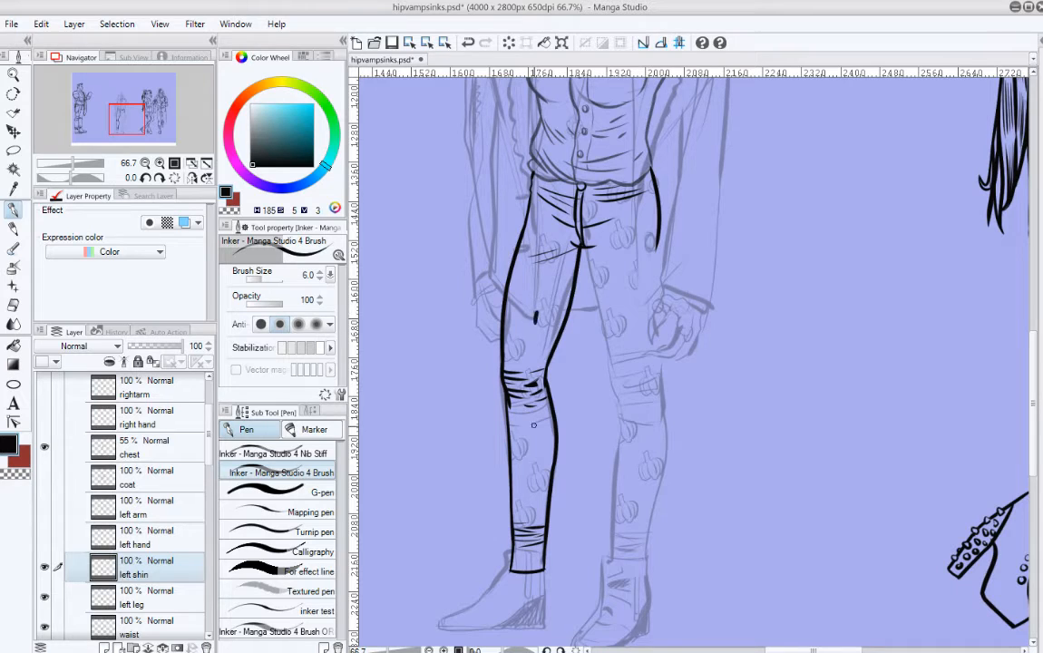
{"action": "mouse_move", "coordinate": [524, 472]}
{"action": "left_mouse_down"}
{"action": "mouse_move", "coordinate": [581, 438]}
{"action": "mouse_move", "coordinate": [510, 507]}
{"action": "left_mouse_up"}
{"action": "scroll", "coordinate": [575, 508], "scroll_direction": "down", "scroll_amount": 2}
{"action": "mouse_move", "coordinate": [622, 254]}
{"action": "left_mouse_down"}
{"action": "mouse_move", "coordinate": [608, 342]}
{"action": "mouse_move", "coordinate": [618, 404]}
{"action": "mouse_move", "coordinate": [634, 296]}
{"action": "left_mouse_up"}
{"action": "key", "text": "ctrl+z"}
{"action": "key", "text": "ctrl+z"}
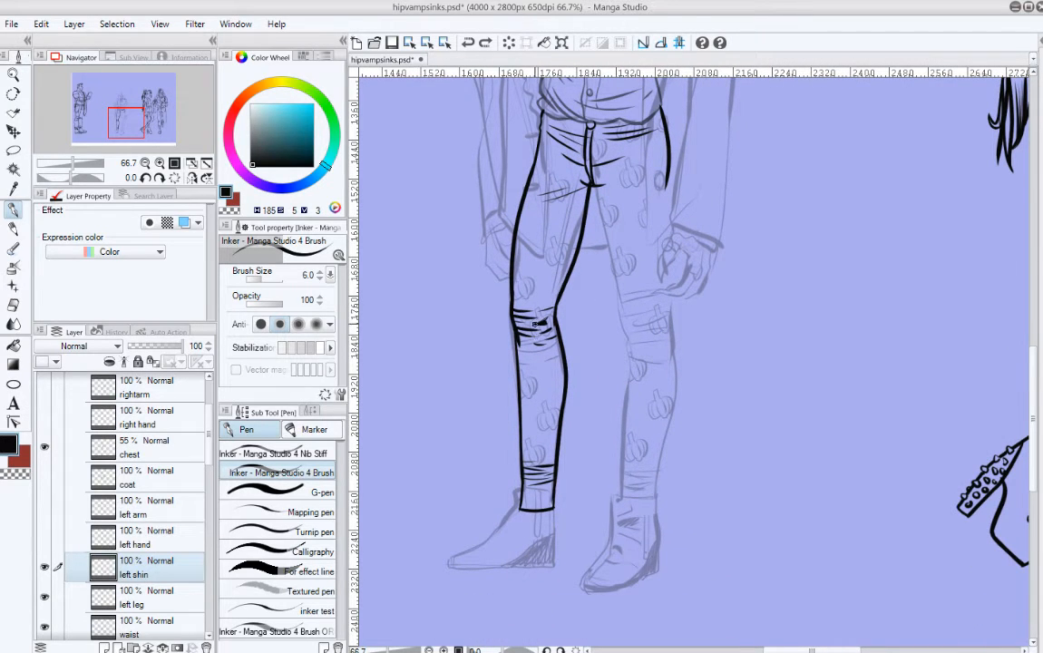
Step: Try out straight and curved guide lines over the left knee and shin, and undo them
{"action": "mouse_move", "coordinate": [538, 362]}
{"action": "left_mouse_down"}
{"action": "mouse_move", "coordinate": [538, 443]}
{"action": "mouse_move", "coordinate": [539, 361]}
{"action": "left_mouse_up"}
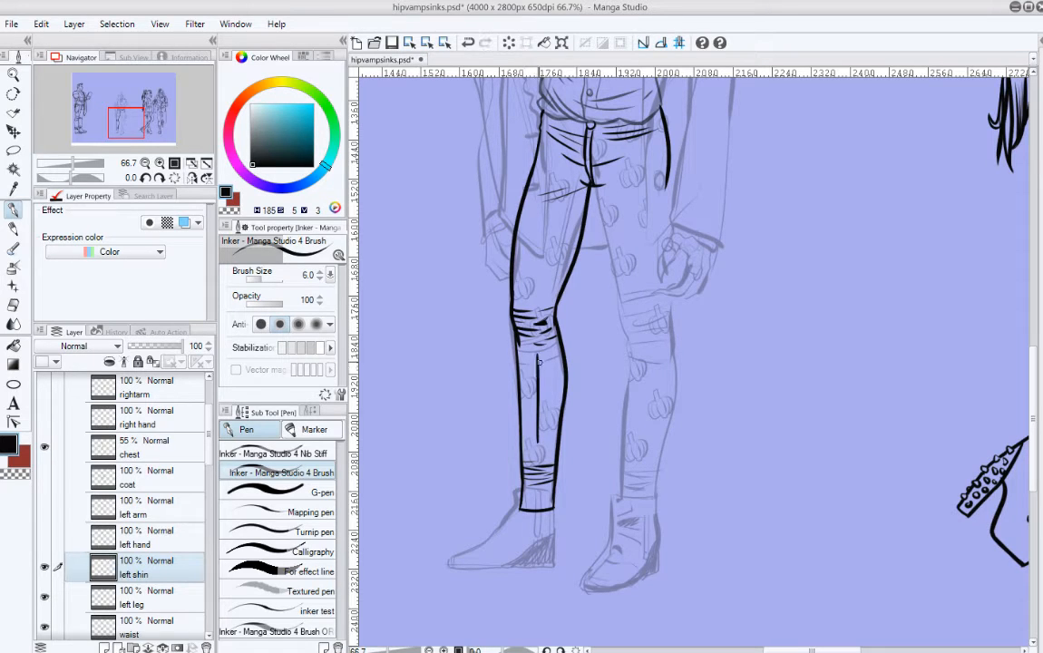
{"action": "left_click_drag", "start_coordinate": [480, 469], "coordinate": [597, 466]}
{"action": "mouse_move", "coordinate": [509, 328]}
{"action": "left_mouse_down"}
{"action": "mouse_move", "coordinate": [532, 362]}
{"action": "mouse_move", "coordinate": [473, 472]}
{"action": "left_mouse_up"}
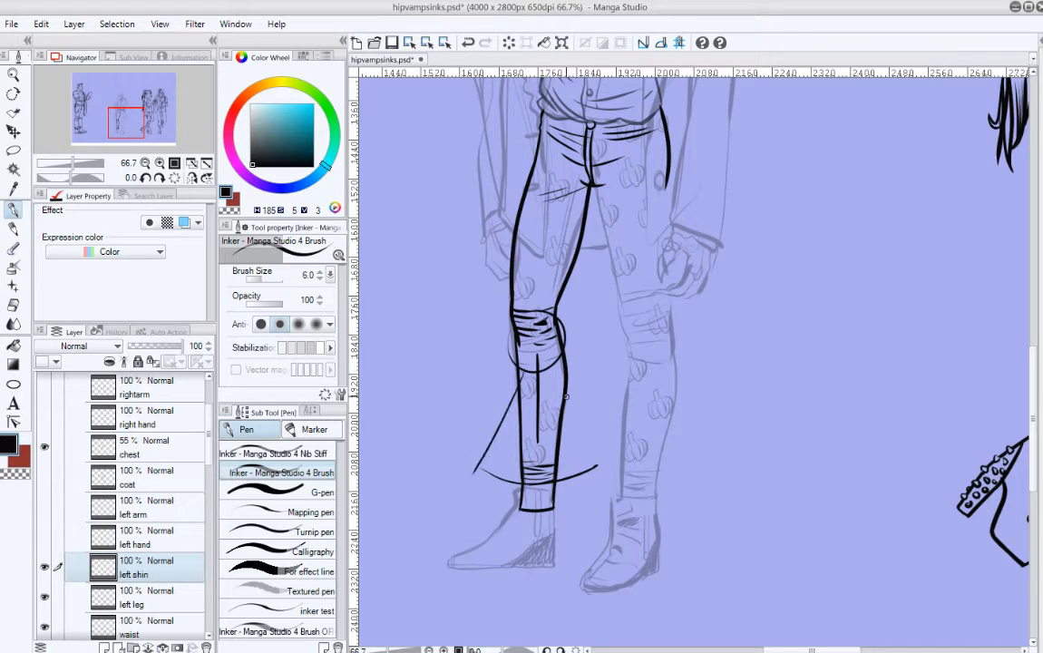
{"action": "mouse_move", "coordinate": [562, 358]}
{"action": "left_mouse_down"}
{"action": "mouse_move", "coordinate": [607, 448]}
{"action": "mouse_move", "coordinate": [571, 430]}
{"action": "mouse_move", "coordinate": [597, 326]}
{"action": "left_mouse_up"}
{"action": "key", "text": "ctrl+z"}
{"action": "key", "text": "ctrl+z"}
{"action": "key", "text": "ctrl+z"}
{"action": "key", "text": "ctrl+z"}
{"action": "key", "text": "ctrl+z"}
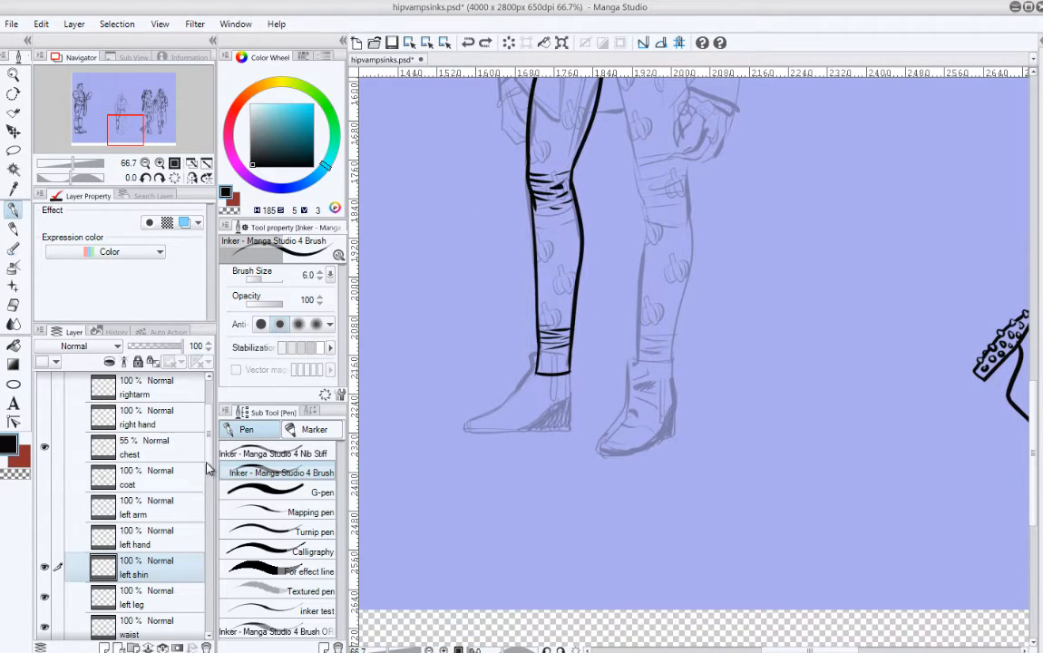
Step: Add a new layer above the left shin layer and name it "shop"
{"action": "scroll", "coordinate": [155, 453], "scroll_direction": "down", "scroll_amount": 4}
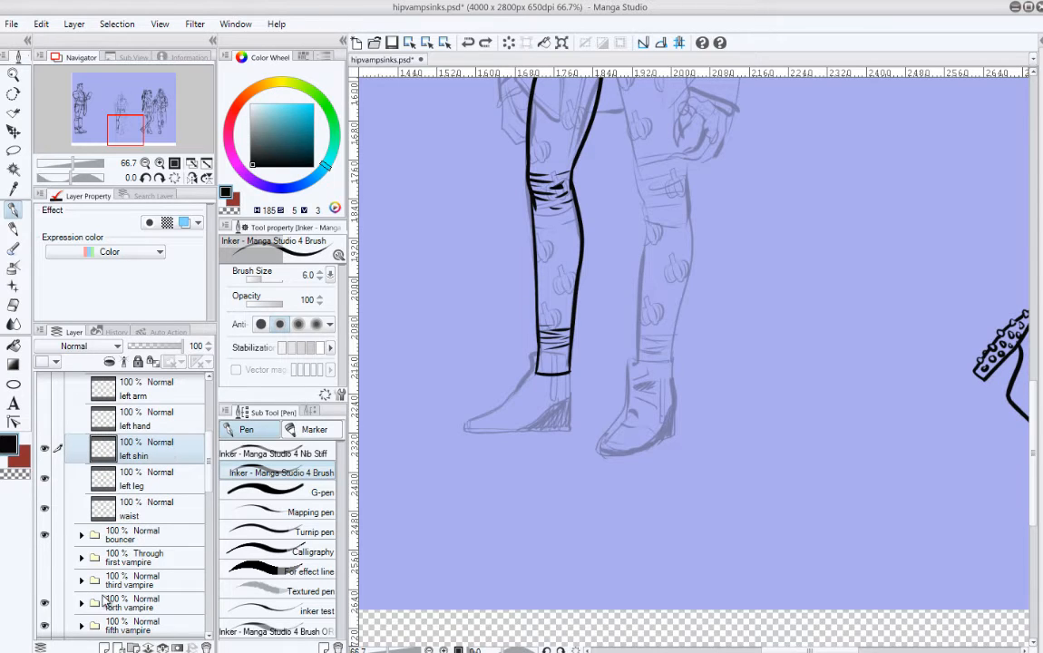
{"action": "key", "text": "ctrl+shift+n"}
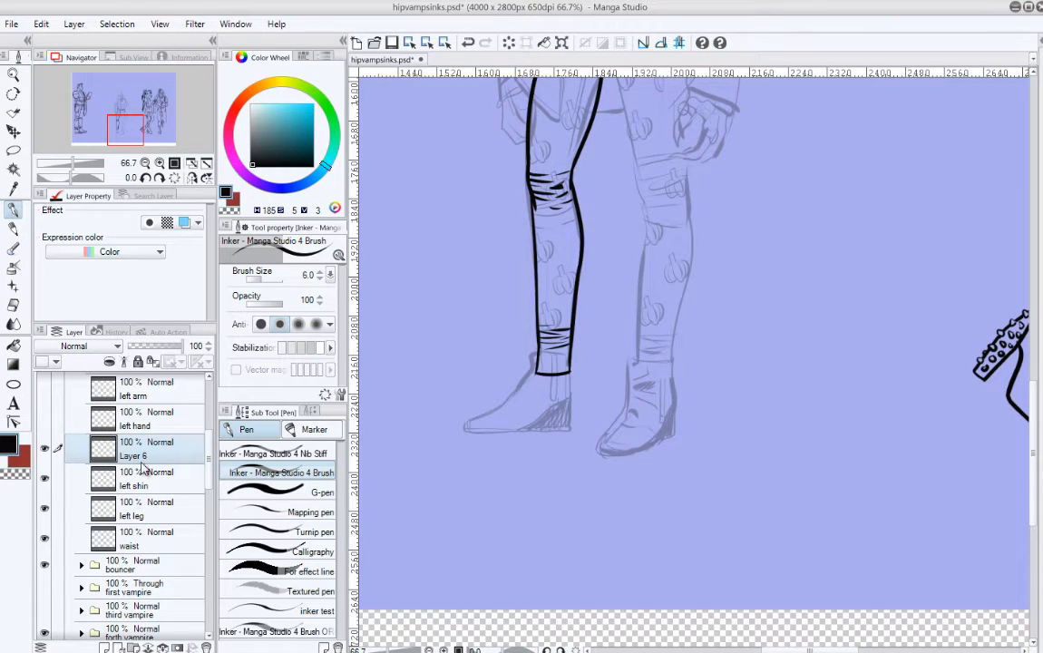
{"action": "double_click", "coordinate": [133, 455]}
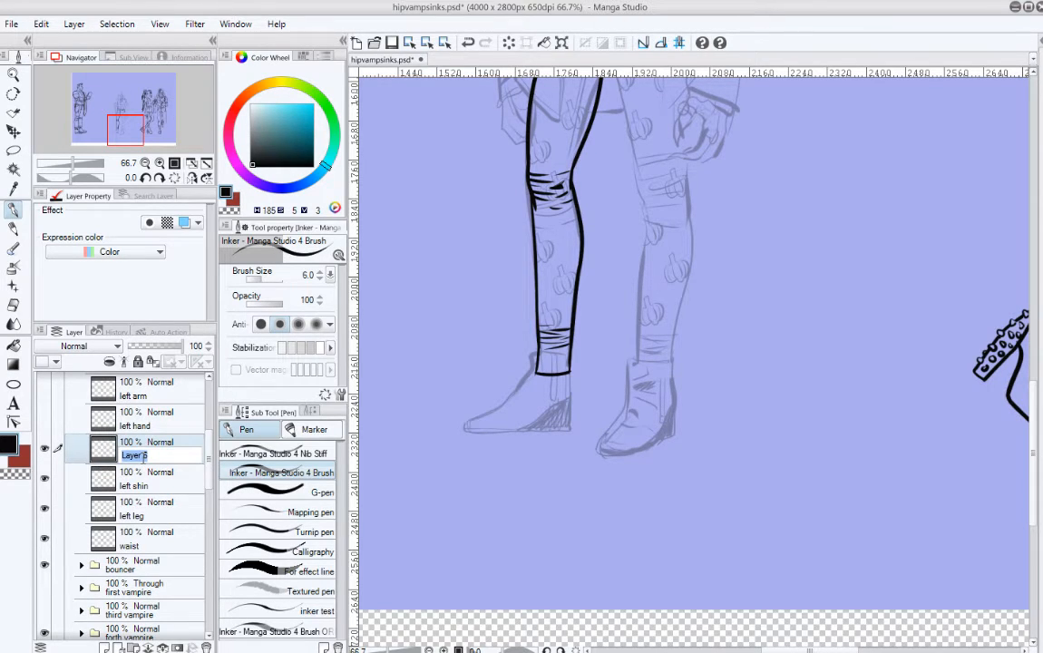
{"action": "type", "text": "shop"}
{"action": "key", "text": "Return"}
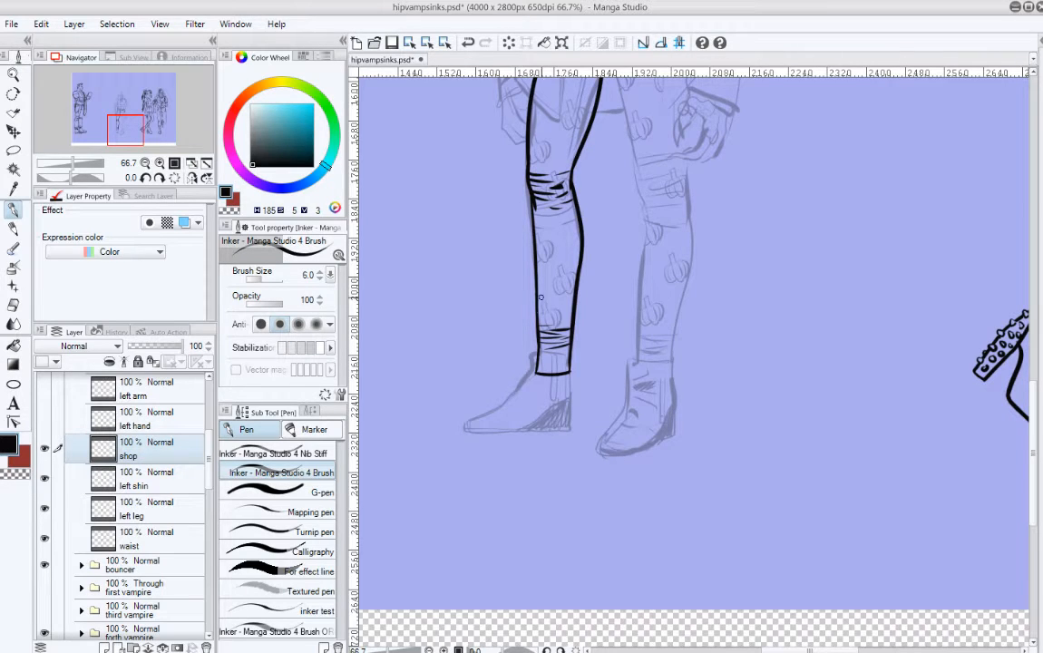
Step: Ink the left ankle boot's top cuff, sloping front, pointed toe, sole and upper back edge
{"action": "mouse_move", "coordinate": [530, 354]}
{"action": "left_mouse_down"}
{"action": "mouse_move", "coordinate": [571, 353]}
{"action": "mouse_move", "coordinate": [462, 424]}
{"action": "mouse_move", "coordinate": [535, 431]}
{"action": "mouse_move", "coordinate": [504, 435]}
{"action": "mouse_move", "coordinate": [570, 428]}
{"action": "mouse_move", "coordinate": [531, 429]}
{"action": "mouse_move", "coordinate": [571, 427]}
{"action": "left_mouse_up"}
{"action": "key", "text": "ctrl+z"}
{"action": "key", "text": "ctrl+z"}
{"action": "key", "text": "ctrl+z"}
{"action": "key", "text": "ctrl+z"}
{"action": "key", "text": "ctrl+z"}
{"action": "key", "text": "ctrl+z"}
{"action": "key", "text": "ctrl+z"}
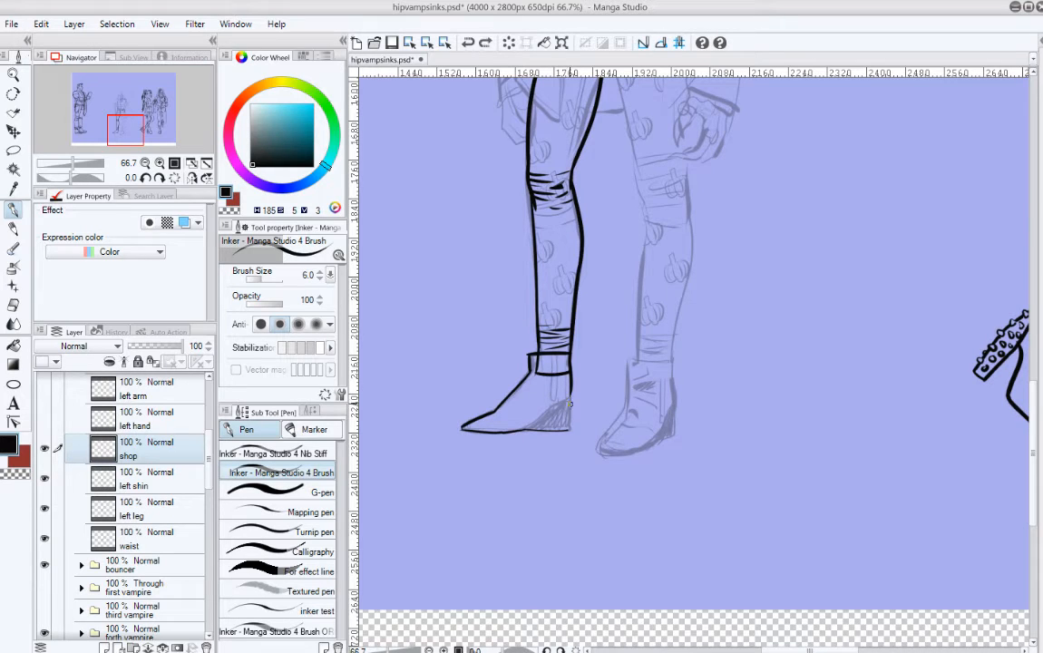
Step: Ink the back edge of the left boot's heel and the curved line separating the heel wedge from the boot
{"action": "left_click_drag", "start_coordinate": [570, 400], "coordinate": [569, 430]}
{"action": "key", "text": "ctrl+z"}
{"action": "left_click_drag", "start_coordinate": [591, 376], "coordinate": [619, 338]}
{"action": "mouse_move", "coordinate": [543, 394]}
{"action": "left_mouse_down"}
{"action": "mouse_move", "coordinate": [595, 357]}
{"action": "mouse_move", "coordinate": [549, 392]}
{"action": "mouse_move", "coordinate": [579, 374]}
{"action": "mouse_move", "coordinate": [571, 388]}
{"action": "mouse_move", "coordinate": [546, 394]}
{"action": "mouse_move", "coordinate": [597, 358]}
{"action": "mouse_move", "coordinate": [544, 392]}
{"action": "mouse_move", "coordinate": [598, 360]}
{"action": "left_mouse_up"}
{"action": "key", "text": "ctrl+z"}
{"action": "key", "text": "ctrl+z"}
{"action": "key", "text": "ctrl+z"}
{"action": "key", "text": "ctrl+z"}
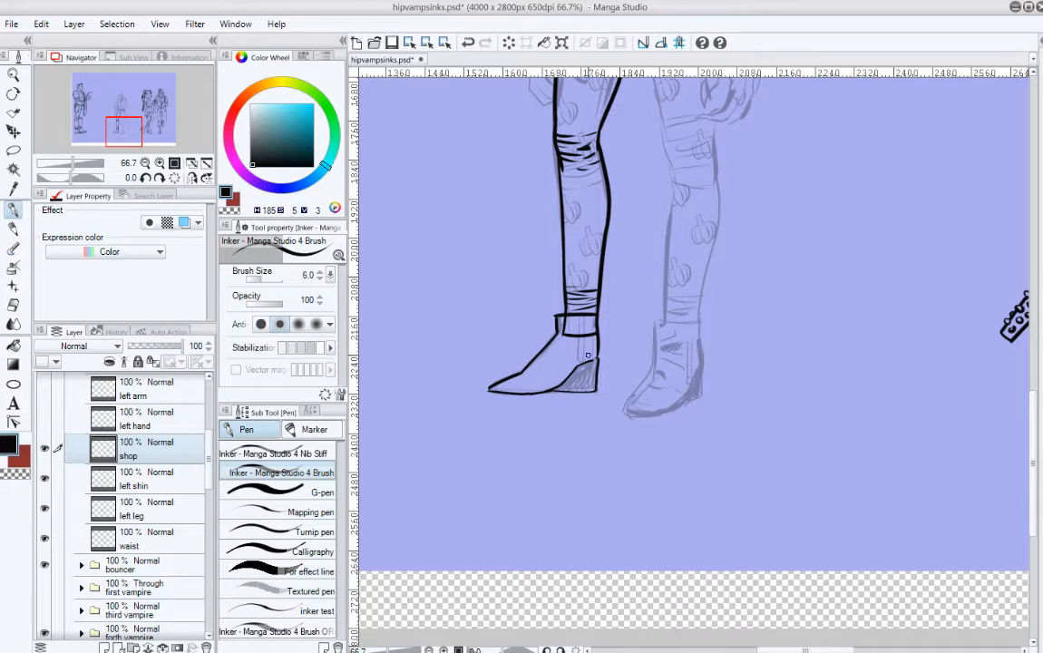
Step: Erase the overshooting ink at the front corner of the left boot's cuff and redraw the corner
{"action": "key", "text": "e"}
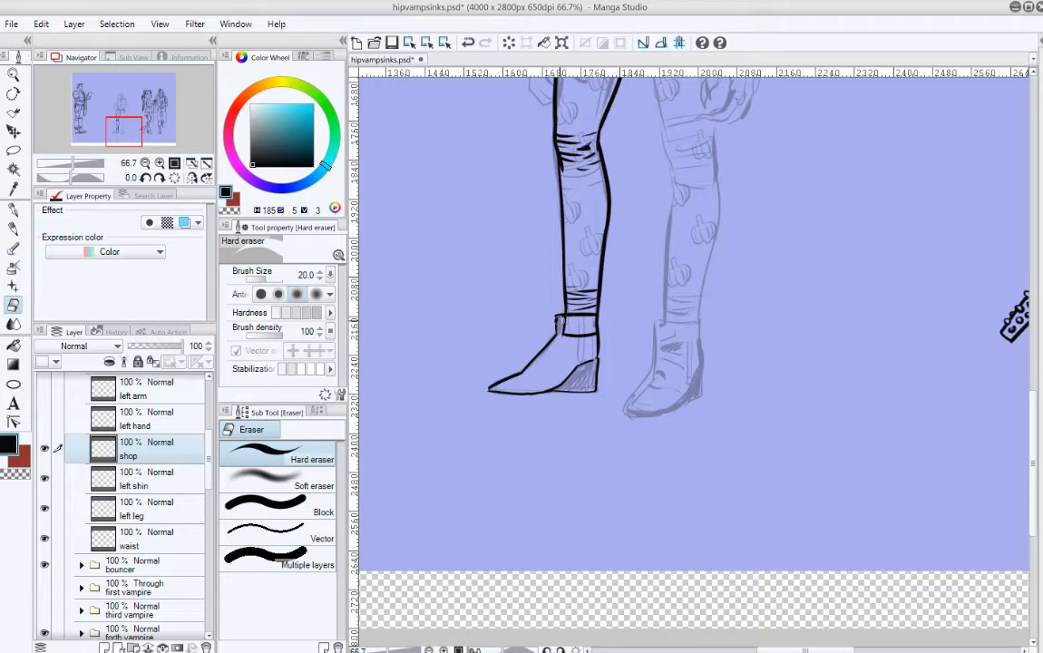
{"action": "key", "text": "p"}
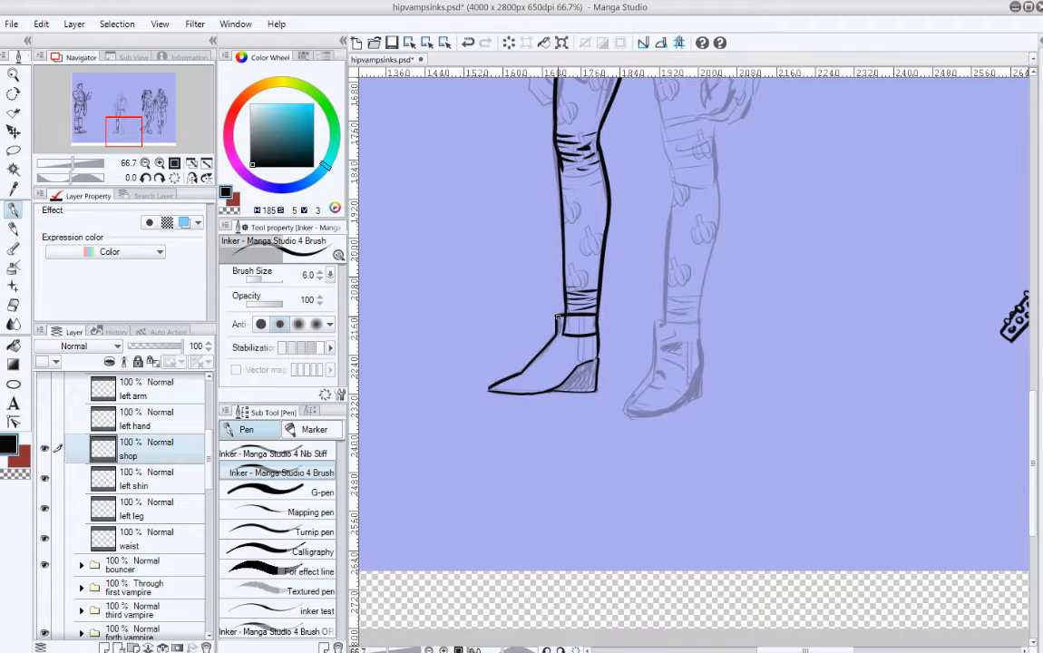
{"action": "key", "text": "space"}
{"action": "left_click_drag", "start_coordinate": [618, 359], "coordinate": [618, 331]}
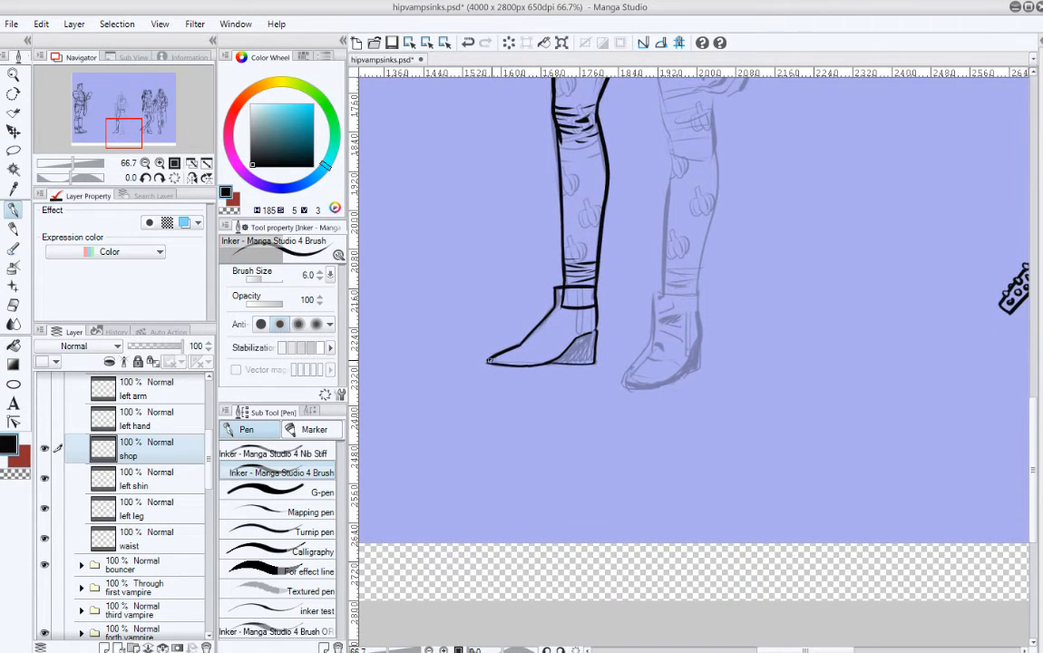
Step: Ink a thin sole line along the left boot from the toe back to the heel wedge
{"action": "key", "text": "ctrl+z"}
{"action": "mouse_move", "coordinate": [490, 360]}
{"action": "left_mouse_down"}
{"action": "mouse_move", "coordinate": [546, 361]}
{"action": "mouse_move", "coordinate": [597, 327]}
{"action": "mouse_move", "coordinate": [603, 363]}
{"action": "mouse_move", "coordinate": [649, 289]}
{"action": "mouse_move", "coordinate": [625, 417]}
{"action": "mouse_move", "coordinate": [617, 299]}
{"action": "left_mouse_up"}
{"action": "key", "text": "ctrl+z"}
{"action": "key", "text": "ctrl+z"}
{"action": "key", "text": "ctrl+z"}
{"action": "key", "text": "ctrl+z"}
{"action": "key", "text": "ctrl+z"}
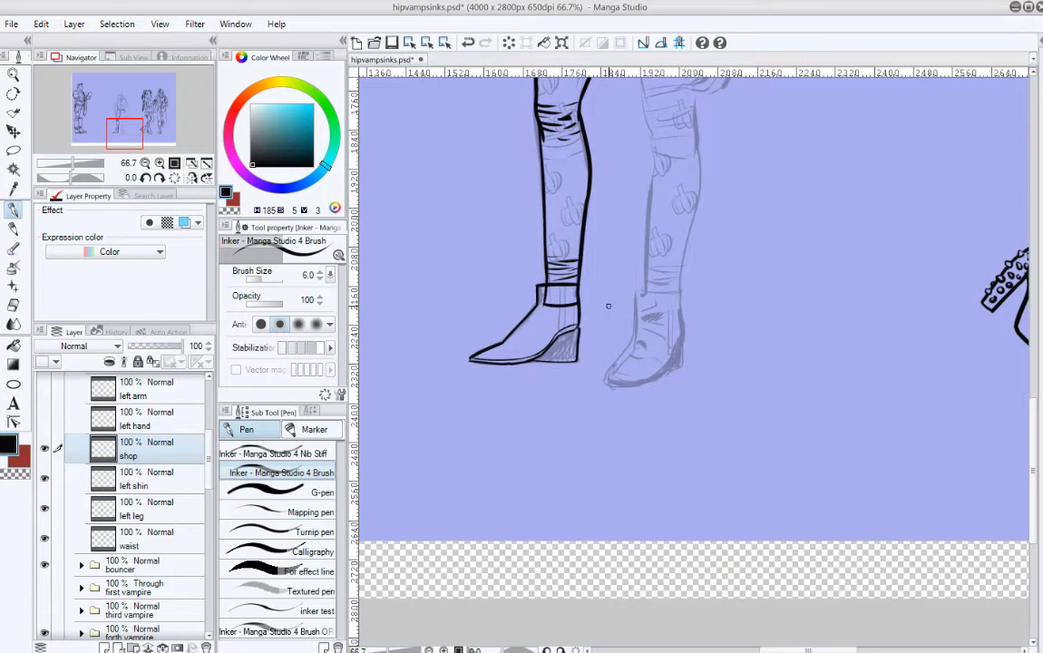
Step: Erase the middle of the left boot's upper sole line and re-ink it flowing into the heel wedge curve
{"action": "key", "text": "e"}
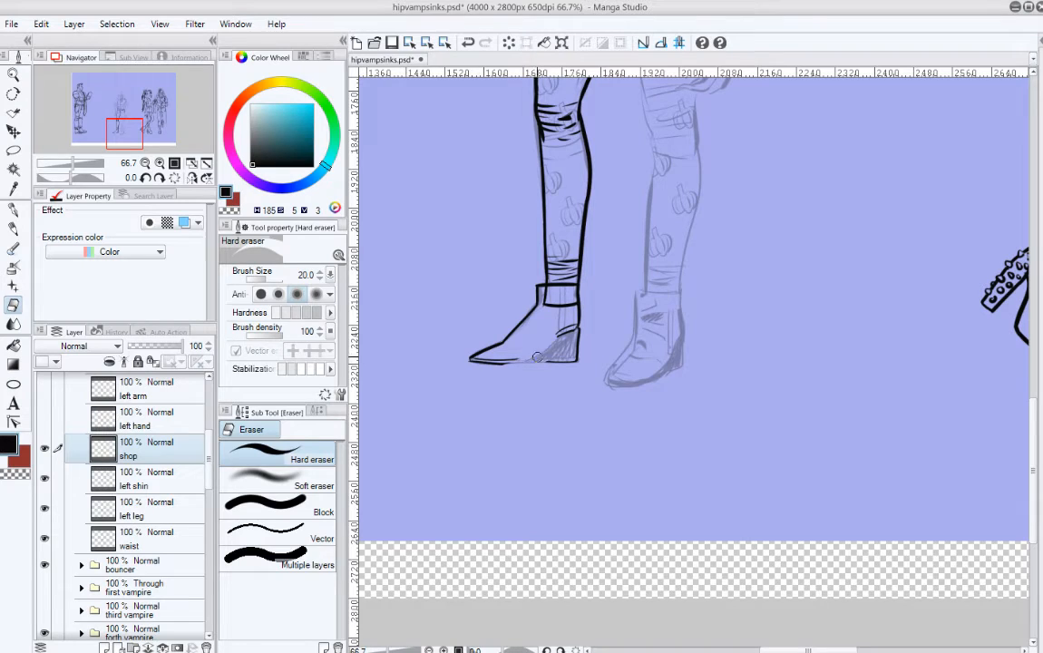
{"action": "key", "text": "p"}
{"action": "left_click_drag", "start_coordinate": [509, 360], "coordinate": [527, 362]}
{"action": "key", "text": "ctrl+z"}
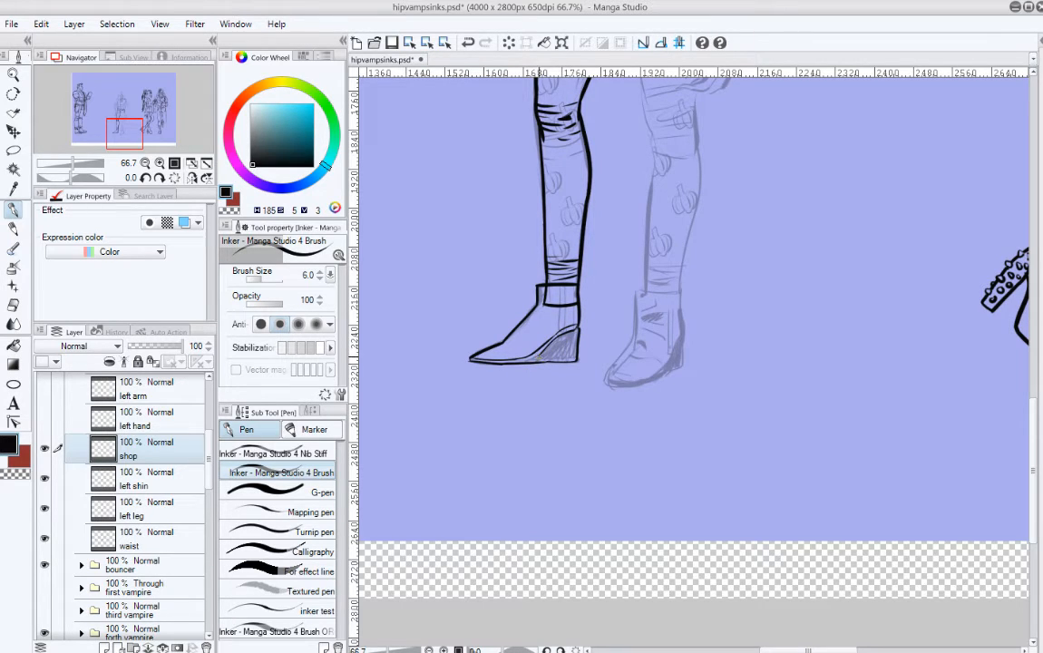
{"action": "key", "text": "ctrl+z"}
{"action": "left_click_drag", "start_coordinate": [635, 310], "coordinate": [698, 388]}
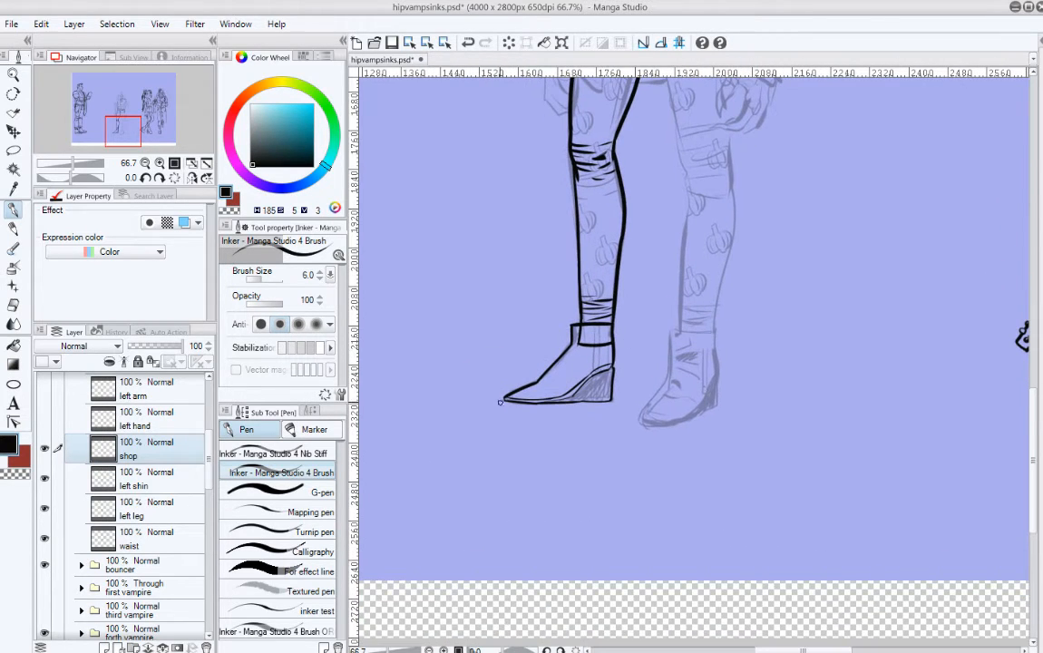
Step: Erase the pointed tip of the left boot and re-ink it as a shorter toe
{"action": "key", "text": "e"}
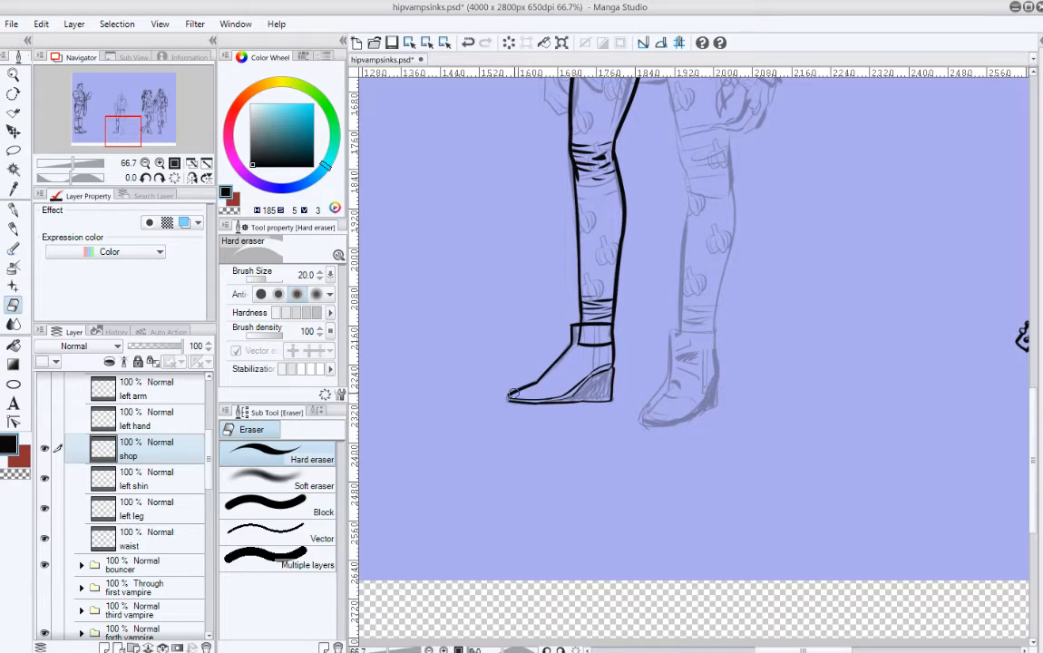
{"action": "key", "text": "p"}
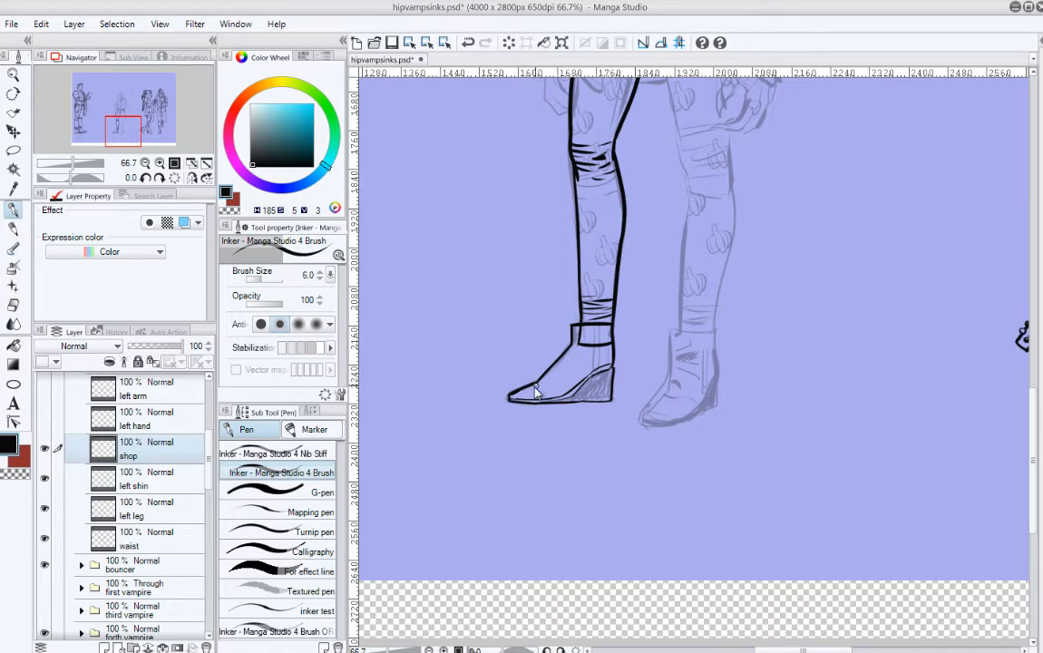
{"action": "key", "text": "ctrl+z"}
Step: Nudge the boot ink slightly toward the heel side, then erase and redraw the back edge of its cuff
{"action": "left_click_drag", "start_coordinate": [687, 299], "coordinate": [681, 317]}
{"action": "key", "text": "ctrl"}
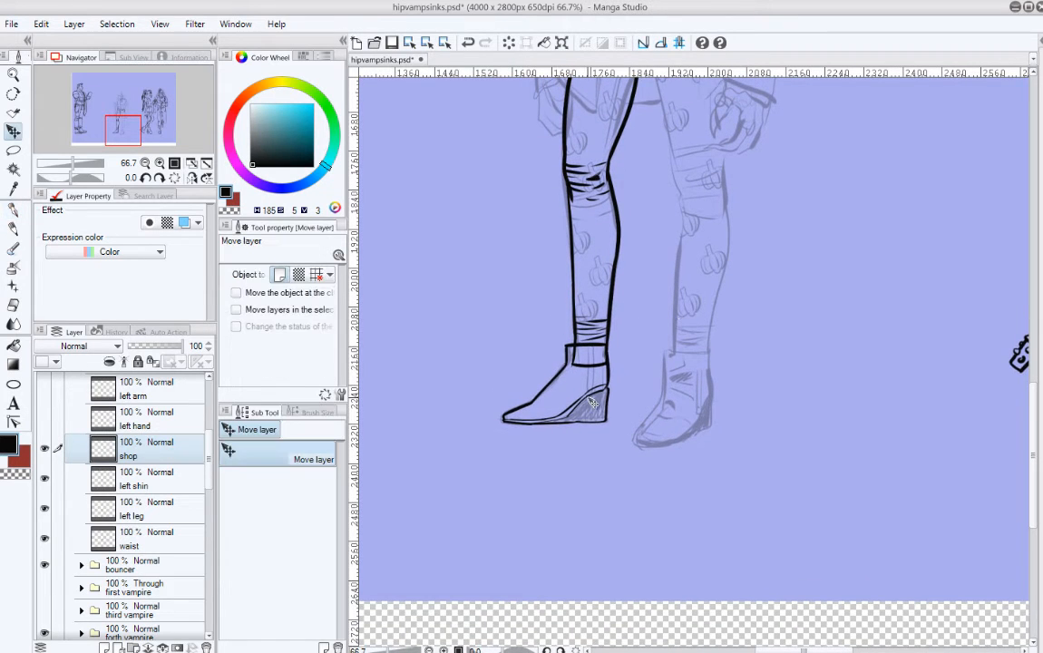
{"action": "left_click_drag", "start_coordinate": [592, 403], "coordinate": [596, 402]}
{"action": "key", "text": "e"}
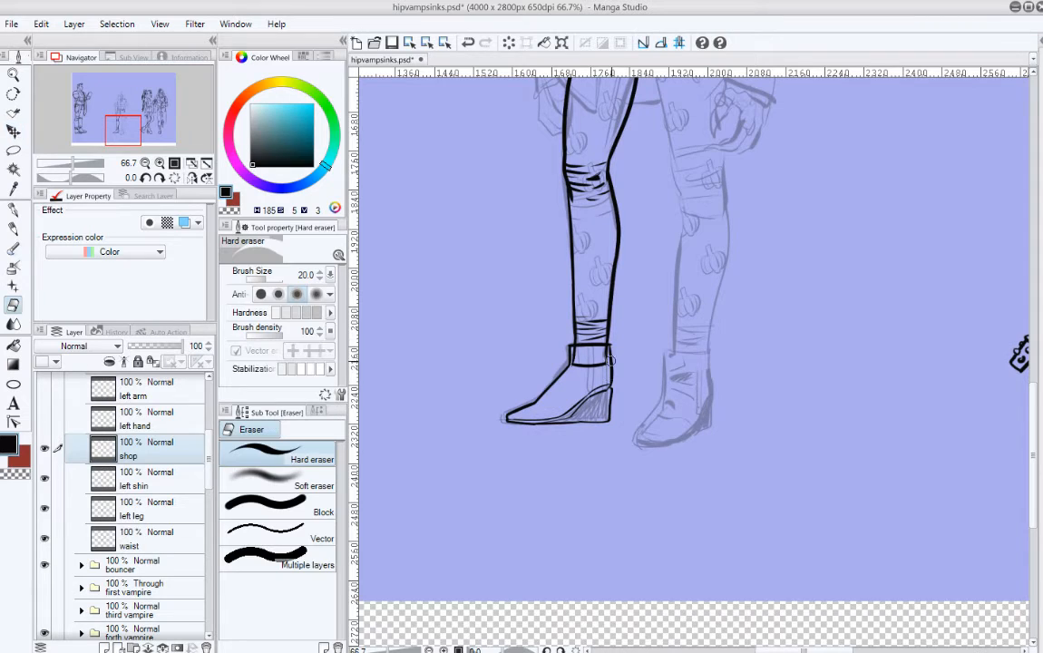
{"action": "mouse_move", "coordinate": [610, 361]}
{"action": "left_mouse_down"}
{"action": "mouse_move", "coordinate": [612, 399]}
{"action": "mouse_move", "coordinate": [611, 346]}
{"action": "left_mouse_up"}
{"action": "key", "text": "p"}
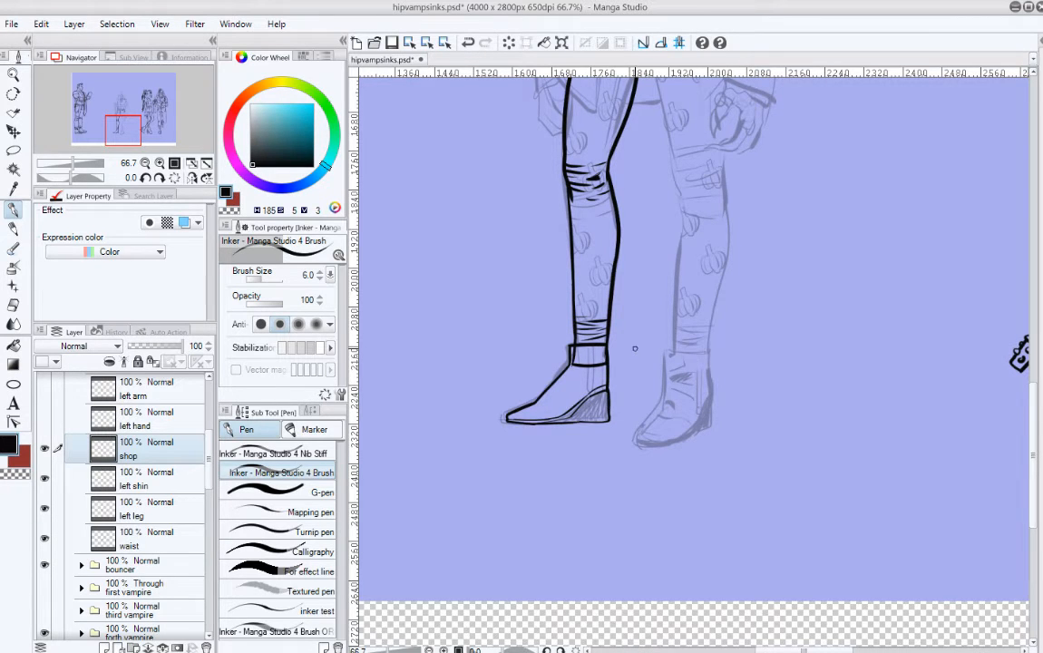
Step: Rename the "shop" layer as "left shoe"
{"action": "mouse_move", "coordinate": [635, 348]}
{"action": "left_mouse_down"}
{"action": "mouse_move", "coordinate": [635, 458]}
{"action": "mouse_move", "coordinate": [657, 373]}
{"action": "mouse_move", "coordinate": [641, 417]}
{"action": "mouse_move", "coordinate": [630, 349]}
{"action": "mouse_move", "coordinate": [640, 305]}
{"action": "mouse_move", "coordinate": [670, 358]}
{"action": "mouse_move", "coordinate": [670, 325]}
{"action": "mouse_move", "coordinate": [701, 420]}
{"action": "mouse_move", "coordinate": [684, 372]}
{"action": "mouse_move", "coordinate": [657, 345]}
{"action": "mouse_move", "coordinate": [649, 412]}
{"action": "left_mouse_up"}
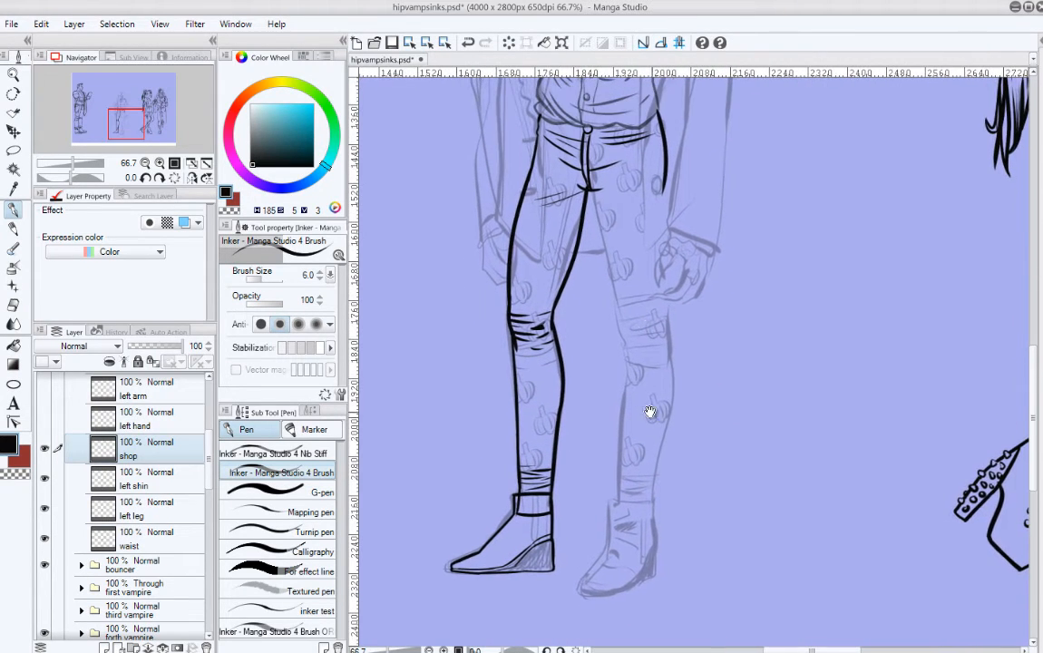
{"action": "double_click", "coordinate": [136, 455]}
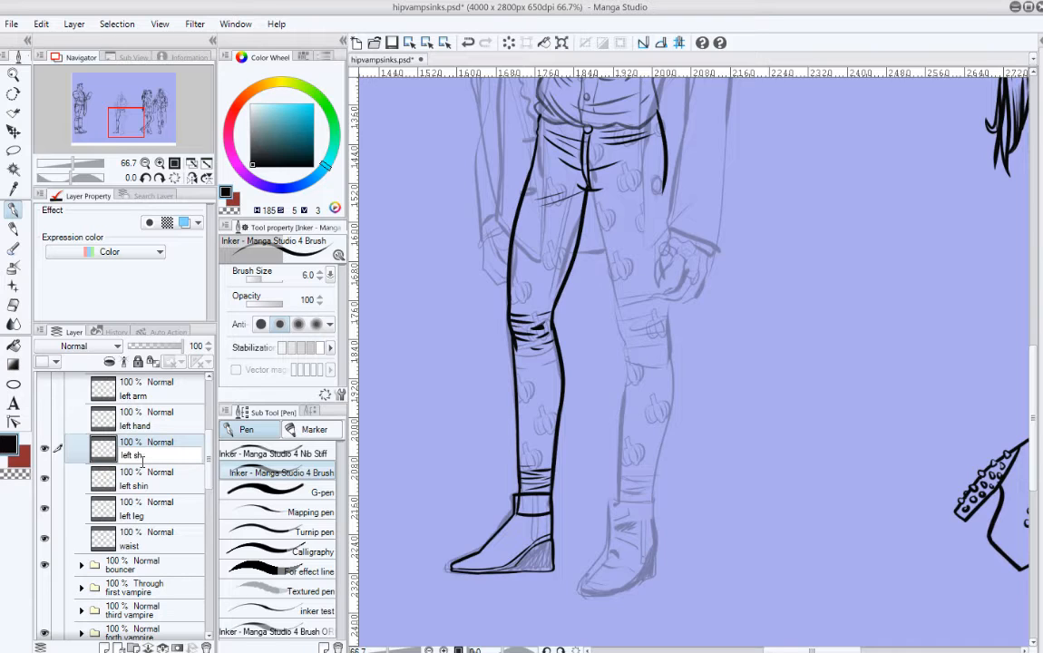
{"action": "key", "text": "Return"}
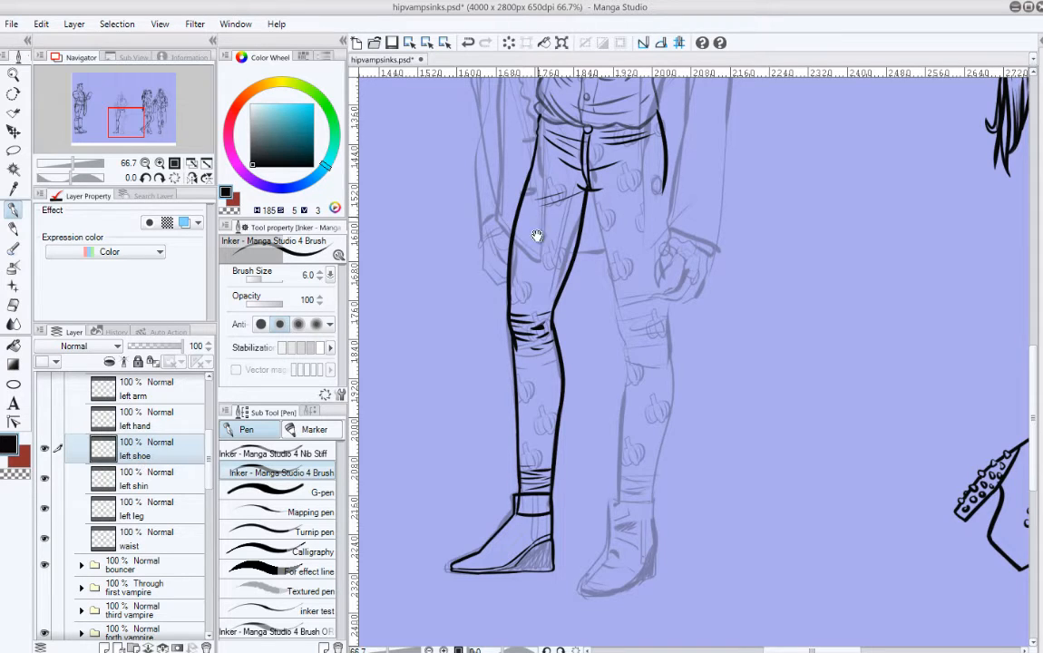
Step: Move the waist layer above the left shoe layer and toggle its visibility to check it, leaving it shown
{"action": "mouse_move", "coordinate": [538, 234]}
{"action": "left_mouse_down"}
{"action": "mouse_move", "coordinate": [517, 417]}
{"action": "mouse_move", "coordinate": [530, 275]}
{"action": "mouse_move", "coordinate": [516, 288]}
{"action": "left_mouse_up"}
{"action": "scroll", "coordinate": [516, 288], "scroll_direction": "down", "scroll_amount": 2}
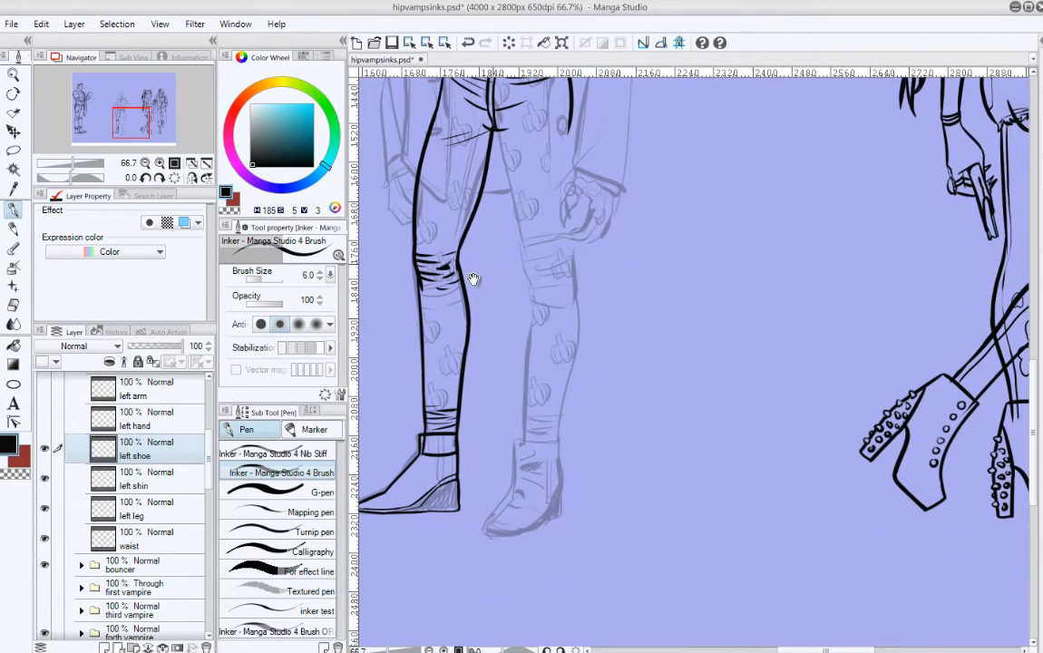
{"action": "scroll", "coordinate": [190, 386], "scroll_direction": "up", "scroll_amount": 5}
{"action": "scroll", "coordinate": [182, 431], "scroll_direction": "down", "scroll_amount": 5}
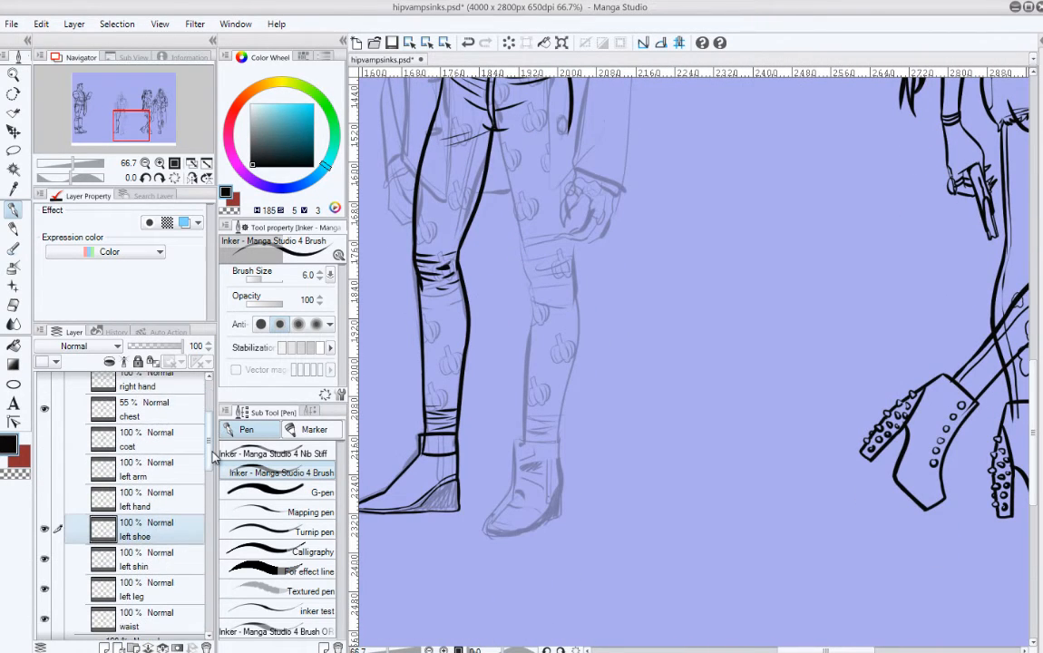
{"action": "scroll", "coordinate": [208, 468], "scroll_direction": "down", "scroll_amount": 1}
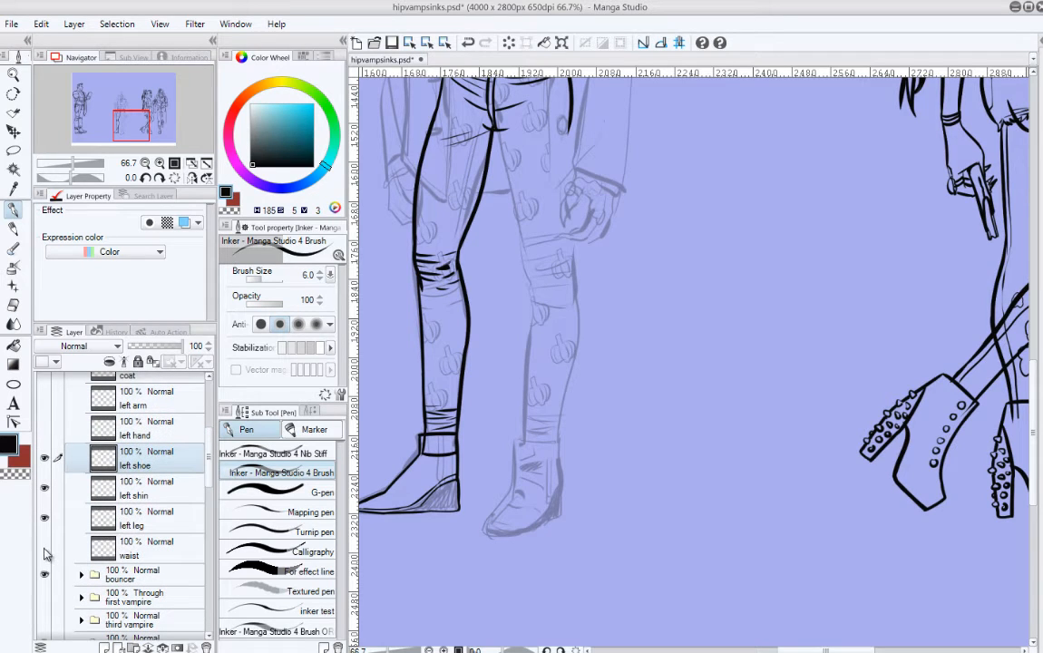
{"action": "left_click_drag", "start_coordinate": [131, 544], "coordinate": [147, 453]}
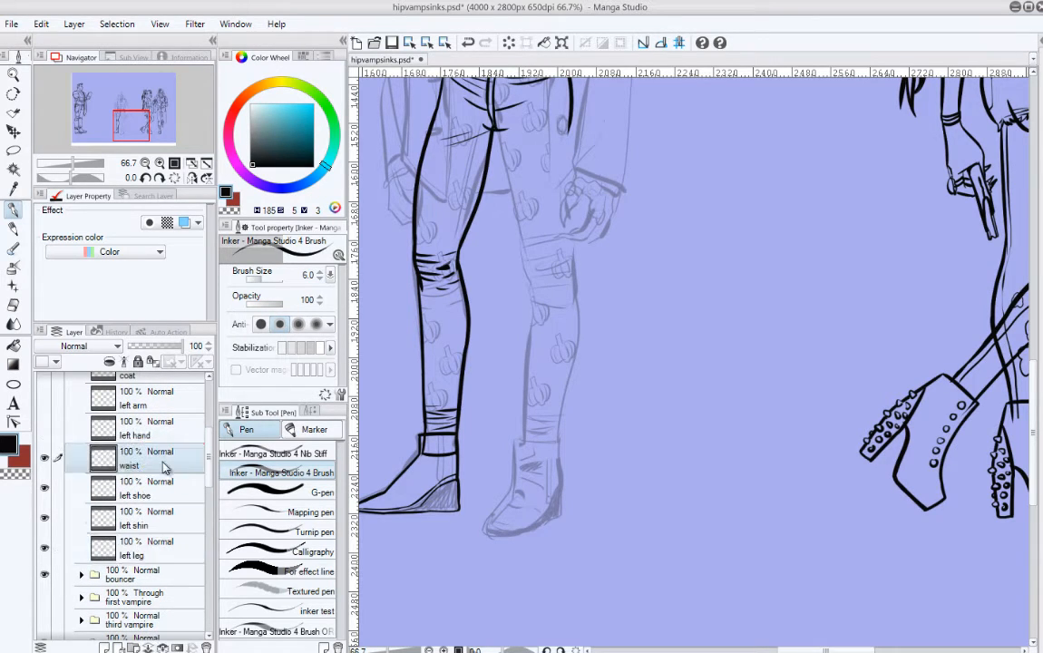
{"action": "left_click", "coordinate": [45, 460]}
{"action": "left_click", "coordinate": [45, 459]}
{"action": "left_click", "coordinate": [46, 460]}
Step: Add a new layer above the left shoe layer and name it "right leg"
{"action": "left_click", "coordinate": [153, 490]}
{"action": "key", "text": "ctrl+shift+n"}
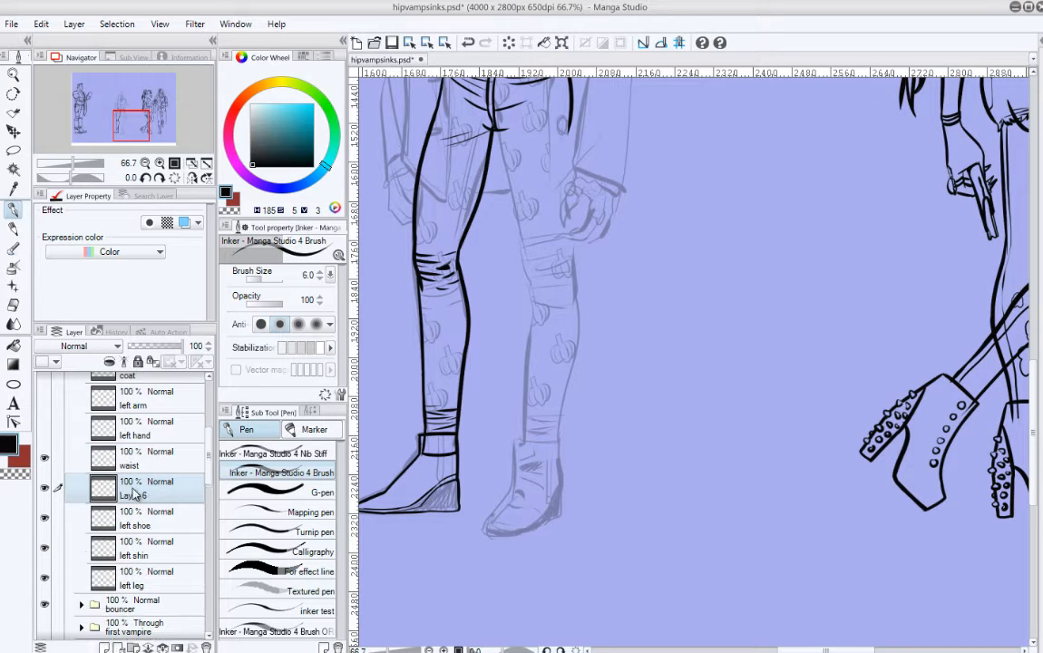
{"action": "double_click", "coordinate": [132, 494]}
{"action": "type", "text": "n"}
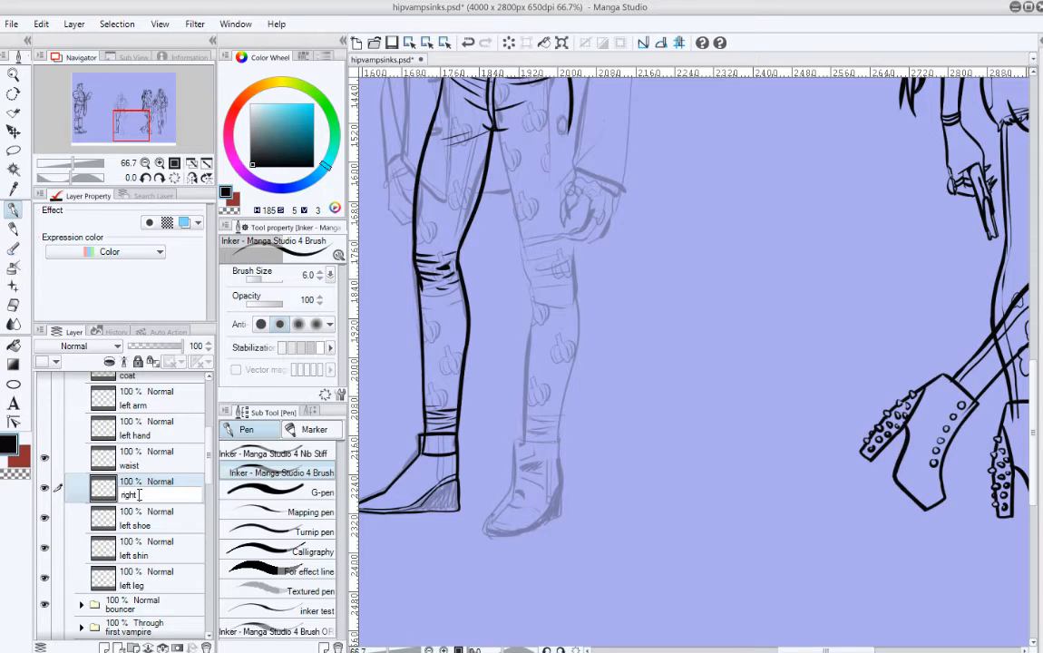
{"action": "type", "text": "ight leg"}
{"action": "key", "text": "Return"}
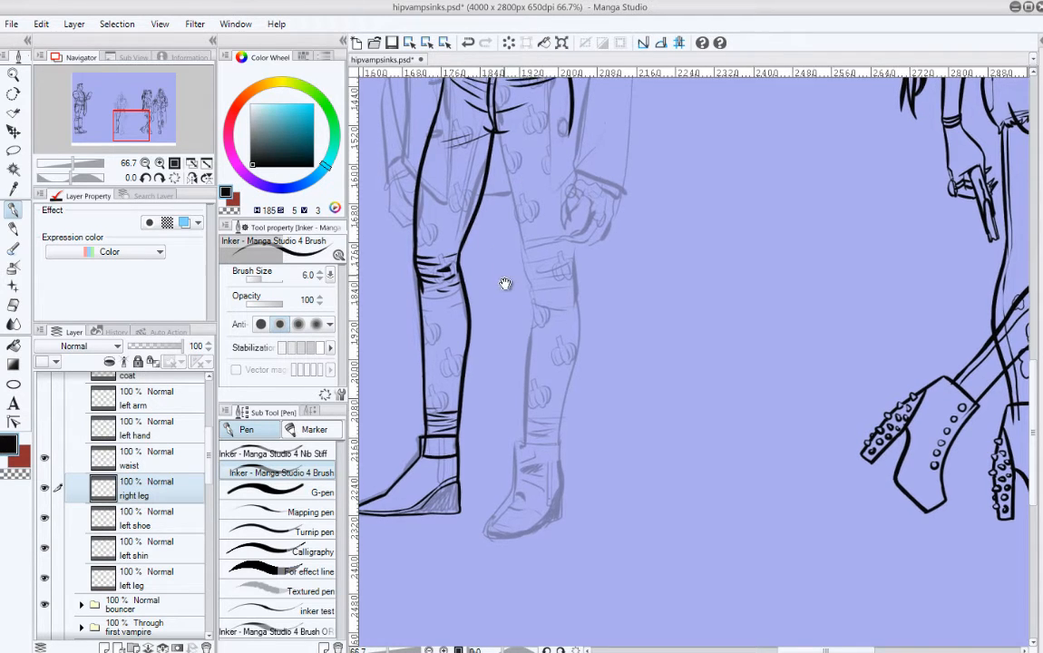
Step: Ink the right leg's inner thigh line from the crotch to the knee, redoing the stroke until it follows the sketch
{"action": "mouse_move", "coordinate": [503, 284]}
{"action": "left_mouse_down"}
{"action": "mouse_move", "coordinate": [498, 538]}
{"action": "mouse_move", "coordinate": [526, 583]}
{"action": "mouse_move", "coordinate": [620, 270]}
{"action": "mouse_move", "coordinate": [650, 410]}
{"action": "mouse_move", "coordinate": [680, 473]}
{"action": "mouse_move", "coordinate": [690, 551]}
{"action": "mouse_move", "coordinate": [672, 451]}
{"action": "mouse_move", "coordinate": [649, 410]}
{"action": "left_mouse_up"}
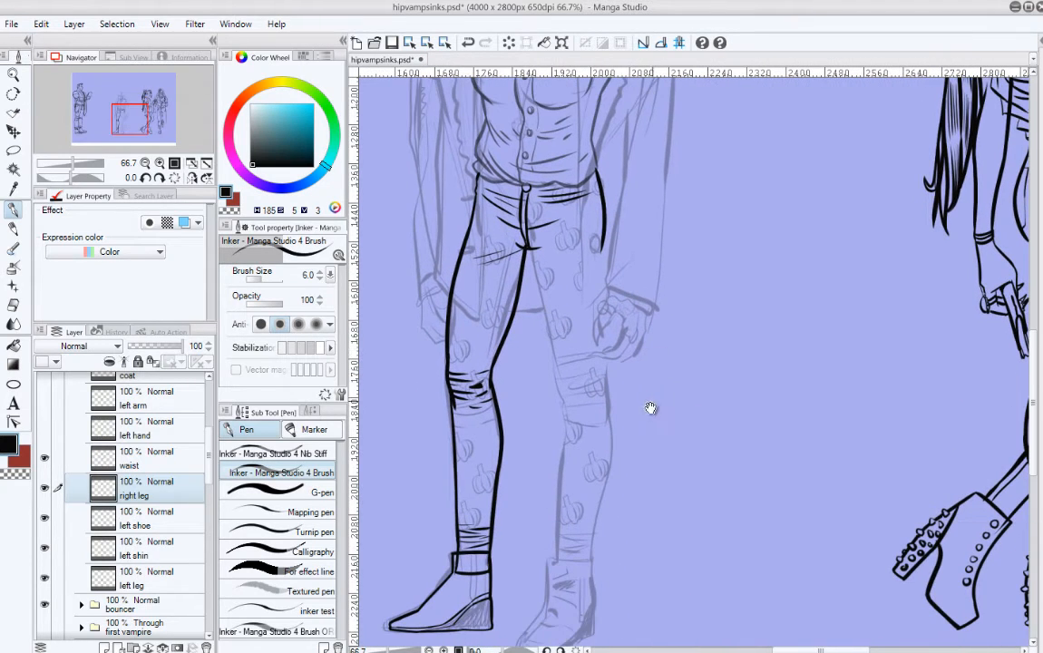
{"action": "key", "text": "ctrl+z"}
{"action": "mouse_move", "coordinate": [495, 221]}
{"action": "left_mouse_down"}
{"action": "mouse_move", "coordinate": [478, 306]}
{"action": "mouse_move", "coordinate": [478, 244]}
{"action": "mouse_move", "coordinate": [504, 357]}
{"action": "mouse_move", "coordinate": [491, 319]}
{"action": "mouse_move", "coordinate": [494, 355]}
{"action": "mouse_move", "coordinate": [506, 363]}
{"action": "left_mouse_up"}
{"action": "key", "text": "ctrl+z"}
{"action": "key", "text": "ctrl+z"}
{"action": "key", "text": "ctrl+z"}
{"action": "key", "text": "ctrl+z"}
{"action": "left_click_drag", "start_coordinate": [525, 245], "coordinate": [554, 402]}
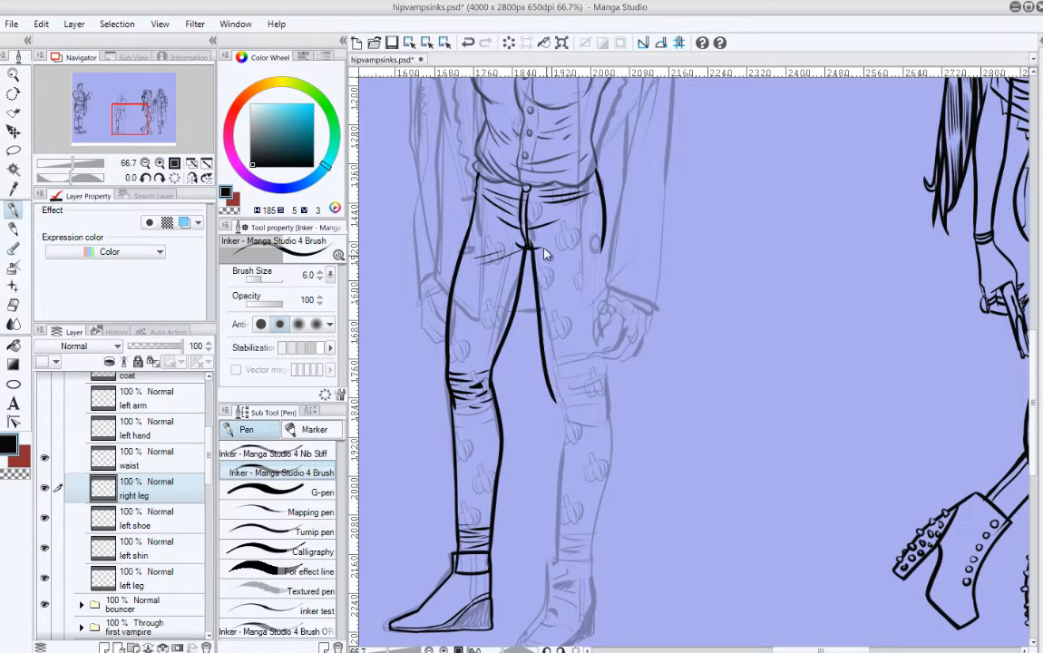
{"action": "key", "text": "ctrl+z"}
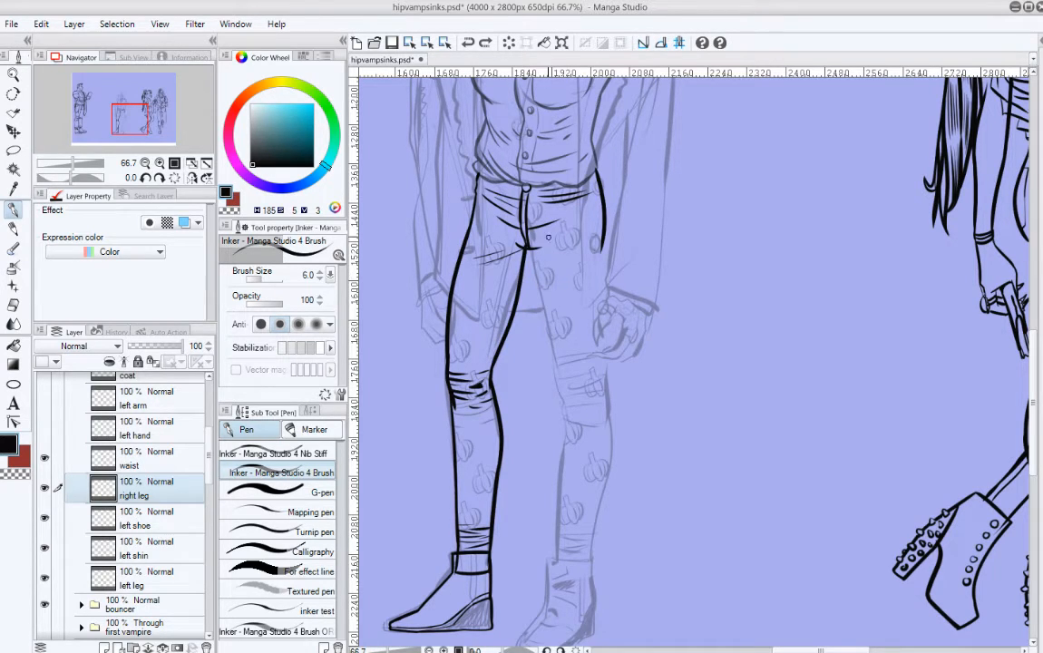
{"action": "left_click_drag", "start_coordinate": [475, 224], "coordinate": [498, 362]}
{"action": "key", "text": "ctrl+z"}
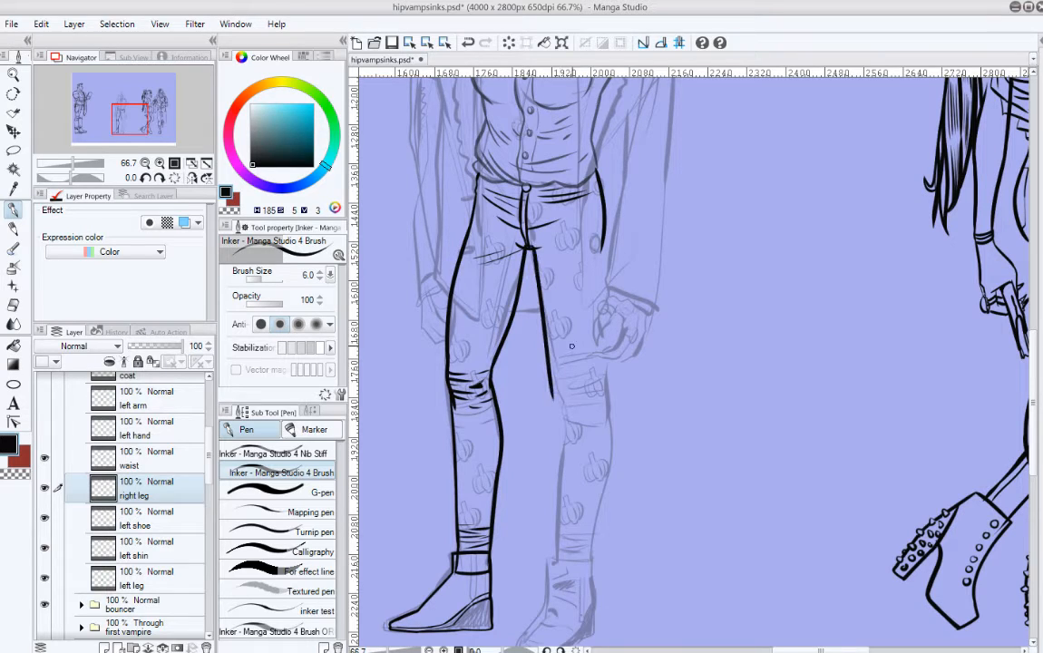
{"action": "key", "text": "ctrl+z"}
{"action": "left_click_drag", "start_coordinate": [526, 245], "coordinate": [556, 402]}
{"action": "key", "text": "ctrl+z"}
{"action": "mouse_move", "coordinate": [527, 247]}
{"action": "left_mouse_down"}
{"action": "mouse_move", "coordinate": [549, 308]}
{"action": "mouse_move", "coordinate": [558, 396]}
{"action": "left_mouse_up"}
{"action": "key", "text": "ctrl+z"}
{"action": "left_click_drag", "start_coordinate": [528, 246], "coordinate": [555, 389]}
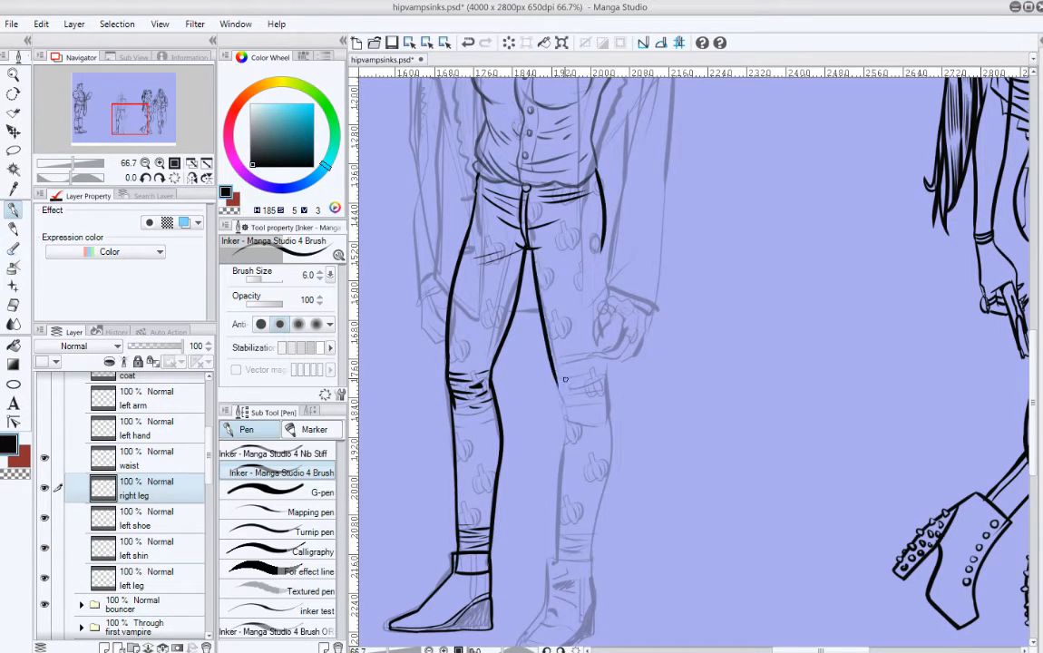
{"action": "key", "text": "ctrl+z"}
{"action": "mouse_move", "coordinate": [527, 243]}
{"action": "left_mouse_down"}
{"action": "mouse_move", "coordinate": [541, 345]}
{"action": "mouse_move", "coordinate": [552, 399]}
{"action": "left_mouse_up"}
{"action": "key", "text": "ctrl+z"}
{"action": "left_click_drag", "start_coordinate": [535, 248], "coordinate": [564, 377]}
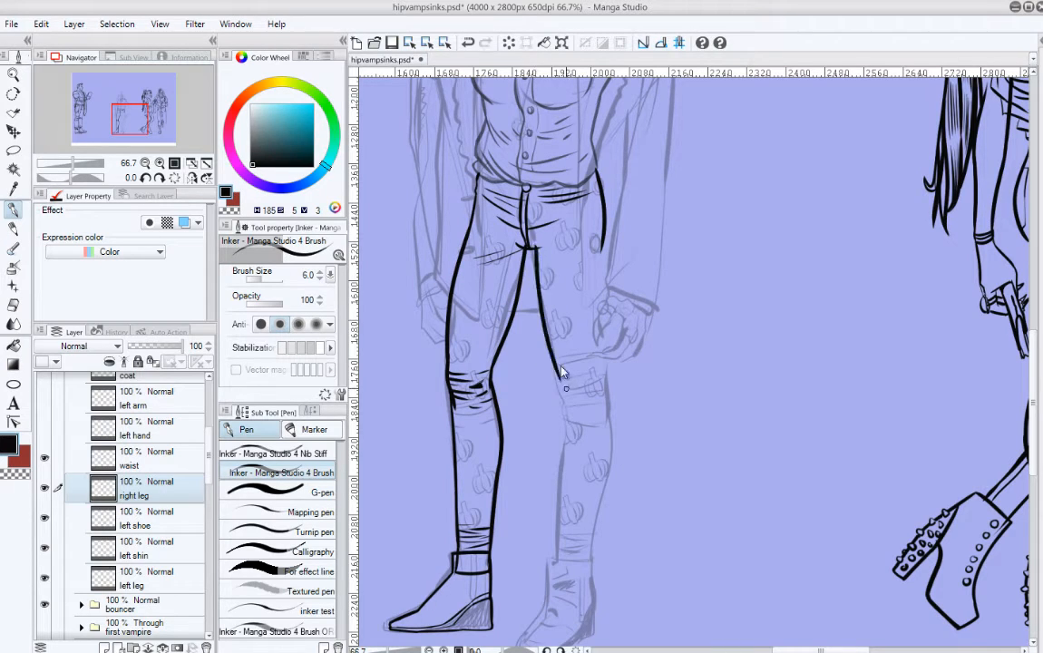
{"action": "key", "text": "ctrl+z"}
{"action": "left_click_drag", "start_coordinate": [534, 247], "coordinate": [561, 394]}
Step: Ink the right leg's outer thigh line from the hip down to the knee
{"action": "mouse_move", "coordinate": [600, 241]}
{"action": "left_mouse_down"}
{"action": "mouse_move", "coordinate": [613, 353]}
{"action": "mouse_move", "coordinate": [600, 257]}
{"action": "mouse_move", "coordinate": [595, 383]}
{"action": "left_mouse_up"}
{"action": "key", "text": "ctrl+z"}
{"action": "key", "text": "ctrl+z"}
{"action": "left_click_drag", "start_coordinate": [601, 241], "coordinate": [604, 388]}
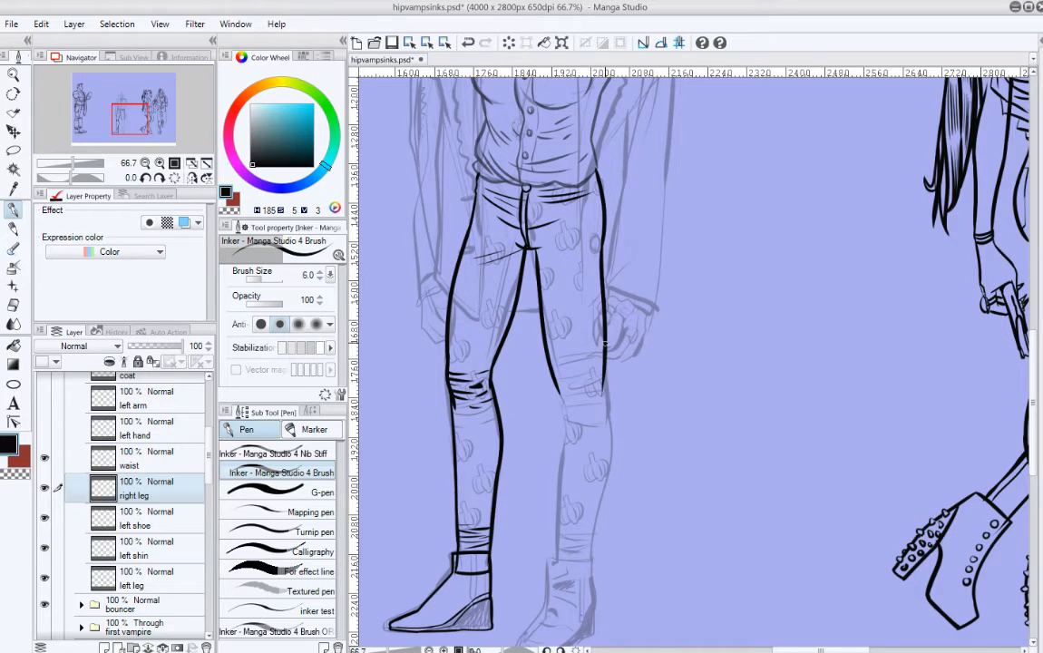
Step: Ink the bunched fabric folds across the right knee between the two thigh lines
{"action": "scroll", "coordinate": [616, 343], "scroll_direction": "down", "scroll_amount": 3}
{"action": "key", "text": "ctrl+z"}
{"action": "mouse_move", "coordinate": [563, 269]}
{"action": "left_mouse_down"}
{"action": "mouse_move", "coordinate": [572, 305]}
{"action": "mouse_move", "coordinate": [570, 290]}
{"action": "mouse_move", "coordinate": [576, 306]}
{"action": "mouse_move", "coordinate": [602, 276]}
{"action": "mouse_move", "coordinate": [591, 287]}
{"action": "mouse_move", "coordinate": [614, 290]}
{"action": "left_mouse_up"}
{"action": "key", "text": "ctrl+z"}
{"action": "key", "text": "ctrl+z"}
{"action": "key", "text": "ctrl+z"}
{"action": "key", "text": "ctrl+z"}
{"action": "key", "text": "ctrl+z"}
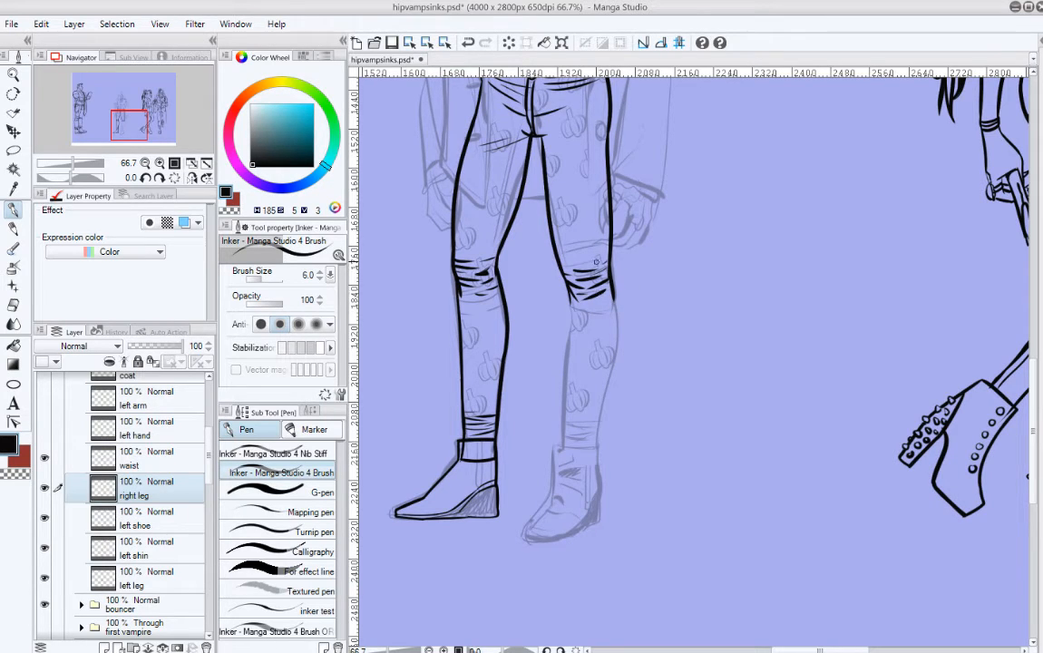
Step: Ink short strokes at the crotch to join the right inner thigh line to the trouser seam
{"action": "left_click_drag", "start_coordinate": [578, 225], "coordinate": [605, 333]}
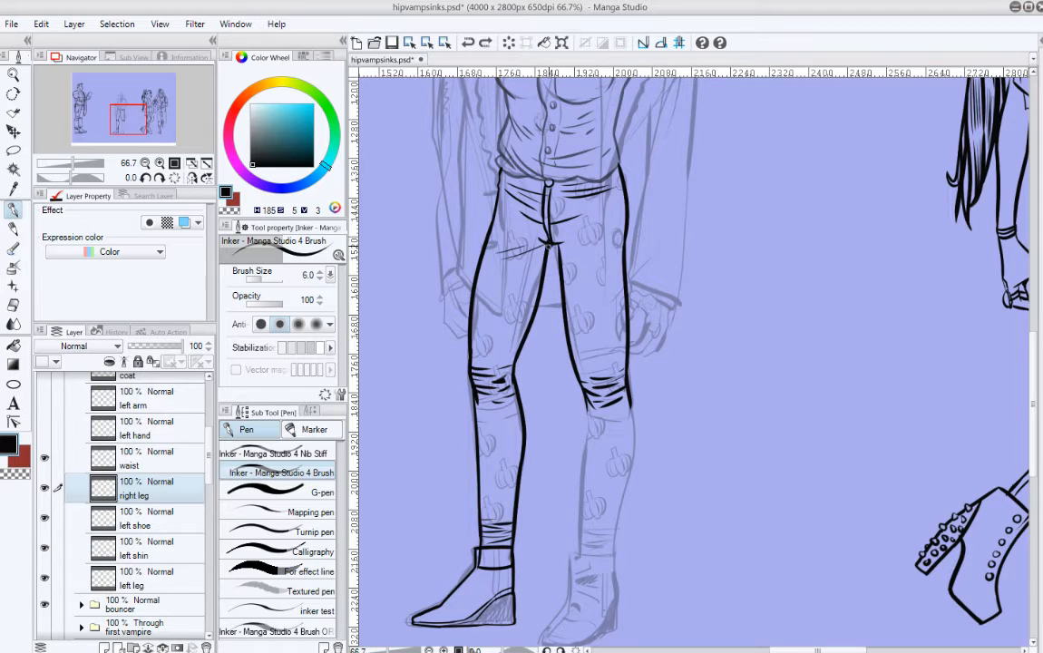
{"action": "left_click_drag", "start_coordinate": [548, 246], "coordinate": [557, 245]}
{"action": "key", "text": "ctrl+z"}
{"action": "left_click_drag", "start_coordinate": [649, 237], "coordinate": [647, 356]}
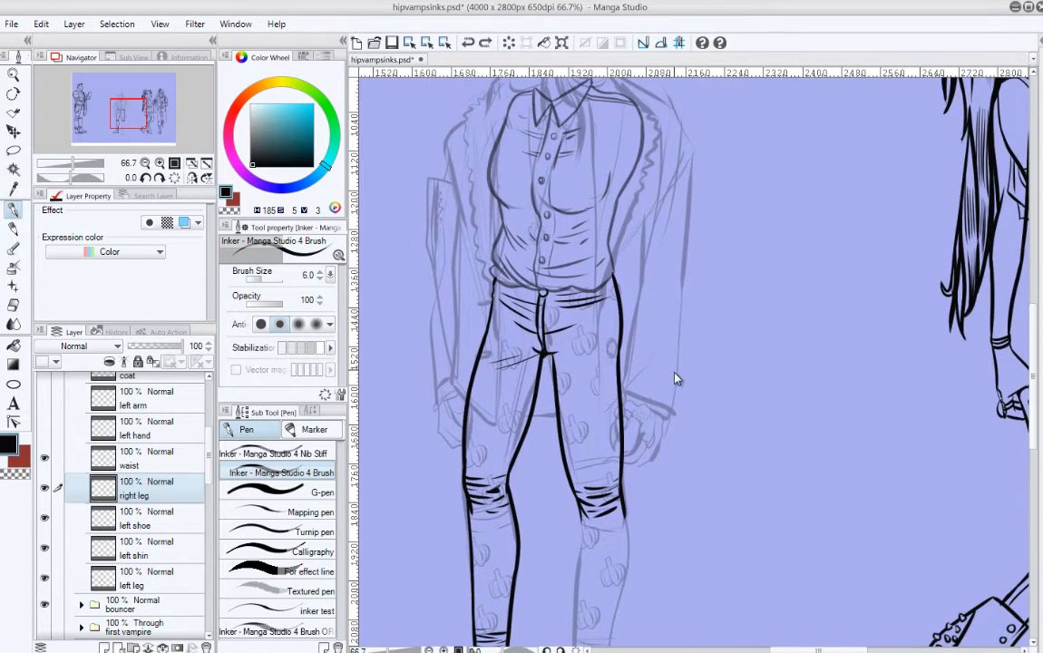
{"action": "left_click_drag", "start_coordinate": [552, 354], "coordinate": [554, 366]}
{"action": "left_click_drag", "start_coordinate": [546, 353], "coordinate": [555, 366]}
{"action": "left_click_drag", "start_coordinate": [595, 398], "coordinate": [586, 355]}
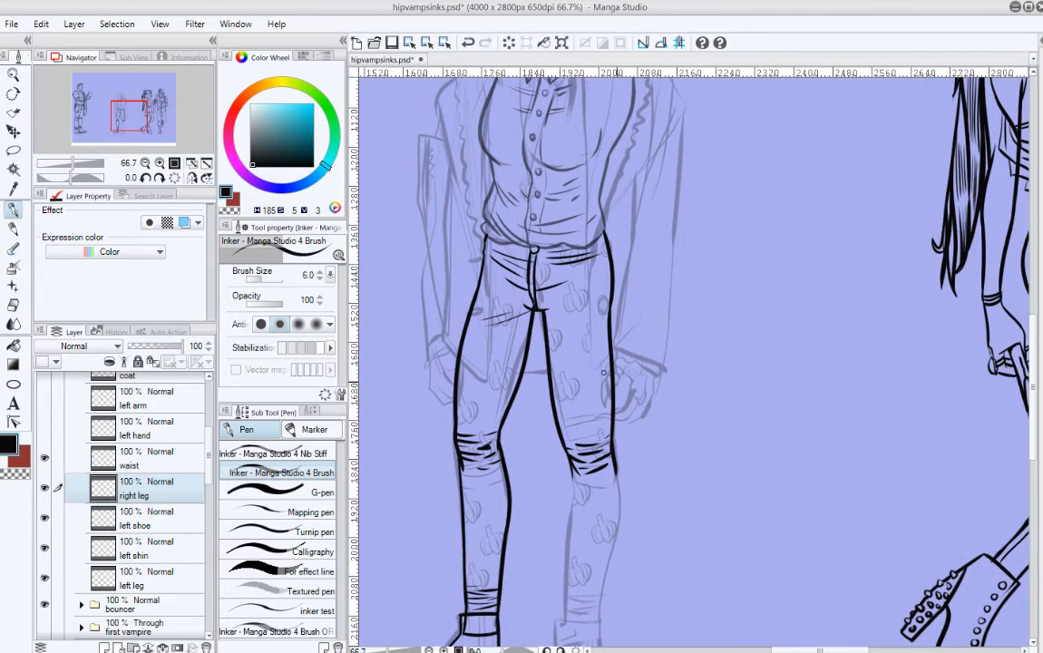
{"action": "key", "text": "ctrl+t"}
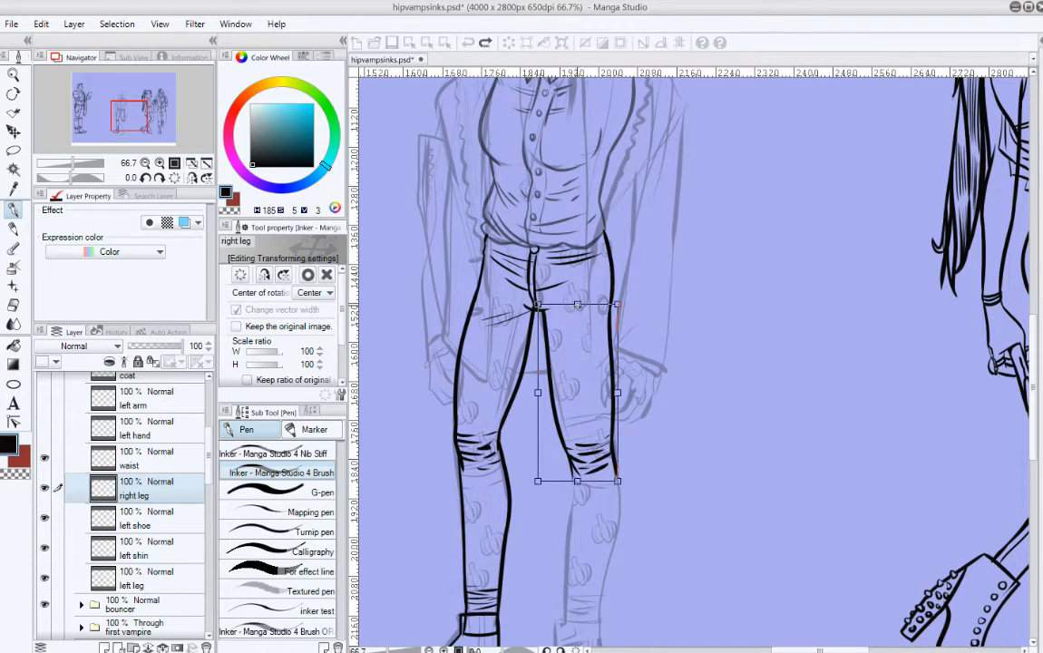
{"action": "left_click_drag", "start_coordinate": [658, 407], "coordinate": [738, 458]}
{"action": "key", "text": "ctrl+z"}
{"action": "left_click", "coordinate": [326, 273]}
{"action": "left_click_drag", "start_coordinate": [664, 427], "coordinate": [635, 291]}
{"action": "left_click_drag", "start_coordinate": [632, 392], "coordinate": [649, 294]}
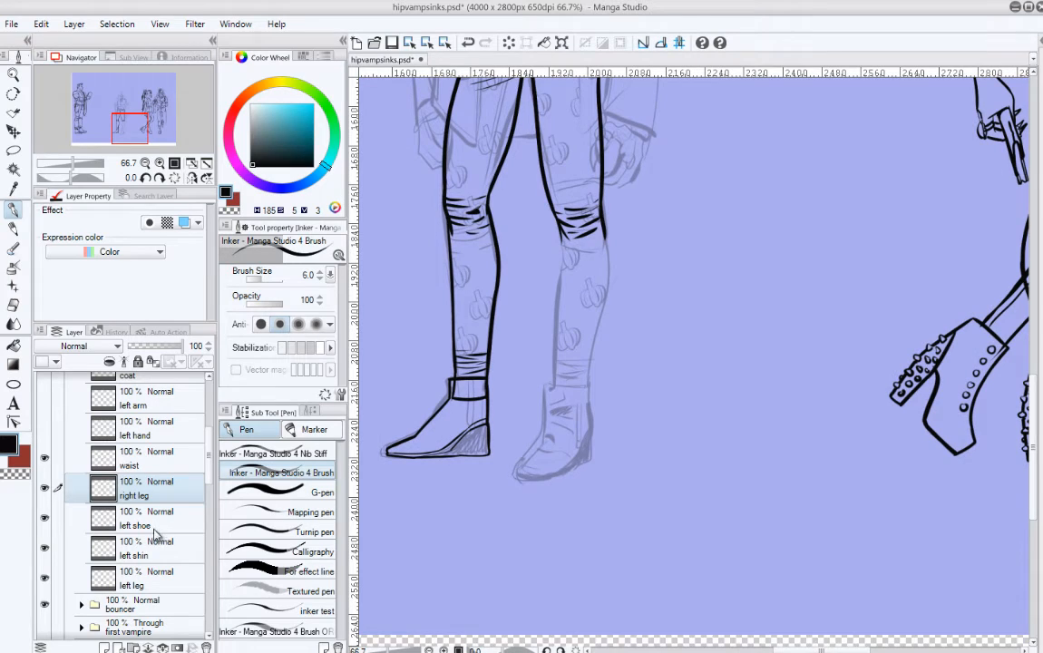
Step: Add a new layer directly below the existing right leg layer and name it "right leg"
{"action": "left_click", "coordinate": [103, 647]}
{"action": "left_click_drag", "start_coordinate": [163, 497], "coordinate": [136, 526]}
{"action": "double_click", "coordinate": [134, 524]}
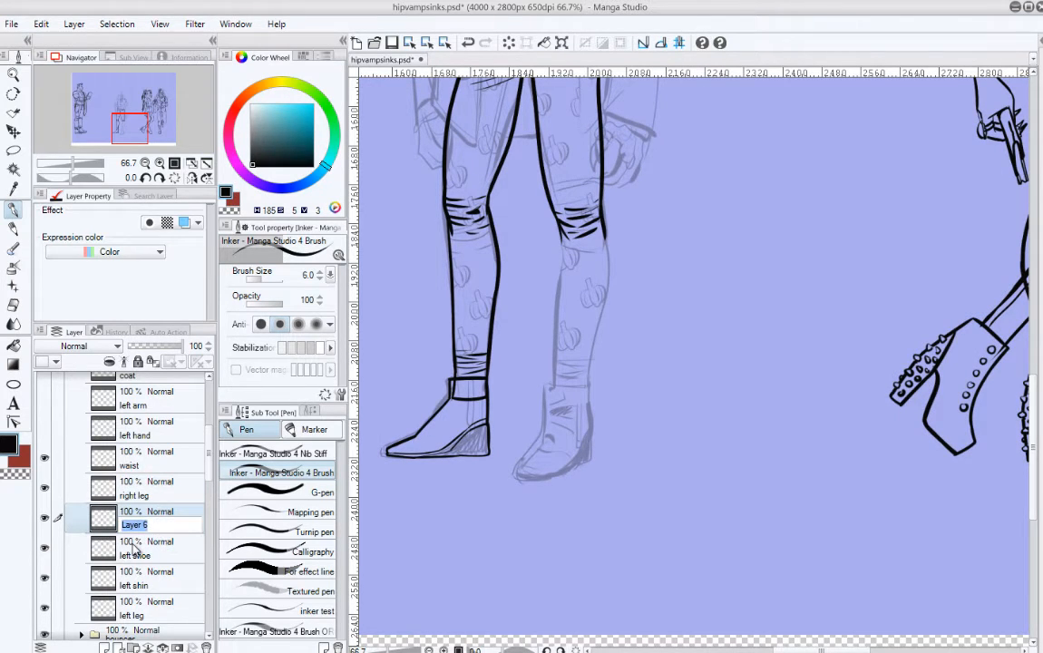
{"action": "type", "text": "right leg"}
{"action": "key", "text": "Return"}
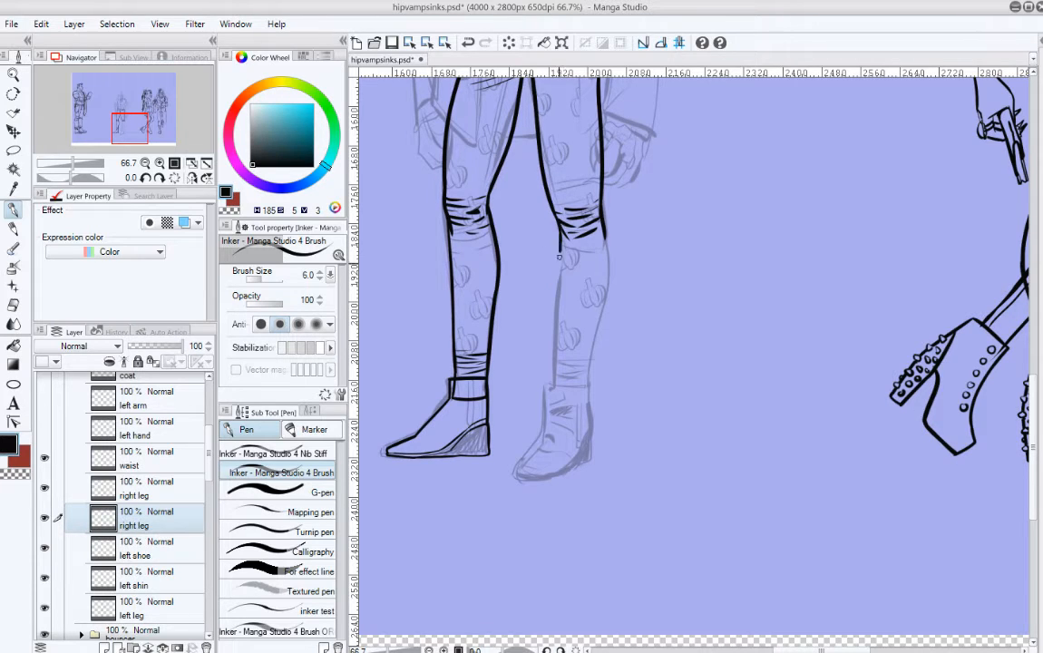
{"action": "left_click_drag", "start_coordinate": [558, 260], "coordinate": [554, 296]}
{"action": "key", "text": "ctrl+z"}
{"action": "left_click_drag", "start_coordinate": [561, 230], "coordinate": [558, 319]}
{"action": "key", "text": "ctrl+z"}
{"action": "left_click_drag", "start_coordinate": [562, 231], "coordinate": [557, 360]}
{"action": "key", "text": "ctrl+z"}
{"action": "left_click_drag", "start_coordinate": [562, 227], "coordinate": [555, 385]}
{"action": "key", "text": "ctrl+z"}
{"action": "left_click_drag", "start_coordinate": [562, 230], "coordinate": [556, 386]}
{"action": "key", "text": "ctrl+z"}
{"action": "key", "text": "ctrl+z"}
{"action": "left_click_drag", "start_coordinate": [562, 229], "coordinate": [556, 371]}
{"action": "key", "text": "ctrl+z"}
{"action": "key", "text": "ctrl+z"}
{"action": "left_click_drag", "start_coordinate": [562, 228], "coordinate": [553, 365]}
{"action": "key", "text": "ctrl+z"}
{"action": "key", "text": "ctrl+z"}
{"action": "left_click_drag", "start_coordinate": [561, 227], "coordinate": [549, 366]}
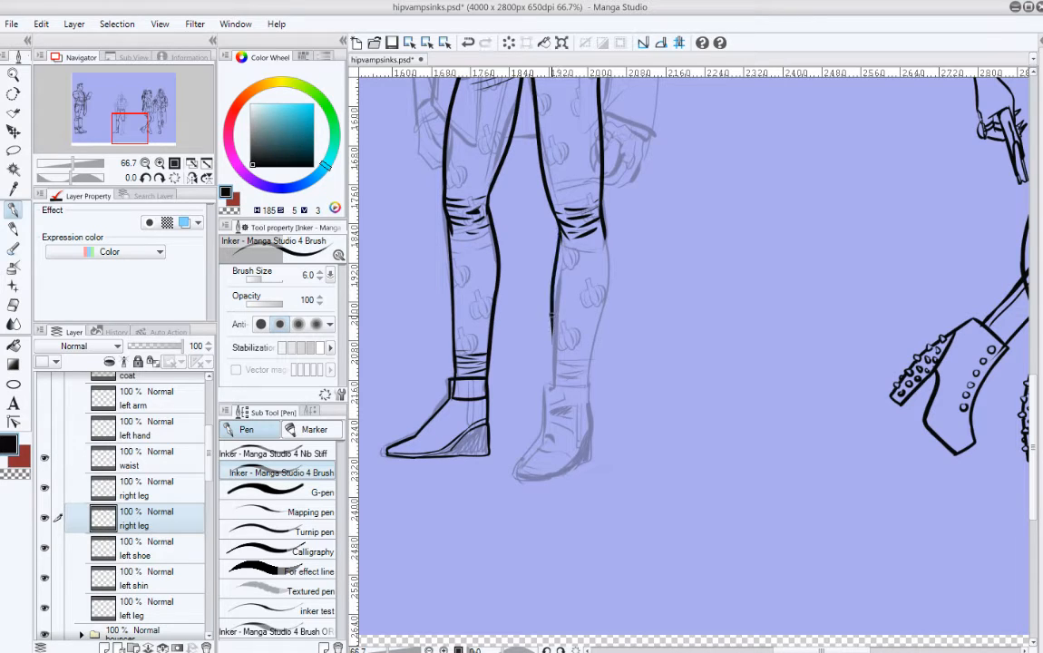
{"action": "left_click_drag", "start_coordinate": [551, 314], "coordinate": [551, 387]}
{"action": "key", "text": "ctrl+z"}
{"action": "key", "text": "ctrl+z"}
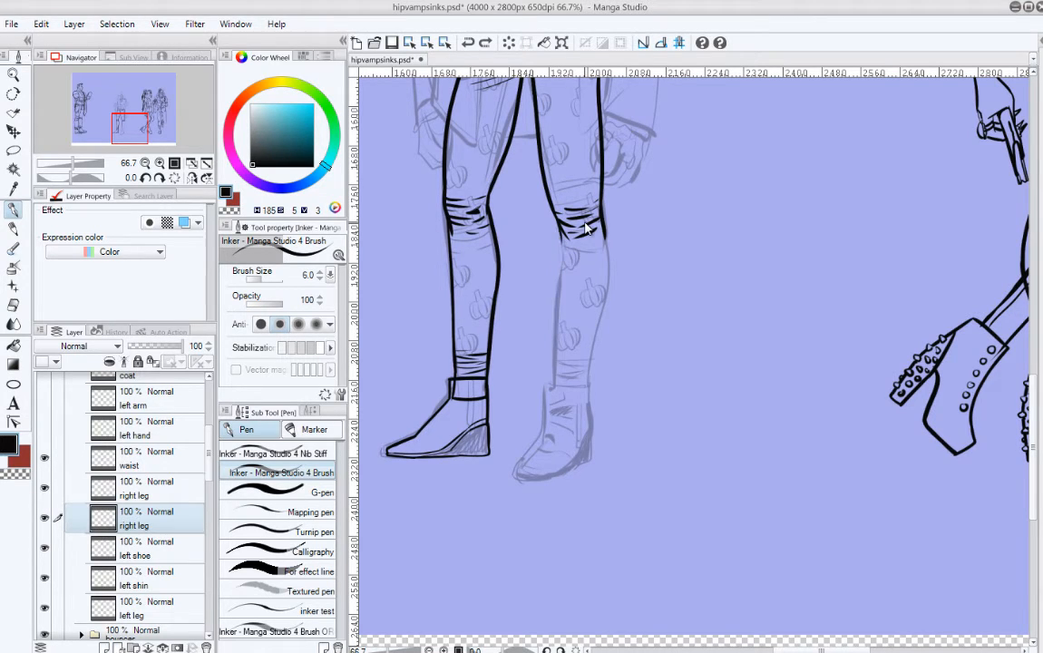
{"action": "left_click_drag", "start_coordinate": [562, 221], "coordinate": [552, 319]}
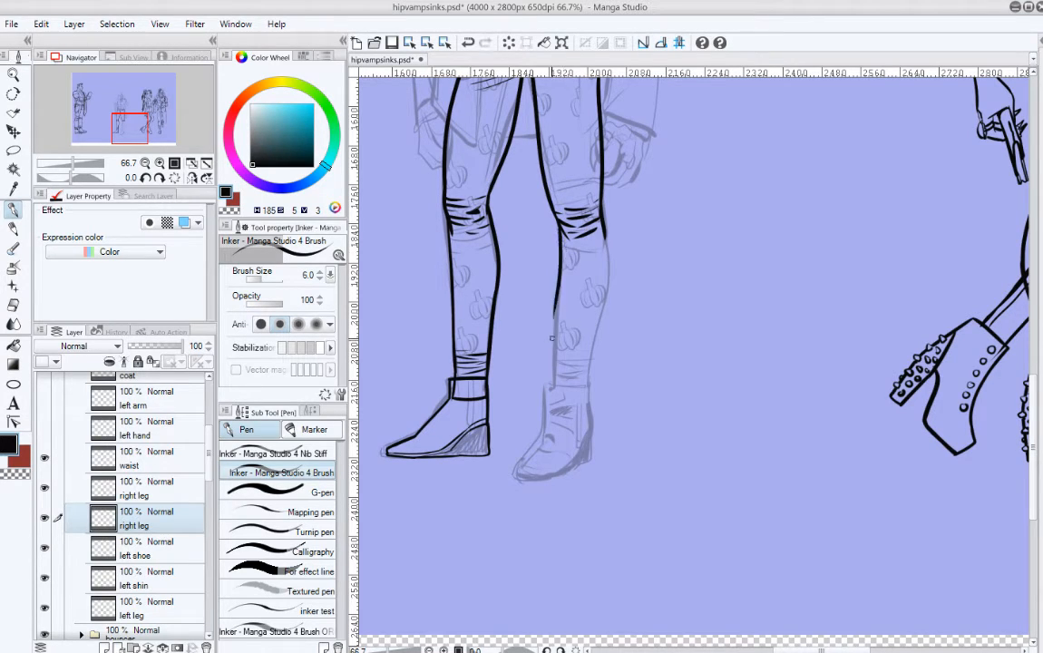
{"action": "key", "text": "ctrl+z"}
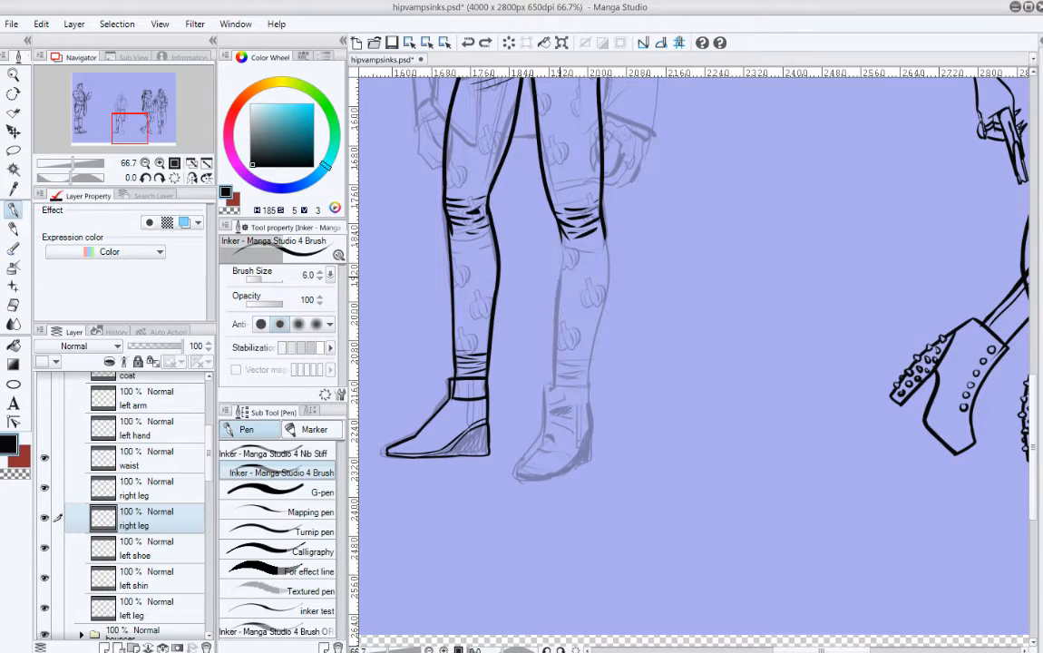
{"action": "key", "text": "ctrl+z"}
Step: Ink the right shin's inner line from the knee down to the ankle, following the sketch
{"action": "left_click_drag", "start_coordinate": [558, 232], "coordinate": [554, 386]}
{"action": "key", "text": "ctrl+z"}
{"action": "left_click_drag", "start_coordinate": [558, 278], "coordinate": [555, 388]}
{"action": "key", "text": "ctrl+z"}
{"action": "left_click_drag", "start_coordinate": [558, 283], "coordinate": [554, 388]}
Step: Ink the right shin's outer line from the knee folds around the calf to the ankle
{"action": "left_click_drag", "start_coordinate": [601, 221], "coordinate": [600, 350]}
{"action": "key", "text": "ctrl+z"}
{"action": "key", "text": "ctrl+z"}
{"action": "key", "text": "ctrl+z"}
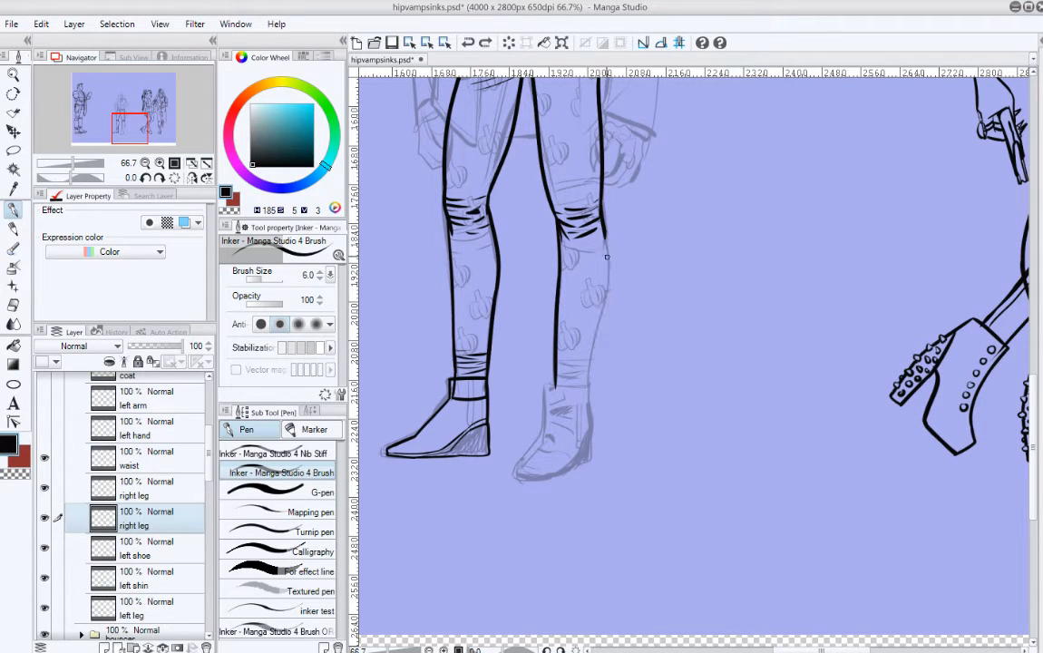
{"action": "mouse_move", "coordinate": [604, 225]}
{"action": "left_mouse_down"}
{"action": "mouse_move", "coordinate": [606, 308]}
{"action": "mouse_move", "coordinate": [589, 403]}
{"action": "mouse_move", "coordinate": [608, 279]}
{"action": "mouse_move", "coordinate": [592, 367]}
{"action": "left_mouse_up"}
{"action": "key", "text": "ctrl+z"}
{"action": "key", "text": "ctrl+z"}
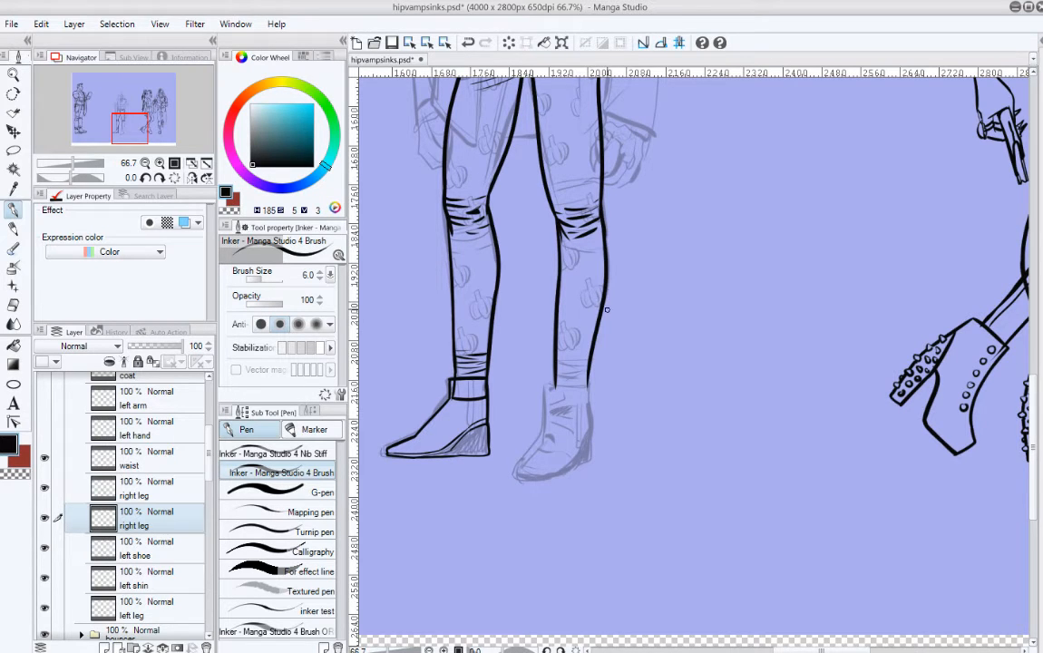
Step: Ink the bunched folds at the right ankle and close the trouser leg with a clean hem line
{"action": "mouse_move", "coordinate": [626, 286]}
{"action": "left_mouse_down"}
{"action": "mouse_move", "coordinate": [632, 437]}
{"action": "mouse_move", "coordinate": [637, 342]}
{"action": "mouse_move", "coordinate": [668, 411]}
{"action": "mouse_move", "coordinate": [673, 304]}
{"action": "mouse_move", "coordinate": [615, 326]}
{"action": "left_mouse_up"}
{"action": "left_click_drag", "start_coordinate": [591, 395], "coordinate": [621, 394]}
{"action": "key", "text": "ctrl+z"}
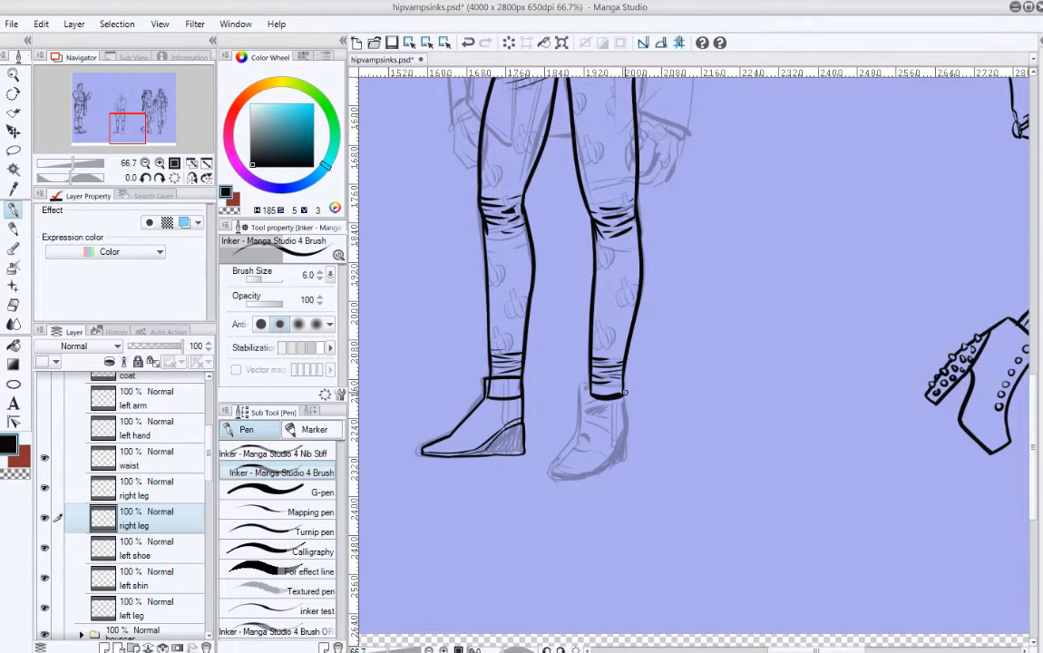
{"action": "key", "text": "e"}
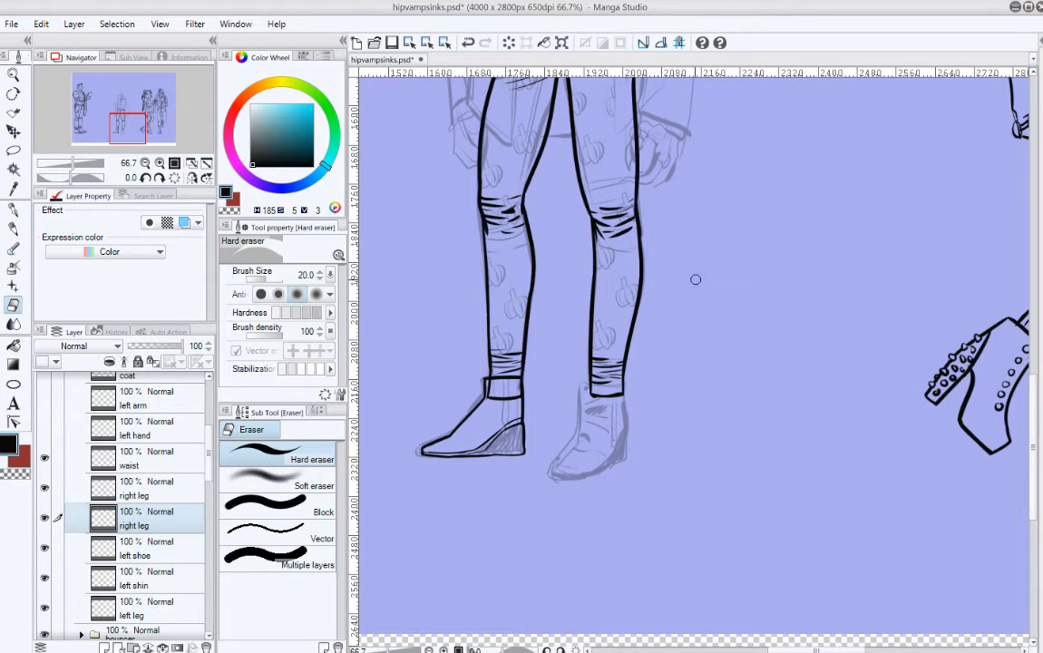
{"action": "scroll", "coordinate": [664, 391], "scroll_direction": "up", "scroll_amount": 5}
{"action": "key", "text": "p"}
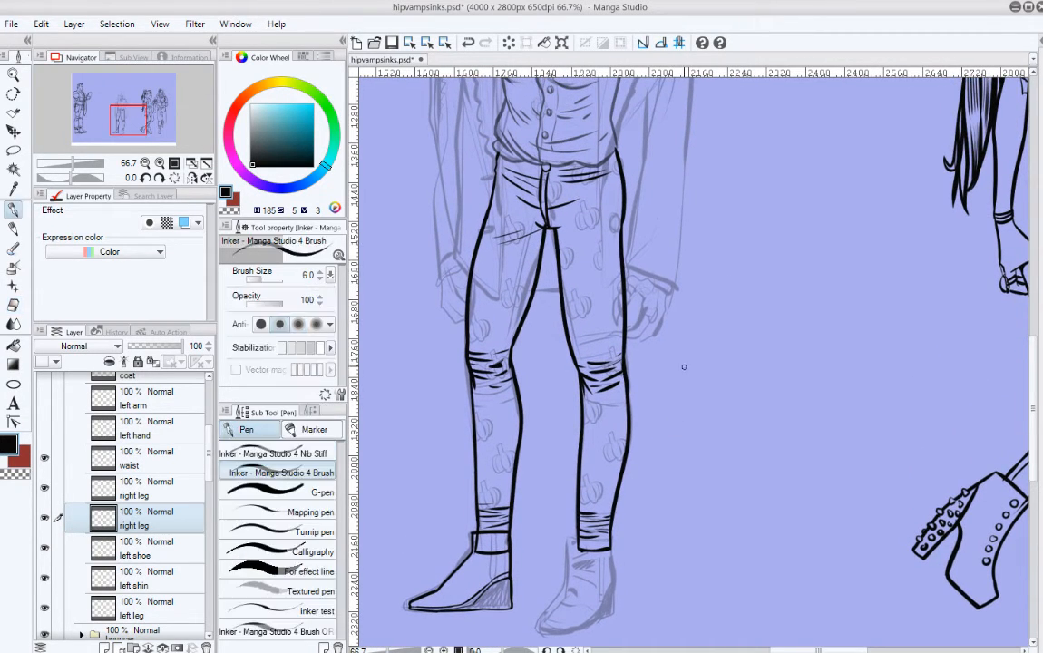
{"action": "scroll", "coordinate": [671, 381], "scroll_direction": "down", "scroll_amount": 5}
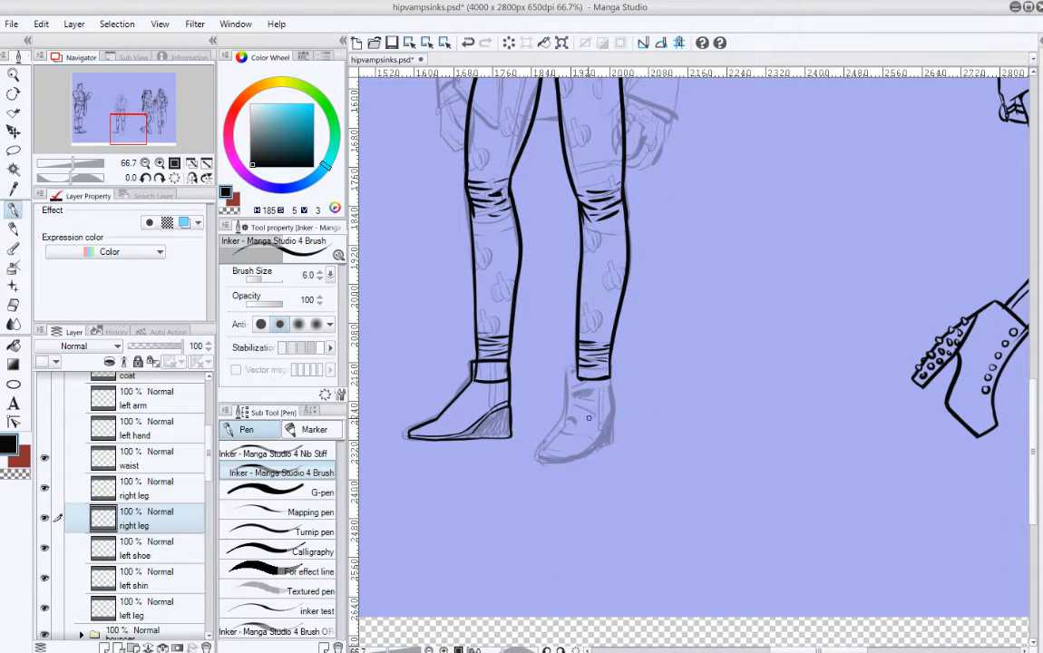
Step: Add a new layer directly above the left leg layer
{"action": "left_click", "coordinate": [143, 548]}
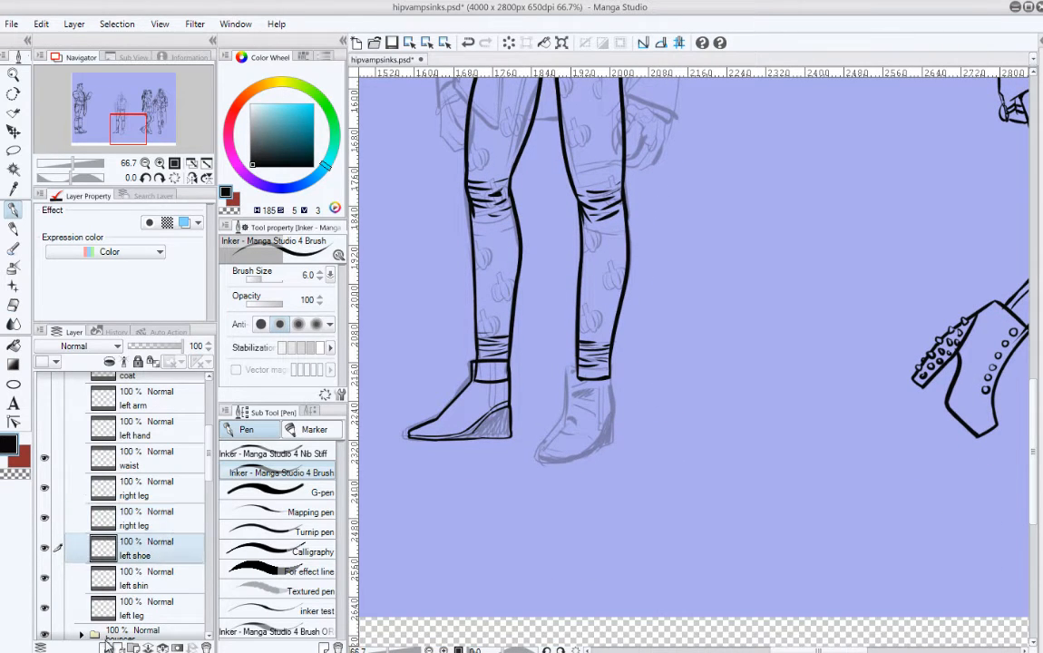
{"action": "left_click", "coordinate": [107, 636]}
{"action": "left_click", "coordinate": [208, 517]}
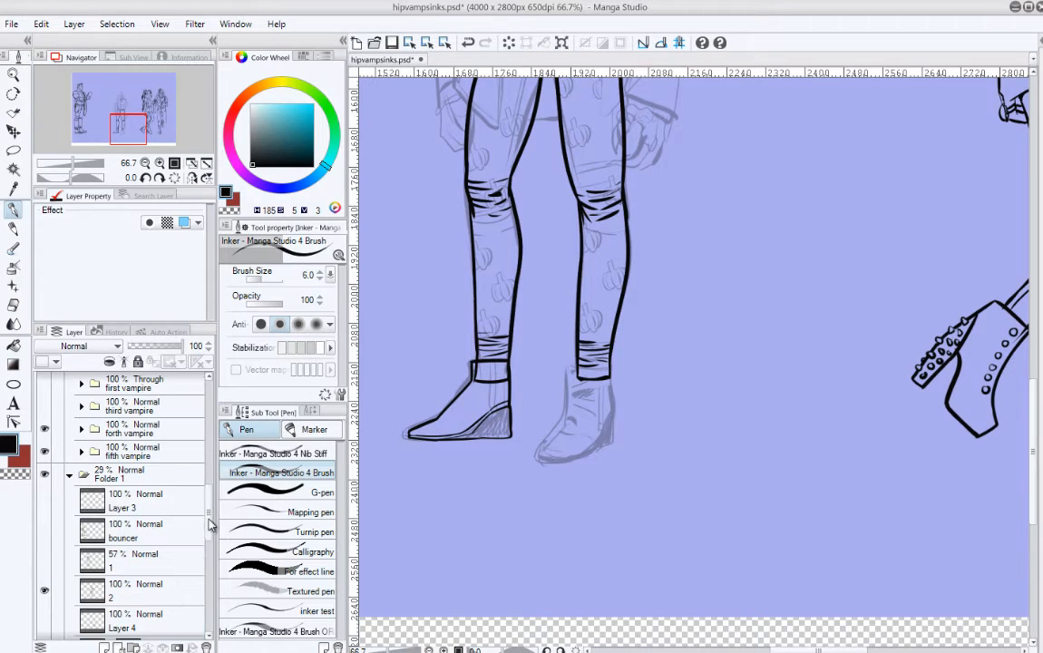
{"action": "left_click_drag", "start_coordinate": [207, 515], "coordinate": [218, 494]}
{"action": "left_click", "coordinate": [165, 465]}
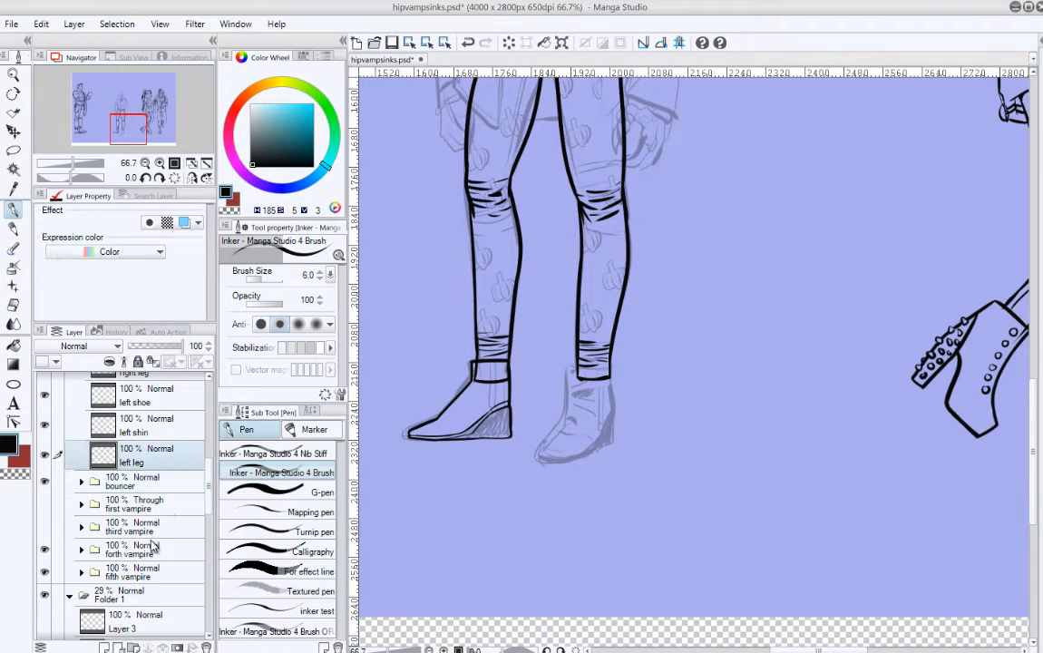
{"action": "left_click", "coordinate": [104, 645]}
{"action": "left_click_drag", "start_coordinate": [166, 465], "coordinate": [145, 453]}
{"action": "double_click", "coordinate": [143, 453]}
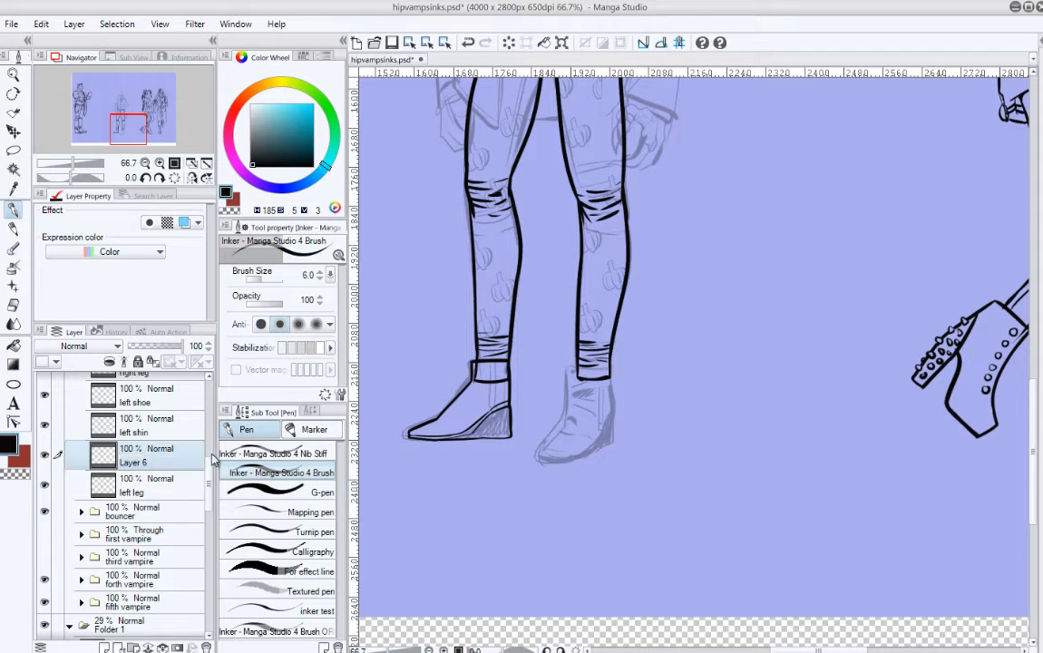
Step: Move the new layer between the lower right leg layer and the left shoe layer and rename it "right shoe"
{"action": "scroll", "coordinate": [211, 458], "scroll_direction": "up", "scroll_amount": 5}
{"action": "scroll", "coordinate": [213, 453], "scroll_direction": "down", "scroll_amount": 2}
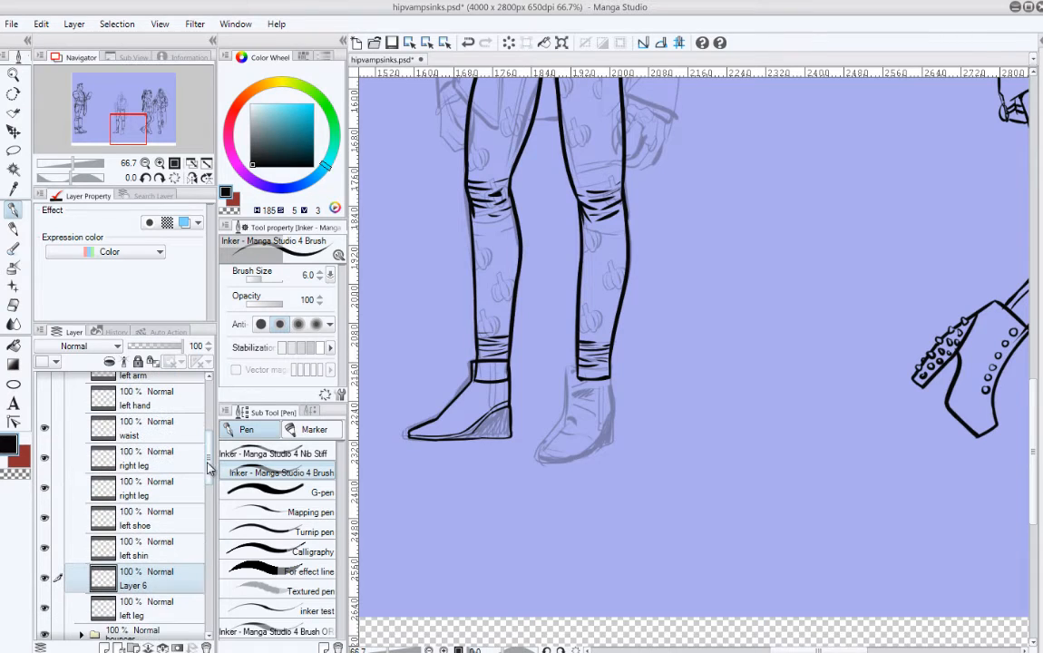
{"action": "left_click_drag", "start_coordinate": [148, 498], "coordinate": [169, 513]}
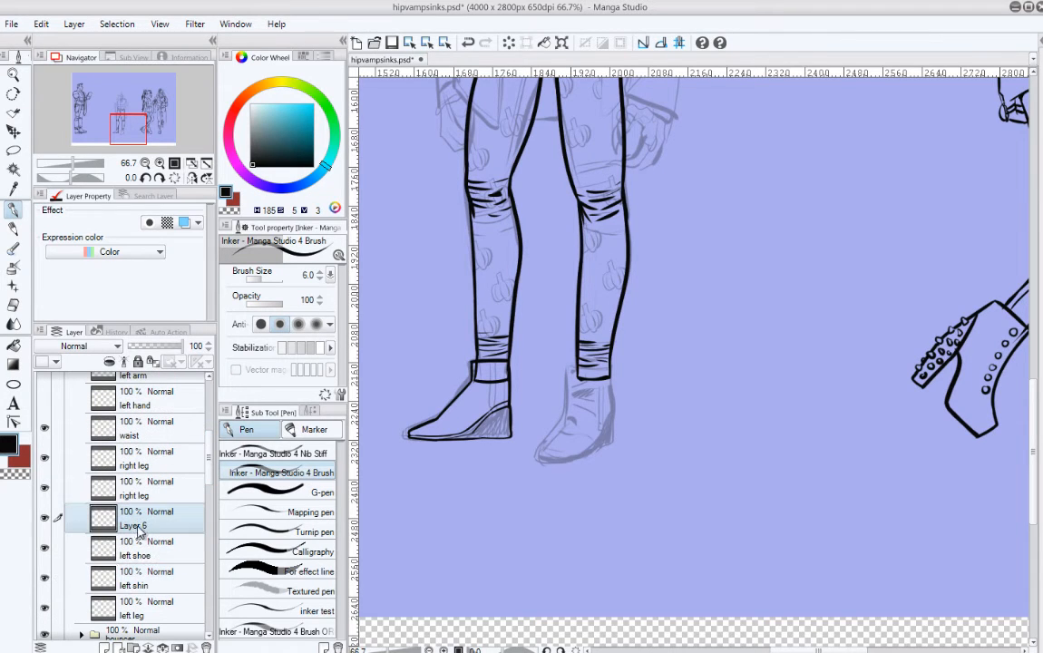
{"action": "double_click", "coordinate": [134, 524]}
{"action": "type", "text": "ng"}
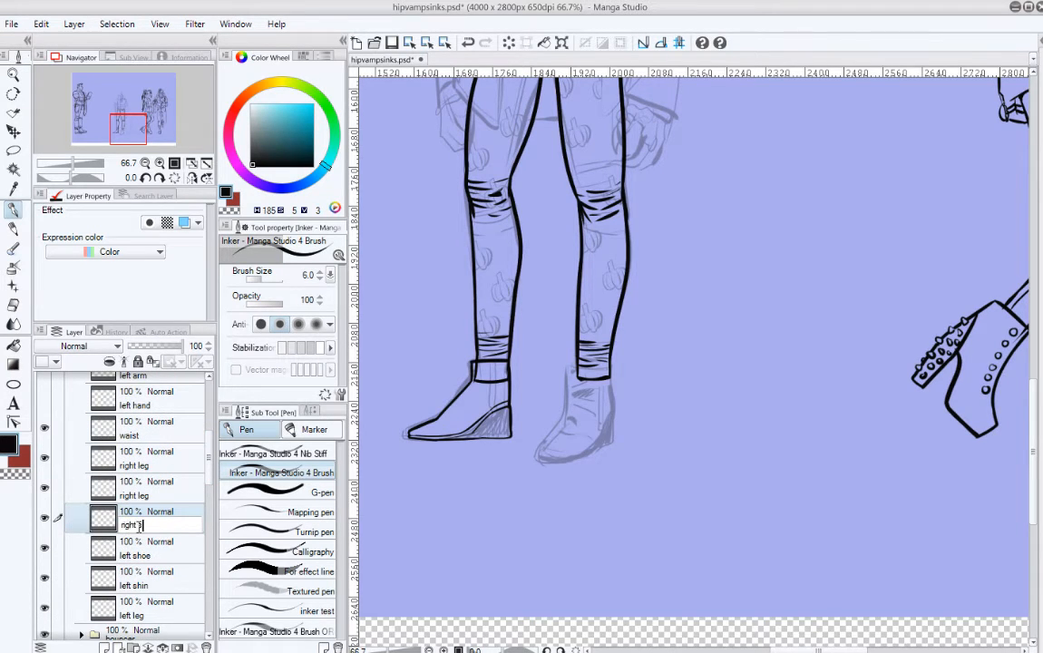
{"action": "key", "text": "Return"}
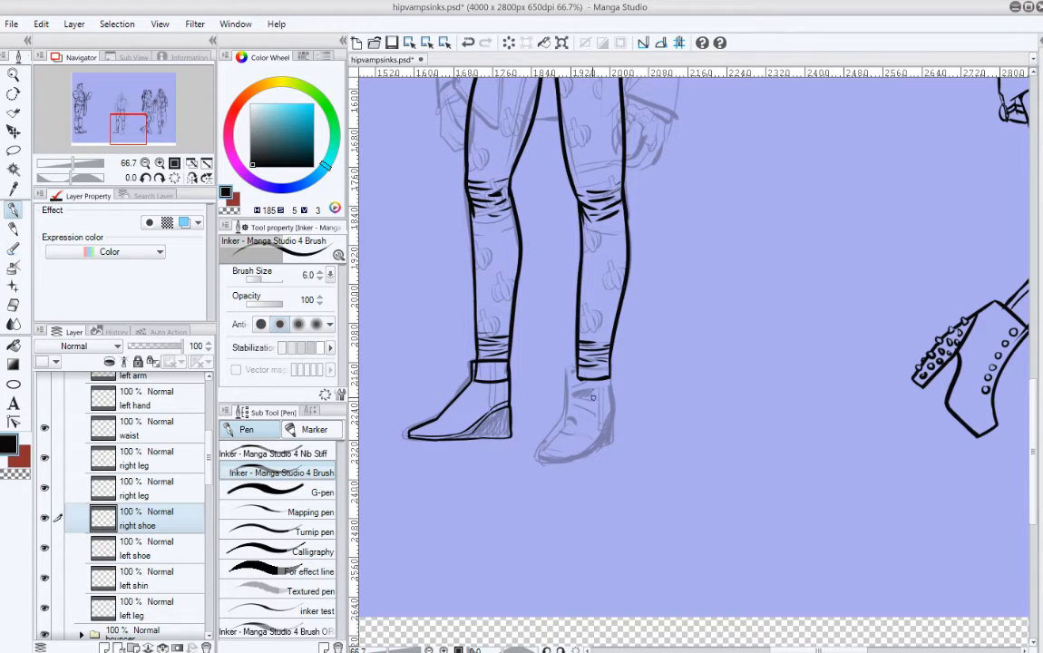
{"action": "scroll", "coordinate": [634, 399], "scroll_direction": "down", "scroll_amount": 3}
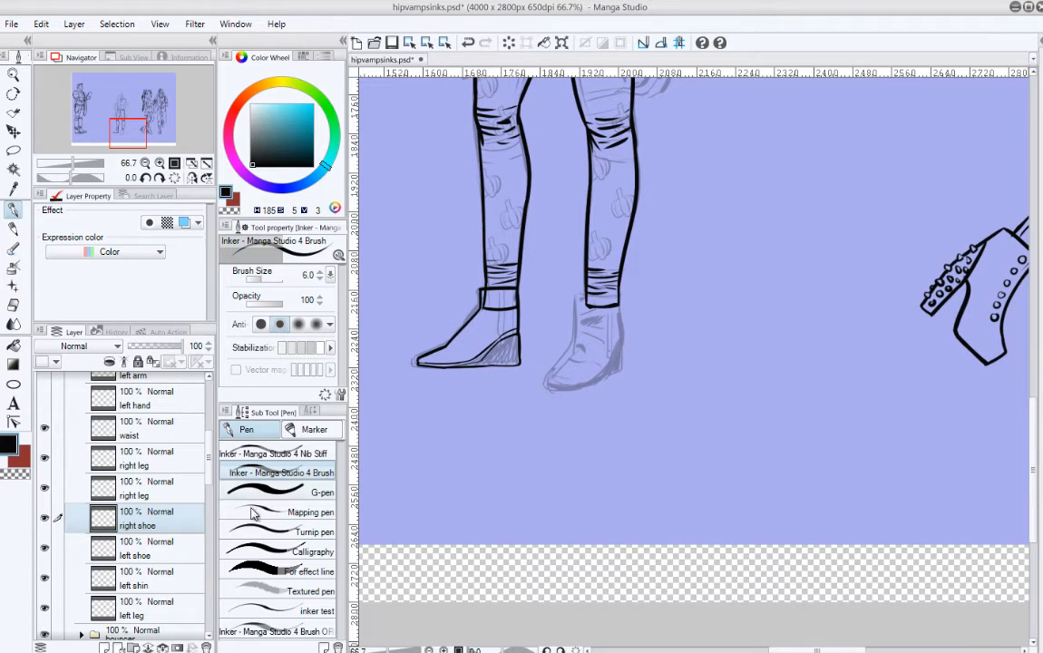
{"action": "key", "text": "p"}
{"action": "key", "text": "p"}
{"action": "scroll", "coordinate": [639, 386], "scroll_direction": "up", "scroll_amount": 2}
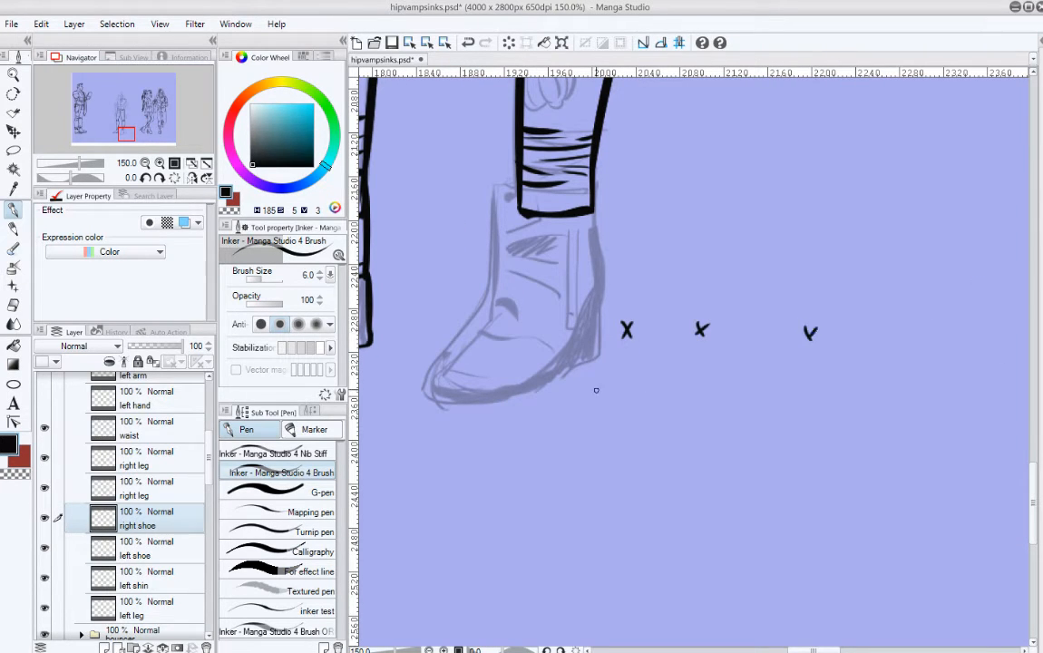
{"action": "mouse_move", "coordinate": [600, 386]}
{"action": "left_mouse_down"}
{"action": "mouse_move", "coordinate": [797, 399]}
{"action": "mouse_move", "coordinate": [883, 383]}
{"action": "mouse_move", "coordinate": [906, 304]}
{"action": "mouse_move", "coordinate": [839, 176]}
{"action": "mouse_move", "coordinate": [752, 286]}
{"action": "mouse_move", "coordinate": [718, 423]}
{"action": "left_mouse_up"}
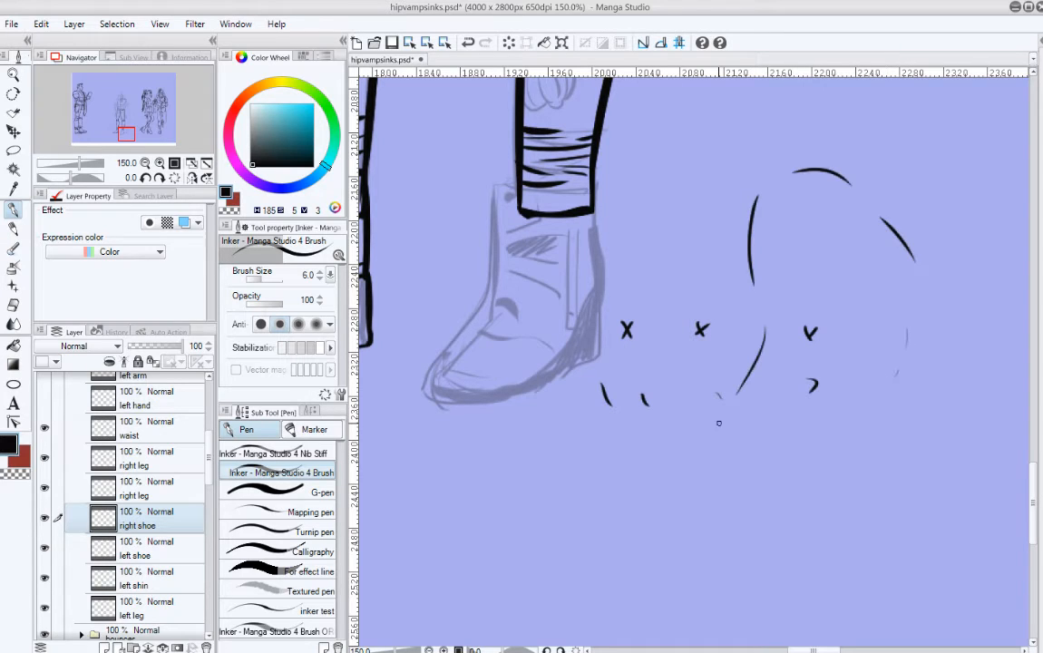
{"action": "key", "text": "ctrl+z"}
{"action": "key", "text": "ctrl+z"}
{"action": "key", "text": "ctrl+z"}
{"action": "key", "text": "ctrl+z"}
{"action": "key", "text": "ctrl+z"}
{"action": "key", "text": "ctrl+z"}
{"action": "key", "text": "ctrl+z"}
{"action": "key", "text": "ctrl+z"}
{"action": "key", "text": "ctrl+z"}
{"action": "key", "text": "ctrl+z"}
{"action": "key", "text": "ctrl+z"}
{"action": "key", "text": "ctrl+z"}
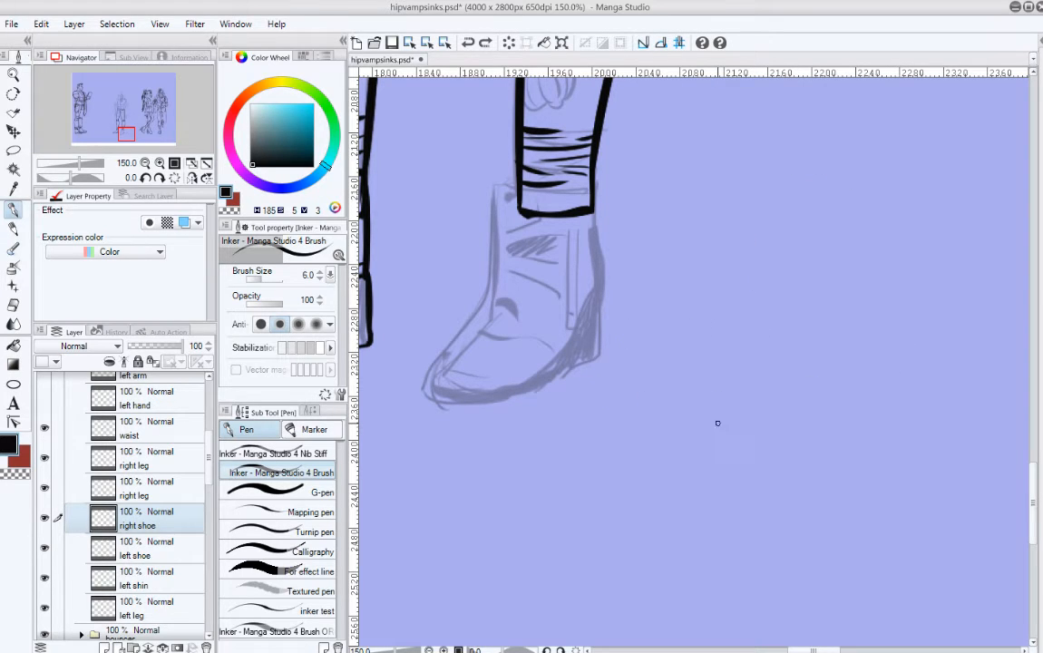
Step: Ink the right shoe's ankle opening and its front line down to the toe, redoing the stroke until it fits
{"action": "scroll", "coordinate": [717, 422], "scroll_direction": "down", "scroll_amount": 2}
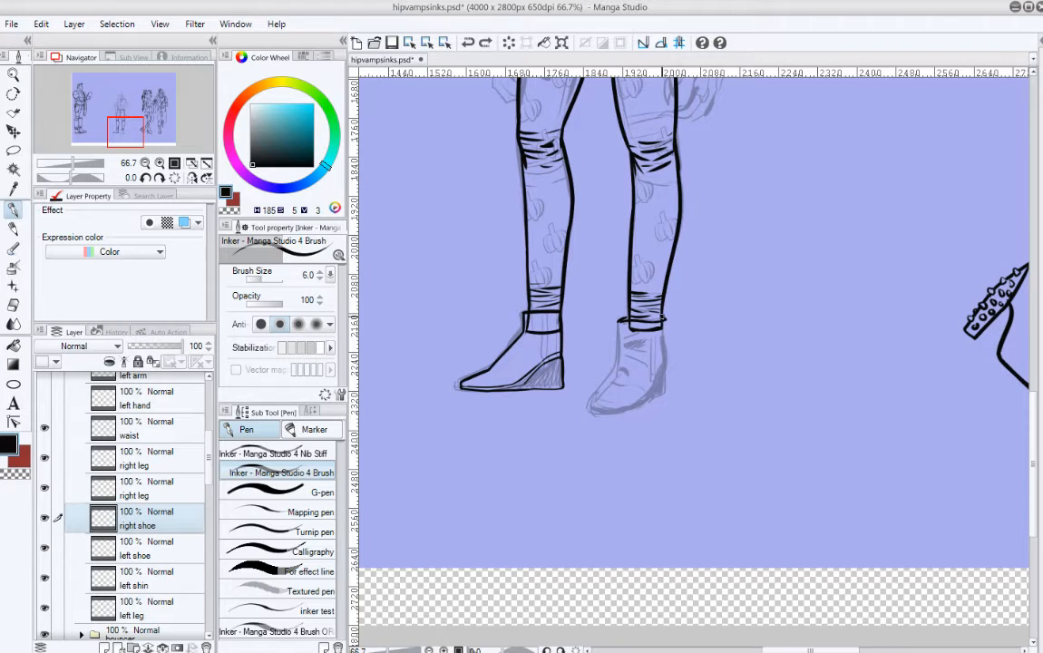
{"action": "mouse_move", "coordinate": [618, 323]}
{"action": "left_mouse_down"}
{"action": "mouse_move", "coordinate": [616, 365]}
{"action": "mouse_move", "coordinate": [595, 395]}
{"action": "left_mouse_up"}
{"action": "key", "text": "ctrl+z"}
{"action": "left_click_drag", "start_coordinate": [617, 350], "coordinate": [595, 396]}
{"action": "key", "text": "ctrl+z"}
{"action": "key", "text": "ctrl+z"}
{"action": "left_click_drag", "start_coordinate": [619, 325], "coordinate": [604, 390]}
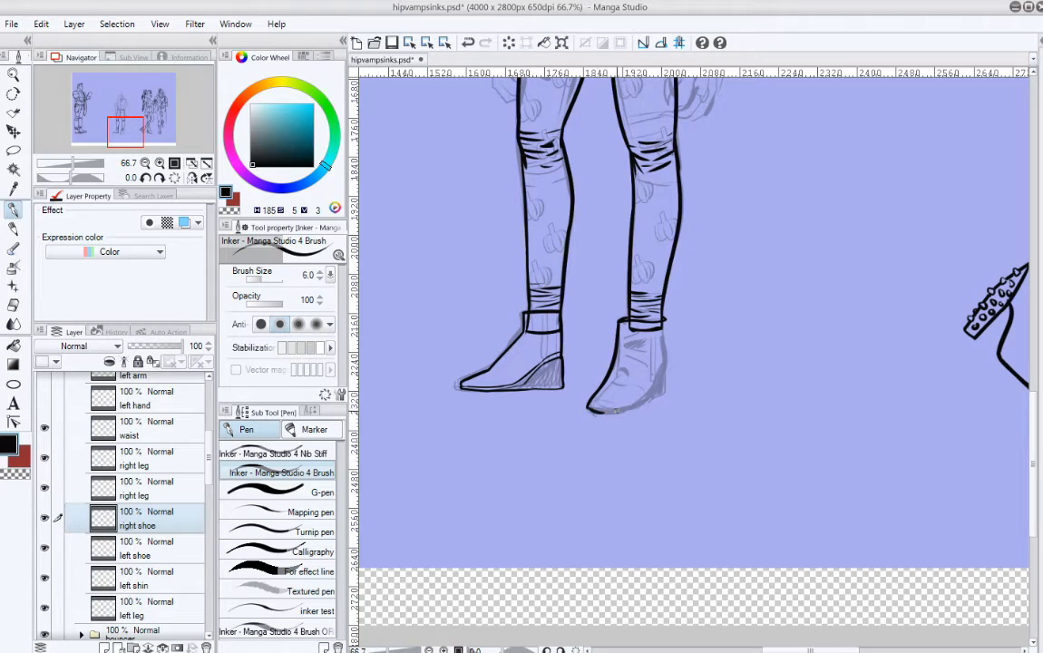
{"action": "key", "text": "ctrl+z"}
Step: Ink the right shoe's sole, back edge and wedge heel to complete its outline
{"action": "left_click_drag", "start_coordinate": [591, 411], "coordinate": [647, 401]}
{"action": "left_click_drag", "start_coordinate": [664, 320], "coordinate": [669, 365]}
{"action": "mouse_move", "coordinate": [664, 357]}
{"action": "left_mouse_down"}
{"action": "mouse_move", "coordinate": [674, 374]}
{"action": "mouse_move", "coordinate": [670, 365]}
{"action": "mouse_move", "coordinate": [664, 390]}
{"action": "left_mouse_up"}
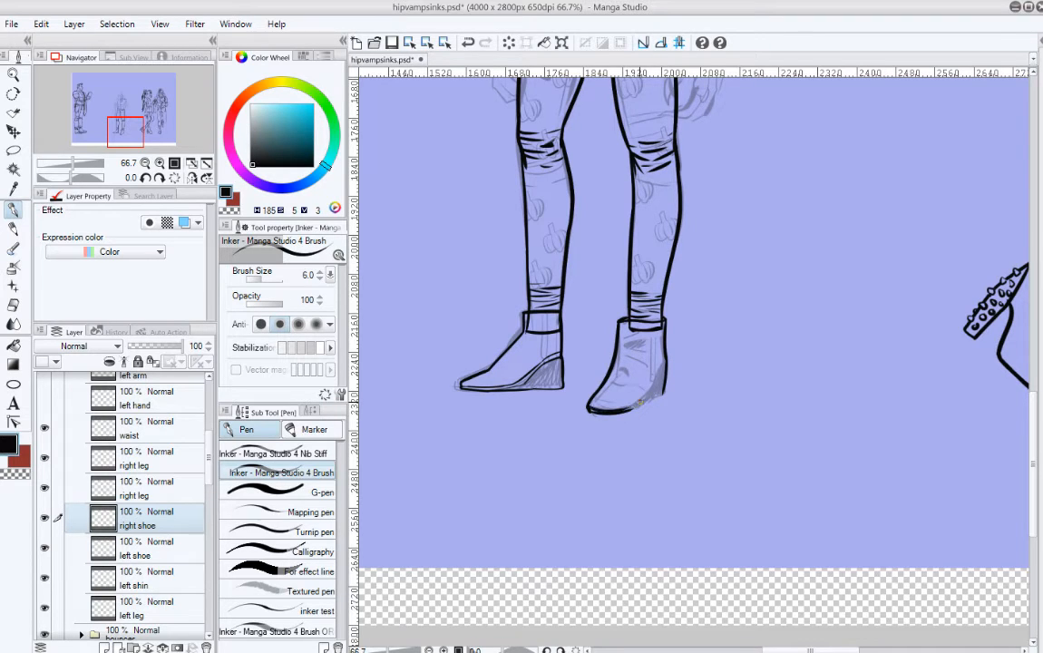
{"action": "left_click_drag", "start_coordinate": [632, 405], "coordinate": [621, 389]}
{"action": "mouse_move", "coordinate": [588, 407]}
{"action": "left_mouse_down"}
{"action": "mouse_move", "coordinate": [640, 404]}
{"action": "mouse_move", "coordinate": [663, 354]}
{"action": "mouse_move", "coordinate": [628, 406]}
{"action": "mouse_move", "coordinate": [669, 354]}
{"action": "mouse_move", "coordinate": [637, 401]}
{"action": "mouse_move", "coordinate": [646, 398]}
{"action": "mouse_move", "coordinate": [623, 412]}
{"action": "mouse_move", "coordinate": [665, 397]}
{"action": "left_mouse_up"}
{"action": "key", "text": "ctrl+z"}
{"action": "key", "text": "ctrl+z"}
{"action": "key", "text": "ctrl+z"}
Step: Transform the right shoe layer, scaling its width to 92% while keeping the height at 100%
{"action": "key", "text": "space"}
{"action": "left_click_drag", "start_coordinate": [721, 297], "coordinate": [714, 337]}
{"action": "key", "text": "ctrl+t"}
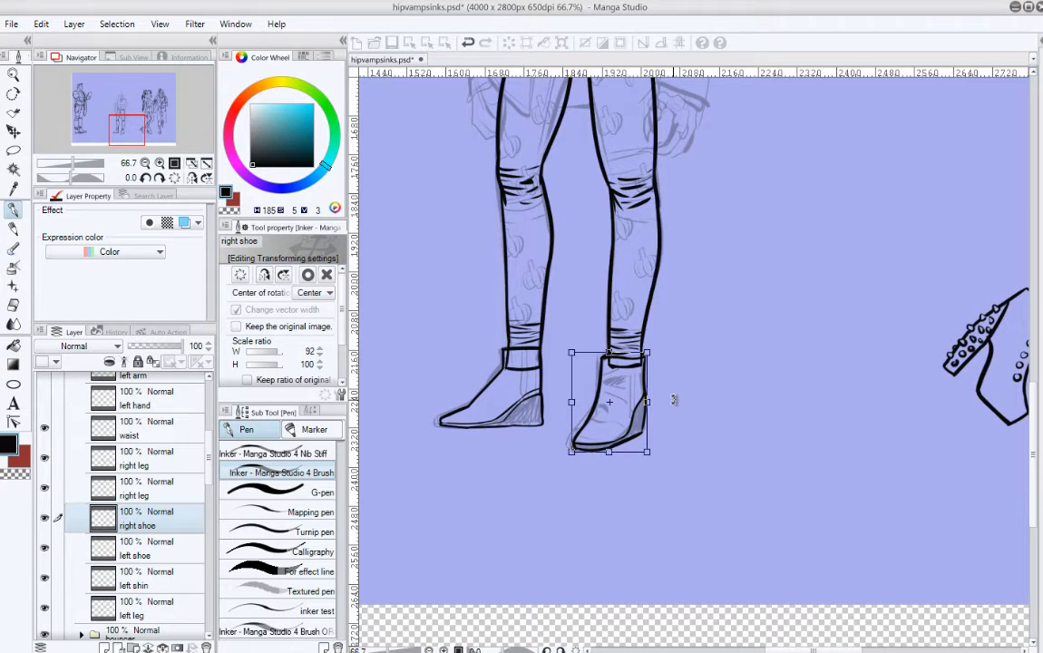
{"action": "key", "text": "Return"}
{"action": "key", "text": "space"}
{"action": "mouse_move", "coordinate": [704, 425]}
{"action": "left_mouse_down"}
{"action": "mouse_move", "coordinate": [682, 580]}
{"action": "mouse_move", "coordinate": [697, 527]}
{"action": "mouse_move", "coordinate": [687, 449]}
{"action": "mouse_move", "coordinate": [696, 377]}
{"action": "left_mouse_up"}
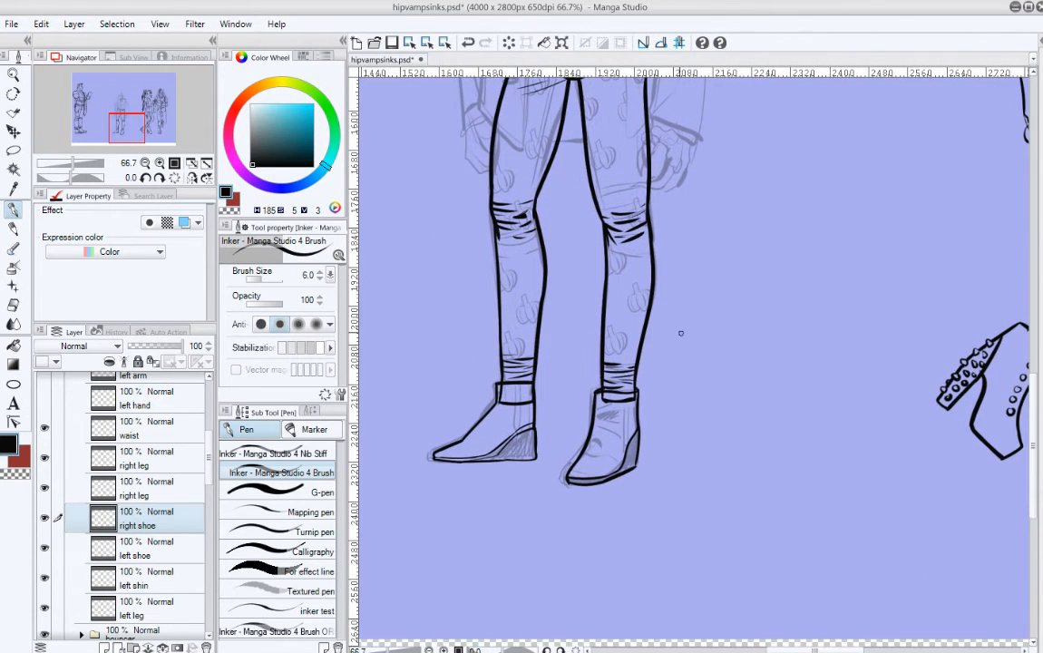
Step: Turn on visibility of the head, rightarm, right hand, coat, left arm and left hand layers to show the whole figure
{"action": "left_click_drag", "start_coordinate": [206, 468], "coordinate": [209, 434]}
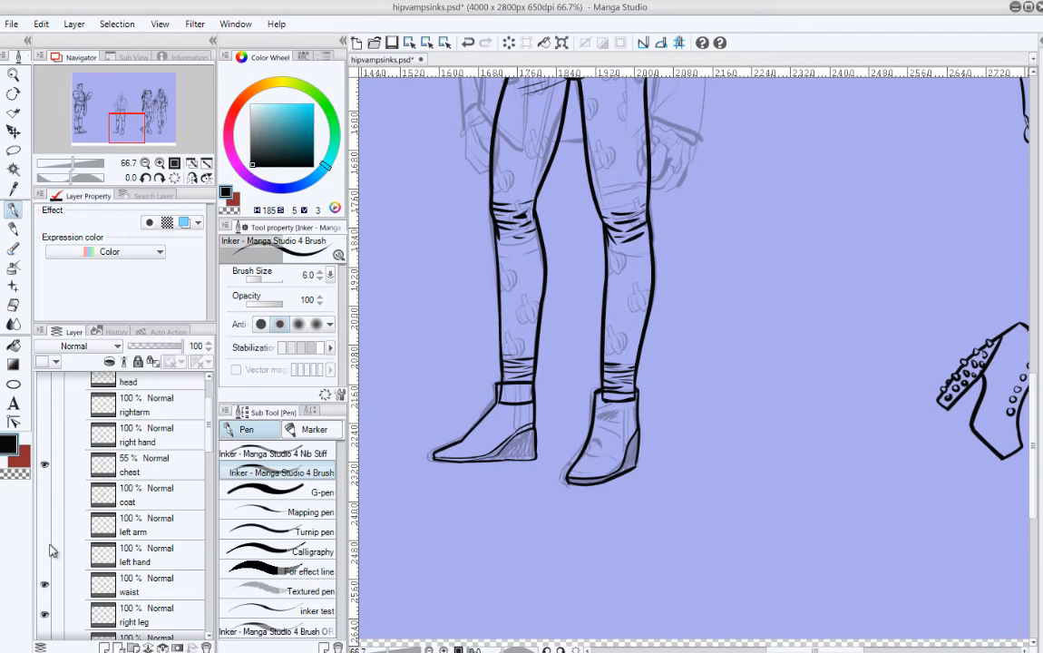
{"action": "left_click_drag", "start_coordinate": [45, 554], "coordinate": [45, 494]}
{"action": "left_click_drag", "start_coordinate": [210, 426], "coordinate": [211, 415]}
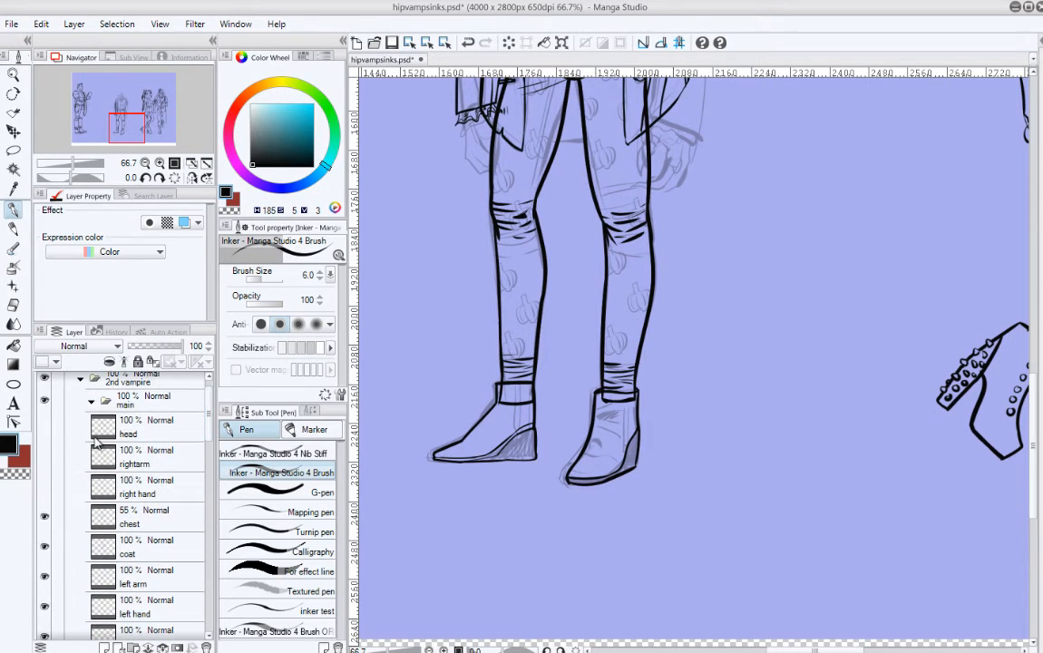
{"action": "left_click_drag", "start_coordinate": [44, 433], "coordinate": [52, 480]}
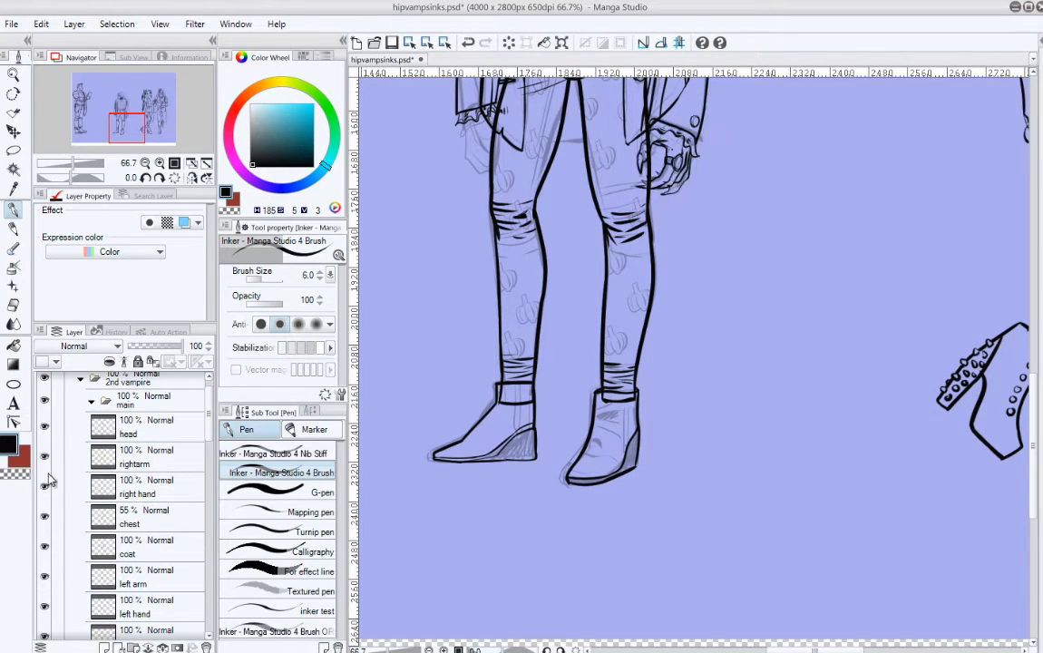
{"action": "scroll", "coordinate": [669, 493], "scroll_direction": "up", "scroll_amount": 10}
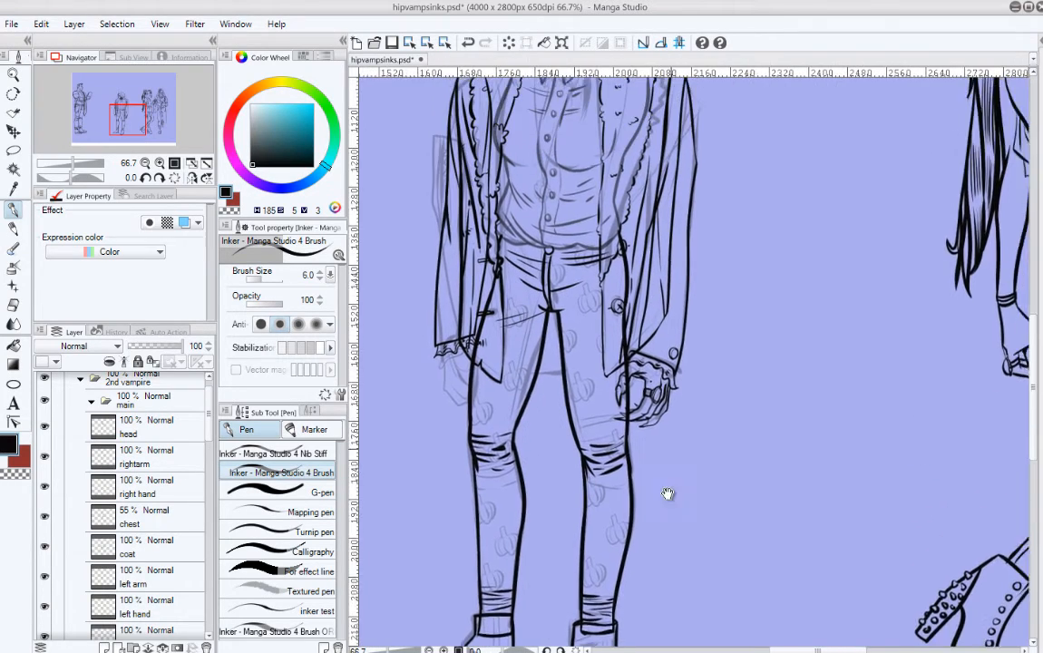
{"action": "scroll", "coordinate": [694, 515], "scroll_direction": "down", "scroll_amount": 10}
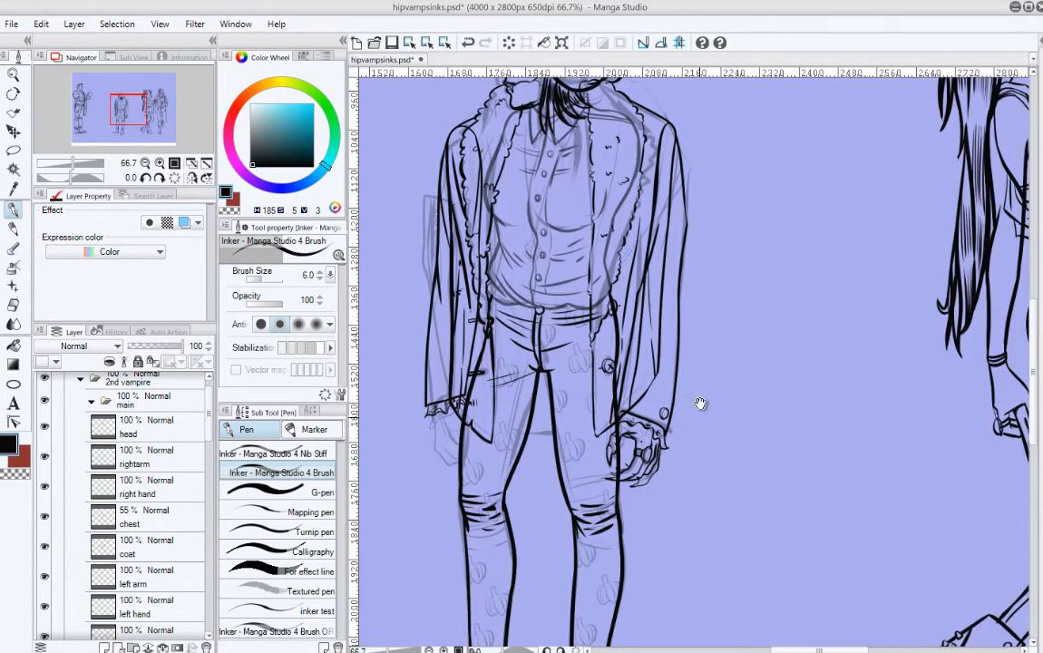
{"action": "scroll", "coordinate": [682, 399], "scroll_direction": "up", "scroll_amount": 5}
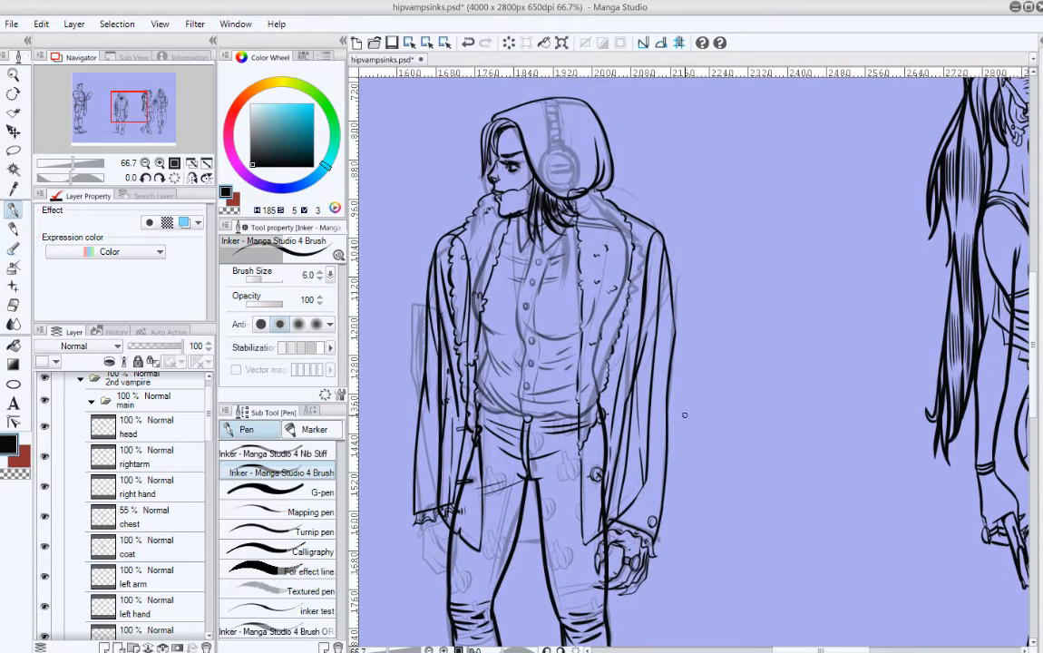
Step: Reorder the layers so the coat layer sits directly above the chest layer, and make the coat layer active
{"action": "scroll", "coordinate": [689, 299], "scroll_direction": "down", "scroll_amount": 5}
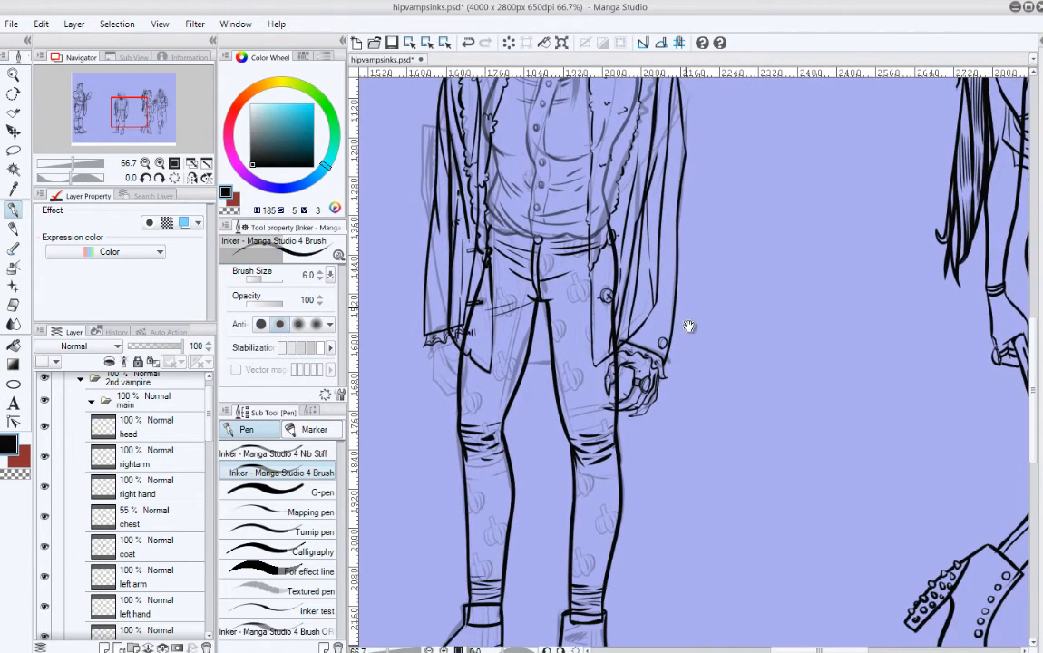
{"action": "scroll", "coordinate": [136, 481], "scroll_direction": "down", "scroll_amount": 8}
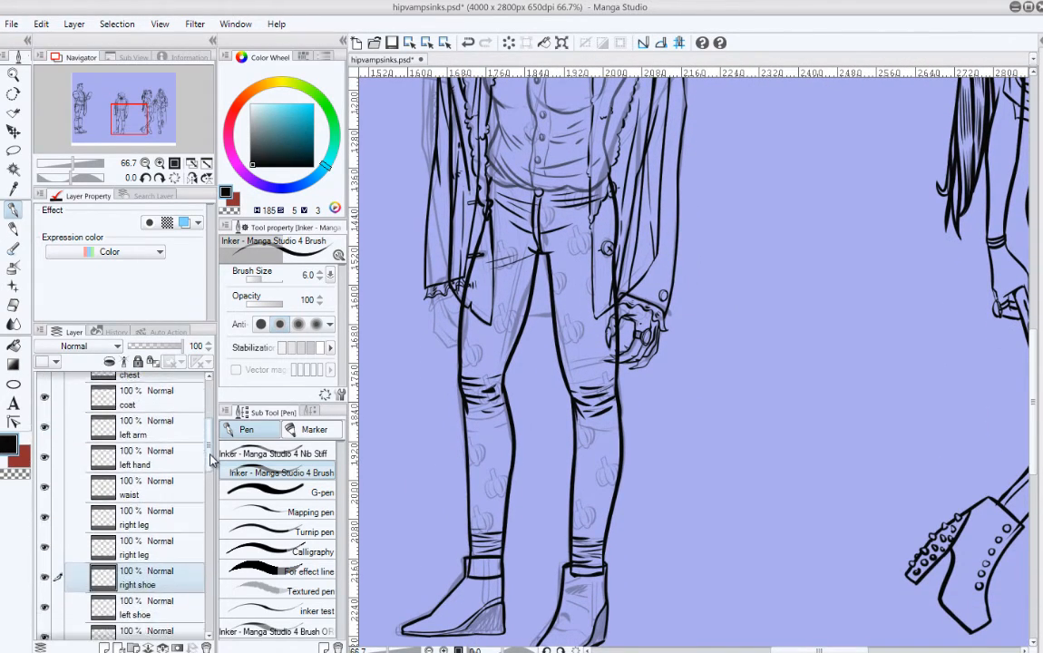
{"action": "left_click_drag", "start_coordinate": [216, 480], "coordinate": [214, 437]}
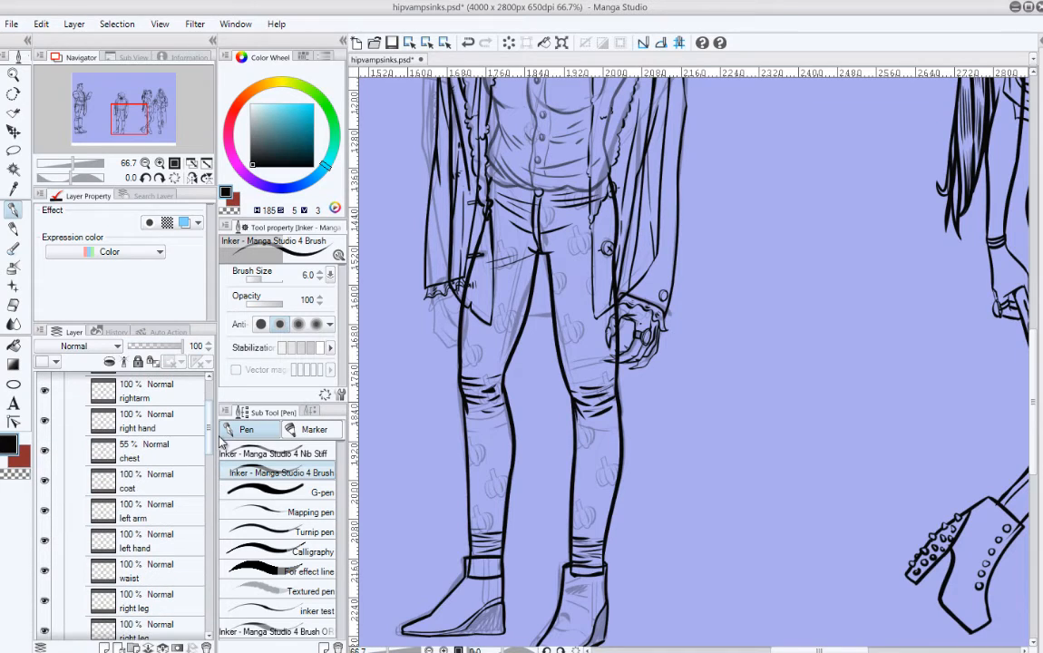
{"action": "left_click", "coordinate": [166, 486]}
{"action": "left_click", "coordinate": [43, 476]}
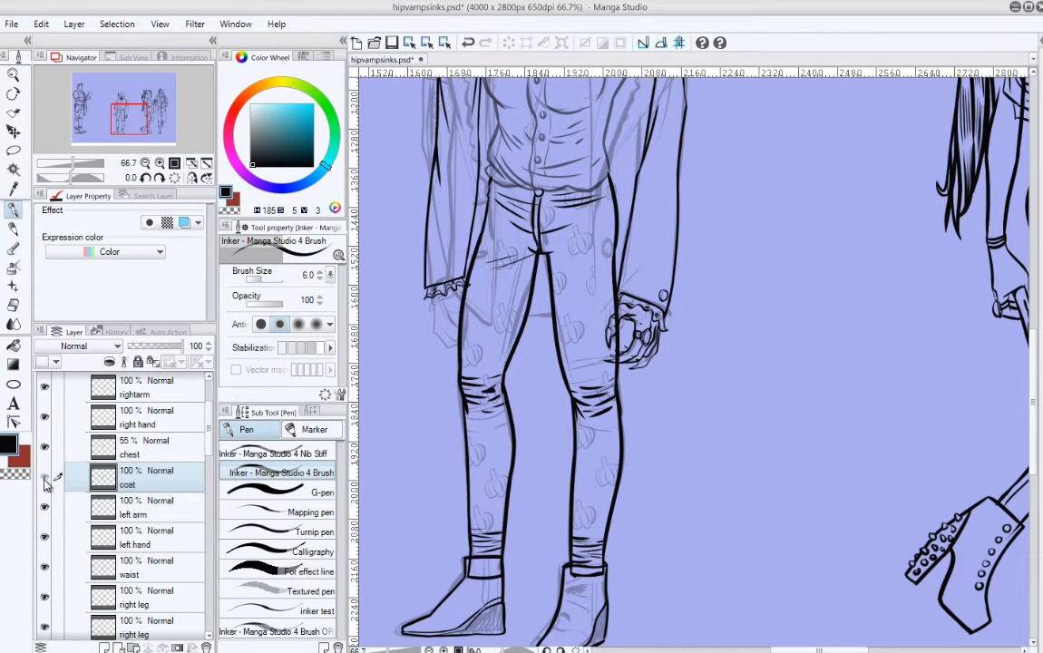
{"action": "left_click", "coordinate": [43, 475]}
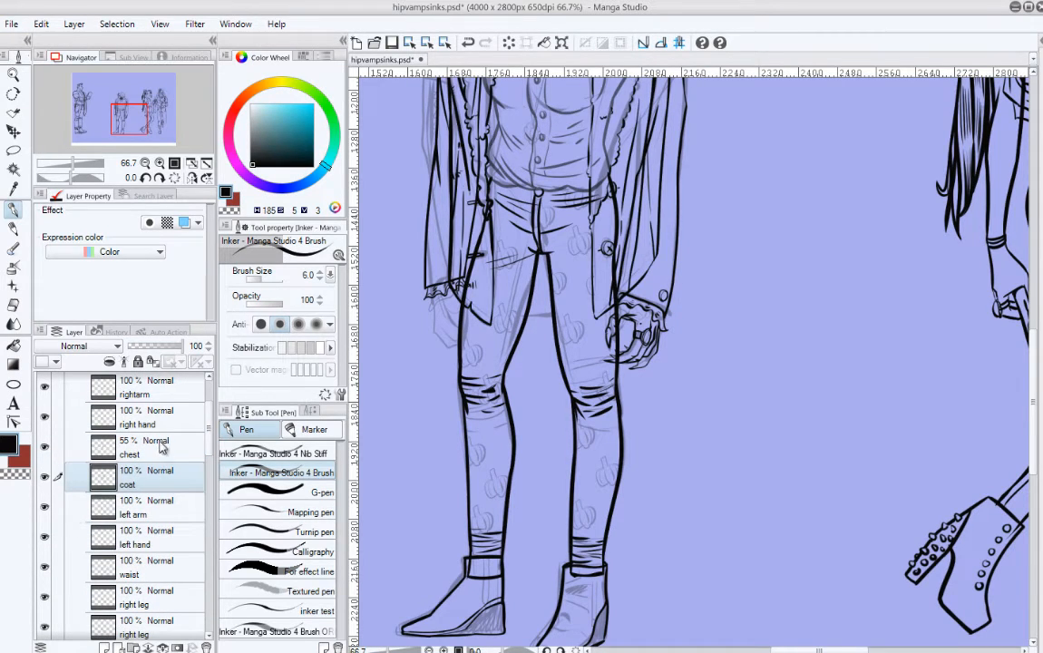
{"action": "left_click_drag", "start_coordinate": [145, 442], "coordinate": [166, 483]}
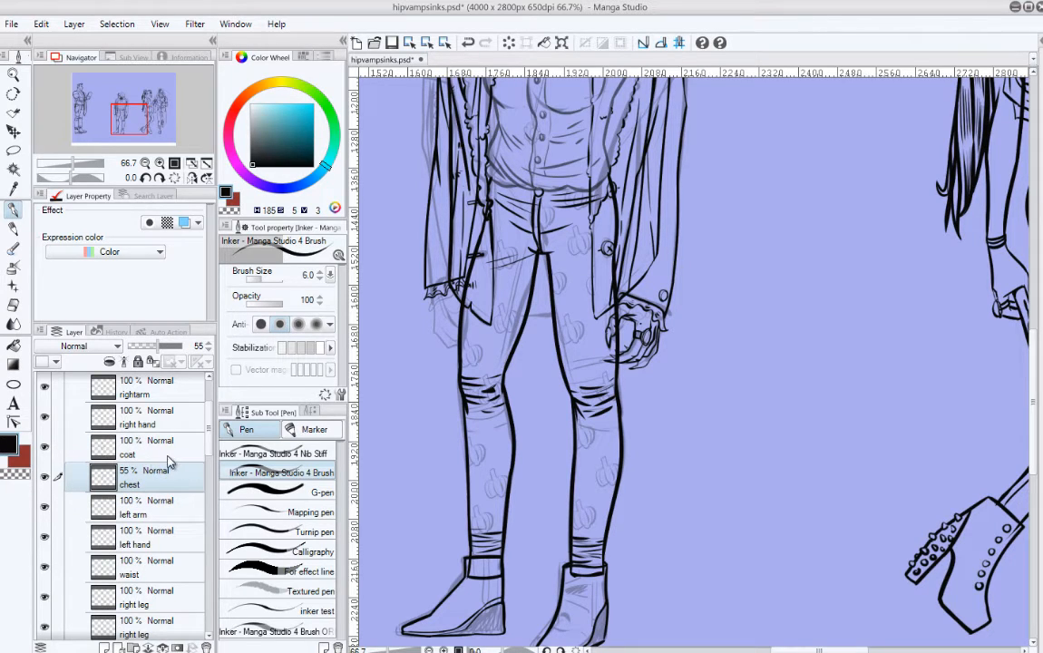
{"action": "left_click", "coordinate": [172, 453]}
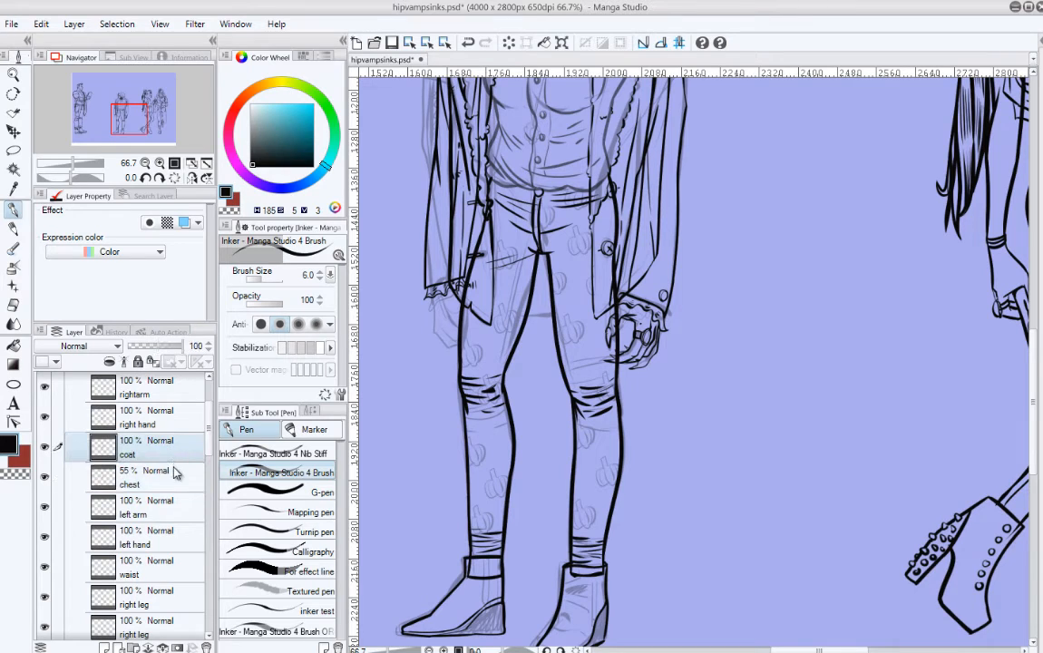
Step: Ink the coat's back hem between the thighs on the coat layer, redoing the stroke until it fits
{"action": "scroll", "coordinate": [568, 314], "scroll_direction": "up", "scroll_amount": 2}
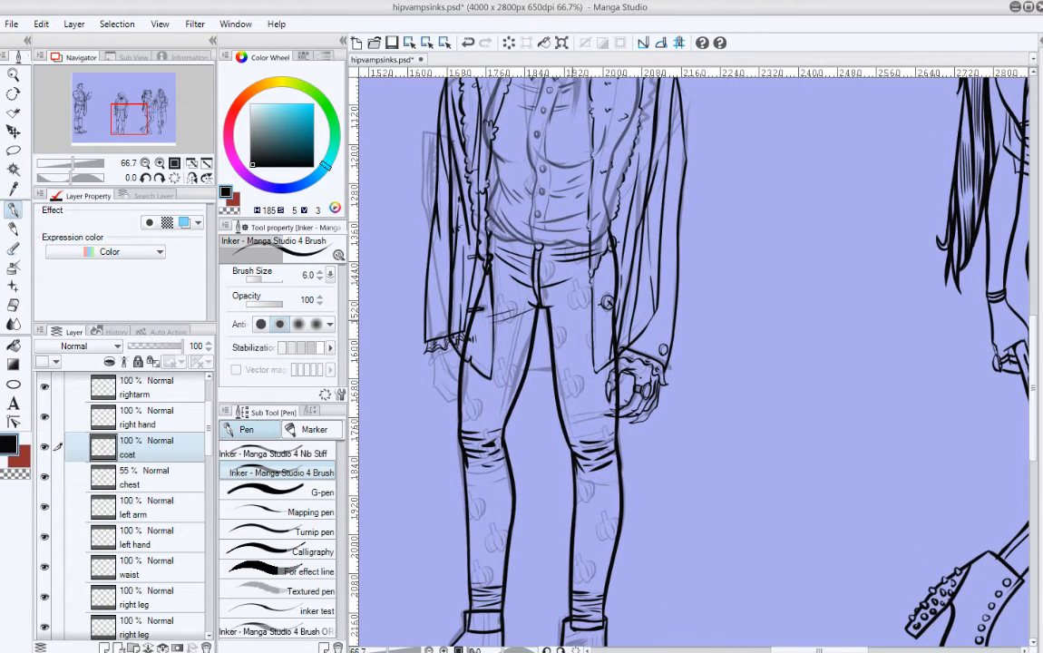
{"action": "left_click", "coordinate": [172, 476]}
{"action": "left_click", "coordinate": [178, 451]}
{"action": "key", "text": "p"}
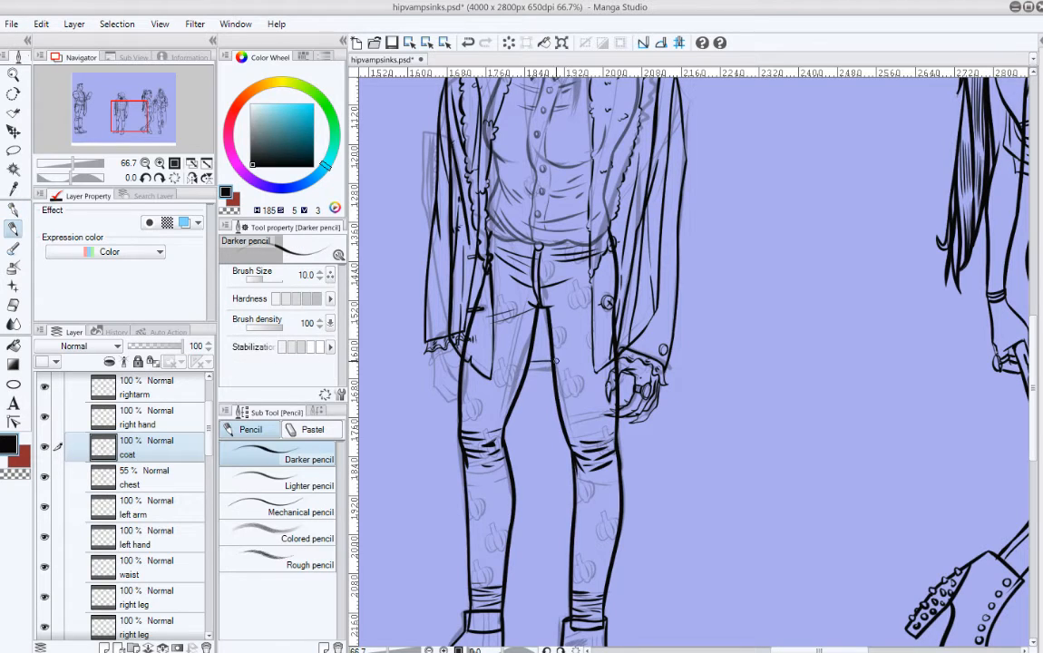
{"action": "key", "text": "ctrl+z"}
{"action": "key", "text": "p"}
{"action": "left_click_drag", "start_coordinate": [528, 368], "coordinate": [553, 373]}
{"action": "key", "text": "ctrl+z"}
{"action": "key", "text": "ctrl+z"}
{"action": "left_click_drag", "start_coordinate": [680, 408], "coordinate": [661, 293]}
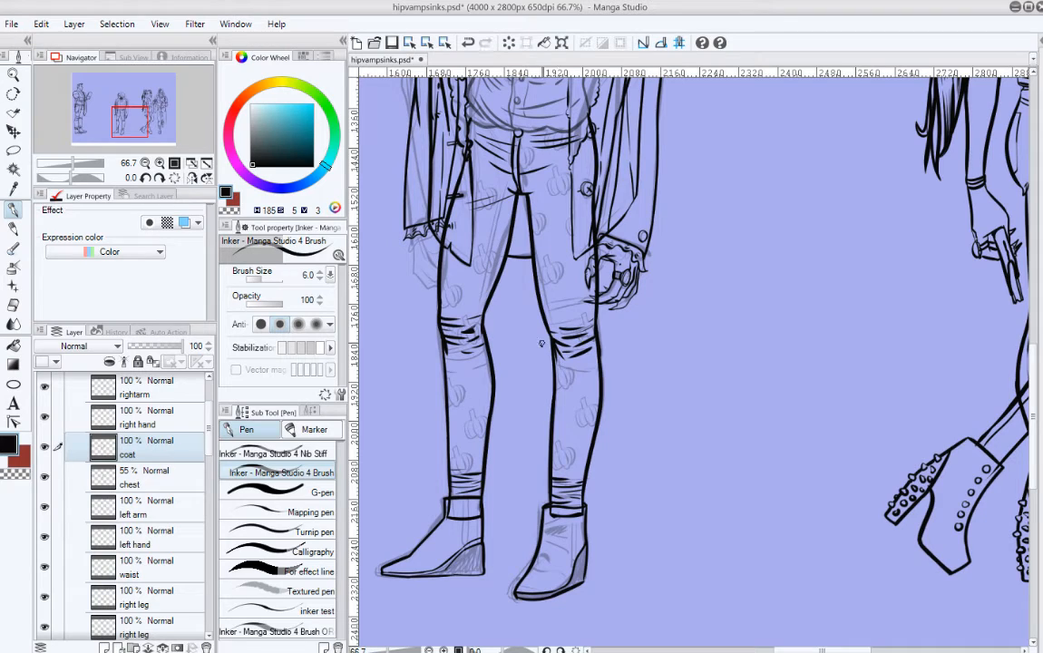
{"action": "key", "text": "ctrl+z"}
{"action": "left_click_drag", "start_coordinate": [639, 273], "coordinate": [682, 309]}
{"action": "scroll", "coordinate": [209, 456], "scroll_direction": "down", "scroll_amount": 2}
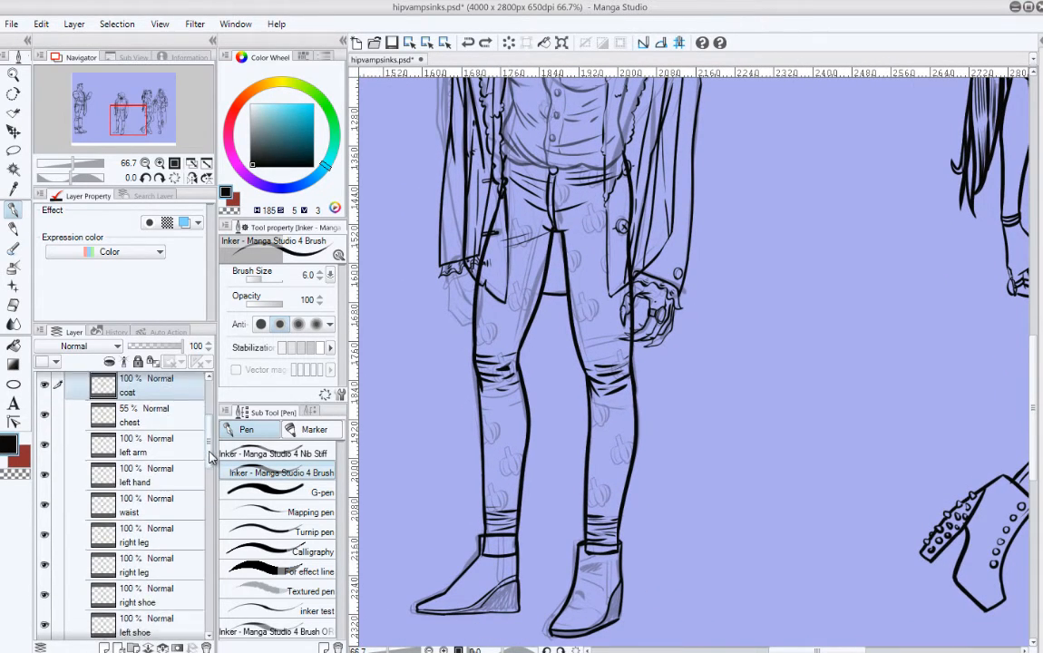
Step: Toggle the left arm and left hand layers off and on to check which ink each one holds
{"action": "scroll", "coordinate": [210, 456], "scroll_direction": "up", "scroll_amount": 4}
{"action": "scroll", "coordinate": [127, 544], "scroll_direction": "down", "scroll_amount": 2}
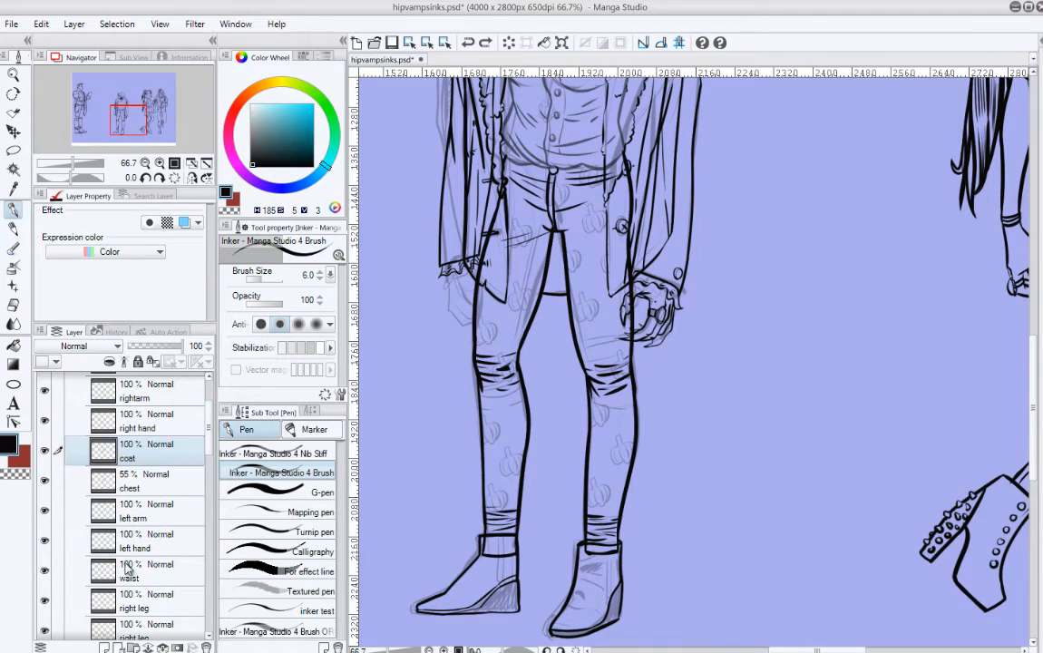
{"action": "scroll", "coordinate": [127, 566], "scroll_direction": "down", "scroll_amount": 2}
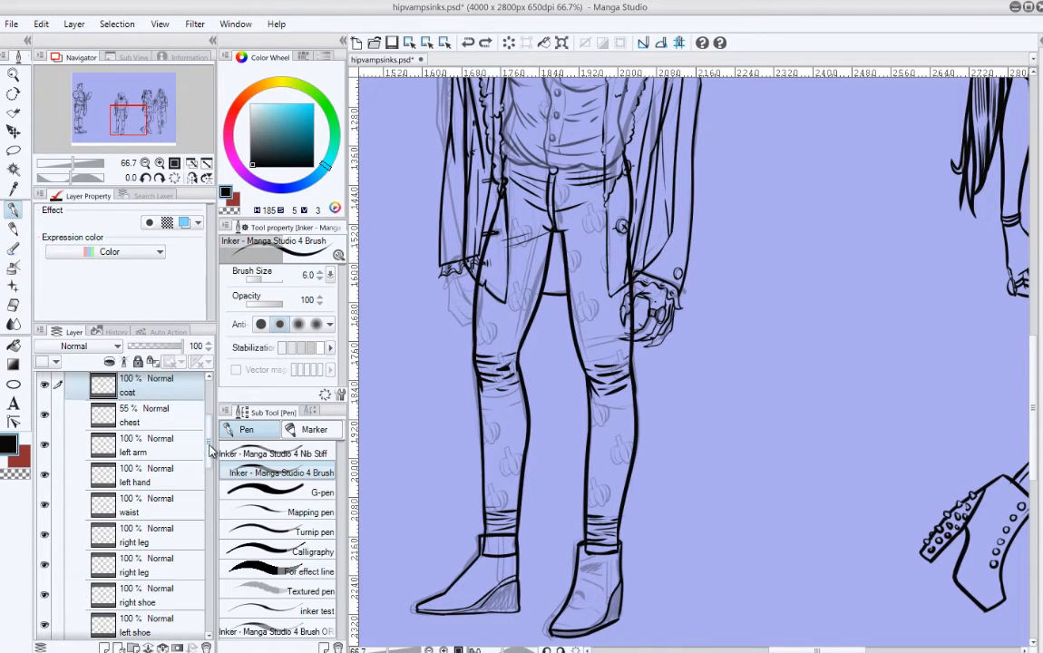
{"action": "left_click", "coordinate": [44, 446]}
{"action": "left_click", "coordinate": [45, 448]}
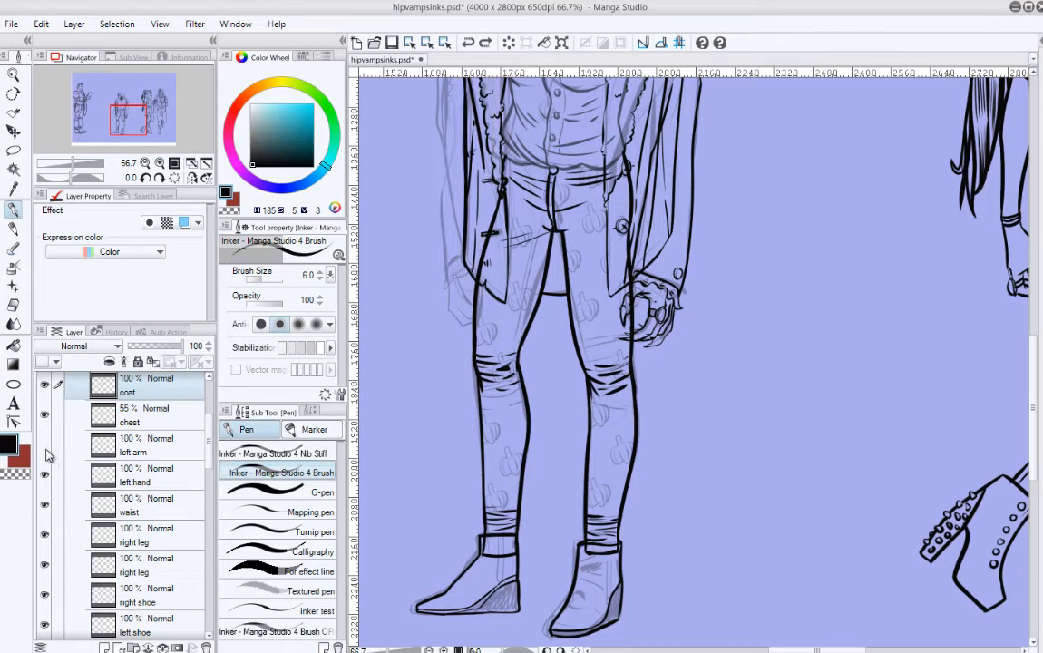
{"action": "left_click", "coordinate": [44, 445]}
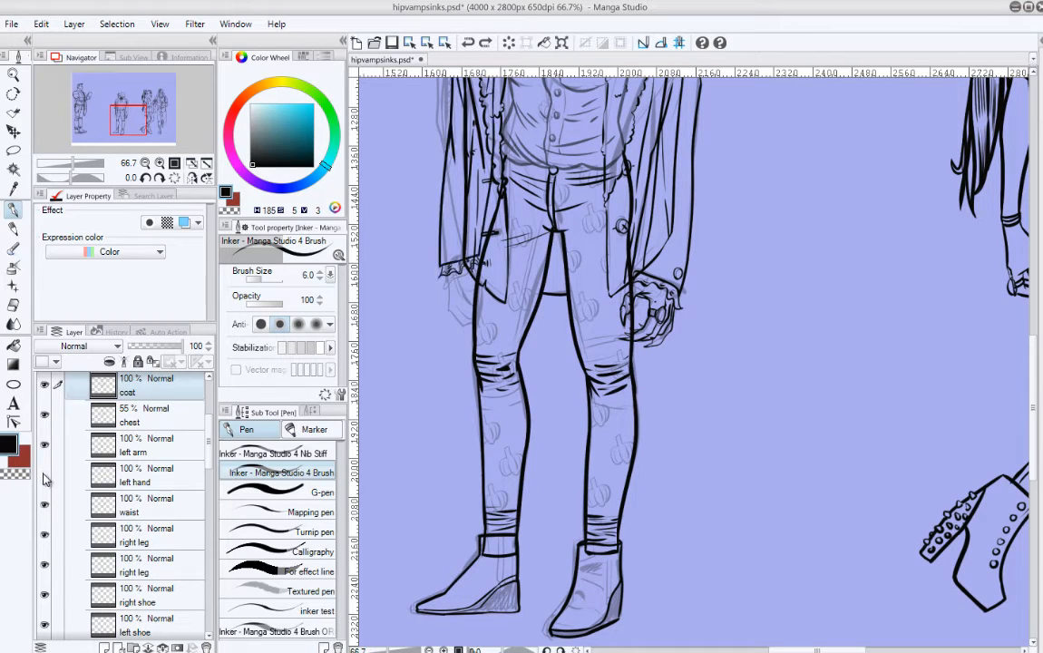
{"action": "left_click", "coordinate": [44, 474]}
Step: Hide the waist, leg, shin, shoe and coat layers to expose the sketch beneath them
{"action": "left_click_drag", "start_coordinate": [46, 512], "coordinate": [46, 612]}
{"action": "scroll", "coordinate": [186, 399], "scroll_direction": "down", "scroll_amount": 3}
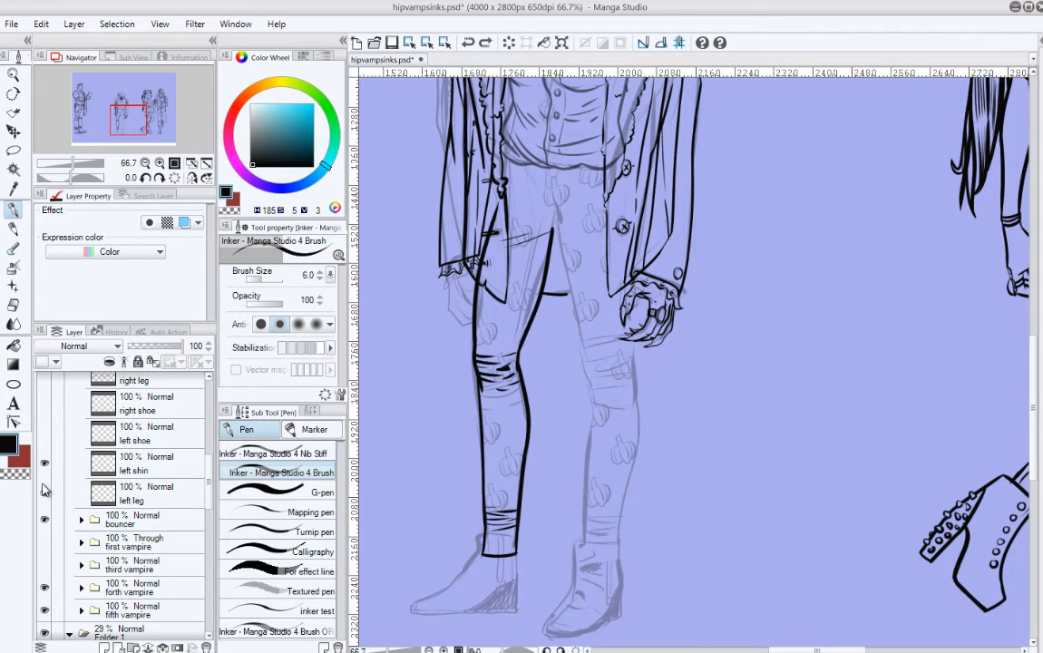
{"action": "left_click", "coordinate": [45, 463]}
{"action": "scroll", "coordinate": [182, 471], "scroll_direction": "up", "scroll_amount": 5}
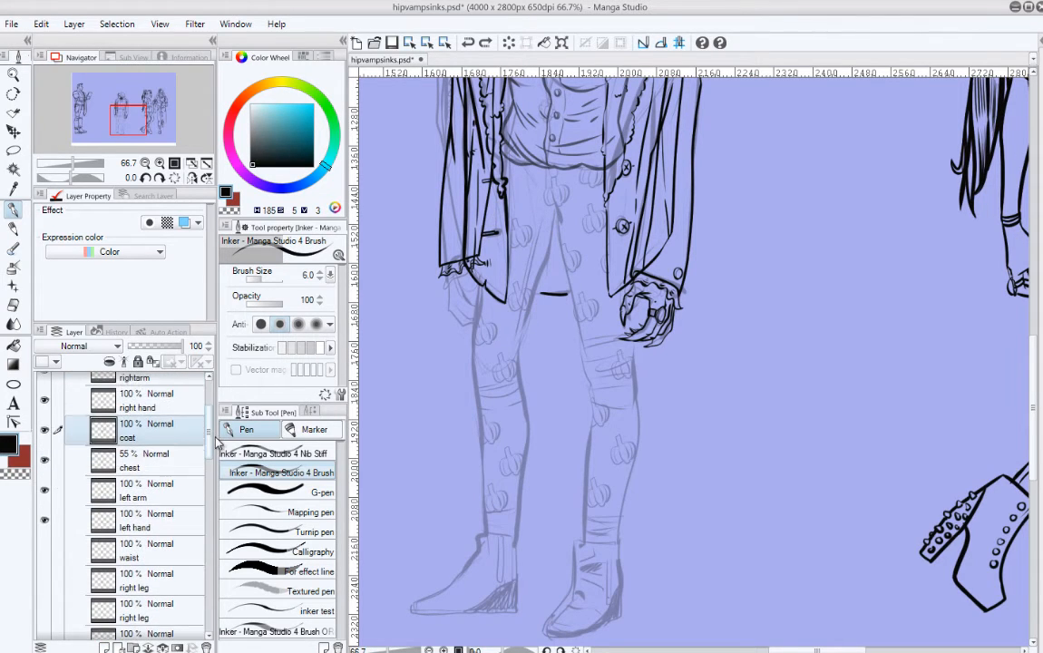
{"action": "scroll", "coordinate": [103, 478], "scroll_direction": "up", "scroll_amount": 2}
{"action": "left_click", "coordinate": [44, 468]}
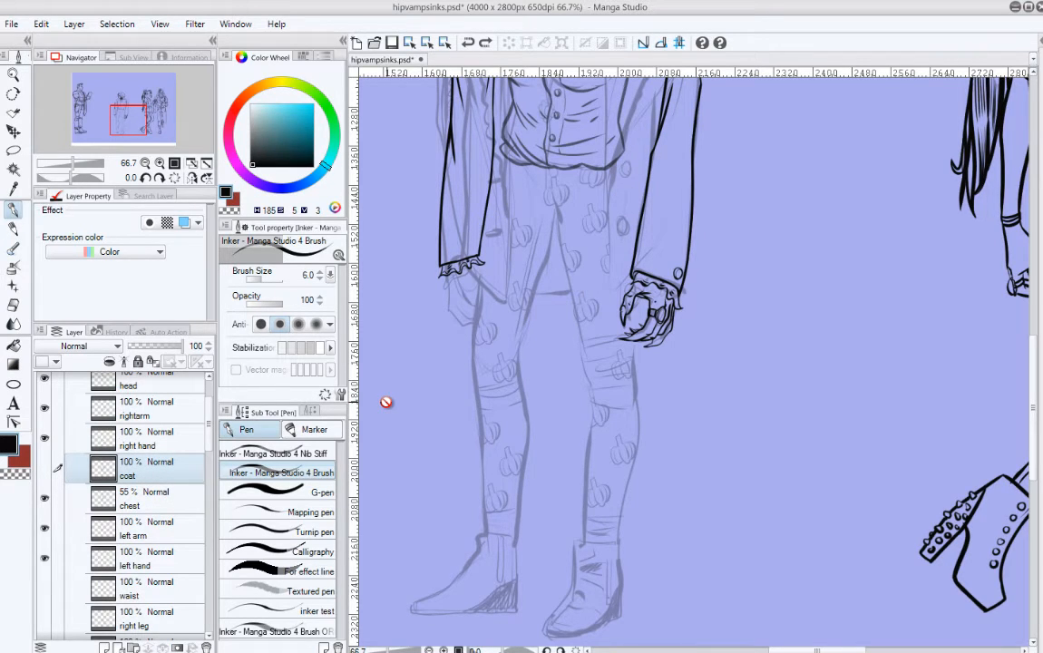
Step: Examine the upper body and toggle the coat and right hand layers to check what each contains
{"action": "left_click_drag", "start_coordinate": [531, 181], "coordinate": [628, 416]}
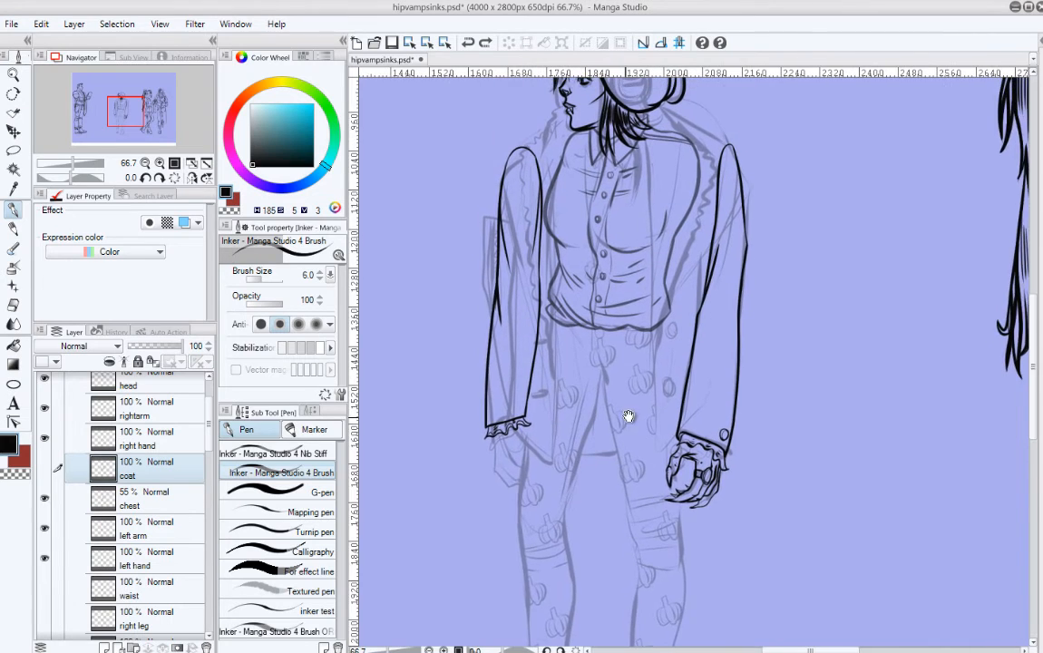
{"action": "mouse_move", "coordinate": [738, 369]}
{"action": "left_mouse_down"}
{"action": "mouse_move", "coordinate": [698, 418]}
{"action": "mouse_move", "coordinate": [698, 368]}
{"action": "mouse_move", "coordinate": [724, 294]}
{"action": "left_mouse_up"}
{"action": "key", "text": "p"}
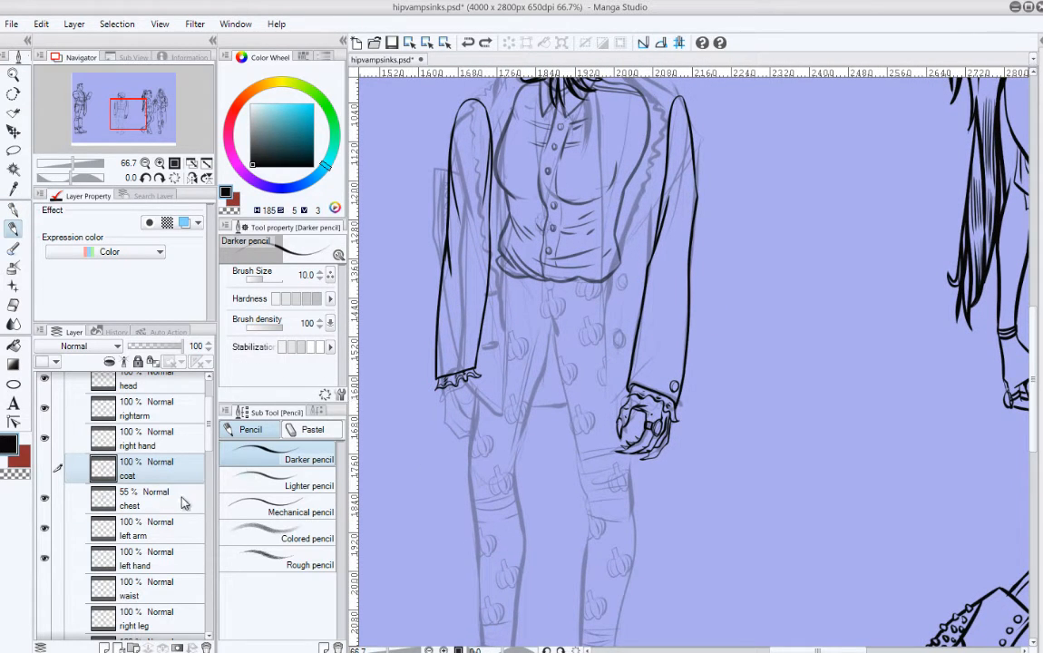
{"action": "left_click", "coordinate": [45, 469]}
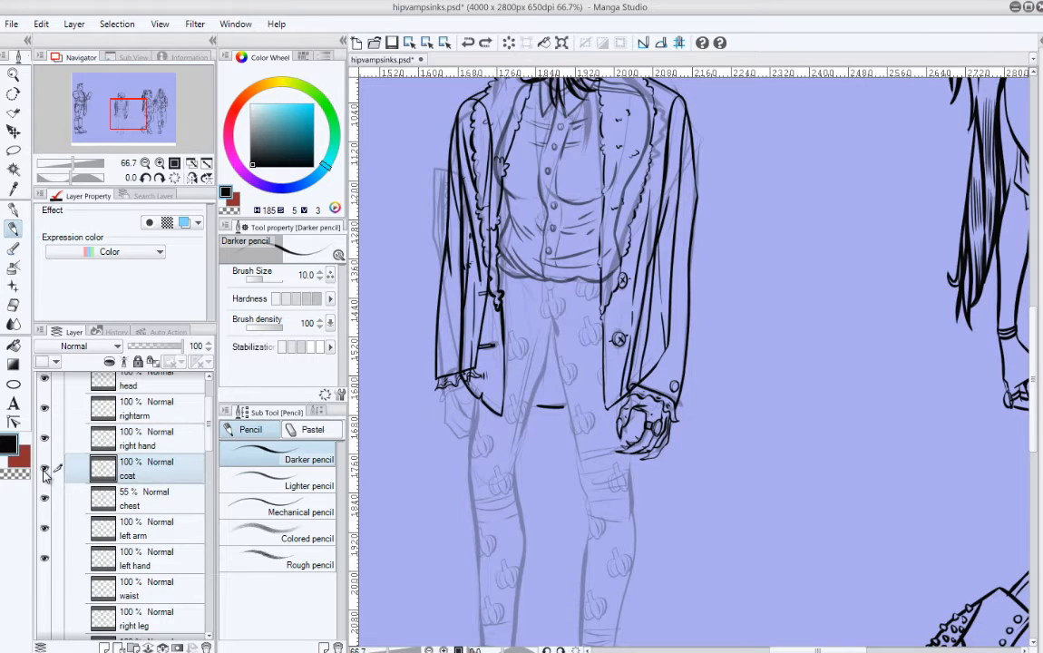
{"action": "left_click", "coordinate": [44, 470]}
{"action": "left_click", "coordinate": [154, 439]}
{"action": "left_click", "coordinate": [45, 439]}
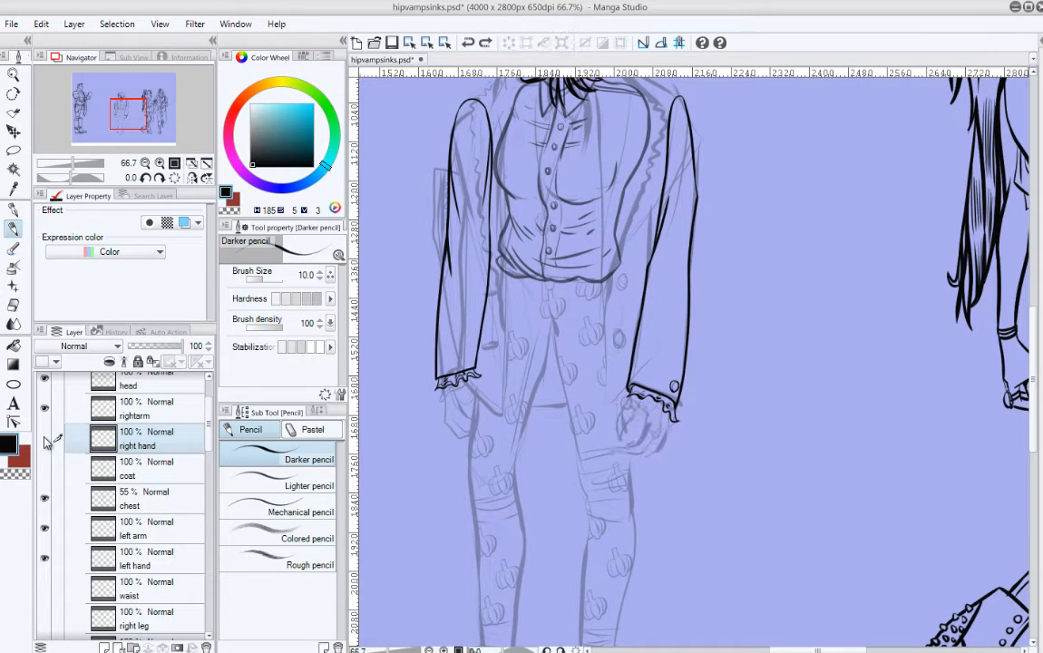
{"action": "left_click", "coordinate": [44, 439]}
{"action": "scroll", "coordinate": [188, 443], "scroll_direction": "down", "scroll_amount": 3}
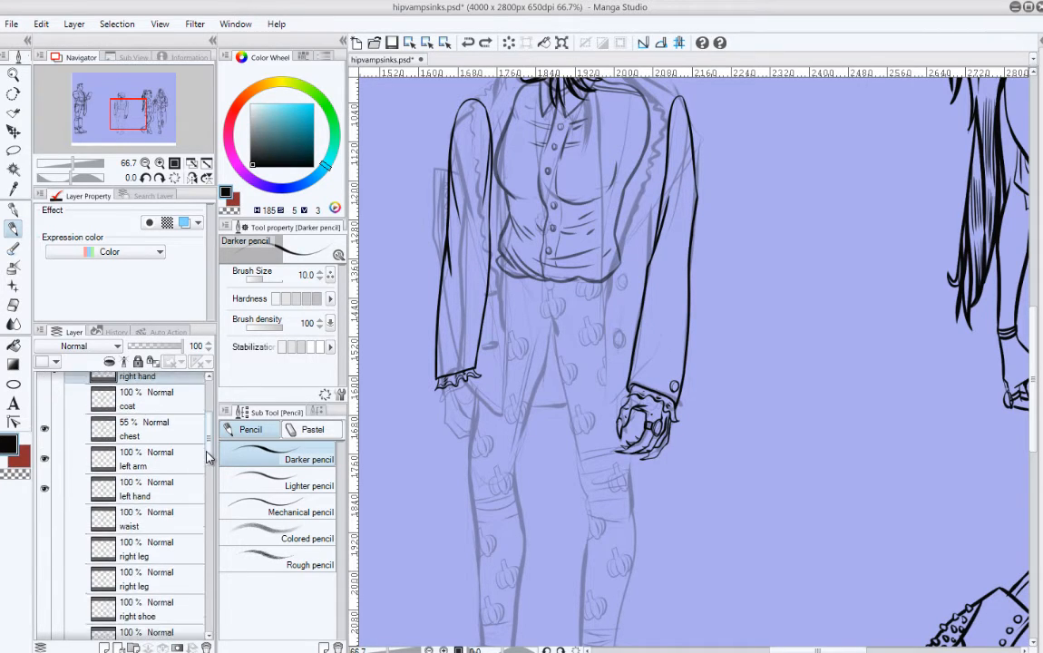
{"action": "scroll", "coordinate": [207, 456], "scroll_direction": "up", "scroll_amount": 1}
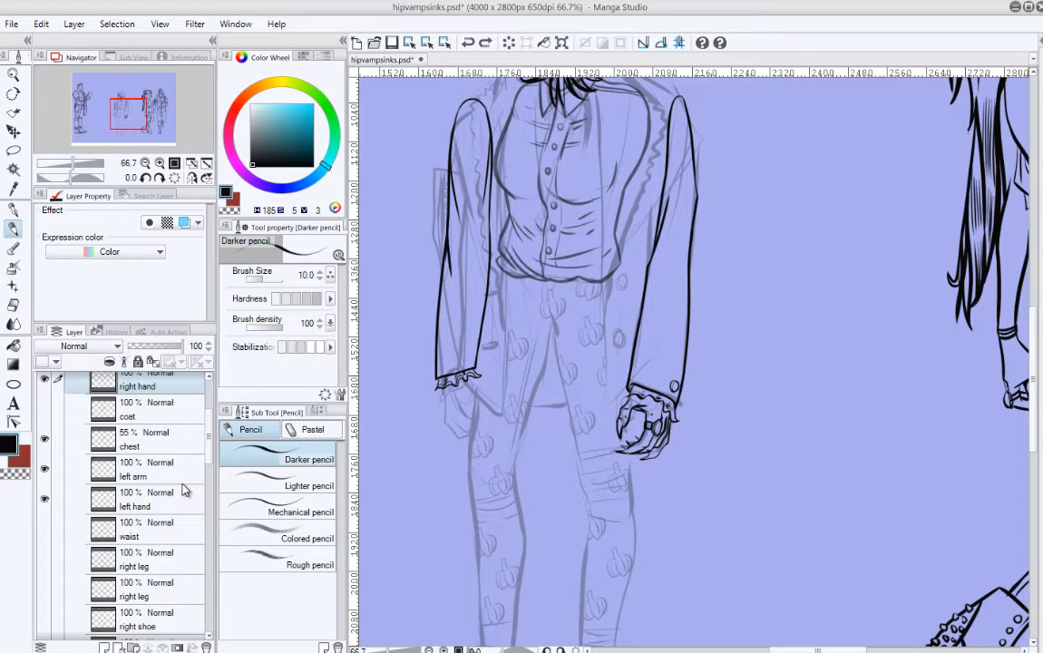
{"action": "scroll", "coordinate": [195, 451], "scroll_direction": "up", "scroll_amount": 1}
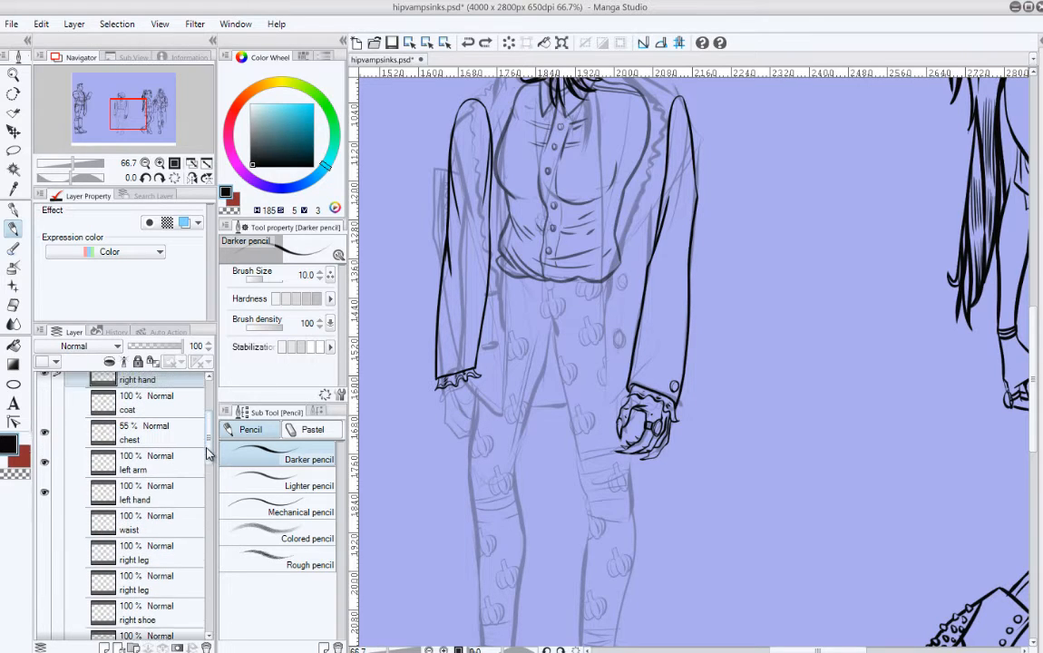
Step: Hide the chest layer, check the left arm layer's contents, and make the left hand layer active
{"action": "left_click", "coordinate": [195, 451]}
{"action": "left_click", "coordinate": [45, 447]}
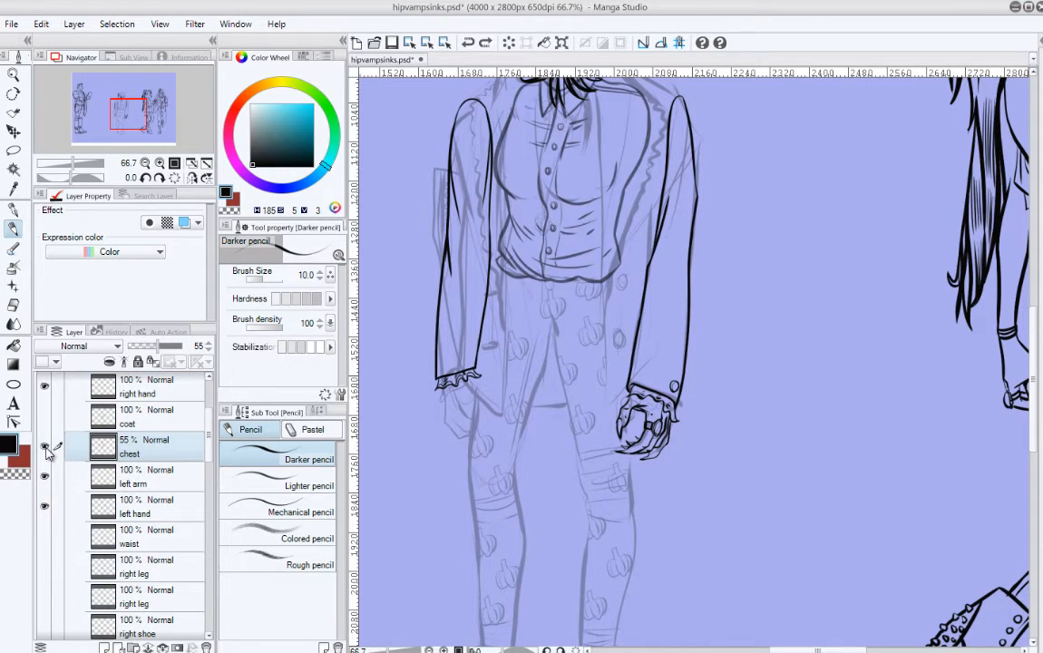
{"action": "left_click", "coordinate": [45, 448]}
{"action": "left_click", "coordinate": [46, 447]}
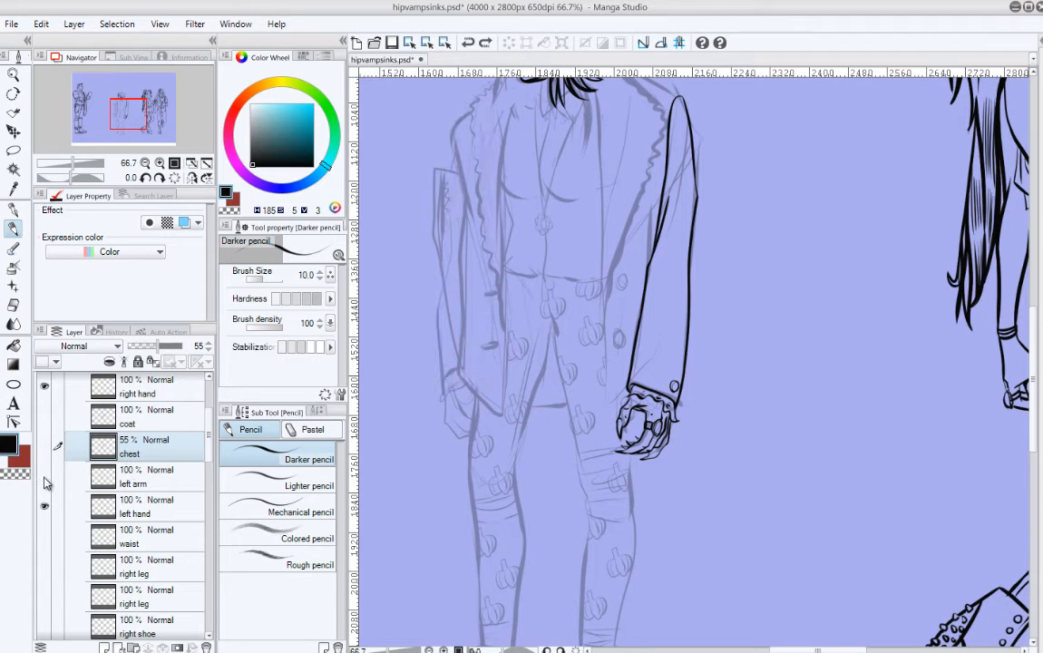
{"action": "left_click", "coordinate": [154, 503]}
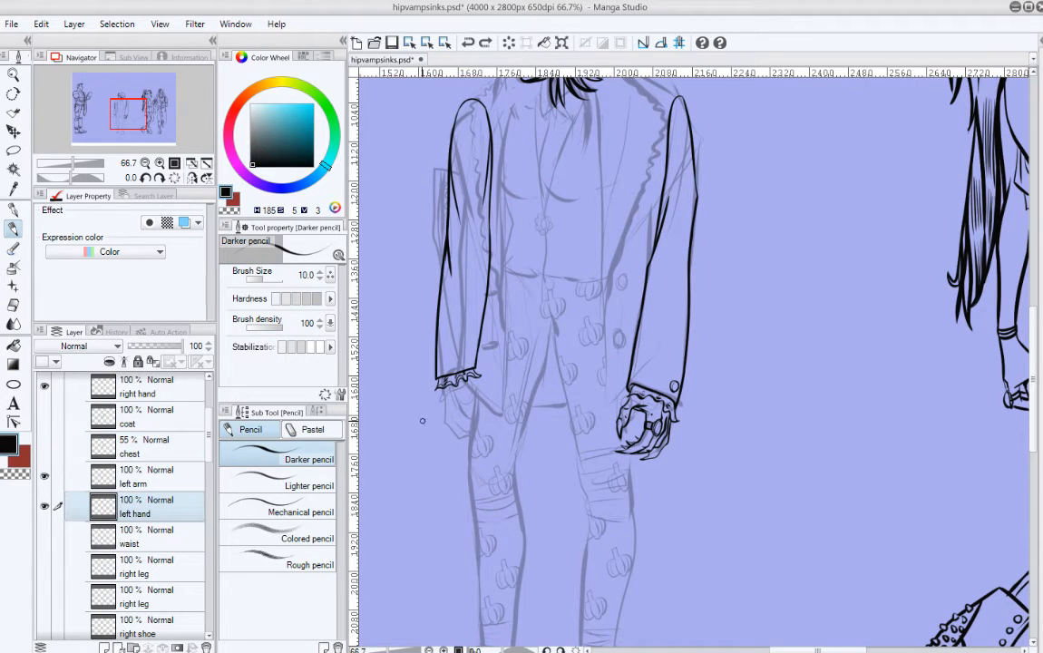
Step: Ink the outer edge of the left hand below the ruffled cuff, retrying the strokes until they follow the sketch
{"action": "left_click_drag", "start_coordinate": [458, 443], "coordinate": [466, 418]}
{"action": "key", "text": "p"}
{"action": "left_click_drag", "start_coordinate": [454, 363], "coordinate": [450, 401]}
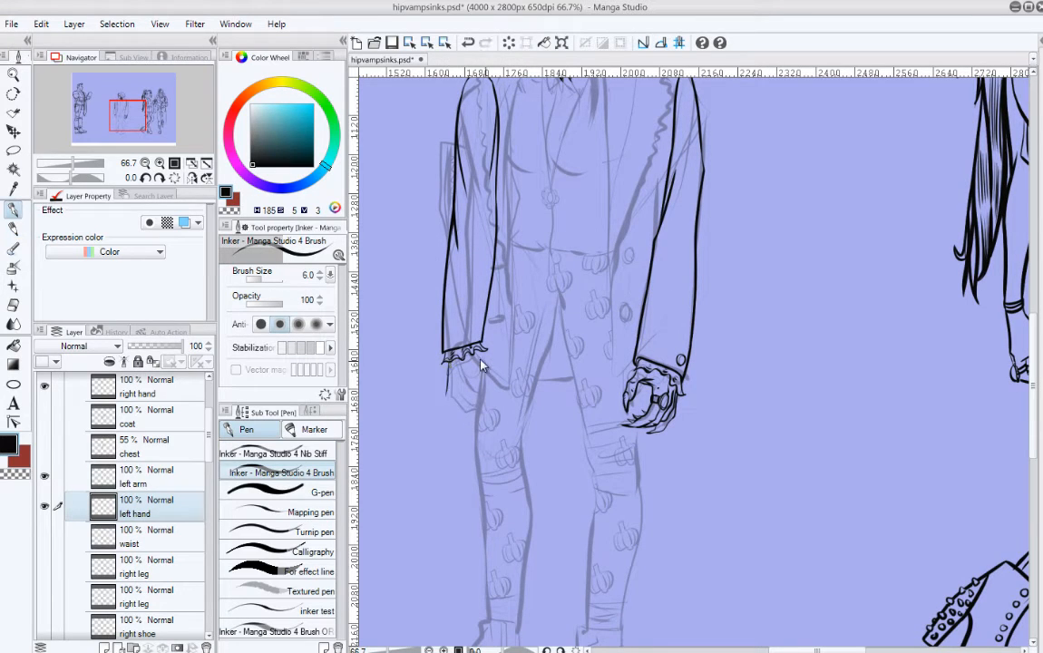
{"action": "key", "text": "ctrl+z"}
{"action": "key", "text": "ctrl+z"}
{"action": "mouse_move", "coordinate": [456, 362]}
{"action": "left_mouse_down"}
{"action": "mouse_move", "coordinate": [450, 397]}
{"action": "mouse_move", "coordinate": [470, 397]}
{"action": "mouse_move", "coordinate": [462, 388]}
{"action": "mouse_move", "coordinate": [473, 379]}
{"action": "left_mouse_up"}
{"action": "key", "text": "ctrl+z"}
{"action": "key", "text": "ctrl+z"}
{"action": "key", "text": "ctrl+z"}
{"action": "key", "text": "ctrl+z"}
{"action": "key", "text": "ctrl+z"}
{"action": "key", "text": "ctrl+z"}
{"action": "key", "text": "ctrl+z"}
{"action": "key", "text": "ctrl+z"}
{"action": "key", "text": "ctrl+z"}
Step: Ink the left hand's knuckles and lower edge, erasing and redrawing strokes that do not fit
{"action": "mouse_move", "coordinate": [446, 380]}
{"action": "left_mouse_down"}
{"action": "mouse_move", "coordinate": [450, 419]}
{"action": "mouse_move", "coordinate": [475, 425]}
{"action": "mouse_move", "coordinate": [481, 413]}
{"action": "left_mouse_up"}
{"action": "key", "text": "ctrl+z"}
{"action": "key", "text": "ctrl+z"}
{"action": "key", "text": "e"}
{"action": "left_click", "coordinate": [466, 390]}
{"action": "key", "text": "p"}
{"action": "key", "text": "ctrl+z"}
{"action": "key", "text": "ctrl+z"}
{"action": "mouse_move", "coordinate": [456, 410]}
{"action": "left_mouse_down"}
{"action": "mouse_move", "coordinate": [470, 416]}
{"action": "mouse_move", "coordinate": [457, 398]}
{"action": "mouse_move", "coordinate": [456, 410]}
{"action": "left_mouse_up"}
{"action": "key", "text": "ctrl+z"}
{"action": "key", "text": "ctrl+z"}
Step: Transform the left hand's ink, shifting it slightly outward beneath the sleeve cuff
{"action": "key", "text": "r"}
{"action": "left_click_drag", "start_coordinate": [444, 359], "coordinate": [541, 361]}
{"action": "key", "text": "p"}
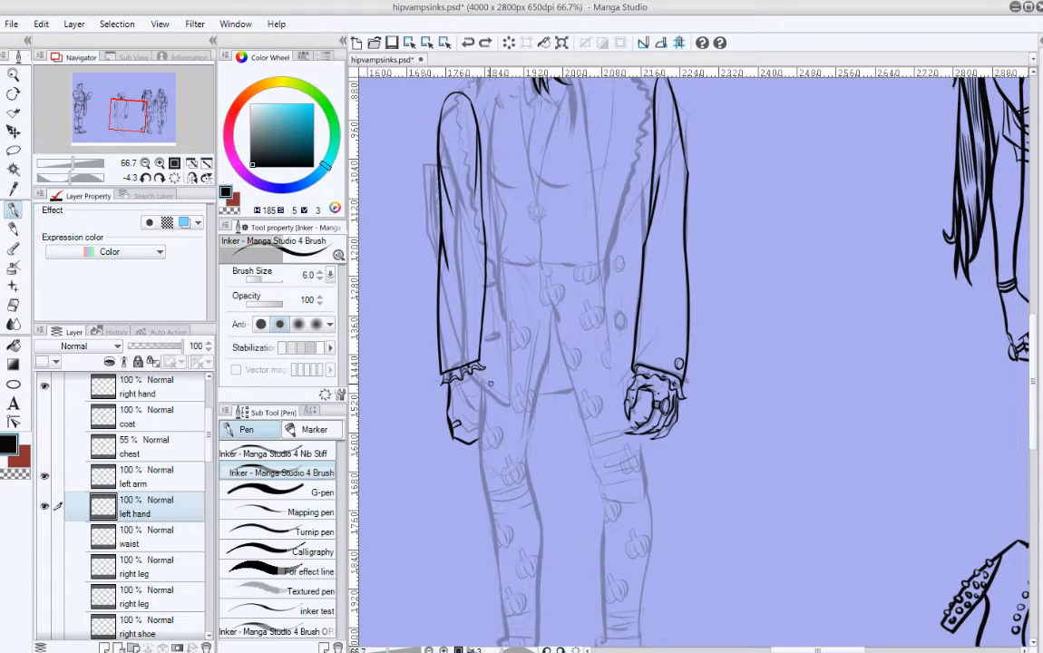
{"action": "key", "text": "ctrl+t"}
{"action": "left_click_drag", "start_coordinate": [483, 394], "coordinate": [493, 408]}
{"action": "key", "text": "Return"}
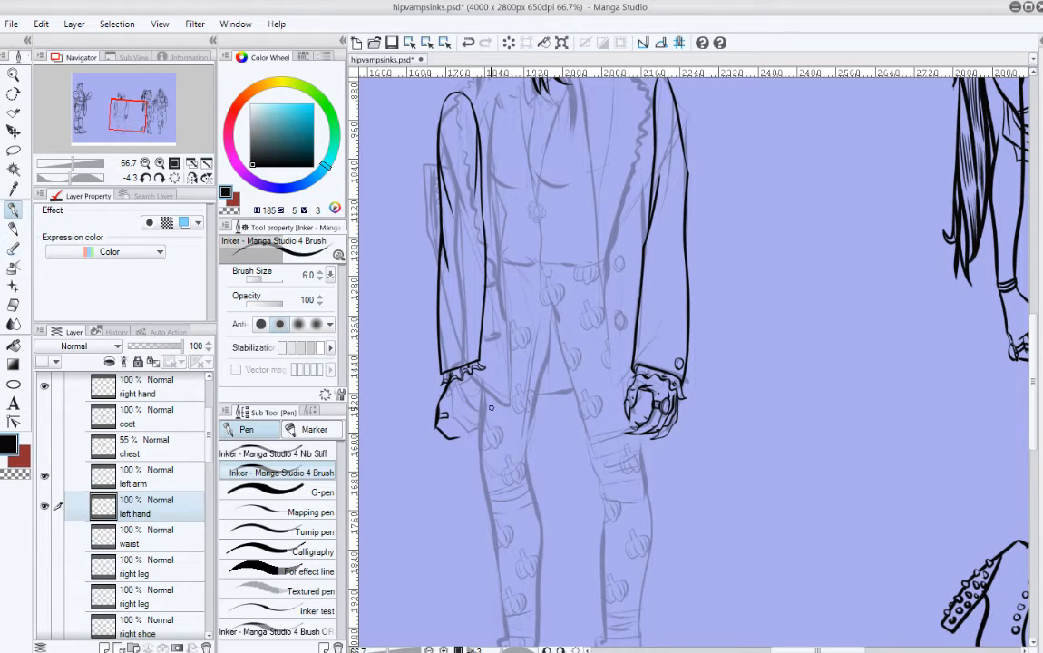
Step: Ink the left hand's thumb and inner edge below the cuff, comparing the strokes with undo and redo
{"action": "key", "text": "p"}
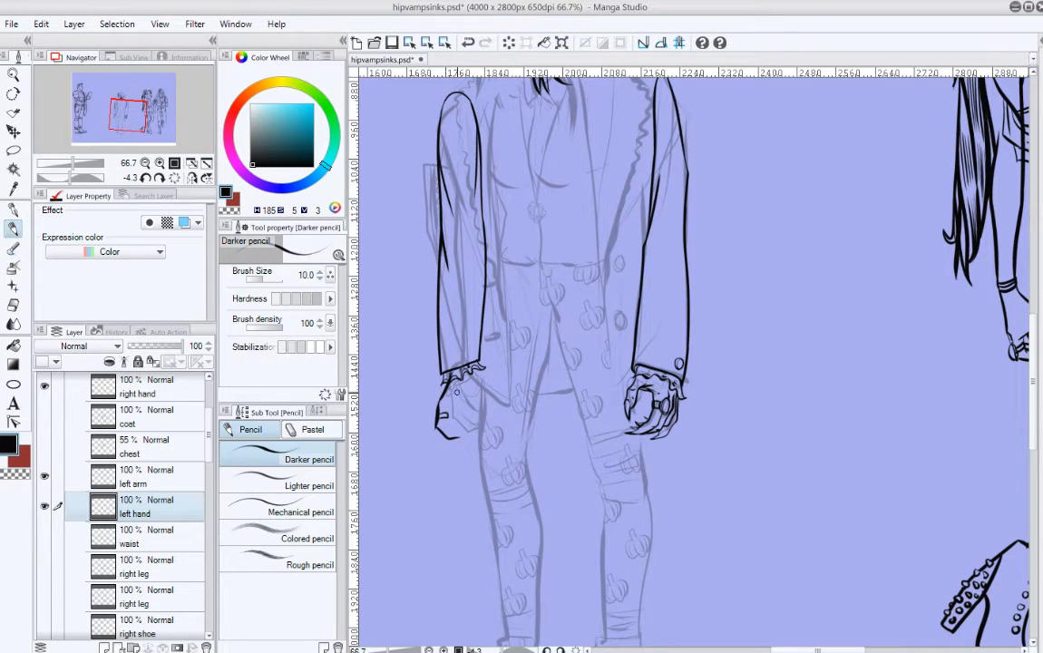
{"action": "key", "text": "p"}
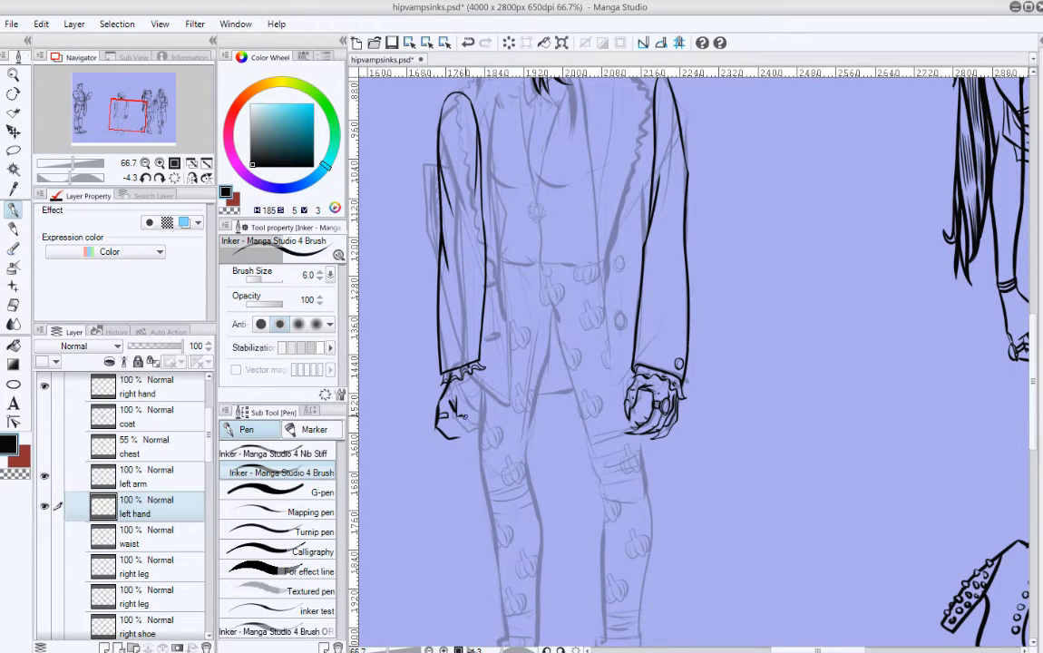
{"action": "key", "text": "ctrl+z"}
{"action": "key", "text": "ctrl+y"}
{"action": "key", "text": "ctrl+z"}
{"action": "key", "text": "ctrl+y"}
{"action": "key", "text": "ctrl+z"}
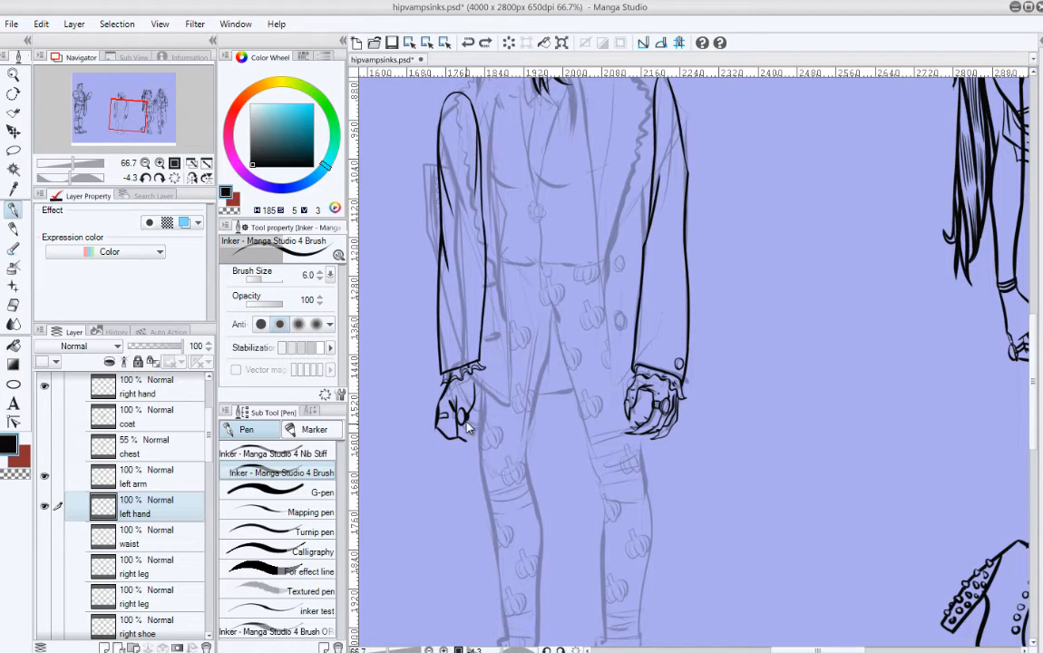
Step: Redraw the strokes around the left hand's thumb and curled fingers to close the hand's outline
{"action": "key", "text": "ctrl+z"}
{"action": "key", "text": "ctrl+z"}
{"action": "left_click_drag", "start_coordinate": [478, 427], "coordinate": [474, 426]}
{"action": "left_click_drag", "start_coordinate": [469, 423], "coordinate": [485, 428]}
{"action": "key", "text": "ctrl+z"}
{"action": "mouse_move", "coordinate": [503, 415]}
{"action": "left_mouse_down"}
{"action": "mouse_move", "coordinate": [479, 368]}
{"action": "mouse_move", "coordinate": [488, 356]}
{"action": "left_mouse_up"}
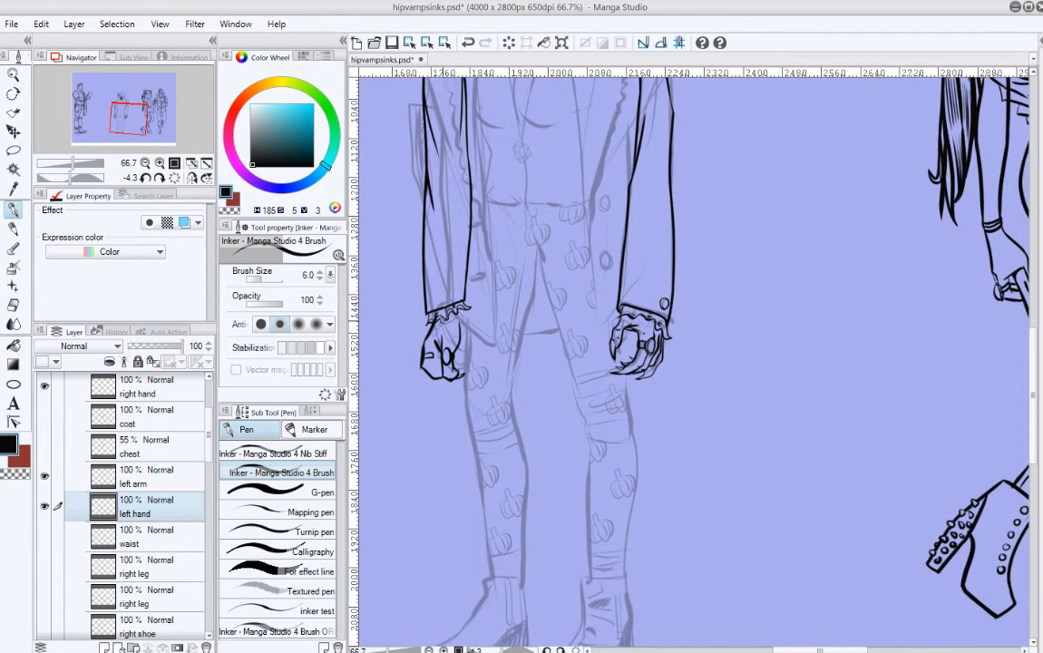
Step: Erase and redraw the lower edge of the left hand, undoing strokes that do not fit
{"action": "key", "text": "e"}
{"action": "mouse_move", "coordinate": [432, 373]}
{"action": "left_mouse_down"}
{"action": "mouse_move", "coordinate": [422, 361]}
{"action": "mouse_move", "coordinate": [435, 353]}
{"action": "mouse_move", "coordinate": [426, 368]}
{"action": "left_mouse_up"}
{"action": "key", "text": "p"}
{"action": "key", "text": "ctrl+z"}
{"action": "key", "text": "ctrl+z"}
{"action": "left_click_drag", "start_coordinate": [429, 372], "coordinate": [455, 394]}
{"action": "key", "text": "ctrl+z"}
{"action": "key", "text": "ctrl+z"}
Step: Scale the left hand's ink to 88 percent in width and height and fit it beneath the sleeve cuff
{"action": "key", "text": "k"}
{"action": "left_click_drag", "start_coordinate": [456, 363], "coordinate": [463, 360]}
{"action": "key", "text": "ctrl+t"}
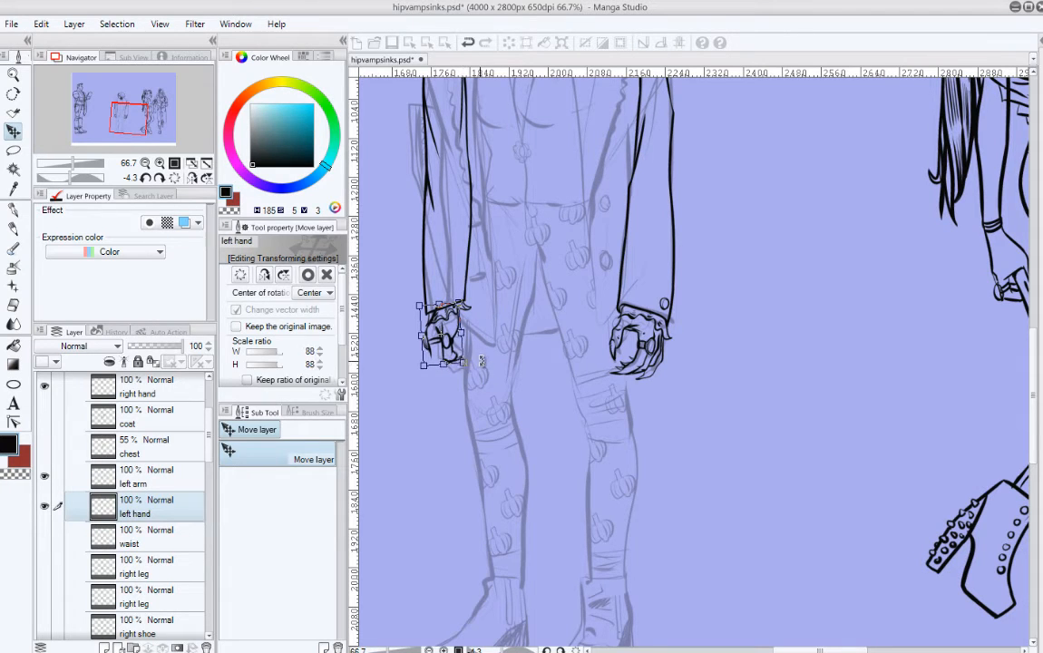
{"action": "key", "text": "Return"}
{"action": "key", "text": "p"}
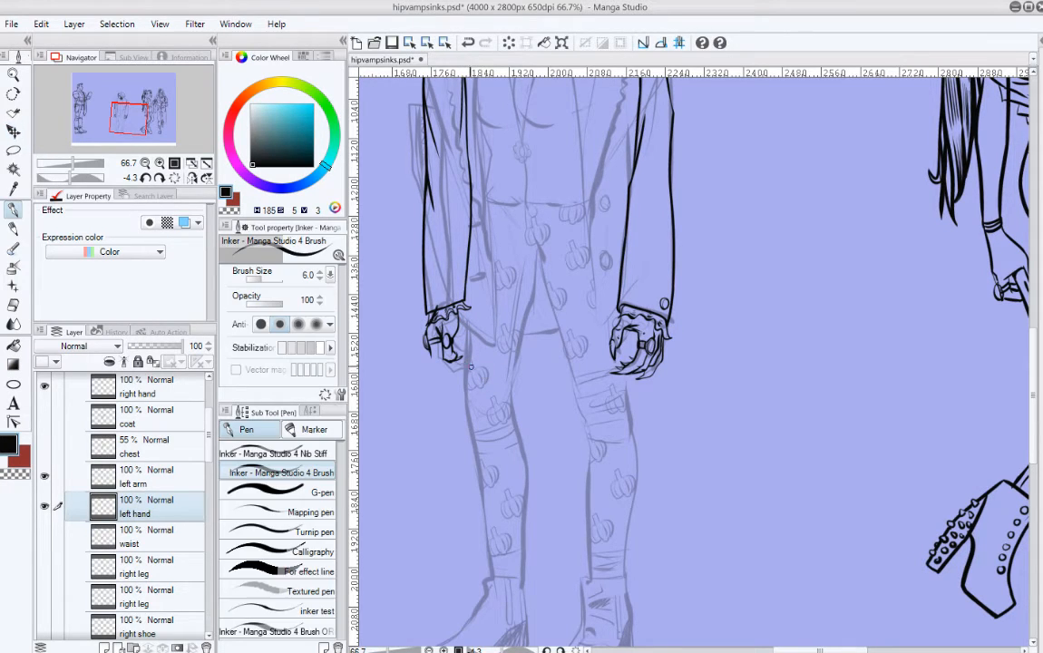
Step: Ink the left hand's lower edge and inward-pointing fingers with the Inker brush, undoing and redrawing strokes
{"action": "key", "text": "ctrl+z"}
{"action": "left_click_drag", "start_coordinate": [432, 356], "coordinate": [460, 368]}
{"action": "key", "text": "ctrl+z"}
{"action": "mouse_move", "coordinate": [444, 370]}
{"action": "left_mouse_down"}
{"action": "mouse_move", "coordinate": [464, 372]}
{"action": "mouse_move", "coordinate": [448, 359]}
{"action": "left_mouse_up"}
{"action": "key", "text": "ctrl+z"}
{"action": "key", "text": "ctrl+z"}
{"action": "mouse_move", "coordinate": [463, 316]}
{"action": "left_mouse_down"}
{"action": "mouse_move", "coordinate": [476, 340]}
{"action": "mouse_move", "coordinate": [475, 350]}
{"action": "mouse_move", "coordinate": [464, 337]}
{"action": "mouse_move", "coordinate": [466, 356]}
{"action": "mouse_move", "coordinate": [490, 357]}
{"action": "mouse_move", "coordinate": [465, 361]}
{"action": "left_mouse_up"}
{"action": "key", "text": "ctrl+z"}
{"action": "key", "text": "ctrl+z"}
{"action": "key", "text": "ctrl+z"}
{"action": "key", "text": "ctrl+z"}
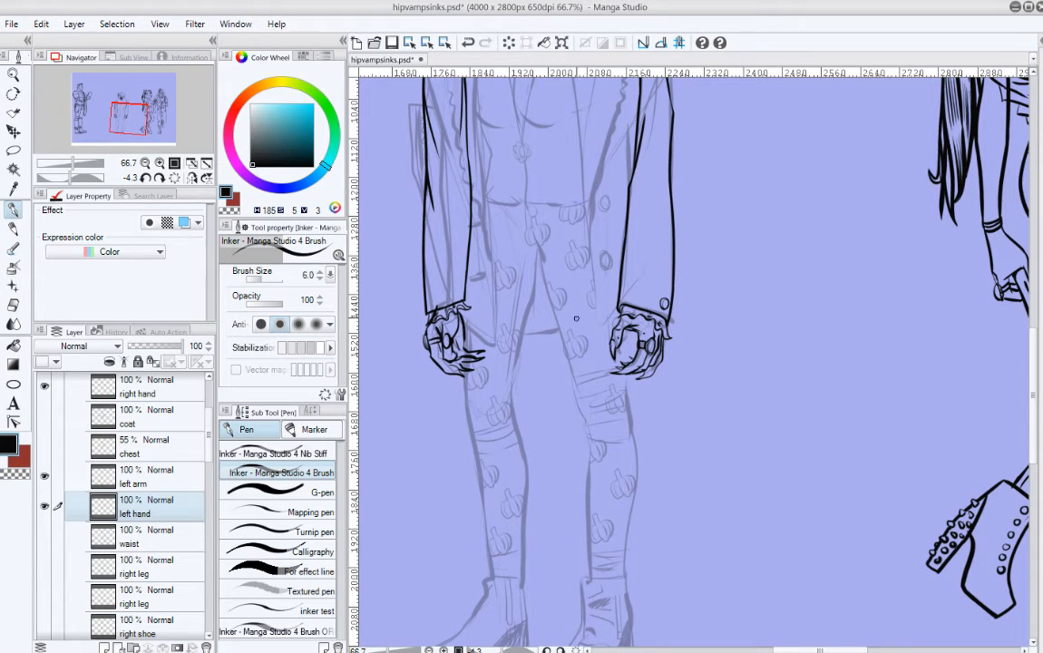
Step: Erase all of the left hand's ink below the sleeve cuff with the Hard eraser
{"action": "key", "text": "ctrl+z"}
{"action": "key", "text": "e"}
{"action": "mouse_move", "coordinate": [458, 357]}
{"action": "left_mouse_down"}
{"action": "mouse_move", "coordinate": [418, 350]}
{"action": "mouse_move", "coordinate": [467, 298]}
{"action": "mouse_move", "coordinate": [438, 305]}
{"action": "mouse_move", "coordinate": [402, 354]}
{"action": "mouse_move", "coordinate": [434, 359]}
{"action": "mouse_move", "coordinate": [503, 320]}
{"action": "mouse_move", "coordinate": [460, 379]}
{"action": "left_mouse_up"}
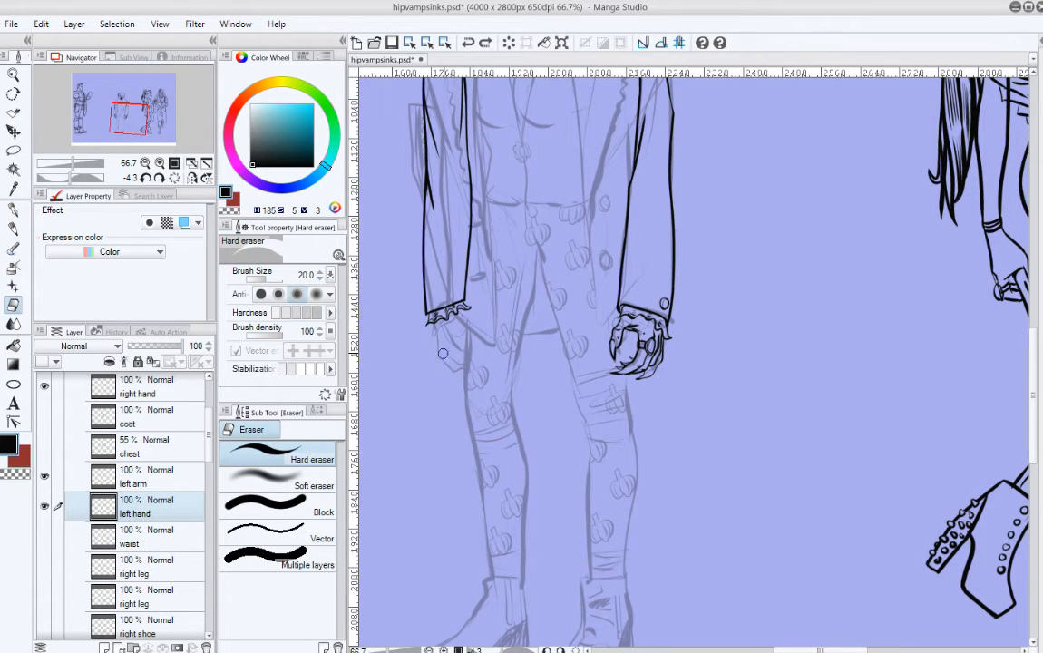
{"action": "key", "text": "p"}
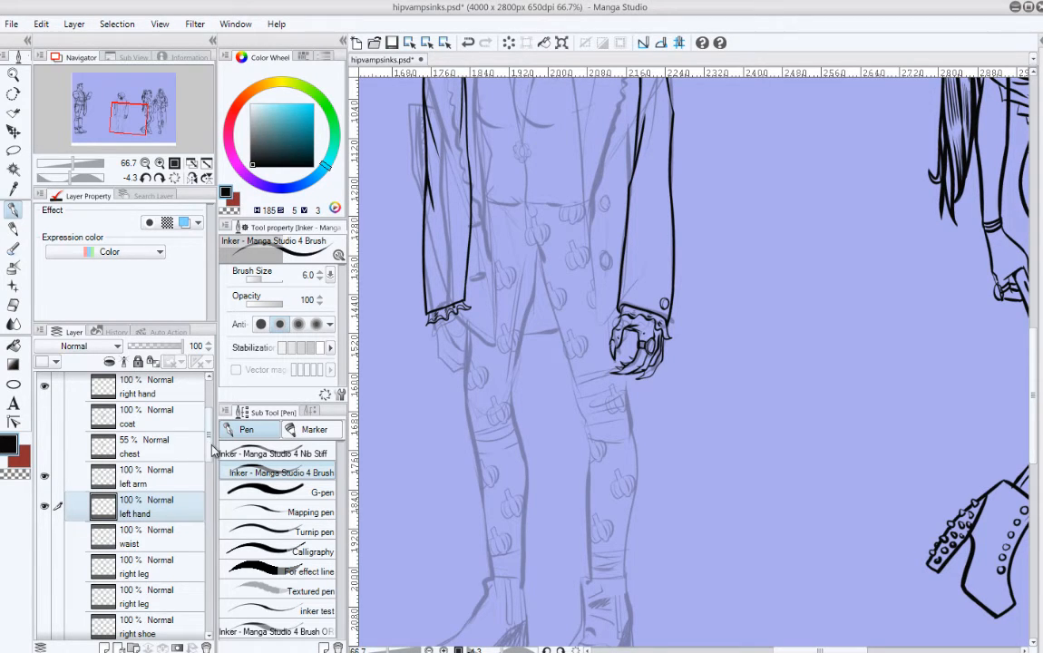
Step: Add a new raster layer directly above the waist layer and choose the Darker pencil
{"action": "scroll", "coordinate": [213, 451], "scroll_direction": "down", "scroll_amount": 2}
{"action": "left_click", "coordinate": [163, 460]}
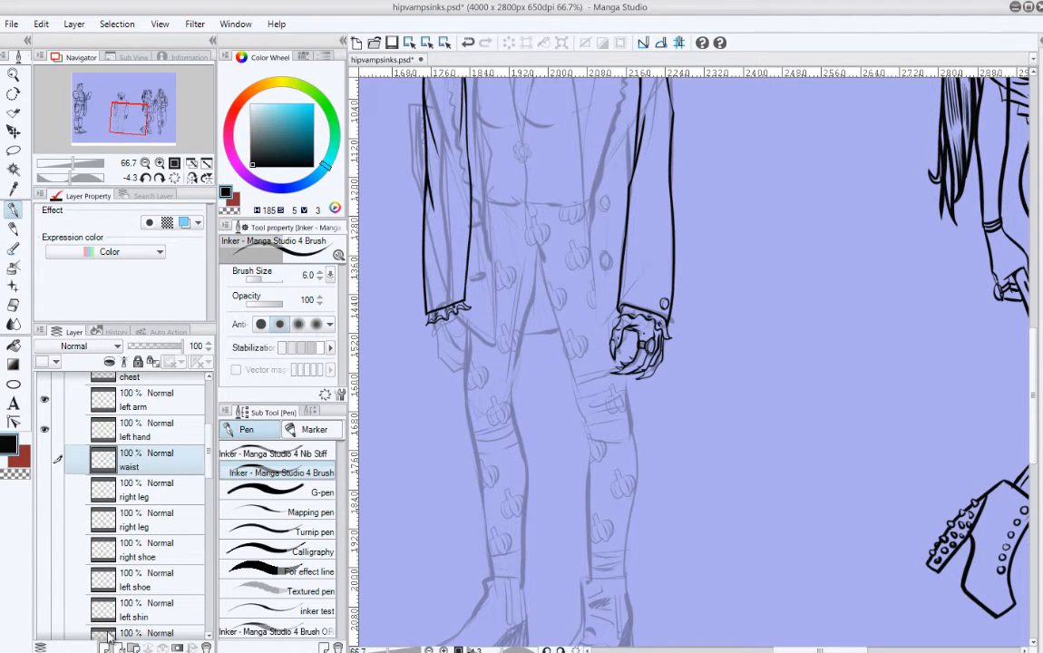
{"action": "left_click", "coordinate": [107, 645]}
{"action": "key", "text": "p"}
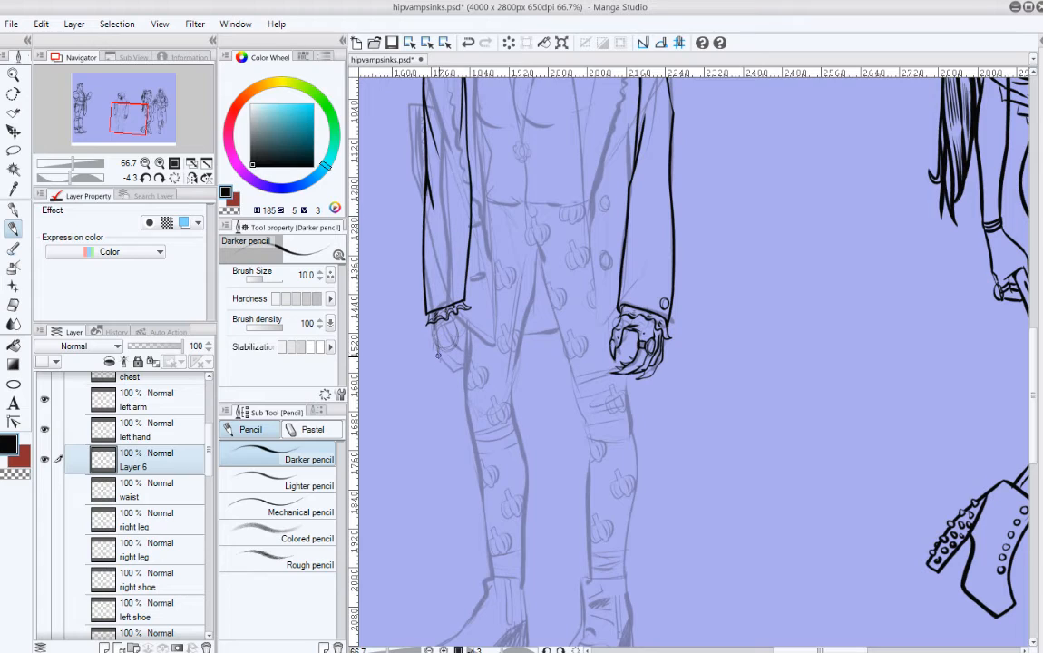
Step: Try a pencil guideline across both hands and an outline for the left hand's outer edge
{"action": "left_click_drag", "start_coordinate": [418, 361], "coordinate": [686, 353]}
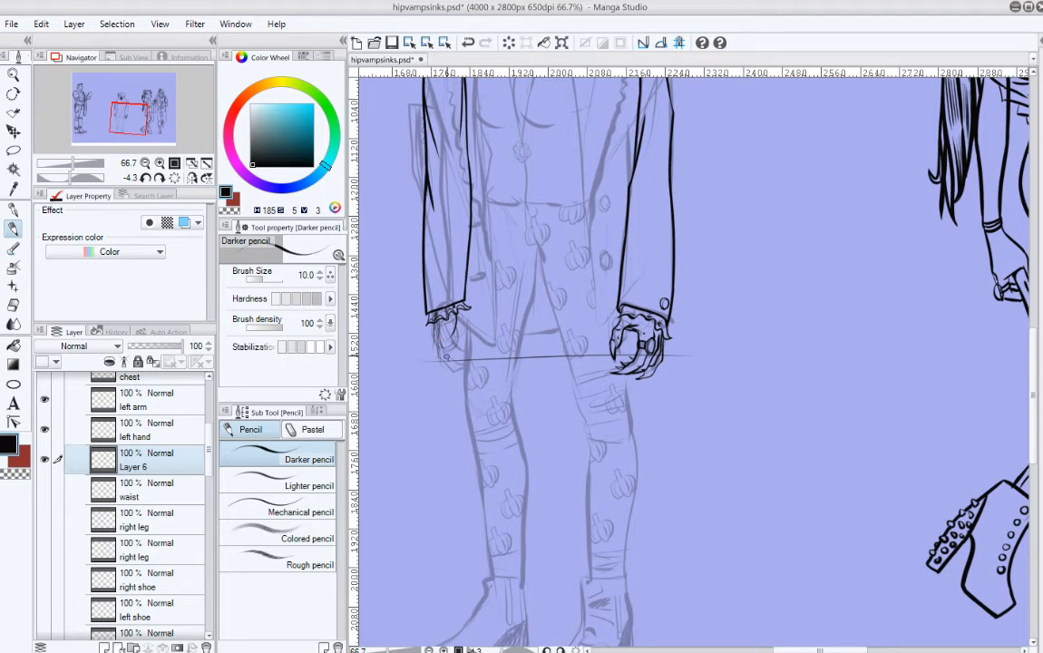
{"action": "key", "text": "ctrl+z"}
{"action": "left_click_drag", "start_coordinate": [437, 321], "coordinate": [439, 343]}
{"action": "key", "text": "ctrl+z"}
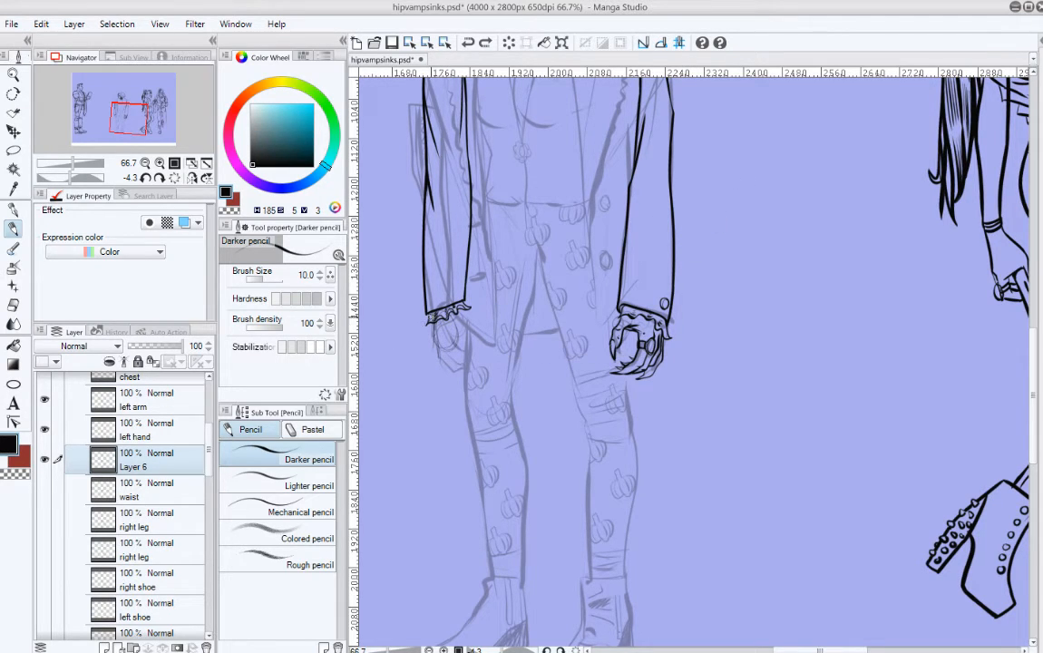
{"action": "left_click_drag", "start_coordinate": [428, 324], "coordinate": [434, 349]}
{"action": "key", "text": "ctrl+z"}
Step: Pencil a straight guideline from beneath the left hand across to the right hand's fingertips, redrawing it until it fits
{"action": "mouse_move", "coordinate": [458, 375]}
{"action": "left_mouse_down"}
{"action": "mouse_move", "coordinate": [611, 380]}
{"action": "mouse_move", "coordinate": [612, 370]}
{"action": "left_mouse_up"}
{"action": "key", "text": "ctrl+z"}
{"action": "key", "text": "ctrl+z"}
{"action": "mouse_move", "coordinate": [464, 371]}
{"action": "left_mouse_down"}
{"action": "mouse_move", "coordinate": [664, 364]}
{"action": "mouse_move", "coordinate": [456, 377]}
{"action": "mouse_move", "coordinate": [626, 383]}
{"action": "left_mouse_up"}
{"action": "key", "text": "ctrl+z"}
{"action": "key", "text": "ctrl+z"}
{"action": "key", "text": "ctrl+z"}
{"action": "left_click_drag", "start_coordinate": [439, 379], "coordinate": [622, 370]}
{"action": "key", "text": "e"}
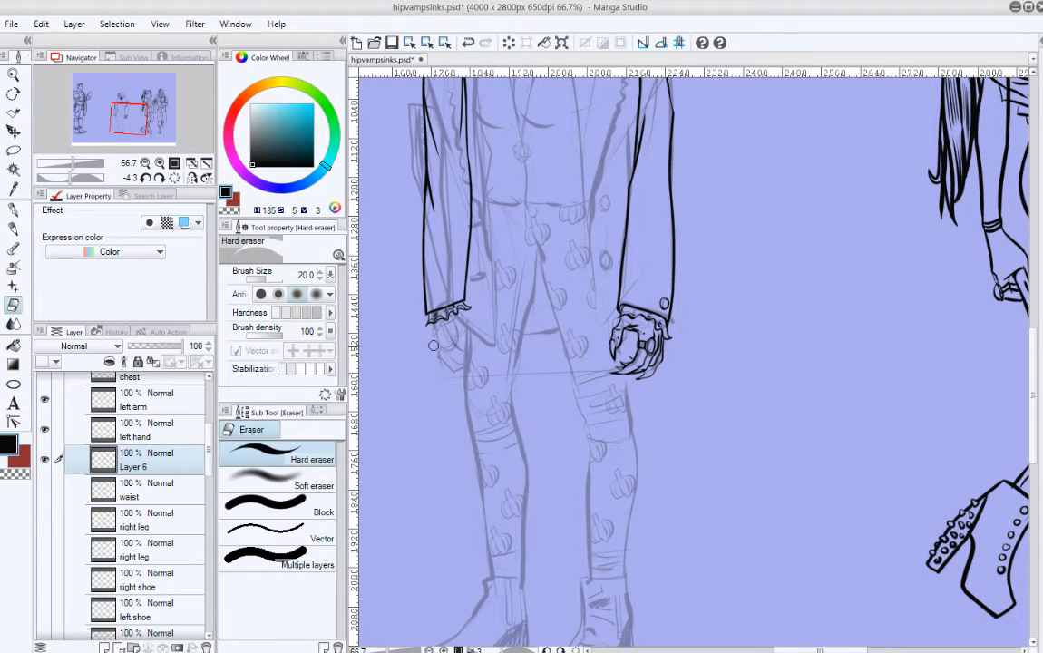
Step: Draw the left hand's outline from the cuff down to the guideline, undoing inner finger lines that do not fit
{"action": "key", "text": "p"}
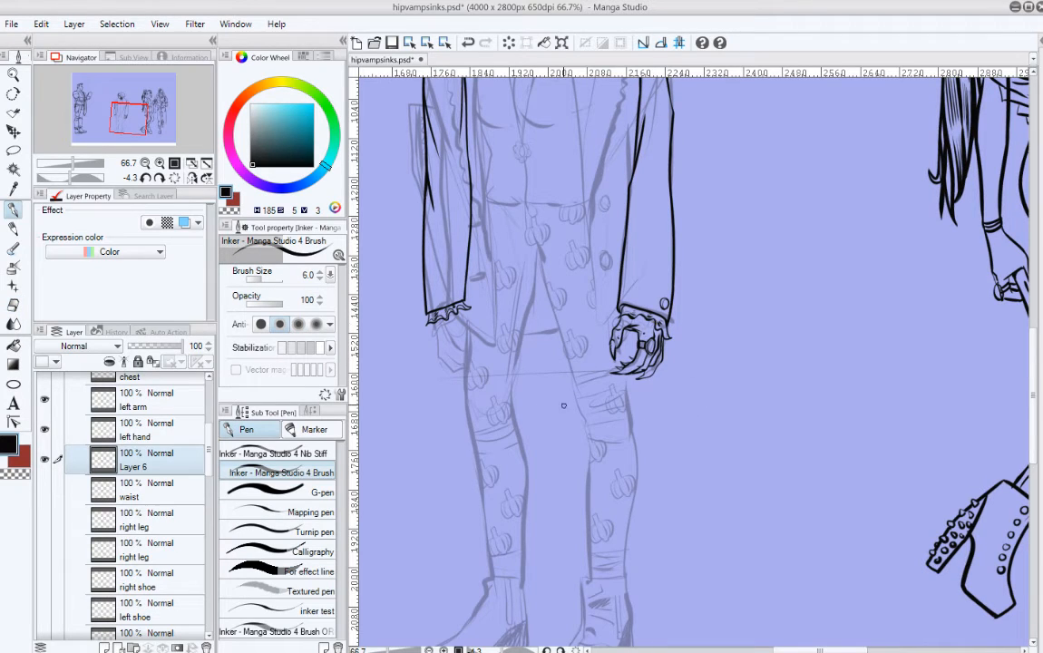
{"action": "key", "text": "p"}
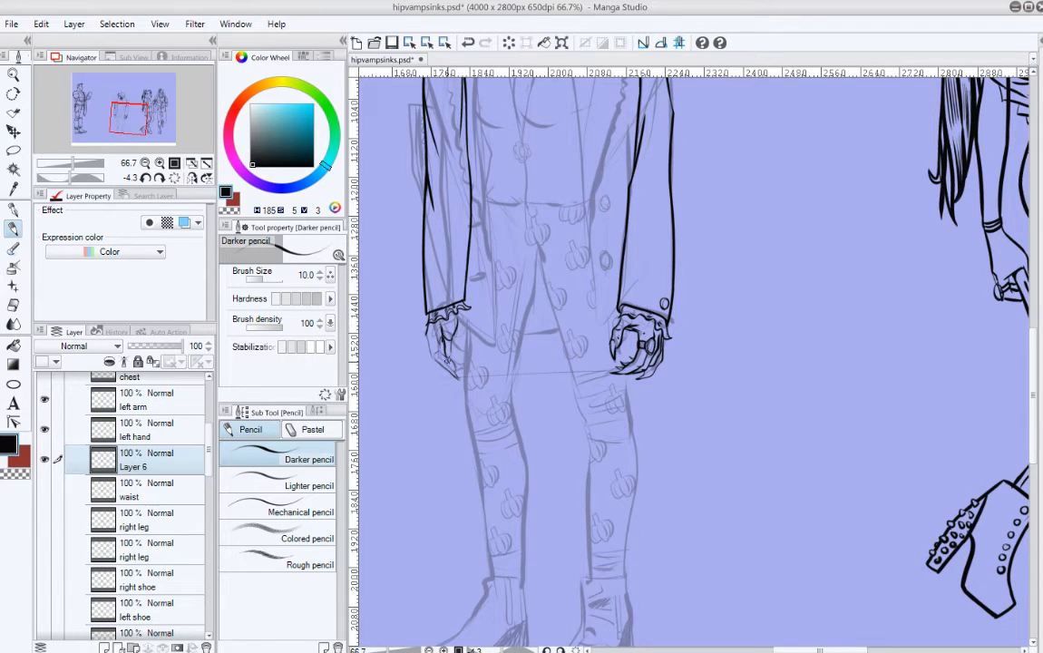
{"action": "key", "text": "ctrl+z"}
{"action": "left_click_drag", "start_coordinate": [397, 300], "coordinate": [397, 311]}
{"action": "key", "text": "ctrl+z"}
{"action": "key", "text": "ctrl+z"}
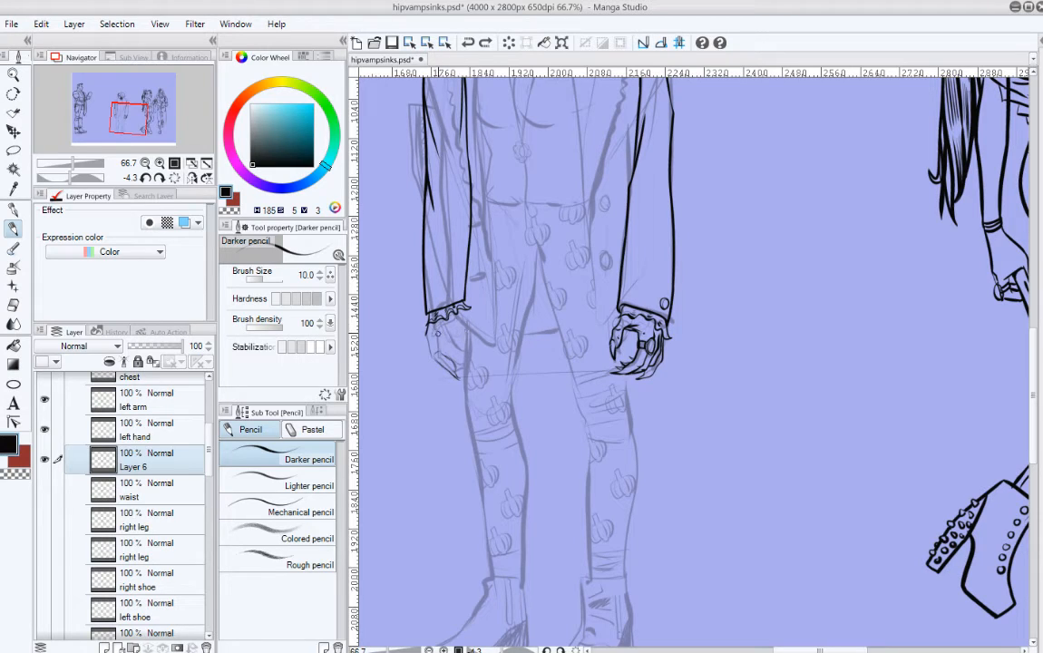
{"action": "left_click_drag", "start_coordinate": [435, 336], "coordinate": [439, 347]}
Step: Sketch the left hand's palm and a long finger beyond the cuff, trying and undoing corrections along its outer edge
{"action": "left_click_drag", "start_coordinate": [768, 214], "coordinate": [625, 304]}
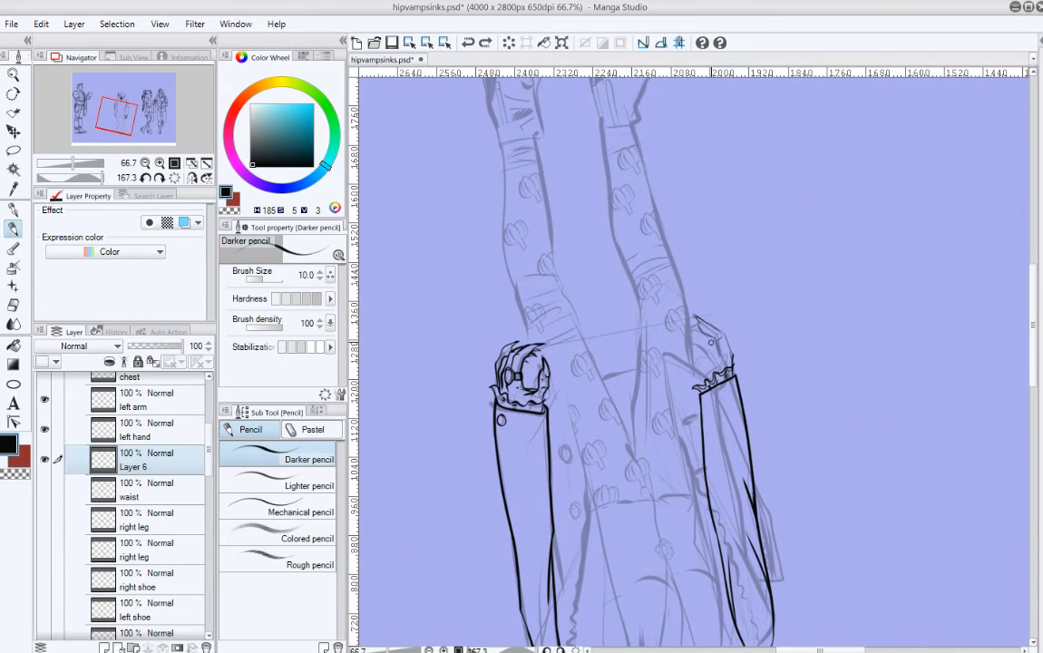
{"action": "mouse_move", "coordinate": [795, 368]}
{"action": "left_mouse_down"}
{"action": "mouse_move", "coordinate": [734, 304]}
{"action": "mouse_move", "coordinate": [740, 282]}
{"action": "mouse_move", "coordinate": [750, 293]}
{"action": "mouse_move", "coordinate": [673, 306]}
{"action": "mouse_move", "coordinate": [682, 265]}
{"action": "left_mouse_up"}
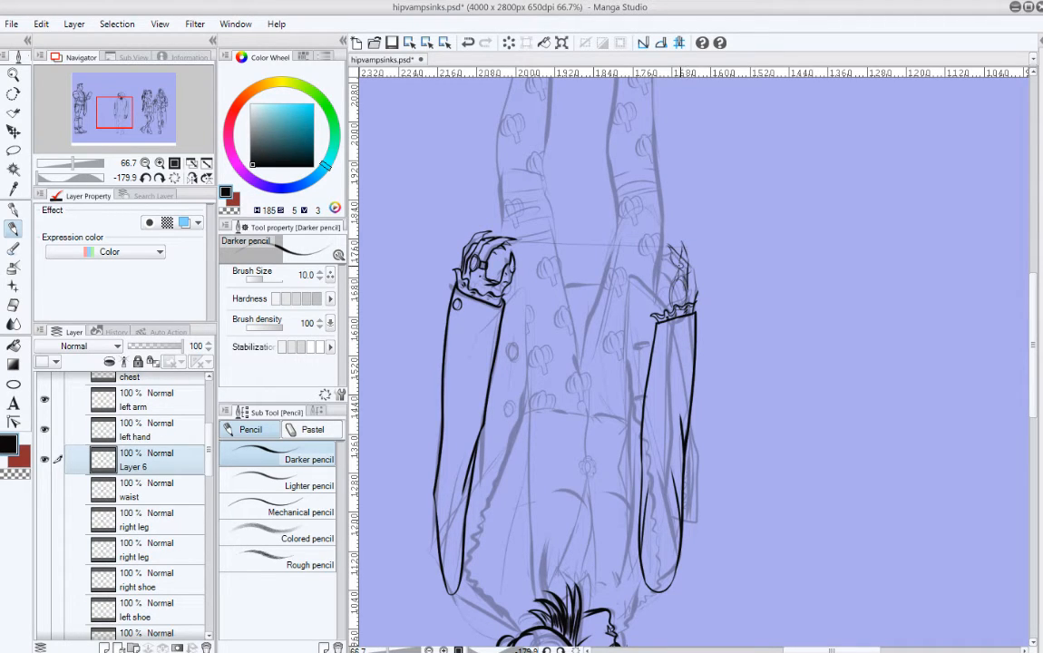
{"action": "left_click_drag", "start_coordinate": [675, 281], "coordinate": [671, 287]}
{"action": "key", "text": "ctrl+z"}
{"action": "key", "text": "e"}
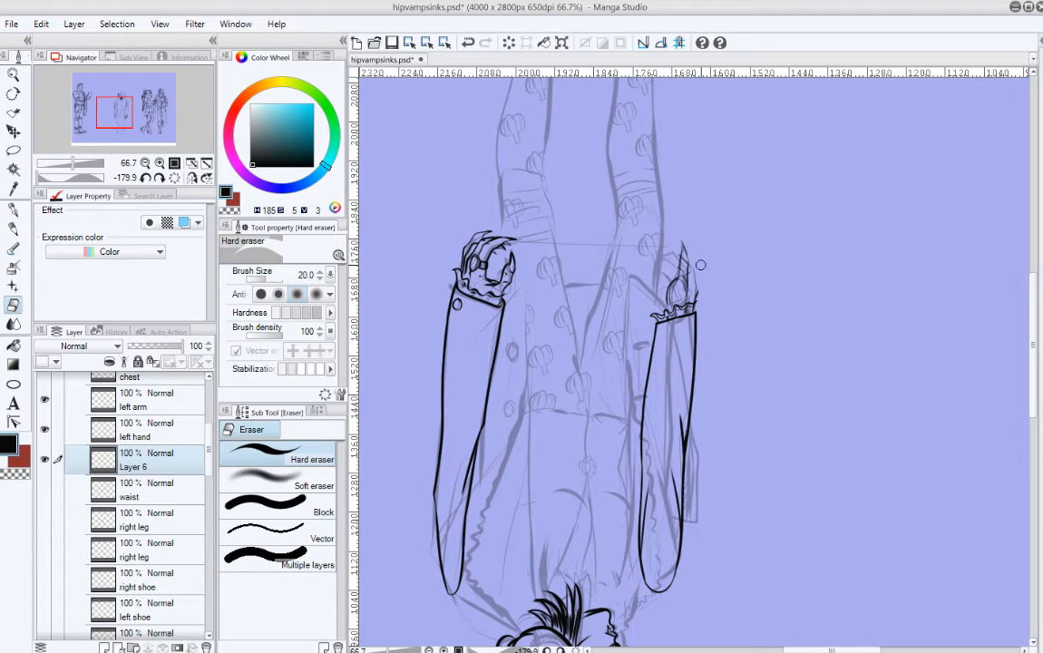
{"action": "key", "text": "p"}
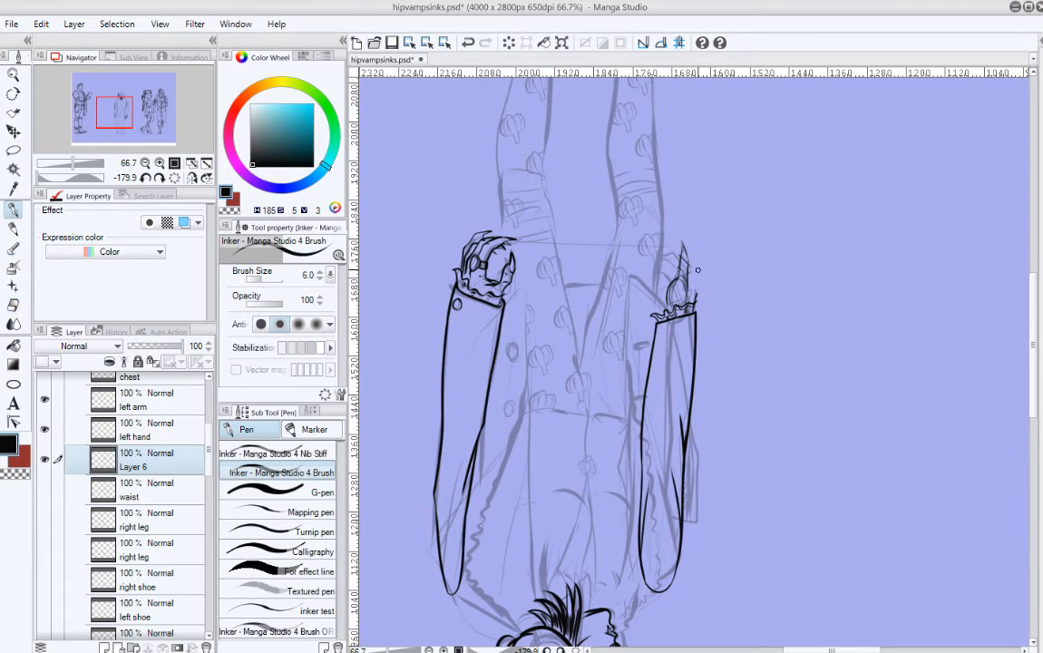
{"action": "key", "text": "ctrl+z"}
Step: Pencil the left hand's outer edge and the fingers curving inward toward the leg
{"action": "key", "text": "p"}
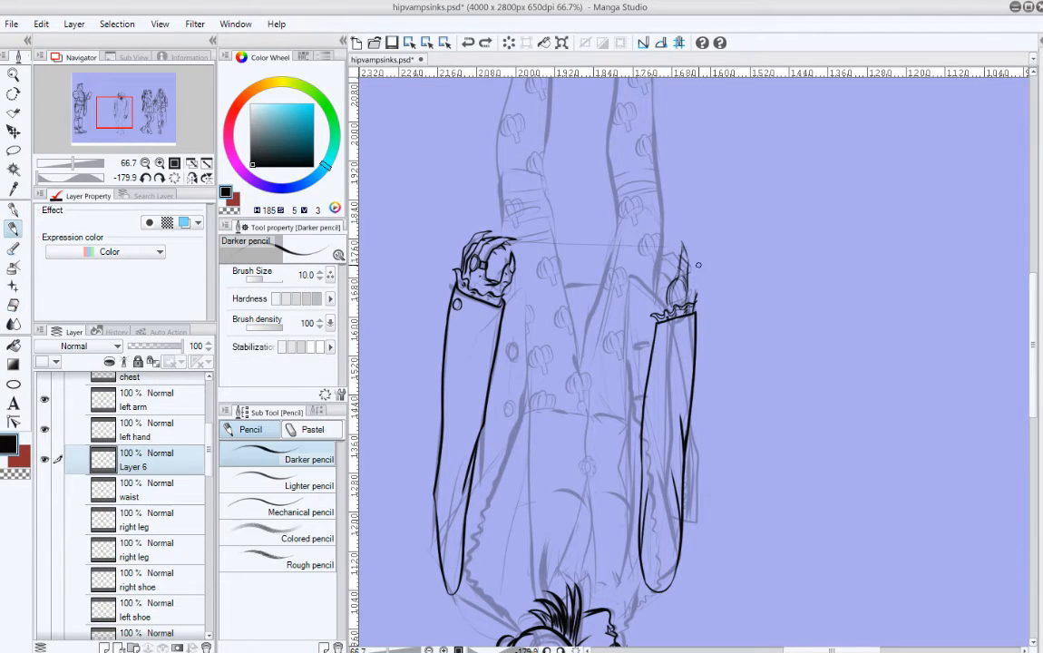
{"action": "left_click_drag", "start_coordinate": [698, 269], "coordinate": [697, 264]}
{"action": "key", "text": "ctrl+z"}
{"action": "left_click_drag", "start_coordinate": [669, 246], "coordinate": [649, 252]}
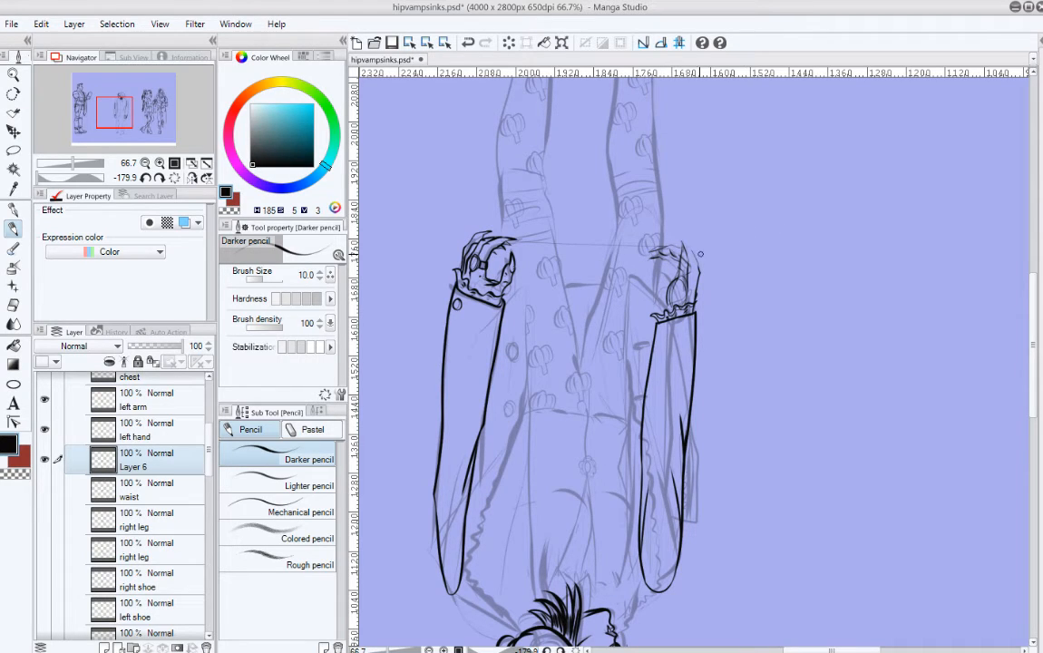
Step: Try pencil strokes for the left hand's thumb and inner side, undoing those that do not fit
{"action": "mouse_move", "coordinate": [646, 259]}
{"action": "left_mouse_down"}
{"action": "mouse_move", "coordinate": [666, 267]}
{"action": "mouse_move", "coordinate": [683, 299]}
{"action": "mouse_move", "coordinate": [673, 309]}
{"action": "mouse_move", "coordinate": [667, 285]}
{"action": "mouse_move", "coordinate": [674, 308]}
{"action": "left_mouse_up"}
{"action": "key", "text": "ctrl+z"}
{"action": "key", "text": "ctrl+z"}
{"action": "key", "text": "ctrl+z"}
{"action": "key", "text": "ctrl+z"}
{"action": "key", "text": "ctrl+z"}
{"action": "key", "text": "ctrl+z"}
{"action": "key", "text": "ctrl+z"}
{"action": "left_click_drag", "start_coordinate": [659, 267], "coordinate": [670, 304]}
{"action": "key", "text": "ctrl+z"}
{"action": "key", "text": "ctrl+z"}
{"action": "key", "text": "ctrl+z"}
Step: Ink the left hand's palm, outer edge and curled fingers over the pencil with the Inker brush, undoing misplaced strokes
{"action": "key", "text": "r"}
{"action": "mouse_move", "coordinate": [610, 395]}
{"action": "left_mouse_down"}
{"action": "mouse_move", "coordinate": [623, 286]}
{"action": "mouse_move", "coordinate": [806, 303]}
{"action": "mouse_move", "coordinate": [839, 402]}
{"action": "mouse_move", "coordinate": [761, 309]}
{"action": "left_mouse_up"}
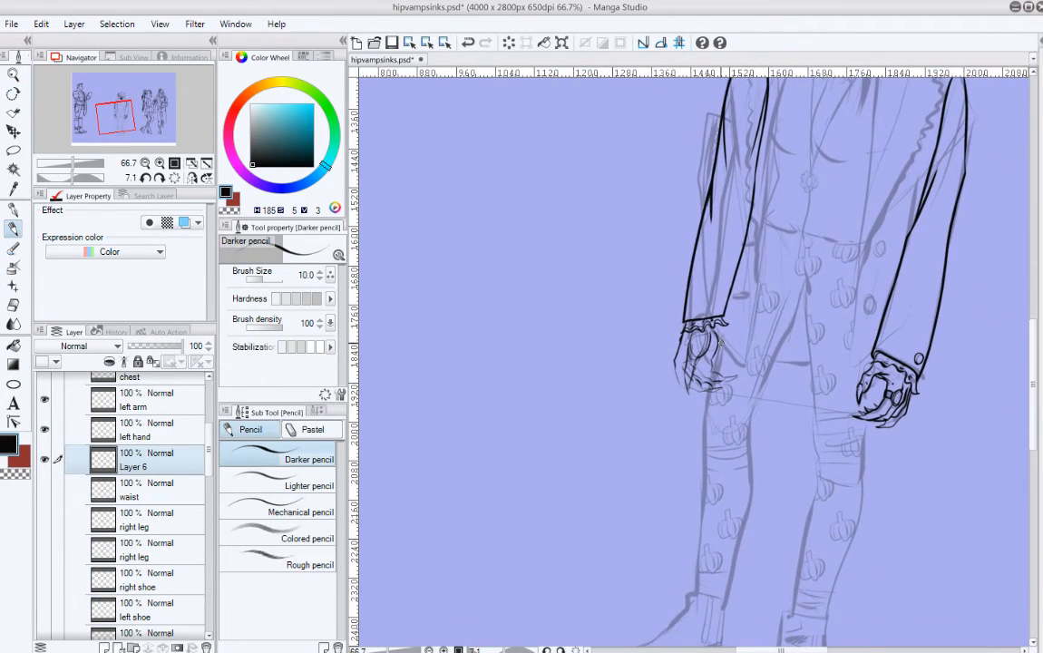
{"action": "key", "text": "e"}
{"action": "key", "text": "p"}
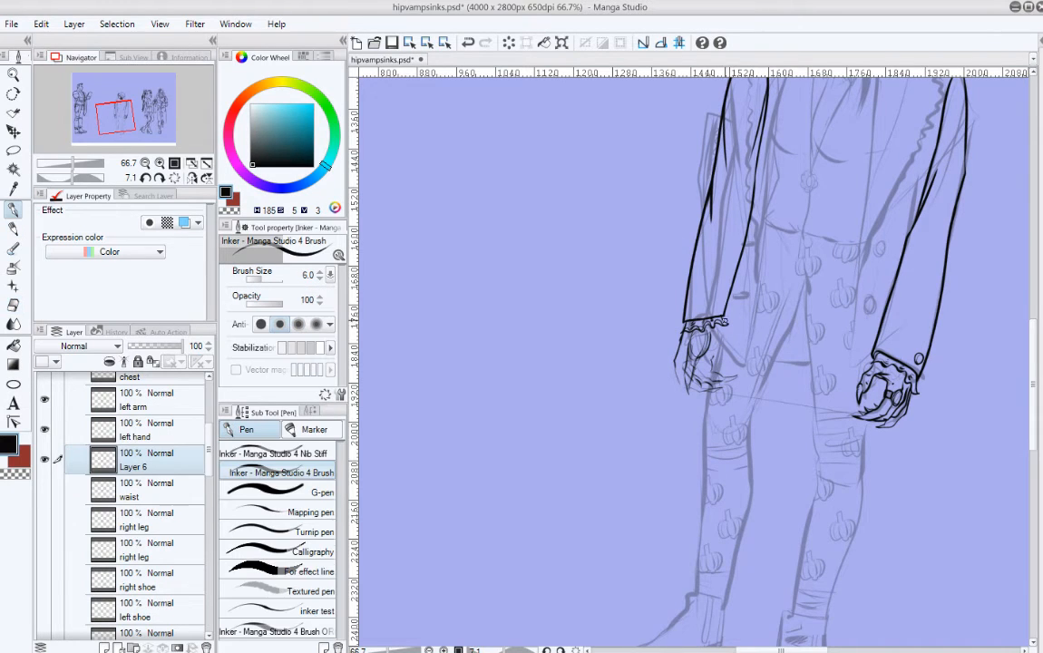
{"action": "mouse_move", "coordinate": [718, 324]}
{"action": "left_mouse_down"}
{"action": "mouse_move", "coordinate": [710, 354]}
{"action": "mouse_move", "coordinate": [682, 349]}
{"action": "left_mouse_up"}
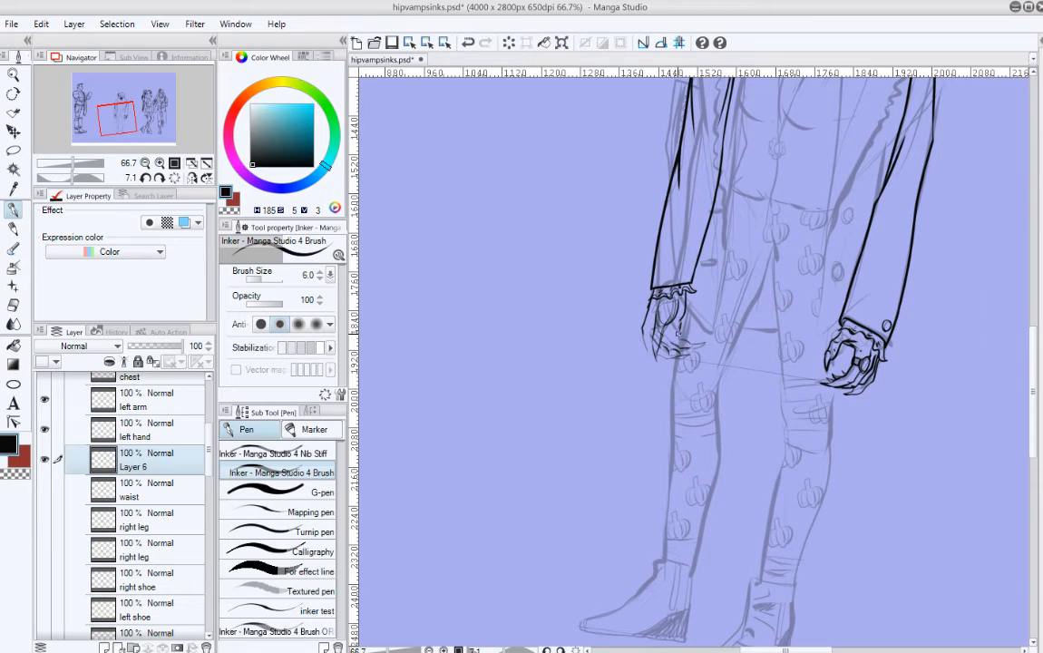
{"action": "key", "text": "ctrl+z"}
{"action": "left_click_drag", "start_coordinate": [679, 328], "coordinate": [672, 346]}
{"action": "key", "text": "ctrl+z"}
{"action": "key", "text": "ctrl+z"}
{"action": "key", "text": "ctrl+z"}
{"action": "left_click_drag", "start_coordinate": [650, 331], "coordinate": [659, 355]}
{"action": "key", "text": "ctrl+z"}
{"action": "left_click_drag", "start_coordinate": [705, 344], "coordinate": [698, 348]}
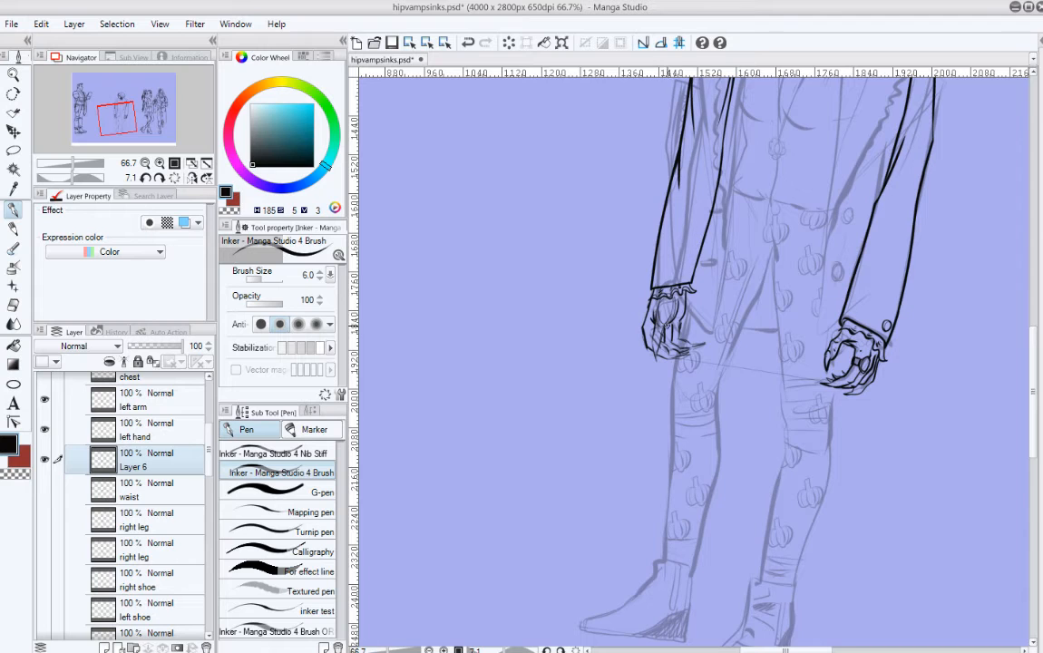
Step: Lasso the left hand, scale it to about 102 percent width and 96 percent height, and clear the selection
{"action": "left_click_drag", "start_coordinate": [714, 336], "coordinate": [685, 286]}
{"action": "left_click_drag", "start_coordinate": [833, 389], "coordinate": [818, 435]}
{"action": "key", "text": "r"}
{"action": "key", "text": "p"}
{"action": "key", "text": "ctrl+t"}
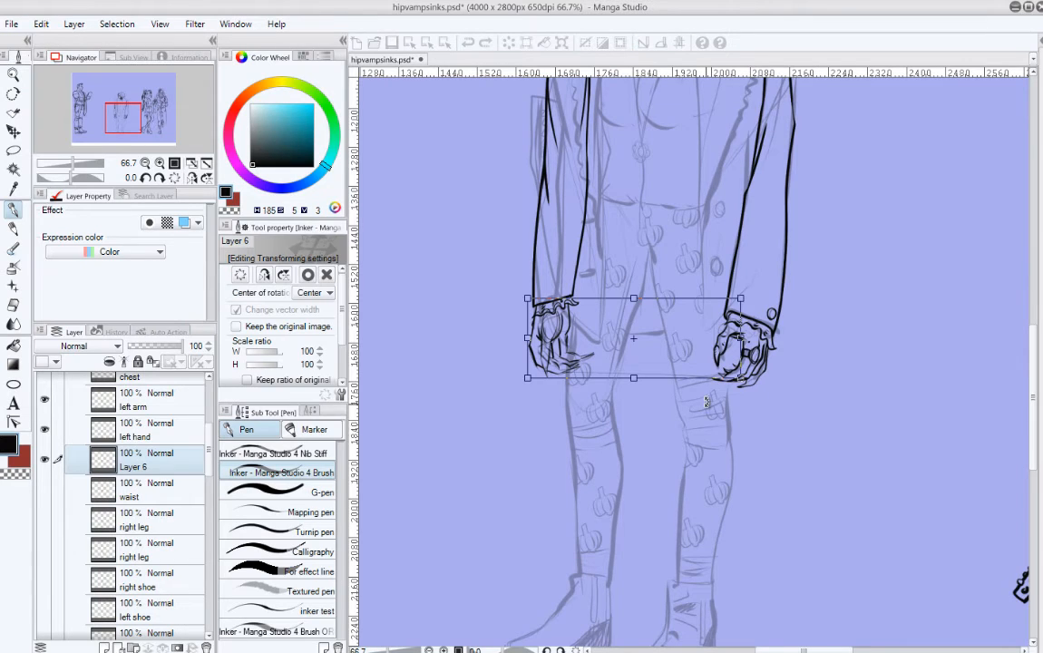
{"action": "key", "text": "Return"}
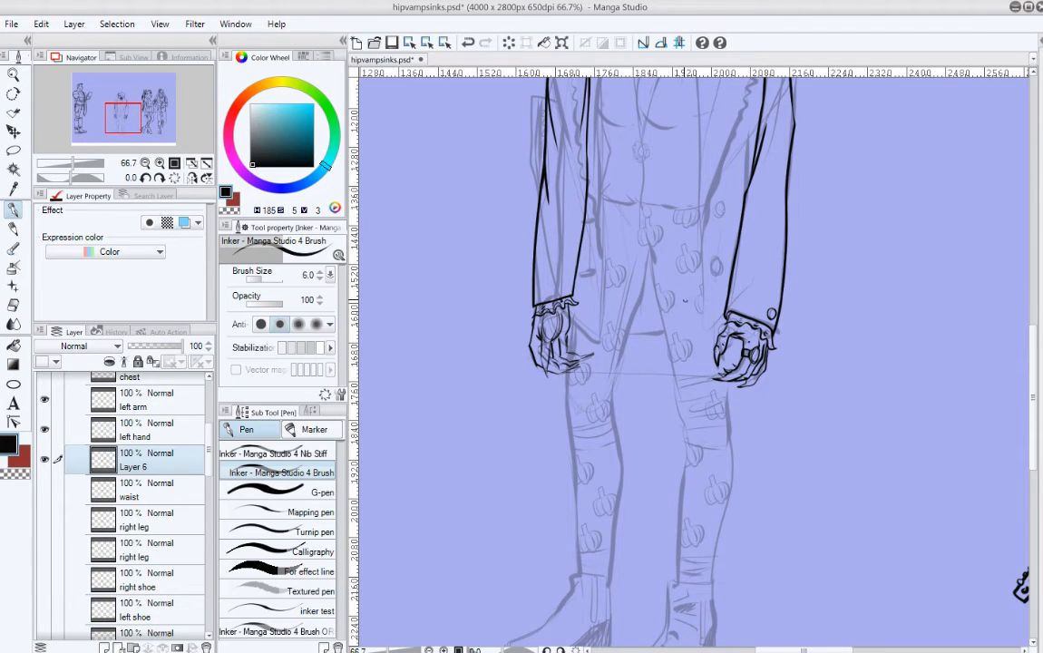
{"action": "key", "text": "m"}
{"action": "mouse_move", "coordinate": [571, 265]}
{"action": "left_mouse_down"}
{"action": "mouse_move", "coordinate": [553, 415]}
{"action": "mouse_move", "coordinate": [622, 311]}
{"action": "mouse_move", "coordinate": [644, 336]}
{"action": "left_mouse_up"}
{"action": "key", "text": "ctrl+t"}
{"action": "left_click_drag", "start_coordinate": [643, 421], "coordinate": [629, 413]}
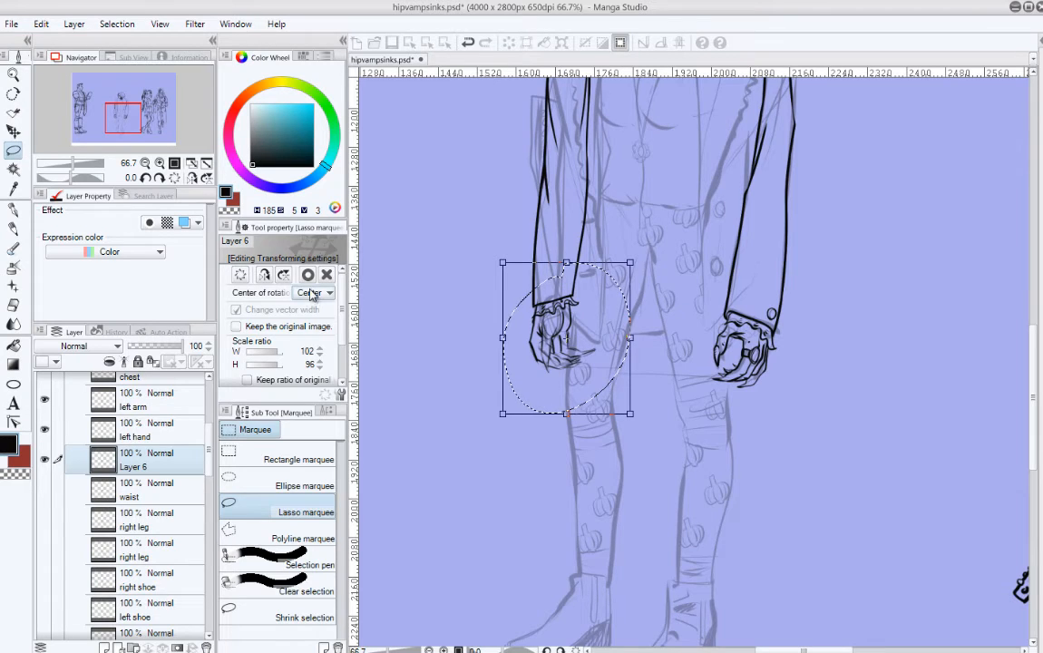
{"action": "key", "text": "Return"}
{"action": "key", "text": "ctrl+d"}
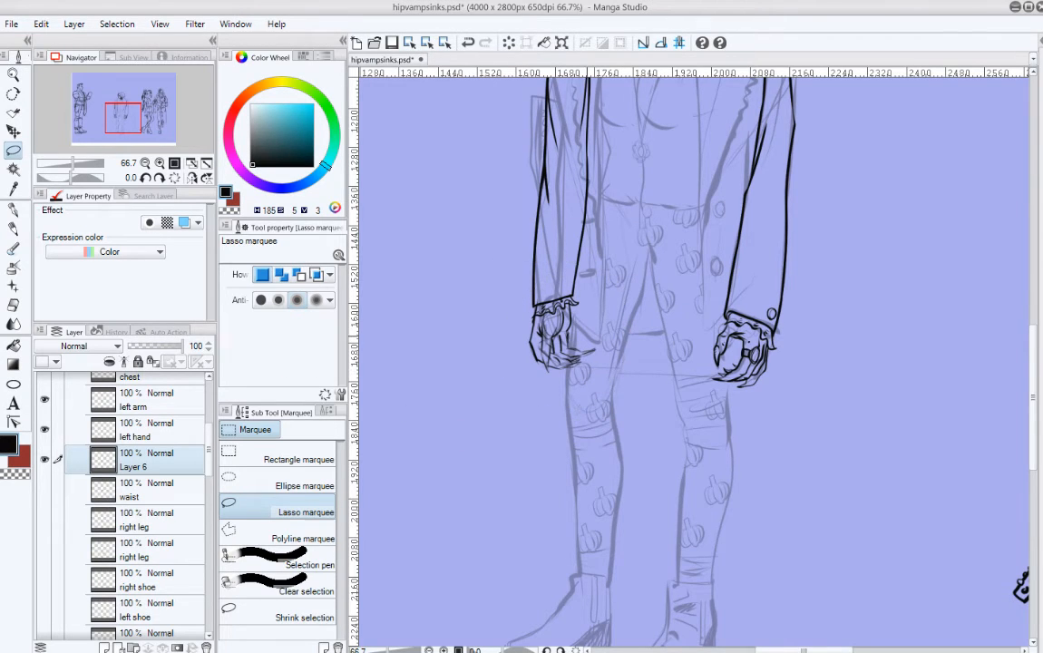
Step: Clean up the left hand with the Hard eraser and try a new ink stroke along its outer edge
{"action": "key", "text": "e"}
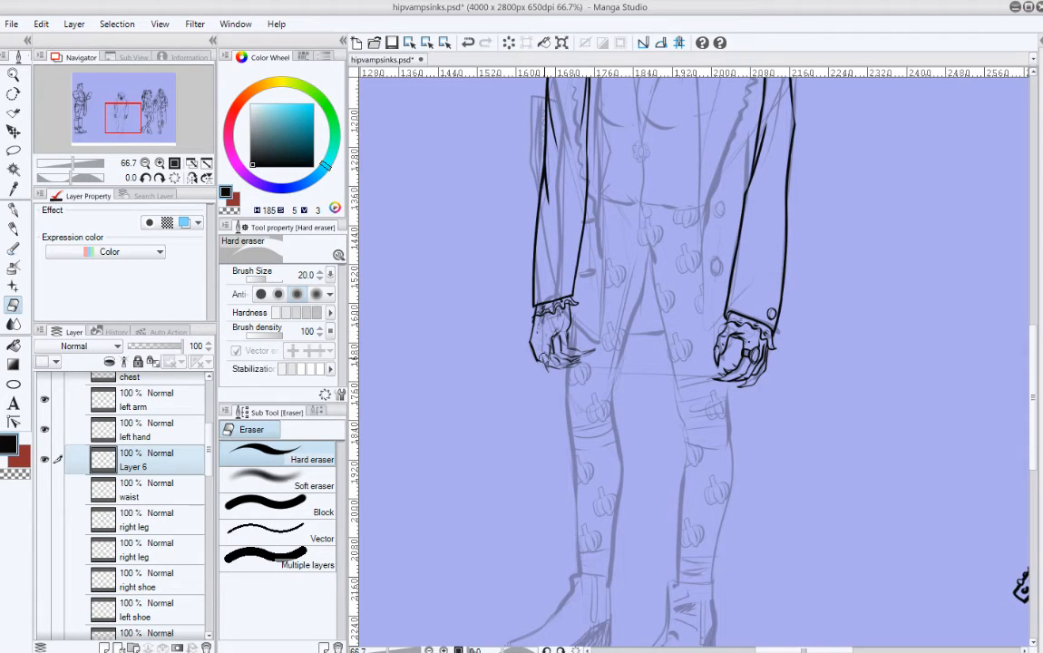
{"action": "key", "text": "p"}
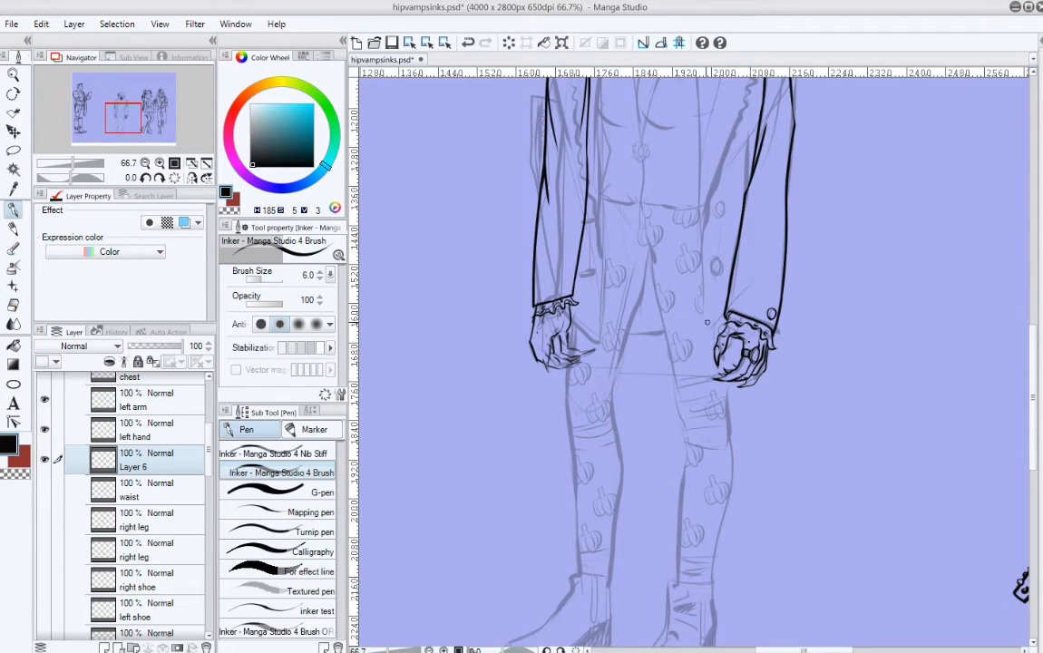
{"action": "left_click_drag", "start_coordinate": [527, 332], "coordinate": [533, 356]}
{"action": "key", "text": "ctrl+z"}
Step: Undo the recent edits made to the left hand since it was scaled and clear the restored selection
{"action": "key", "text": "p"}
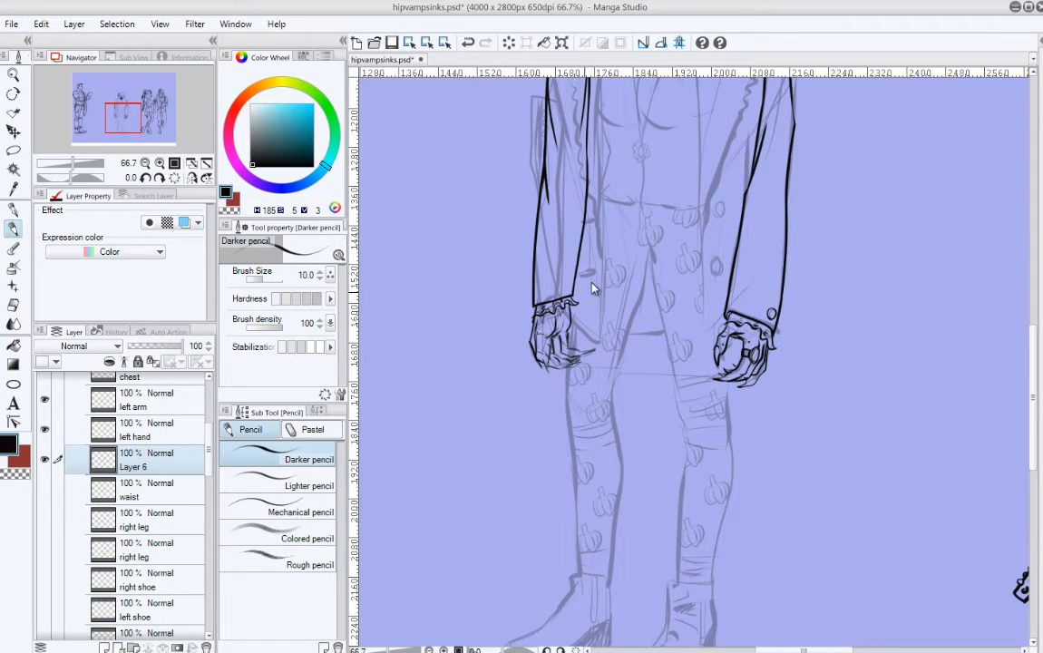
{"action": "key", "text": "ctrl+z"}
{"action": "key", "text": "ctrl+z"}
{"action": "key", "text": "ctrl+z"}
{"action": "key", "text": "ctrl+z"}
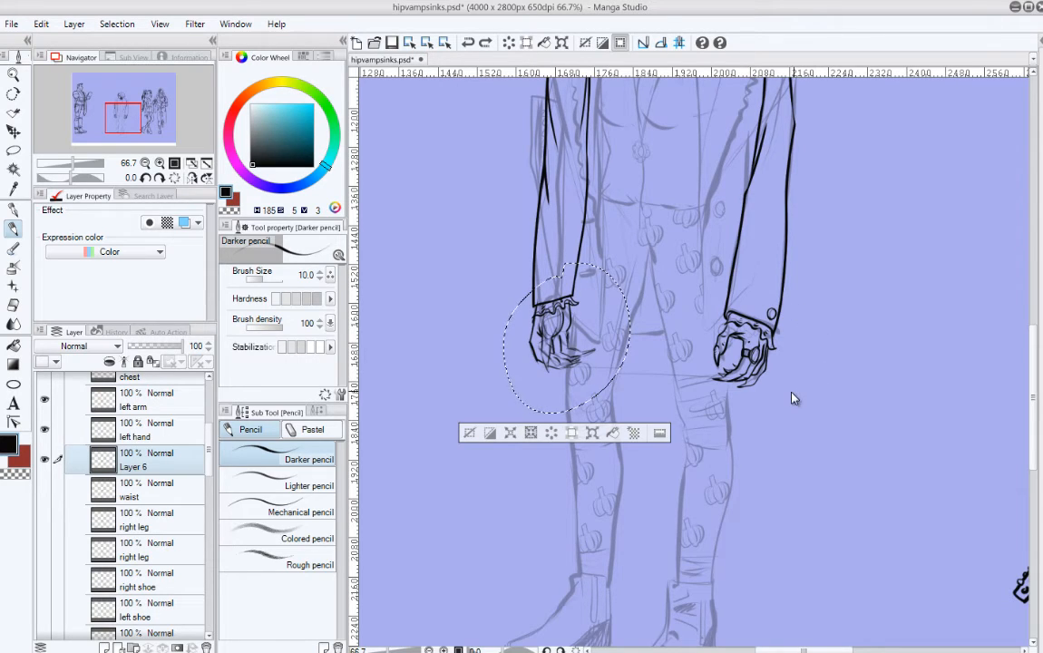
{"action": "key", "text": "ctrl+d"}
Step: Erase stray lines on the left hand, touch up its fingers and outer edge, and choose the Move layer tool
{"action": "key", "text": "e"}
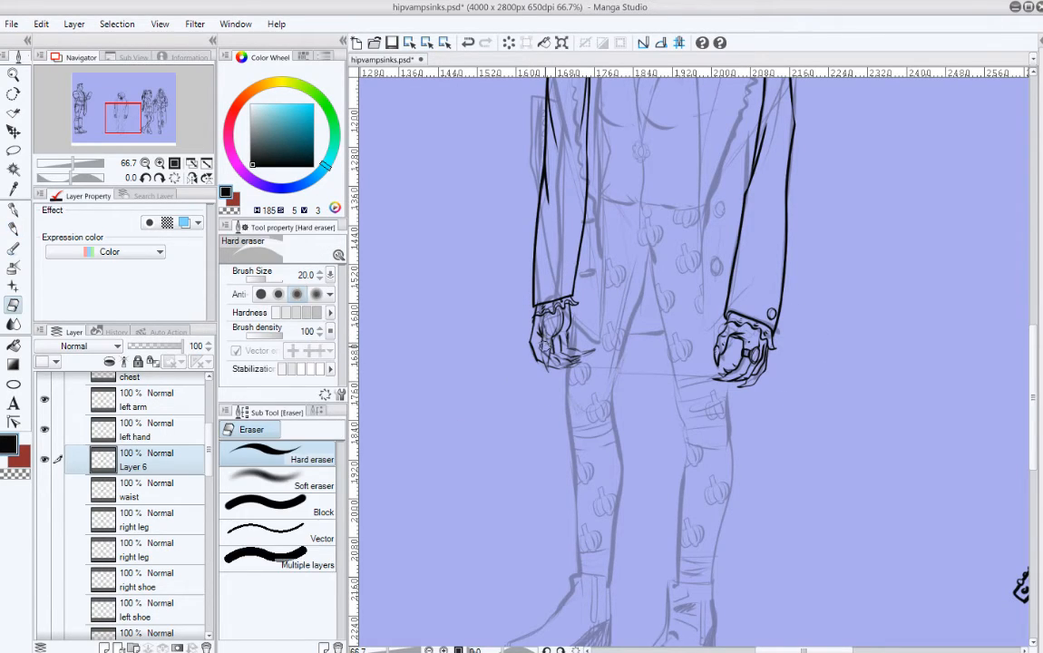
{"action": "key", "text": "p"}
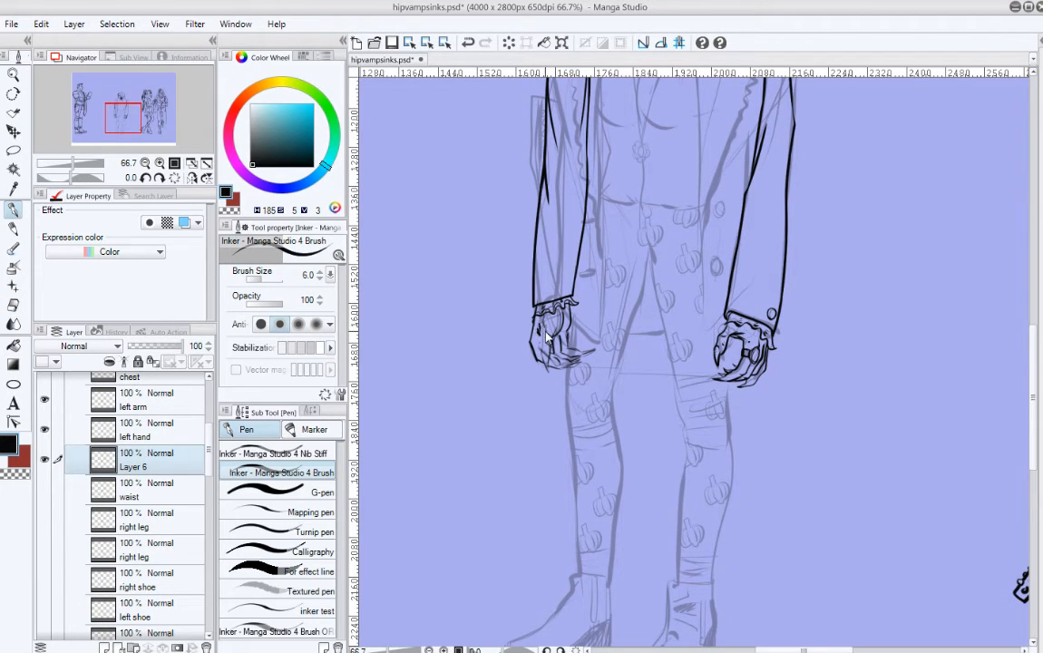
{"action": "key", "text": "p"}
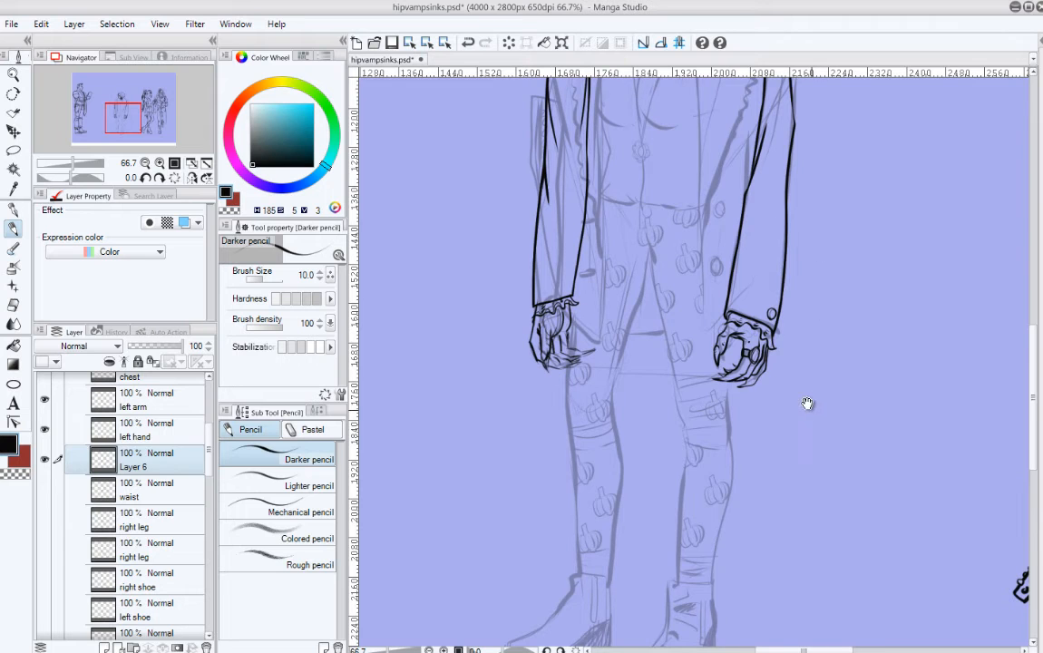
{"action": "mouse_move", "coordinate": [838, 338]}
{"action": "left_mouse_down"}
{"action": "mouse_move", "coordinate": [811, 433]}
{"action": "mouse_move", "coordinate": [798, 429]}
{"action": "mouse_move", "coordinate": [800, 375]}
{"action": "mouse_move", "coordinate": [805, 396]}
{"action": "mouse_move", "coordinate": [748, 421]}
{"action": "mouse_move", "coordinate": [758, 422]}
{"action": "mouse_move", "coordinate": [750, 405]}
{"action": "left_mouse_up"}
{"action": "key", "text": "k"}
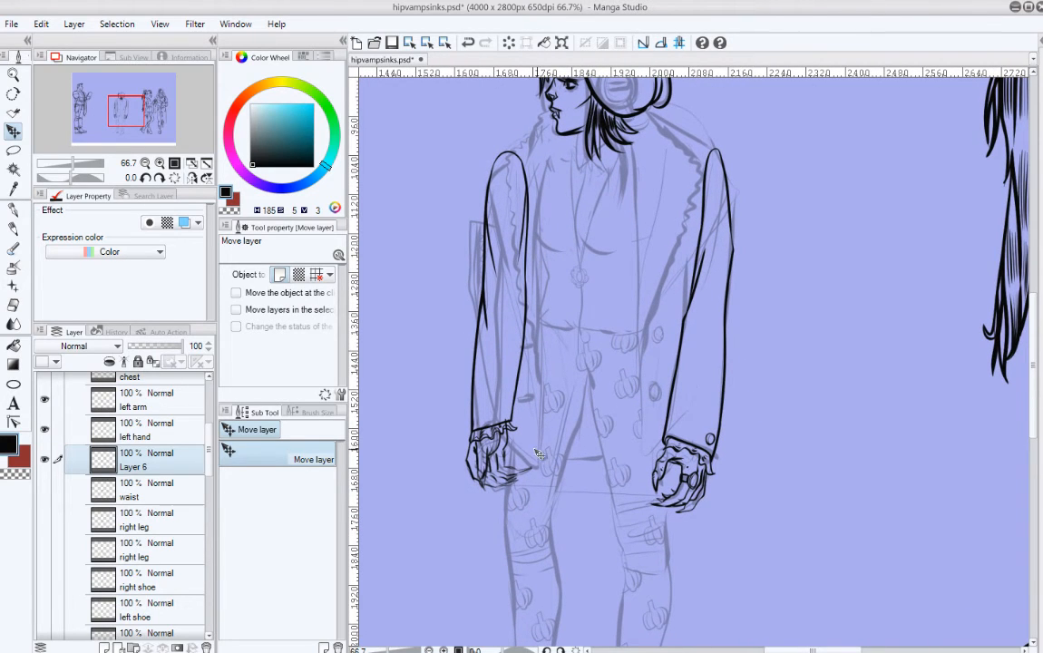
Step: Move the hand drawing on Layer 6 out beside the left sleeve and rotate it clockwise
{"action": "mouse_move", "coordinate": [493, 457]}
{"action": "left_mouse_down"}
{"action": "mouse_move", "coordinate": [444, 455]}
{"action": "mouse_move", "coordinate": [396, 426]}
{"action": "left_mouse_up"}
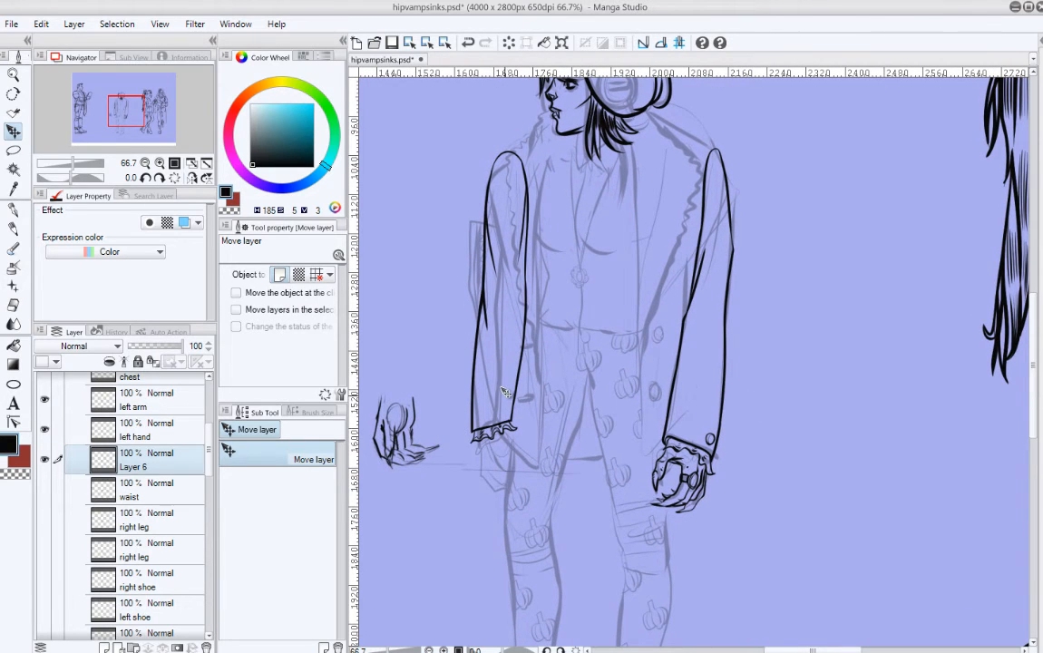
{"action": "key", "text": "ctrl+r"}
{"action": "mouse_move", "coordinate": [508, 390]}
{"action": "left_mouse_down"}
{"action": "mouse_move", "coordinate": [516, 410]}
{"action": "mouse_move", "coordinate": [497, 392]}
{"action": "left_mouse_up"}
{"action": "key", "text": "ctrl+t"}
{"action": "left_click_drag", "start_coordinate": [524, 431], "coordinate": [615, 385]}
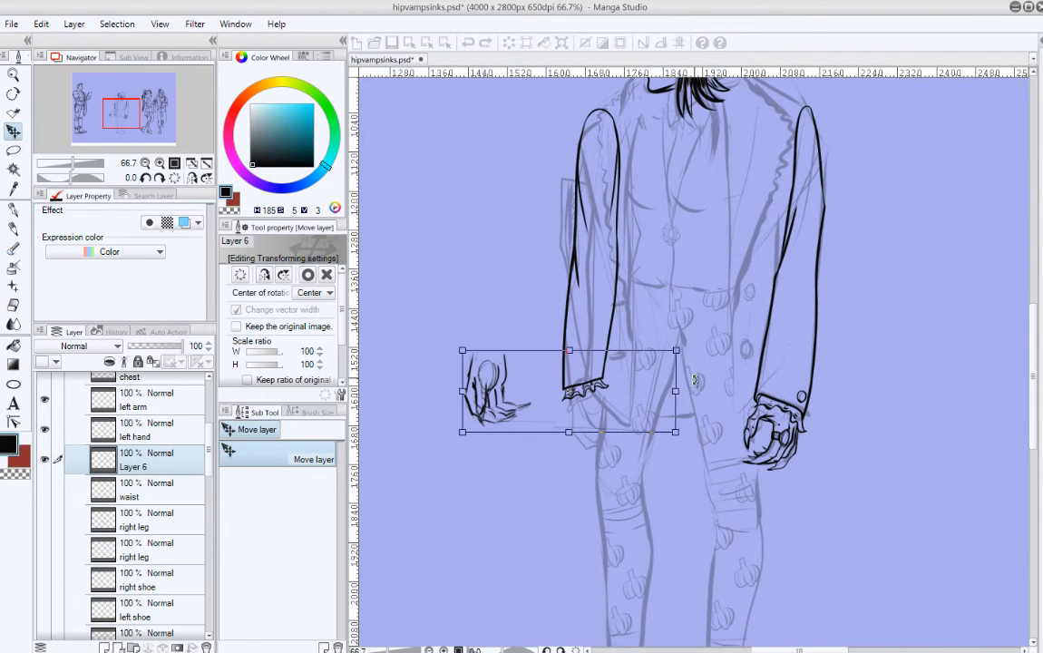
{"action": "left_click_drag", "start_coordinate": [705, 371], "coordinate": [705, 436]}
{"action": "key", "text": "Return"}
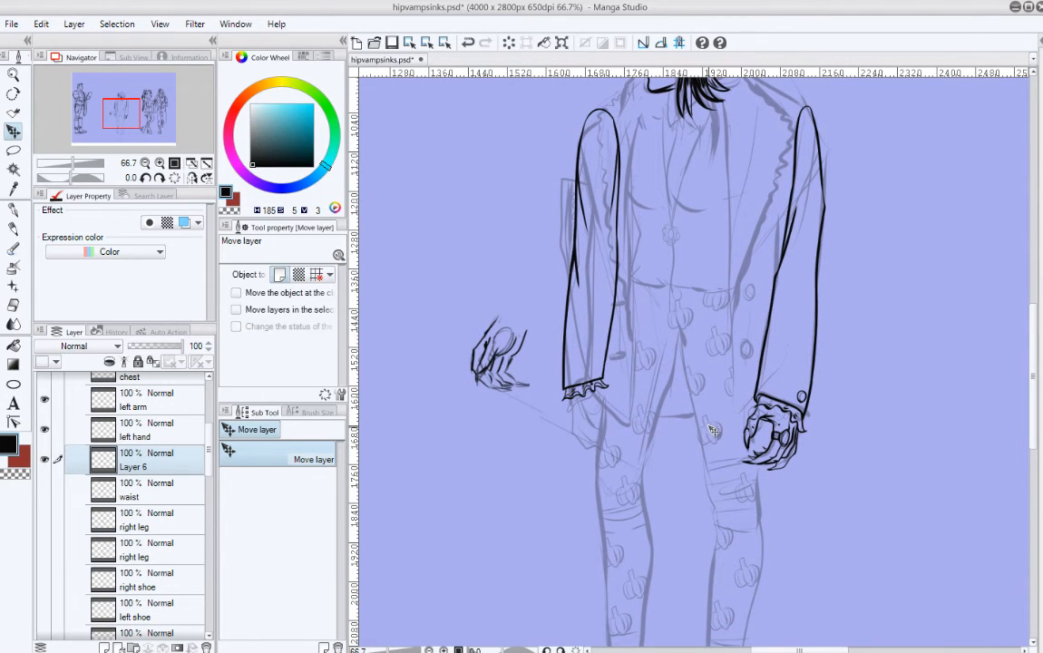
Step: Erase the detached hand's inner lines and redraw its fingers and palm edge with the Darker pencil at size 10
{"action": "key", "text": "e"}
{"action": "mouse_move", "coordinate": [500, 342]}
{"action": "left_mouse_down"}
{"action": "mouse_move", "coordinate": [476, 382]}
{"action": "mouse_move", "coordinate": [491, 355]}
{"action": "left_mouse_up"}
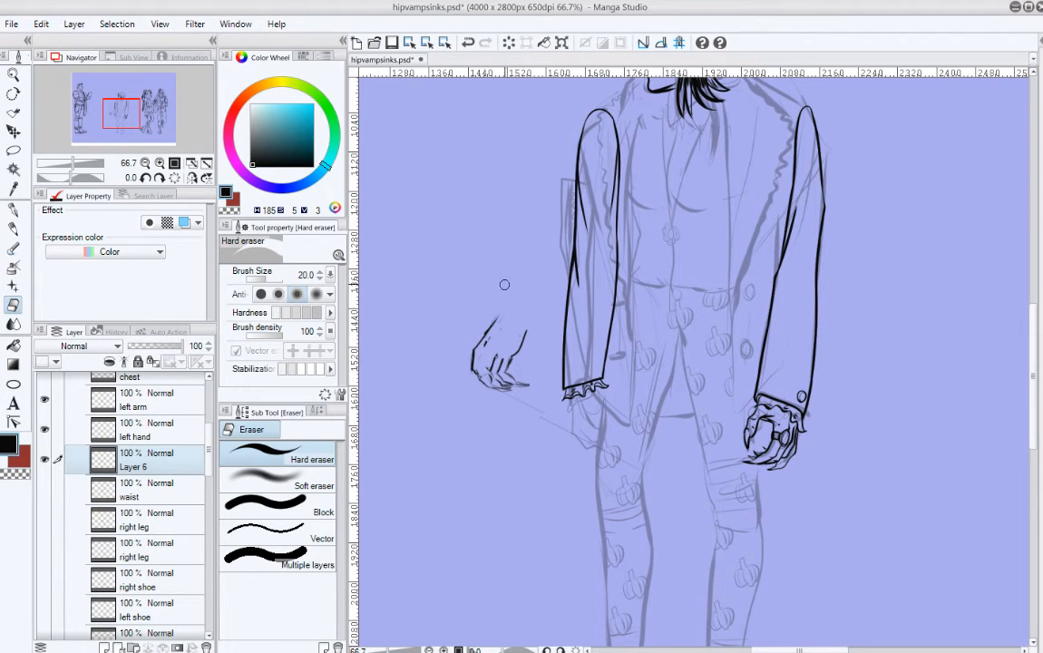
{"action": "key", "text": "p"}
{"action": "key", "text": "p"}
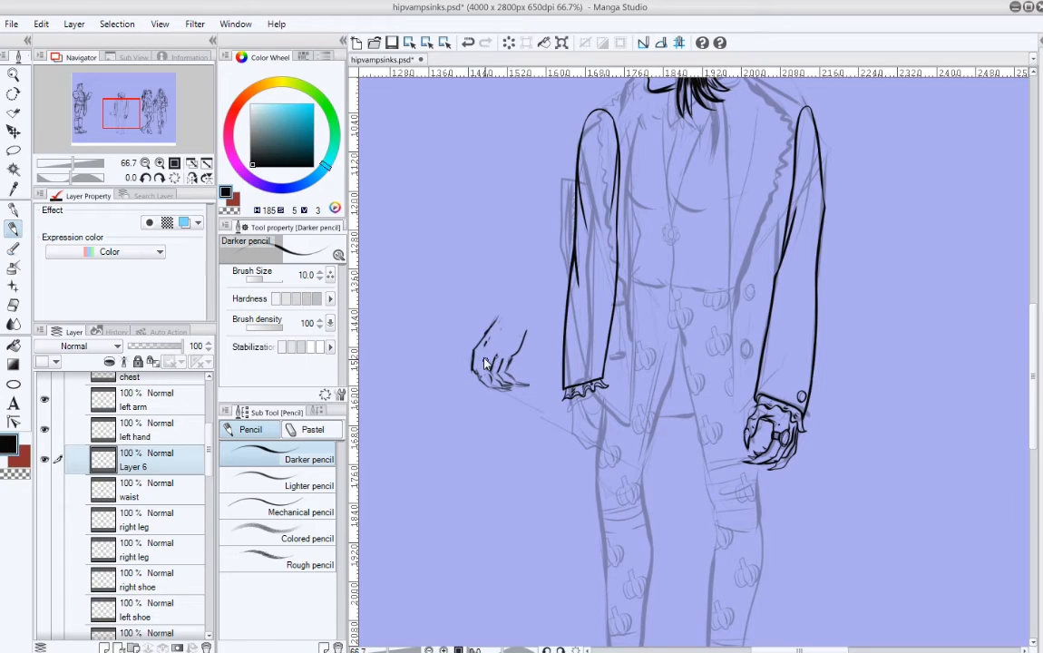
{"action": "key", "text": "ctrl+z"}
{"action": "key", "text": "ctrl+z"}
{"action": "key", "text": "ctrl+z"}
{"action": "mouse_move", "coordinate": [474, 363]}
{"action": "left_mouse_down"}
{"action": "mouse_move", "coordinate": [496, 319]}
{"action": "mouse_move", "coordinate": [472, 346]}
{"action": "left_mouse_up"}
{"action": "left_click_drag", "start_coordinate": [481, 365], "coordinate": [489, 372]}
{"action": "left_click_drag", "start_coordinate": [496, 338], "coordinate": [472, 313]}
{"action": "key", "text": "ctrl+z"}
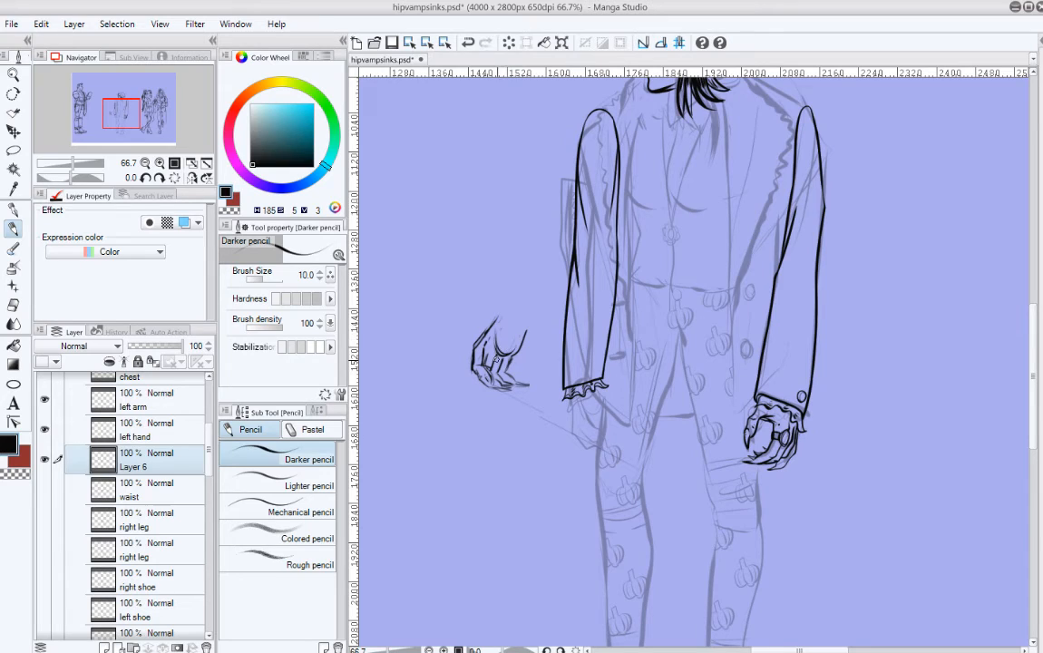
{"action": "left_click_drag", "start_coordinate": [513, 354], "coordinate": [499, 331]}
{"action": "key", "text": "ctrl+z"}
Step: Add a new layer above Layer 6, lower Layer 6's opacity to 35 percent, and make the new layer active
{"action": "key", "text": "ctrl+shift+n"}
{"action": "left_click_drag", "start_coordinate": [179, 354], "coordinate": [148, 347]}
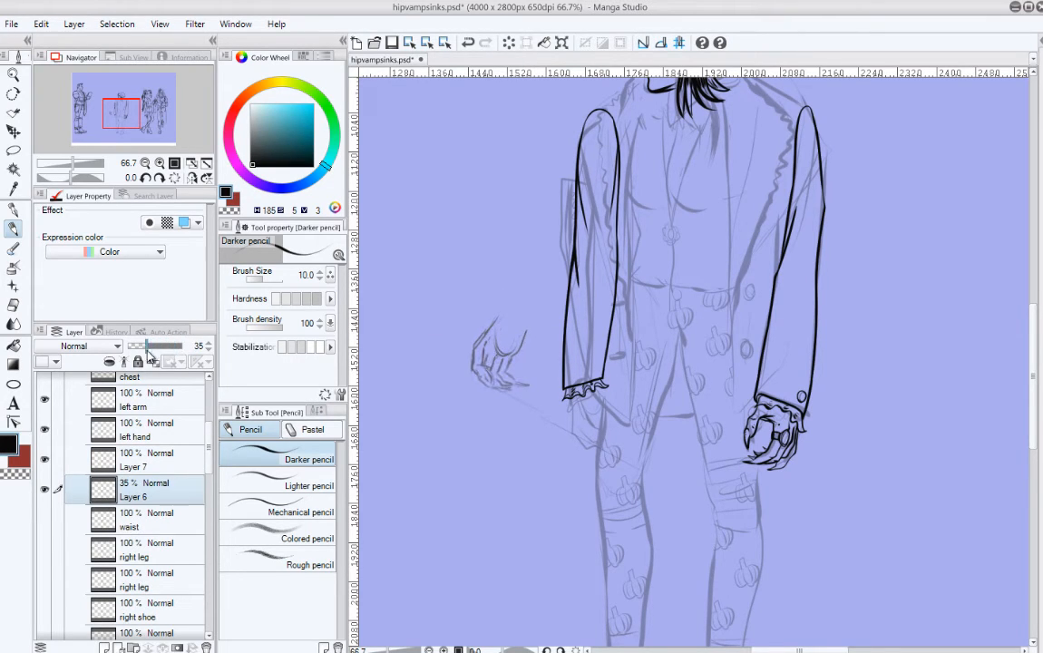
{"action": "left_click", "coordinate": [136, 459]}
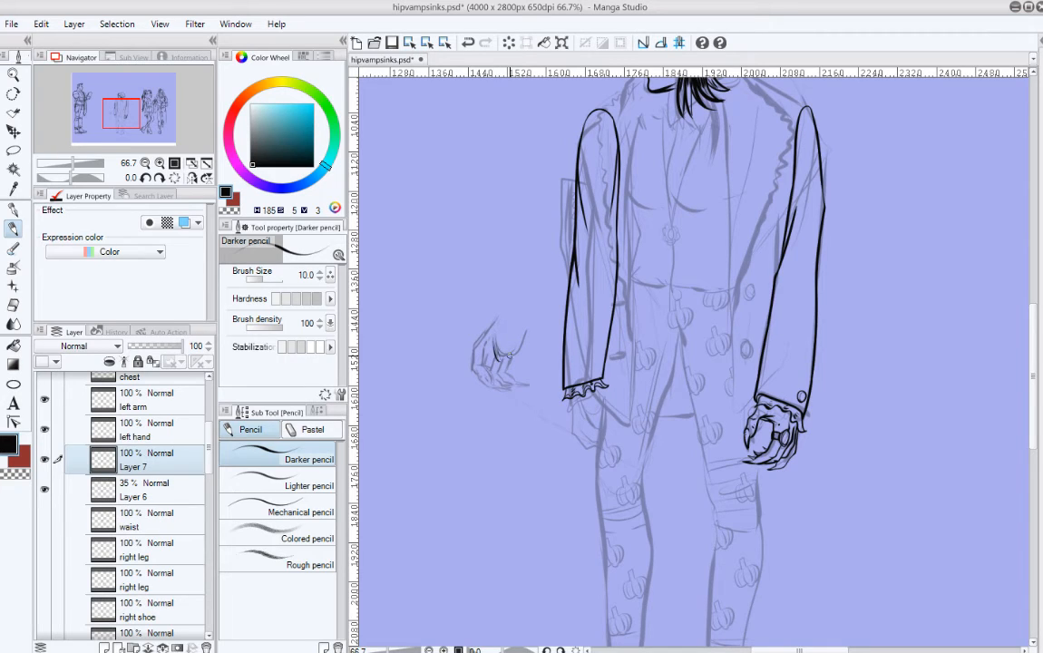
Step: Sketch the detached hand's thumb and wrist edge on Layer 7 with the Darker pencil
{"action": "left_click", "coordinate": [497, 362]}
{"action": "mouse_move", "coordinate": [494, 362]}
{"action": "left_mouse_down"}
{"action": "mouse_move", "coordinate": [500, 393]}
{"action": "mouse_move", "coordinate": [499, 380]}
{"action": "left_mouse_up"}
{"action": "key", "text": "ctrl+z"}
{"action": "key", "text": "ctrl+z"}
{"action": "key", "text": "k"}
{"action": "left_click_drag", "start_coordinate": [535, 355], "coordinate": [532, 361]}
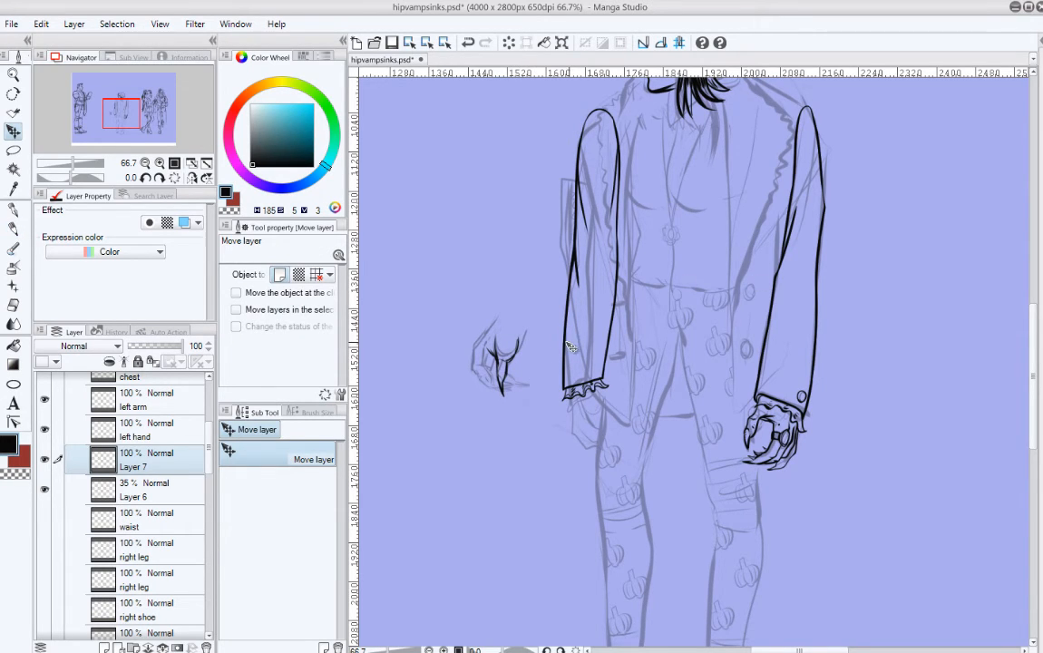
{"action": "key", "text": "p"}
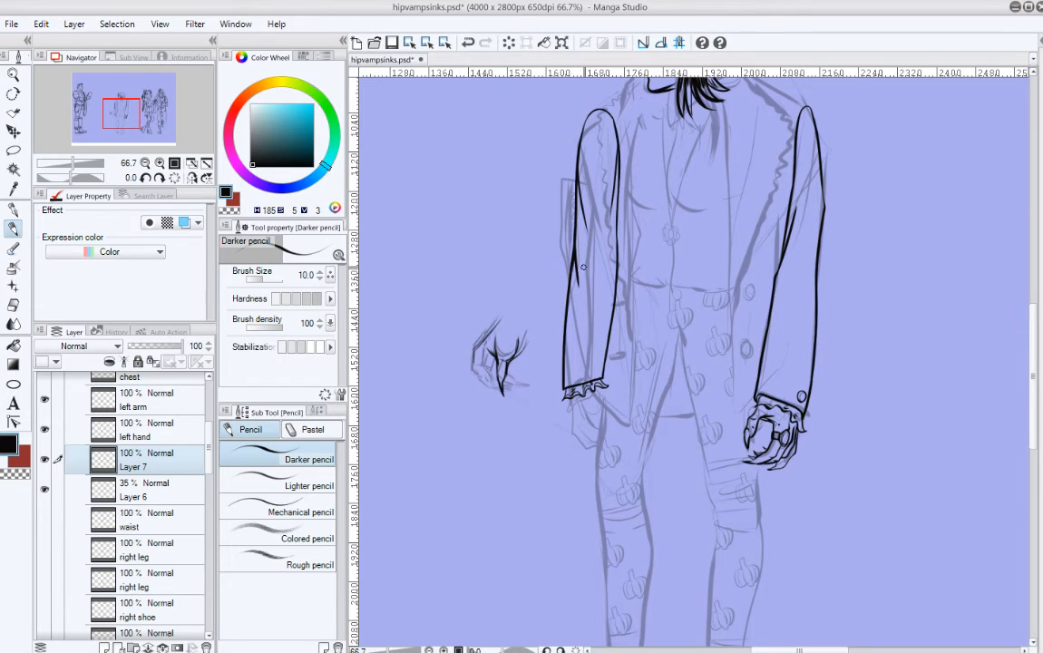
{"action": "mouse_move", "coordinate": [499, 351]}
{"action": "left_mouse_down"}
{"action": "mouse_move", "coordinate": [532, 327]}
{"action": "mouse_move", "coordinate": [531, 328]}
{"action": "left_mouse_up"}
{"action": "left_click_drag", "start_coordinate": [492, 386], "coordinate": [495, 389]}
{"action": "key", "text": "ctrl+z"}
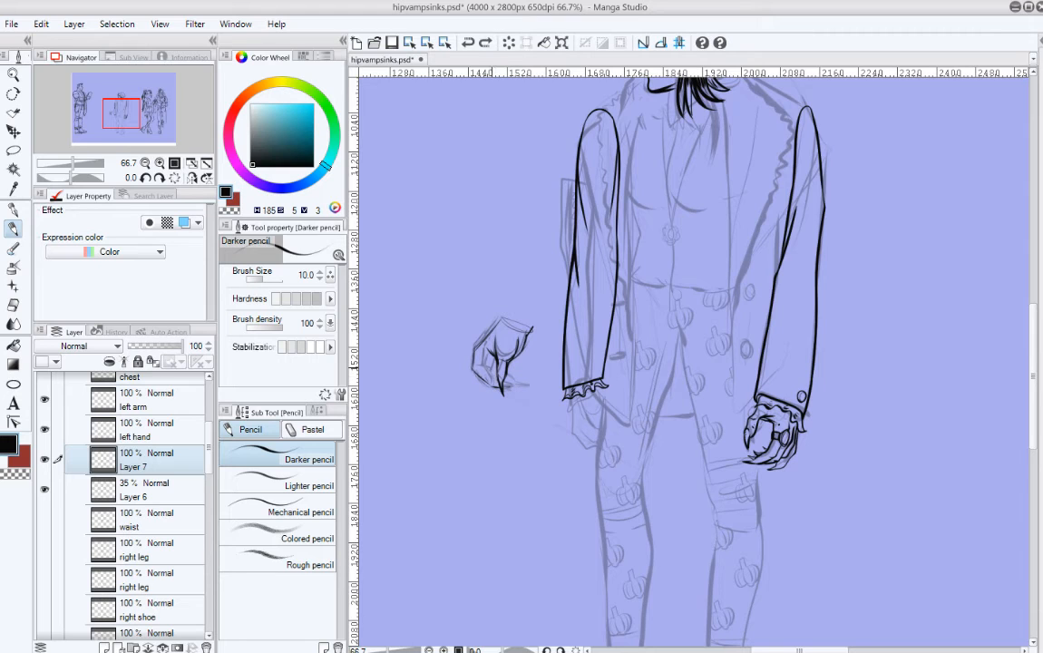
Step: Sketch the curled fingers around the thumb on Layer 7, undoing the strokes that miss
{"action": "left_click_drag", "start_coordinate": [490, 357], "coordinate": [496, 381]}
{"action": "key", "text": "ctrl+z"}
{"action": "key", "text": "ctrl+z"}
{"action": "key", "text": "ctrl+z"}
{"action": "key", "text": "ctrl+z"}
{"action": "key", "text": "ctrl+z"}
{"action": "key", "text": "ctrl+z"}
{"action": "left_click_drag", "start_coordinate": [526, 375], "coordinate": [519, 380]}
{"action": "key", "text": "ctrl+z"}
{"action": "key", "text": "ctrl+z"}
{"action": "left_click_drag", "start_coordinate": [684, 335], "coordinate": [694, 342]}
{"action": "left_click_drag", "start_coordinate": [711, 388], "coordinate": [691, 337]}
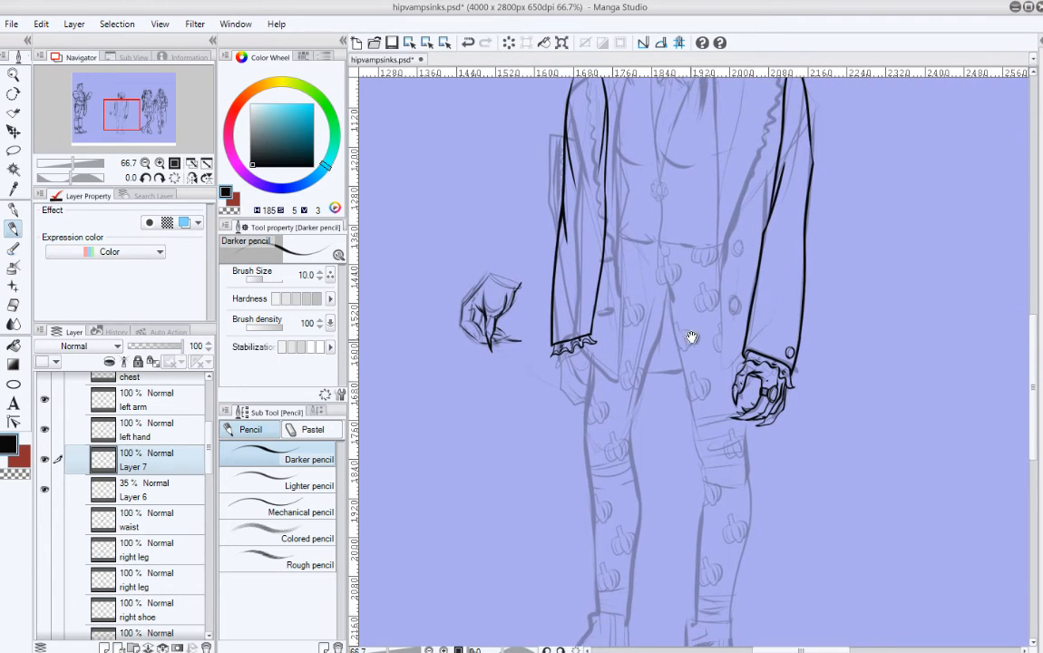
Step: Set Layer 6's opacity to 45 percent and erase stray lines inside its hand sketch with the Hard eraser
{"action": "left_click", "coordinate": [163, 494]}
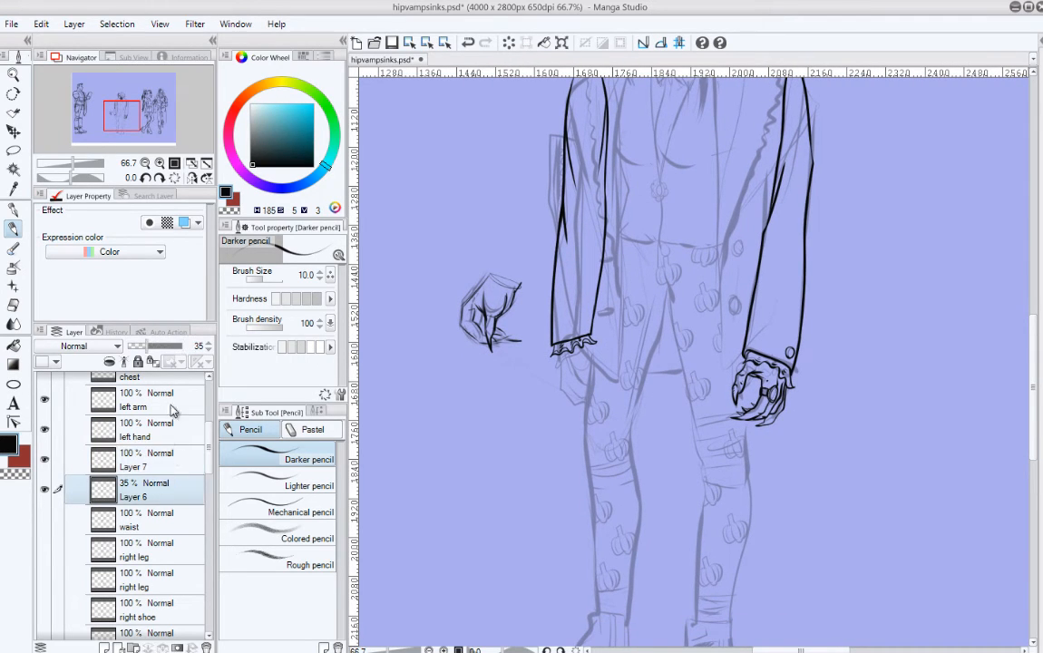
{"action": "left_click", "coordinate": [154, 350]}
{"action": "left_click", "coordinate": [173, 453]}
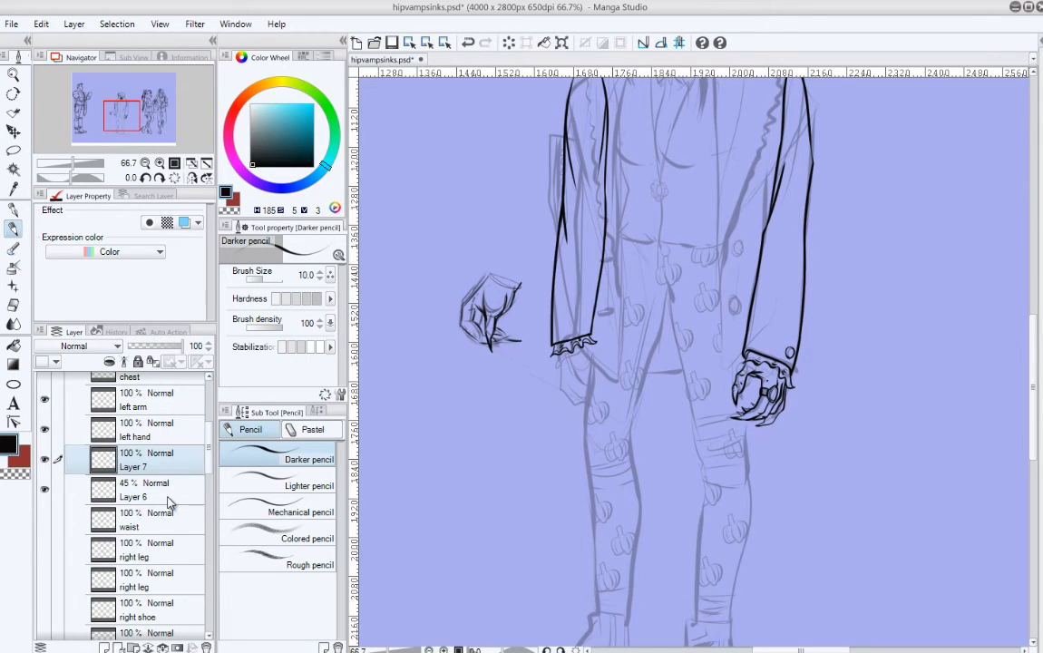
{"action": "left_click", "coordinate": [168, 494]}
{"action": "key", "text": "e"}
{"action": "left_click_drag", "start_coordinate": [501, 304], "coordinate": [484, 299]}
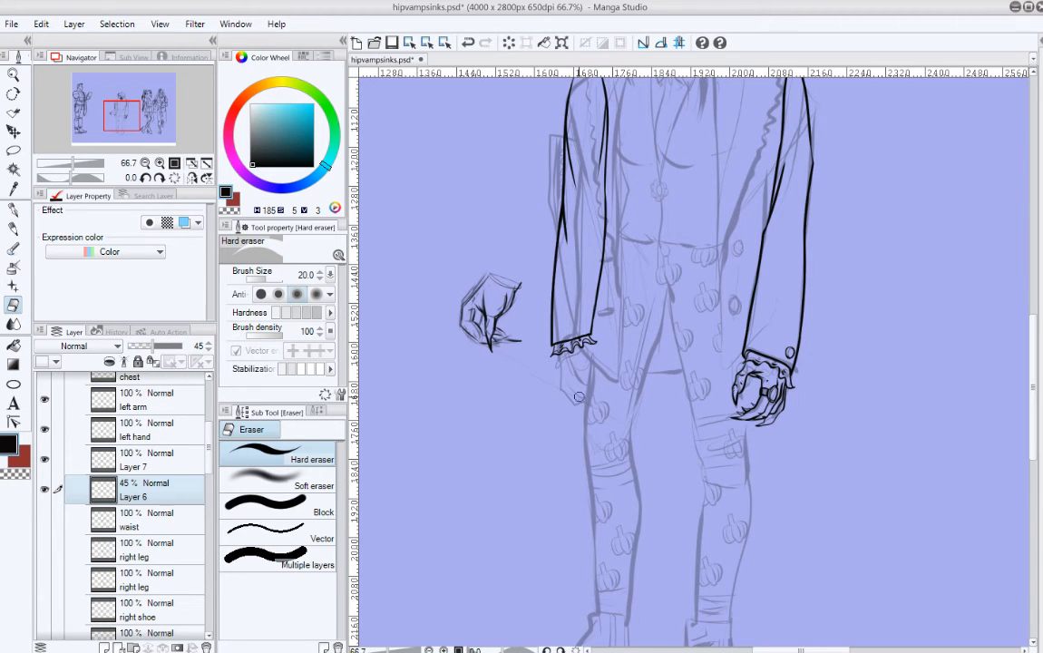
Step: Combine Layer 7 and Layer 6 into a single layer
{"action": "left_click", "coordinate": [166, 458], "text": "ctrl"}
{"action": "right_click", "coordinate": [164, 465]}
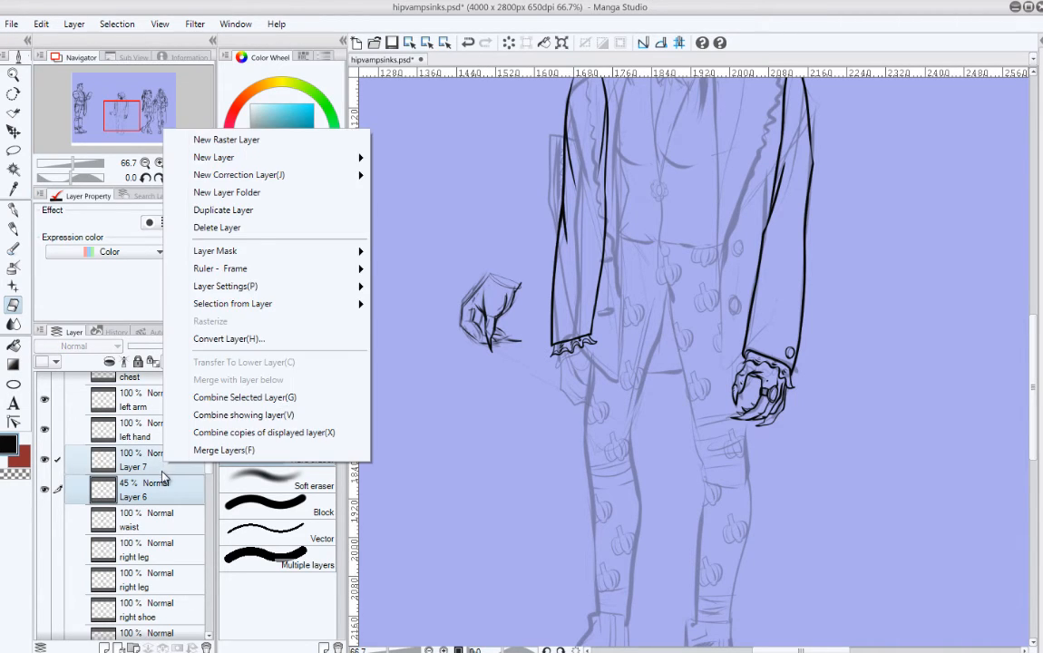
{"action": "key", "text": "g"}
Step: Transform the combined hand sketch, rotating it counterclockwise and fitting it beneath the left sleeve's ruffled cuff
{"action": "key", "text": "ctrl+t"}
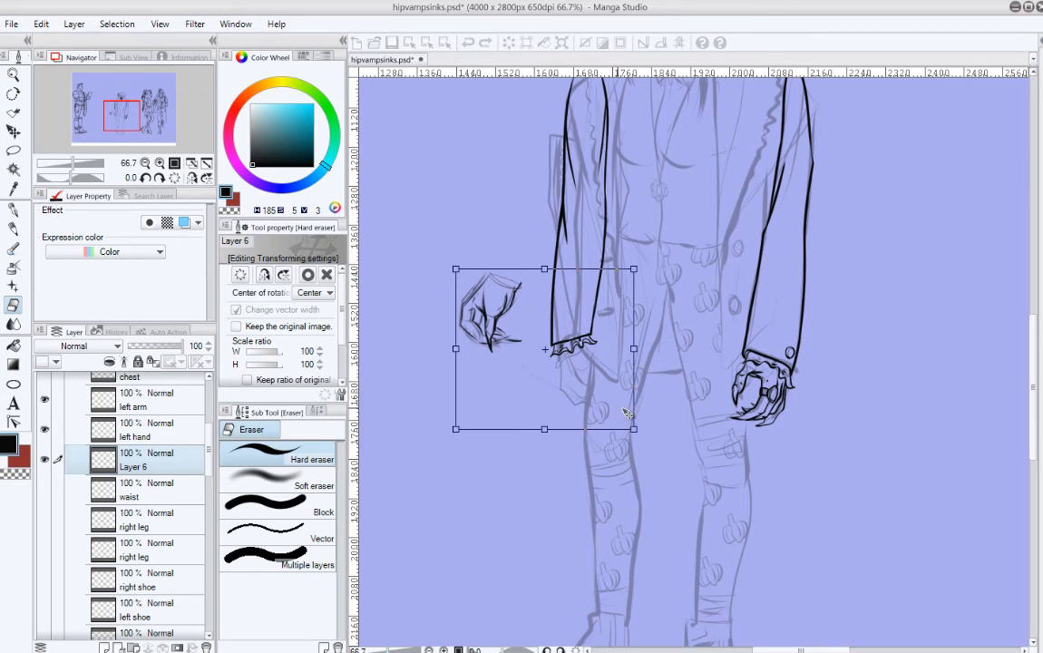
{"action": "mouse_move", "coordinate": [628, 419]}
{"action": "left_mouse_down"}
{"action": "mouse_move", "coordinate": [685, 381]}
{"action": "mouse_move", "coordinate": [680, 394]}
{"action": "left_mouse_up"}
{"action": "mouse_move", "coordinate": [584, 377]}
{"action": "left_mouse_down"}
{"action": "mouse_move", "coordinate": [671, 406]}
{"action": "mouse_move", "coordinate": [655, 420]}
{"action": "mouse_move", "coordinate": [613, 411]}
{"action": "left_mouse_up"}
{"action": "key", "text": "Return"}
{"action": "key", "text": "space"}
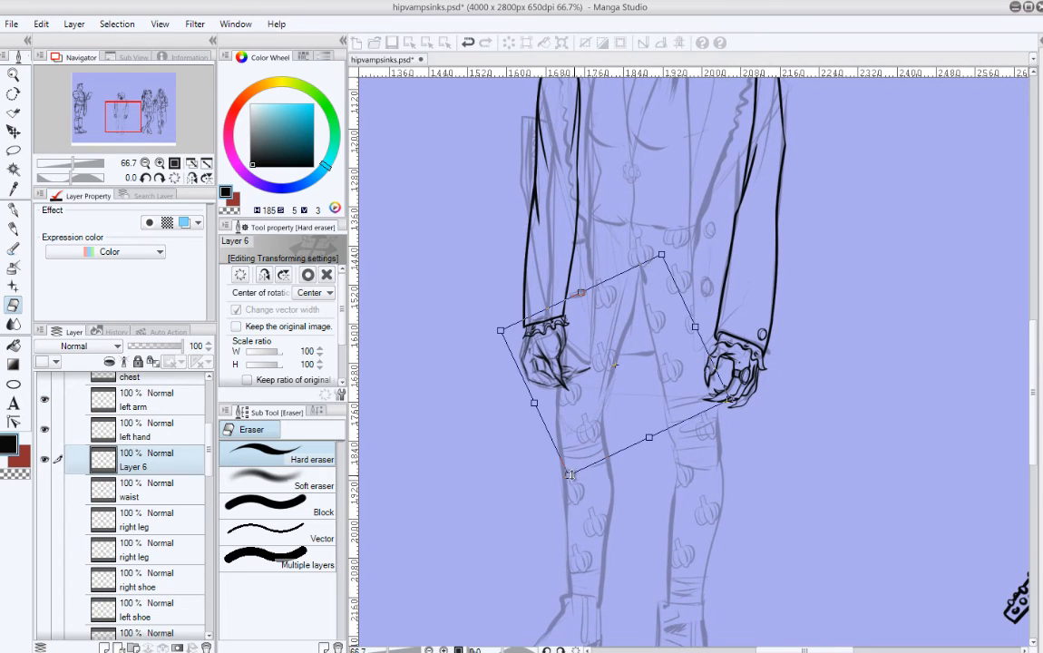
{"action": "left_click_drag", "start_coordinate": [569, 476], "coordinate": [575, 462]}
{"action": "mouse_move", "coordinate": [596, 416]}
{"action": "left_mouse_down"}
{"action": "mouse_move", "coordinate": [586, 418]}
{"action": "mouse_move", "coordinate": [632, 408]}
{"action": "left_mouse_up"}
{"action": "left_click_drag", "start_coordinate": [559, 341], "coordinate": [563, 339]}
{"action": "key", "text": "Return"}
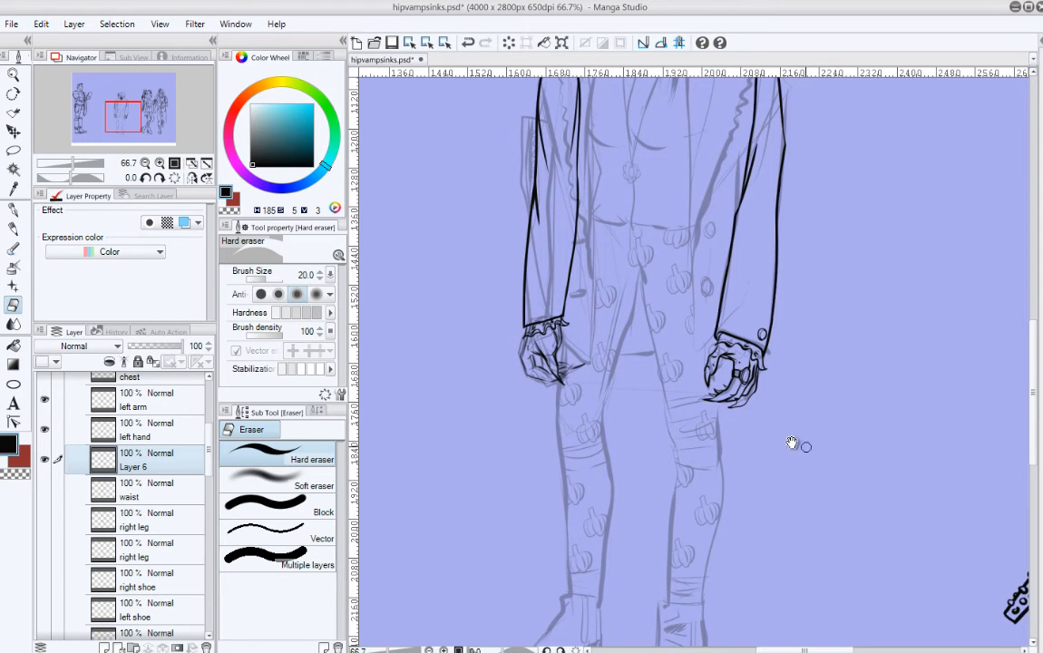
{"action": "mouse_move", "coordinate": [799, 412]}
{"action": "left_mouse_down"}
{"action": "mouse_move", "coordinate": [762, 538]}
{"action": "mouse_move", "coordinate": [779, 394]}
{"action": "left_mouse_up"}
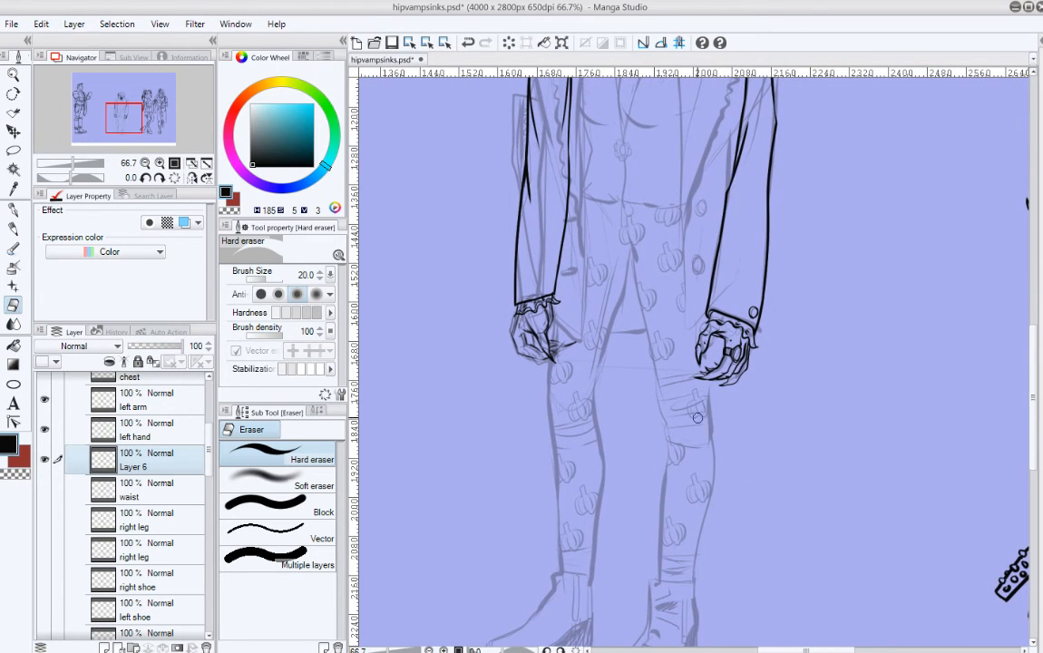
Step: Switch to the size 6 Inker brush, lower Layer 6's opacity to 51 percent, and make the left hand layer active
{"action": "key", "text": "p"}
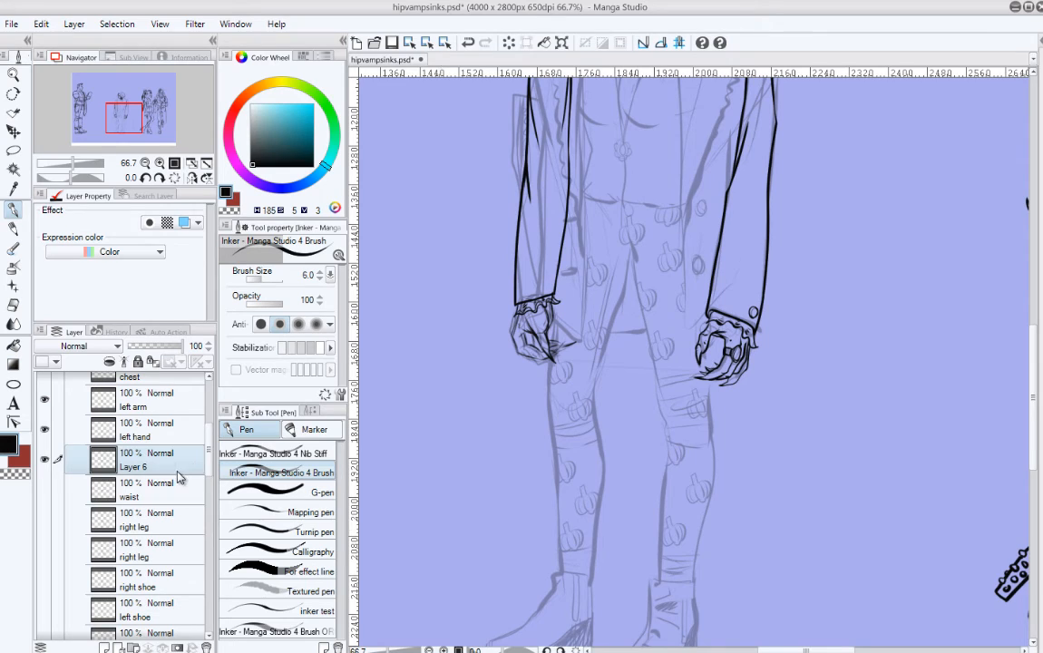
{"action": "left_click", "coordinate": [44, 428]}
{"action": "left_click", "coordinate": [178, 347]}
{"action": "left_click_drag", "start_coordinate": [179, 353], "coordinate": [155, 348]}
{"action": "left_click", "coordinate": [145, 428]}
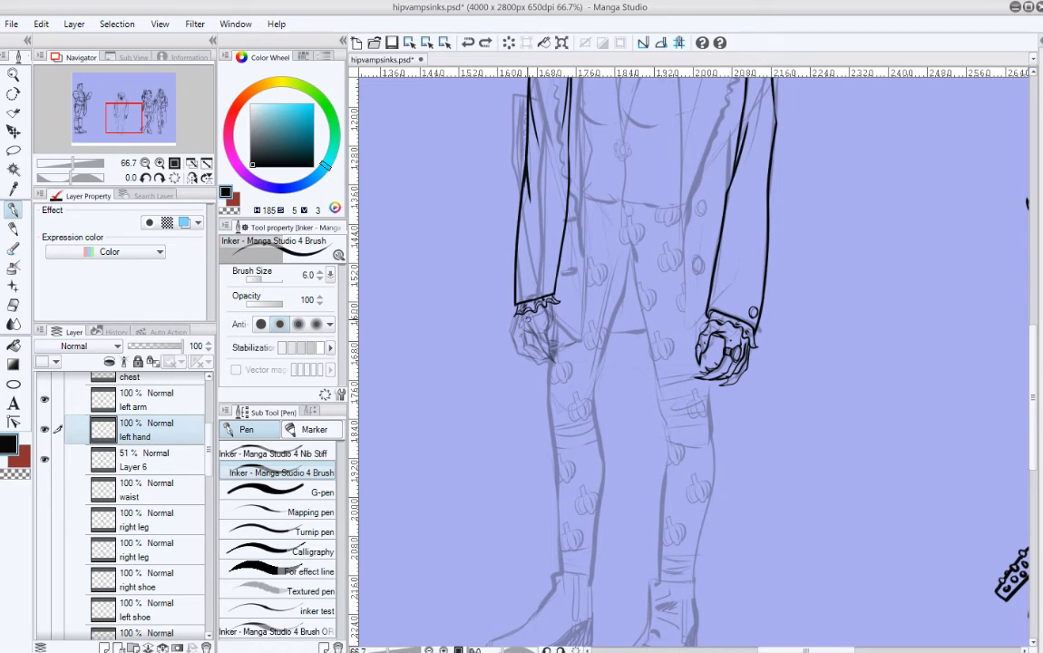
Step: Ink the left hand's thumb and outer contour over the faded sketch, undoing and retrying weak strokes
{"action": "key", "text": "ctrl+z"}
{"action": "left_click_drag", "start_coordinate": [534, 334], "coordinate": [547, 354]}
{"action": "key", "text": "ctrl+z"}
{"action": "mouse_move", "coordinate": [545, 347]}
{"action": "left_mouse_down"}
{"action": "mouse_move", "coordinate": [549, 361]}
{"action": "mouse_move", "coordinate": [551, 333]}
{"action": "mouse_move", "coordinate": [550, 352]}
{"action": "left_mouse_up"}
{"action": "key", "text": "ctrl+z"}
{"action": "key", "text": "ctrl+z"}
{"action": "key", "text": "ctrl+z"}
{"action": "key", "text": "ctrl+z"}
{"action": "key", "text": "ctrl+z"}
{"action": "key", "text": "ctrl+z"}
{"action": "key", "text": "ctrl+z"}
{"action": "mouse_move", "coordinate": [515, 318]}
{"action": "left_mouse_down"}
{"action": "mouse_move", "coordinate": [517, 345]}
{"action": "mouse_move", "coordinate": [534, 340]}
{"action": "mouse_move", "coordinate": [515, 343]}
{"action": "mouse_move", "coordinate": [526, 357]}
{"action": "left_mouse_up"}
{"action": "key", "text": "ctrl+z"}
{"action": "key", "text": "ctrl+z"}
{"action": "key", "text": "ctrl+z"}
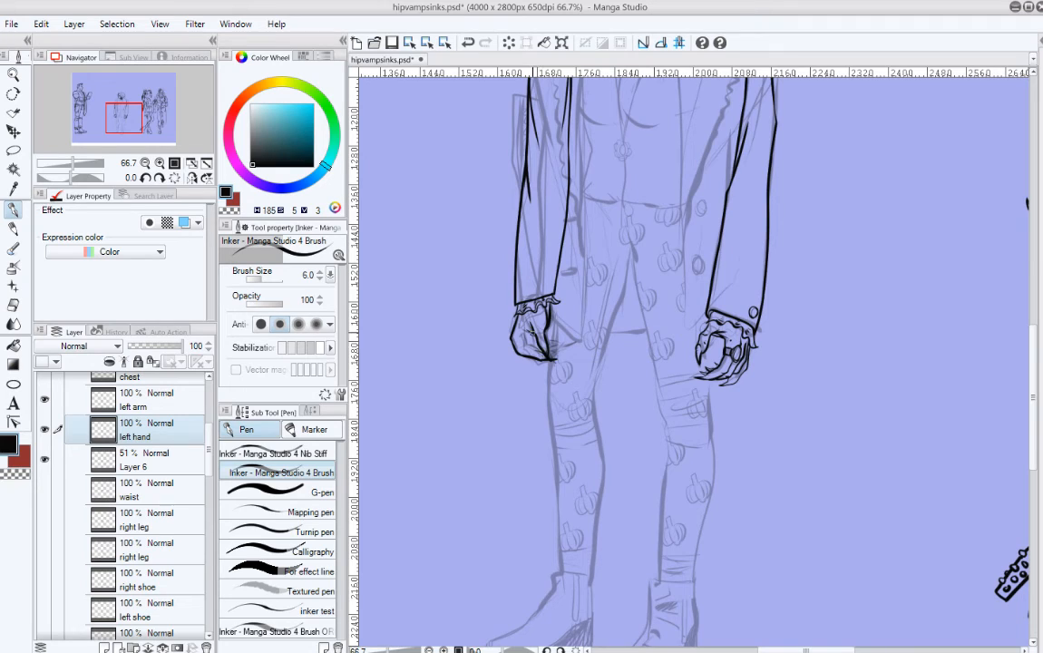
Step: Ink the left hand's inner palm lines and the first fingers beside the thumb, retrying strokes as needed
{"action": "key", "text": "ctrl+z"}
{"action": "key", "text": "ctrl+z"}
{"action": "mouse_move", "coordinate": [529, 330]}
{"action": "left_mouse_down"}
{"action": "mouse_move", "coordinate": [521, 342]}
{"action": "mouse_move", "coordinate": [541, 358]}
{"action": "mouse_move", "coordinate": [531, 351]}
{"action": "mouse_move", "coordinate": [546, 352]}
{"action": "mouse_move", "coordinate": [547, 324]}
{"action": "left_mouse_up"}
{"action": "key", "text": "ctrl+z"}
{"action": "key", "text": "ctrl+z"}
{"action": "key", "text": "ctrl+z"}
{"action": "key", "text": "ctrl+z"}
{"action": "key", "text": "ctrl+z"}
{"action": "left_click_drag", "start_coordinate": [548, 350], "coordinate": [568, 352]}
{"action": "key", "text": "ctrl+z"}
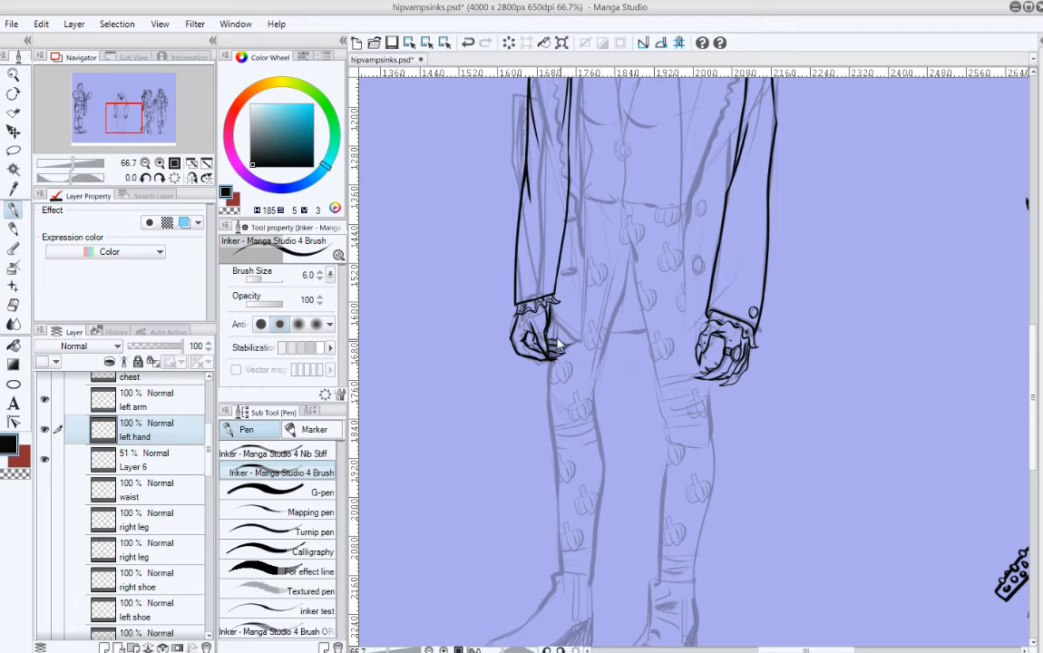
{"action": "key", "text": "ctrl+z"}
{"action": "mouse_move", "coordinate": [557, 344]}
{"action": "left_mouse_down"}
{"action": "mouse_move", "coordinate": [570, 352]}
{"action": "mouse_move", "coordinate": [526, 349]}
{"action": "left_mouse_up"}
Step: Compare the last fingertip stroke with undo and redo, and ink the left hand's remaining extended fingers
{"action": "key", "text": "ctrl+z"}
{"action": "key", "text": "ctrl+y"}
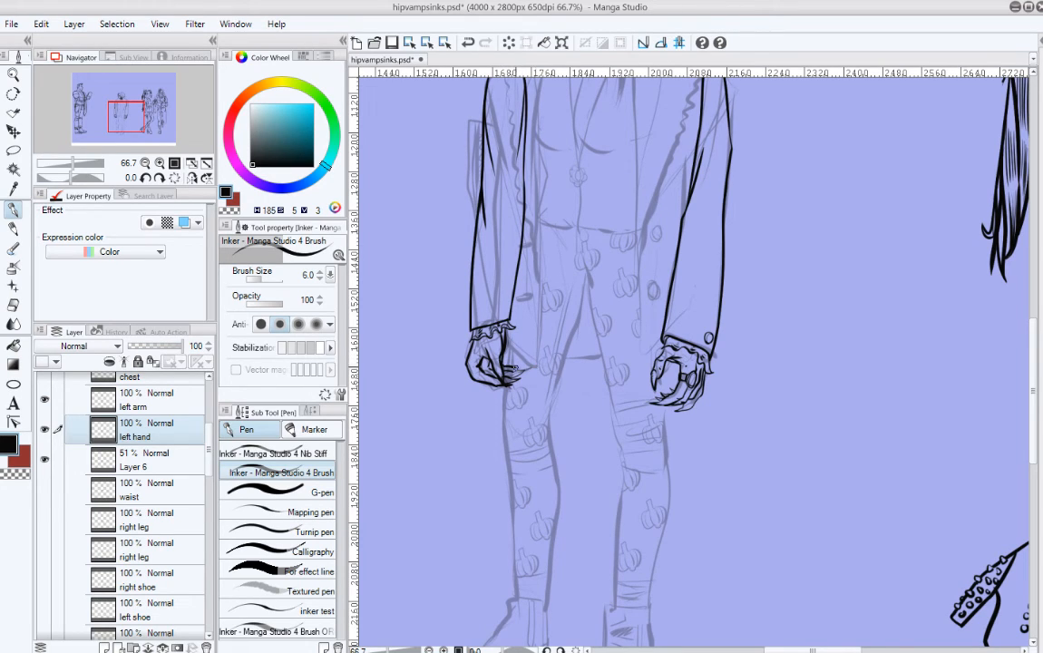
{"action": "key", "text": "ctrl+z"}
{"action": "key", "text": "ctrl+y"}
{"action": "key", "text": "ctrl+z"}
{"action": "key", "text": "ctrl+y"}
{"action": "key", "text": "e"}
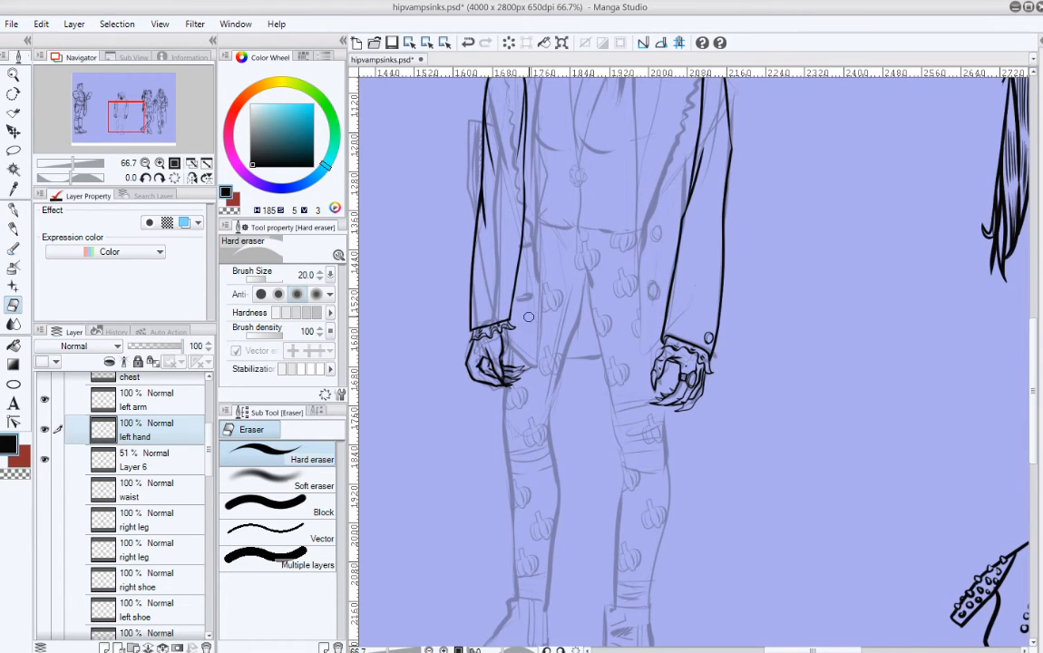
{"action": "key", "text": "p"}
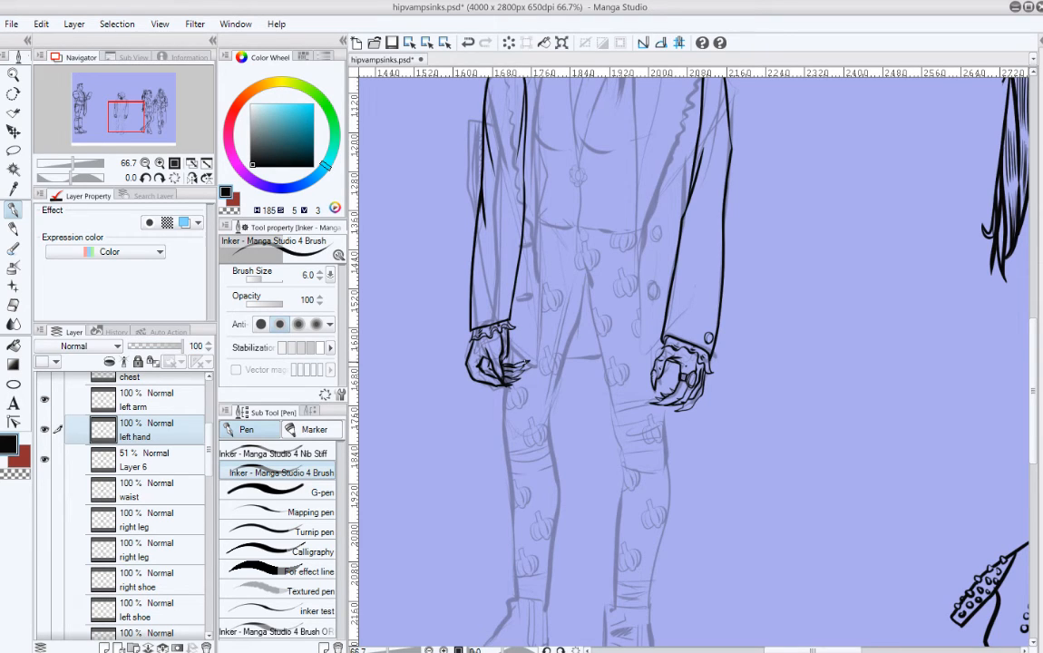
Step: Erase the newly inked left hand below the cuff with the Hard eraser
{"action": "left_click_drag", "start_coordinate": [762, 391], "coordinate": [728, 428]}
{"action": "key", "text": "e"}
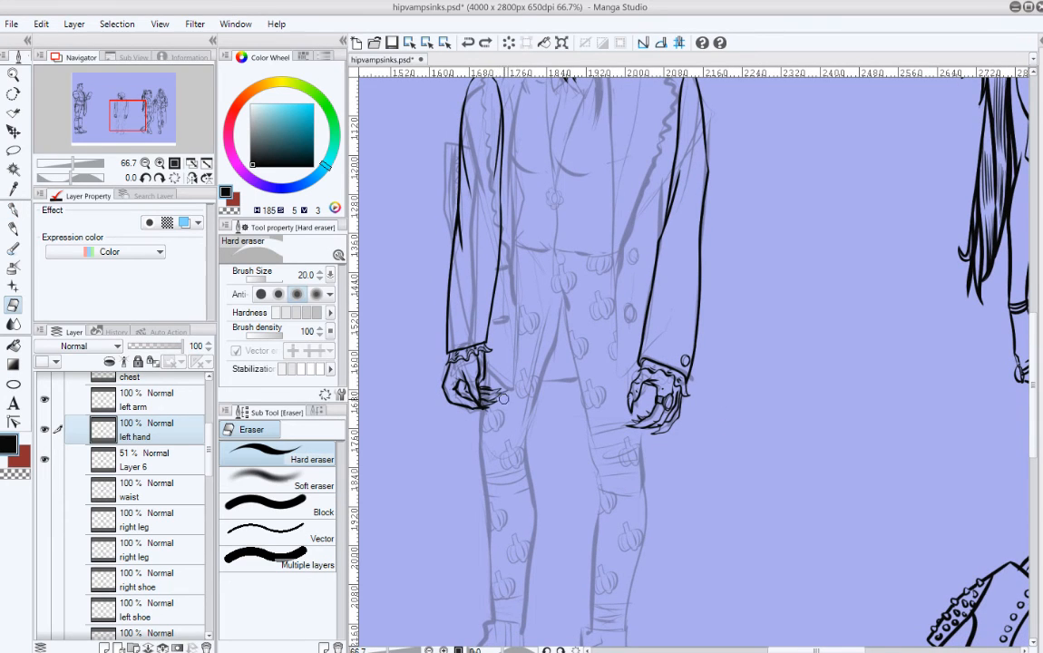
{"action": "mouse_move", "coordinate": [486, 407]}
{"action": "left_mouse_down"}
{"action": "mouse_move", "coordinate": [420, 379]}
{"action": "mouse_move", "coordinate": [446, 356]}
{"action": "left_mouse_up"}
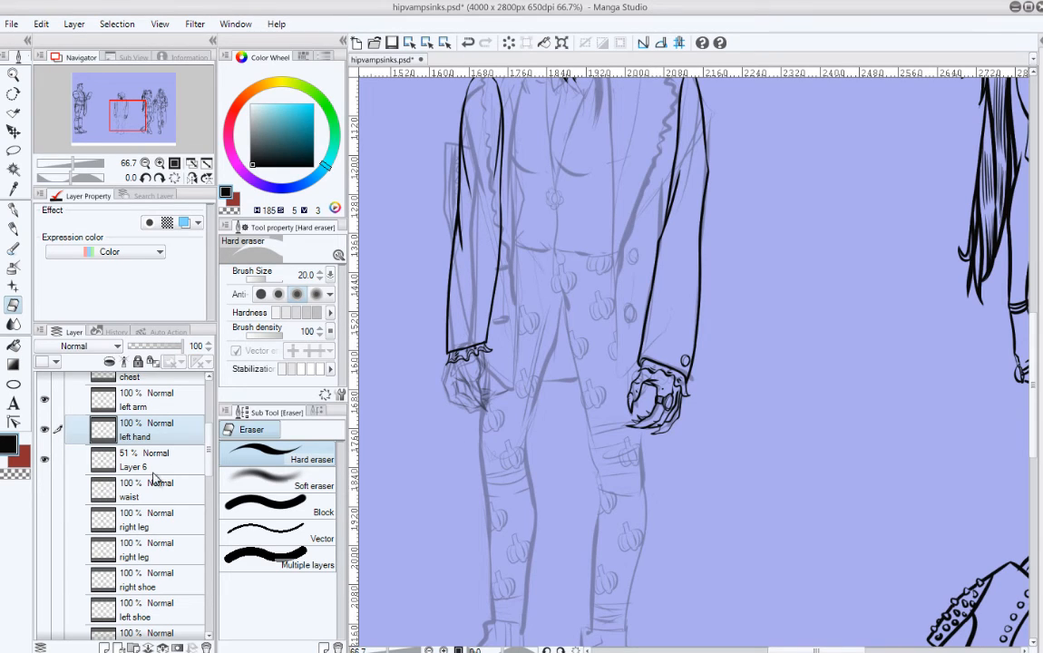
Step: Hide the hand sketch on Layer 6 and make the left hand layer active
{"action": "left_click", "coordinate": [152, 469]}
{"action": "key", "text": "p"}
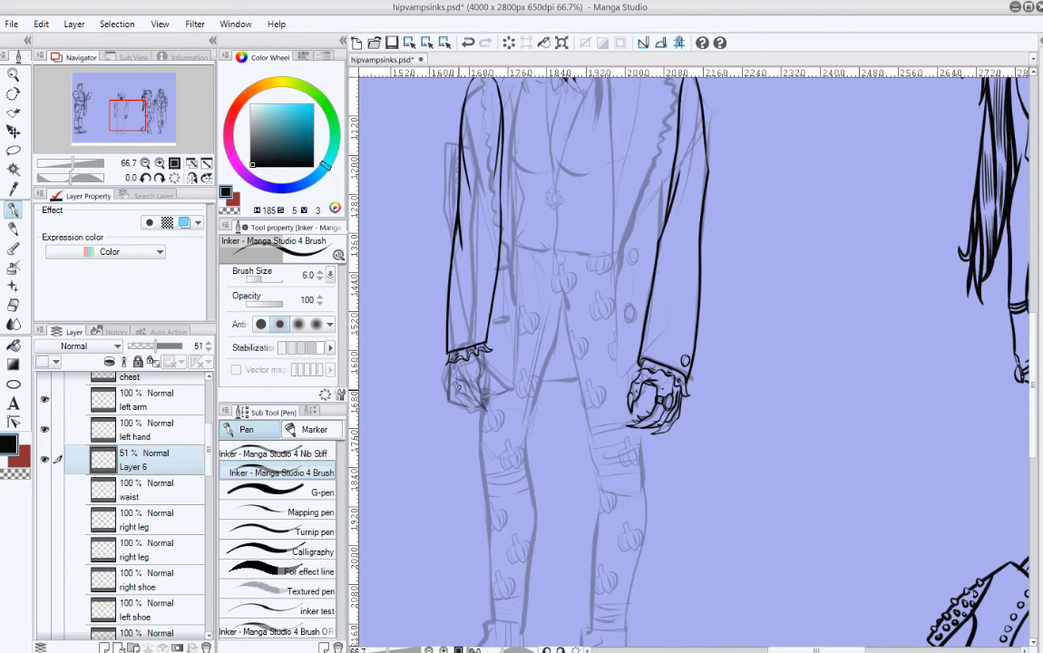
{"action": "left_click_drag", "start_coordinate": [456, 383], "coordinate": [460, 391]}
{"action": "left_click", "coordinate": [44, 458]}
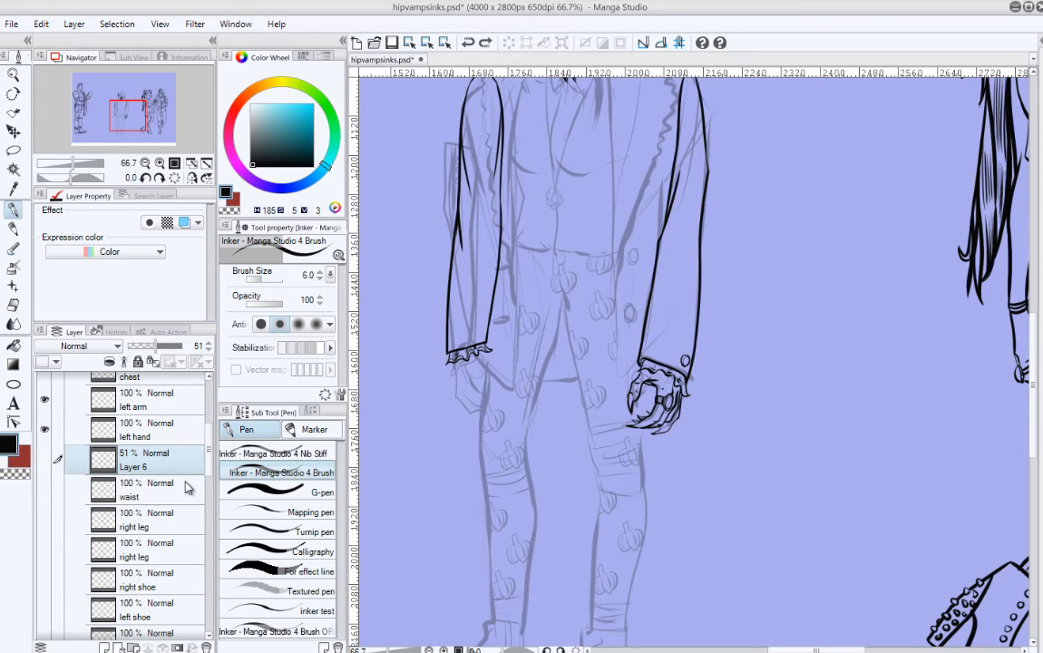
{"action": "left_click", "coordinate": [154, 430]}
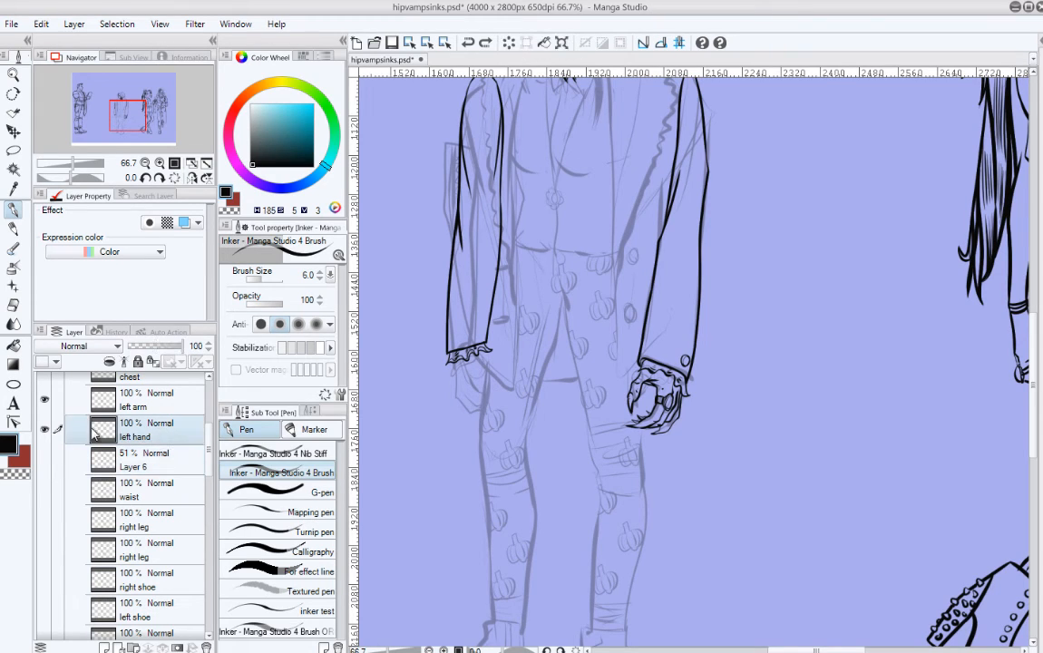
{"action": "left_click", "coordinate": [44, 401]}
{"action": "left_click", "coordinate": [44, 401]}
Step: Ink the outer edge and knuckle lines of the left hand below its ruffled cuff, retrying strokes as needed
{"action": "key", "text": "p"}
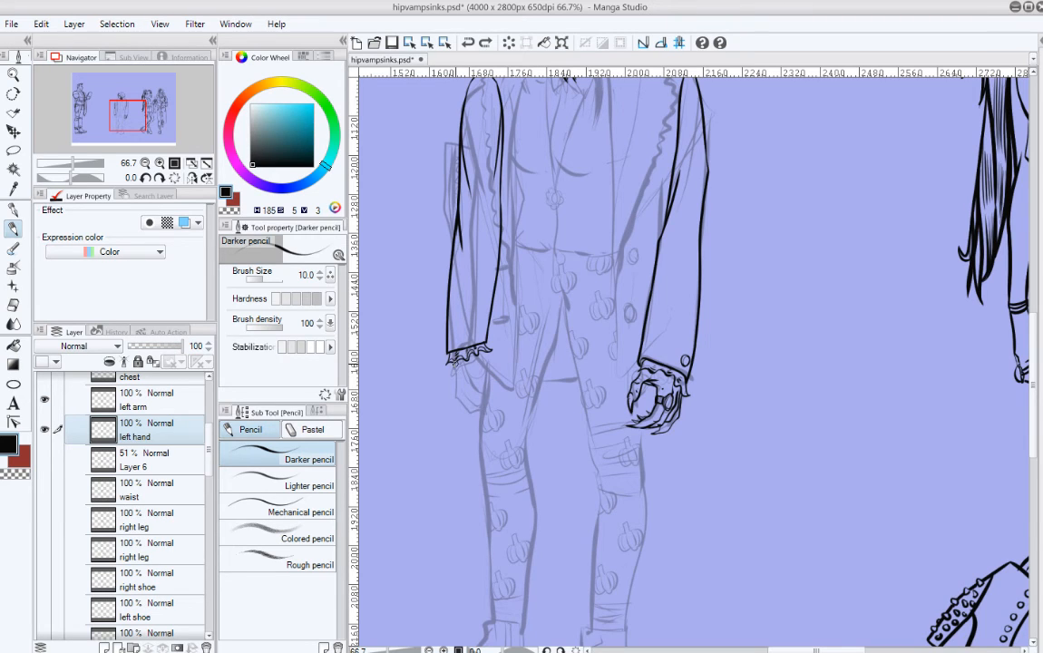
{"action": "key", "text": "p"}
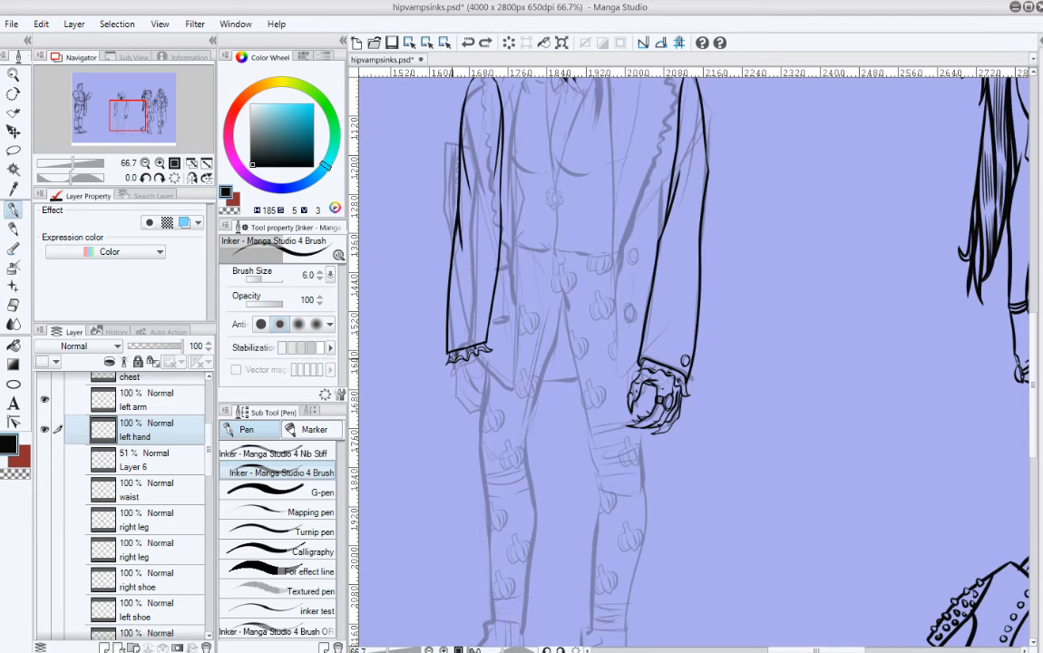
{"action": "left_click_drag", "start_coordinate": [448, 359], "coordinate": [449, 396]}
{"action": "key", "text": "ctrl+z"}
{"action": "key", "text": "ctrl+z"}
{"action": "left_click_drag", "start_coordinate": [448, 360], "coordinate": [453, 396]}
{"action": "key", "text": "ctrl+z"}
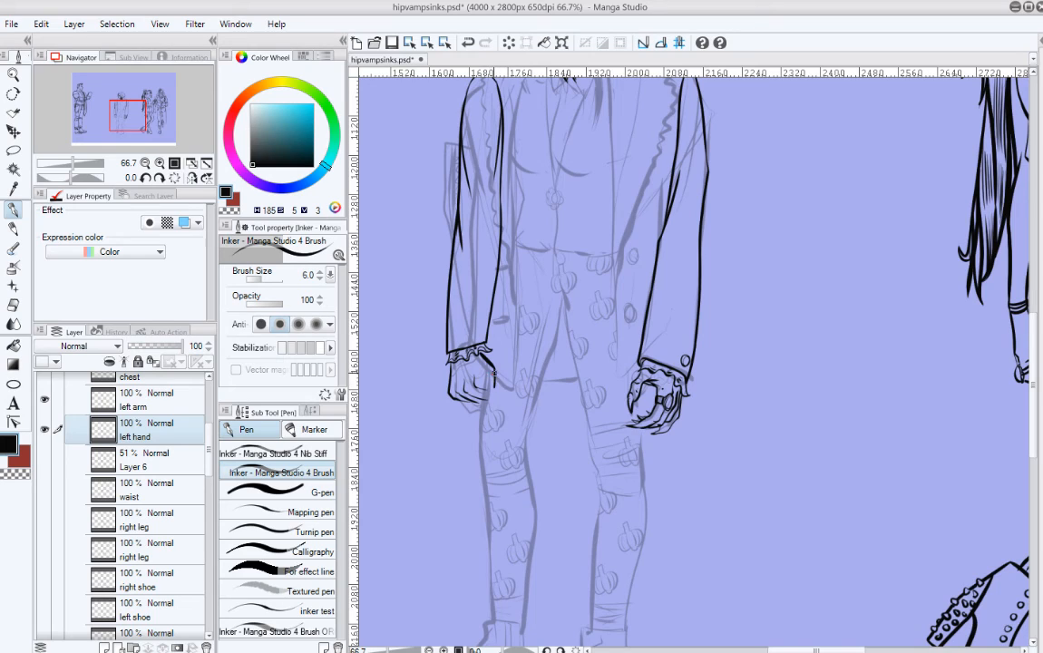
Step: Ink the left hand's thumb side and curled fingers to close the fist
{"action": "left_click_drag", "start_coordinate": [491, 362], "coordinate": [495, 387]}
{"action": "left_click_drag", "start_coordinate": [486, 399], "coordinate": [494, 400]}
{"action": "key", "text": "ctrl+z"}
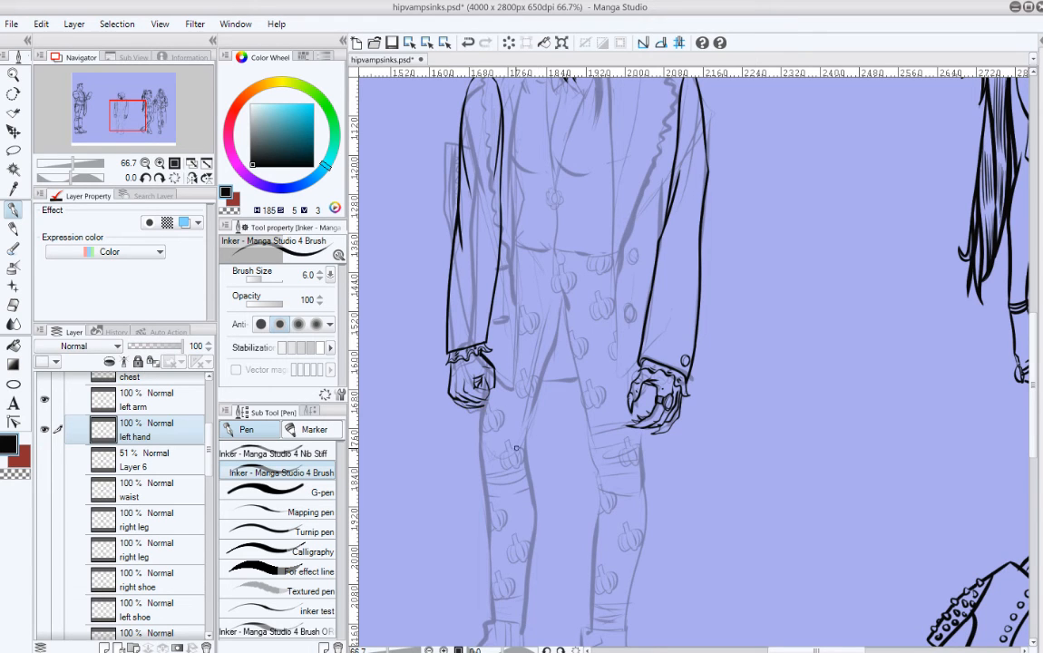
Step: Show the character's hidden coat, chest, Layer 6, waist, leg, shin and shoe layers again
{"action": "scroll", "coordinate": [726, 444], "scroll_direction": "up", "scroll_amount": 3}
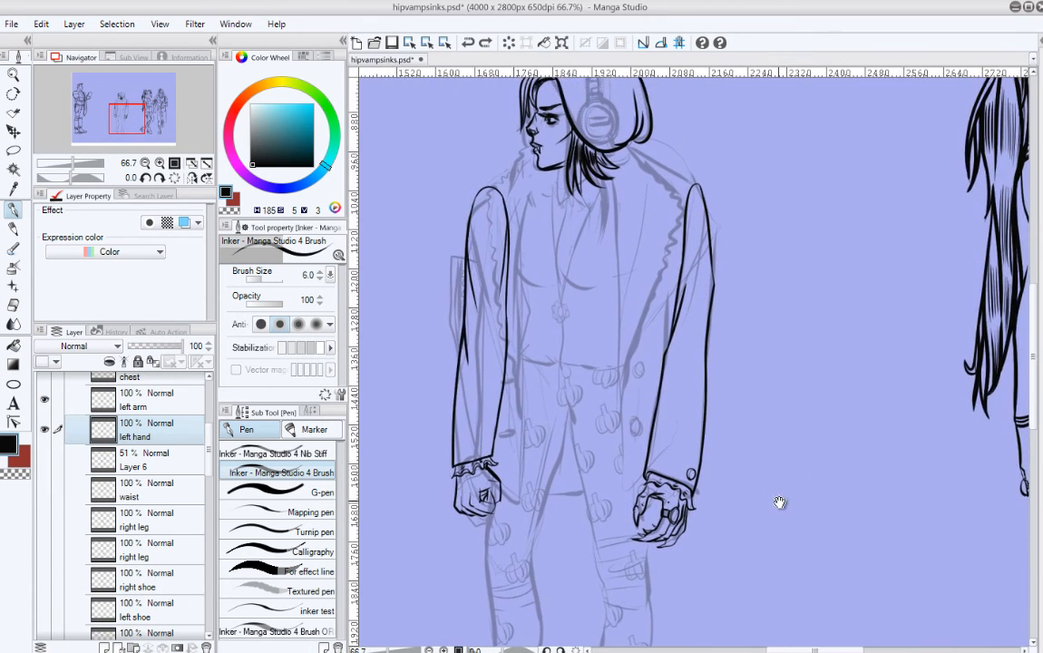
{"action": "left_click_drag", "start_coordinate": [779, 502], "coordinate": [788, 428]}
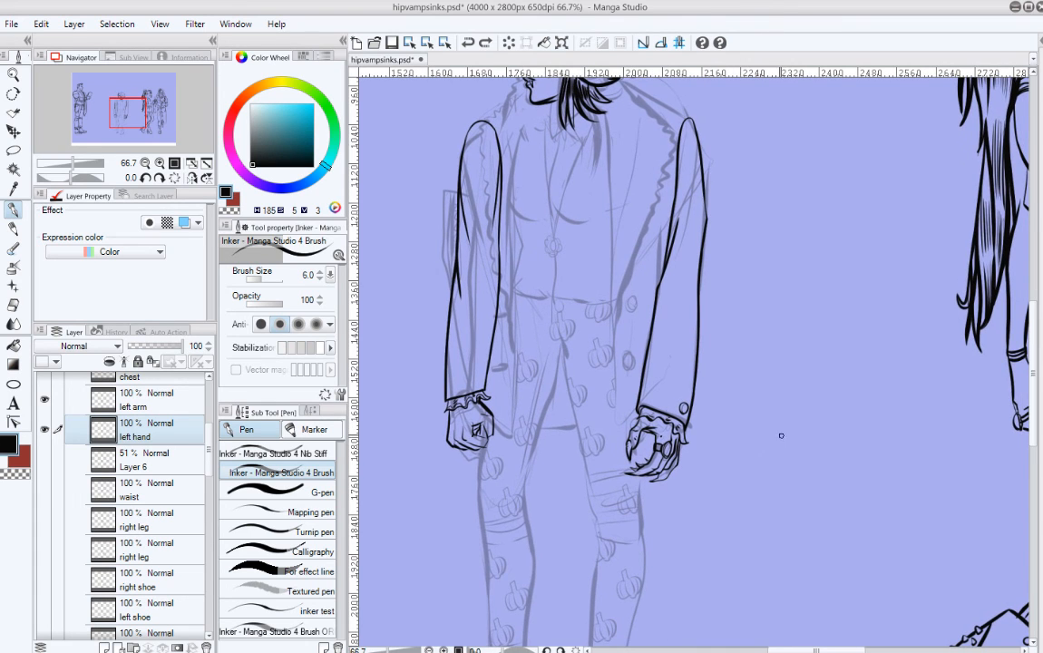
{"action": "scroll", "coordinate": [775, 439], "scroll_direction": "down", "scroll_amount": 2}
{"action": "scroll", "coordinate": [771, 440], "scroll_direction": "up", "scroll_amount": 1}
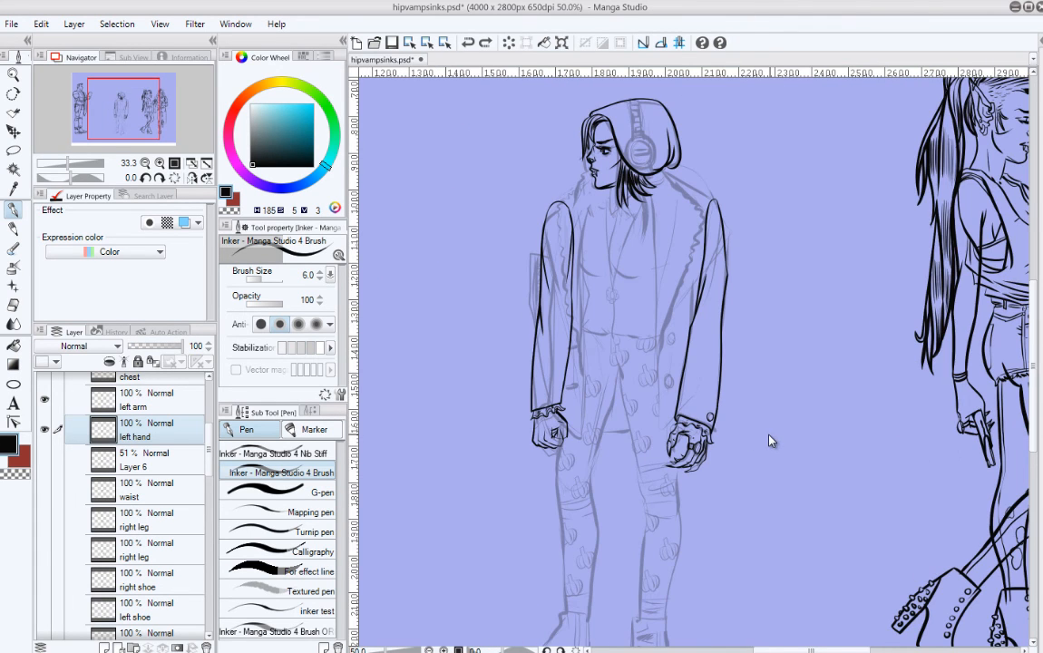
{"action": "left_click_drag", "start_coordinate": [767, 424], "coordinate": [744, 421]}
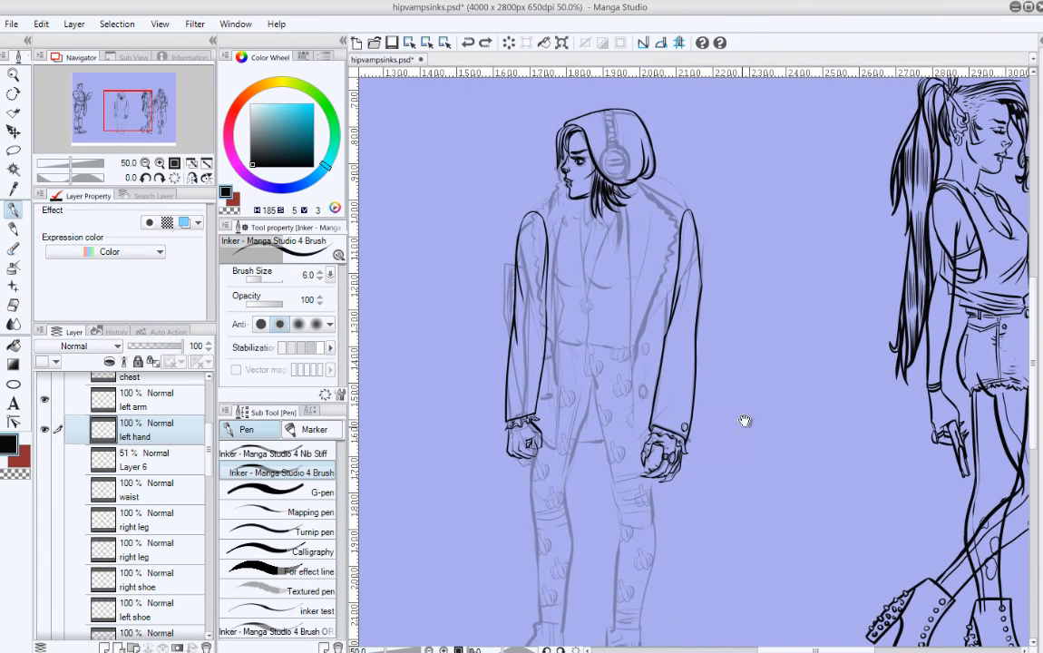
{"action": "scroll", "coordinate": [182, 412], "scroll_direction": "up", "scroll_amount": 3}
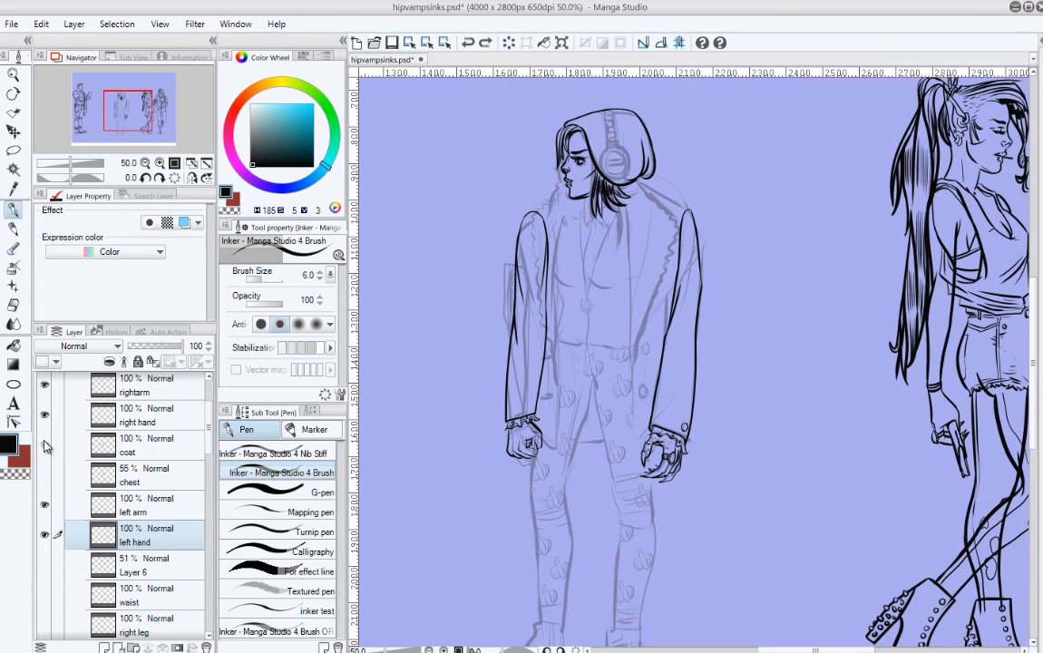
{"action": "left_click", "coordinate": [43, 444]}
{"action": "left_click_drag", "start_coordinate": [208, 437], "coordinate": [211, 490]}
{"action": "left_click_drag", "start_coordinate": [44, 408], "coordinate": [44, 587]}
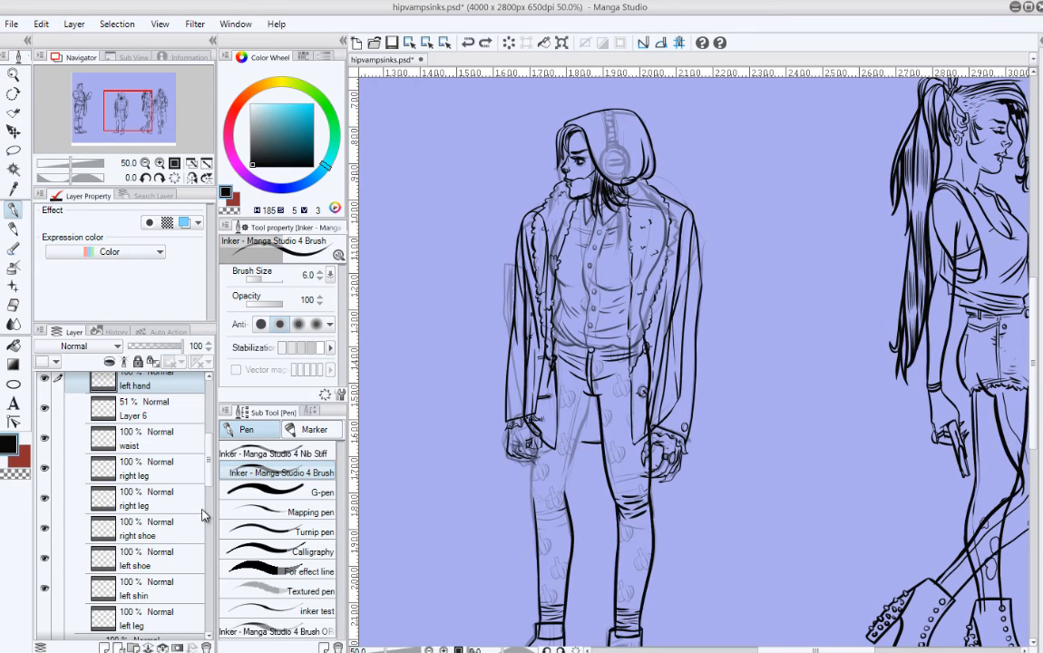
{"action": "scroll", "coordinate": [188, 431], "scroll_direction": "down", "scroll_amount": 4}
{"action": "left_click", "coordinate": [44, 507]}
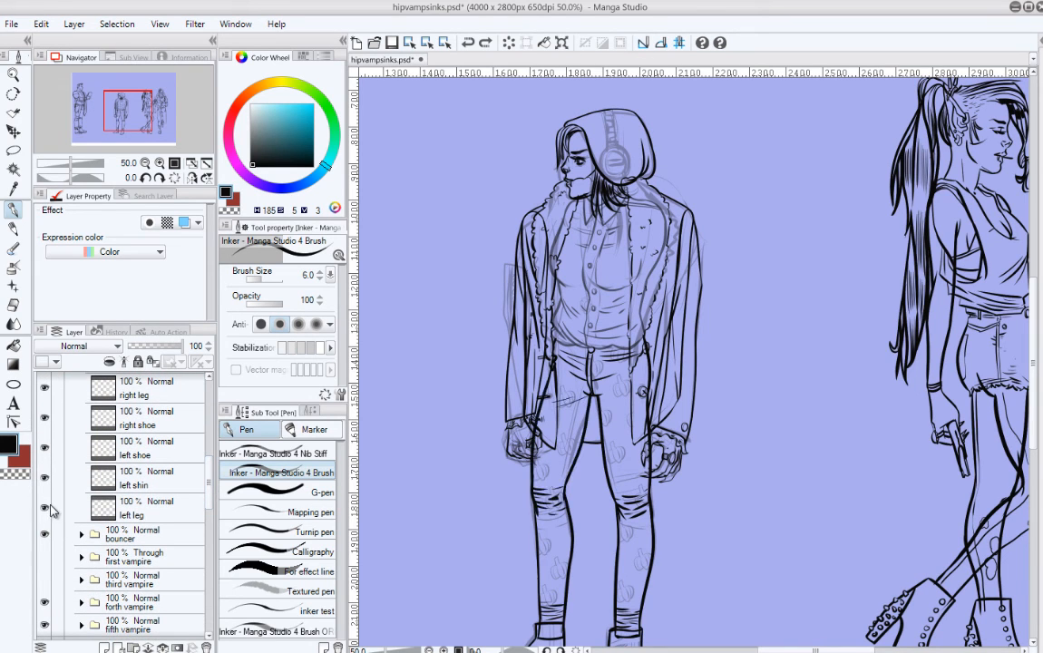
Step: Set the opacity of Layer 6 to 100%
{"action": "left_click_drag", "start_coordinate": [723, 426], "coordinate": [689, 398]}
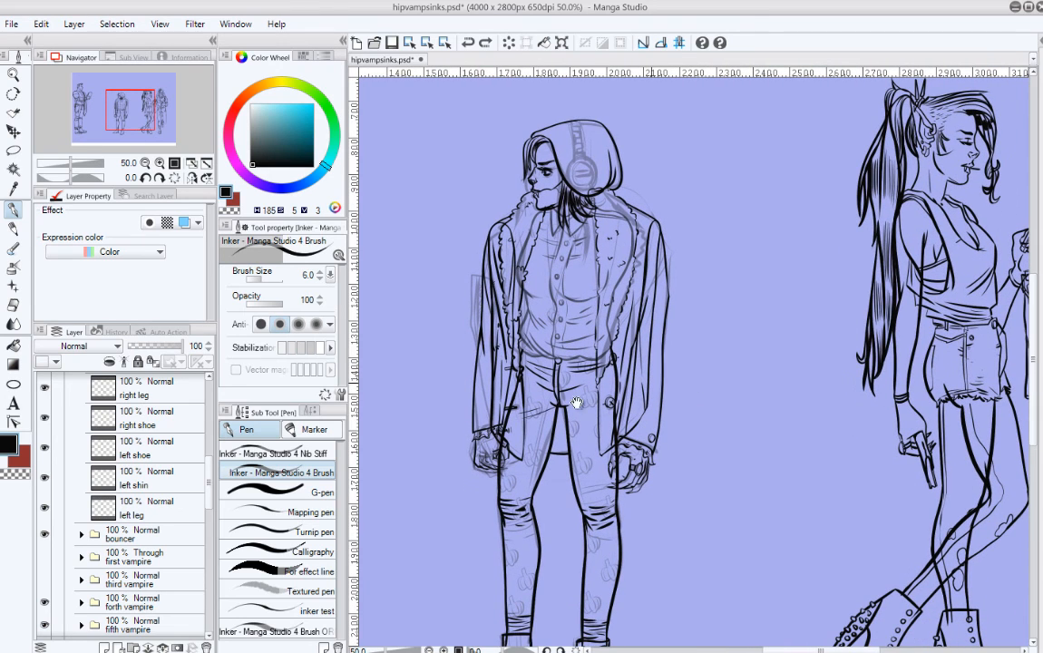
{"action": "left_click_drag", "start_coordinate": [209, 499], "coordinate": [210, 461]}
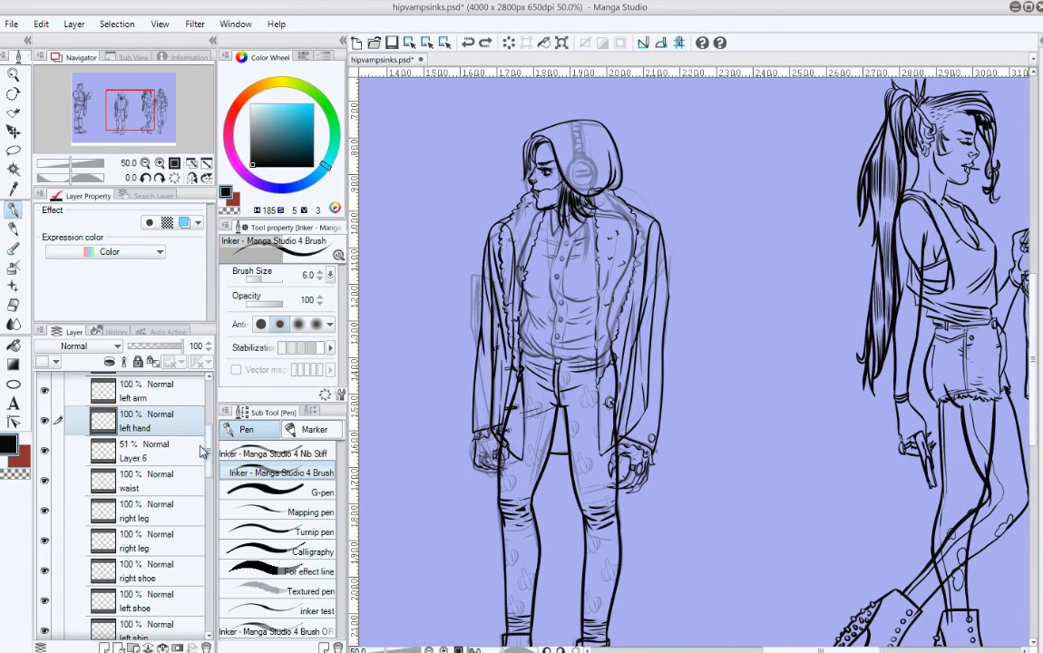
{"action": "left_click", "coordinate": [172, 450]}
{"action": "left_click_drag", "start_coordinate": [155, 346], "coordinate": [189, 349]}
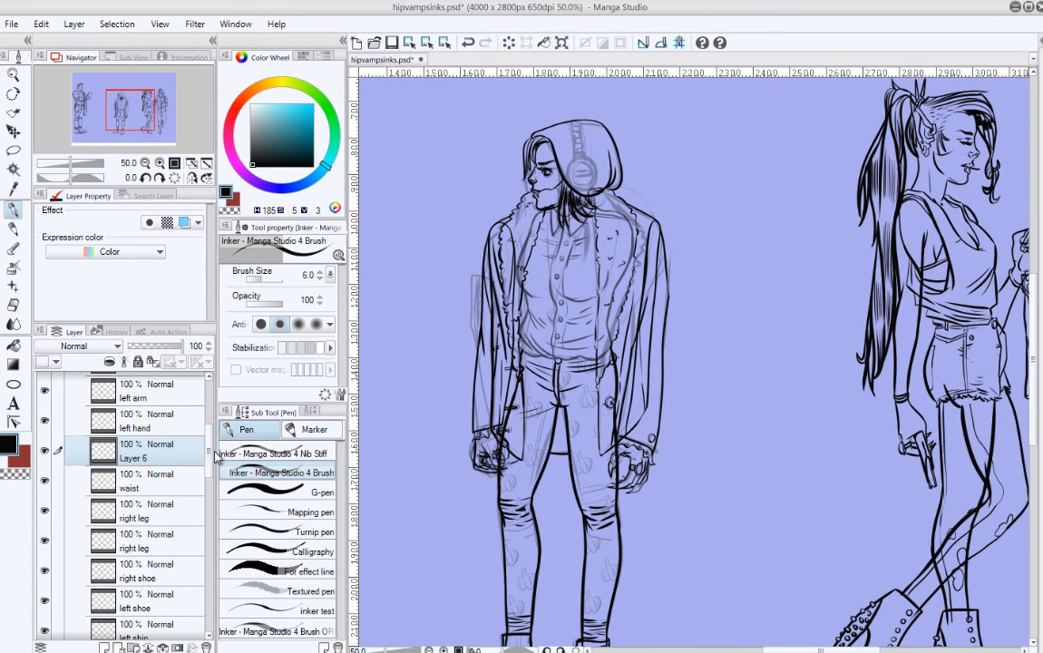
Step: Make Layer 7 active and ink the round ear cup of the headphones, undoing and retrying the circular strokes
{"action": "left_click_drag", "start_coordinate": [210, 452], "coordinate": [213, 429]}
{"action": "scroll", "coordinate": [191, 385], "scroll_direction": "up", "scroll_amount": 2}
{"action": "left_click", "coordinate": [152, 446]}
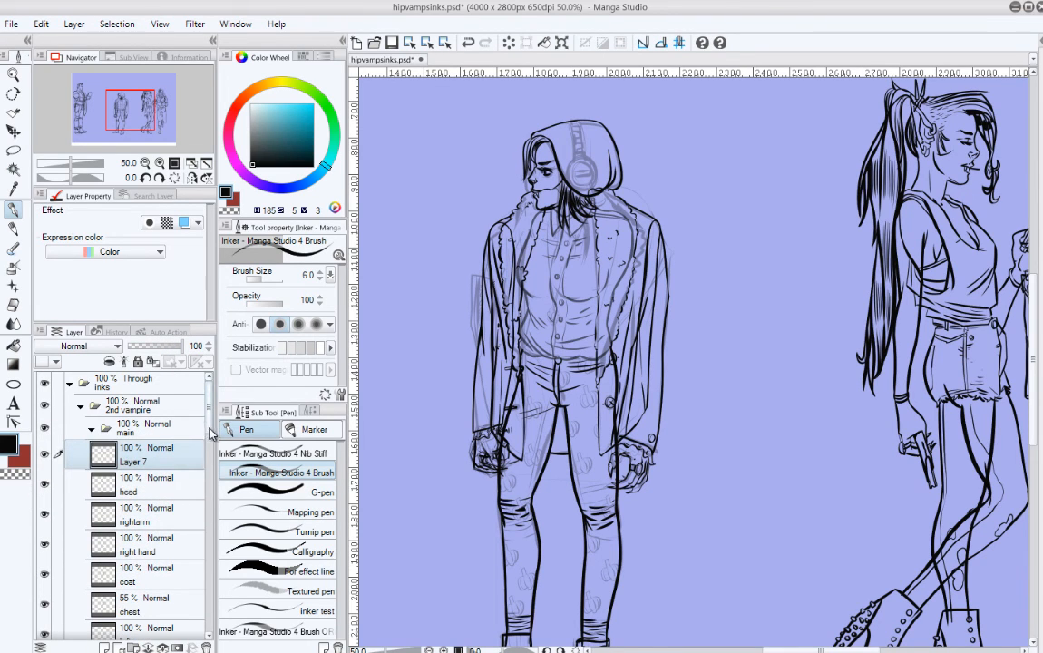
{"action": "left_click_drag", "start_coordinate": [208, 381], "coordinate": [214, 419]}
{"action": "left_click_drag", "start_coordinate": [453, 314], "coordinate": [419, 378]}
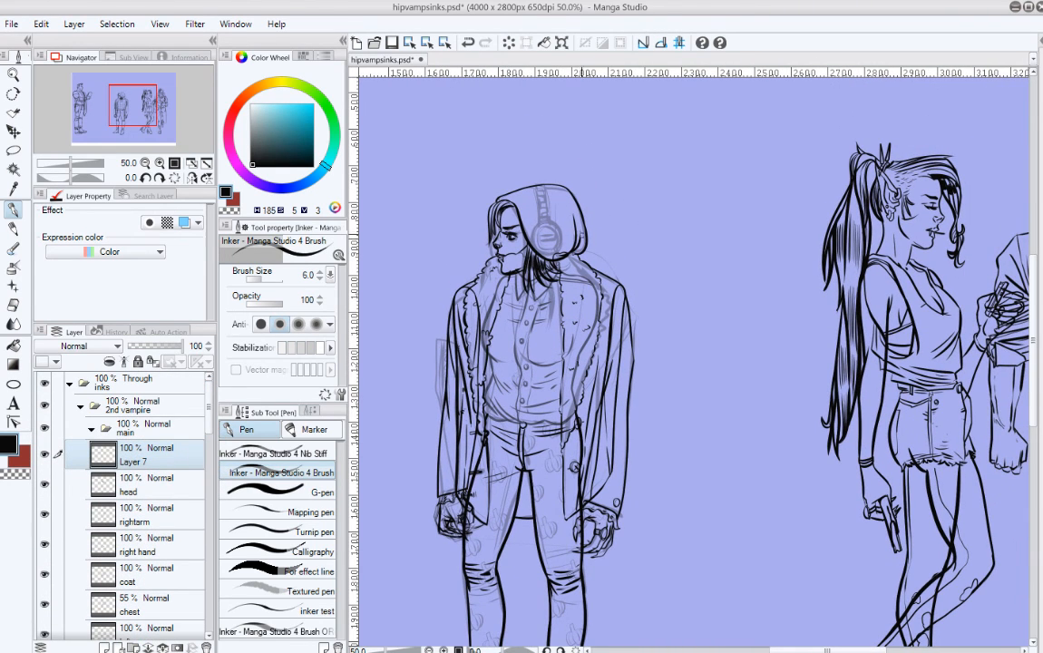
{"action": "scroll", "coordinate": [525, 212], "scroll_direction": "up", "scroll_amount": 2}
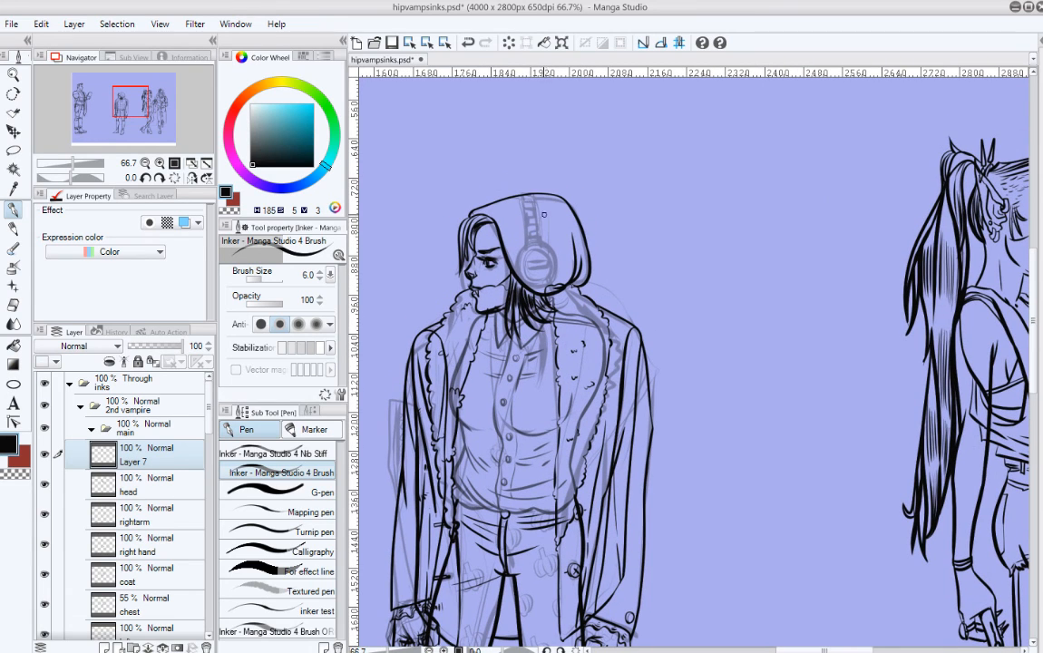
{"action": "mouse_move", "coordinate": [533, 250]}
{"action": "left_mouse_down"}
{"action": "mouse_move", "coordinate": [544, 256]}
{"action": "mouse_move", "coordinate": [542, 277]}
{"action": "mouse_move", "coordinate": [545, 258]}
{"action": "mouse_move", "coordinate": [531, 278]}
{"action": "mouse_move", "coordinate": [541, 284]}
{"action": "mouse_move", "coordinate": [551, 250]}
{"action": "left_mouse_up"}
{"action": "key", "text": "ctrl+z"}
{"action": "key", "text": "ctrl+z"}
{"action": "key", "text": "ctrl+z"}
{"action": "key", "text": "ctrl+z"}
{"action": "key", "text": "ctrl+z"}
{"action": "key", "text": "ctrl+z"}
{"action": "key", "text": "ctrl+z"}
{"action": "key", "text": "ctrl+z"}
{"action": "key", "text": "ctrl+z"}
{"action": "key", "text": "ctrl+z"}
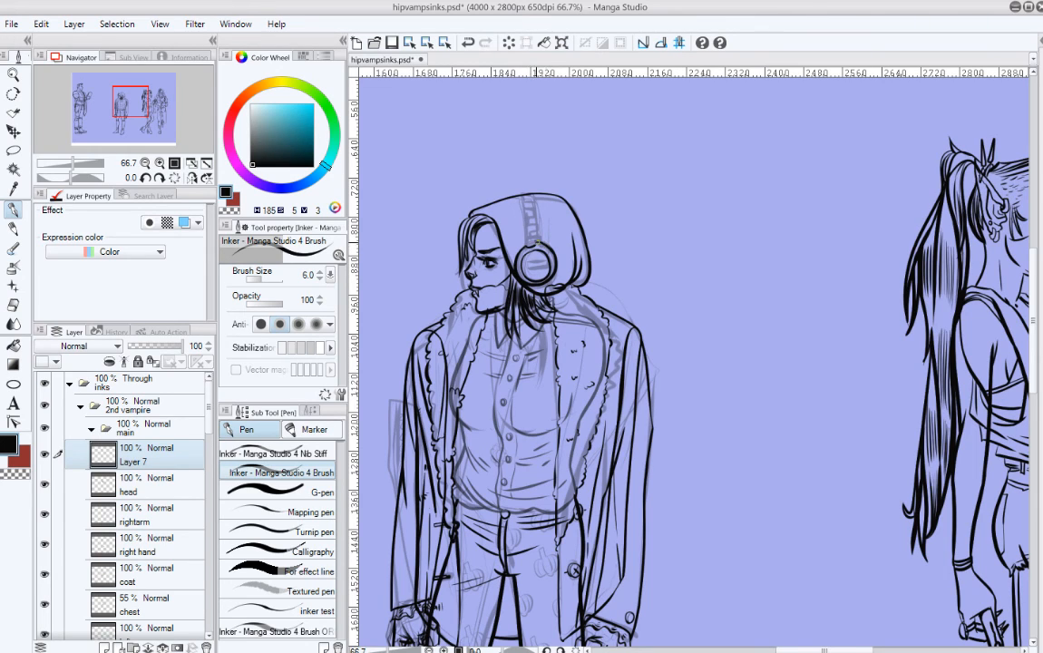
Step: Ink the short bars inside the ear cup and the connector above it
{"action": "key", "text": "ctrl+z"}
{"action": "left_click_drag", "start_coordinate": [527, 263], "coordinate": [544, 262]}
{"action": "left_click_drag", "start_coordinate": [543, 227], "coordinate": [541, 253]}
{"action": "key", "text": "ctrl+z"}
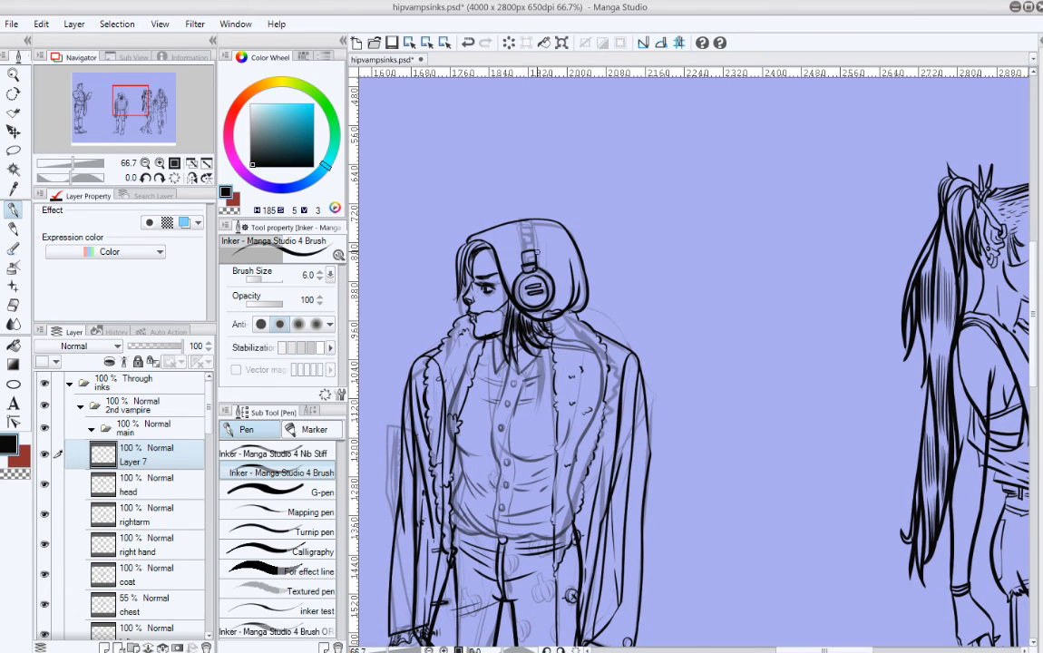
Step: Ink the headphone band from the connector up over the top of the head
{"action": "mouse_move", "coordinate": [517, 220]}
{"action": "left_mouse_down"}
{"action": "mouse_move", "coordinate": [528, 250]}
{"action": "mouse_move", "coordinate": [527, 216]}
{"action": "left_mouse_up"}
{"action": "key", "text": "ctrl+z"}
{"action": "key", "text": "ctrl+z"}
{"action": "left_click_drag", "start_coordinate": [528, 299], "coordinate": [580, 265]}
{"action": "left_click_drag", "start_coordinate": [588, 191], "coordinate": [584, 226]}
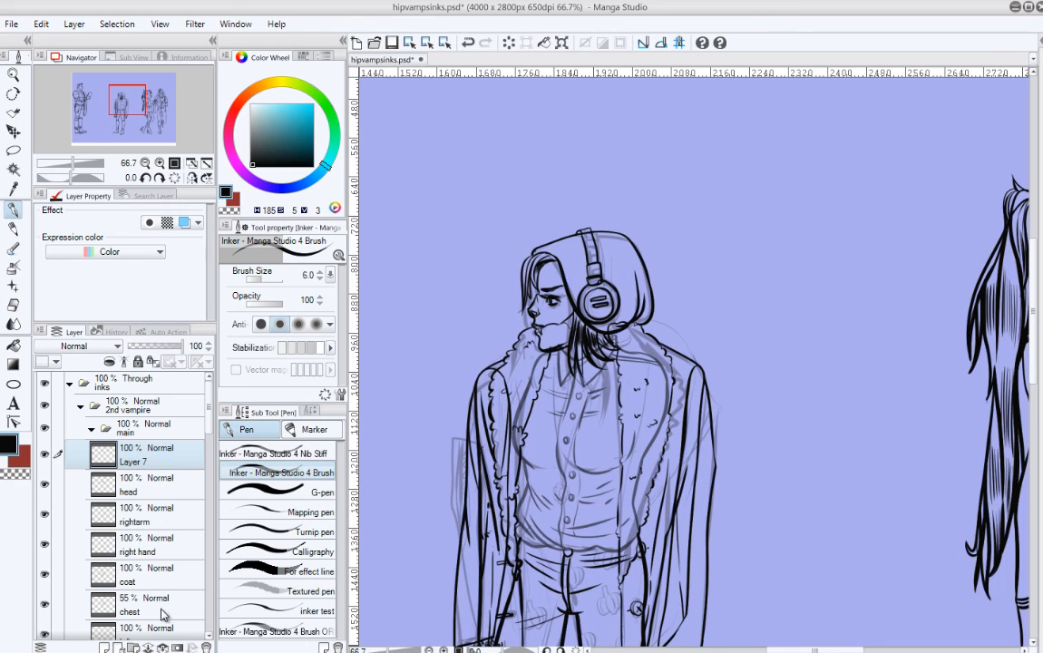
Step: Make the coat layer active and ink short lines beside the top of the headphone's ear cup
{"action": "left_click", "coordinate": [145, 571]}
{"action": "key", "text": "ctrl+z"}
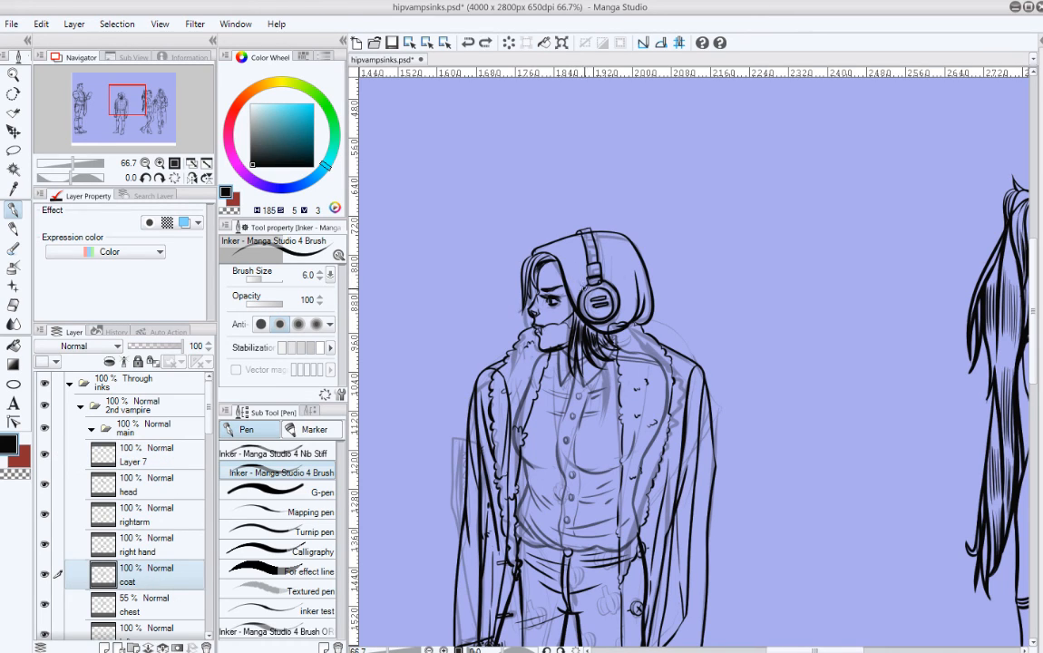
{"action": "key", "text": "ctrl+z"}
{"action": "mouse_move", "coordinate": [575, 273]}
{"action": "left_mouse_down"}
{"action": "mouse_move", "coordinate": [585, 289]}
{"action": "mouse_move", "coordinate": [609, 282]}
{"action": "left_mouse_up"}
{"action": "key", "text": "ctrl+z"}
{"action": "left_click_drag", "start_coordinate": [699, 491], "coordinate": [709, 451]}
{"action": "left_click_drag", "start_coordinate": [692, 543], "coordinate": [686, 399]}
Step: Set the chest layer's opacity to 100% and remove the hand sketch on Layer 6
{"action": "left_click", "coordinate": [177, 605]}
{"action": "left_click_drag", "start_coordinate": [165, 350], "coordinate": [188, 354]}
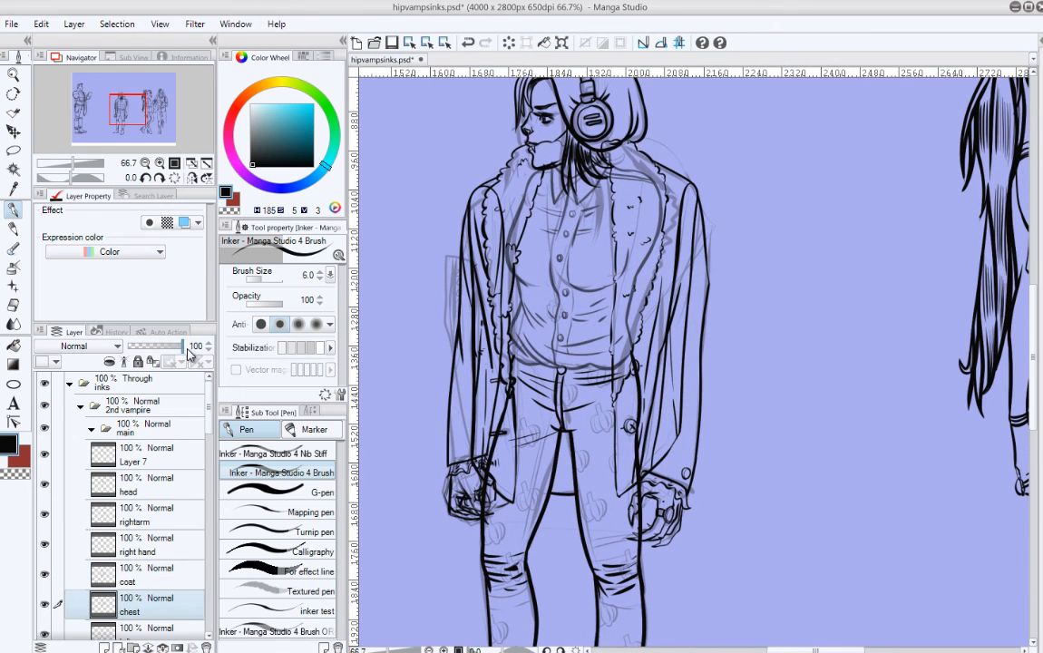
{"action": "scroll", "coordinate": [205, 408], "scroll_direction": "down", "scroll_amount": 3}
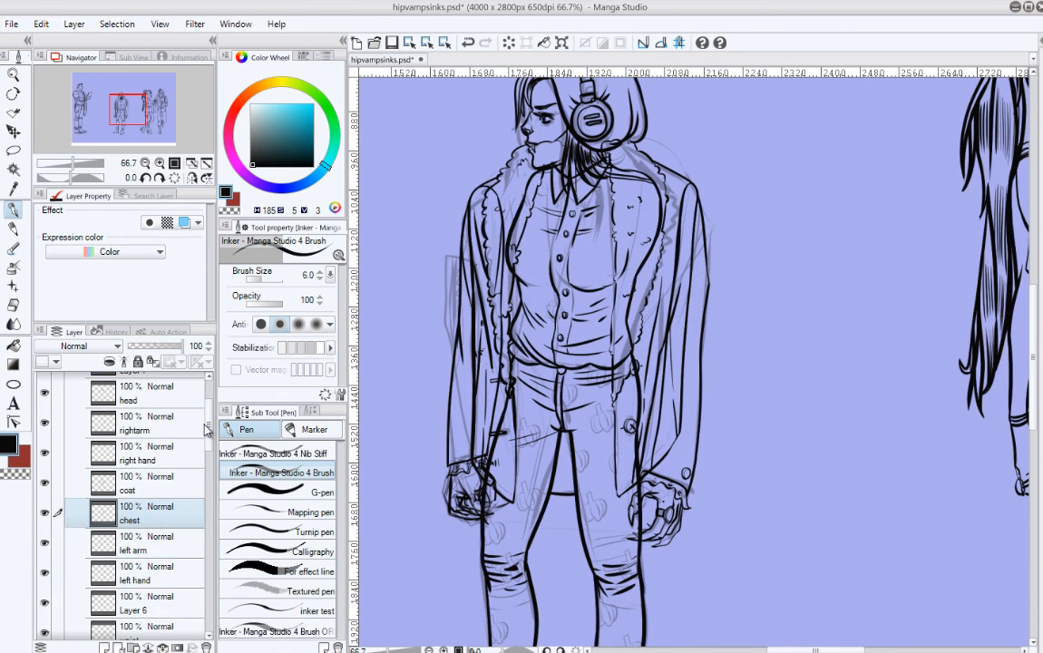
{"action": "left_click_drag", "start_coordinate": [736, 537], "coordinate": [739, 483]}
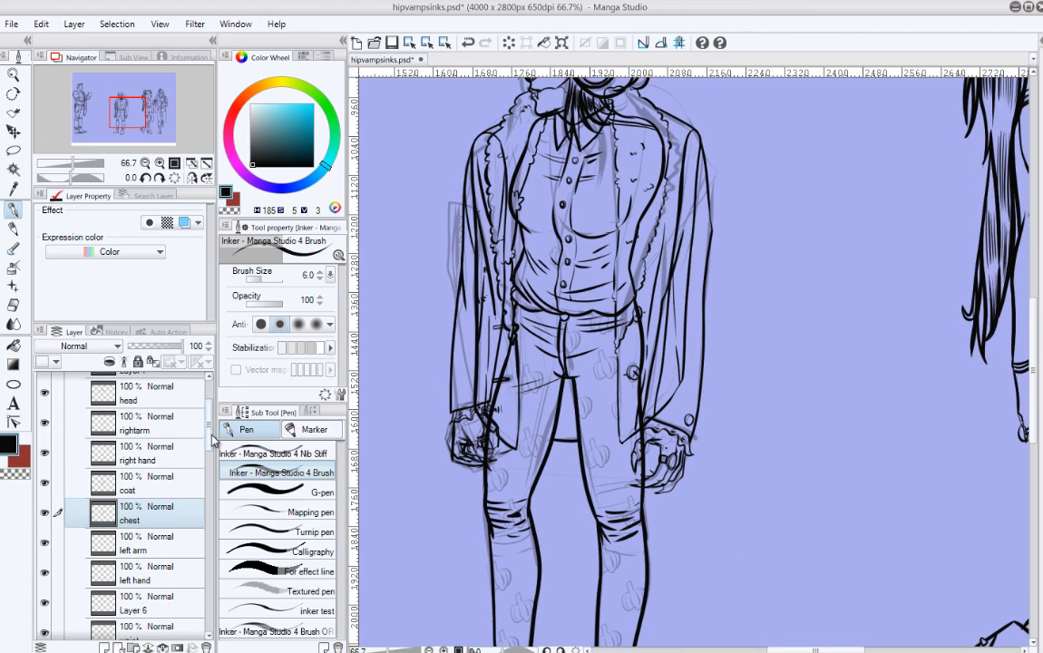
{"action": "scroll", "coordinate": [213, 439], "scroll_direction": "down", "scroll_amount": 3}
{"action": "left_click", "coordinate": [40, 458]}
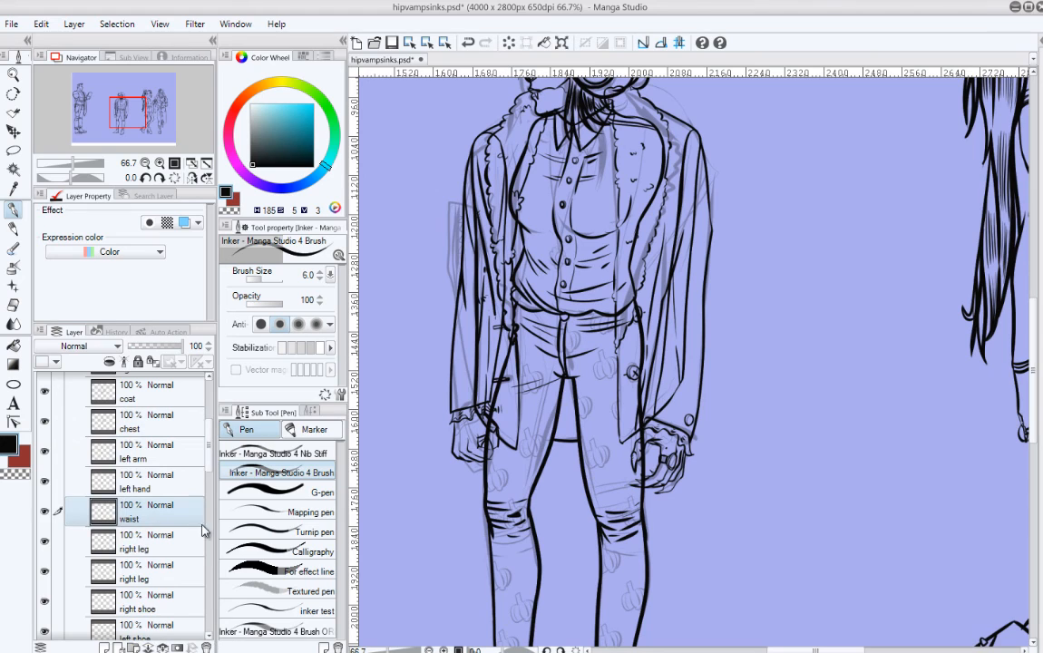
Step: Show the first vampire and third vampire folders and hide the collapsed sketch folder, Folder 1
{"action": "scroll", "coordinate": [206, 480], "scroll_direction": "down", "scroll_amount": 5}
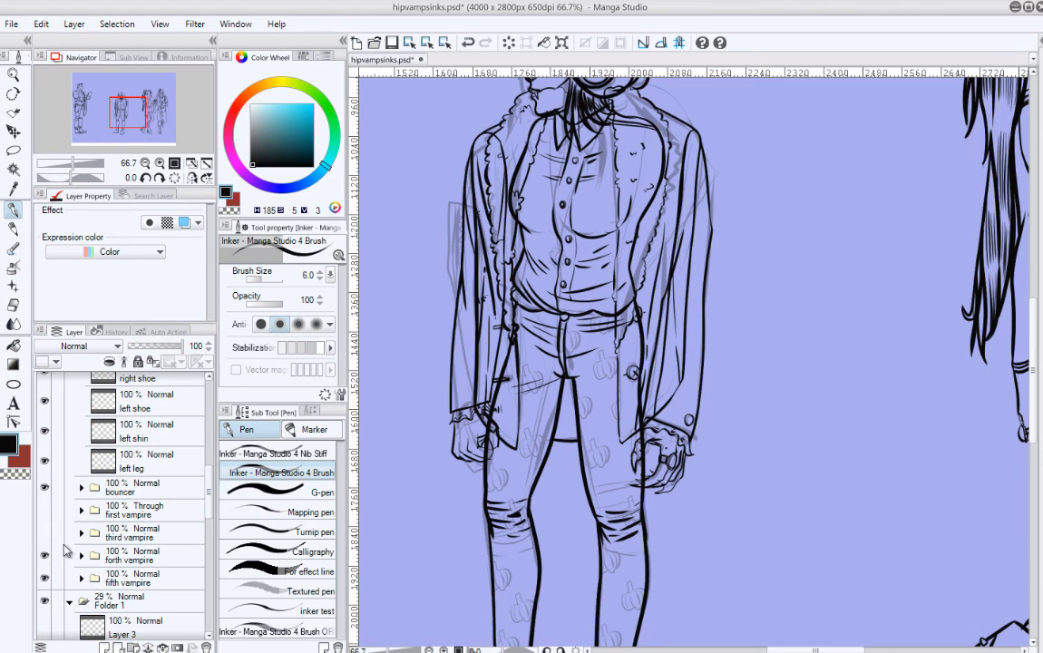
{"action": "left_click_drag", "start_coordinate": [43, 509], "coordinate": [49, 553]}
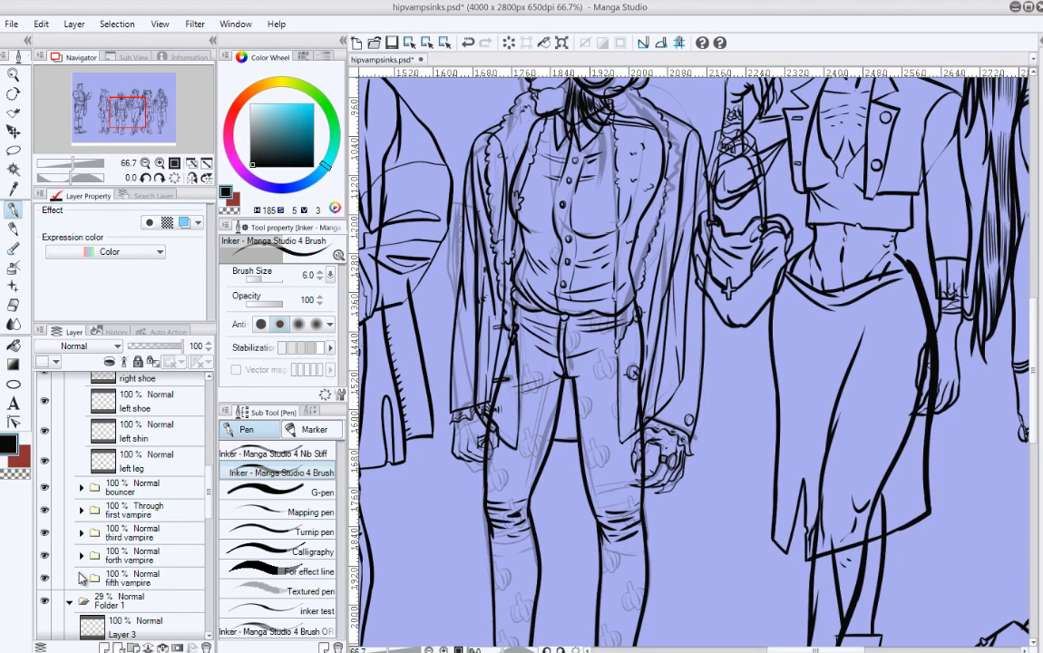
{"action": "scroll", "coordinate": [208, 499], "scroll_direction": "down", "scroll_amount": 3}
{"action": "mouse_move", "coordinate": [208, 495]}
{"action": "left_mouse_down"}
{"action": "mouse_move", "coordinate": [207, 486]}
{"action": "mouse_move", "coordinate": [209, 511]}
{"action": "left_mouse_up"}
{"action": "left_click", "coordinate": [70, 452]}
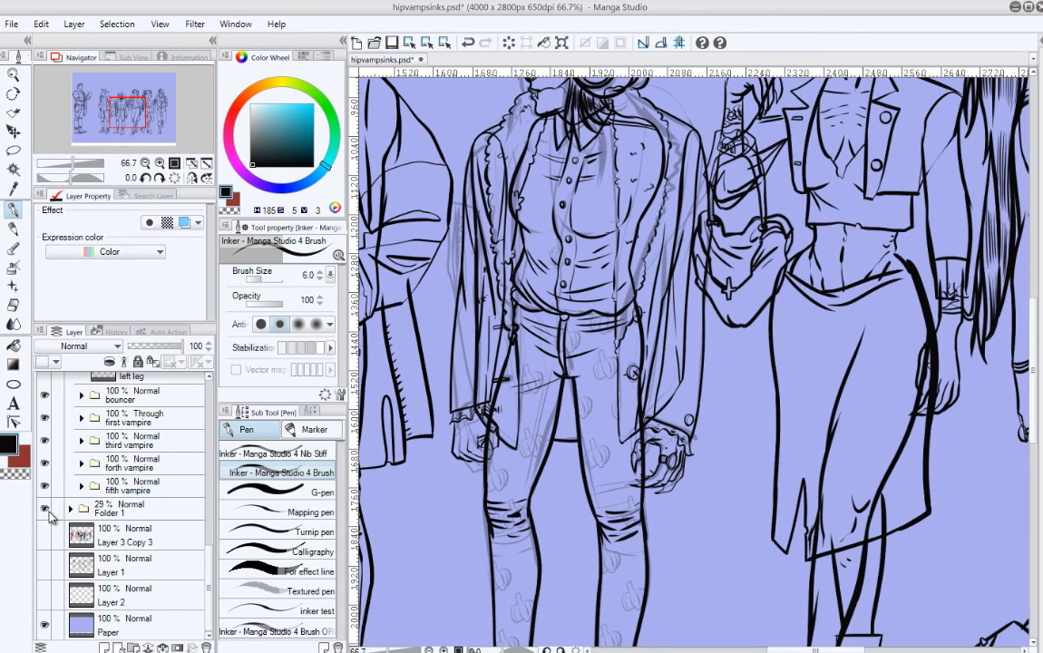
{"action": "left_click", "coordinate": [45, 508]}
{"action": "left_click", "coordinate": [45, 511]}
{"action": "left_click", "coordinate": [45, 510]}
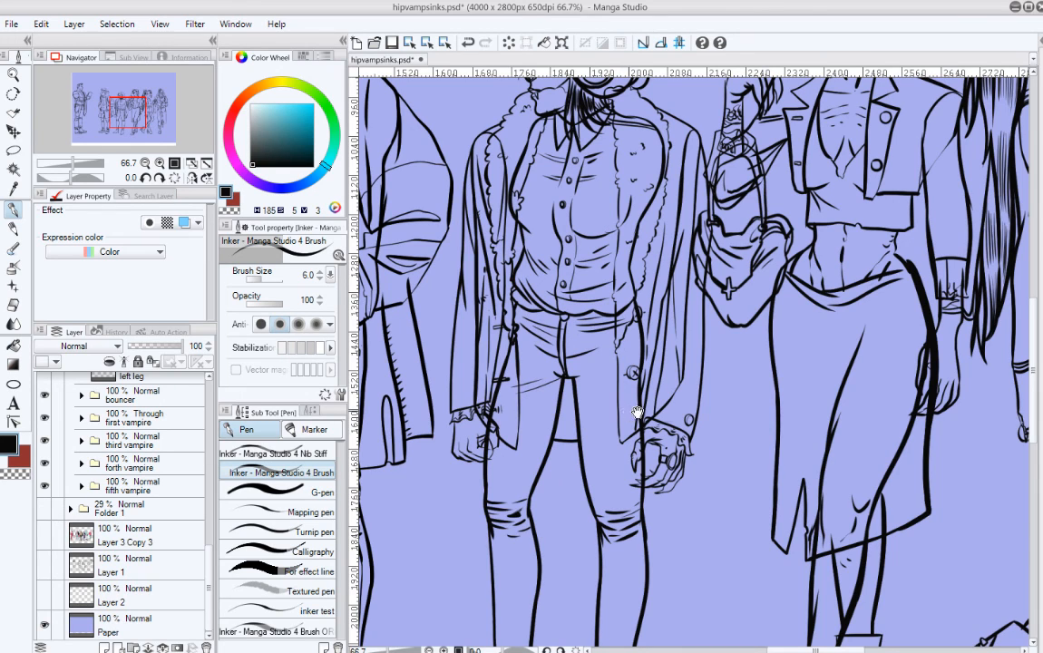
Step: Select the left arm and left hand layers together and adjust their placement against the coat with a free transform
{"action": "left_click_drag", "start_coordinate": [738, 416], "coordinate": [621, 393]}
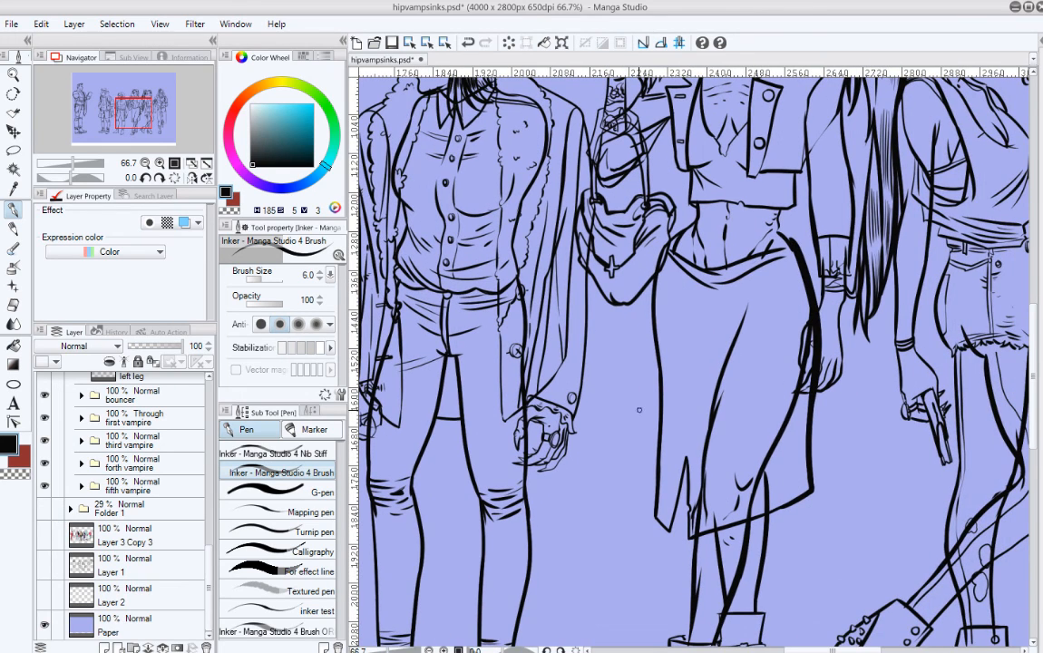
{"action": "scroll", "coordinate": [639, 417], "scroll_direction": "down", "scroll_amount": 2}
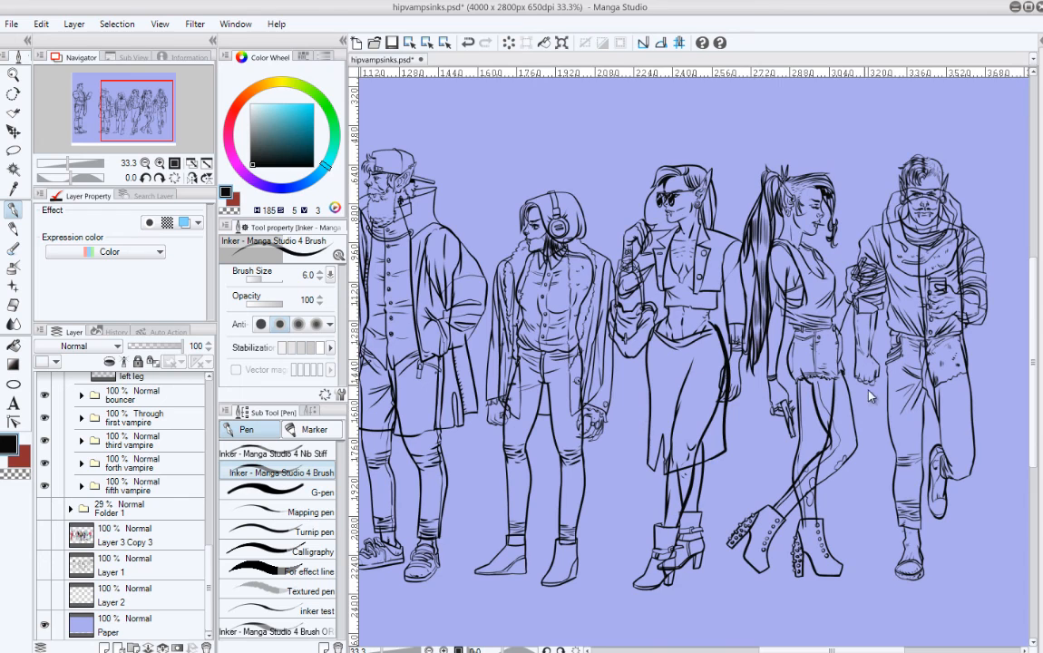
{"action": "scroll", "coordinate": [866, 392], "scroll_direction": "down", "scroll_amount": 1}
{"action": "scroll", "coordinate": [854, 399], "scroll_direction": "up", "scroll_amount": 1}
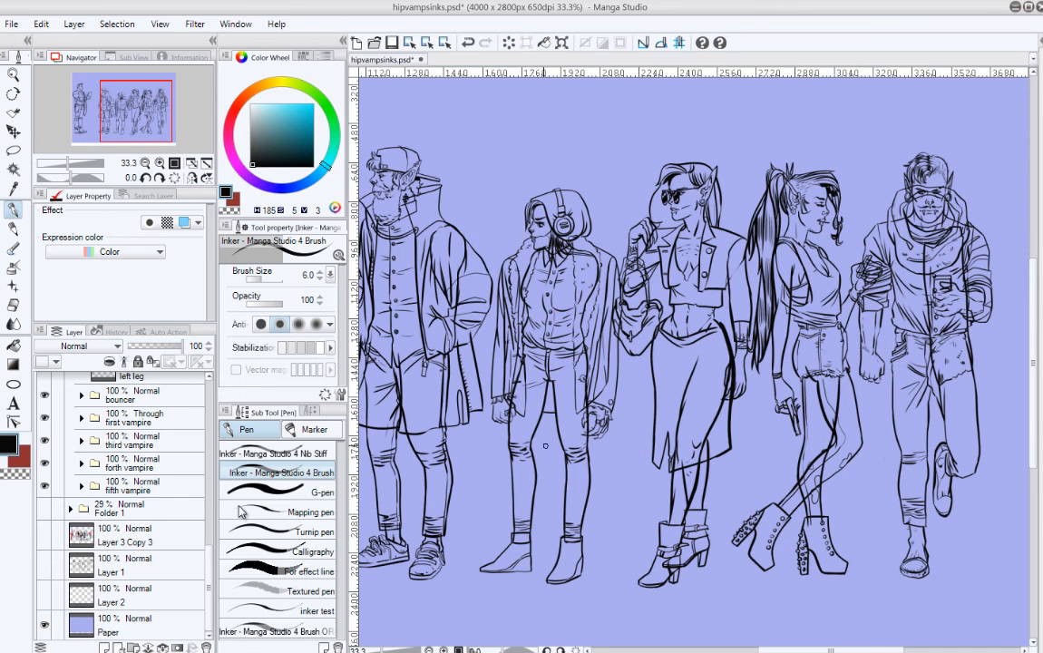
{"action": "scroll", "coordinate": [191, 522], "scroll_direction": "up", "scroll_amount": 8}
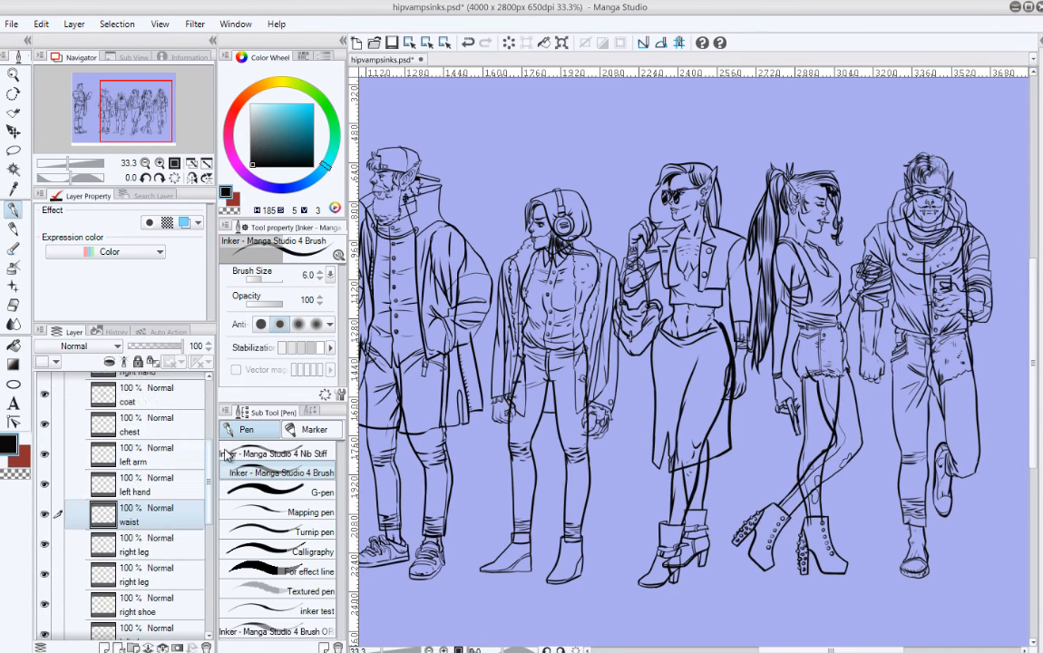
{"action": "scroll", "coordinate": [190, 435], "scroll_direction": "up", "scroll_amount": 1}
{"action": "left_click", "coordinate": [149, 467]}
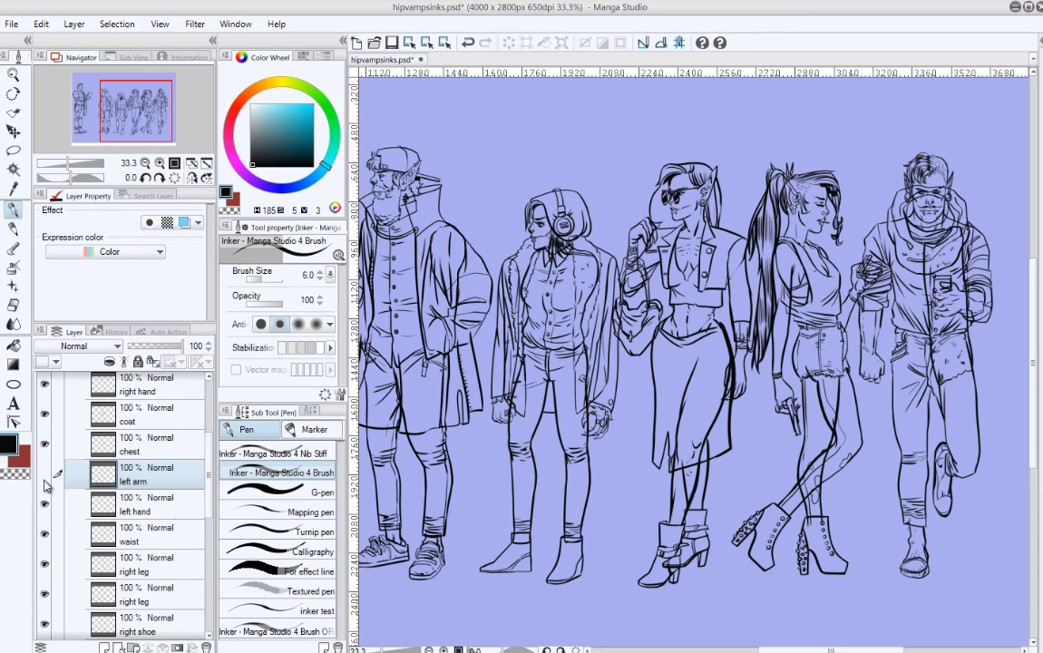
{"action": "left_click", "coordinate": [57, 503]}
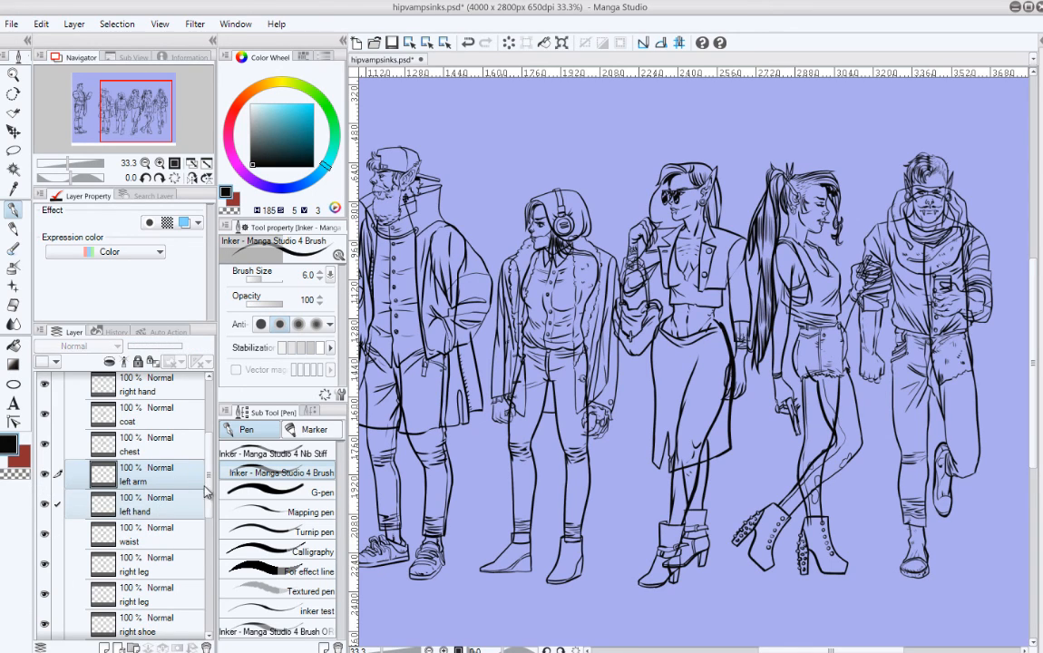
{"action": "key", "text": "k"}
{"action": "left_click_drag", "start_coordinate": [563, 343], "coordinate": [531, 354]}
{"action": "key", "text": "ctrl+t"}
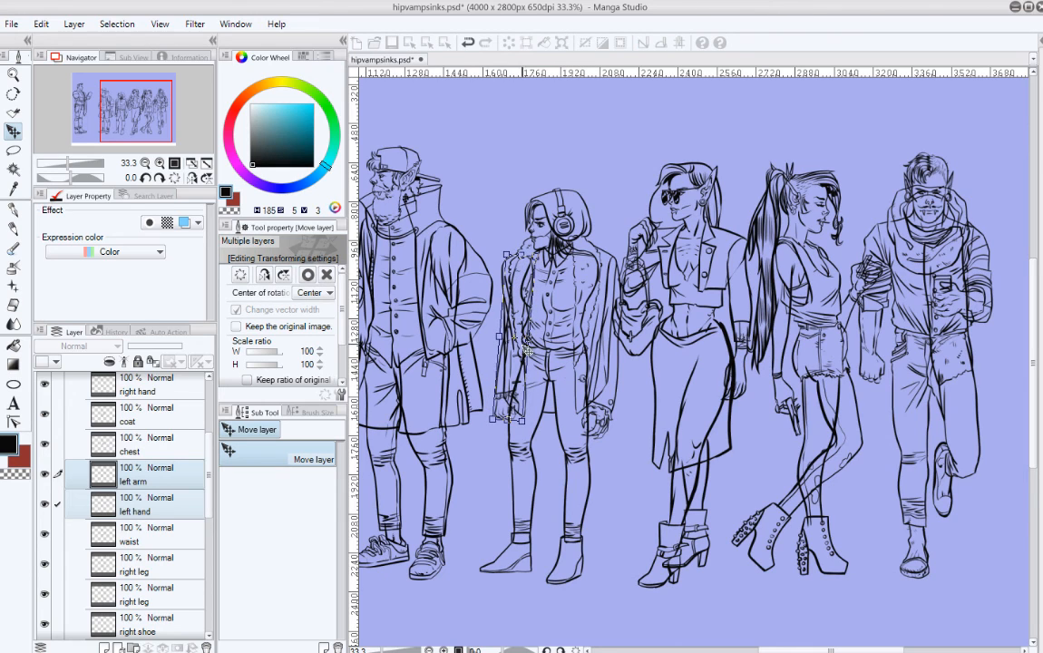
{"action": "key", "text": "ctrl+z"}
{"action": "left_click_drag", "start_coordinate": [513, 271], "coordinate": [513, 268]}
{"action": "mouse_move", "coordinate": [572, 318]}
{"action": "left_mouse_down"}
{"action": "mouse_move", "coordinate": [521, 294]}
{"action": "mouse_move", "coordinate": [562, 308]}
{"action": "left_mouse_up"}
{"action": "key", "text": "Return"}
Step: Hide the side palettes and view the whole page to review the inked character lineup
{"action": "scroll", "coordinate": [664, 384], "scroll_direction": "down", "scroll_amount": 3}
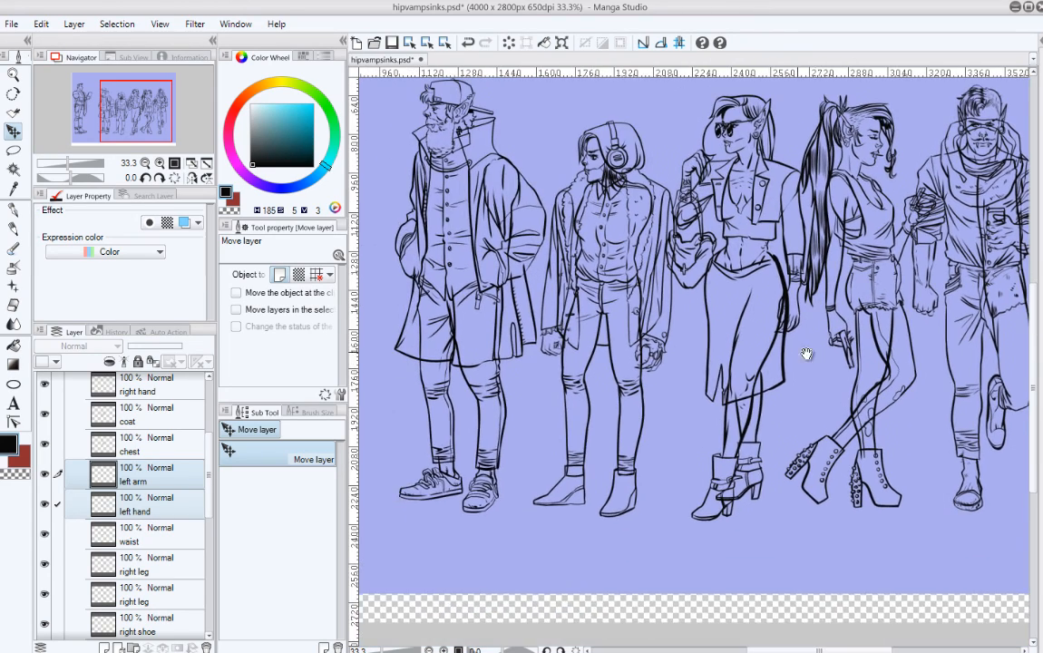
{"action": "scroll", "coordinate": [798, 379], "scroll_direction": "up", "scroll_amount": 2}
{"action": "key", "text": "Tab"}
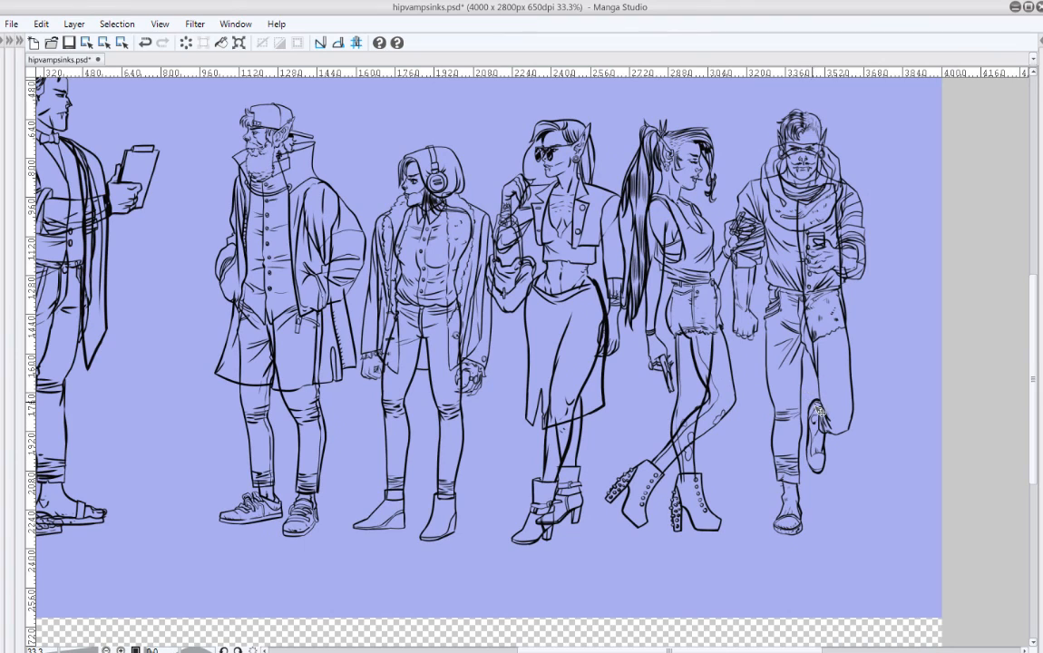
{"action": "scroll", "coordinate": [827, 420], "scroll_direction": "down", "scroll_amount": 1}
{"action": "left_click_drag", "start_coordinate": [875, 399], "coordinate": [884, 450]}
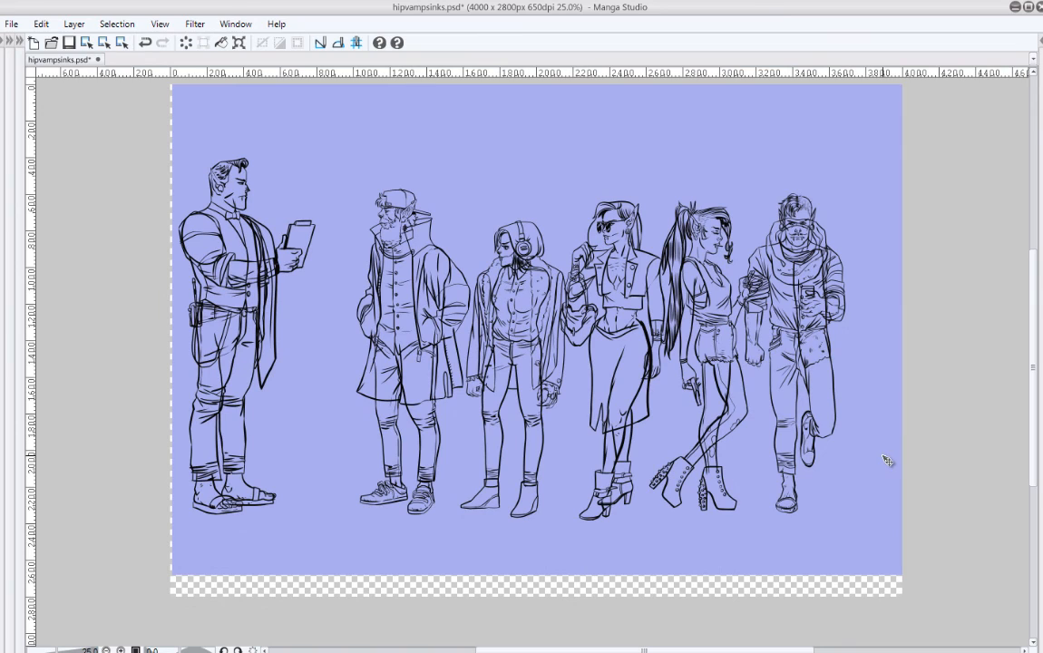